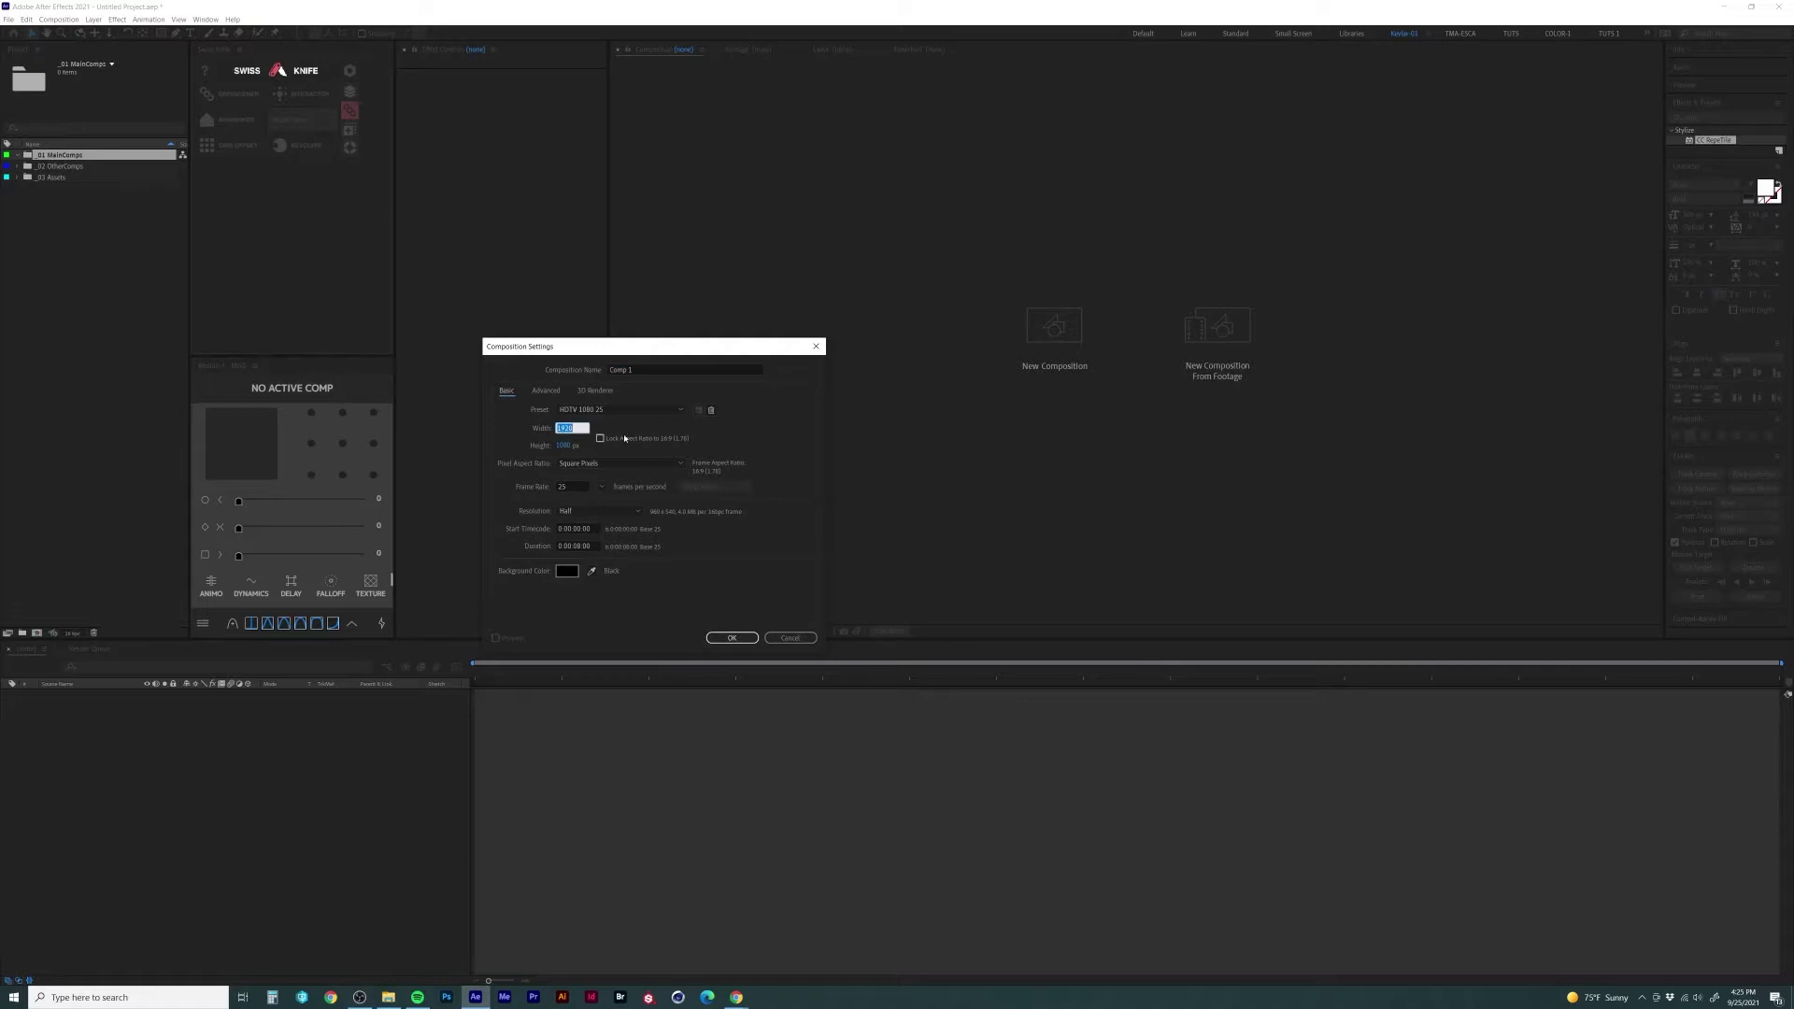
Step: Create a new 2048 × 2048 px composition named GFX-01
type("2048")
key("Tab")
type("2048")
left_click(642, 370)
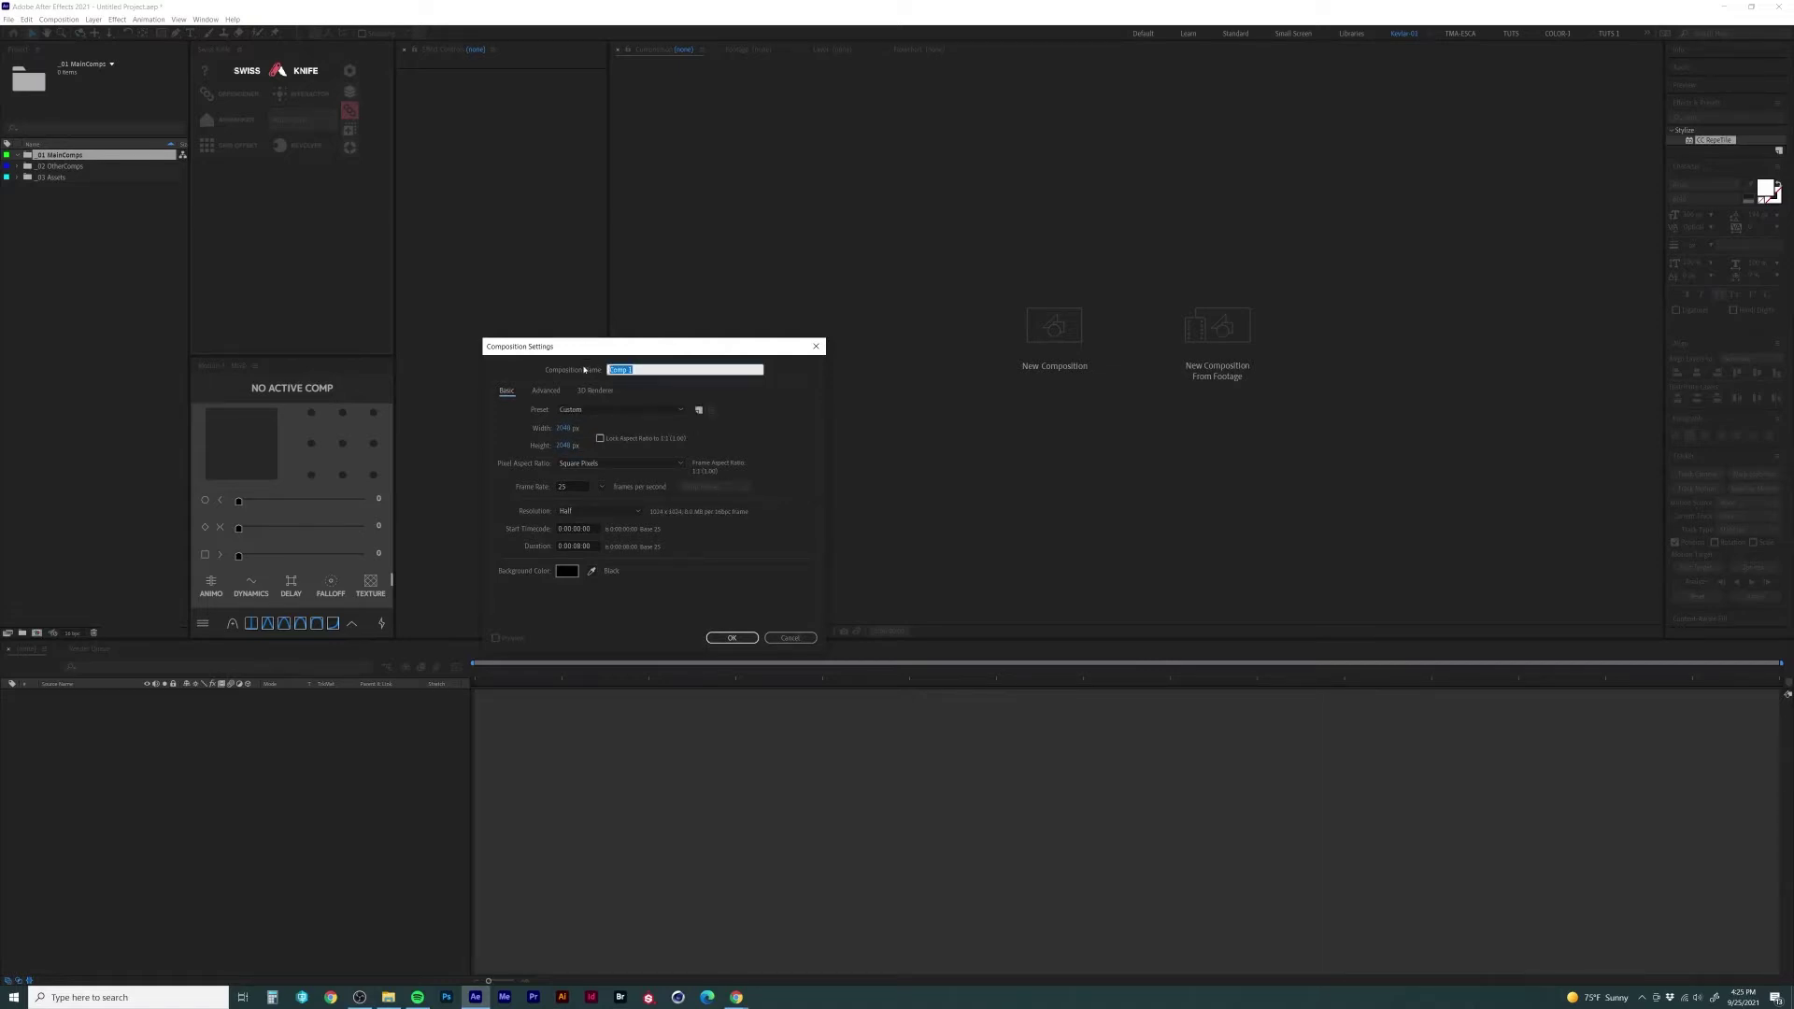
type("GFX-01")
key("Return")
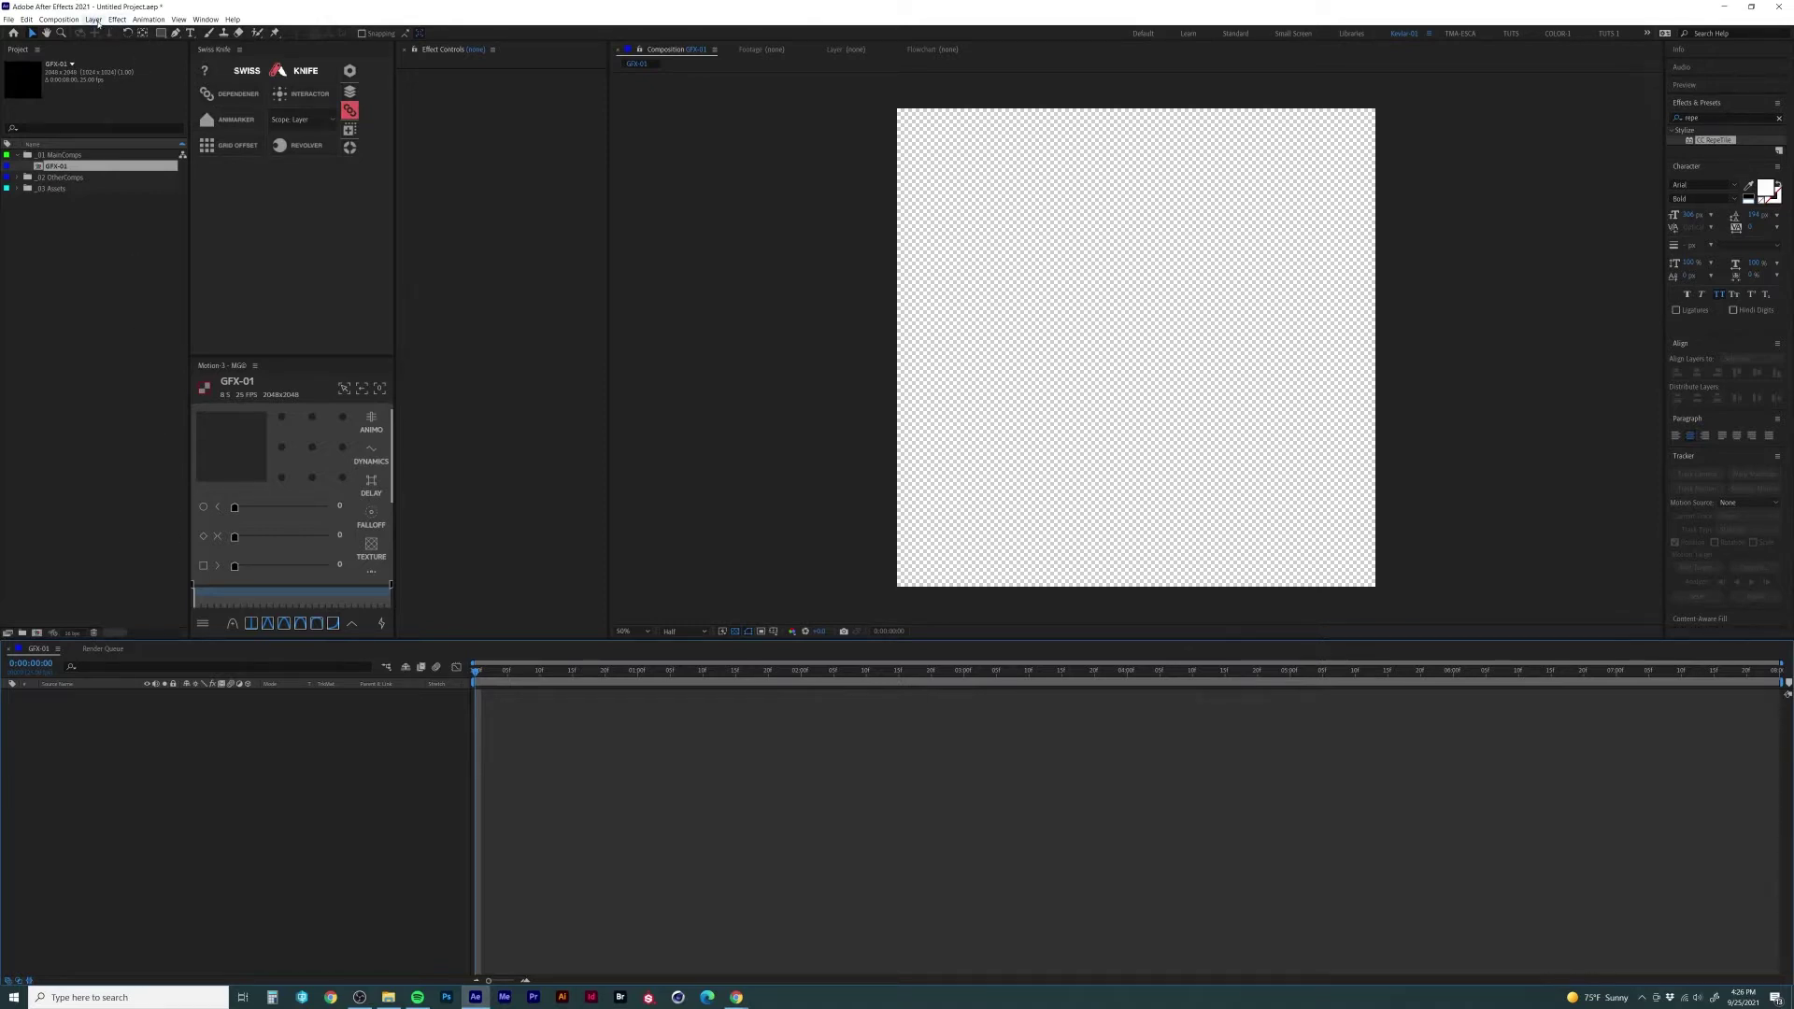
key("ctrl+y")
left_click(631, 408)
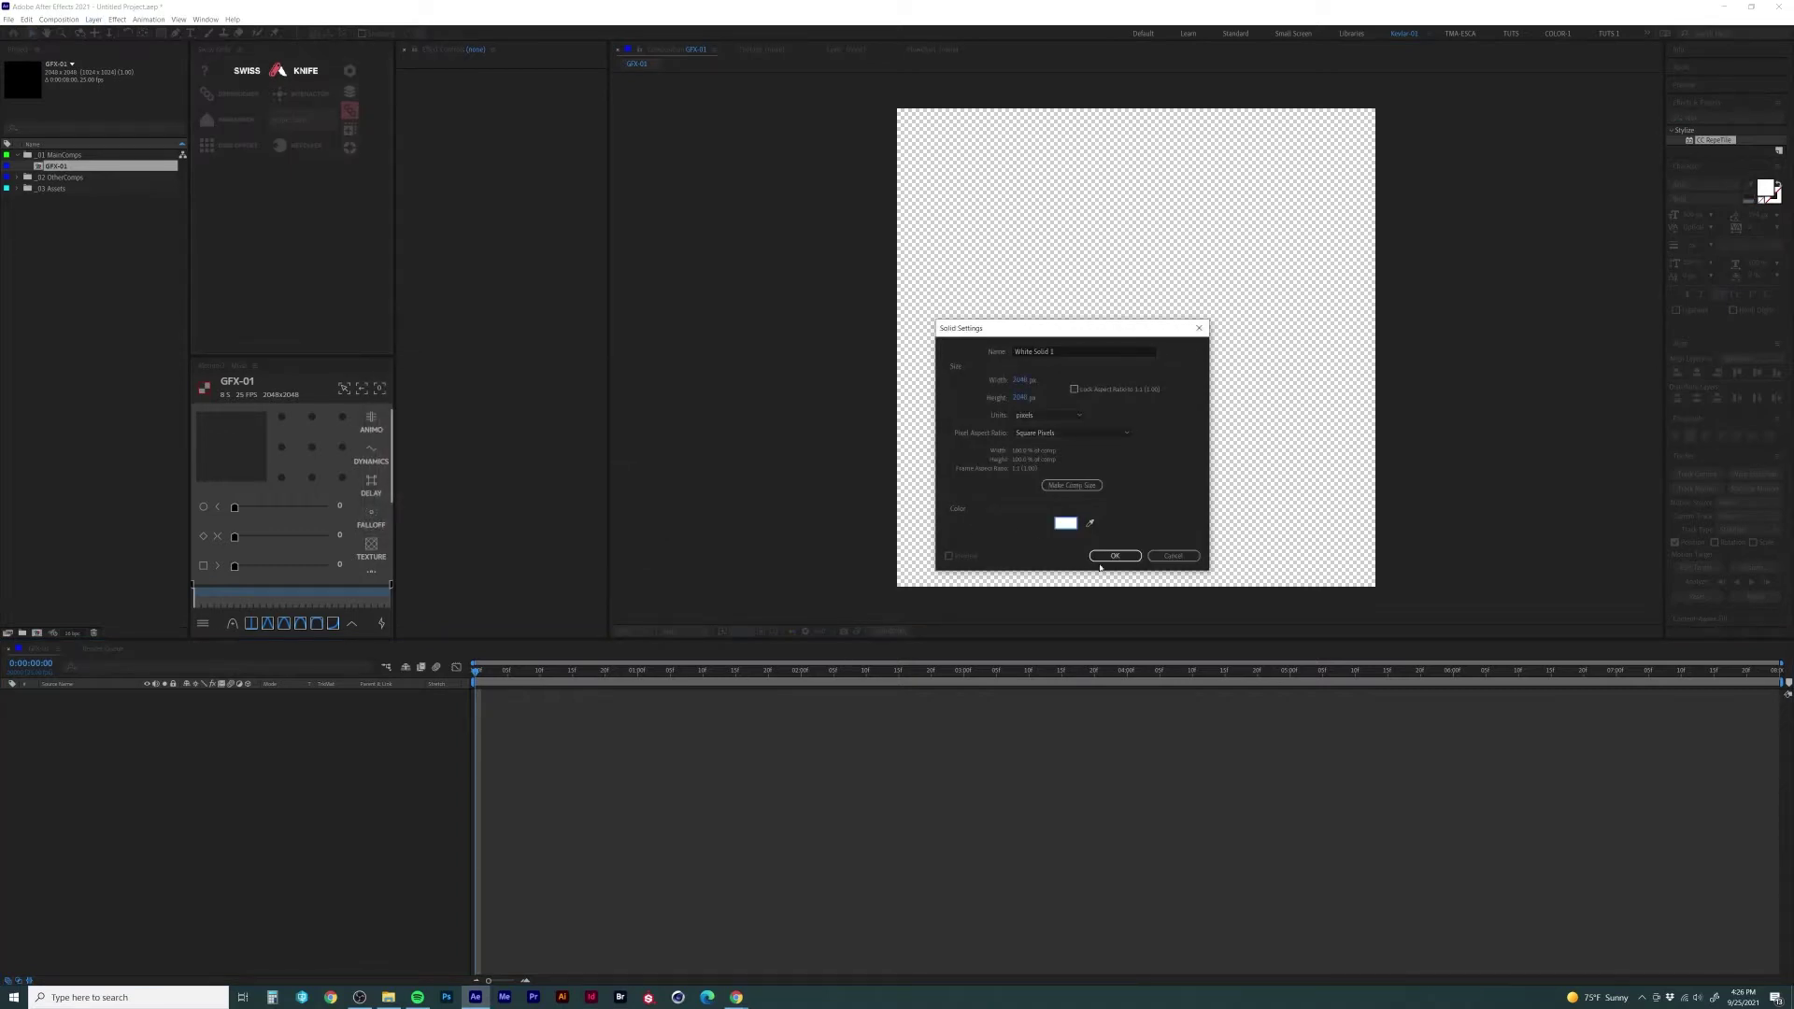
left_click(1172, 556)
Step: Turn off the transparency grid and add an empty shape layer to the composition
left_click(734, 632)
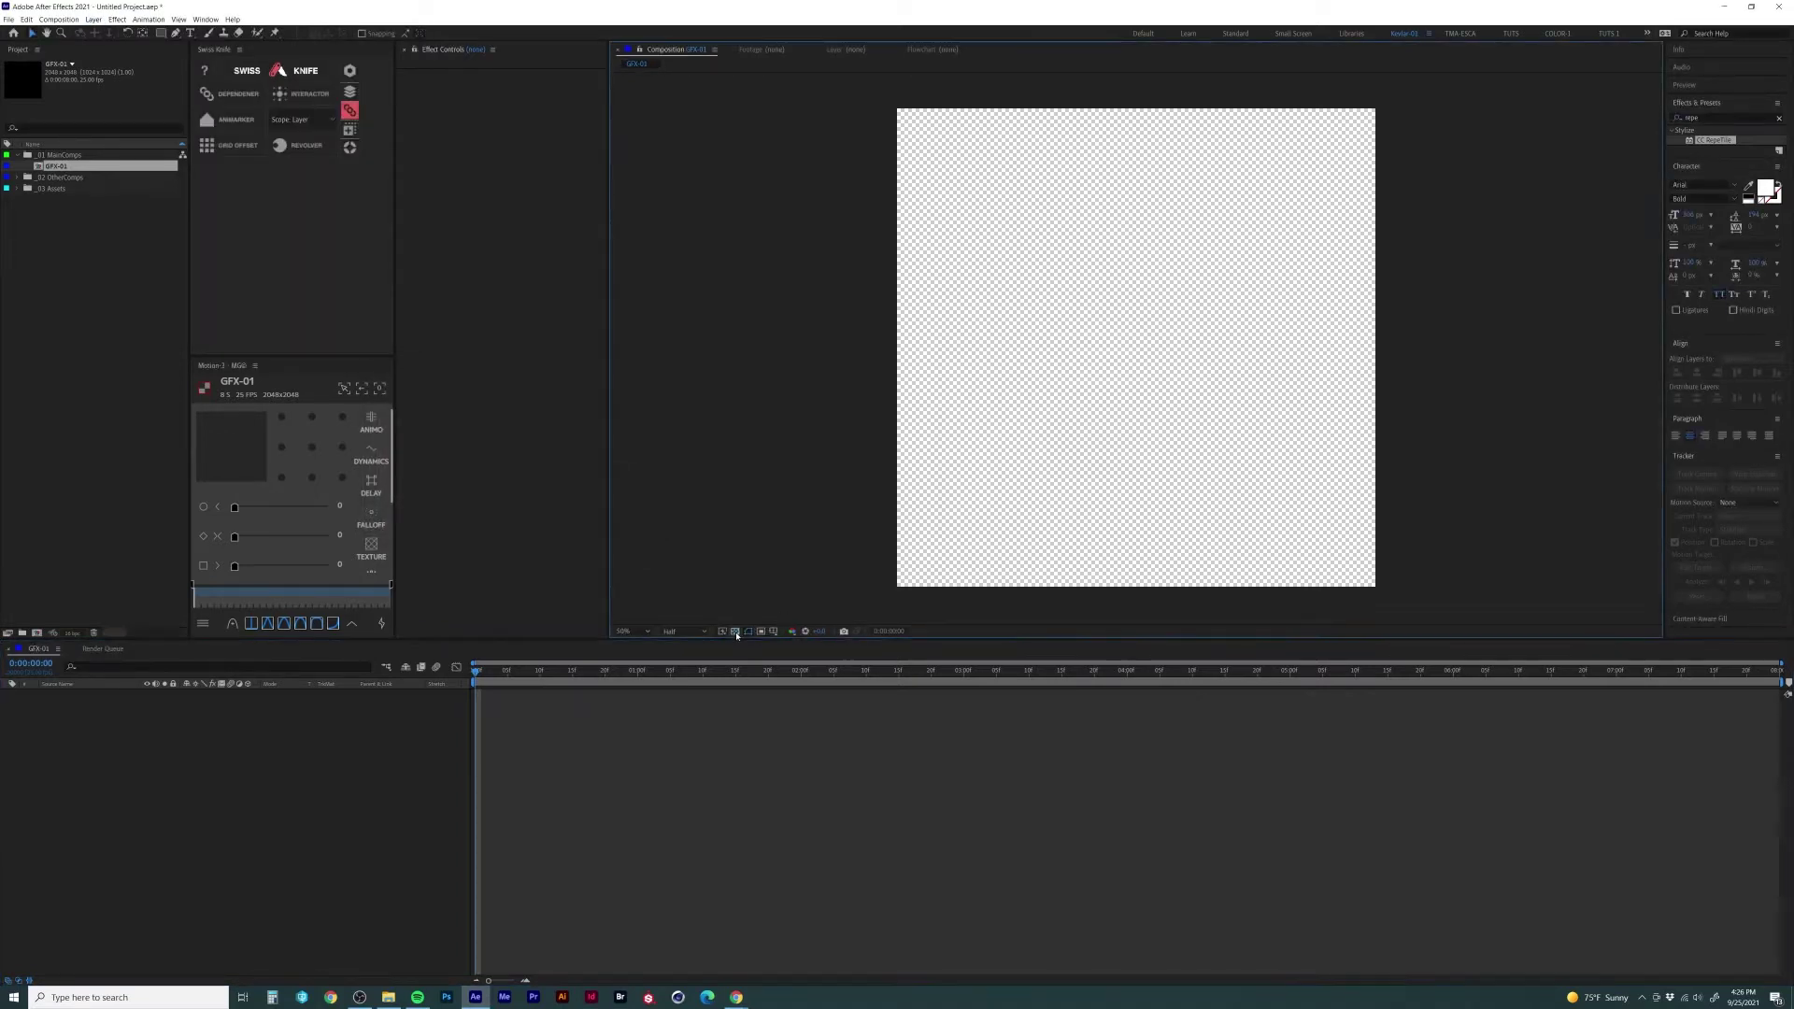
left_click(423, 743)
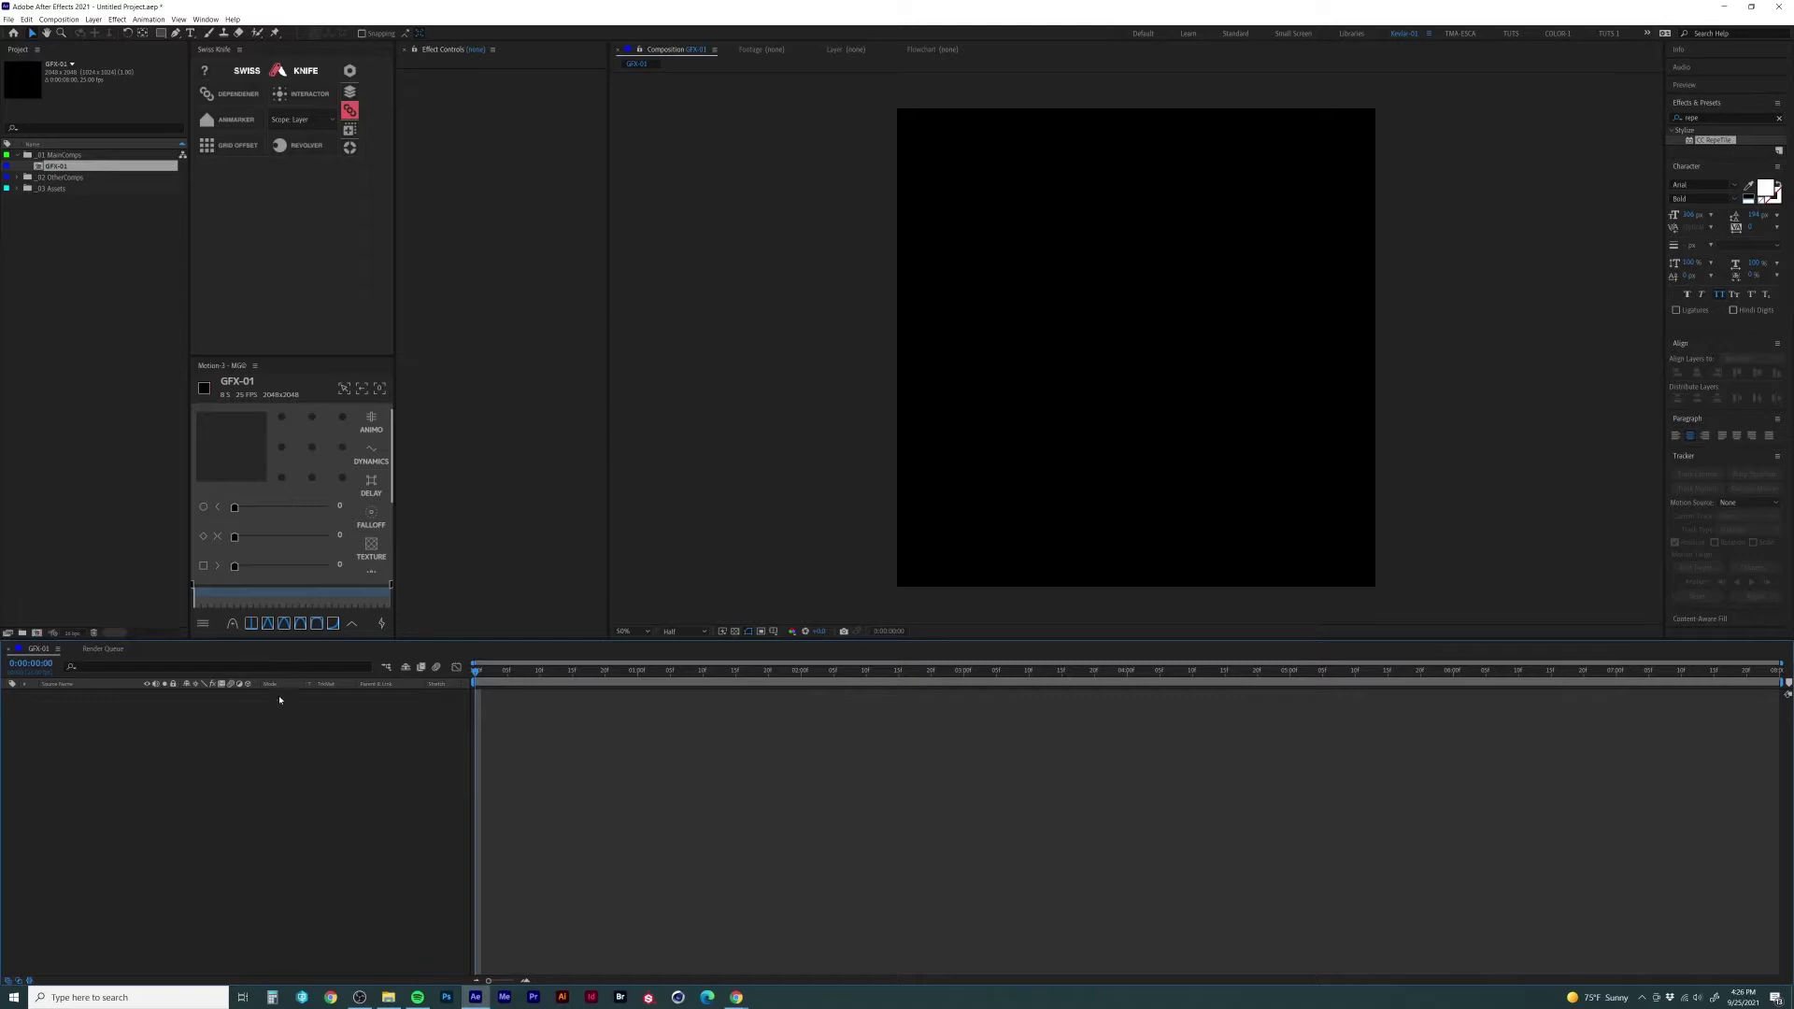
left_click(92, 19)
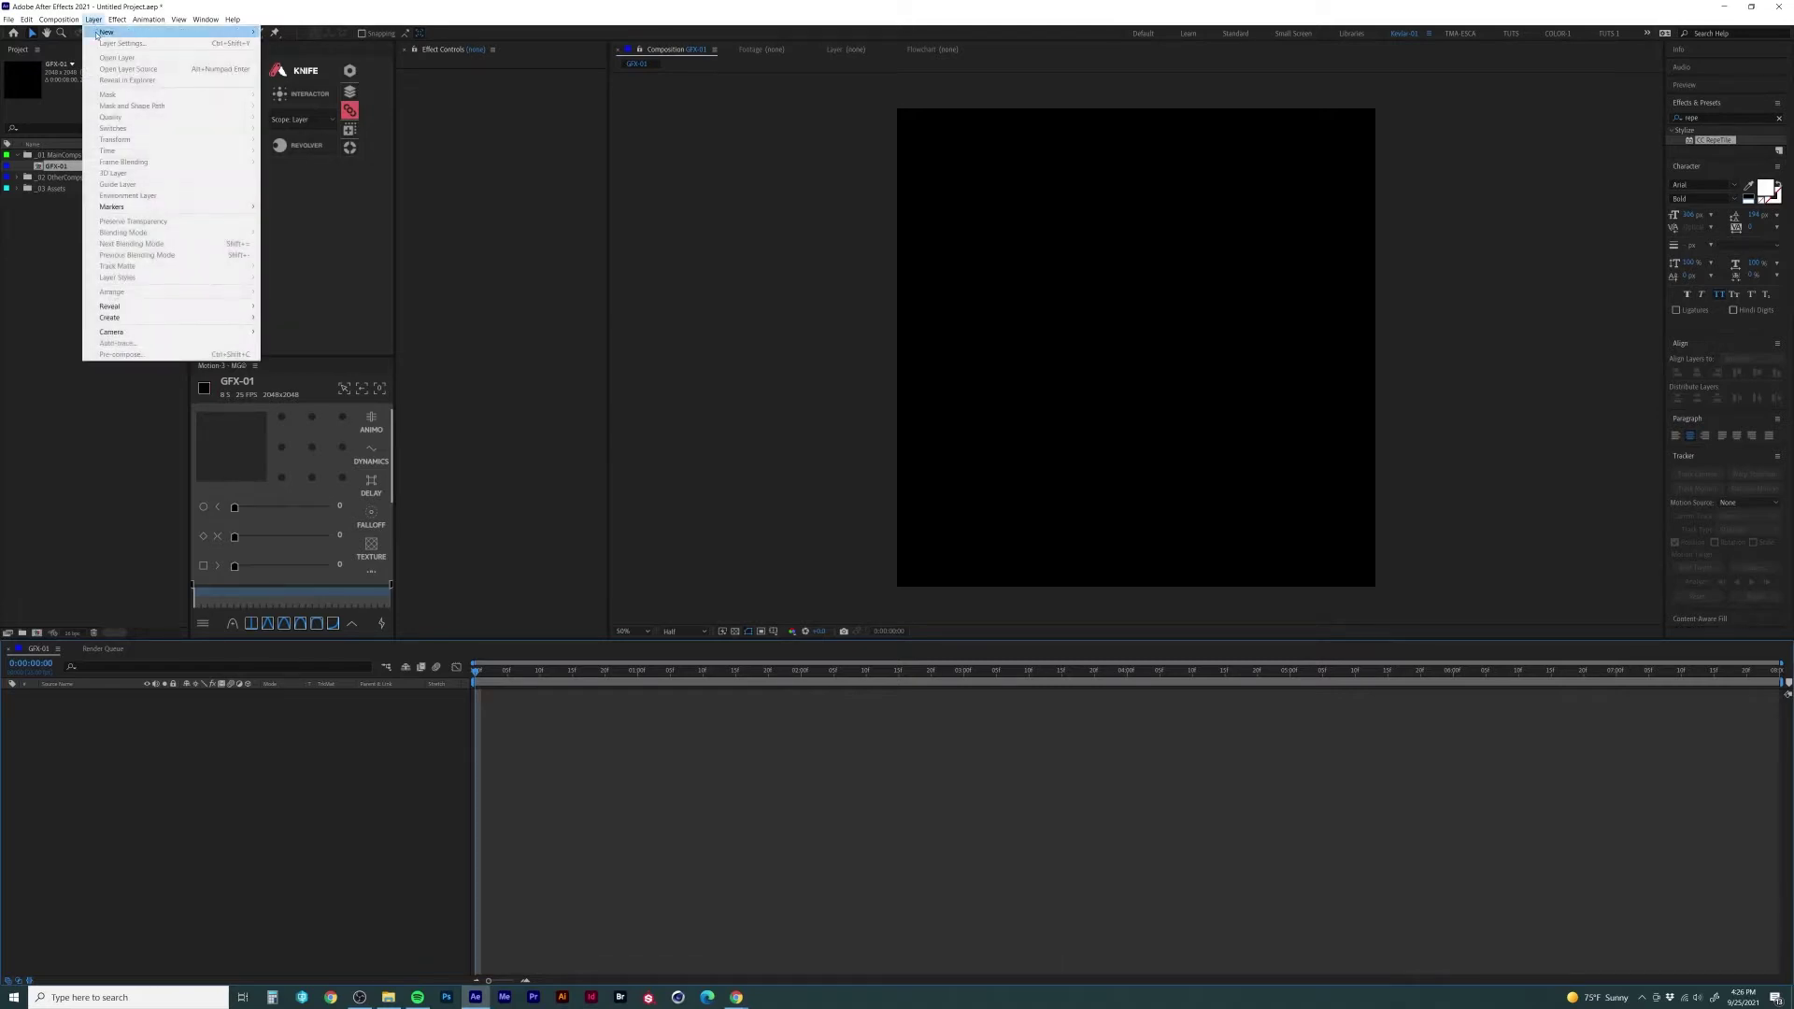
mouse_move(187, 32)
left_click(365, 87)
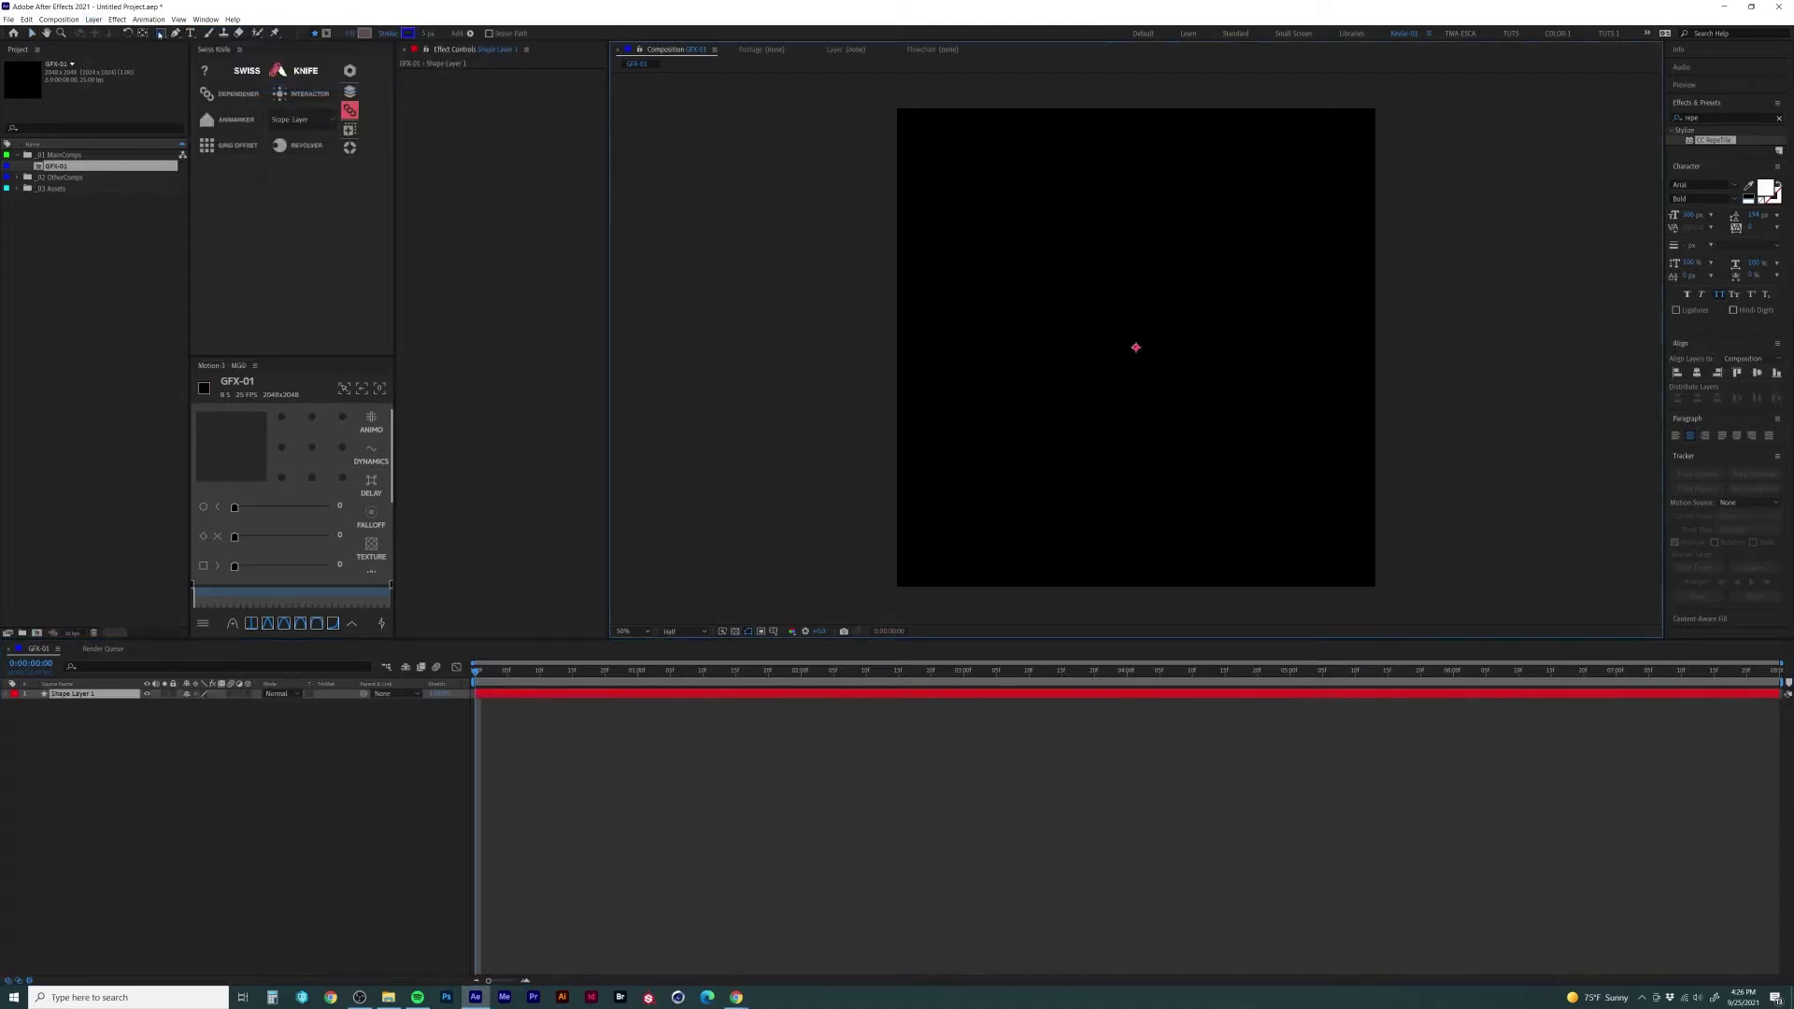
Step: Add a composition-sized circle to the shape layer and thicken its stroke to about 315 px
left_click(161, 34)
left_click(166, 41)
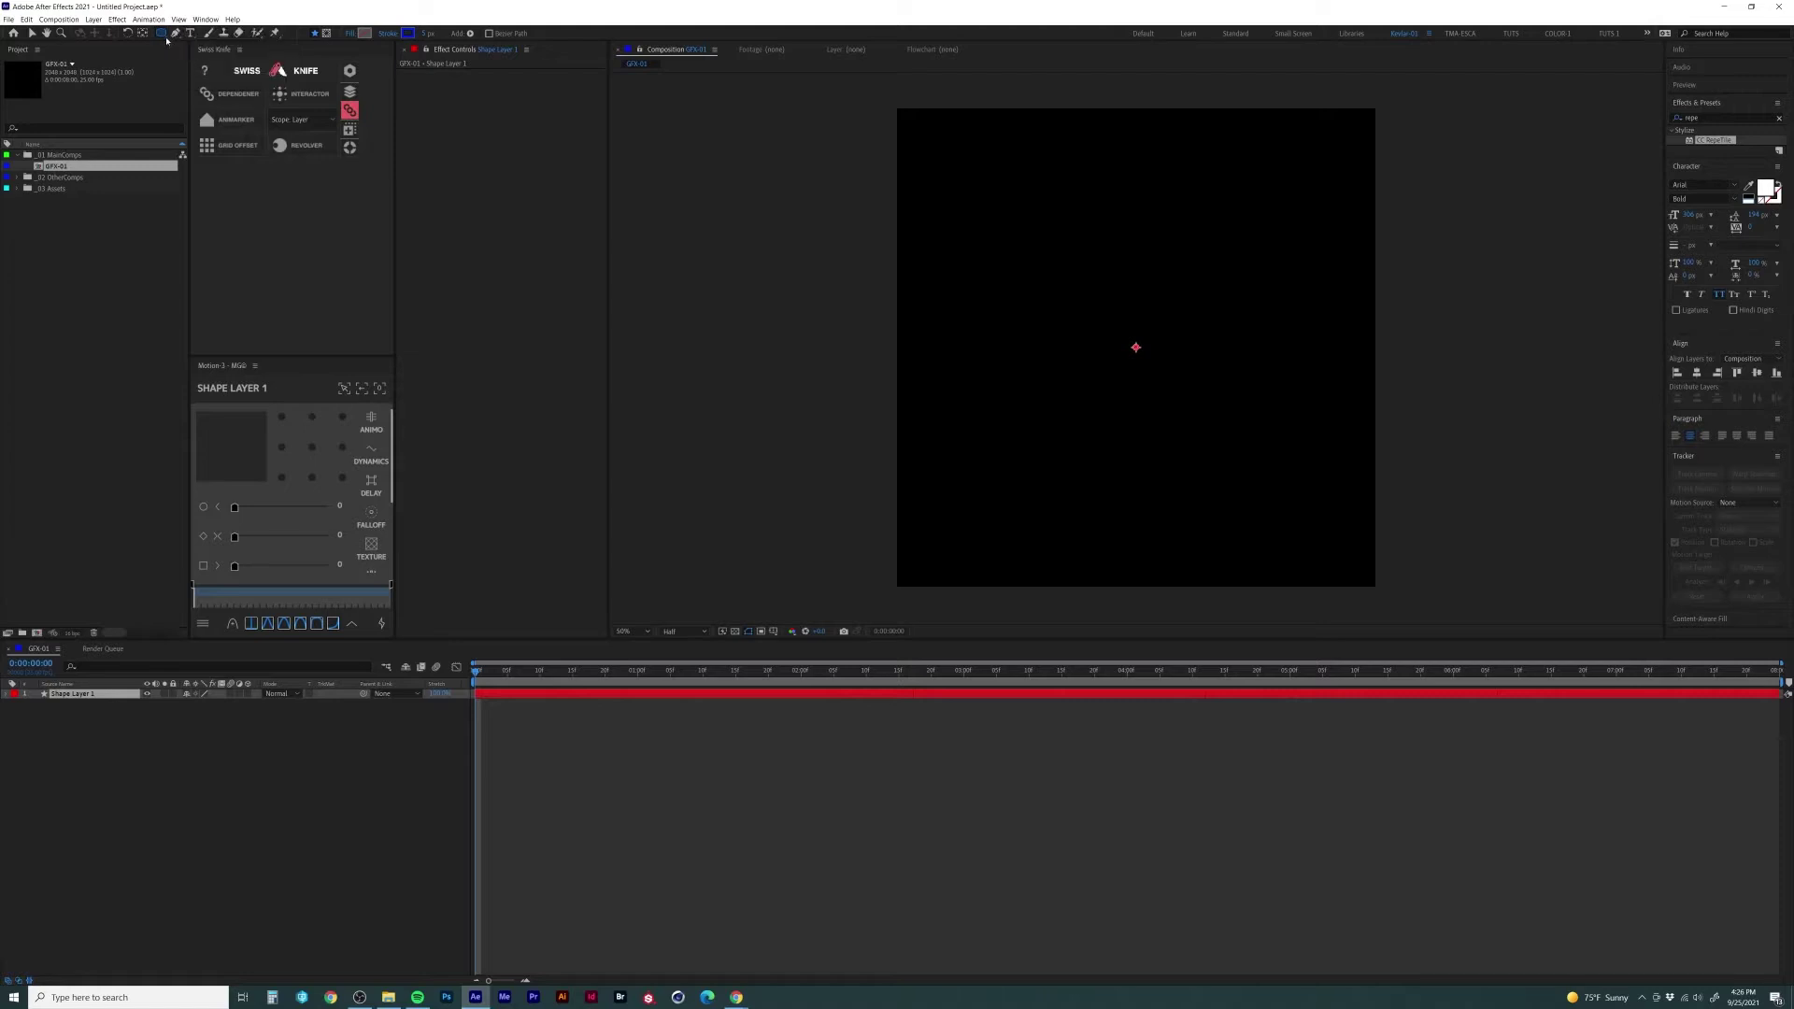
double_click(162, 35)
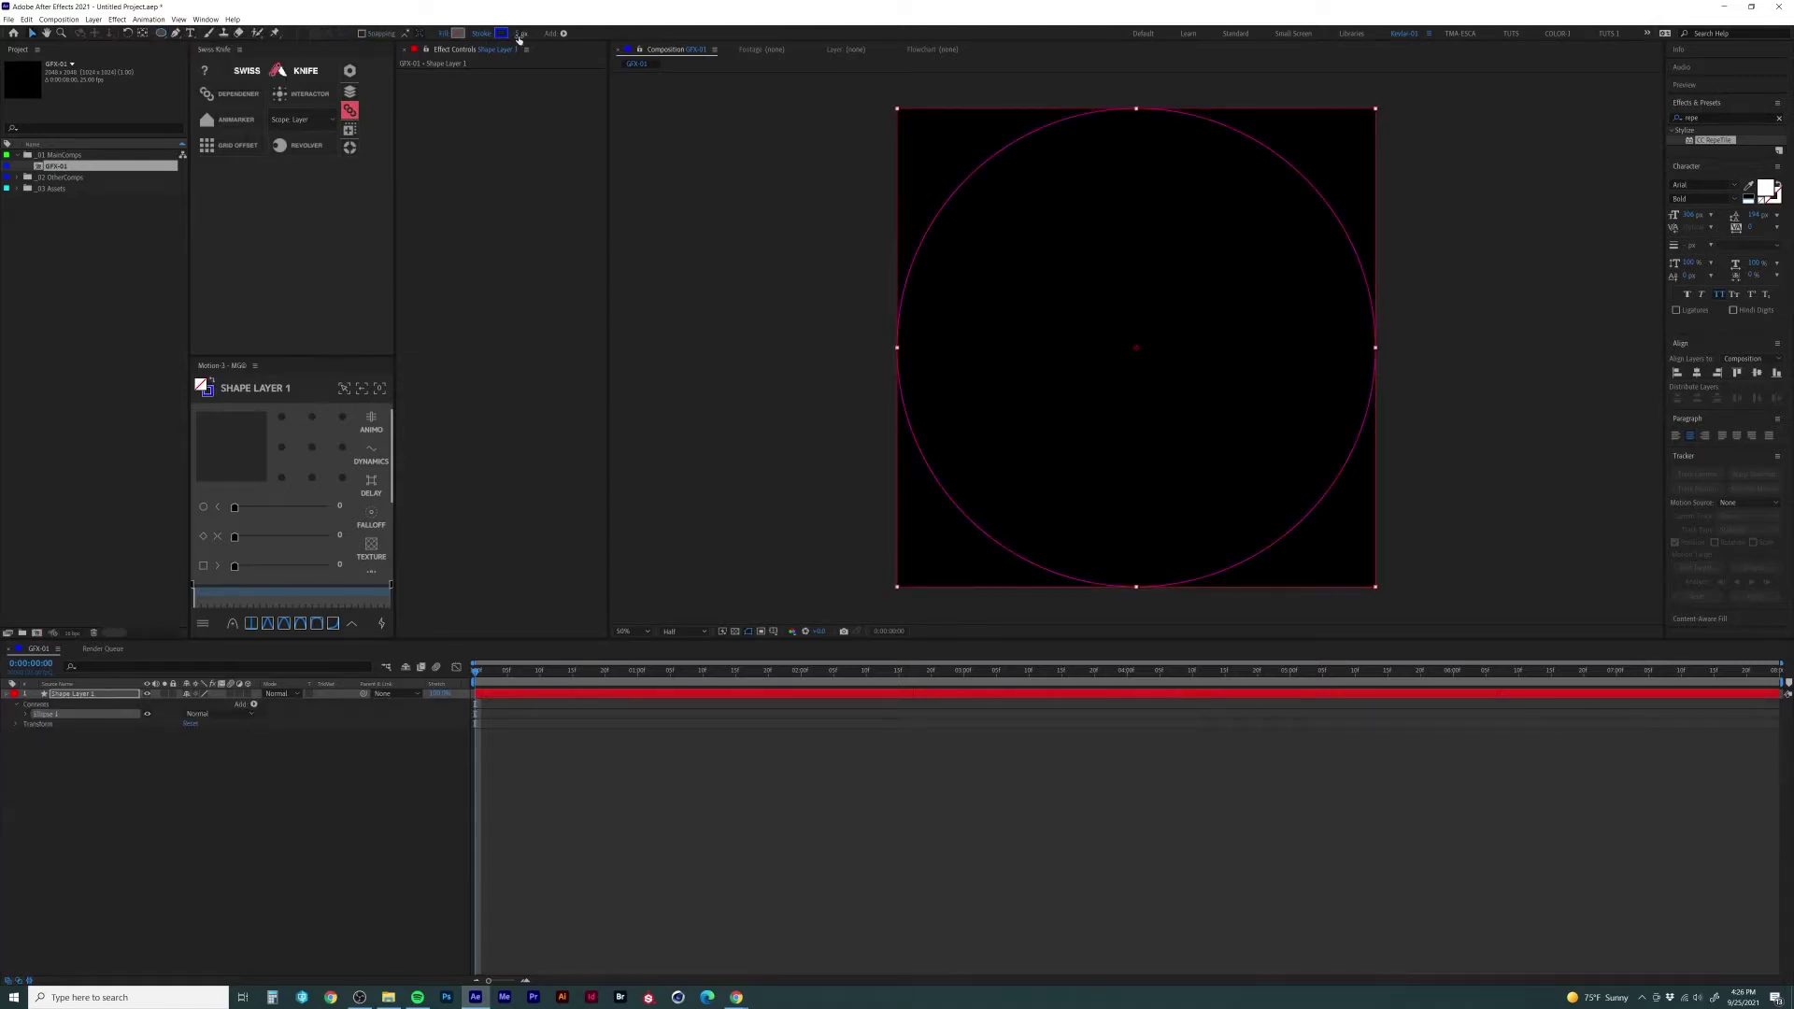
left_click_drag(518, 39, 701, 39)
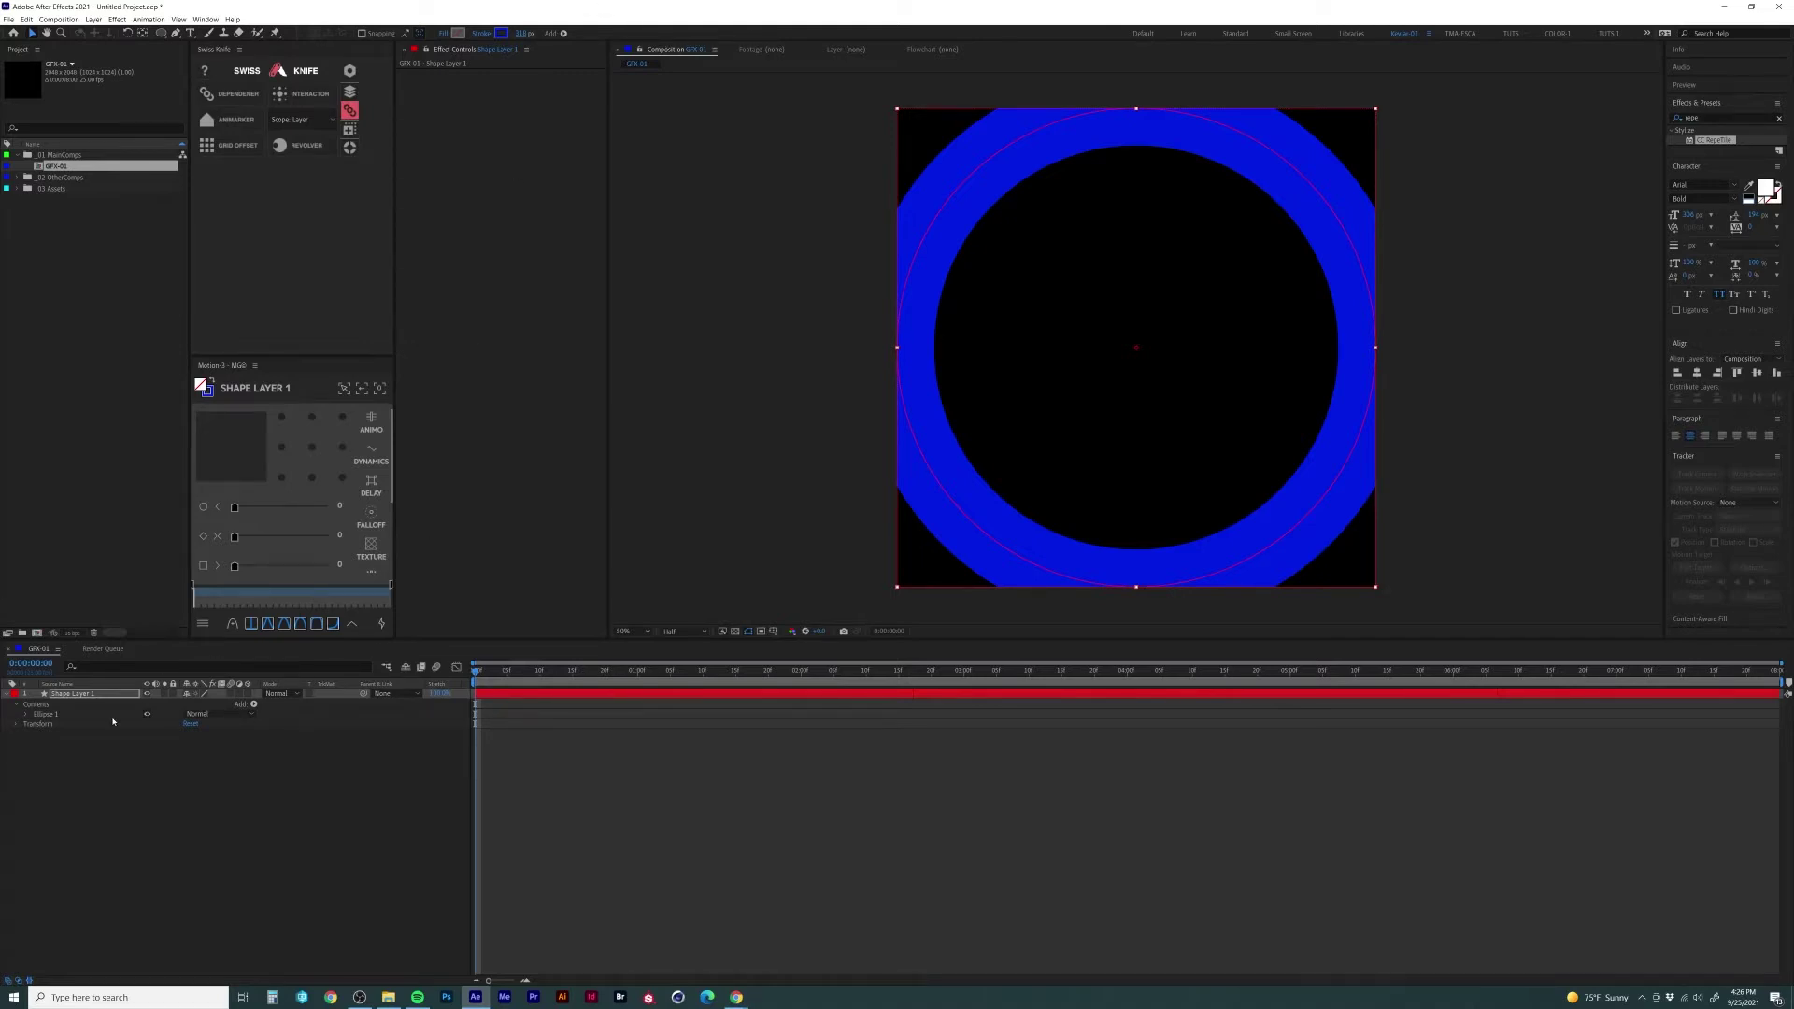
Step: Reduce the circle's ellipse path size proportionally to about 1810 px
left_click(26, 714)
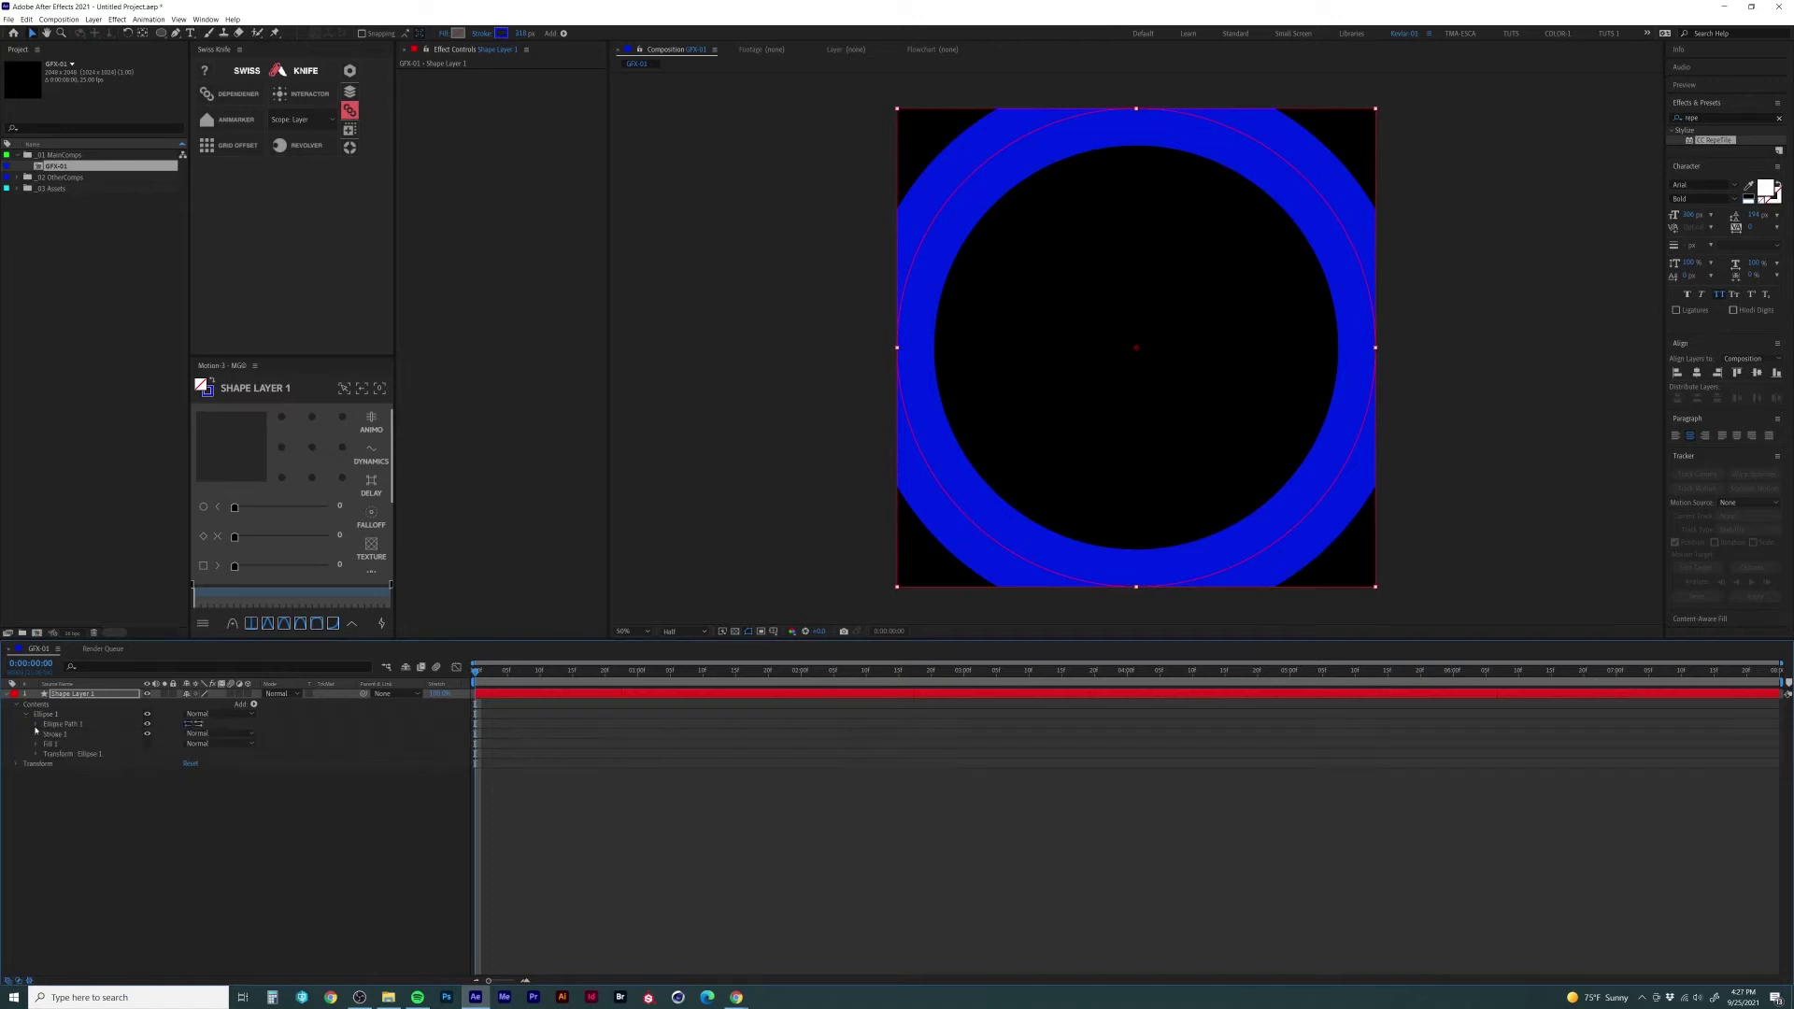
left_click(37, 725)
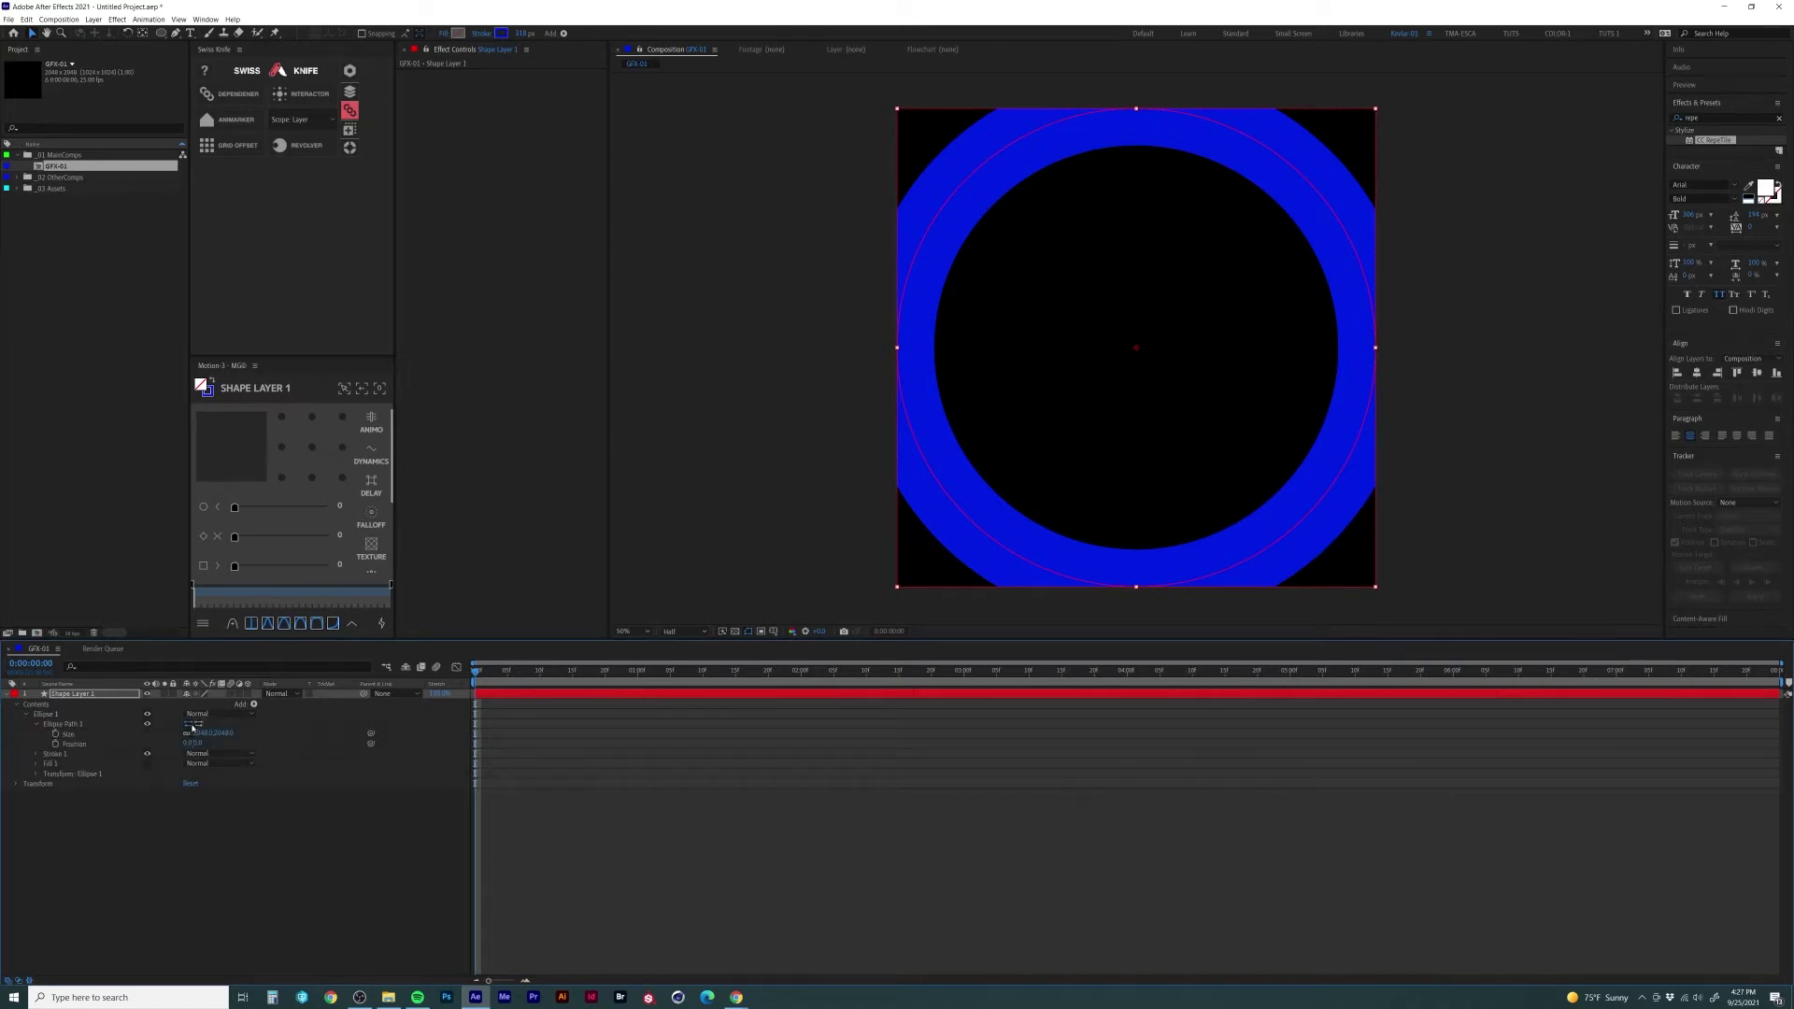
left_click_drag(196, 733, 87, 765)
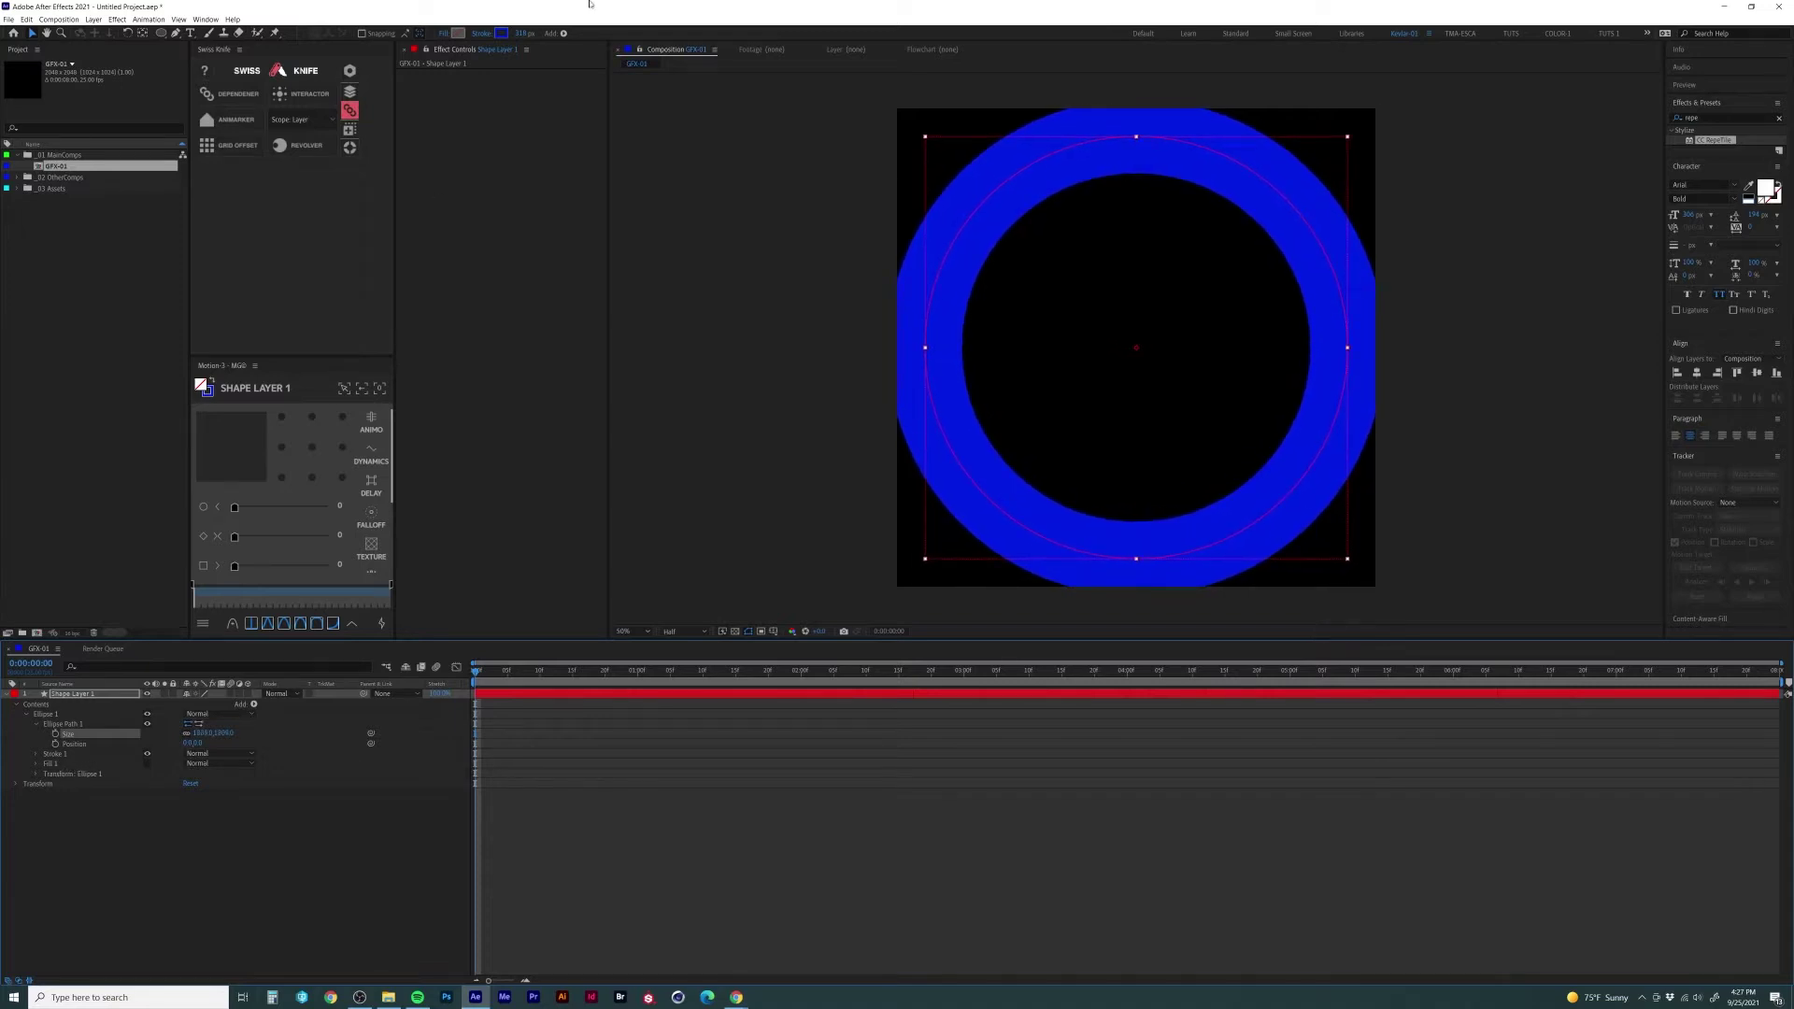
Step: Fine-tune the circle's stroke width to about 237 px so the ring's outer edge fits just inside the composition
left_click_drag(524, 33, 495, 60)
scroll(1168, 321, "up", 6)
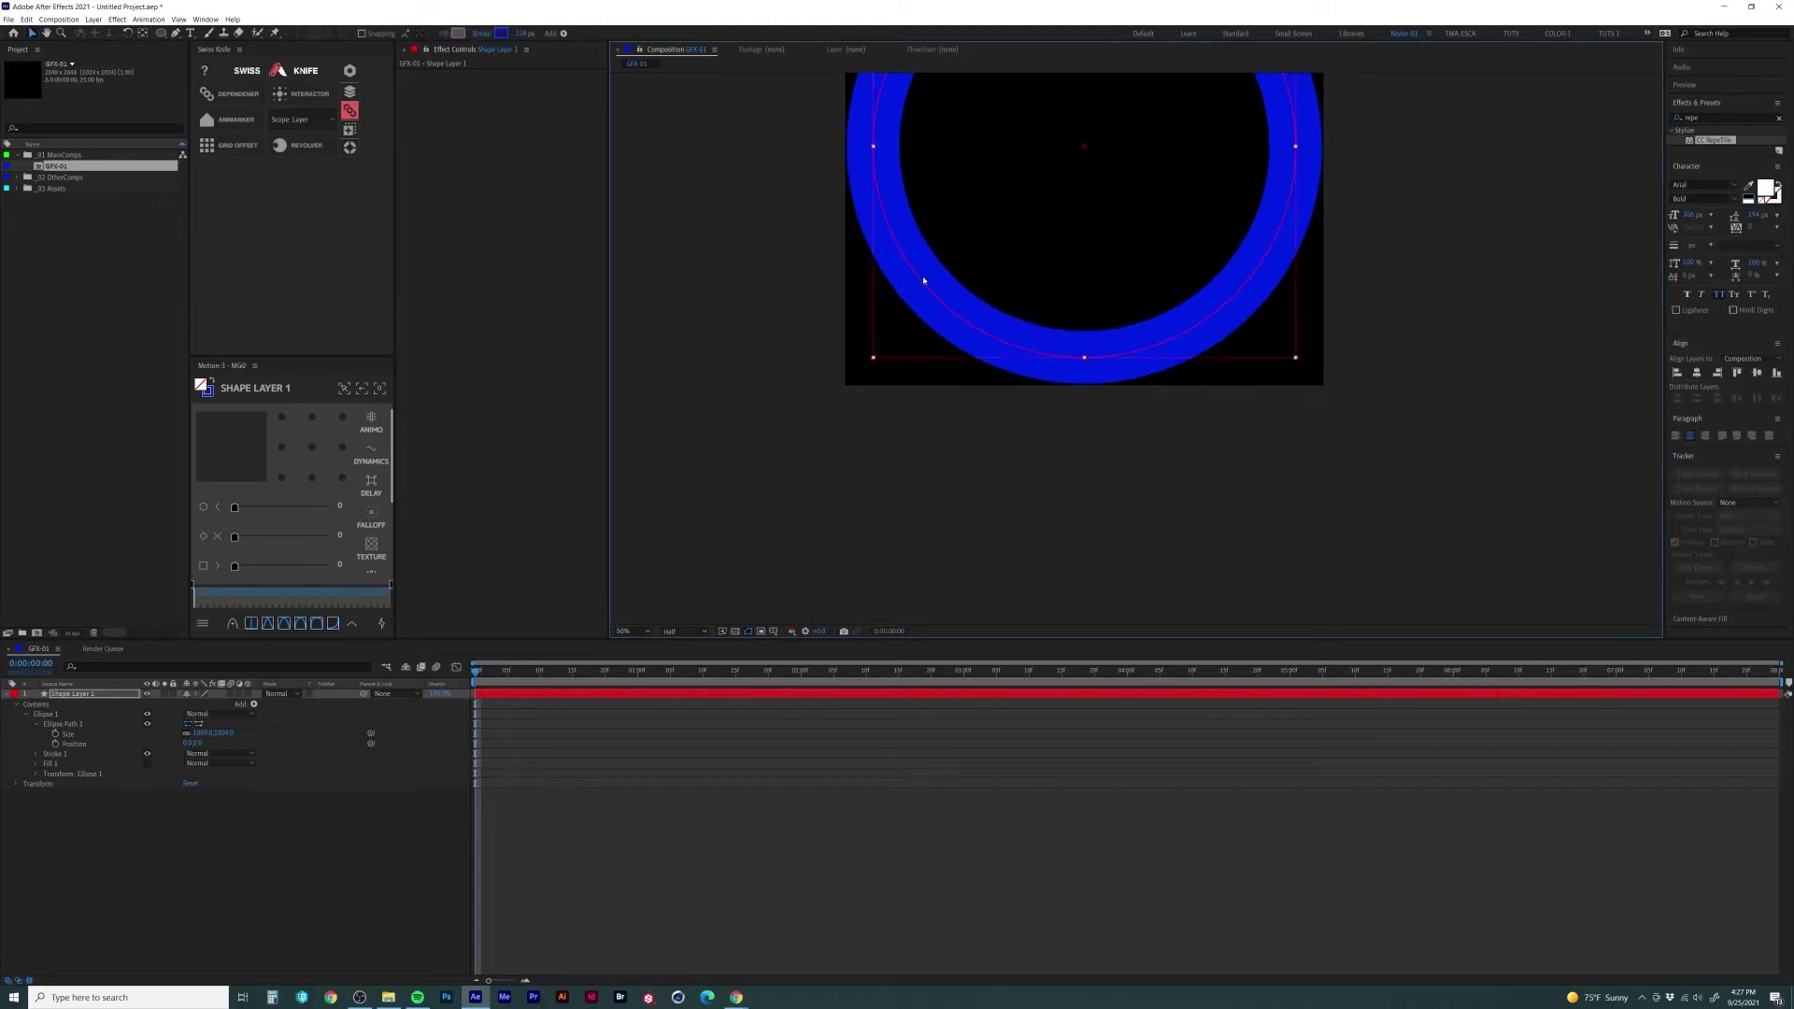
scroll(1168, 321, "down", 2)
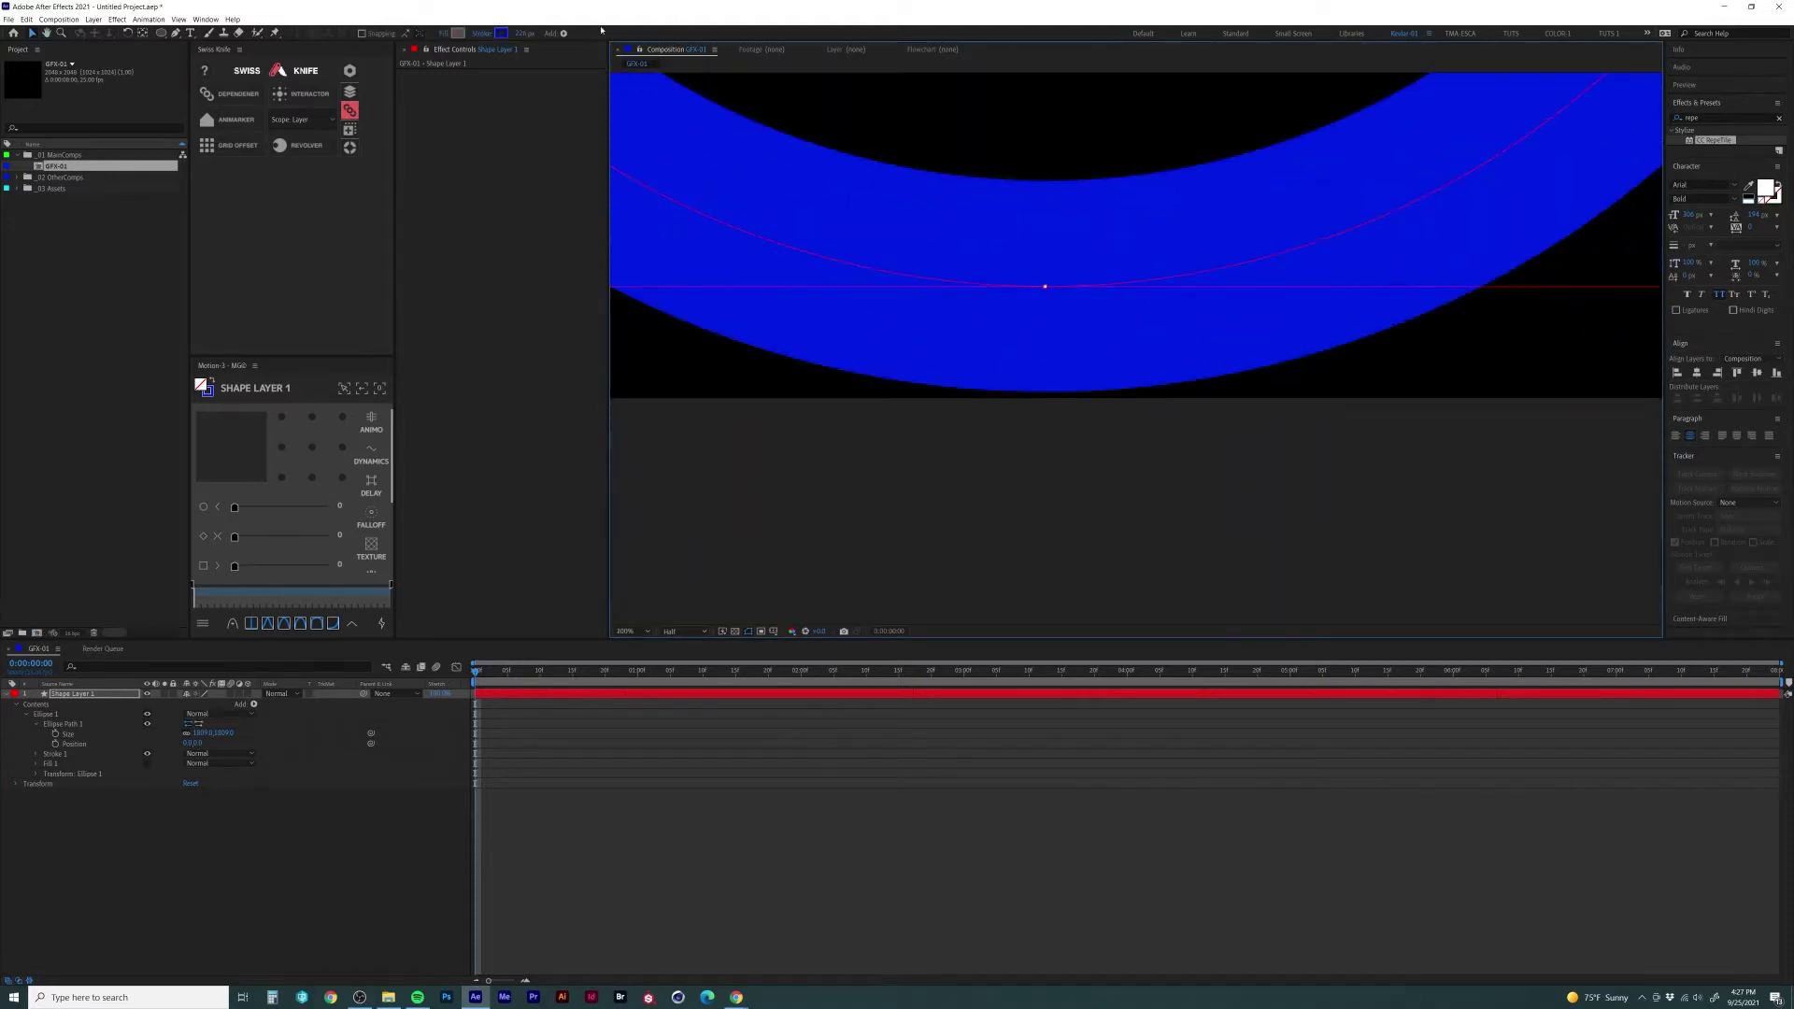
left_click_drag(533, 34, 549, 23)
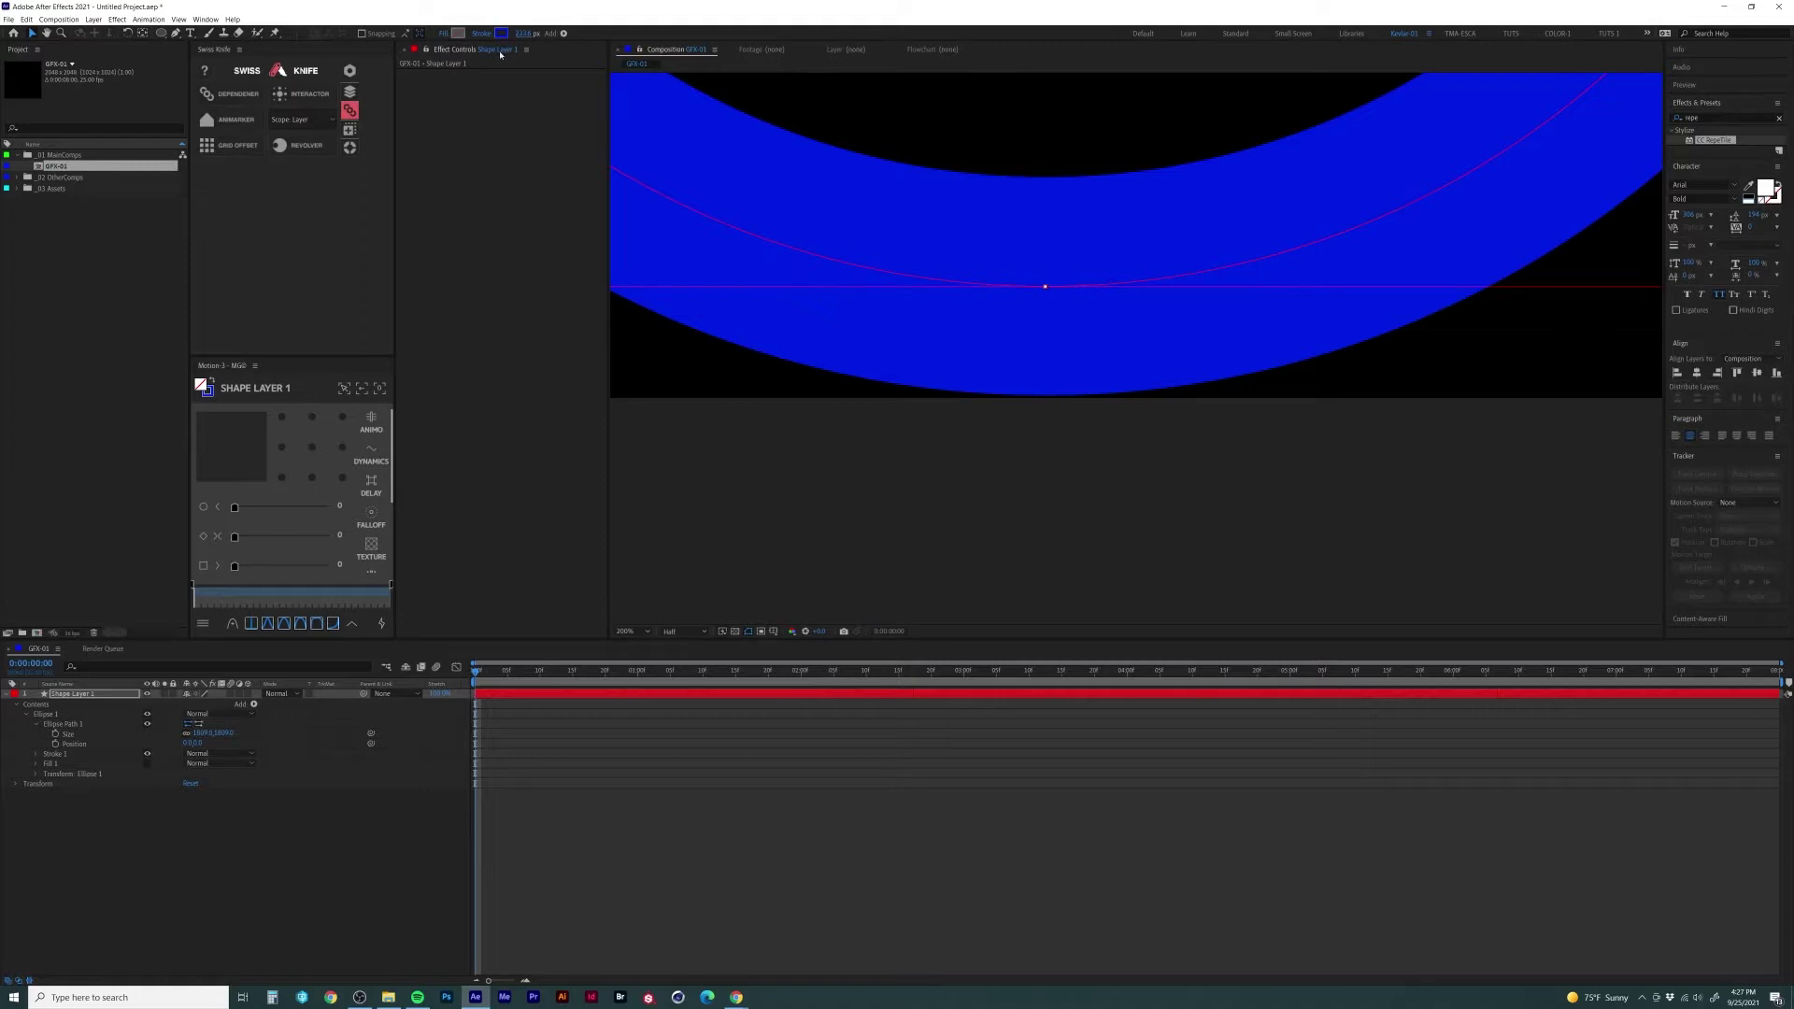
left_click_drag(529, 33, 515, 47)
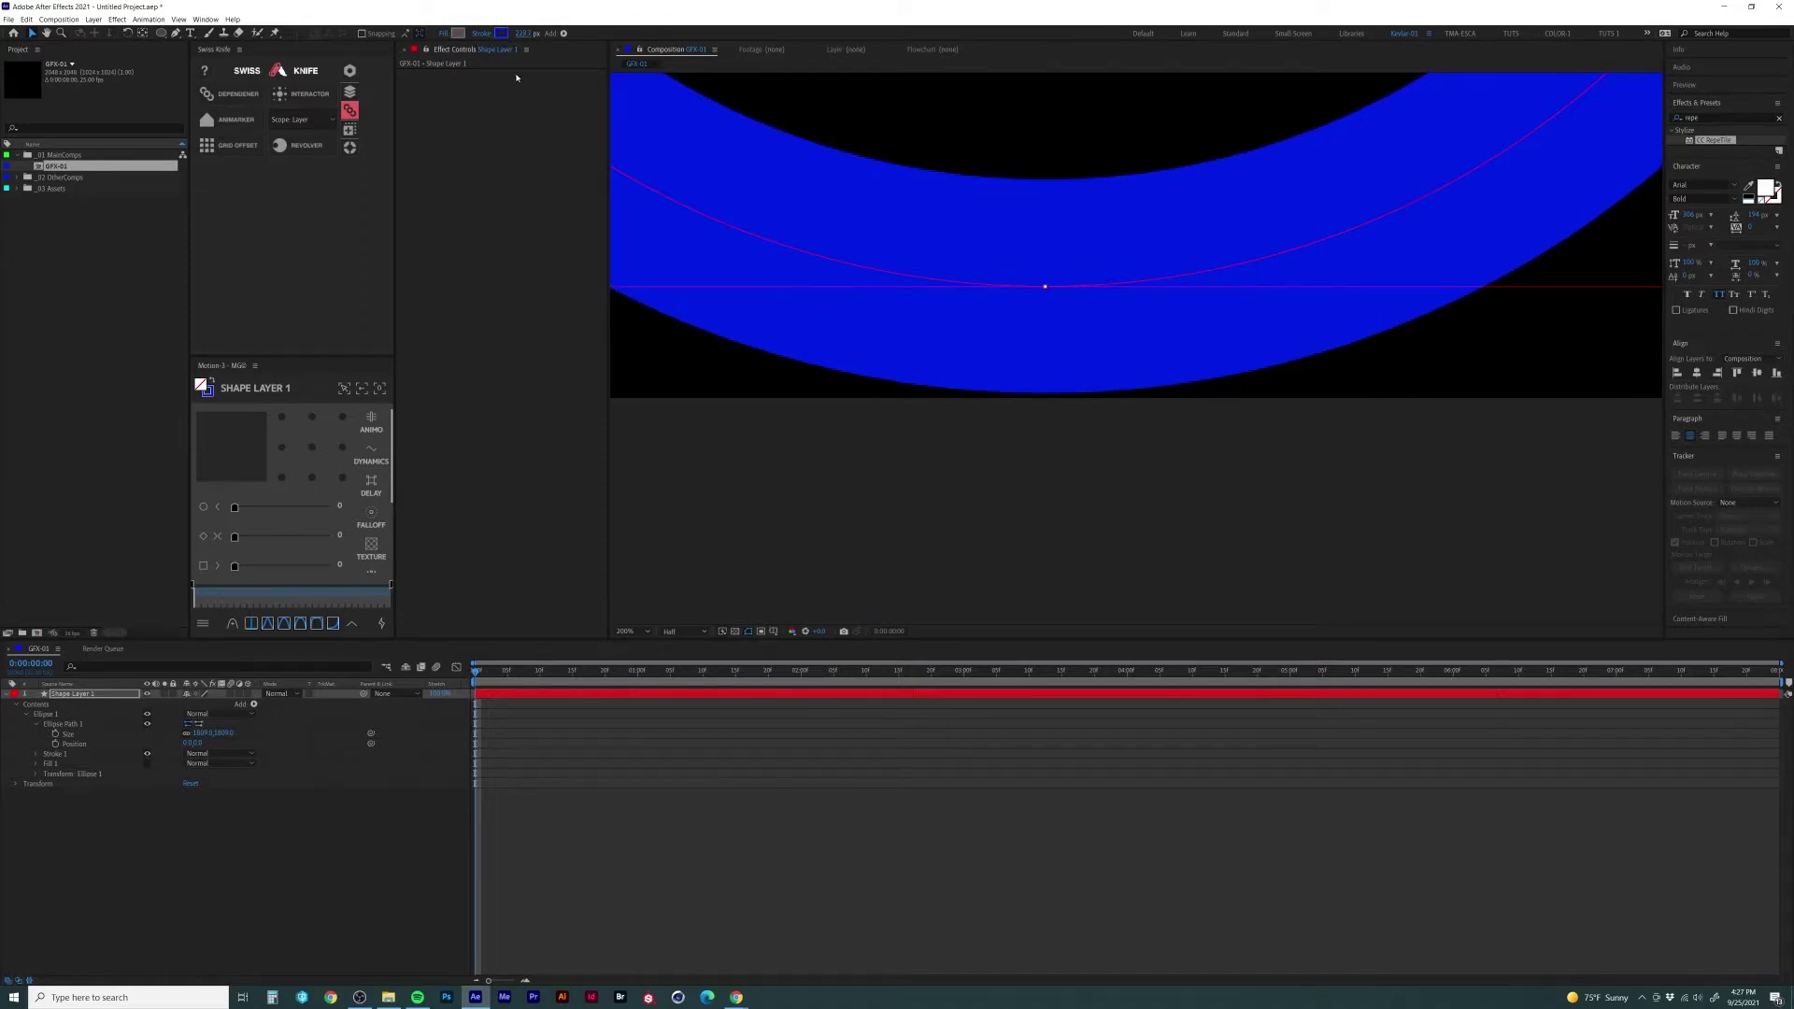
Step: Duplicate the ring layer and shrink one copy's ellipse size to about 1335 px to form a second ring inside
left_click(114, 696)
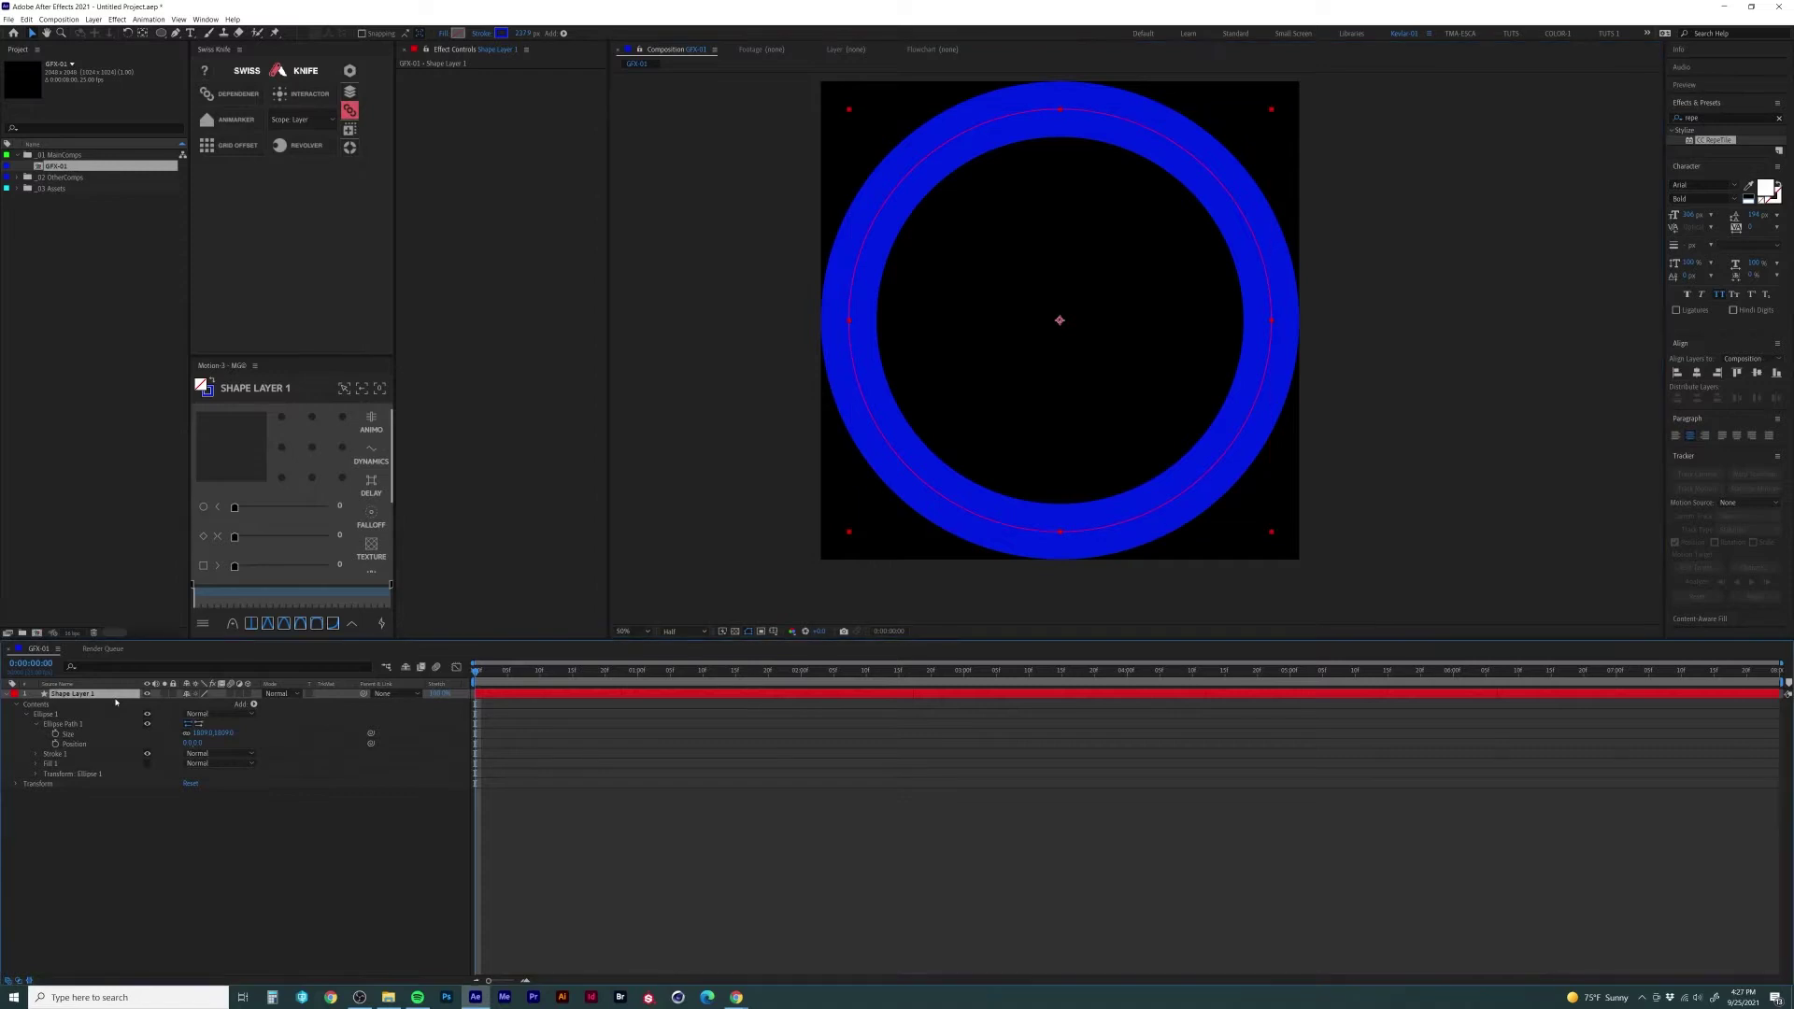
key("ctrl+d")
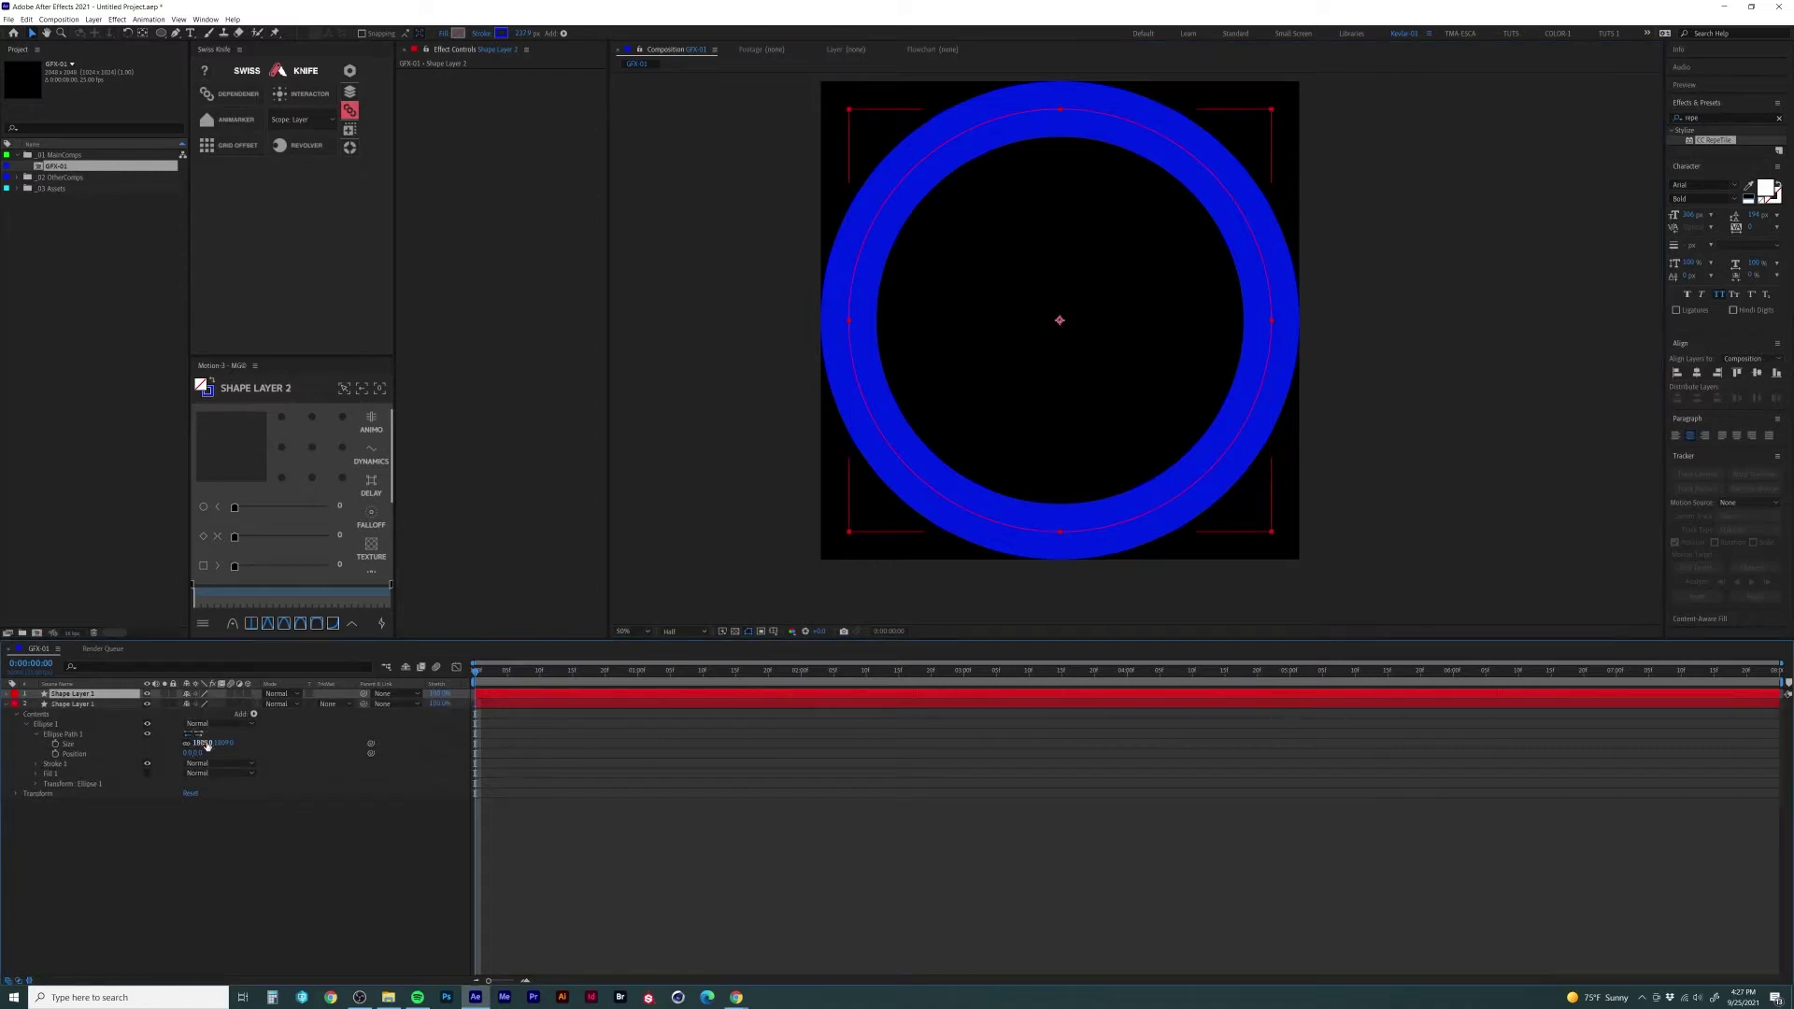
left_click_drag(203, 744, 9, 824)
key("ctrl+Down")
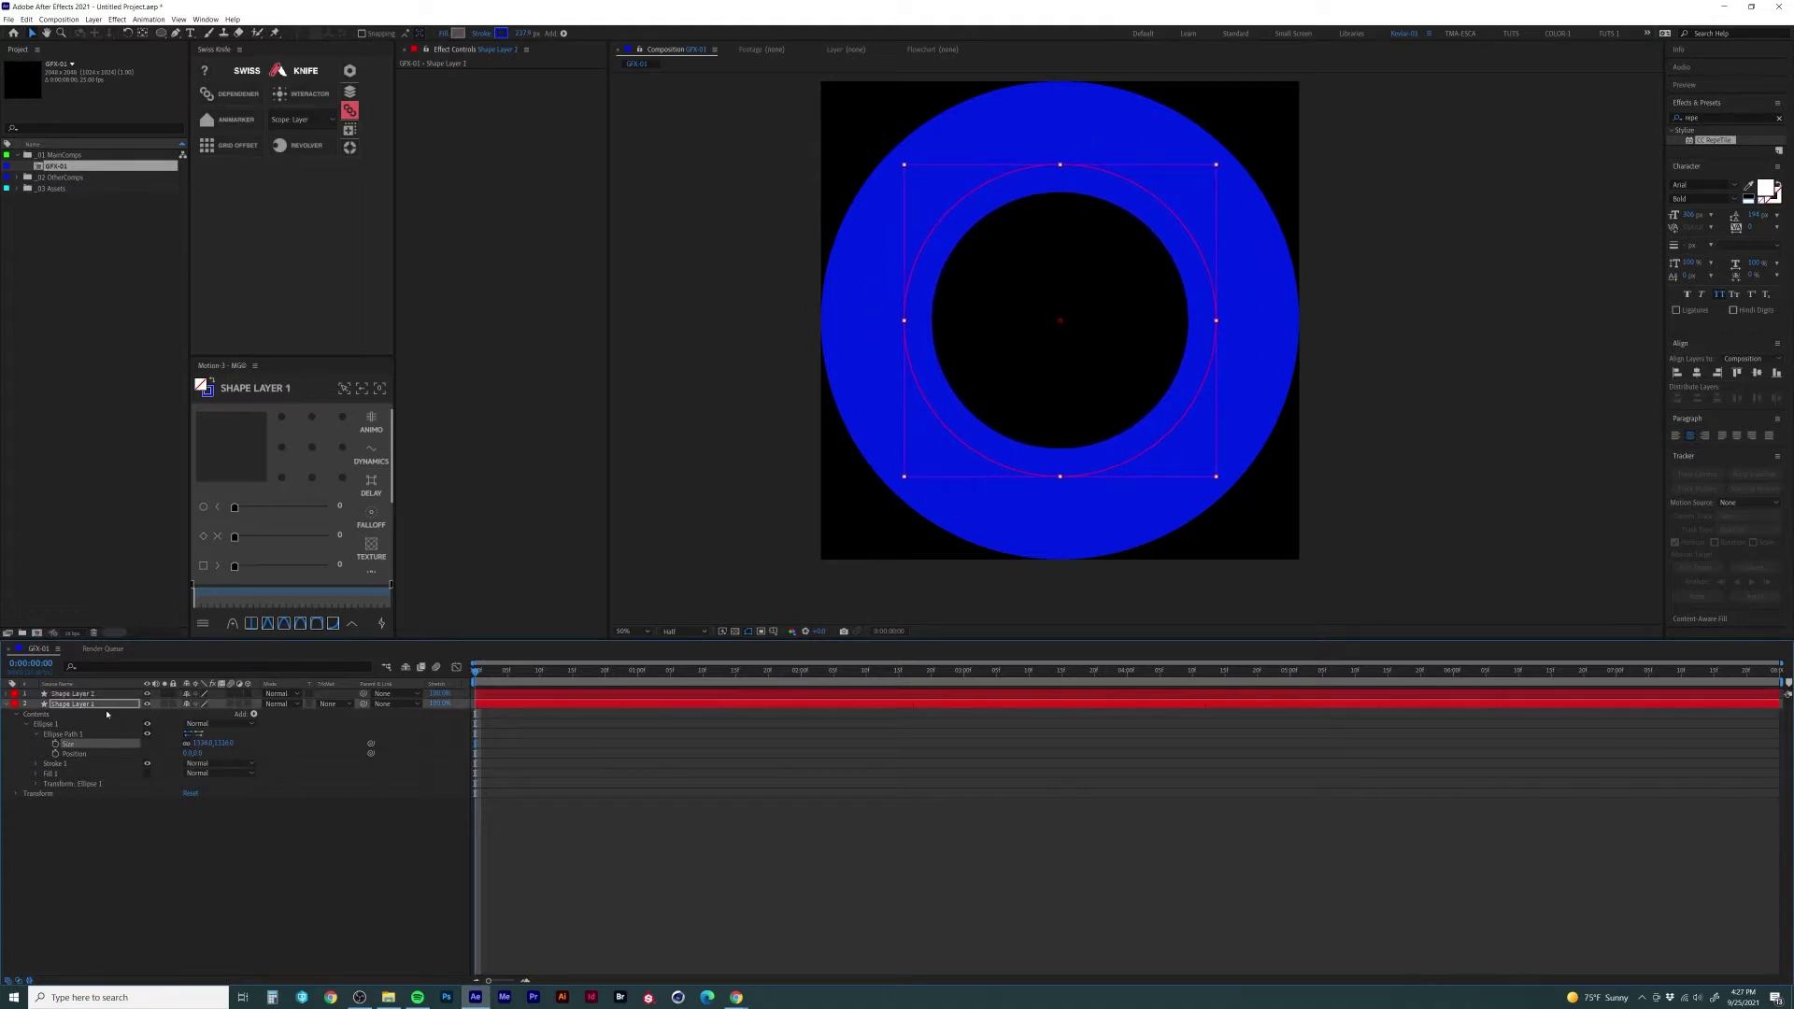
Step: Duplicate the second ring's layer and shrink the bottom copy's ellipse to about 860 px as a third ring
key("ctrl+d")
left_click(118, 714)
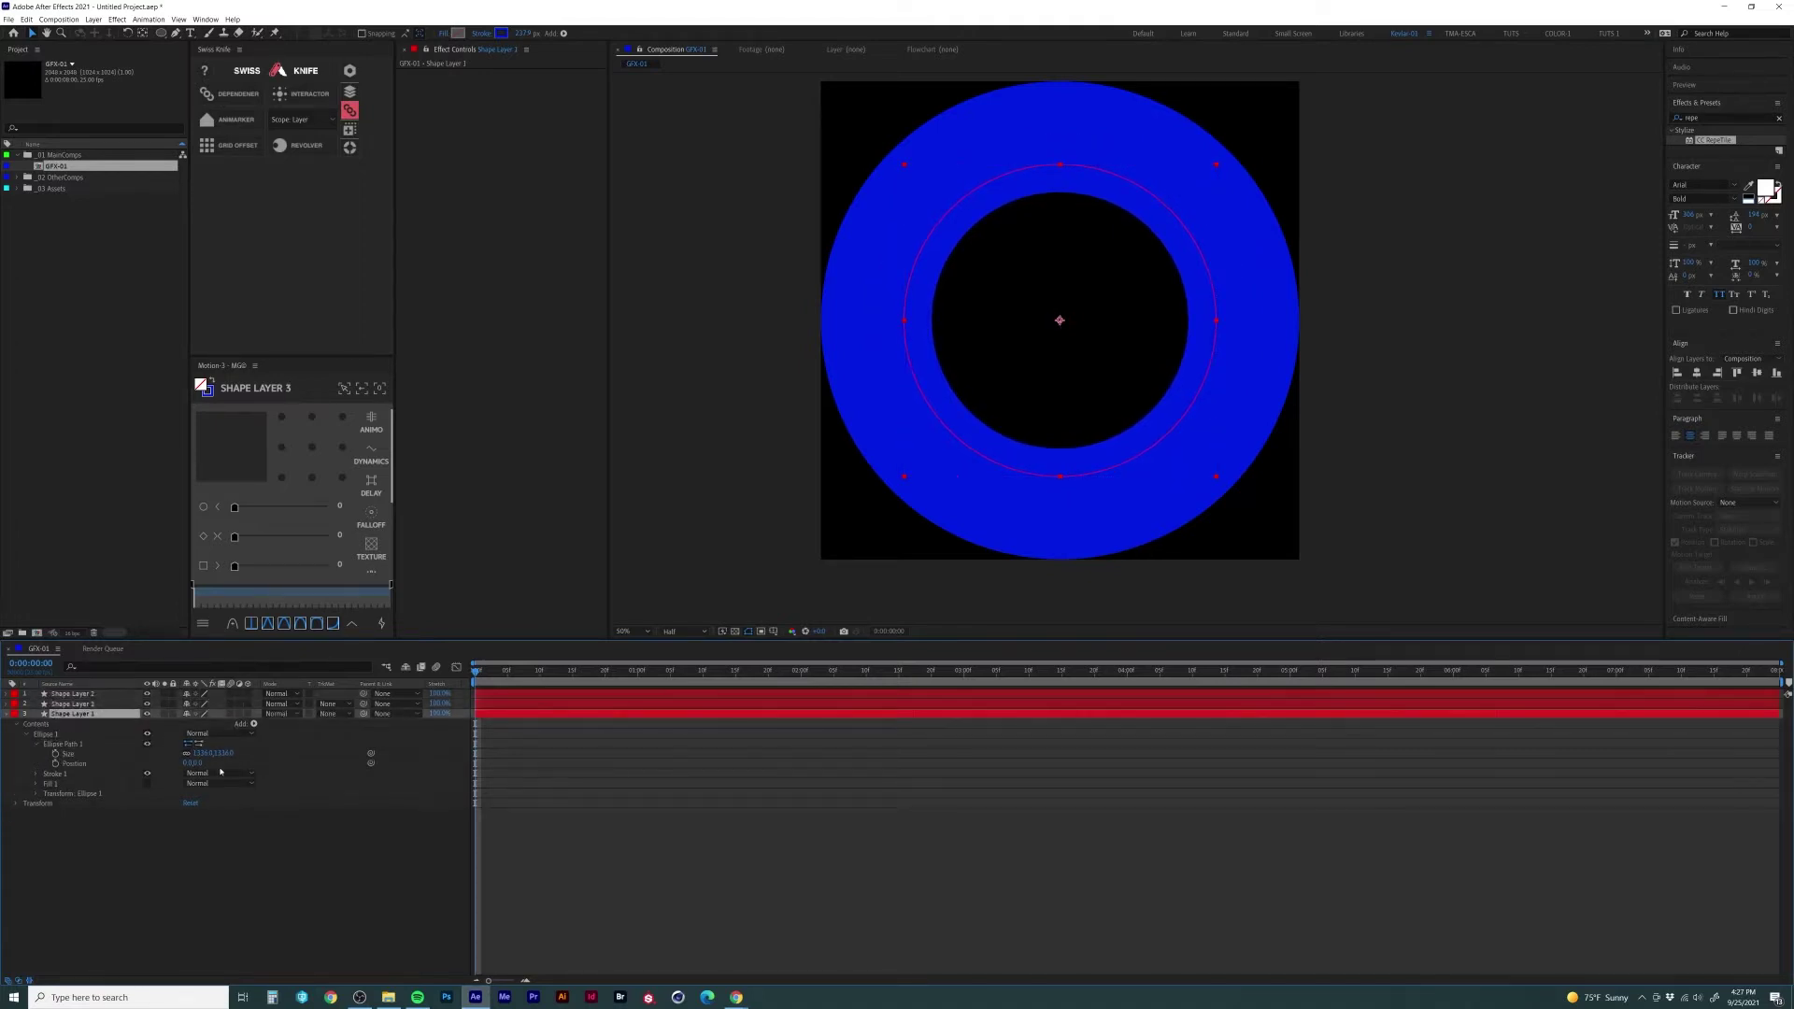
left_click_drag(217, 753, 14, 832)
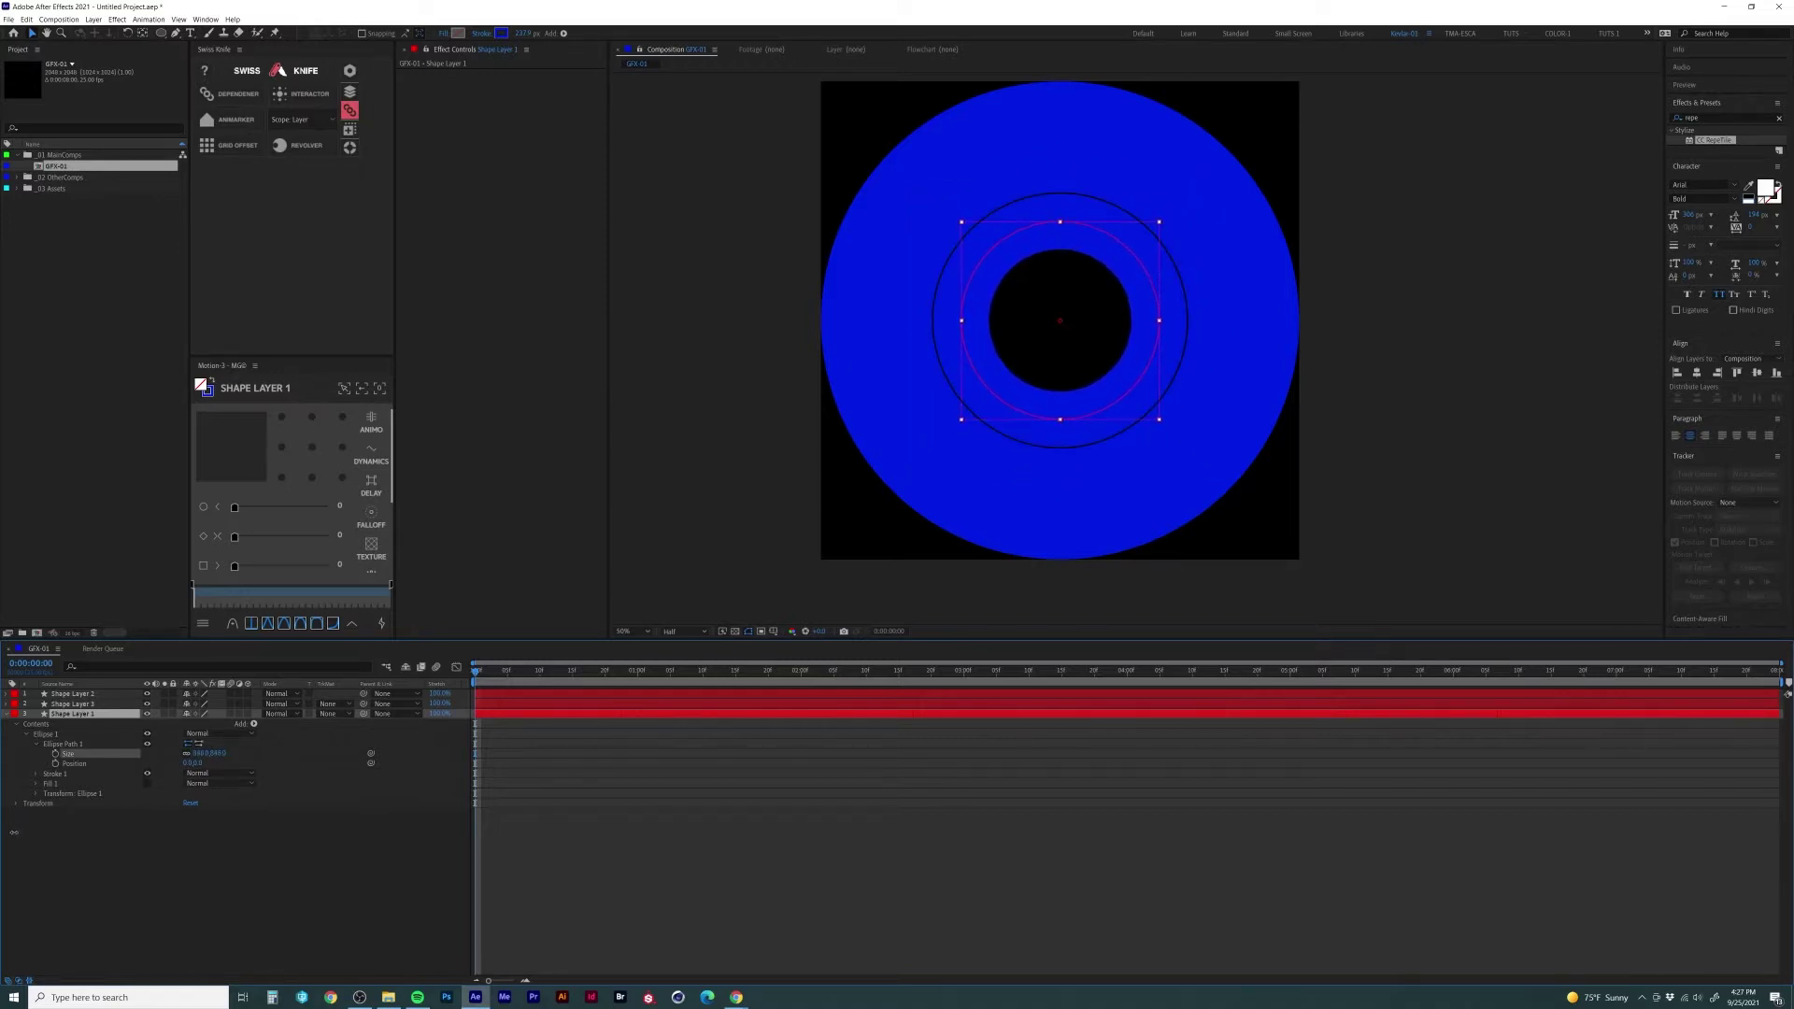
key("Return")
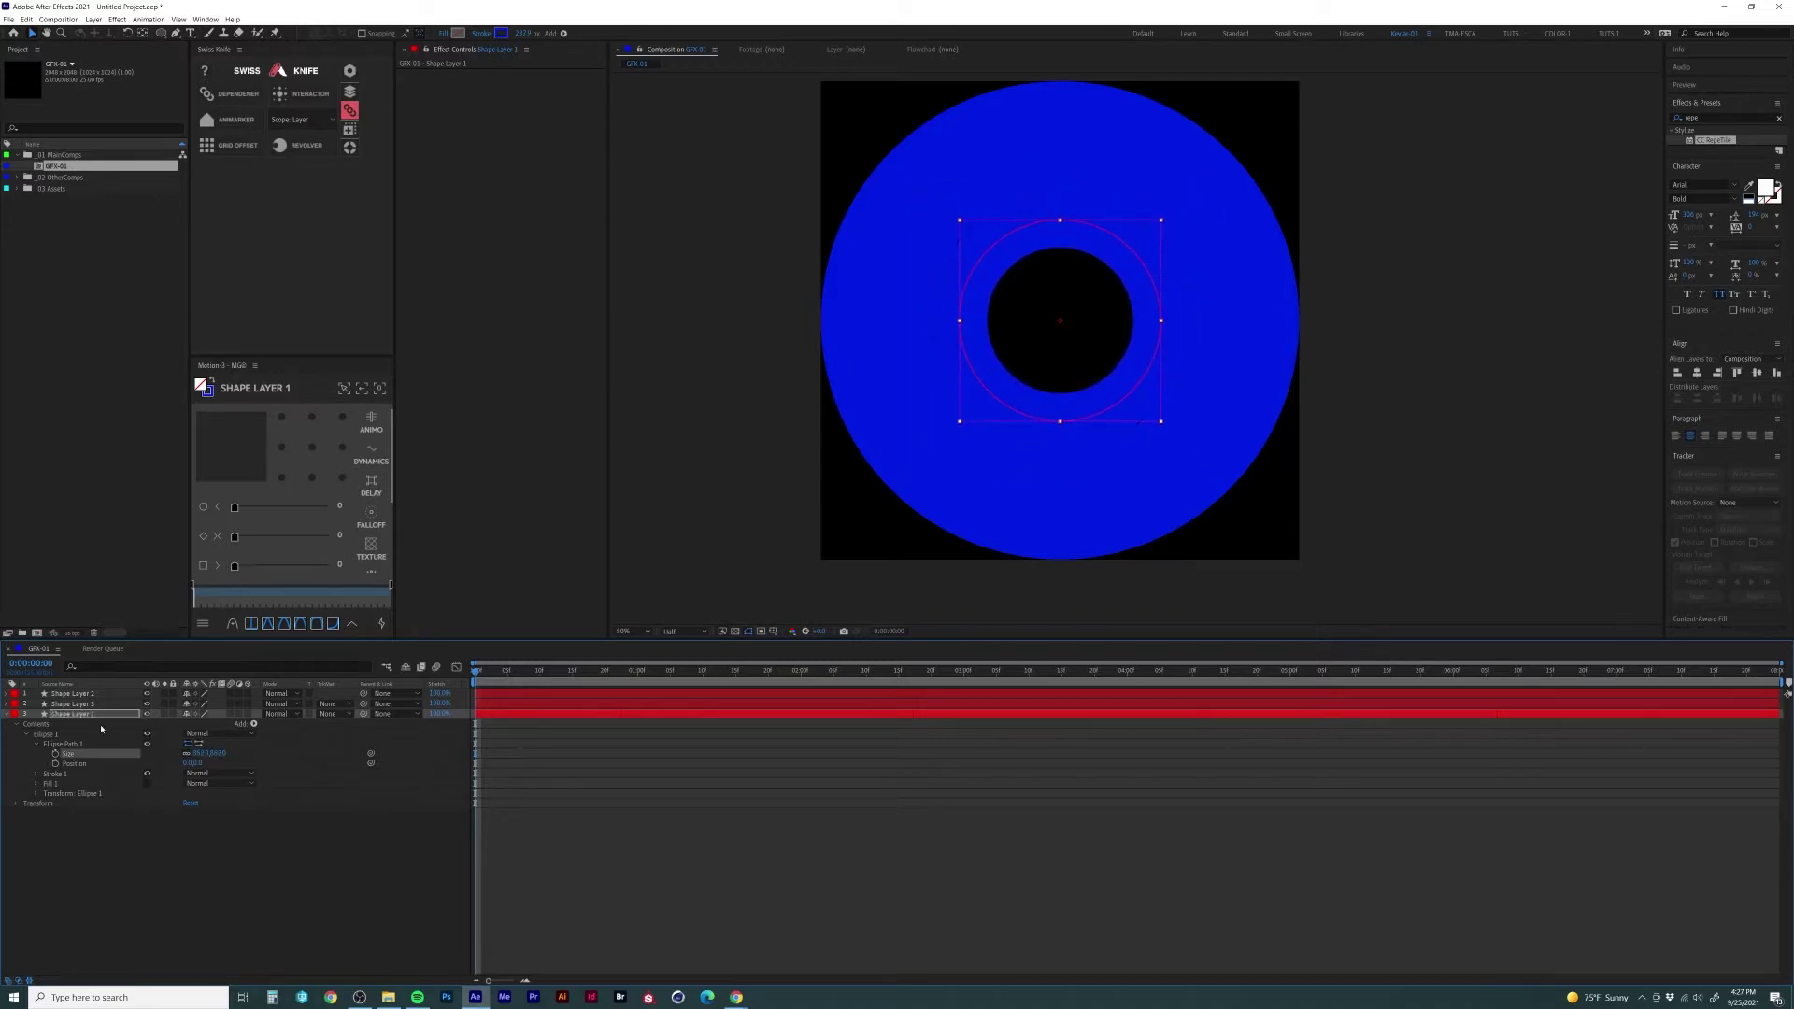
Step: Duplicate the third ring's layer and shrink the bottom copy's ellipse to about 390 px as a fourth ring
left_click(109, 716)
key("ctrl+d")
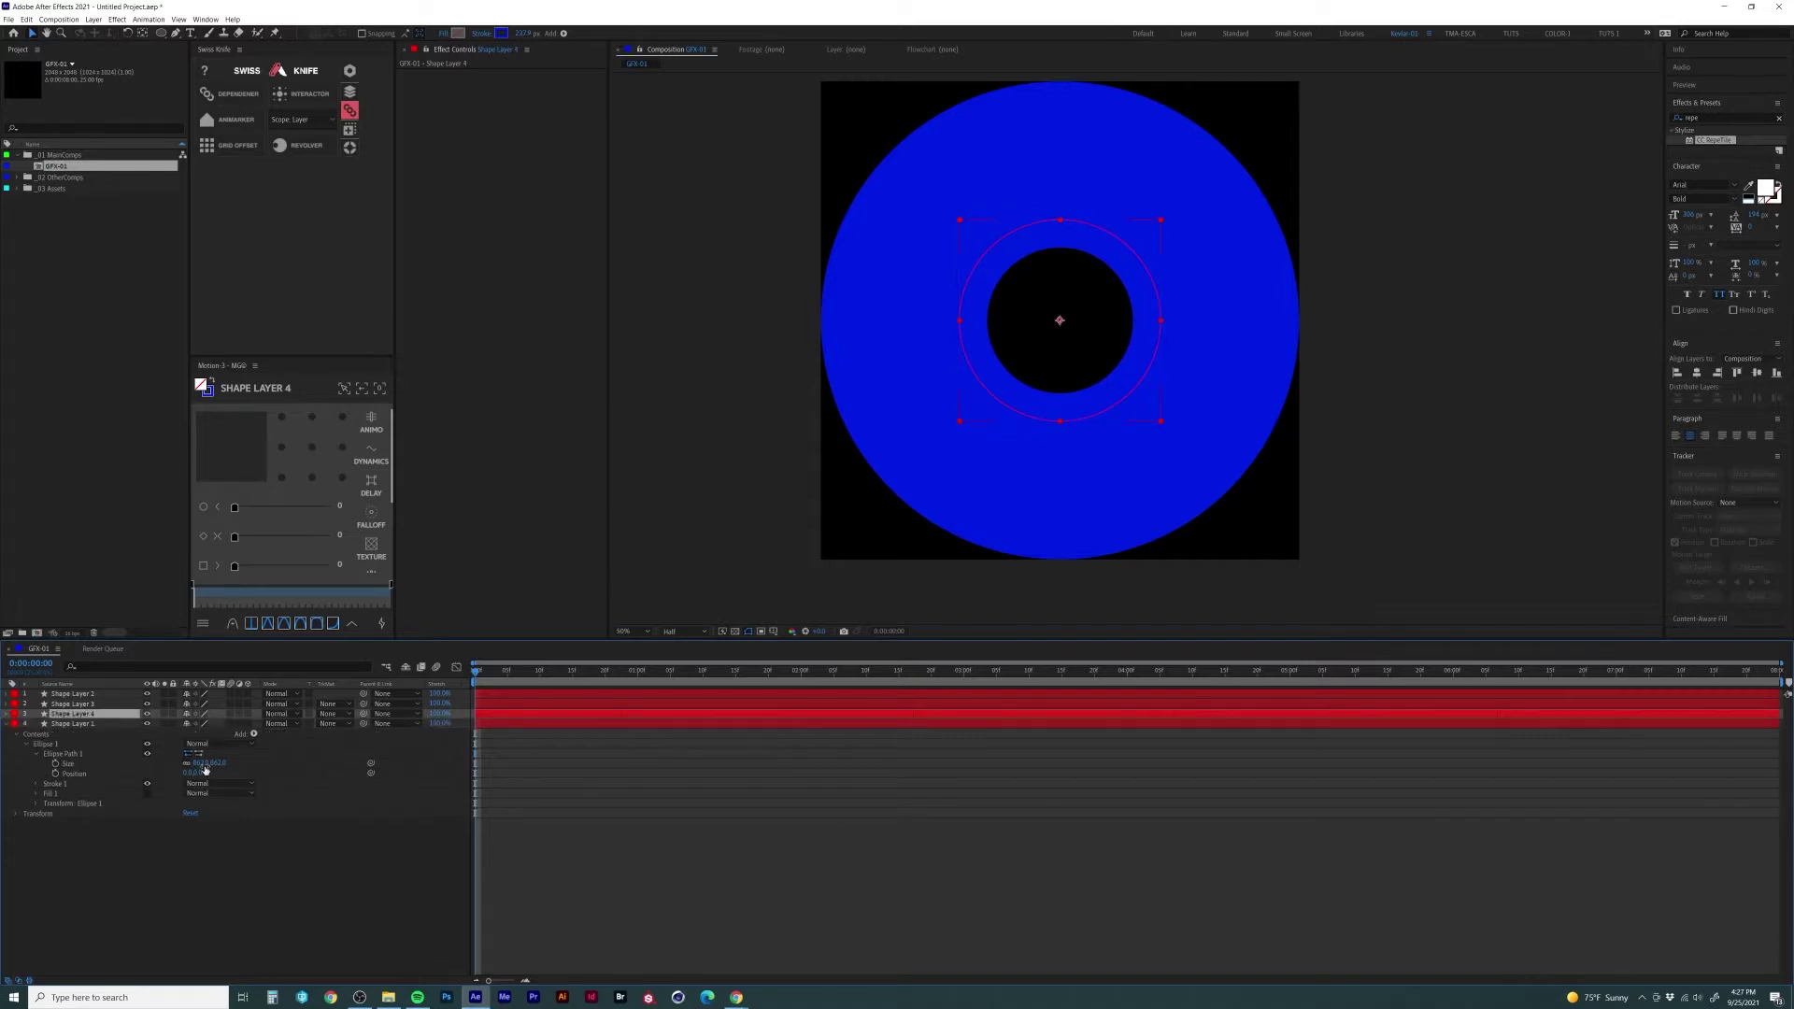
left_click_drag(202, 764, 70, 764)
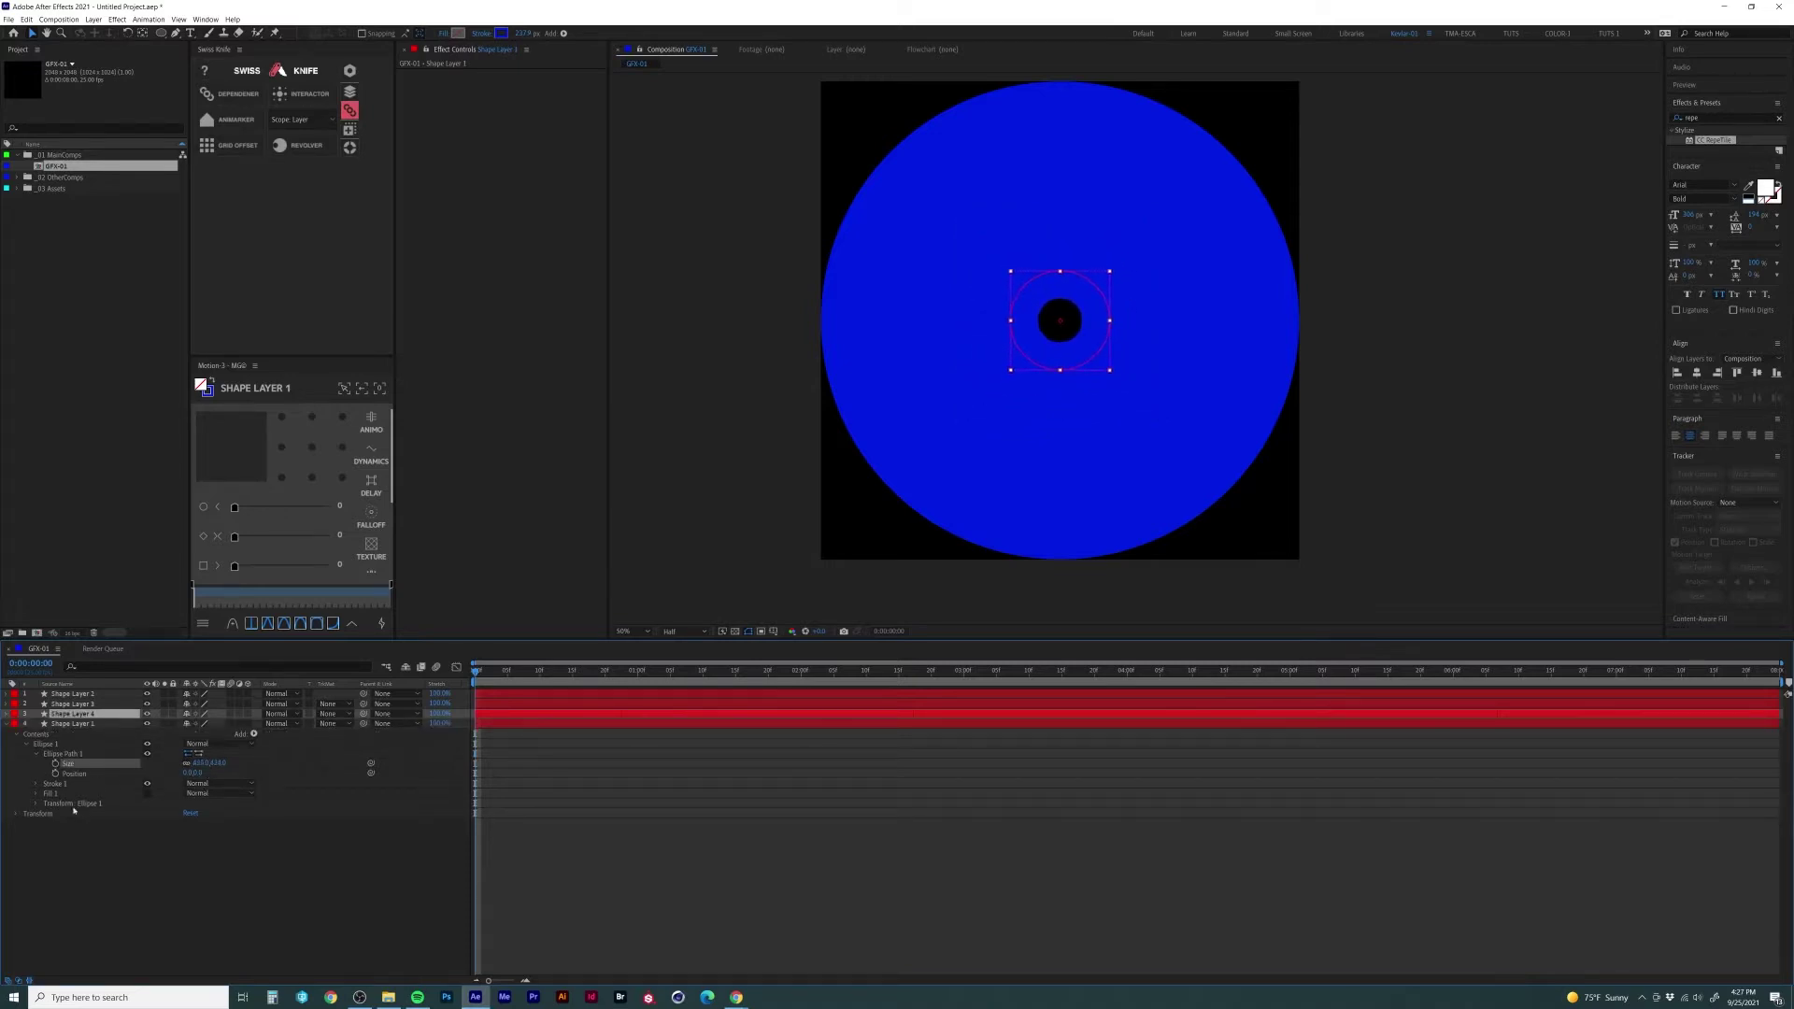
left_click_drag(191, 768, 160, 766)
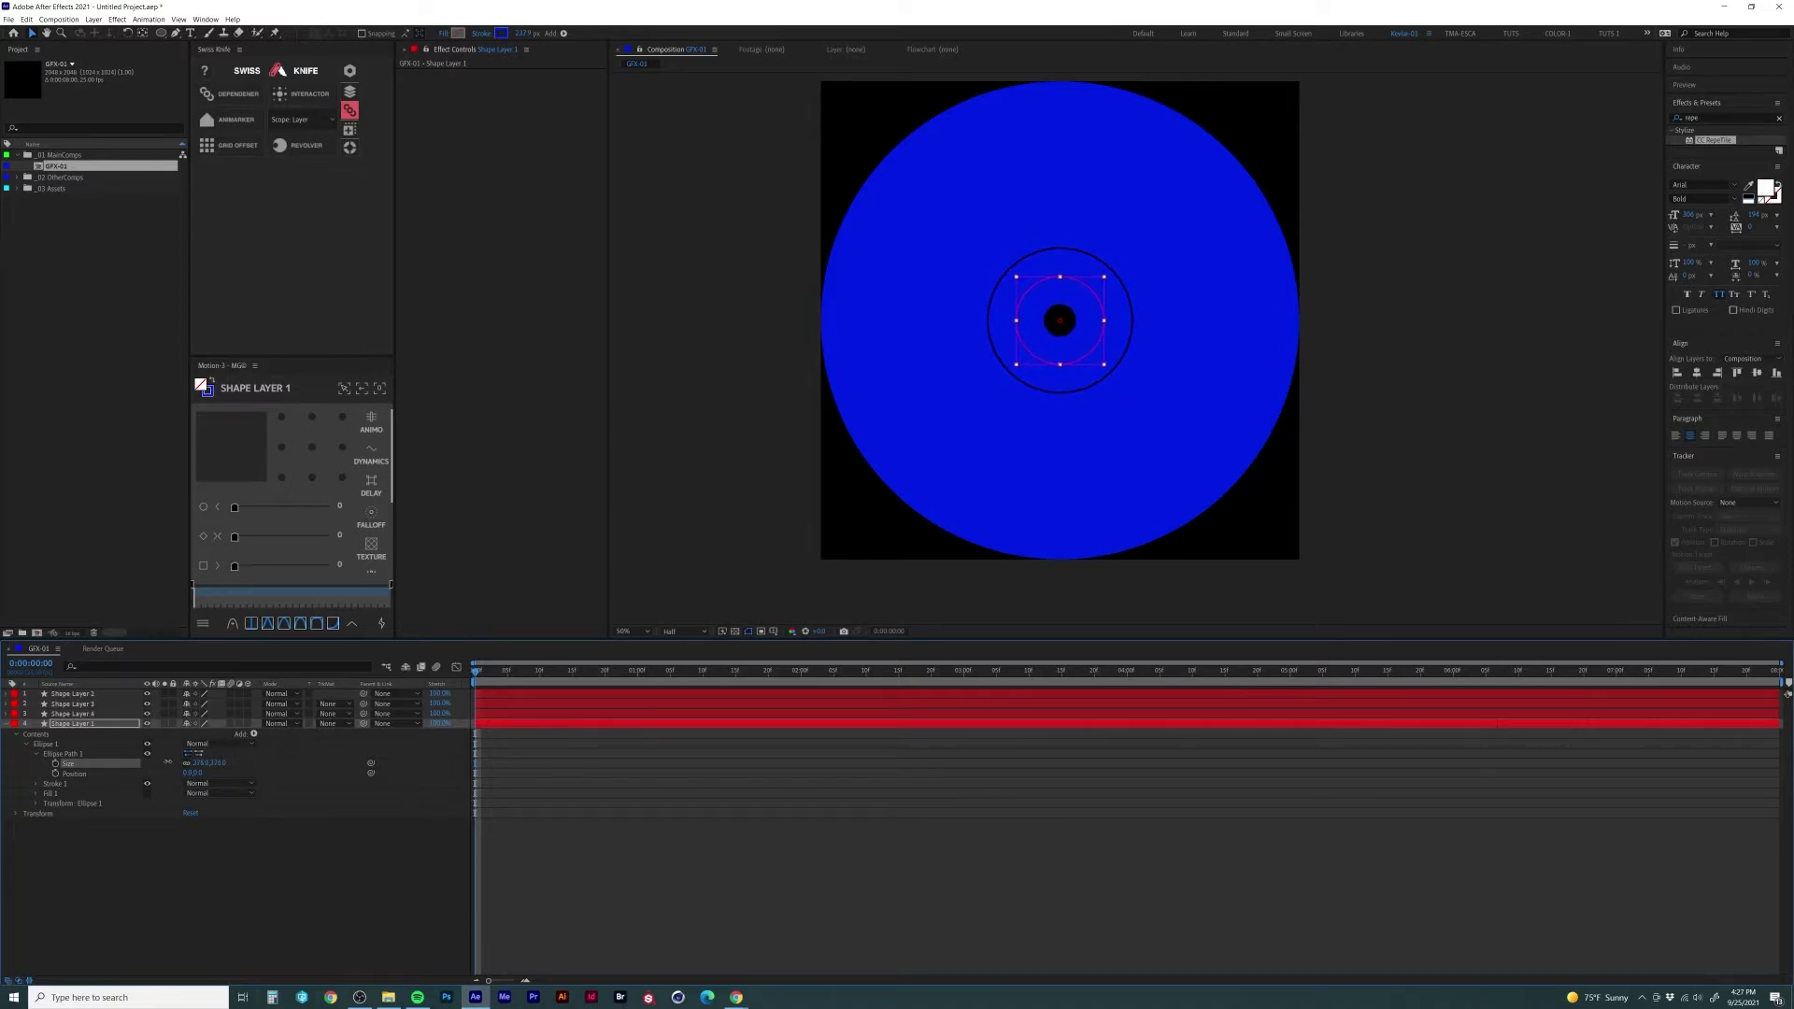
Step: Duplicate the fourth ring's layer and shrink the bottom copy's ellipse until it fills the remaining hole at the center
key("ctrl+d")
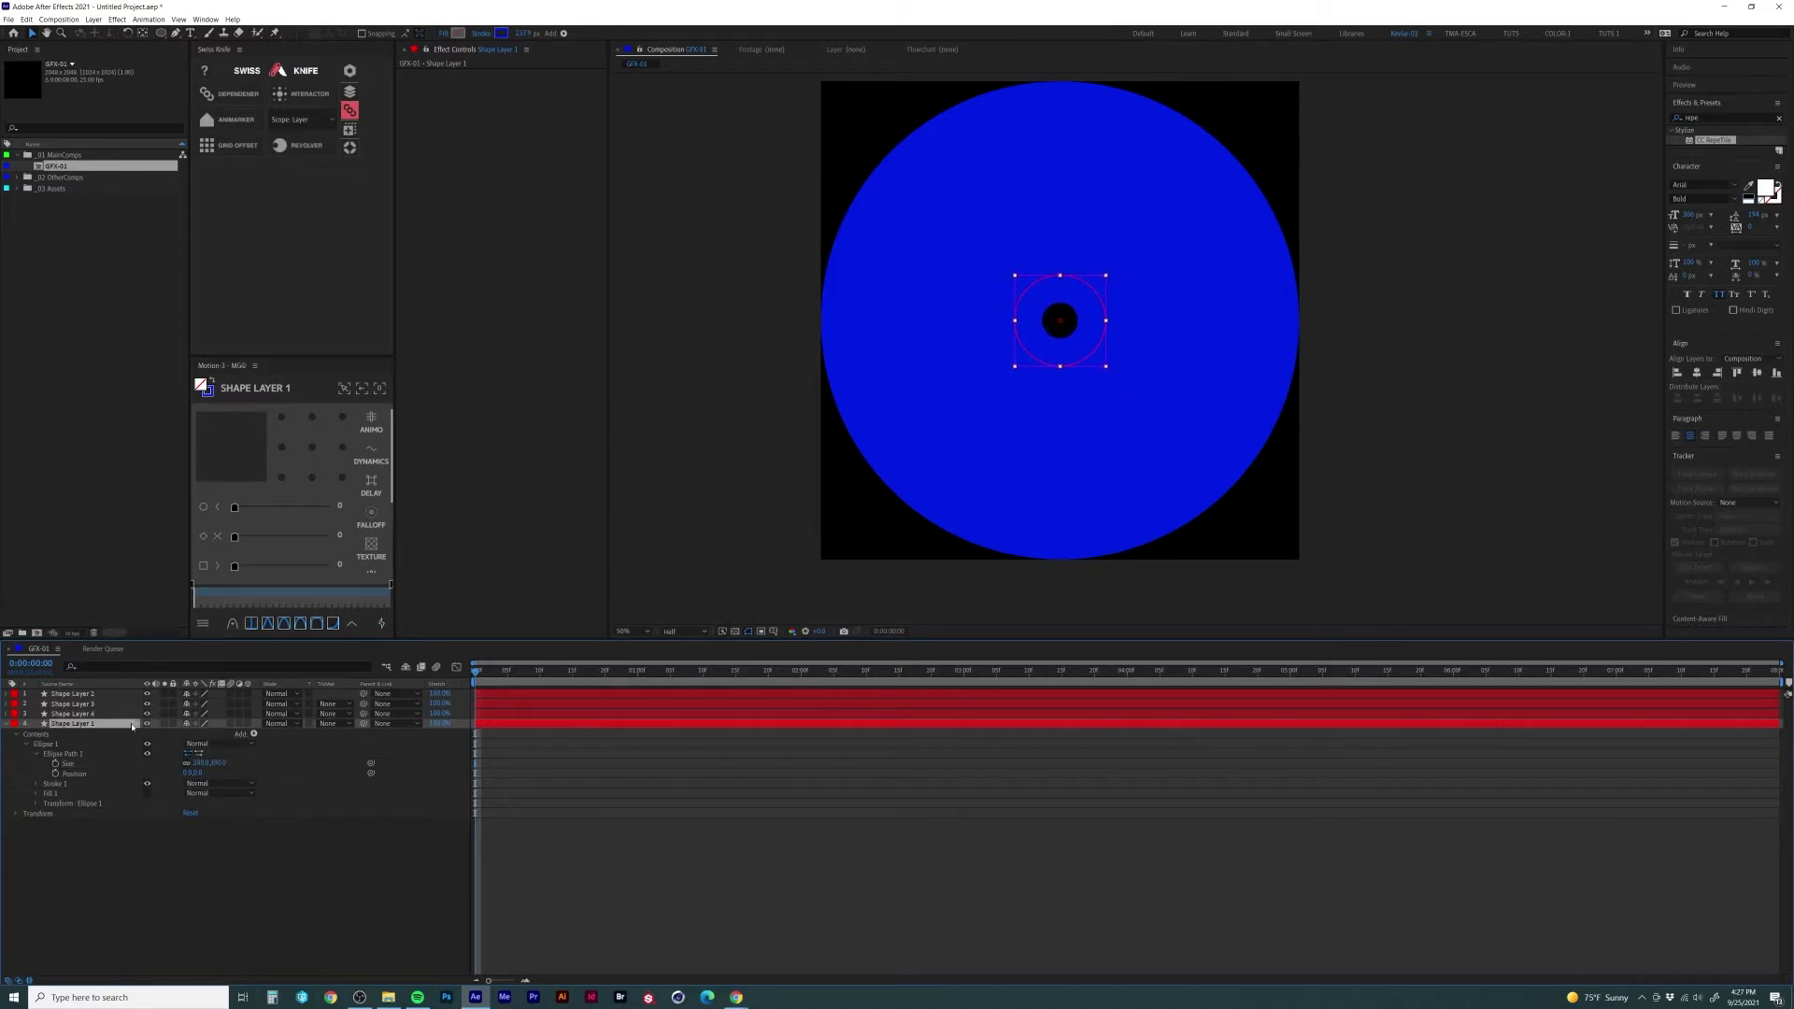
left_click_drag(198, 774, 149, 776)
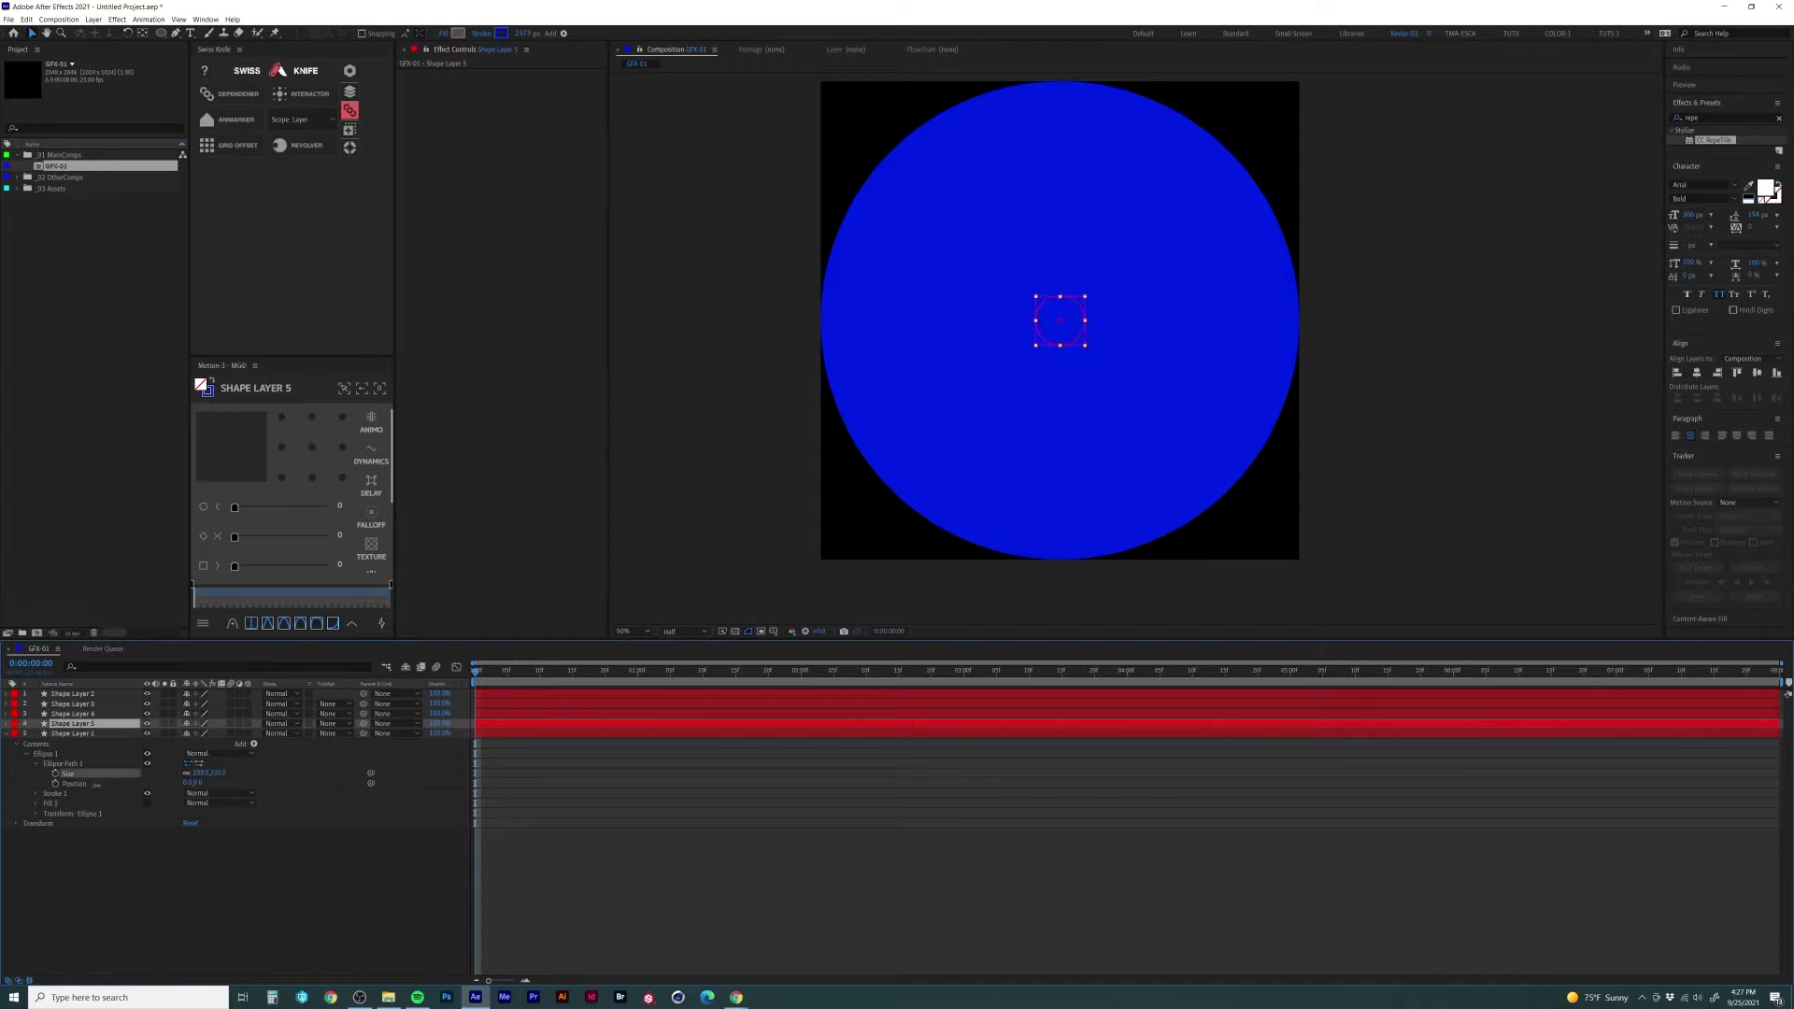
left_click(112, 733)
Step: Change the outermost ring's stroke color to light blue
left_click(98, 697)
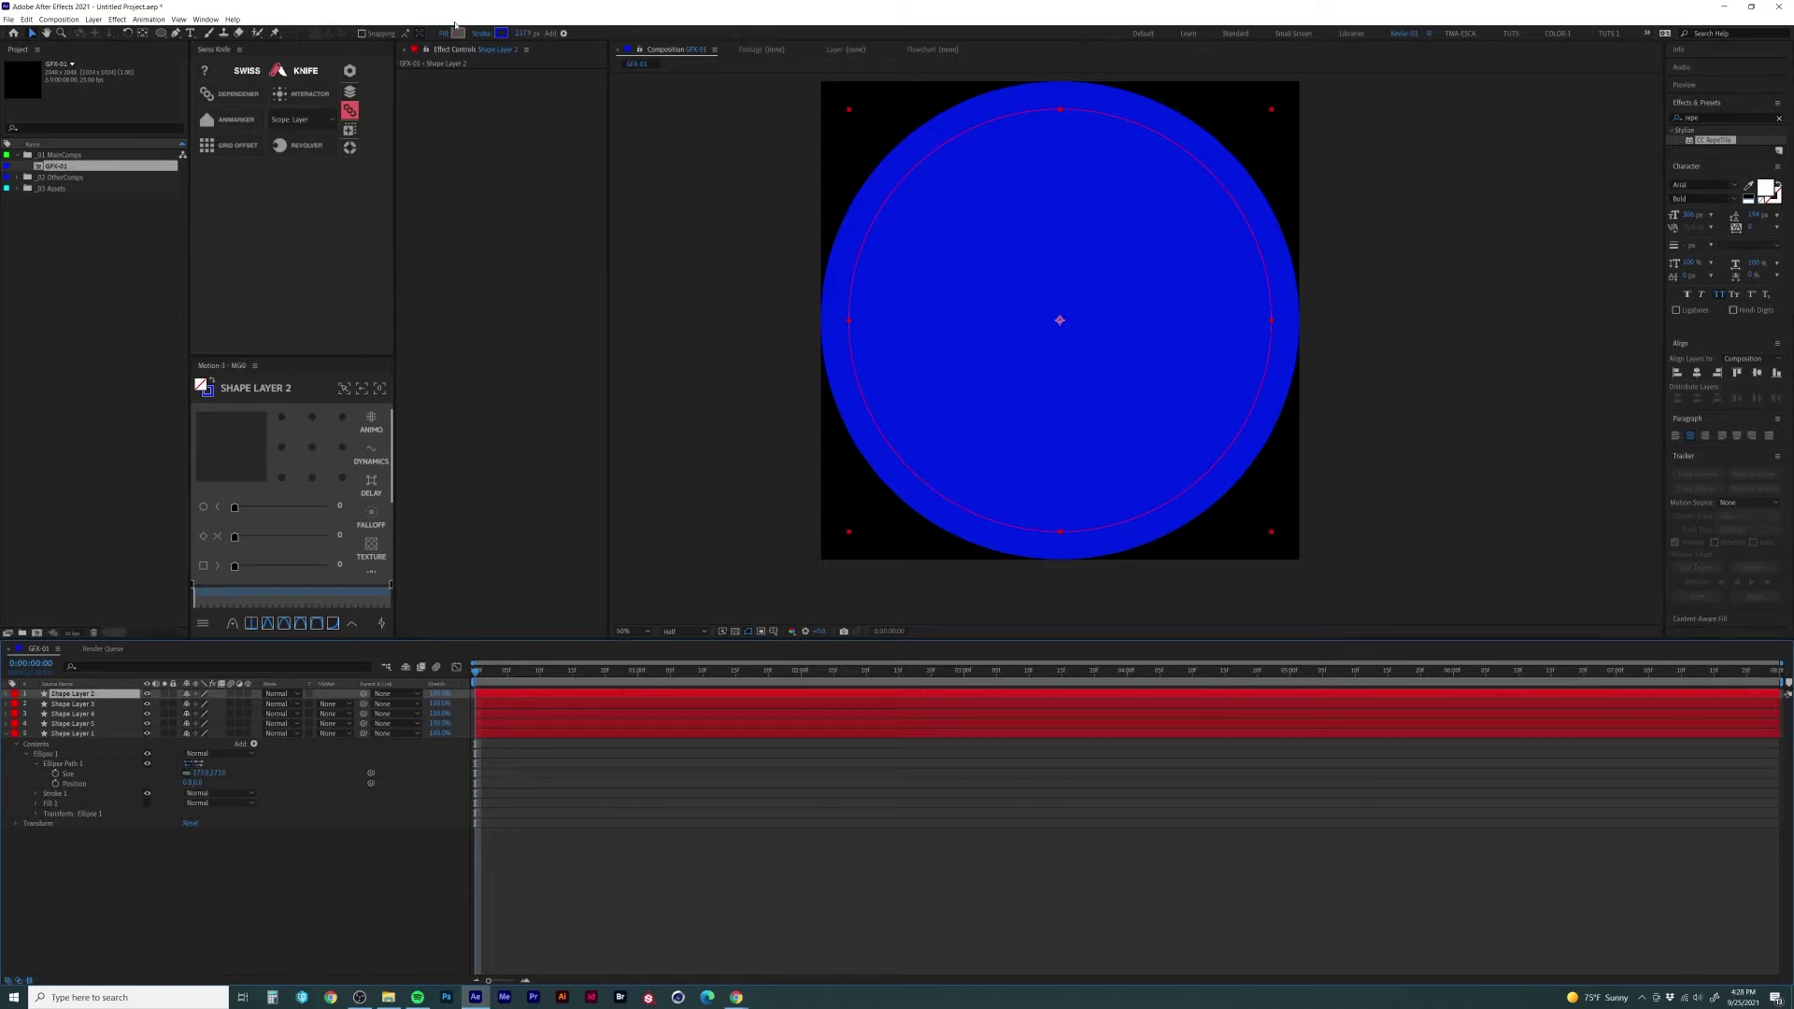
left_click(502, 34)
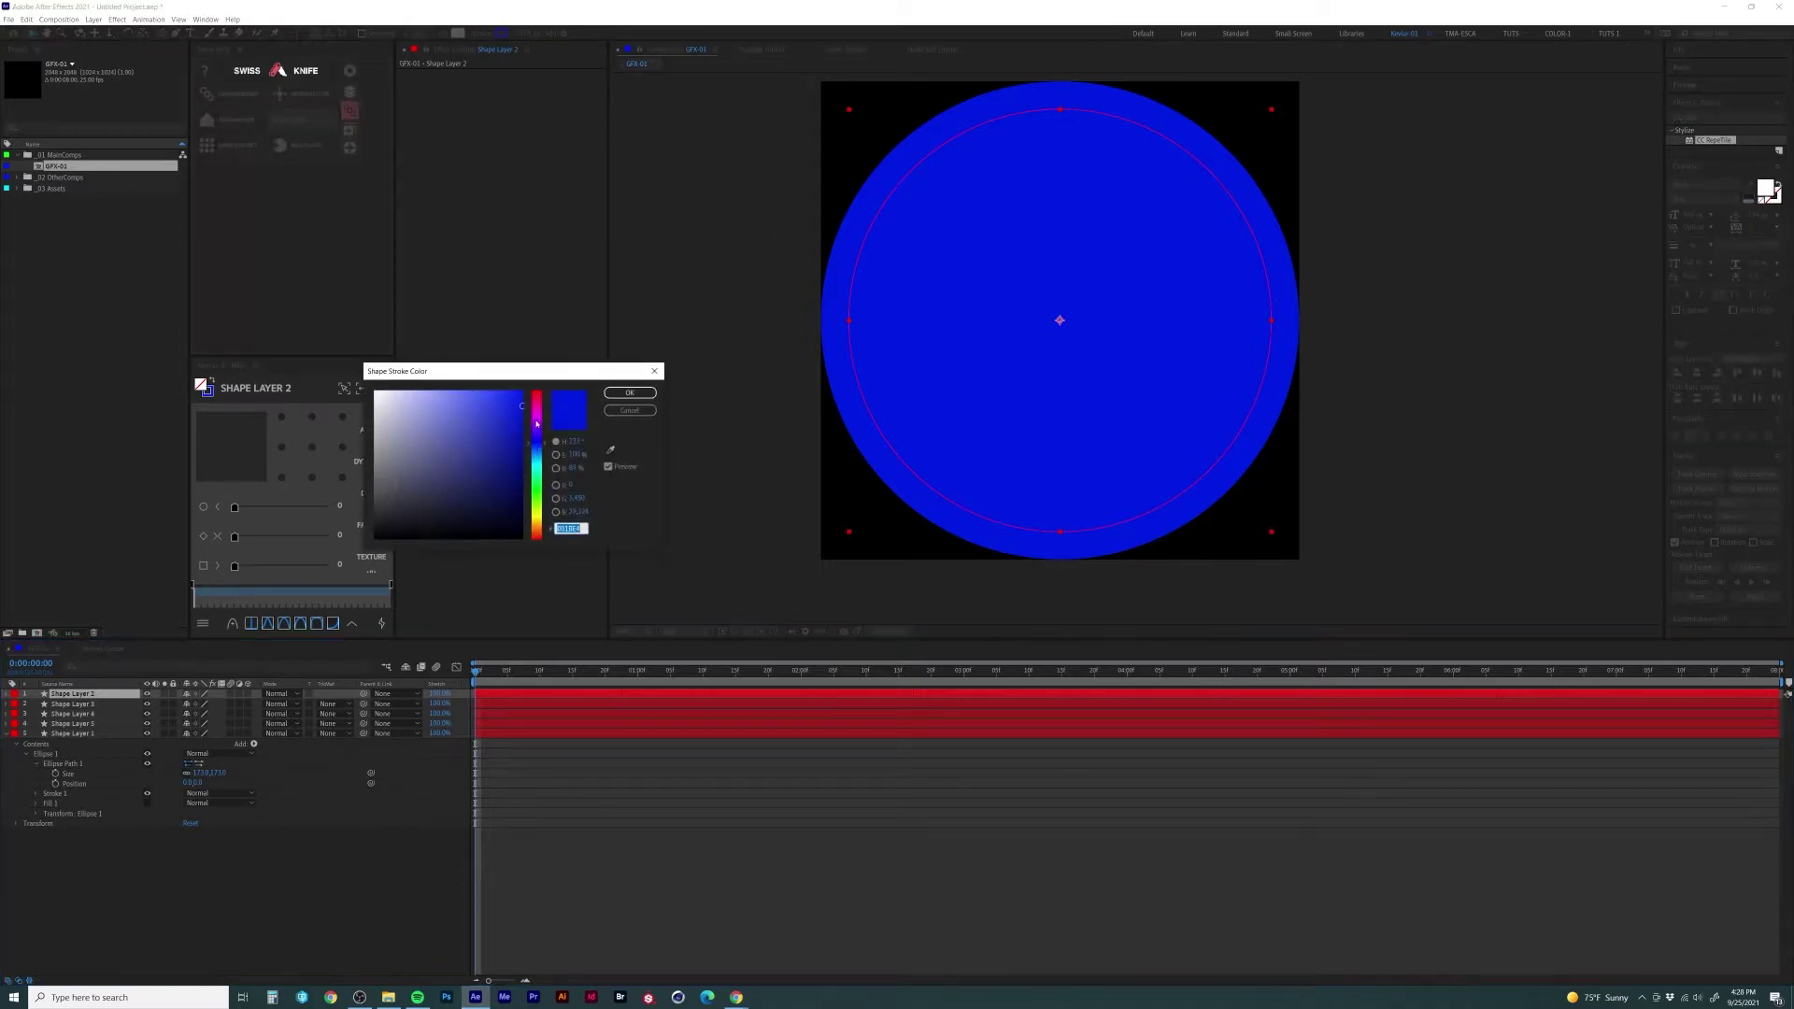
left_click(542, 457)
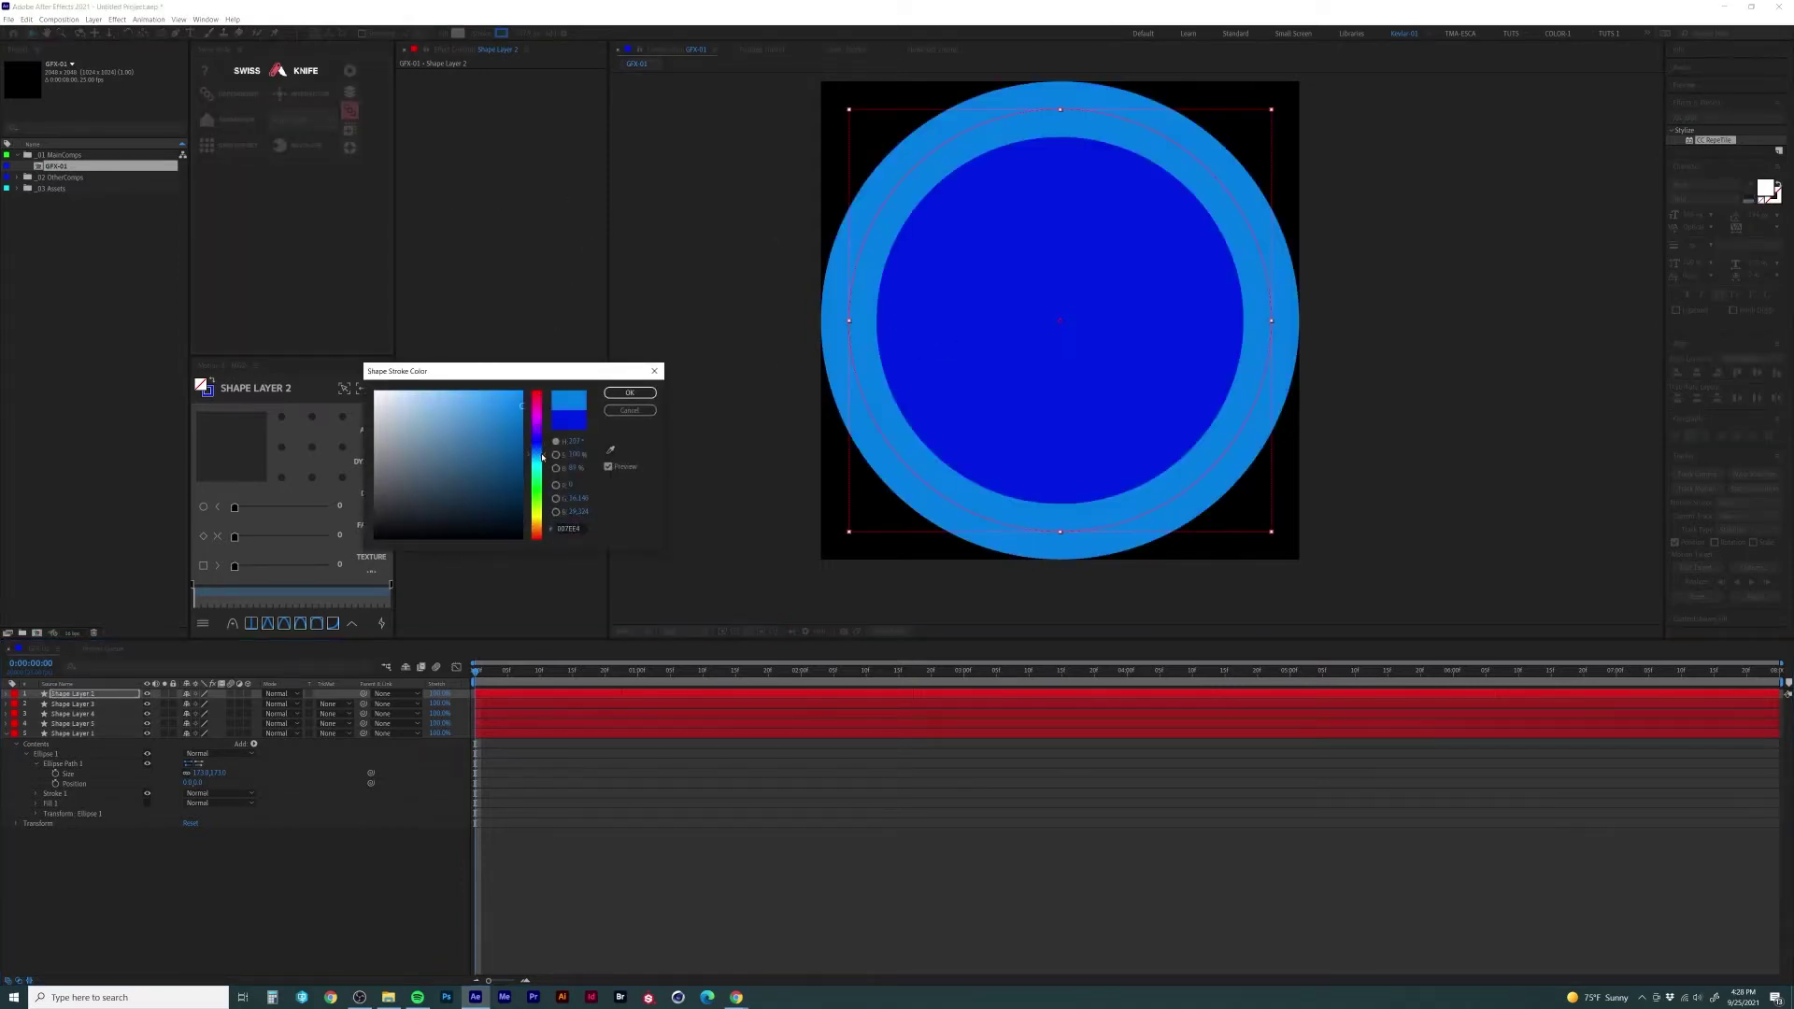
left_click(629, 394)
Step: Change the second ring's stroke color from the outside to dark purple
left_click(93, 714)
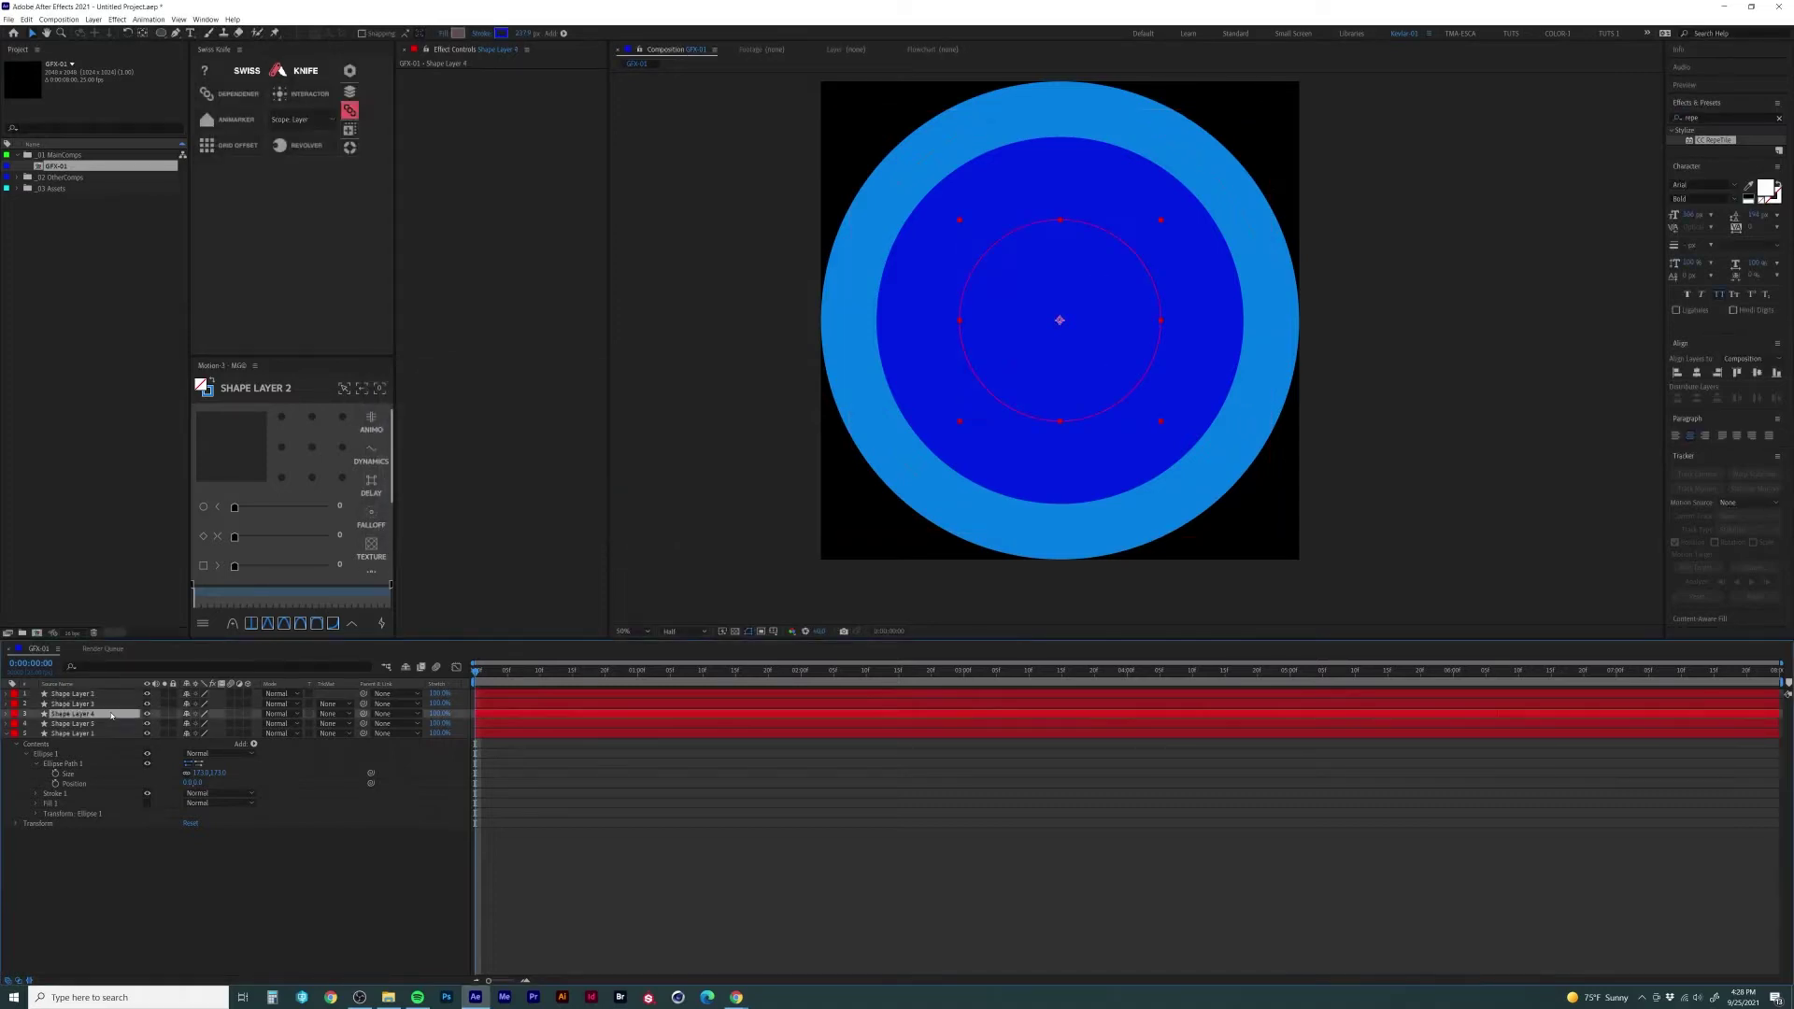
left_click(108, 705)
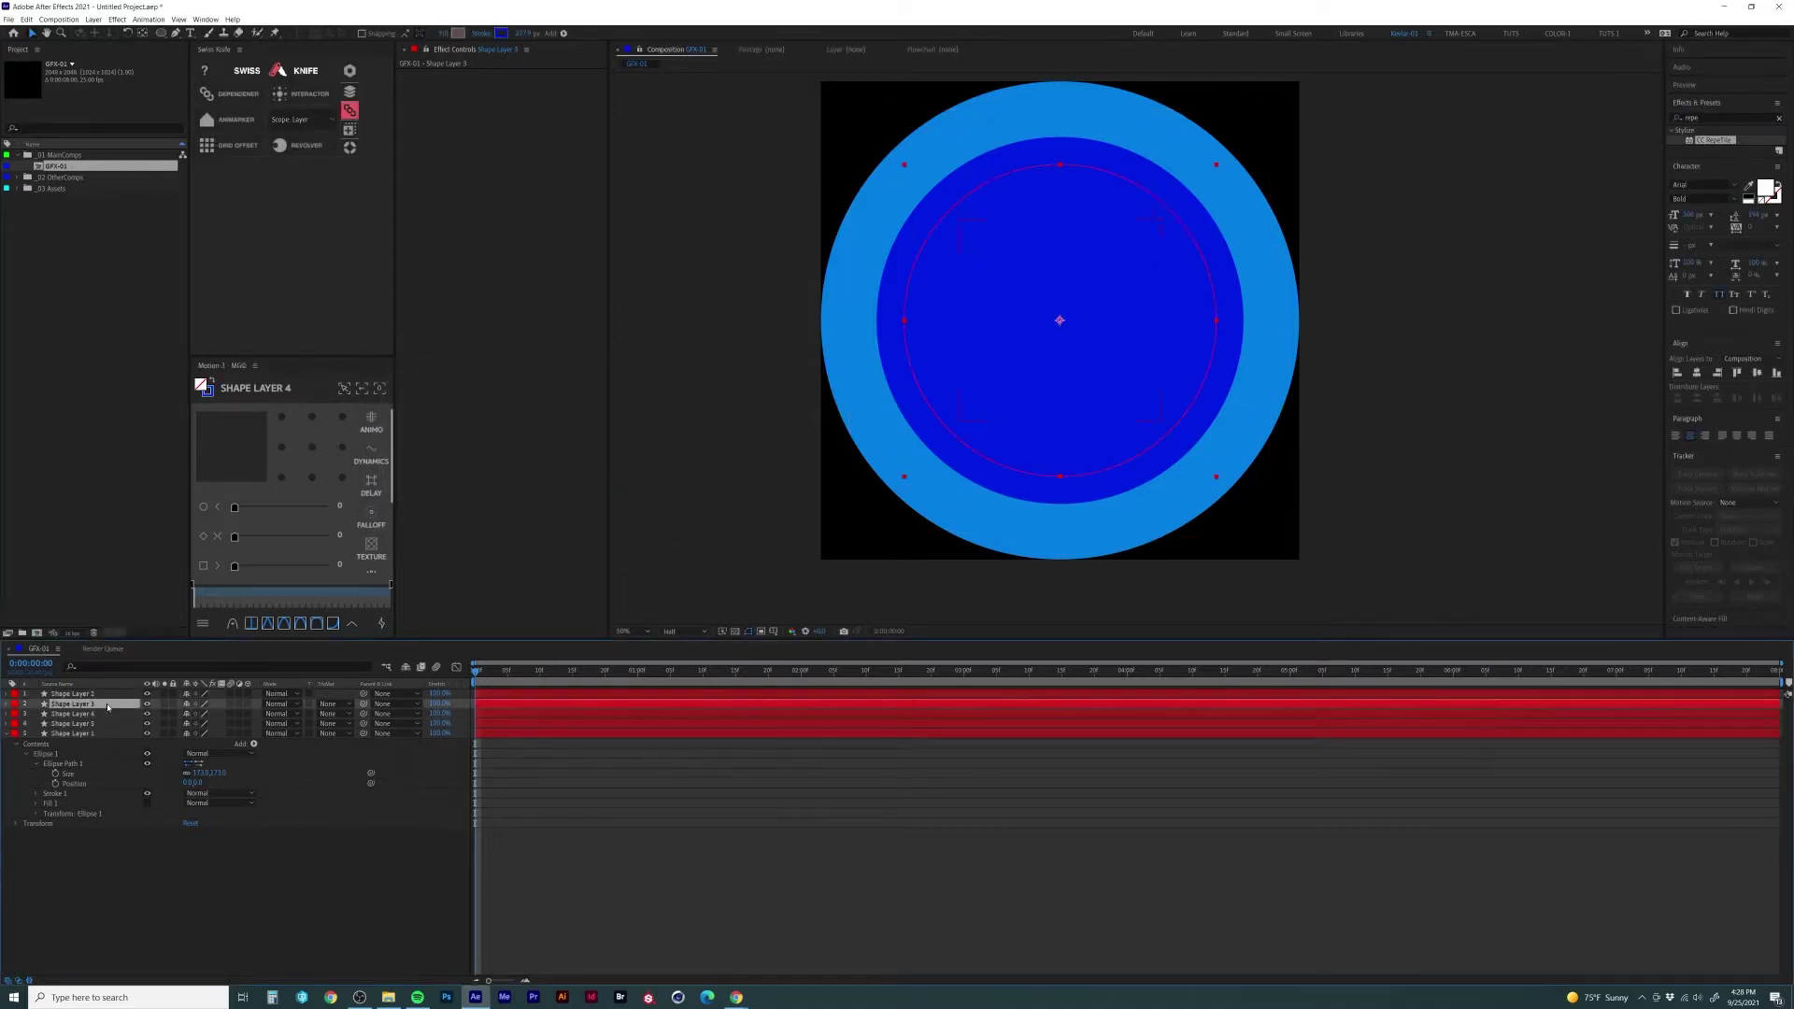
left_click(502, 33)
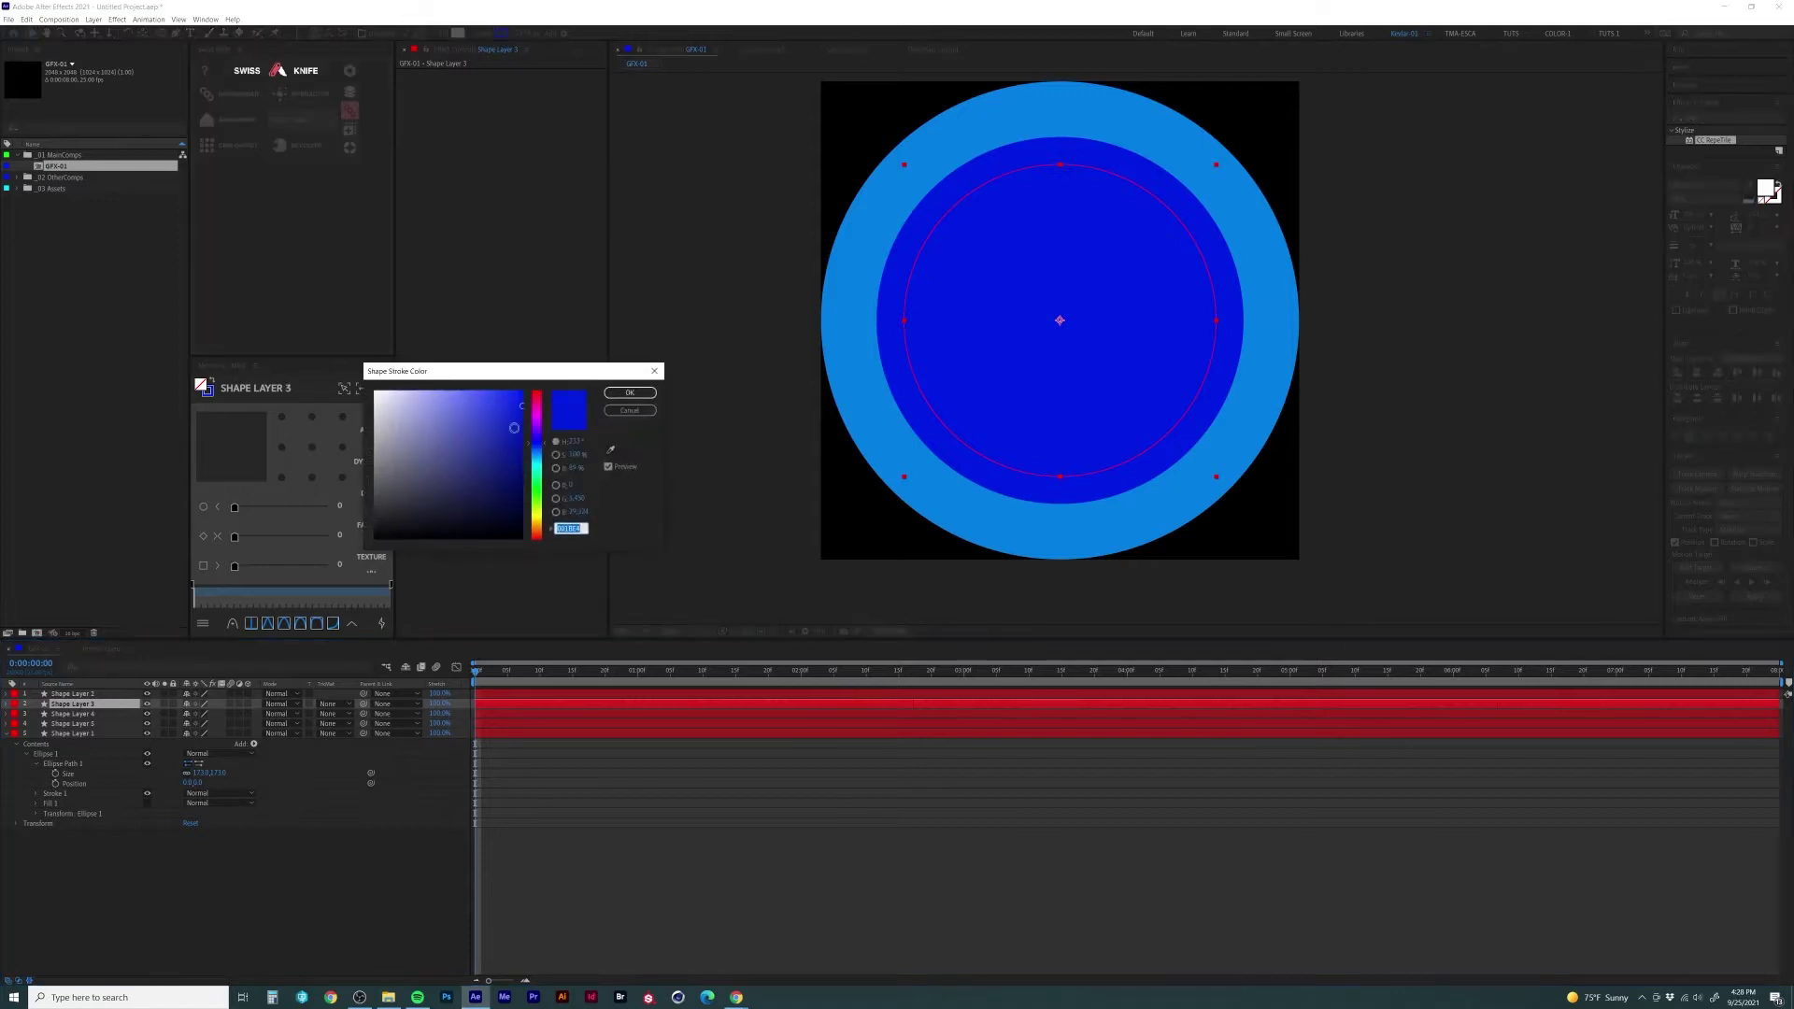
left_click(542, 442)
mouse_move(542, 442)
left_mouse_down()
mouse_move(542, 462)
mouse_move(451, 432)
mouse_move(461, 448)
mouse_move(540, 435)
left_mouse_up()
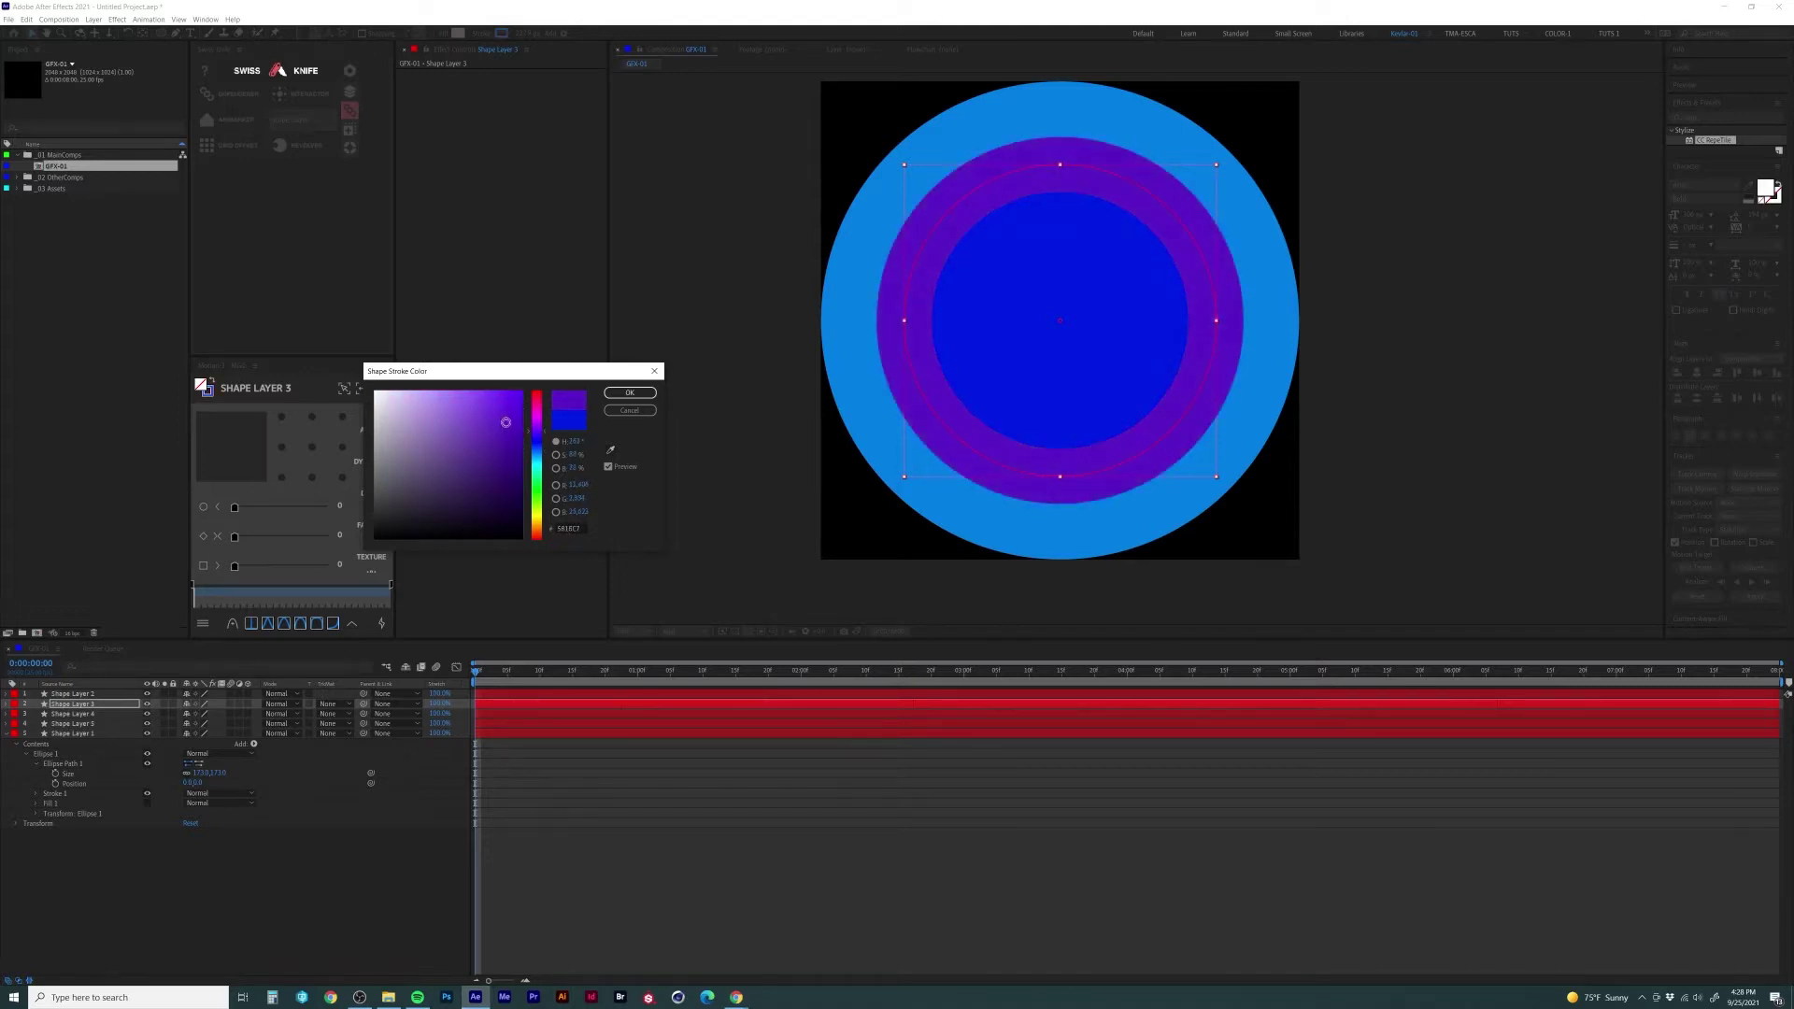
left_click(462, 463)
left_click_drag(463, 463, 506, 481)
left_click(629, 394)
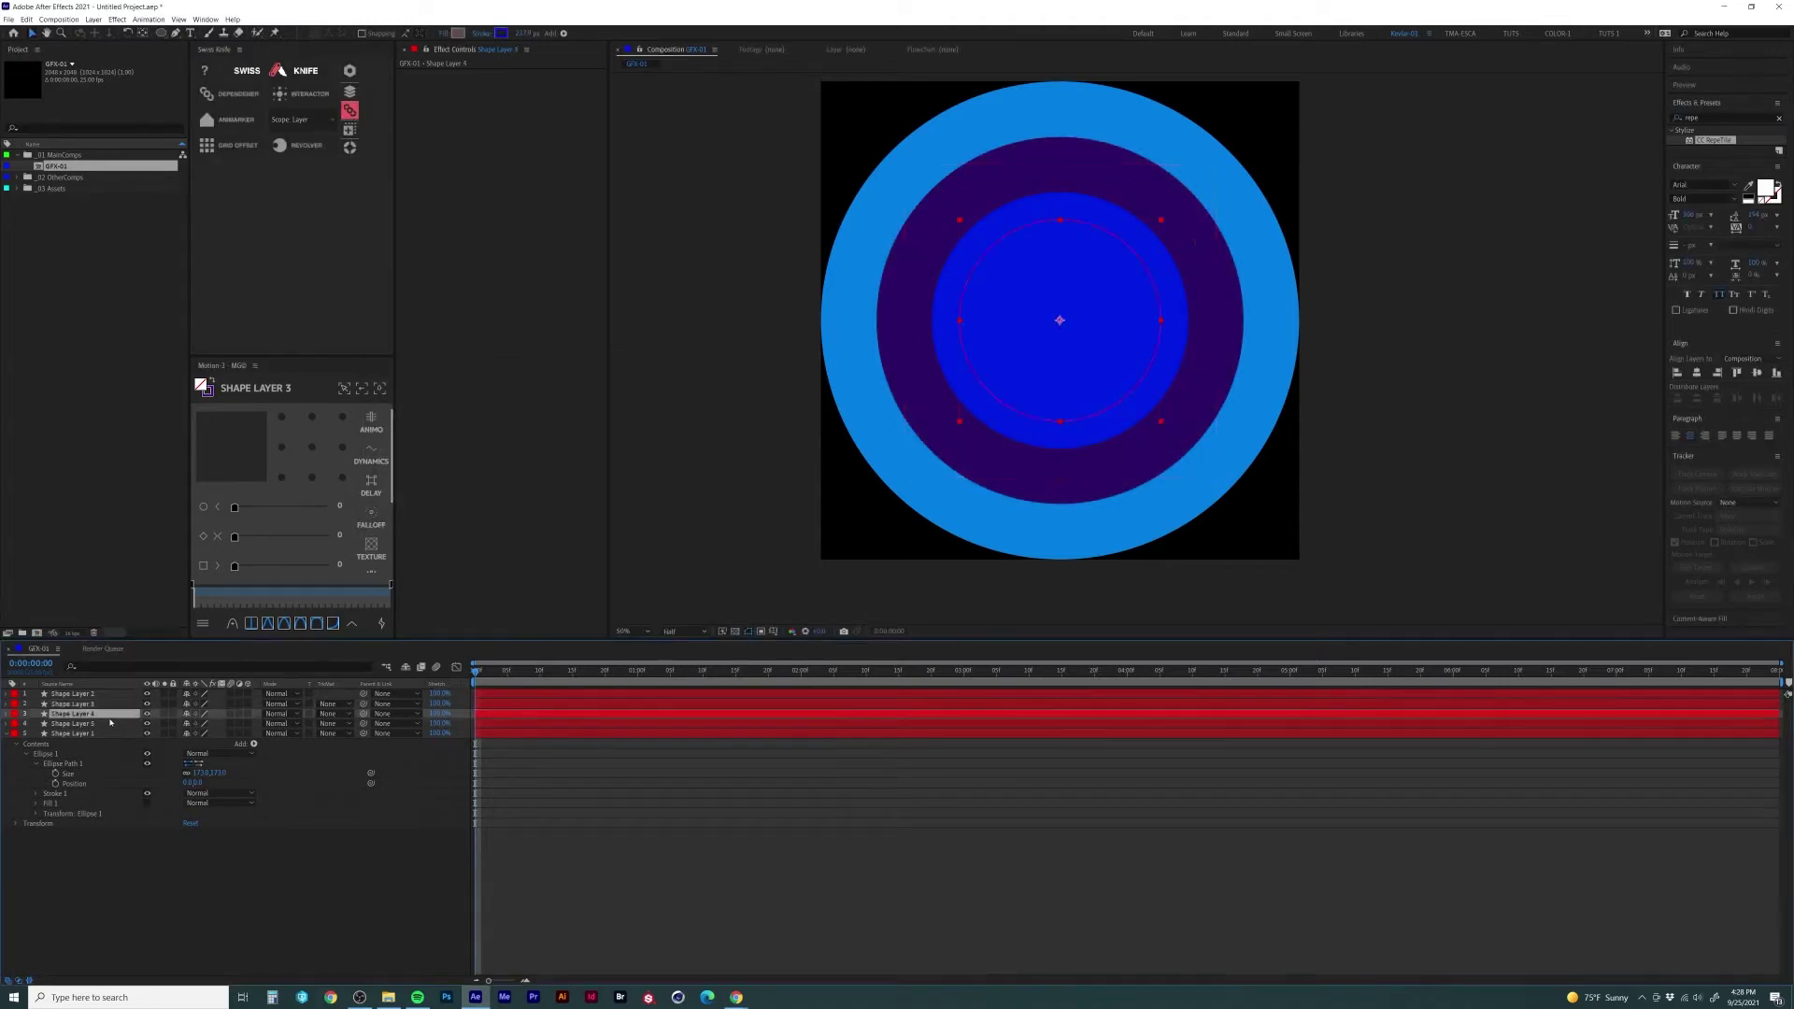
Step: Change the center circle's stroke color to the dark purple sampled from the second ring
left_click(94, 734)
left_click(502, 34)
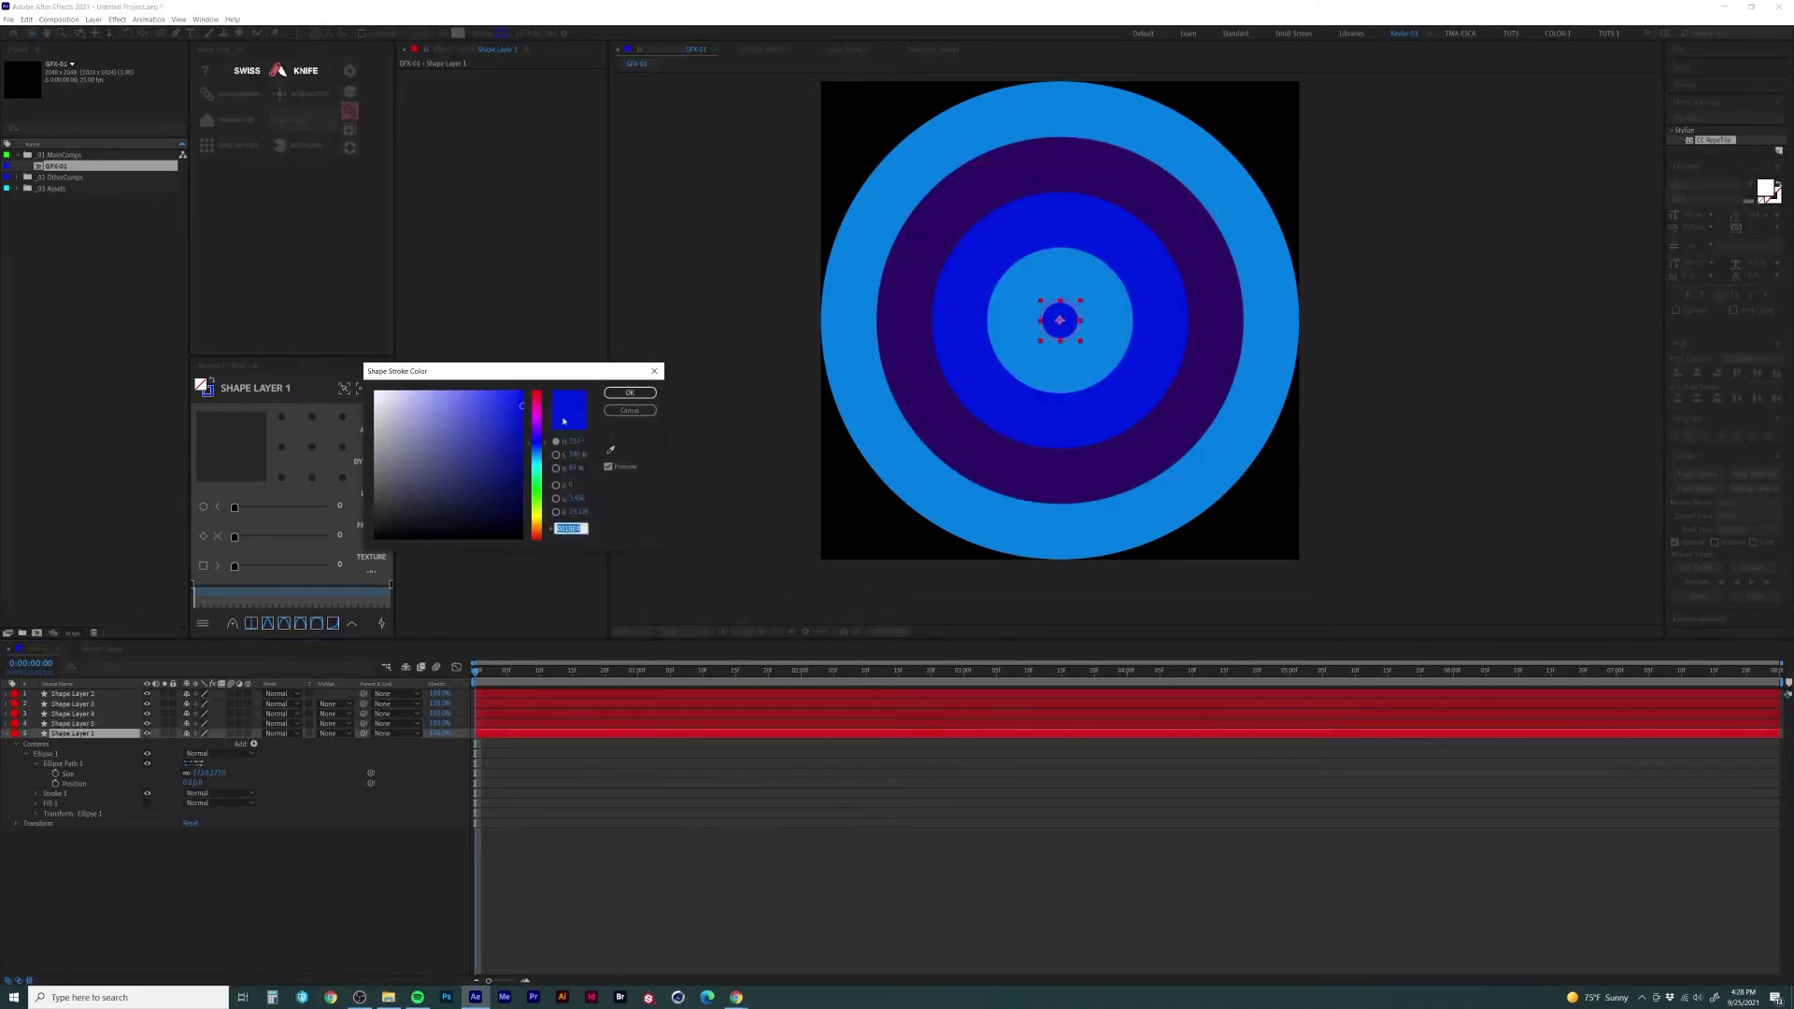
left_click(611, 451)
left_click(905, 374)
left_click(629, 393)
Step: Split all five ring layers at 0:00:01:05 and bring the new parts together at the top of the layer stack
left_click(598, 888)
key("ctrl+a")
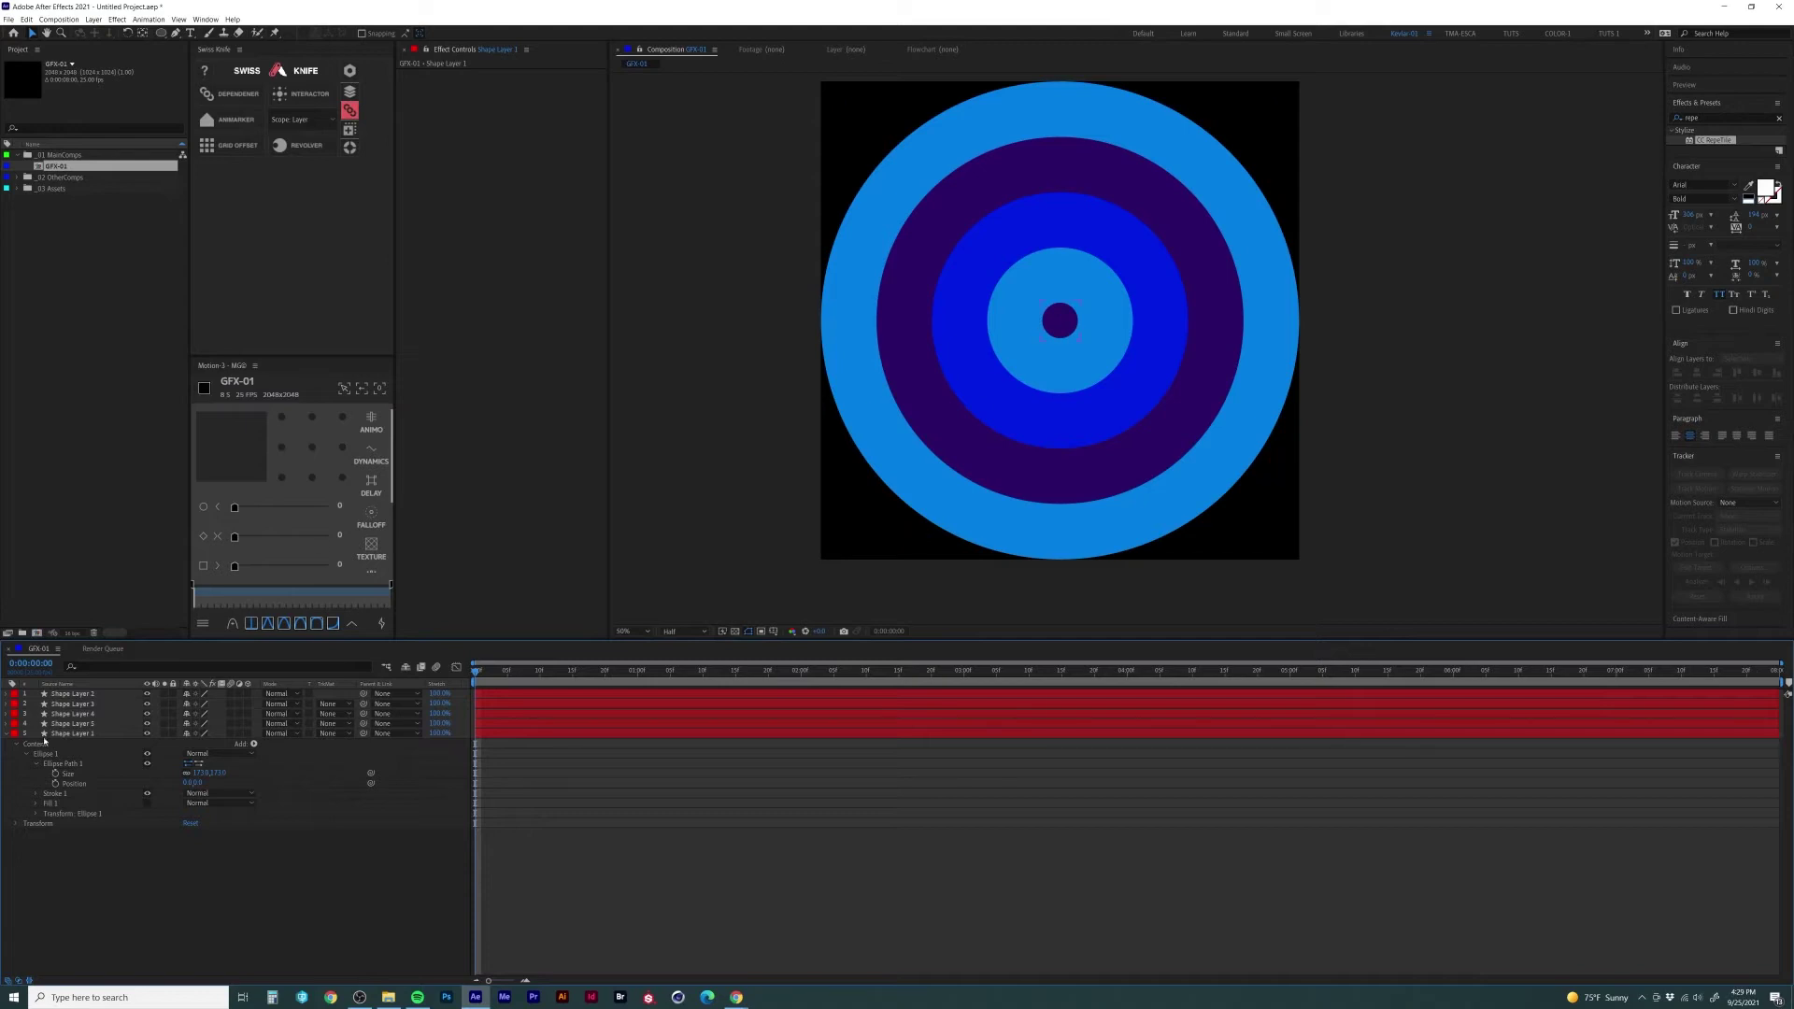
key("ctrl+d")
key("shift+Page_Down")
key("shift+Page_Down")
key("shift+Page_Down")
key("bracketleft")
key("ctrl+shift+bracketright")
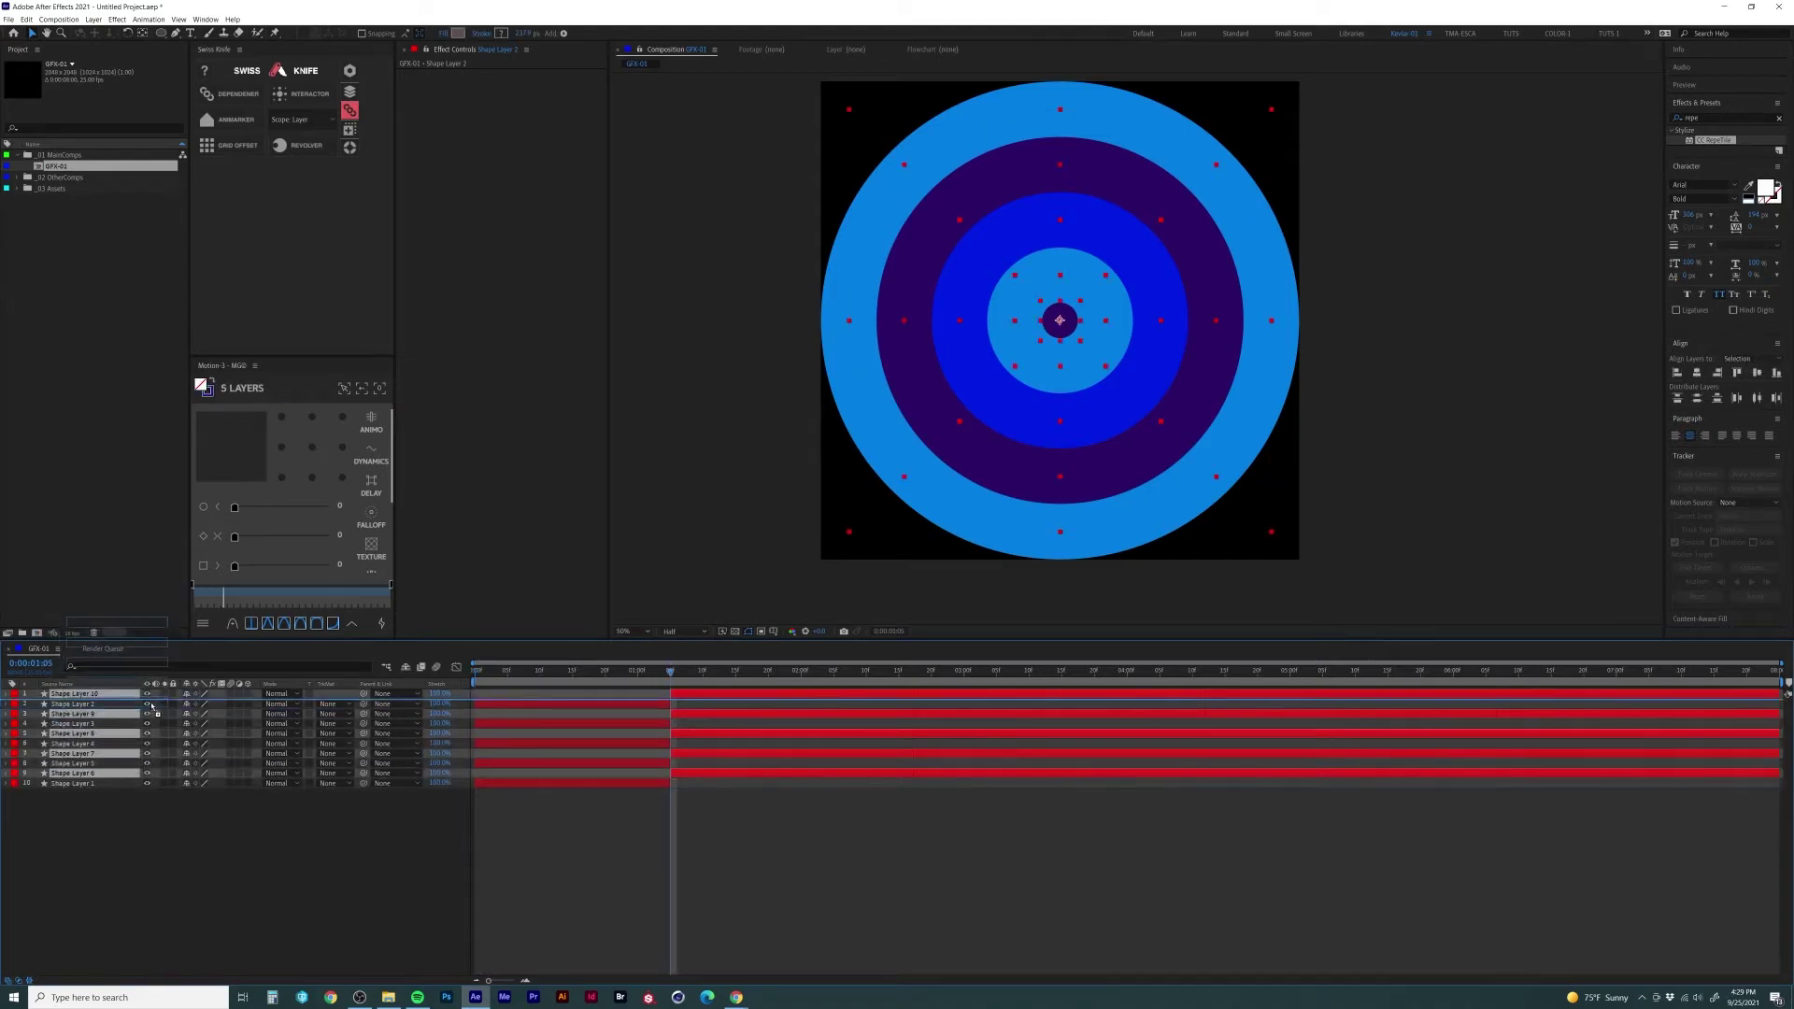
key("alt+Tab")
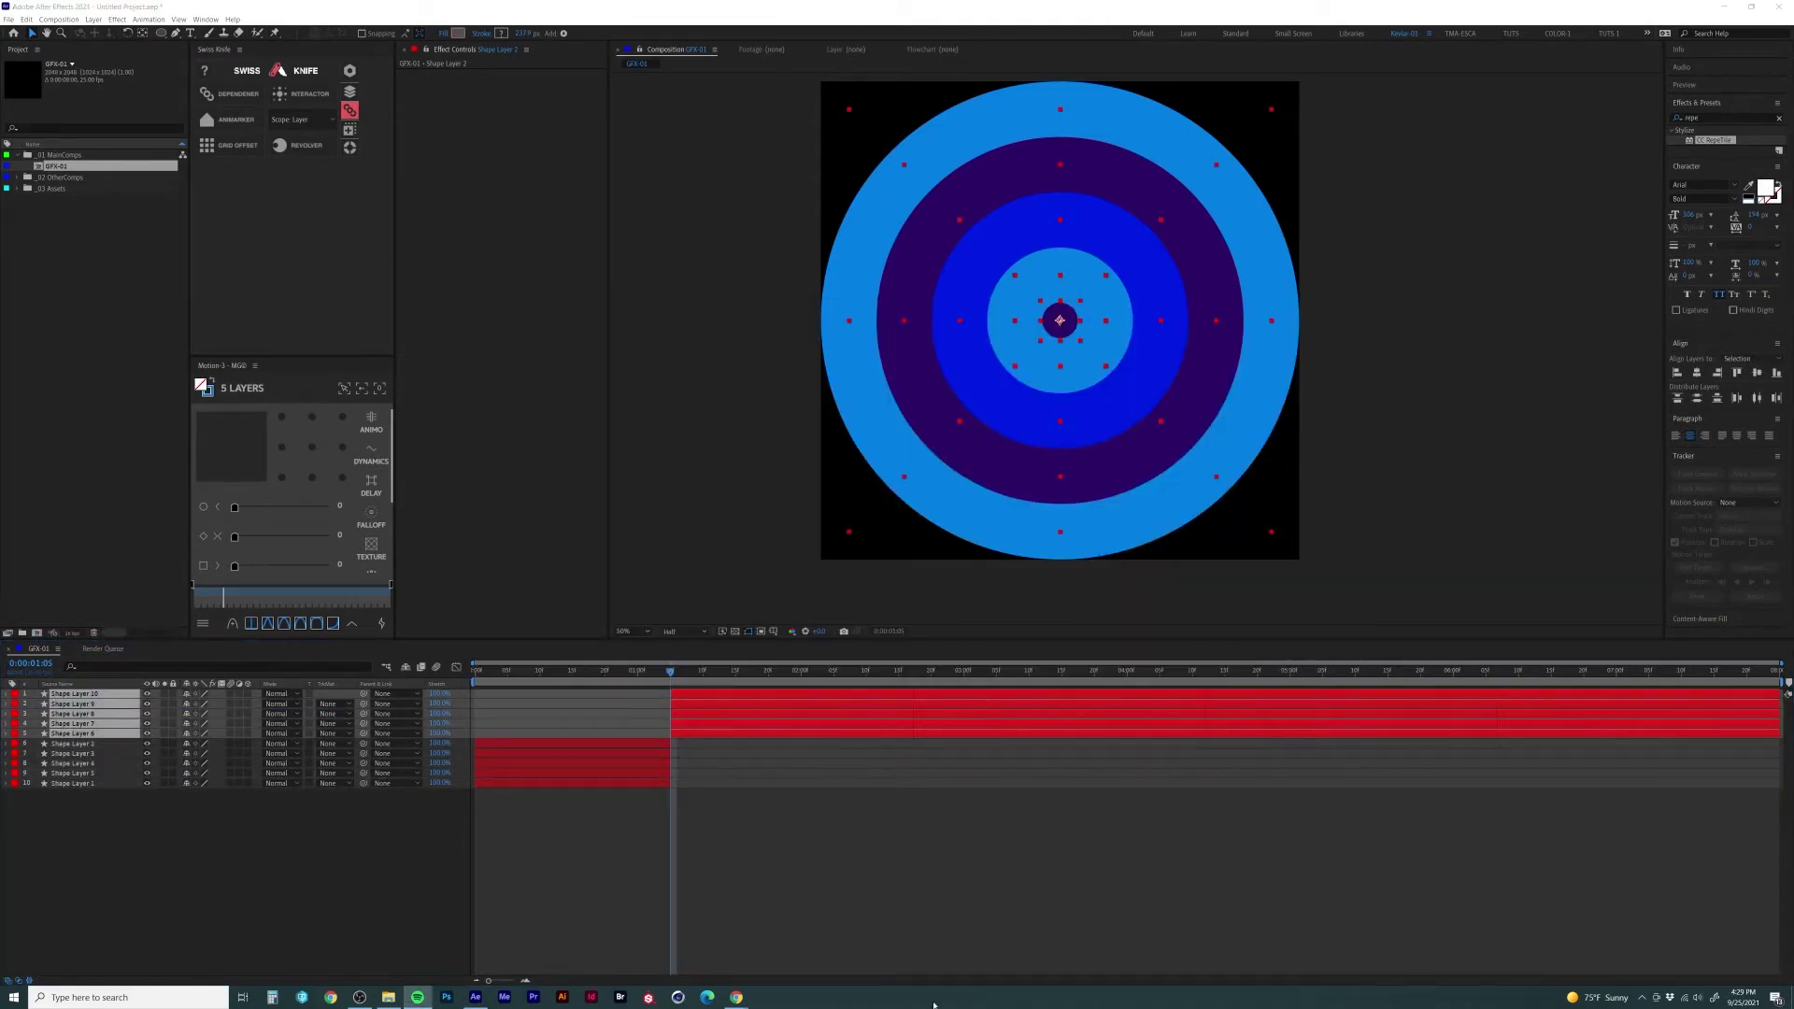
left_click(772, 725)
left_click(697, 695)
left_click_drag(697, 695, 735, 695)
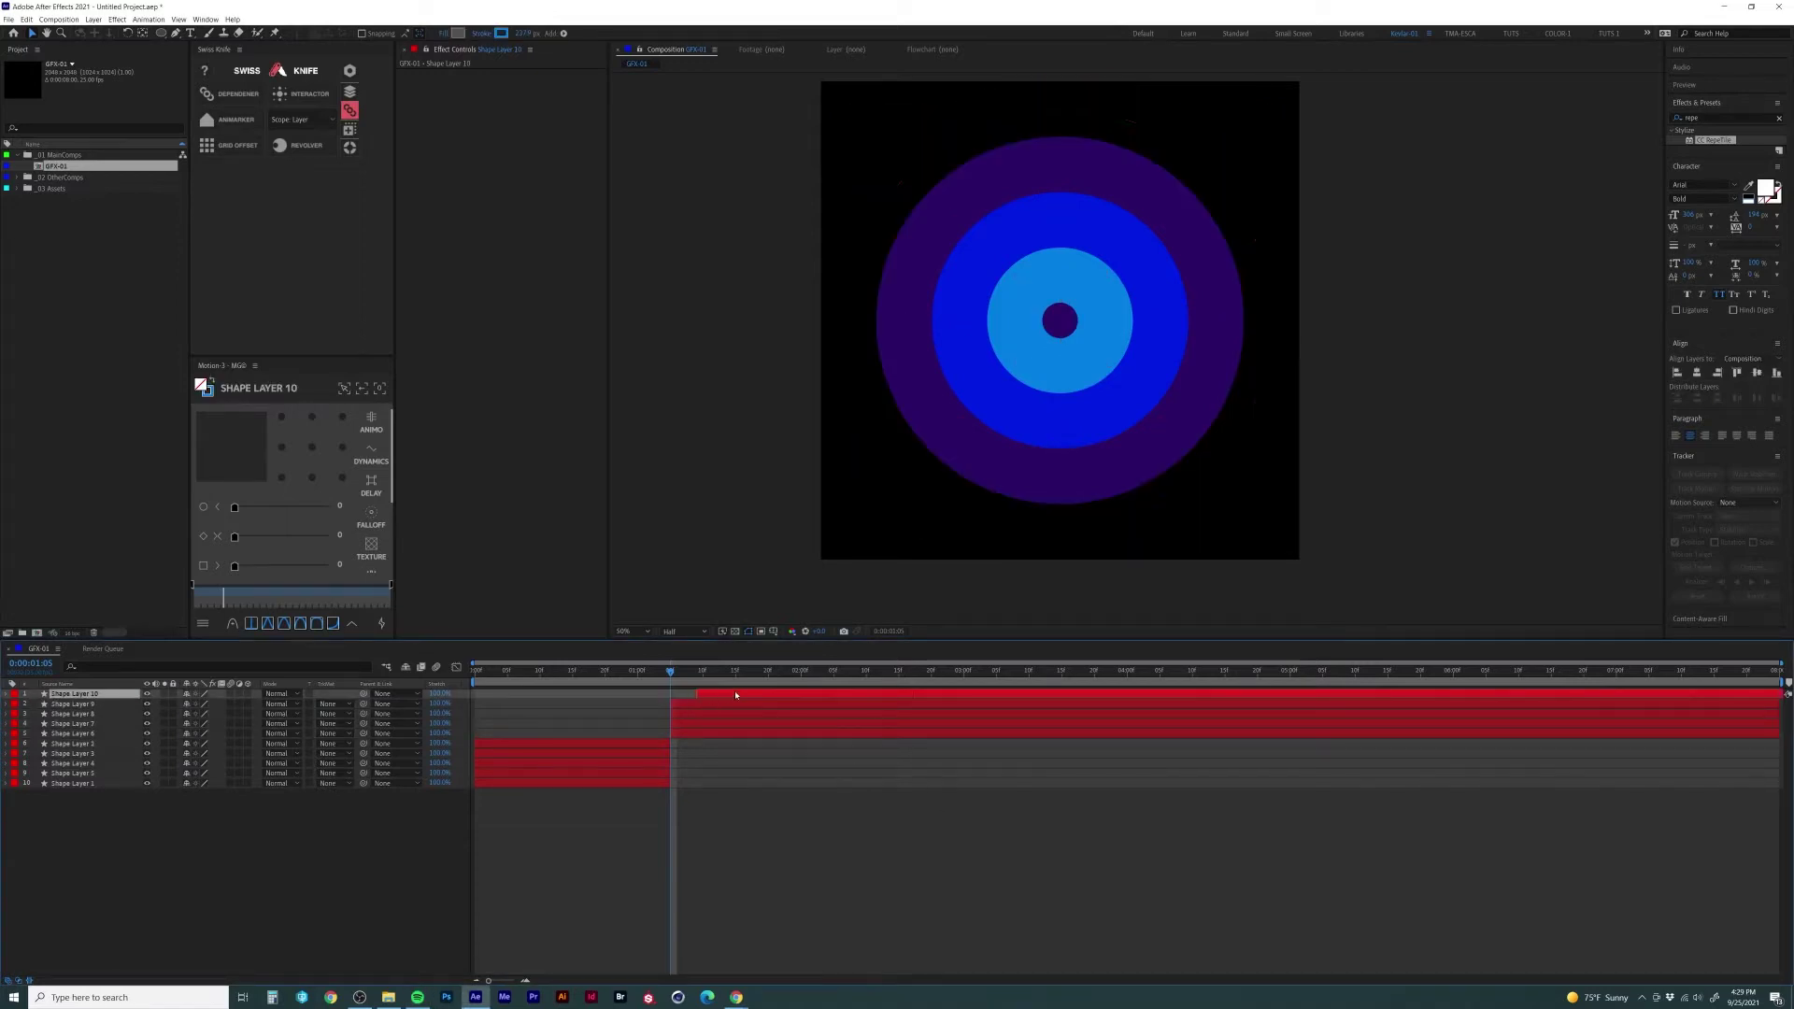
key("ctrl+z")
Step: Apply a Fill effect to the outermost ring of the second set, with its color sampled from the dark purple ring
left_click(1751, 114)
type("fill")
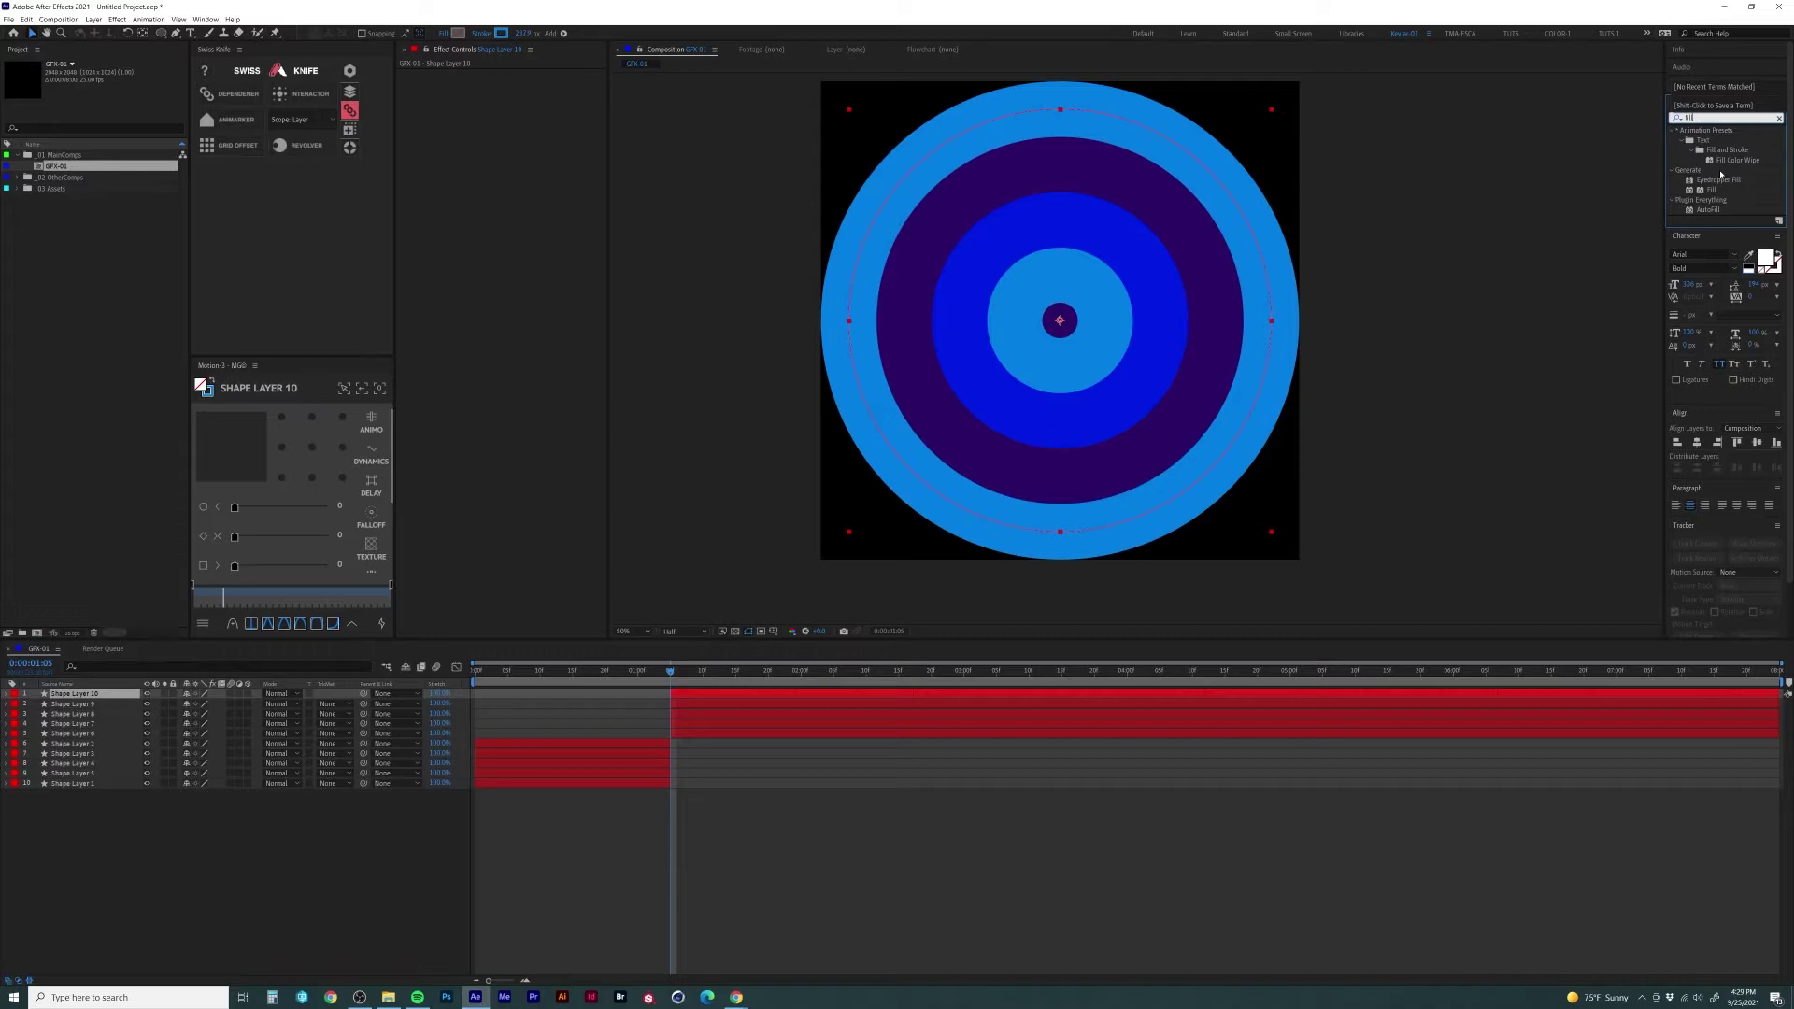
left_click_drag(1710, 190, 1070, 184)
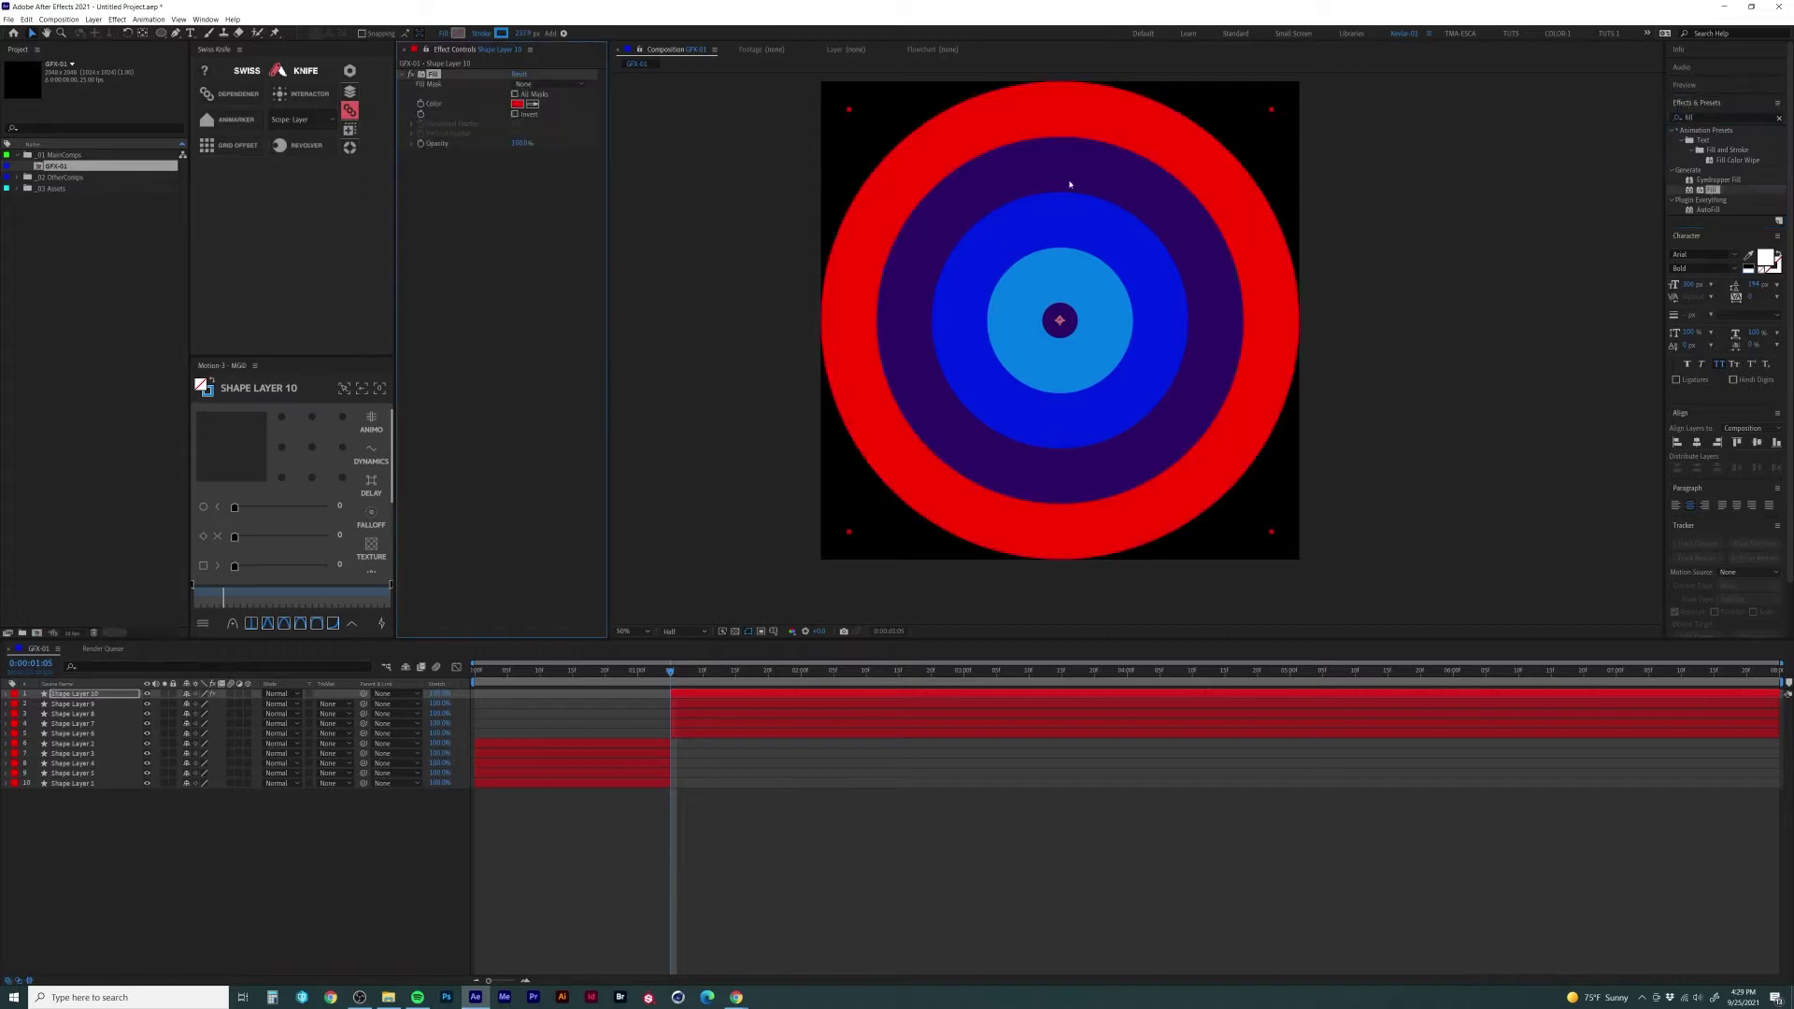
left_click(532, 103)
left_click(924, 401)
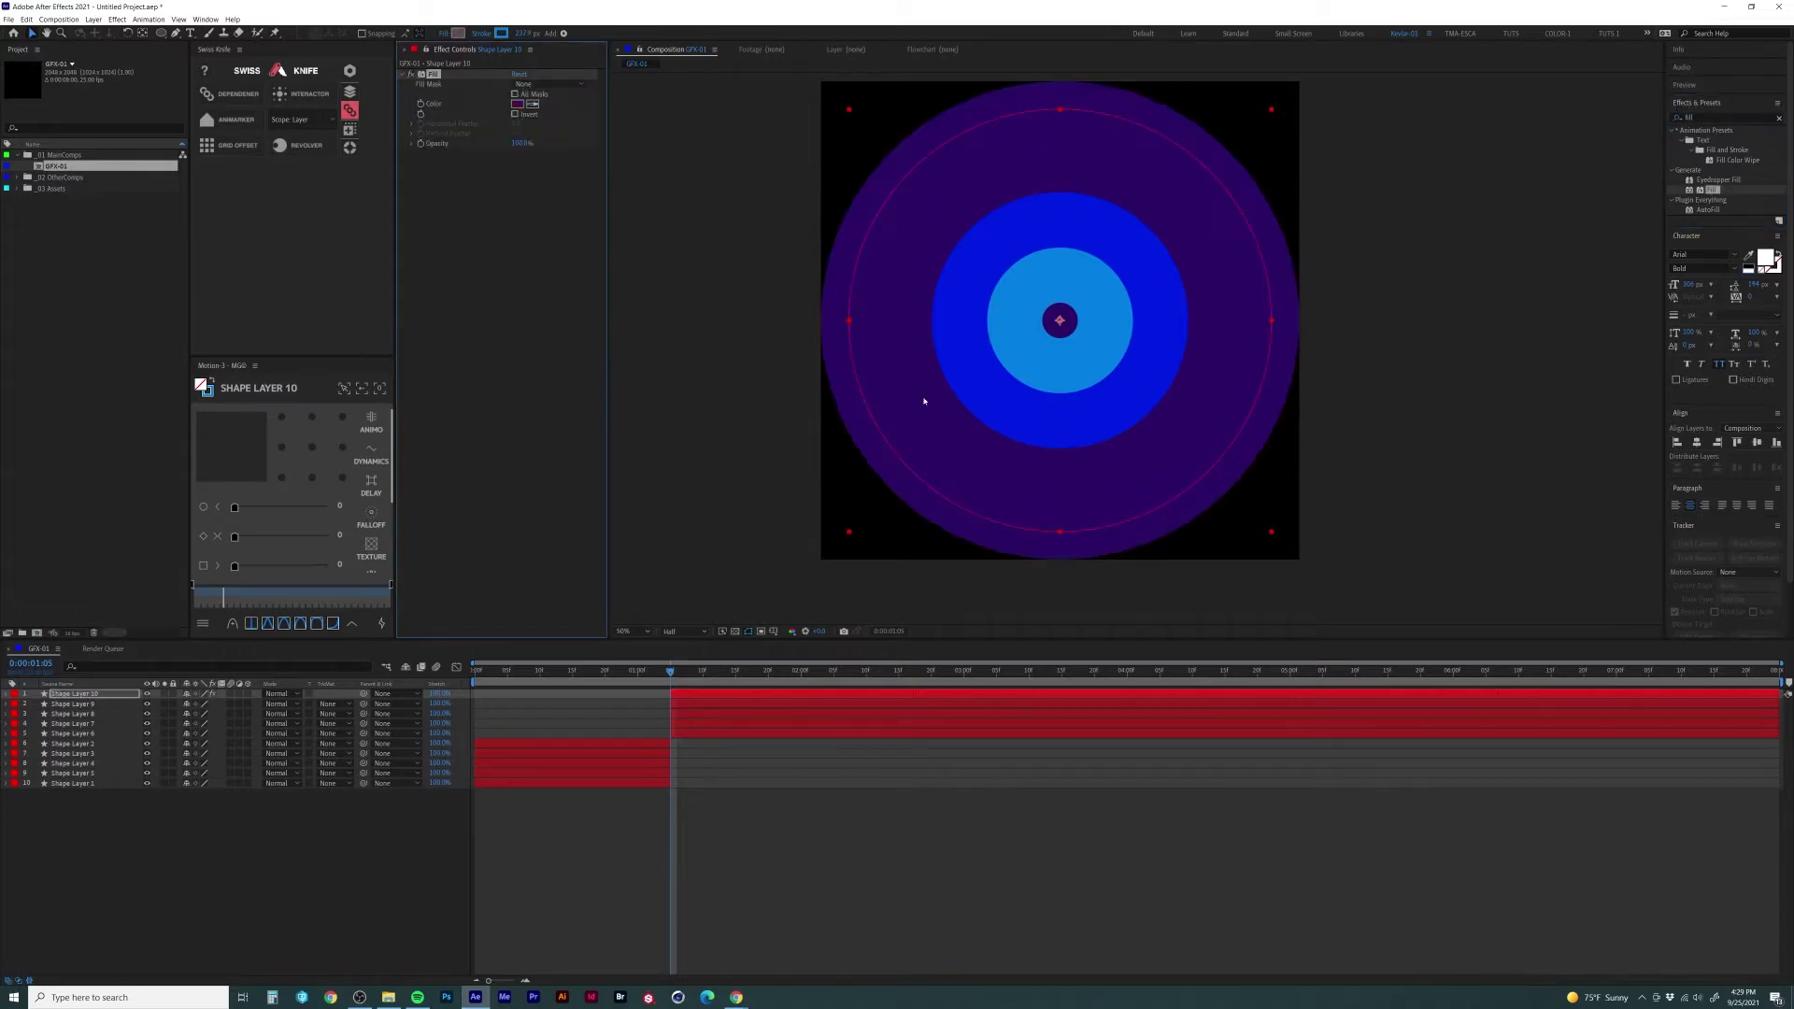
Step: Copy the Fill effect onto the second ring of the second set and sample the dark blue for its color
key("ctrl+c")
key("ctrl+Down")
key("ctrl+v")
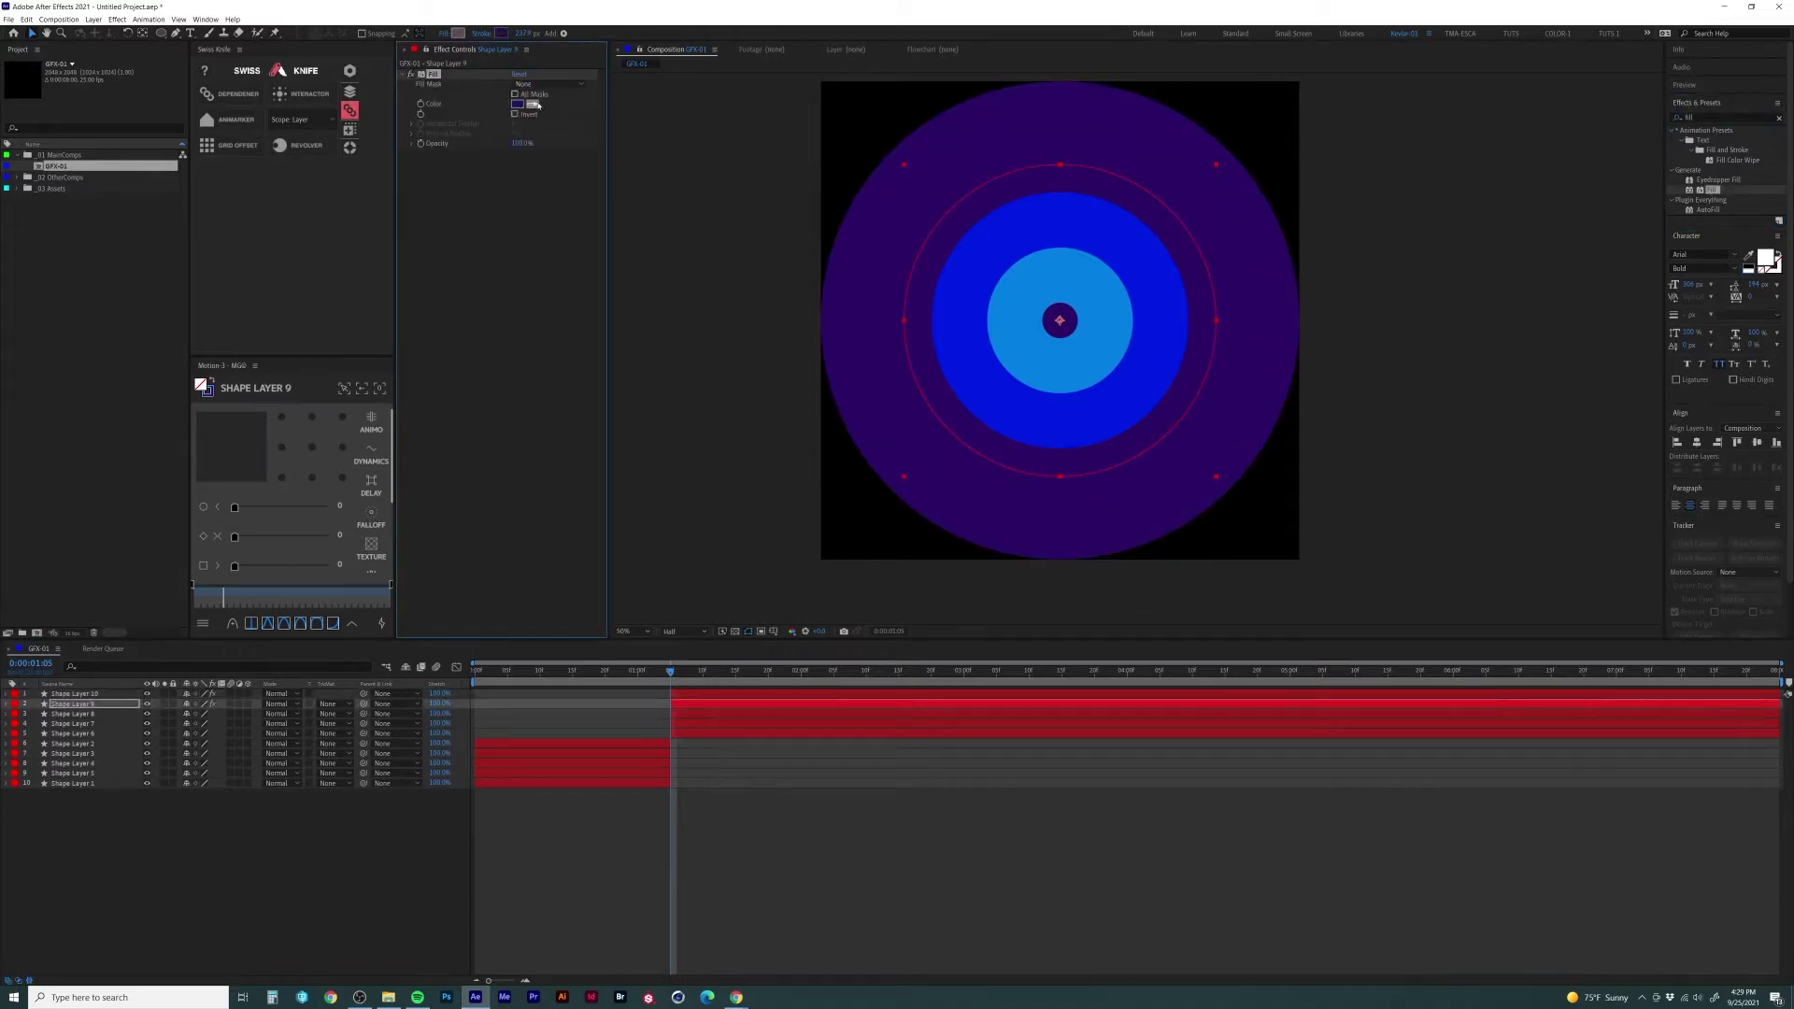
left_click(532, 103)
left_click(944, 329)
Step: Paste the Fill effect onto the third ring of the second set and sample the light blue for its color
key("ctrl+Down")
key("ctrl+v")
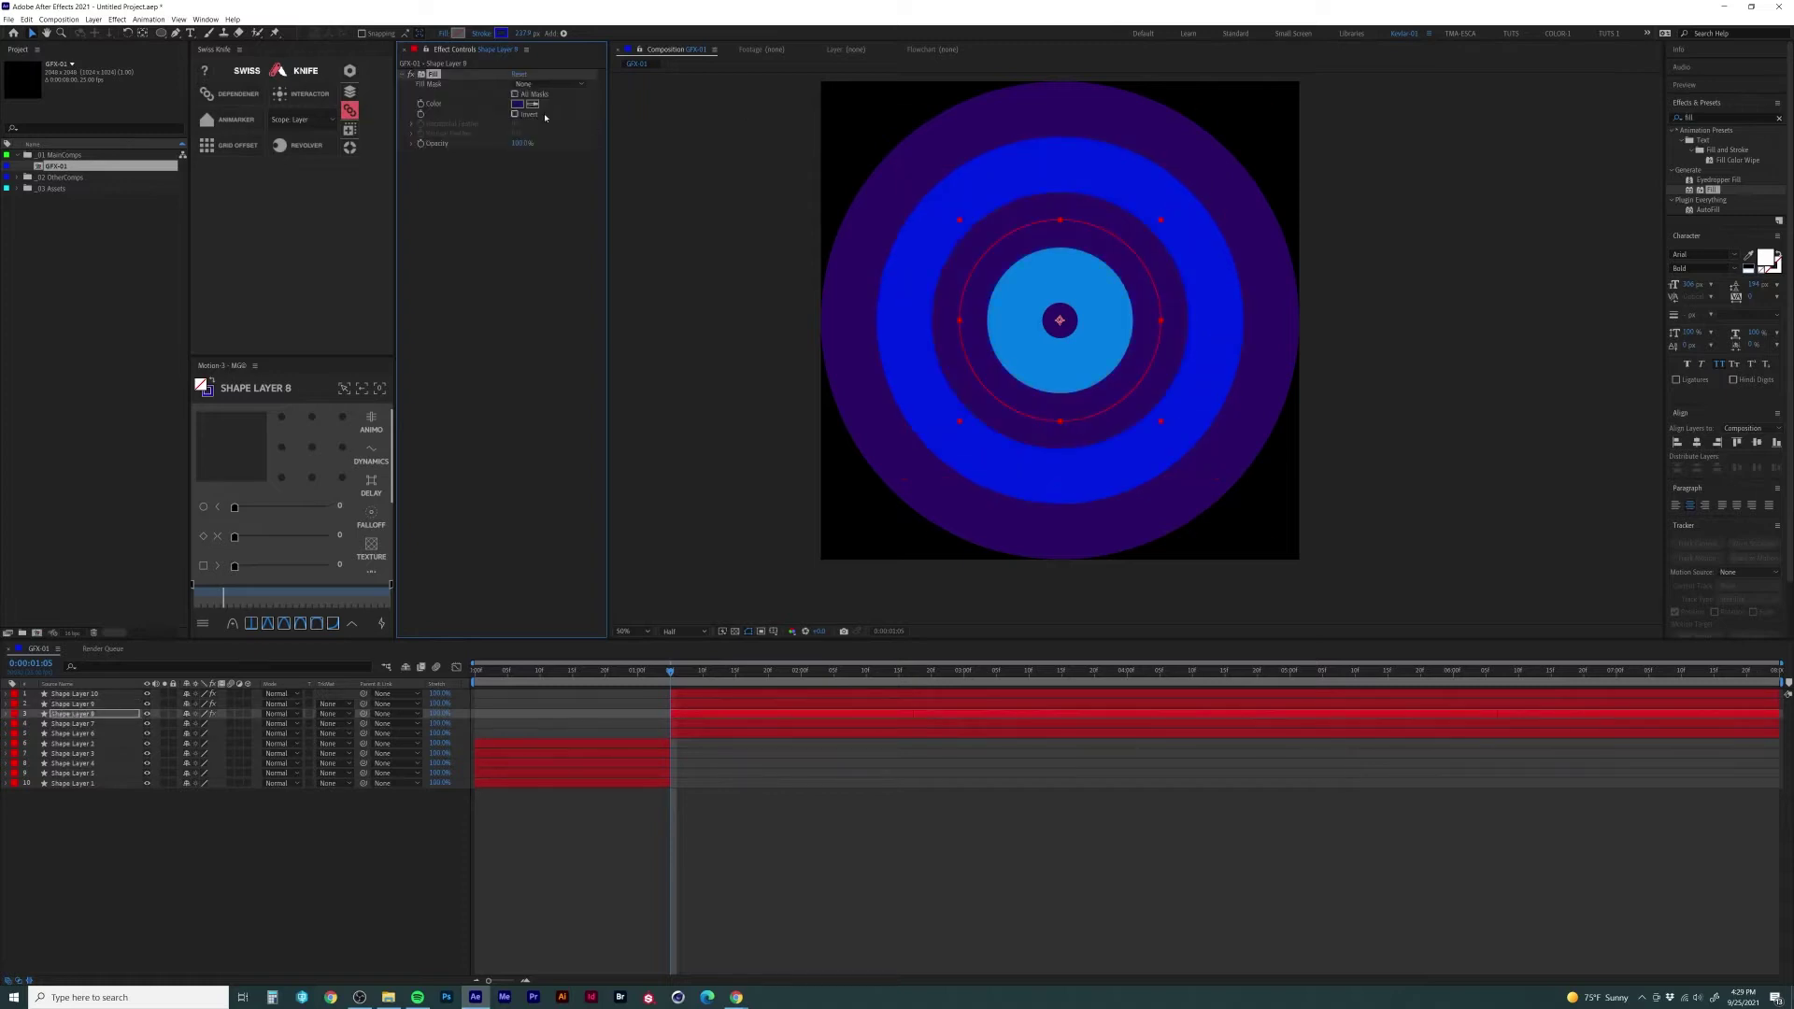
left_click(533, 104)
left_click(1001, 342)
Step: Paste the Fill effect onto the fourth ring and the center circle, keeping the ring dark purple and sampling dark blue for the circle
key("ctrl+Down")
key("ctrl+v")
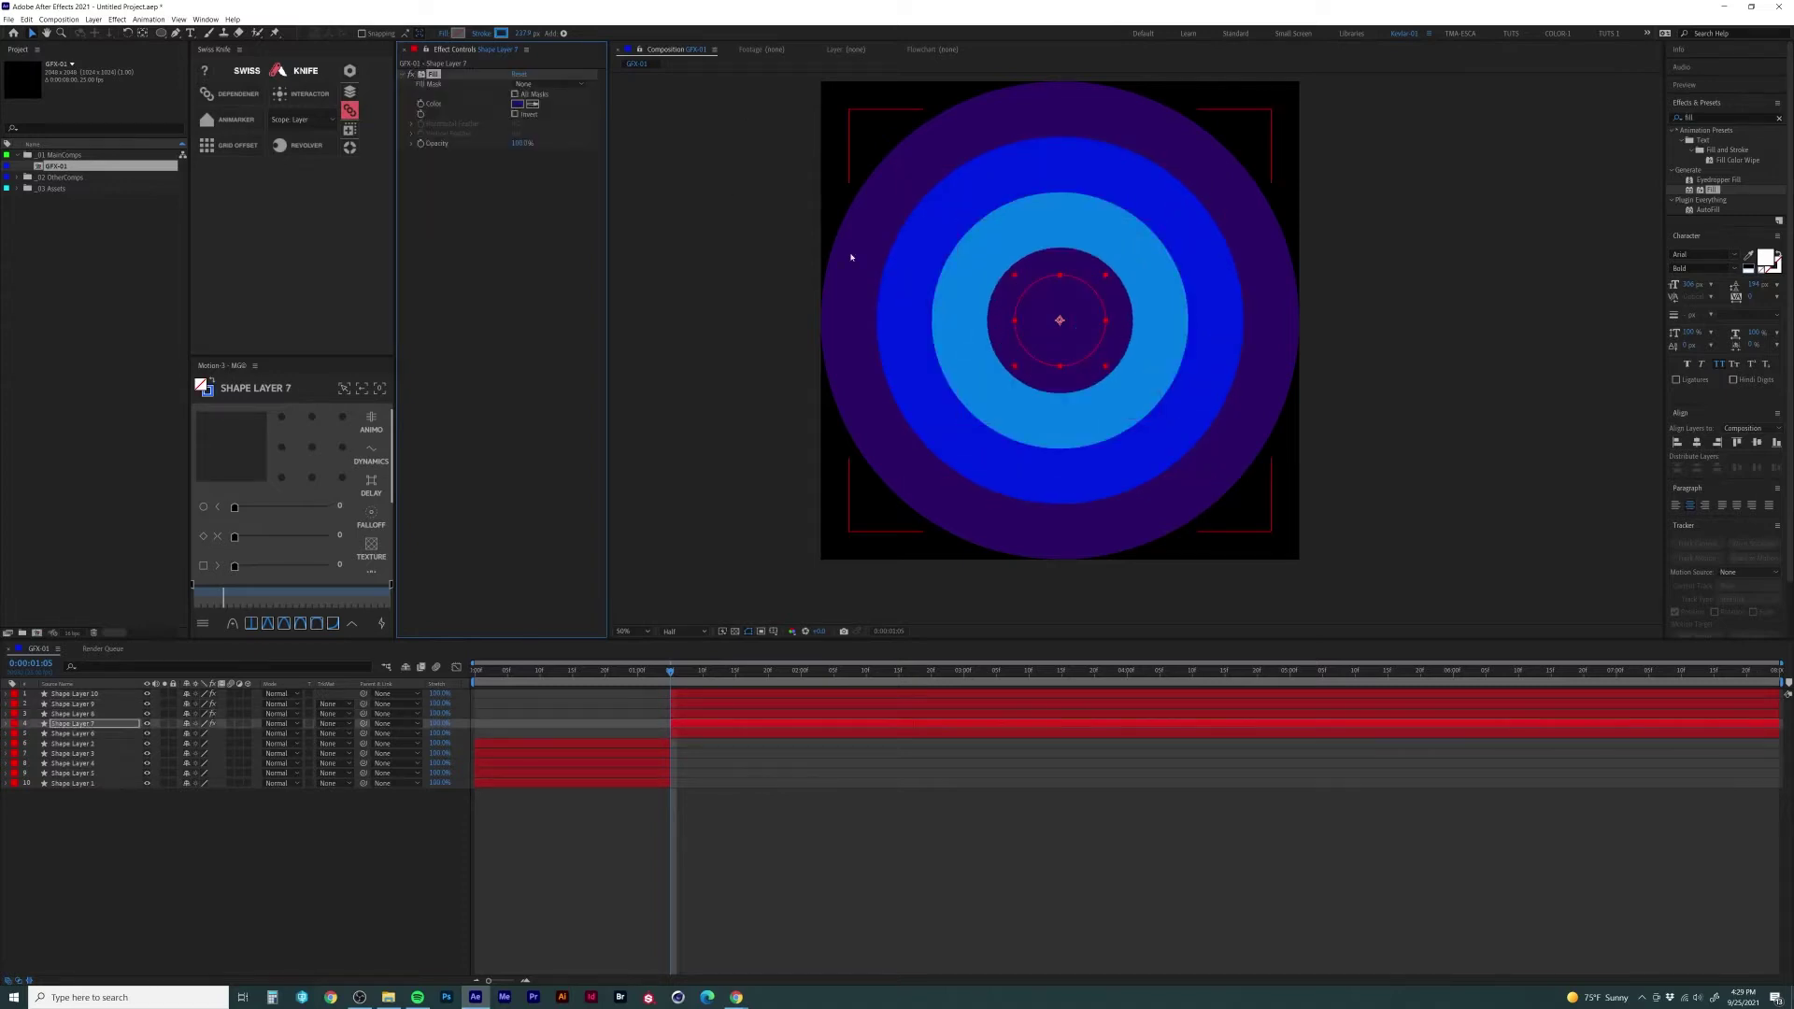
key("ctrl+Down")
key("ctrl+v")
left_click(533, 103)
left_click(911, 374)
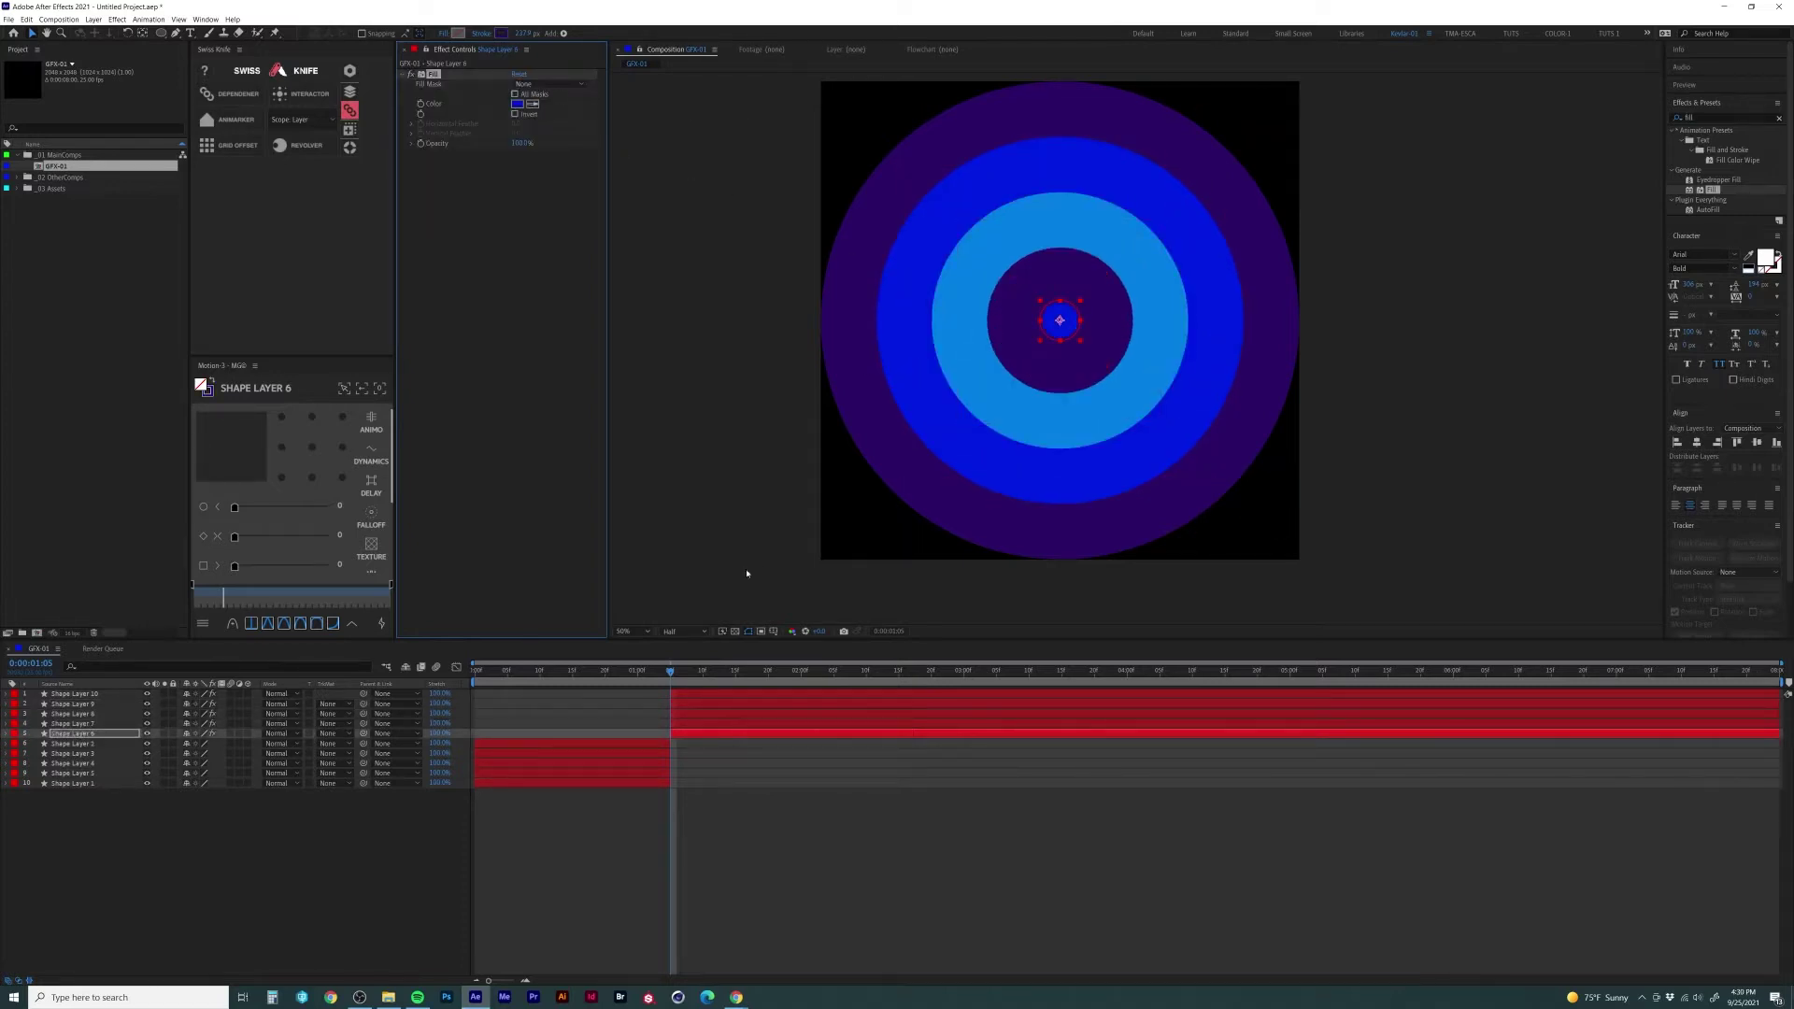
Step: Preview the color change, and trim the five layers of the first ring set to end at 0:00:00:19
mouse_move(668, 673)
left_mouse_down()
mouse_move(652, 679)
mouse_move(703, 688)
mouse_move(603, 690)
mouse_move(655, 689)
left_mouse_up()
key("Home")
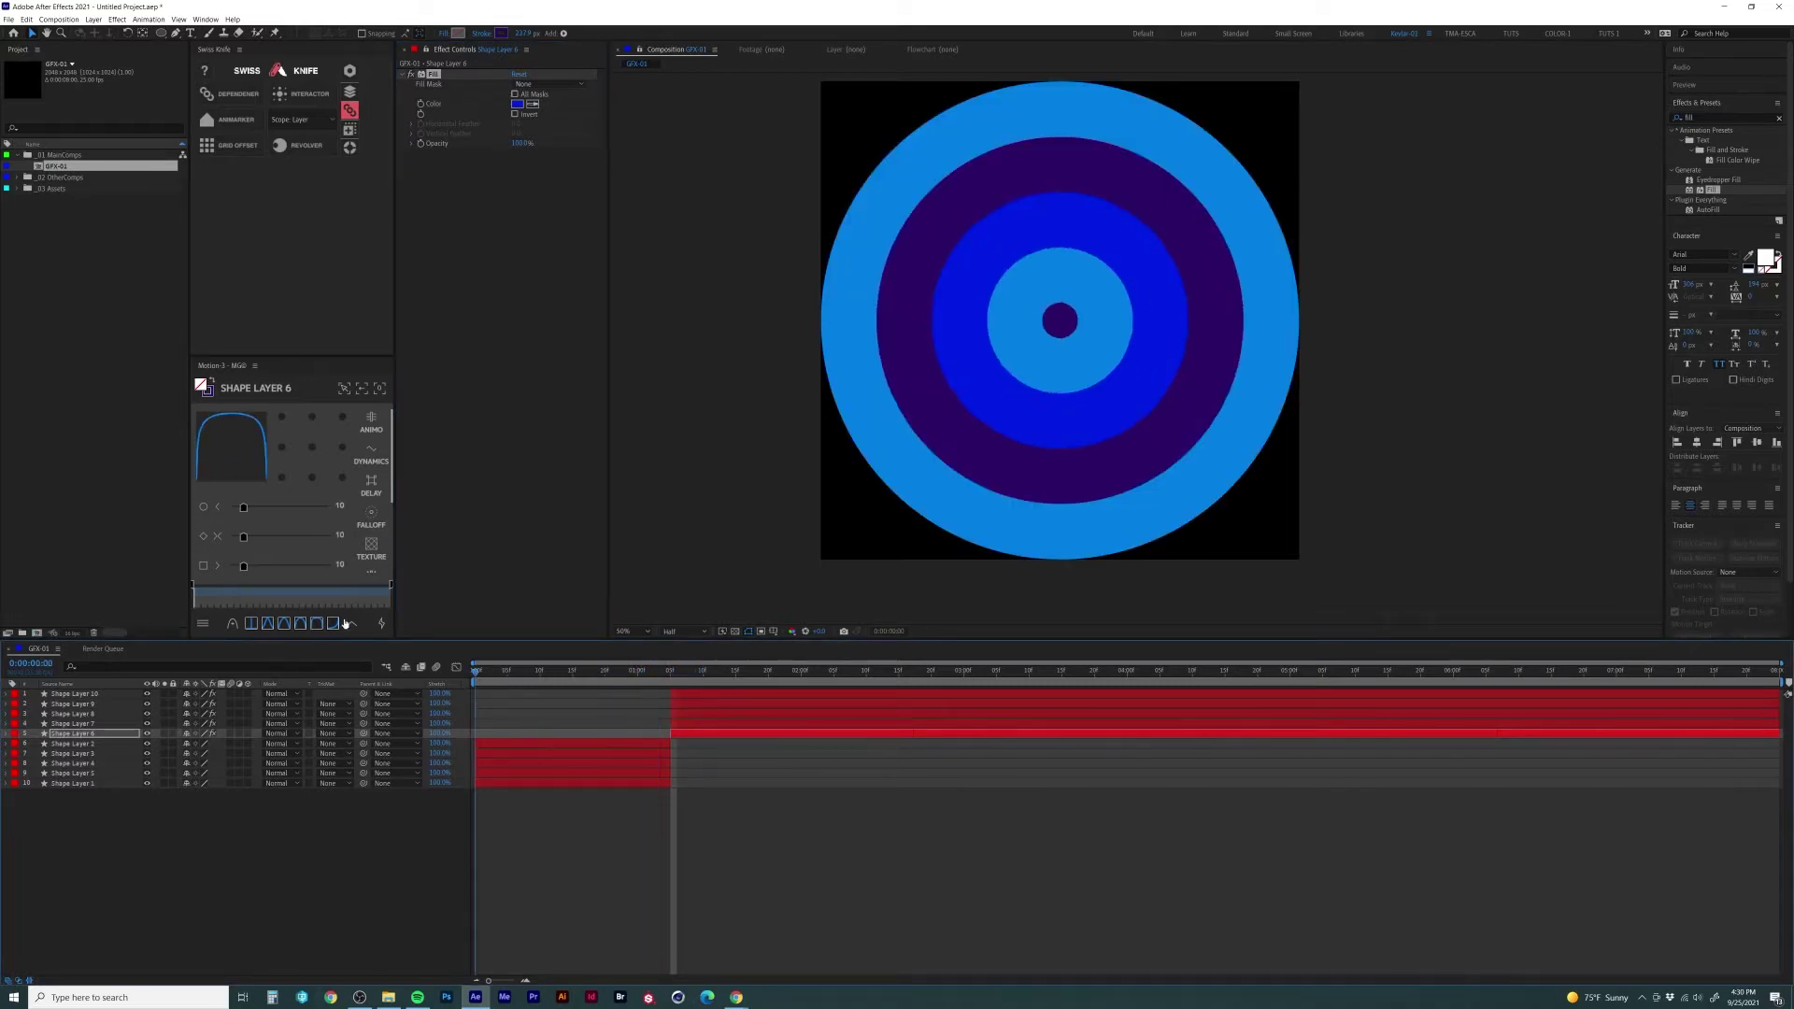
key("space")
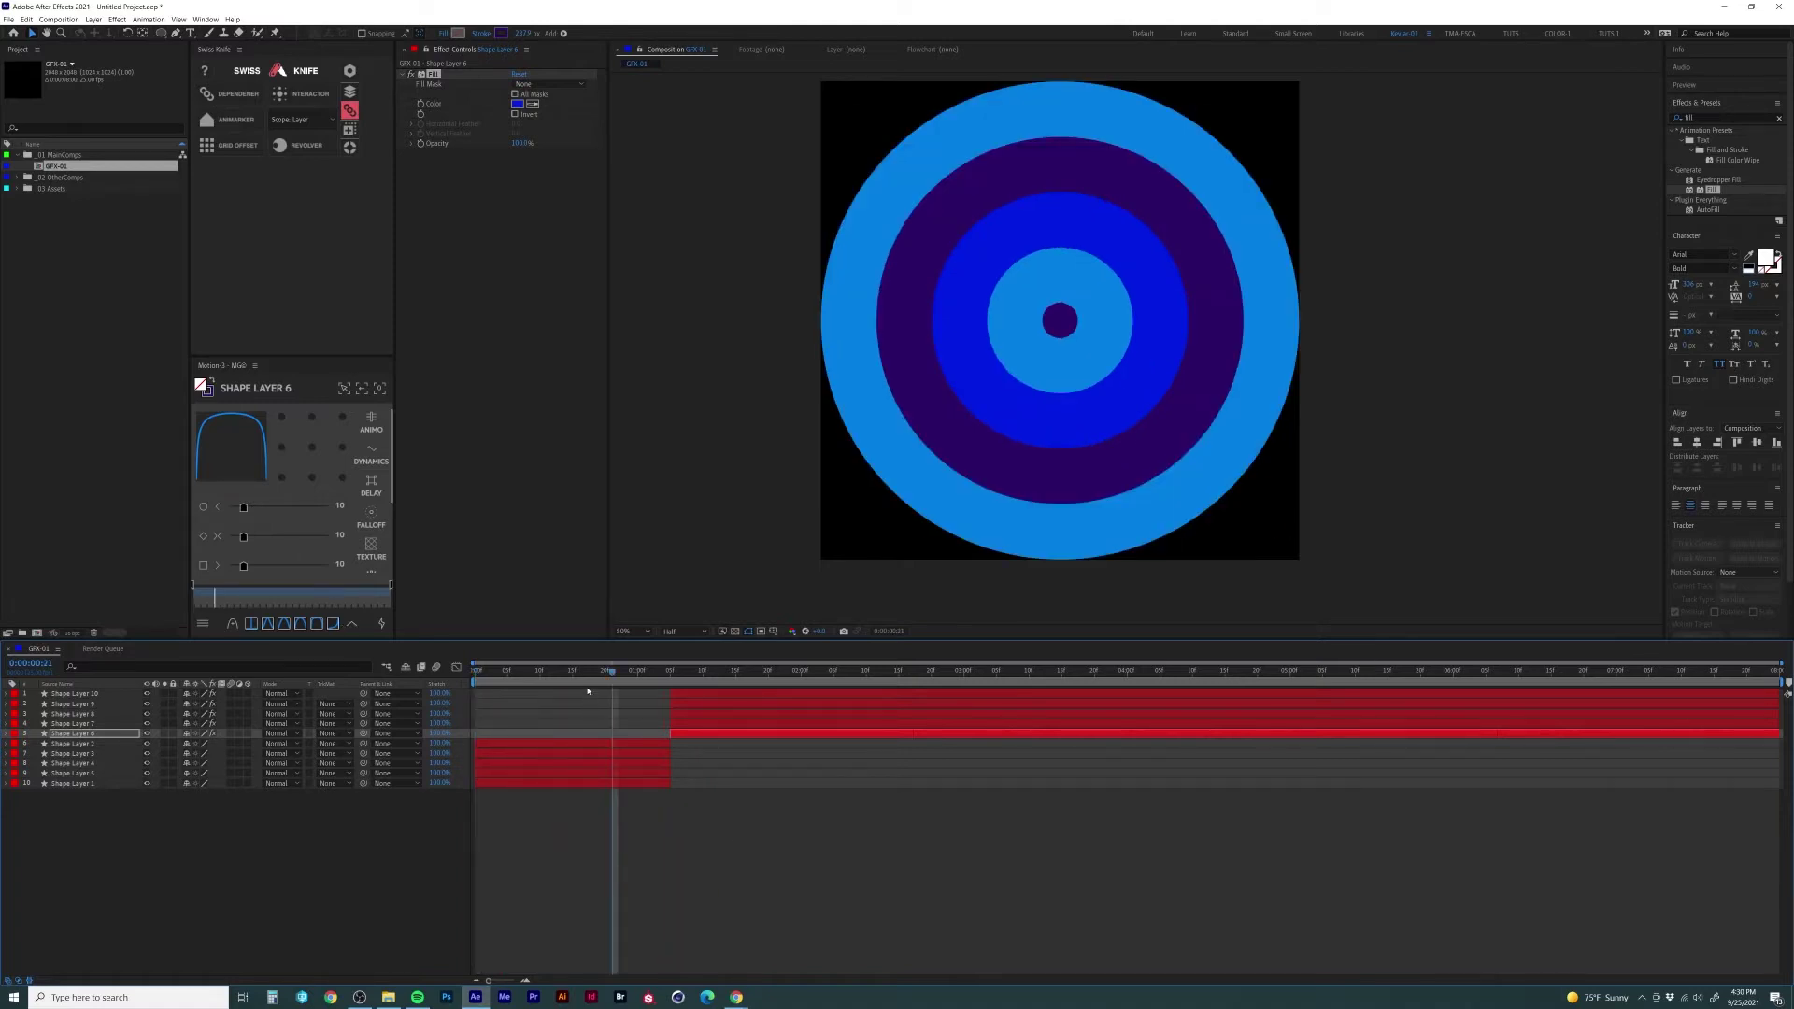
left_click_drag(604, 685, 602, 689)
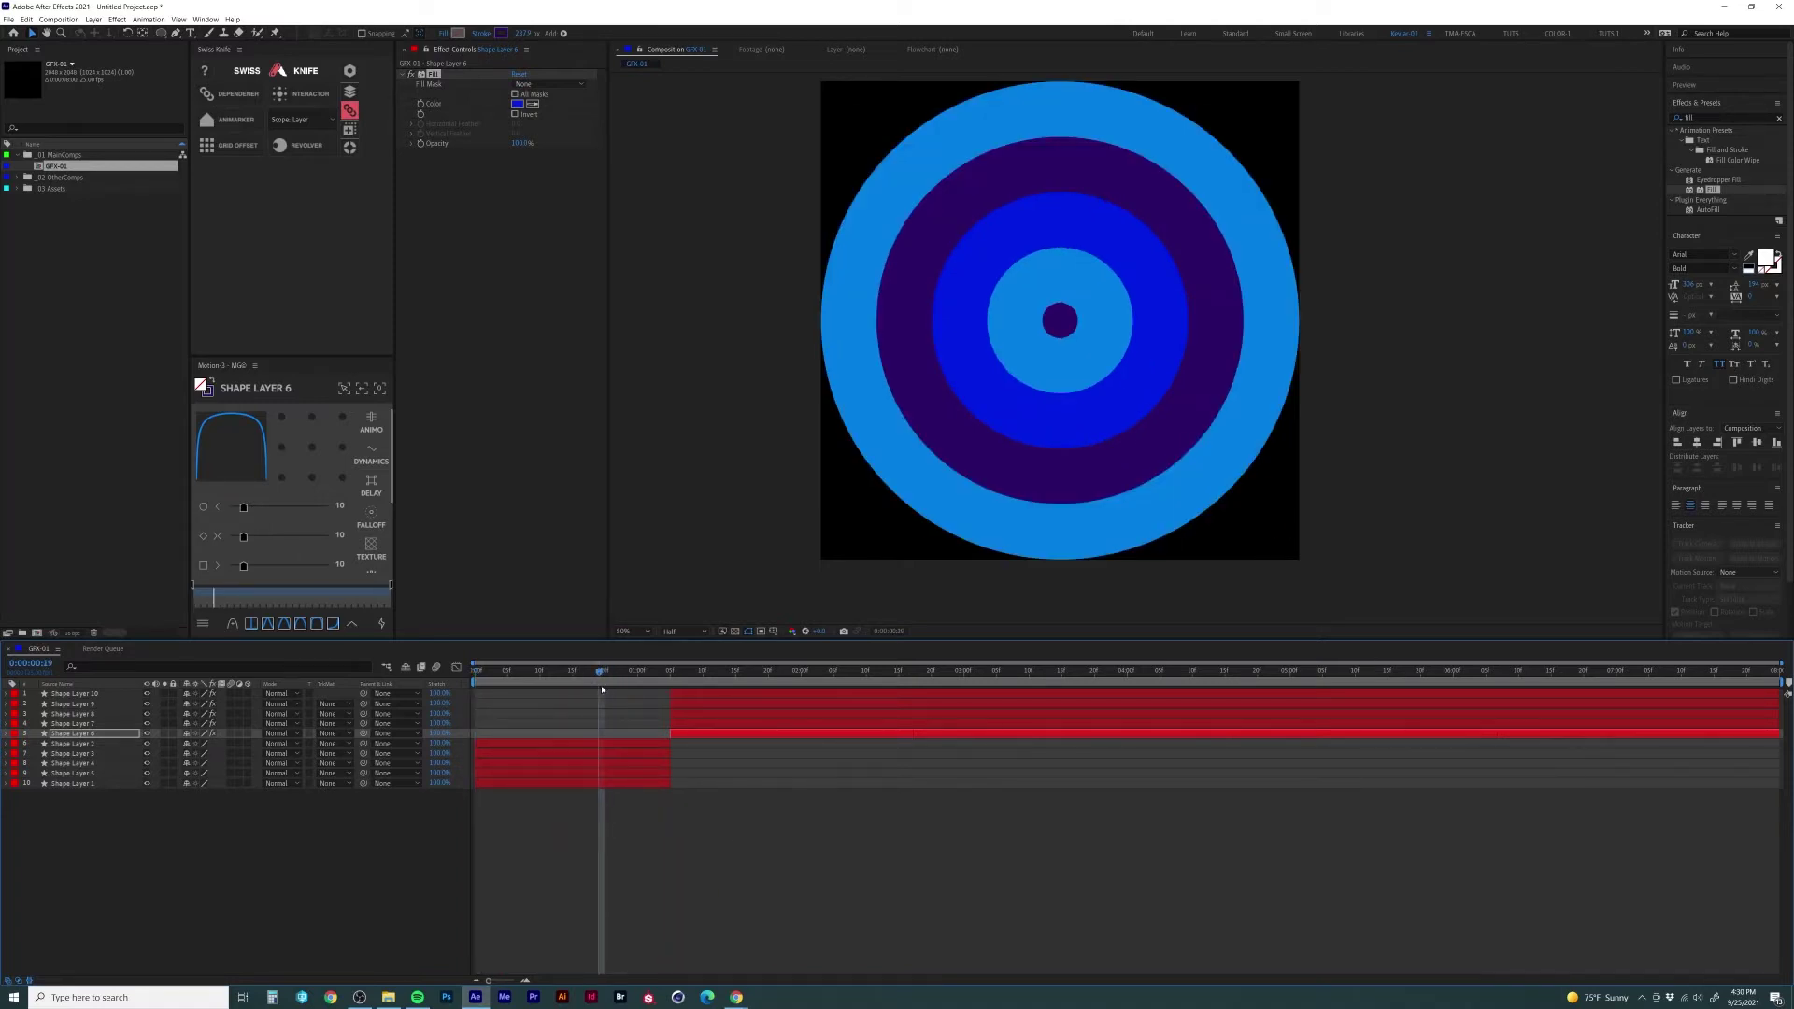
left_click(628, 748)
left_click(620, 784, "shift")
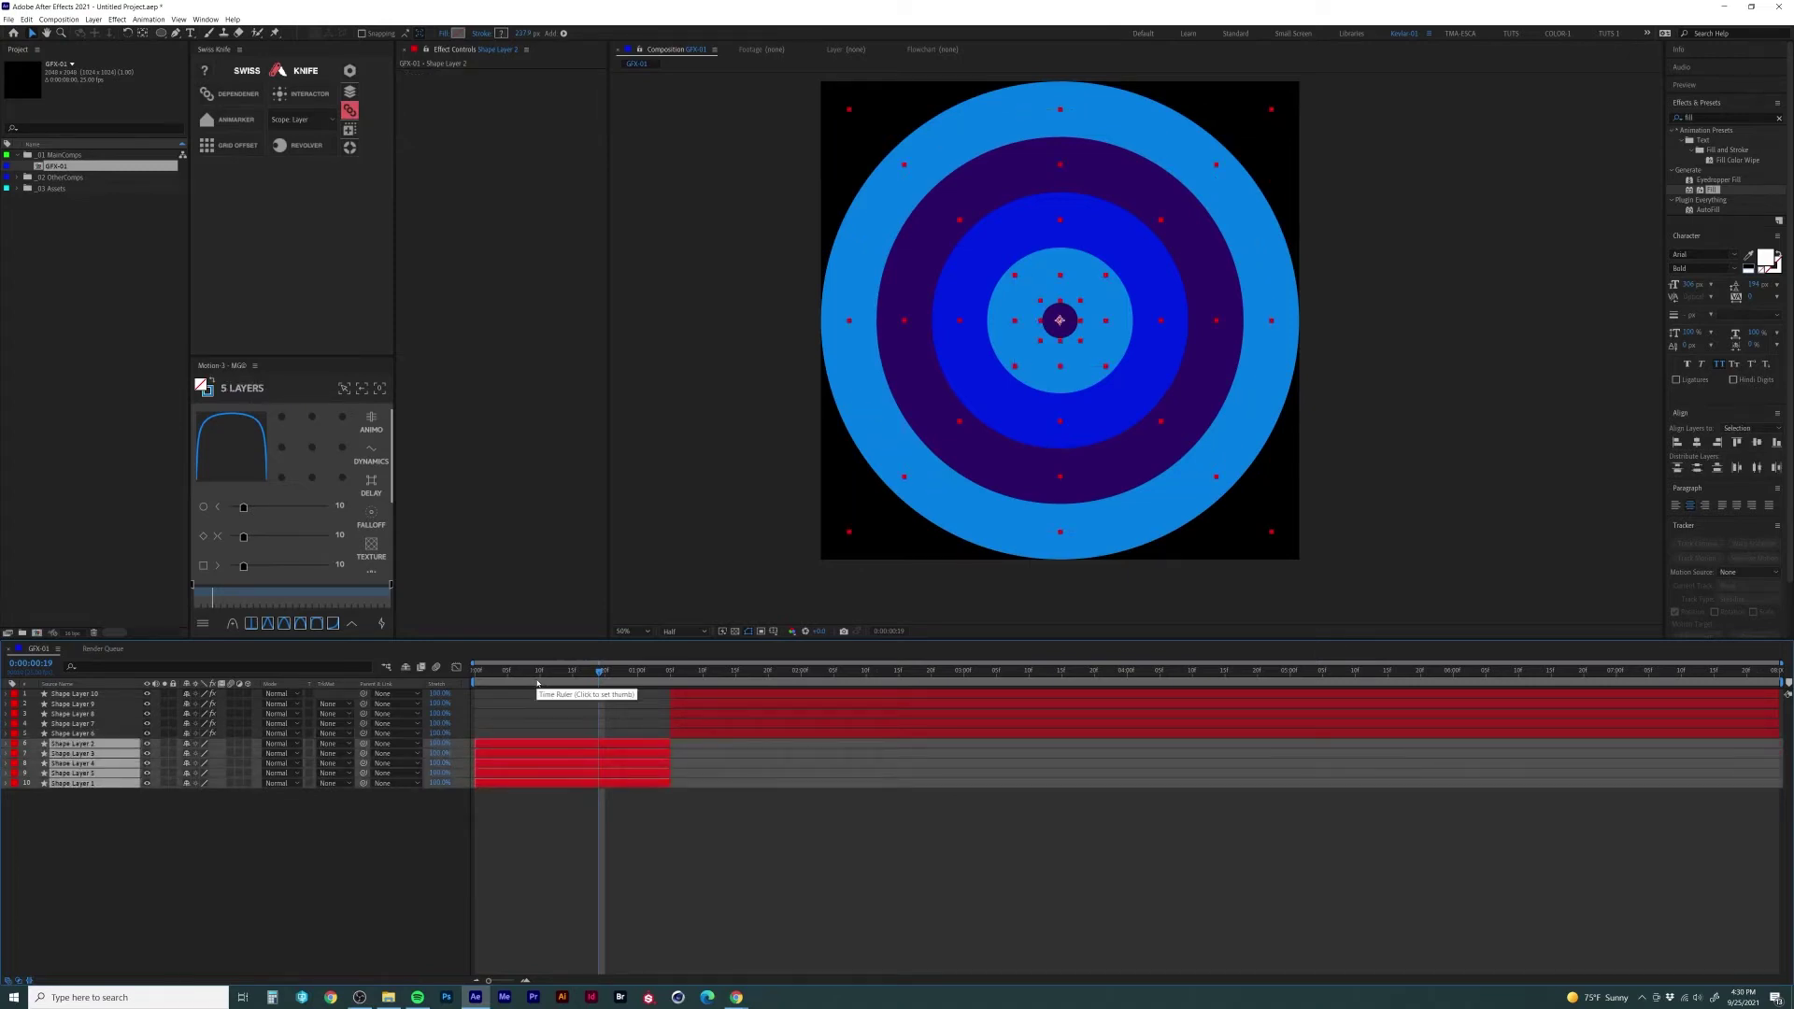
key("alt+bracketright")
Step: Move the five layers of the second ring set so they start at 0:00:00:20
key("Page_Down")
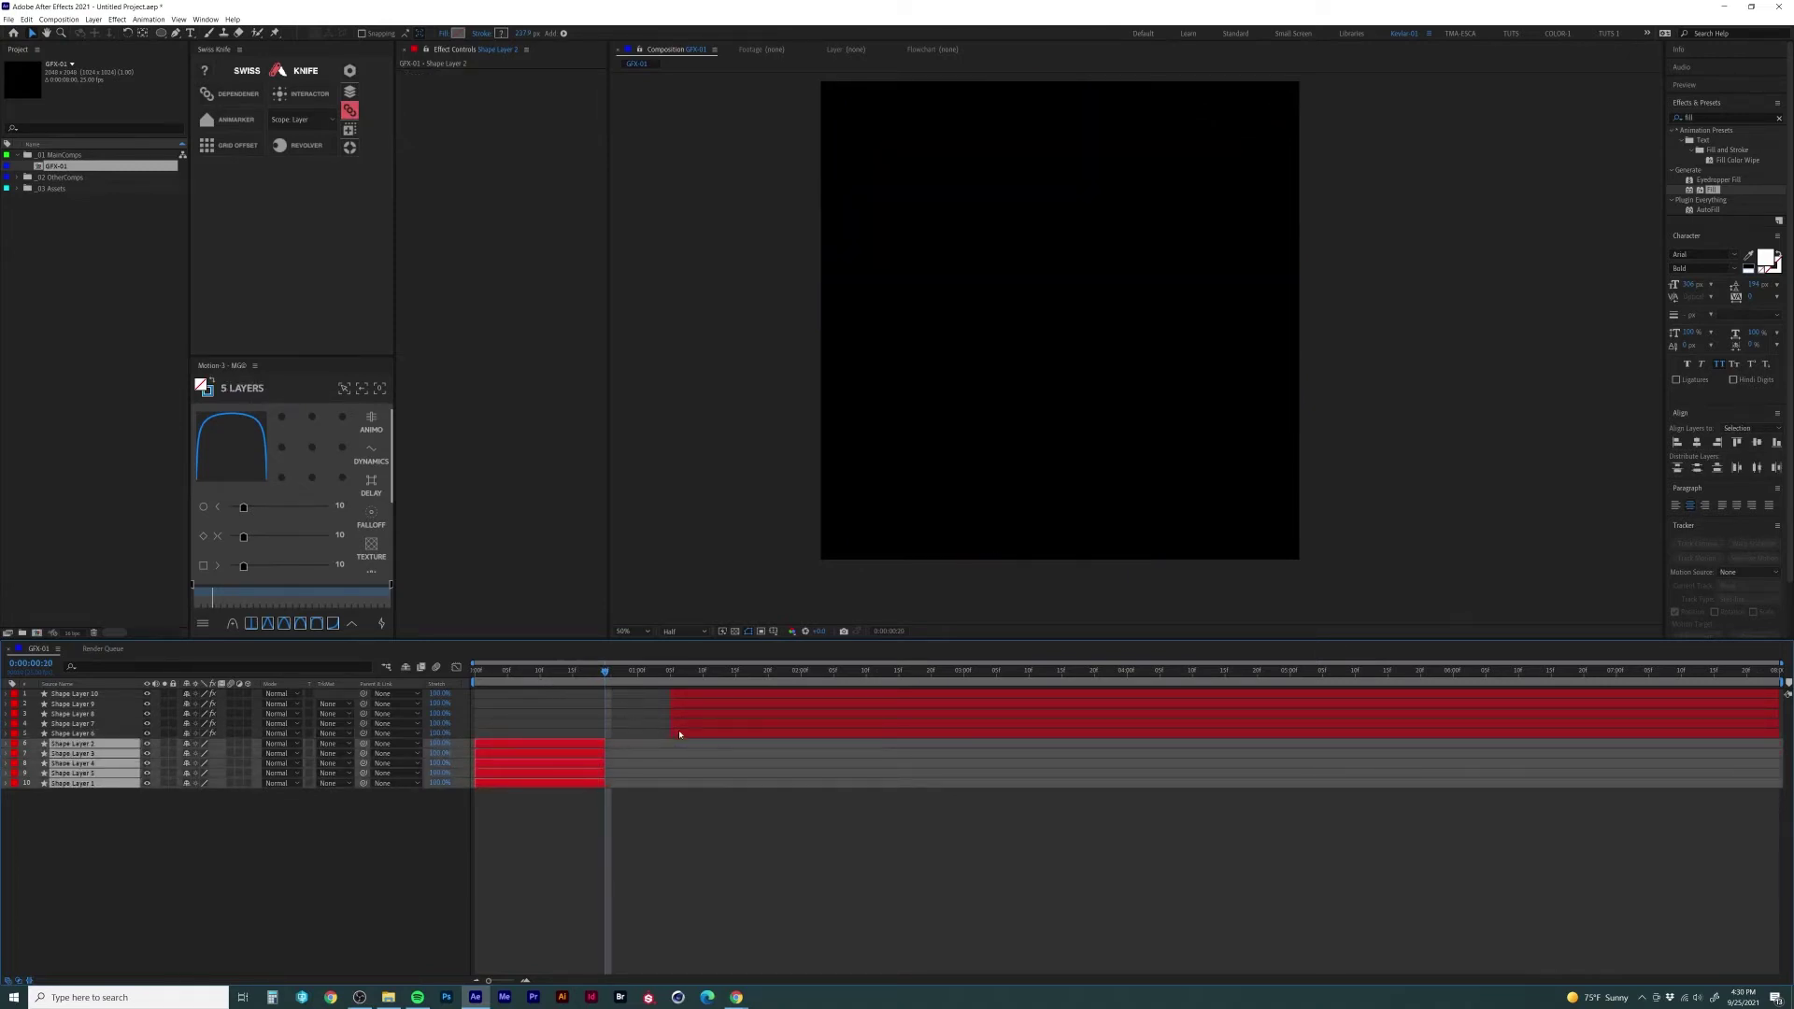
key("ctrl+Up")
key("ctrl+shift+Up")
key("ctrl+shift+Up")
key("ctrl+shift+Up")
key("ctrl+shift+Up")
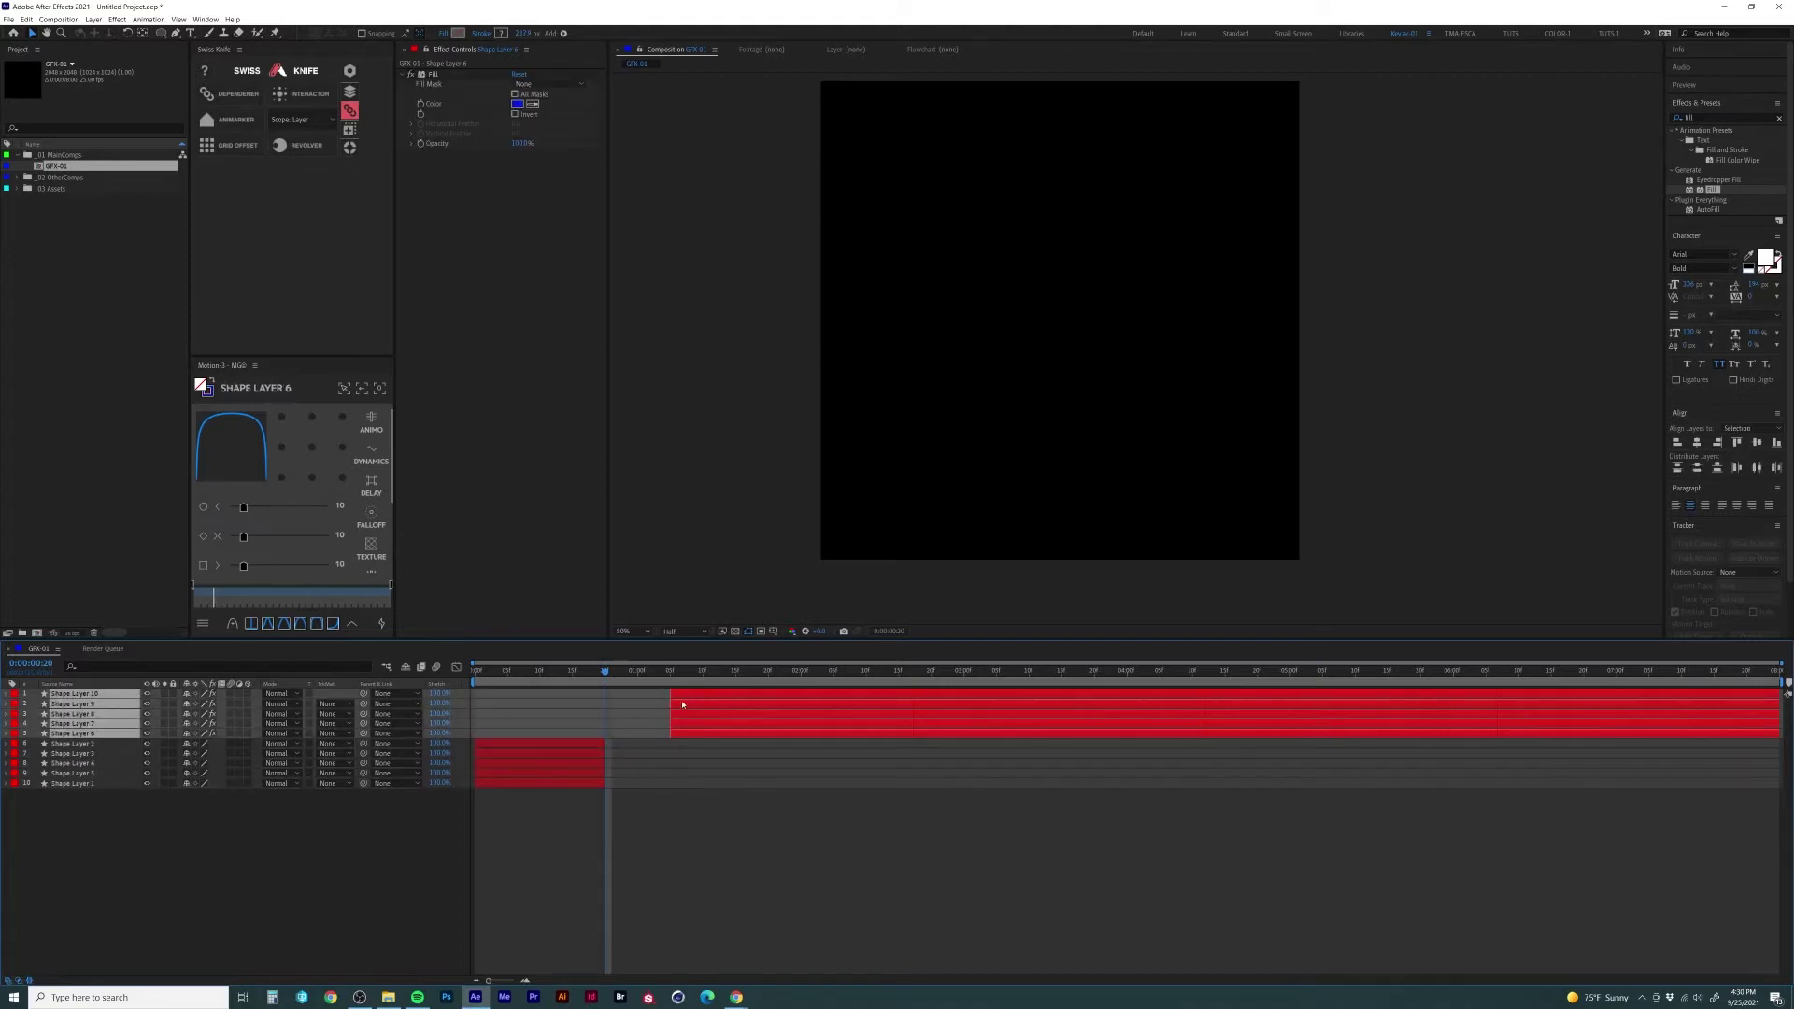
key("bracketleft")
Step: Split the second ring set at 0:00:01:15 to make a third set, and play the timeline
key("shift+Page_Down")
key("shift+Page_Down")
key("ctrl+shift+d")
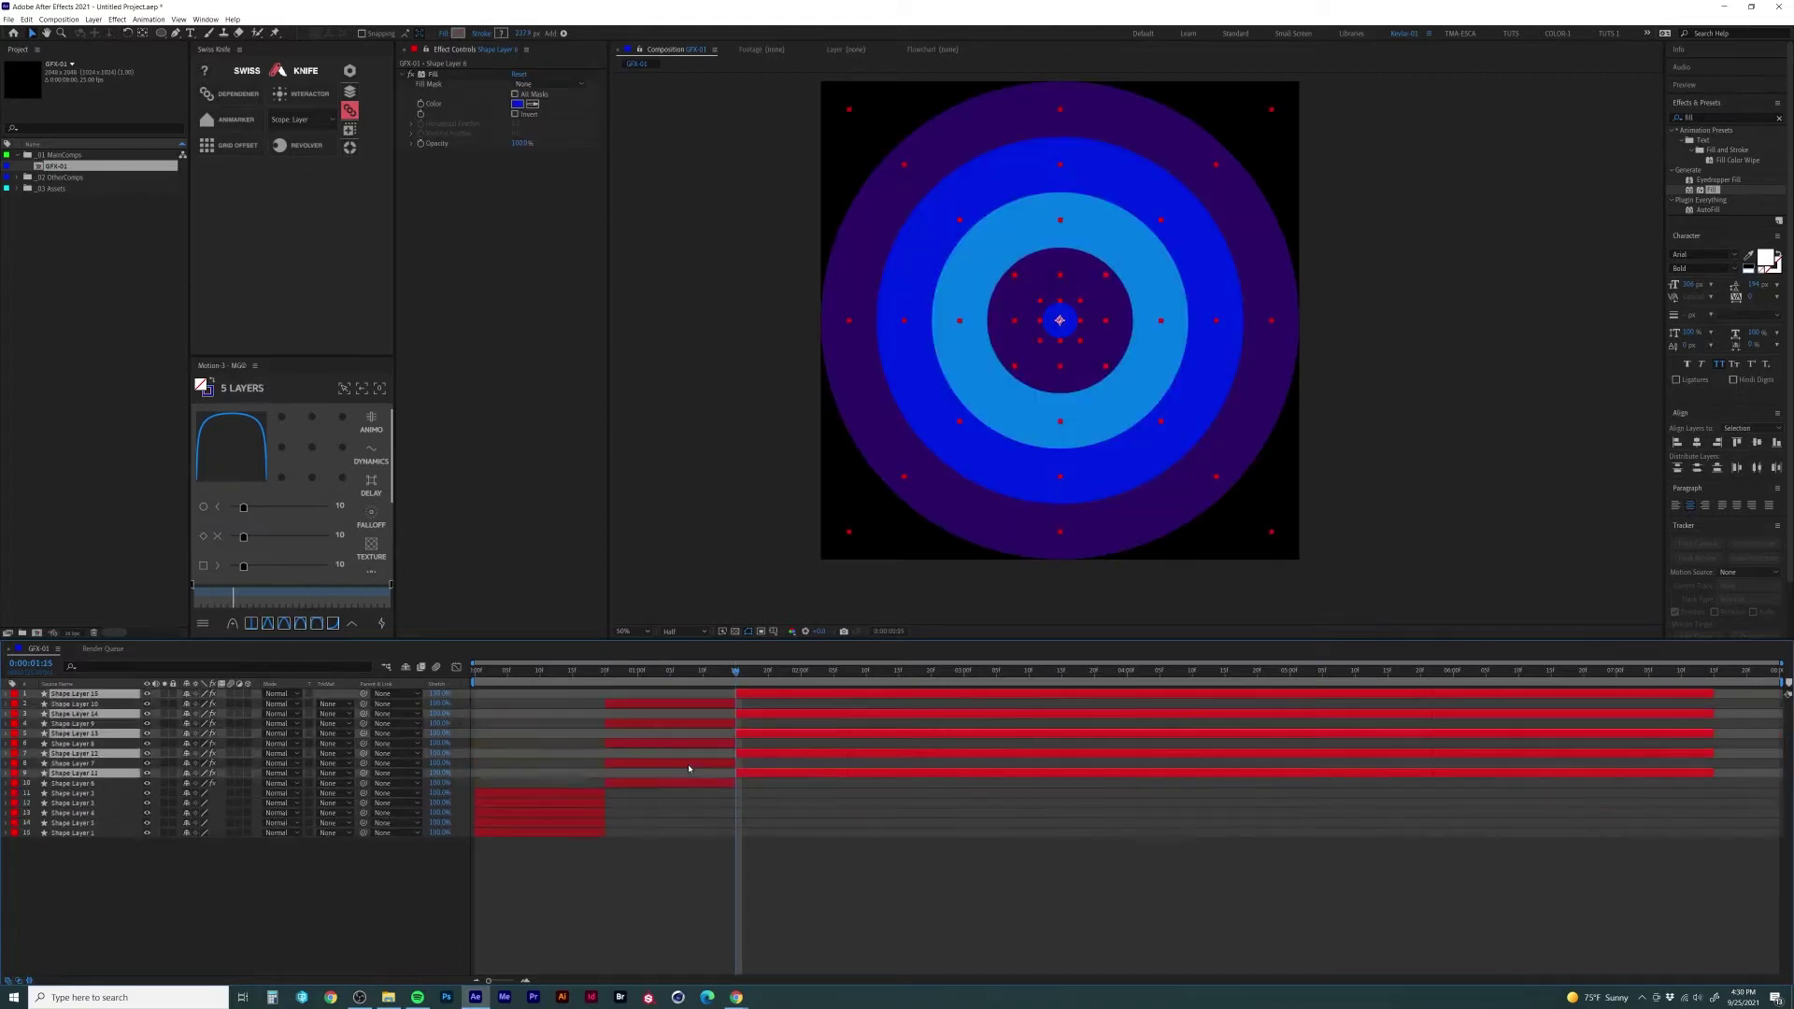
left_click(654, 849)
key("space")
Step: In the third set, sample dark blue for the outermost ring's Fill color and light blue for the second ring's
left_click(755, 694)
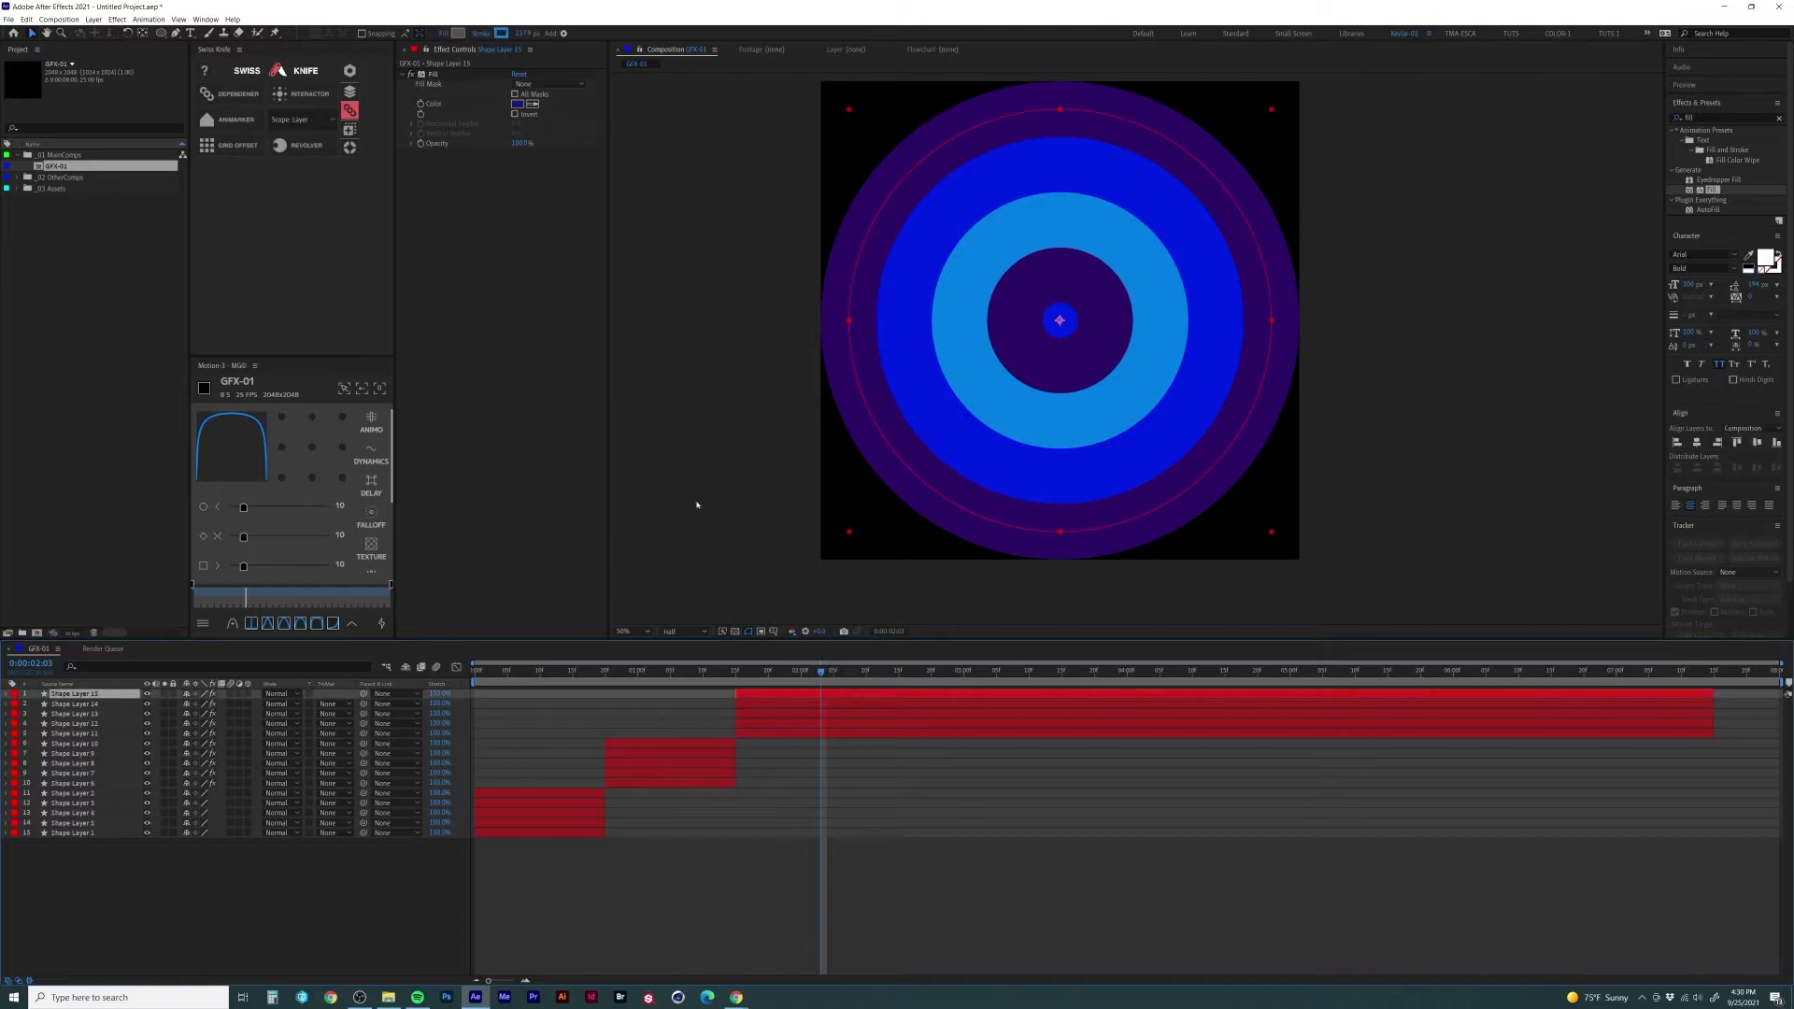
left_click(532, 103)
left_click(905, 416)
left_click(796, 704)
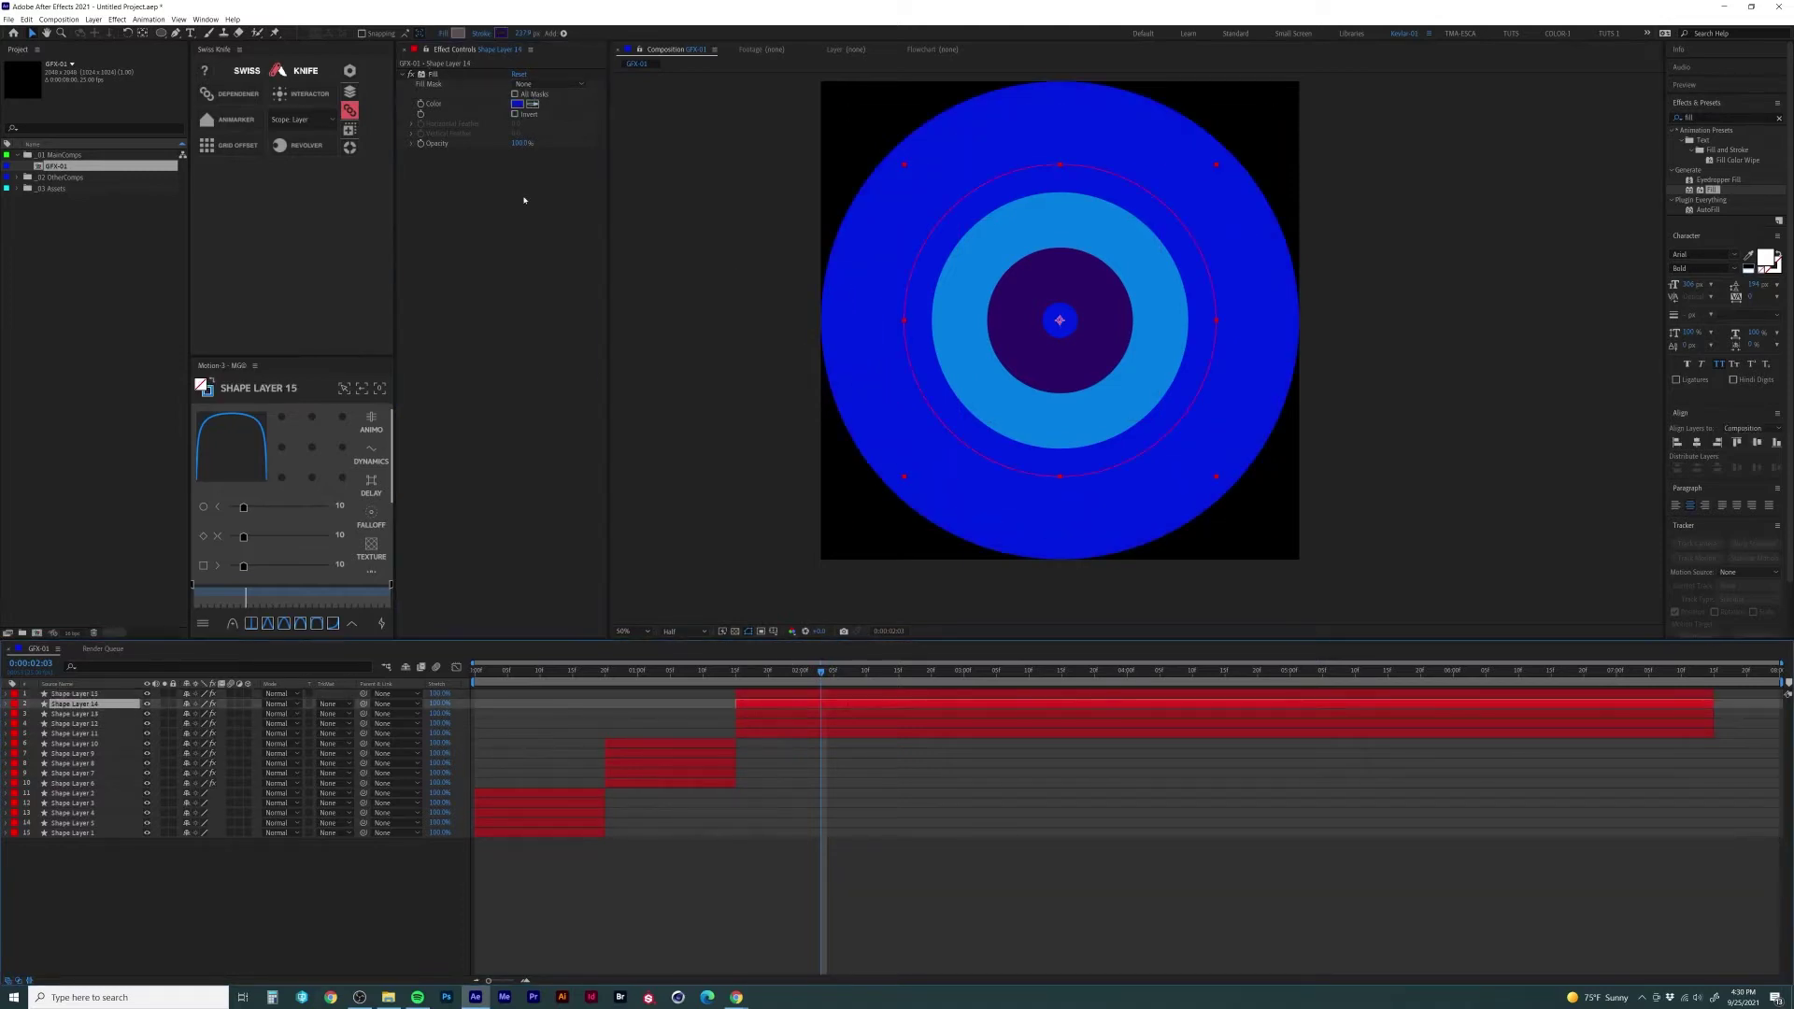
left_click(532, 104)
left_click(962, 364)
Step: In the third set, sample dark purple for the third ring's Fill color and dark blue for the fourth ring's
left_click(801, 713)
left_click(533, 104)
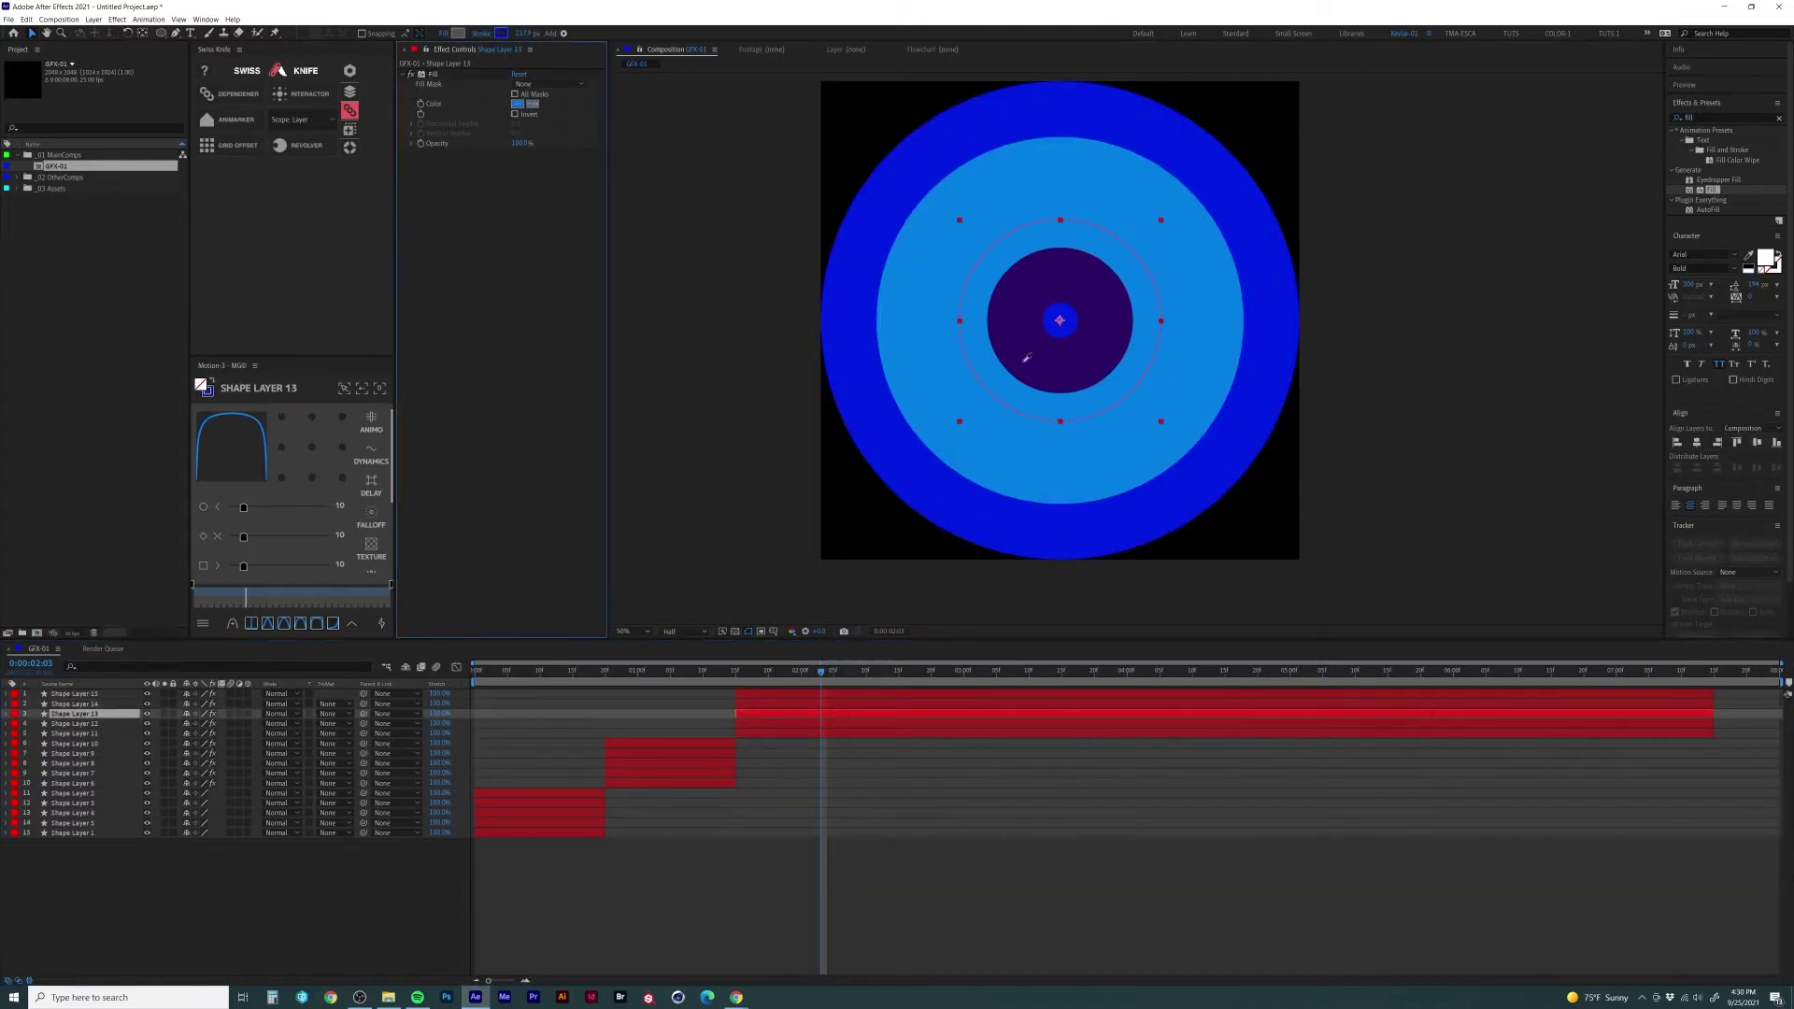
left_click(1025, 353)
left_click(794, 724)
left_click(533, 104)
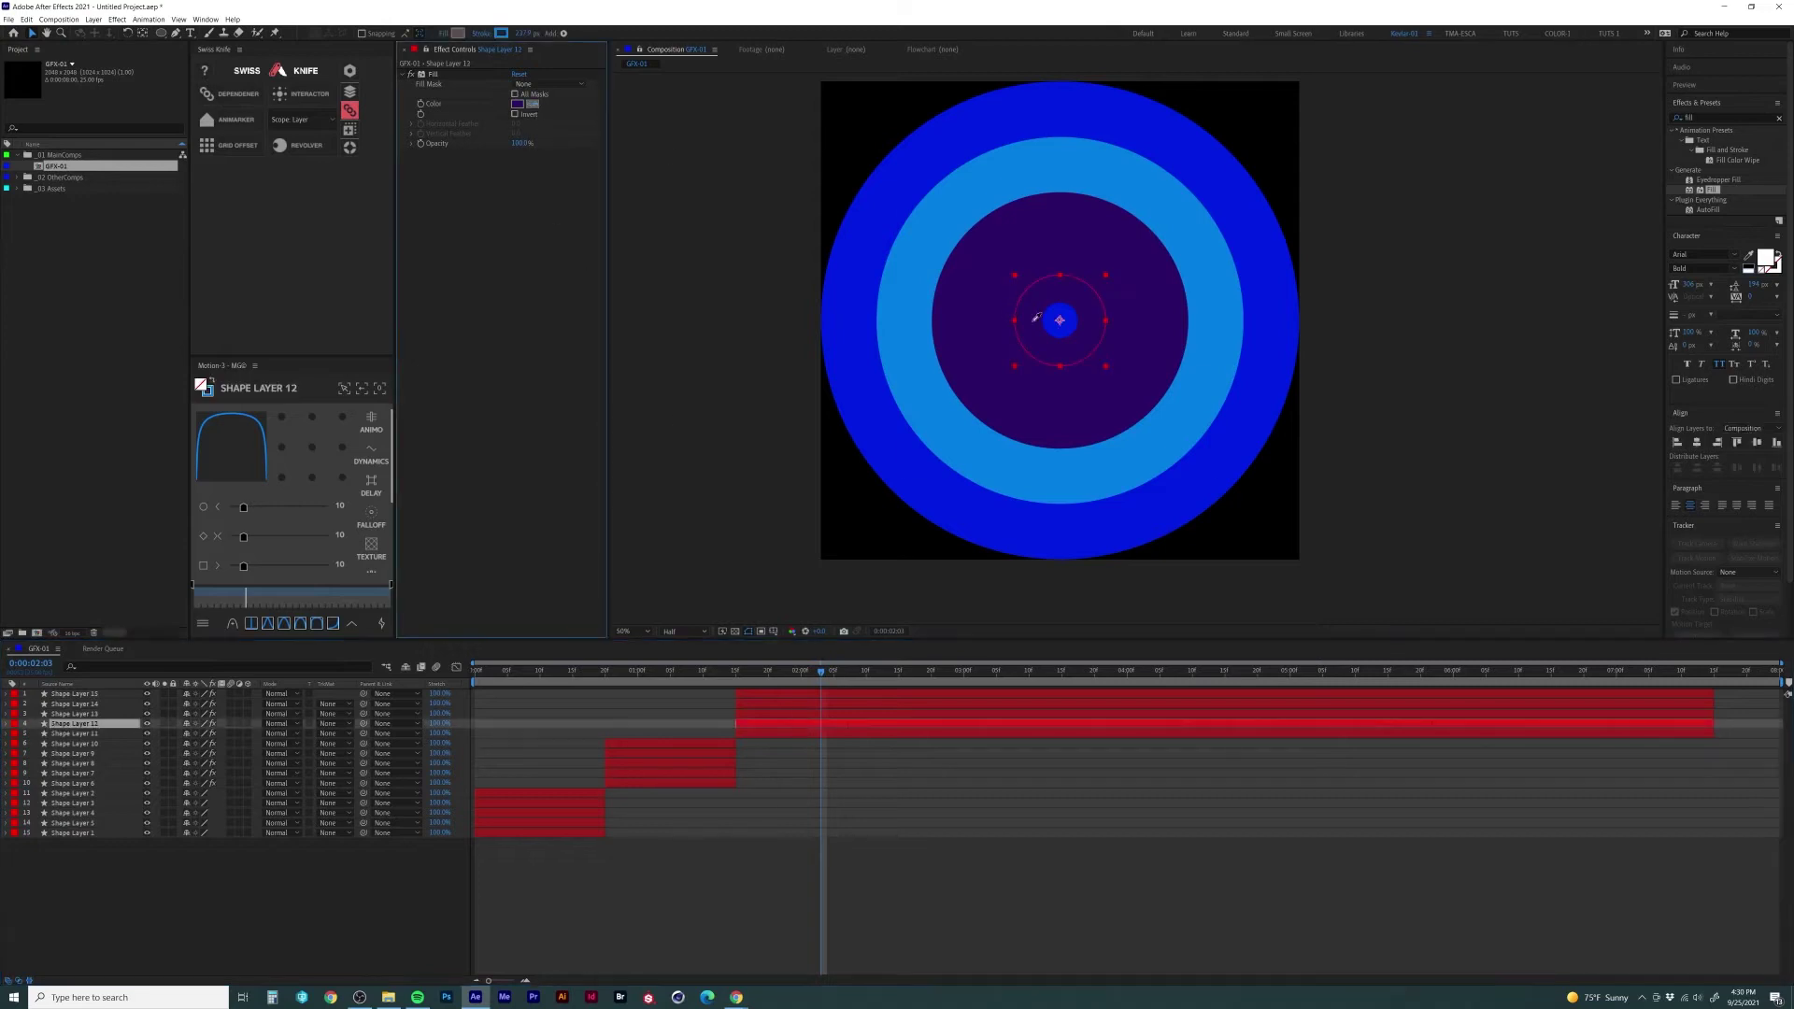
left_click(896, 421)
Step: Sample light blue for the Fill color of the third set's center circle and preview the animation
left_click(794, 733)
left_click(533, 103)
left_click(905, 321)
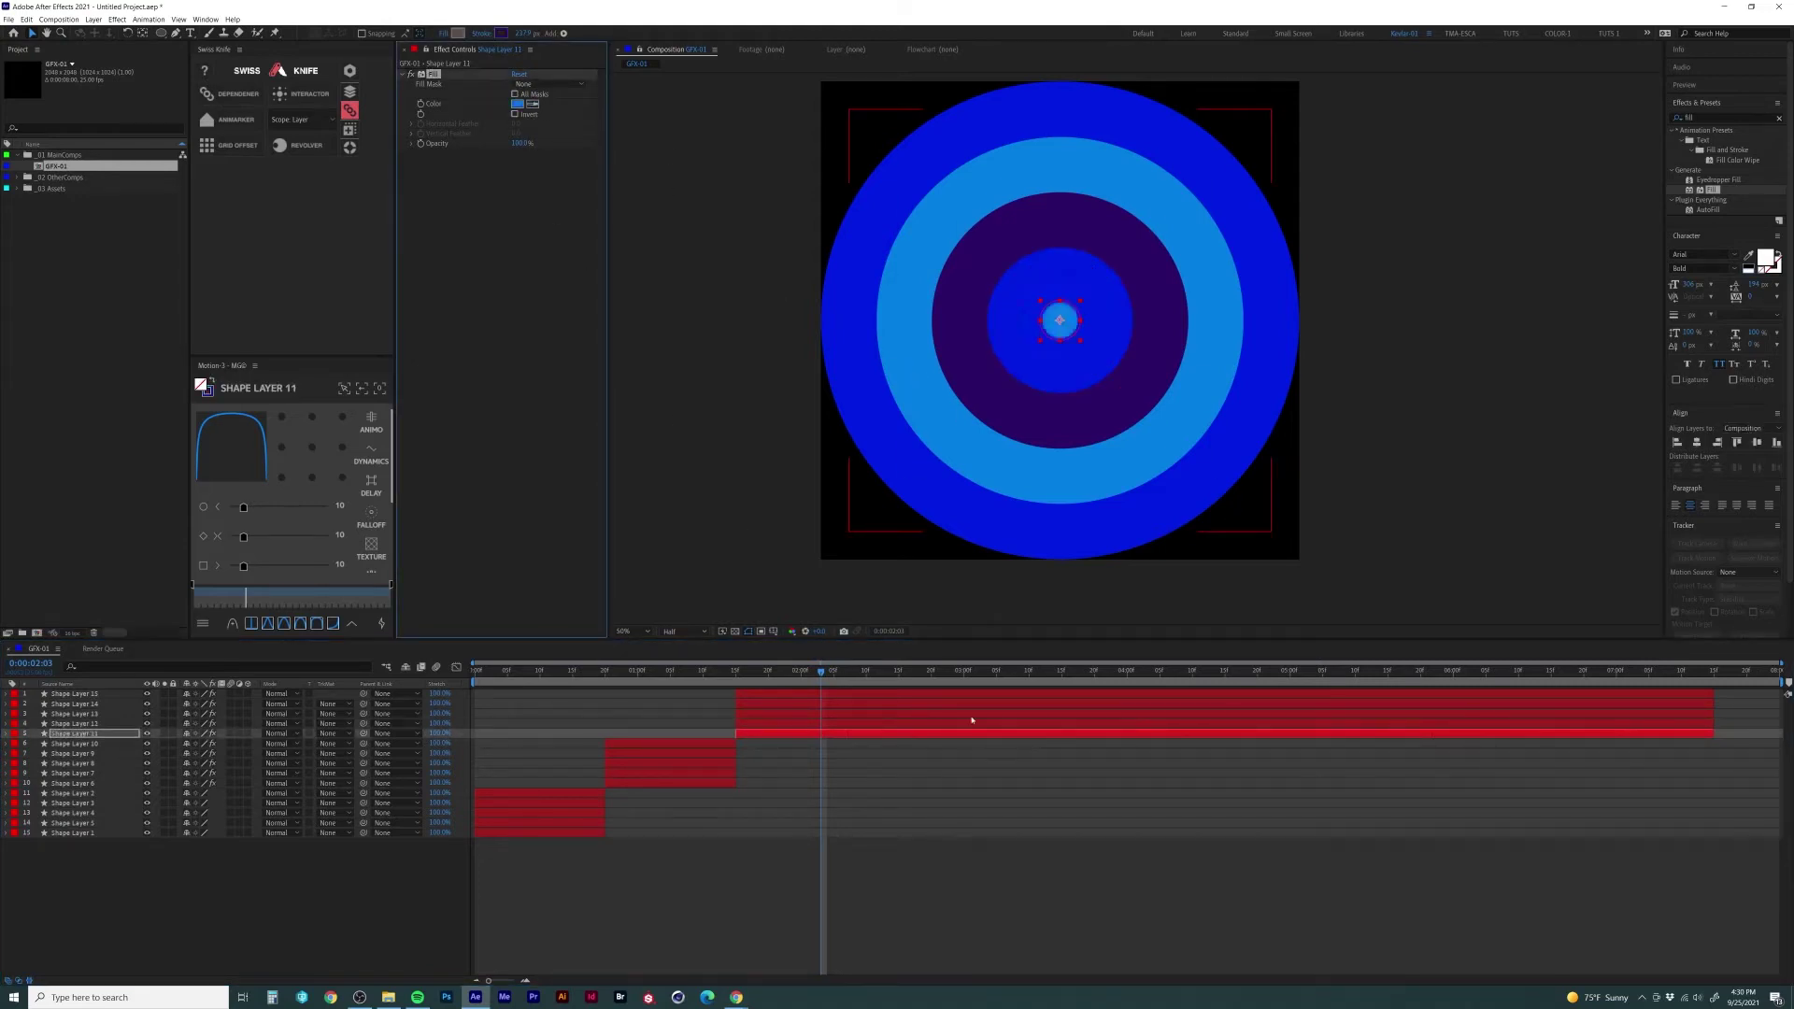
left_click(996, 812)
key("space")
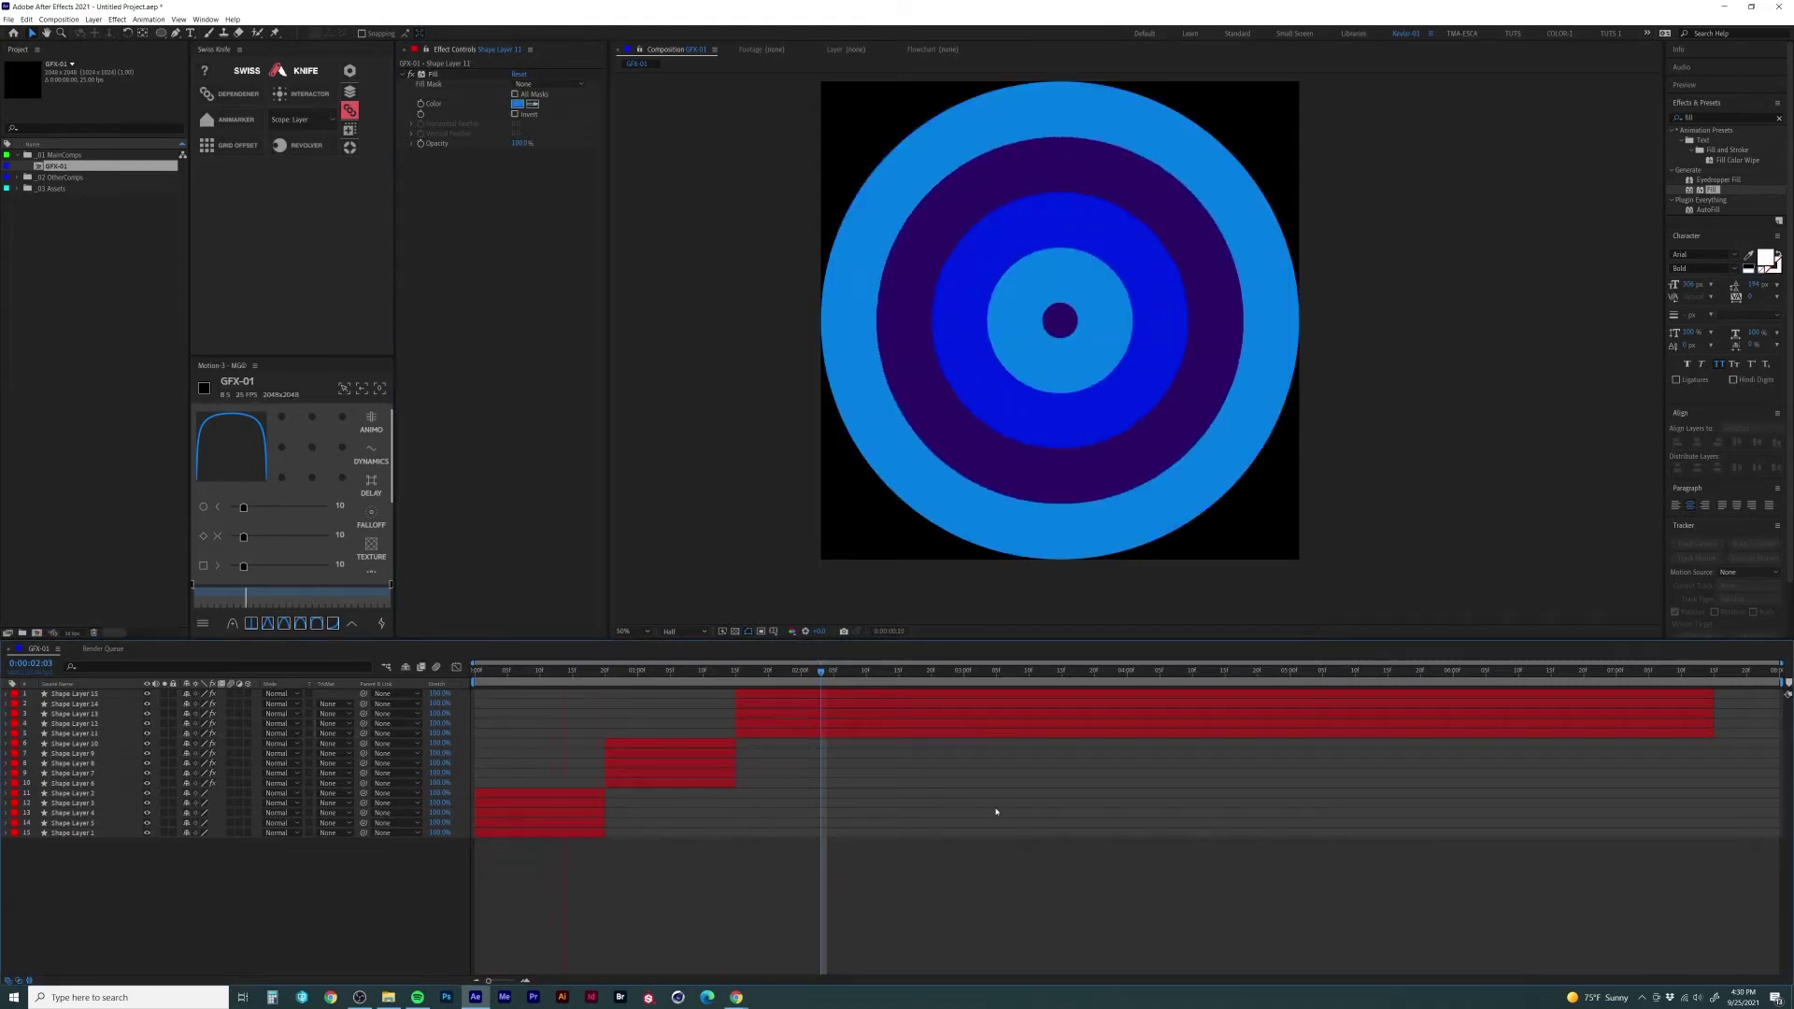
key("space")
Step: Shorten the first ring set to 15 frames and slide the second set back to start right after it
left_click_drag(821, 671, 504, 723)
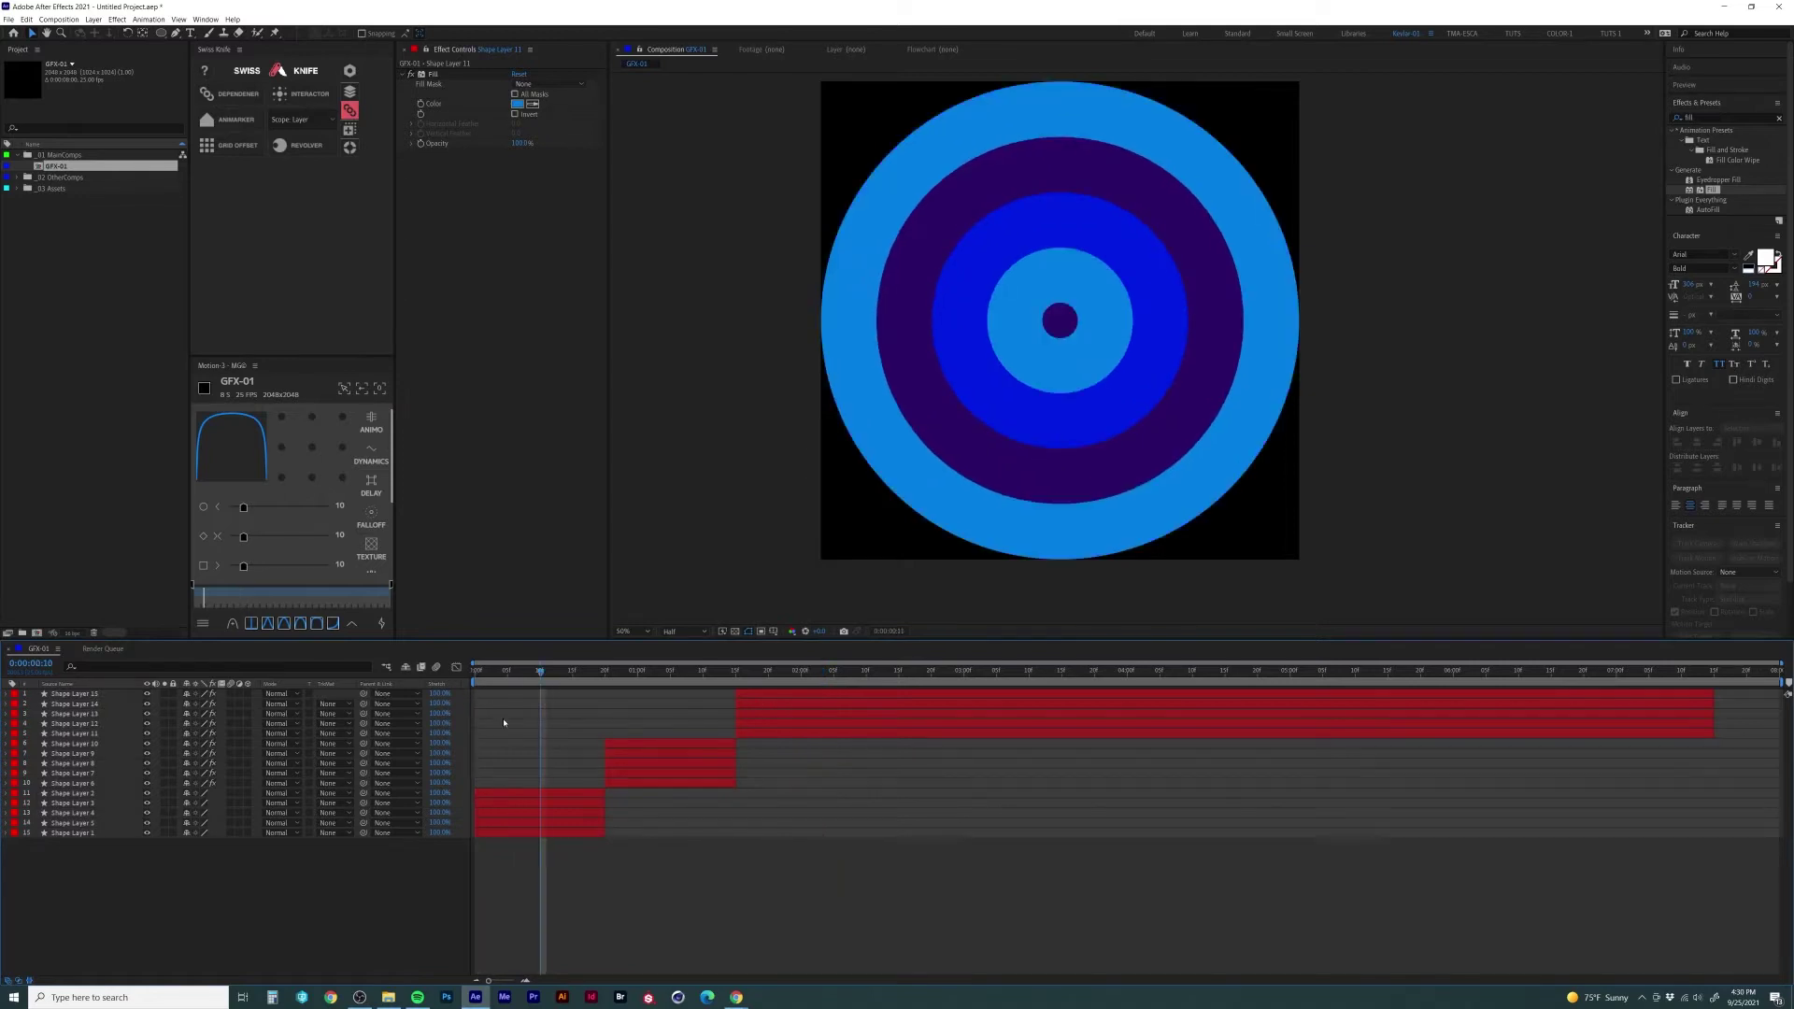
left_click(580, 801)
key("alt+bracketright")
left_click(626, 776)
left_click_drag(626, 777, 593, 775)
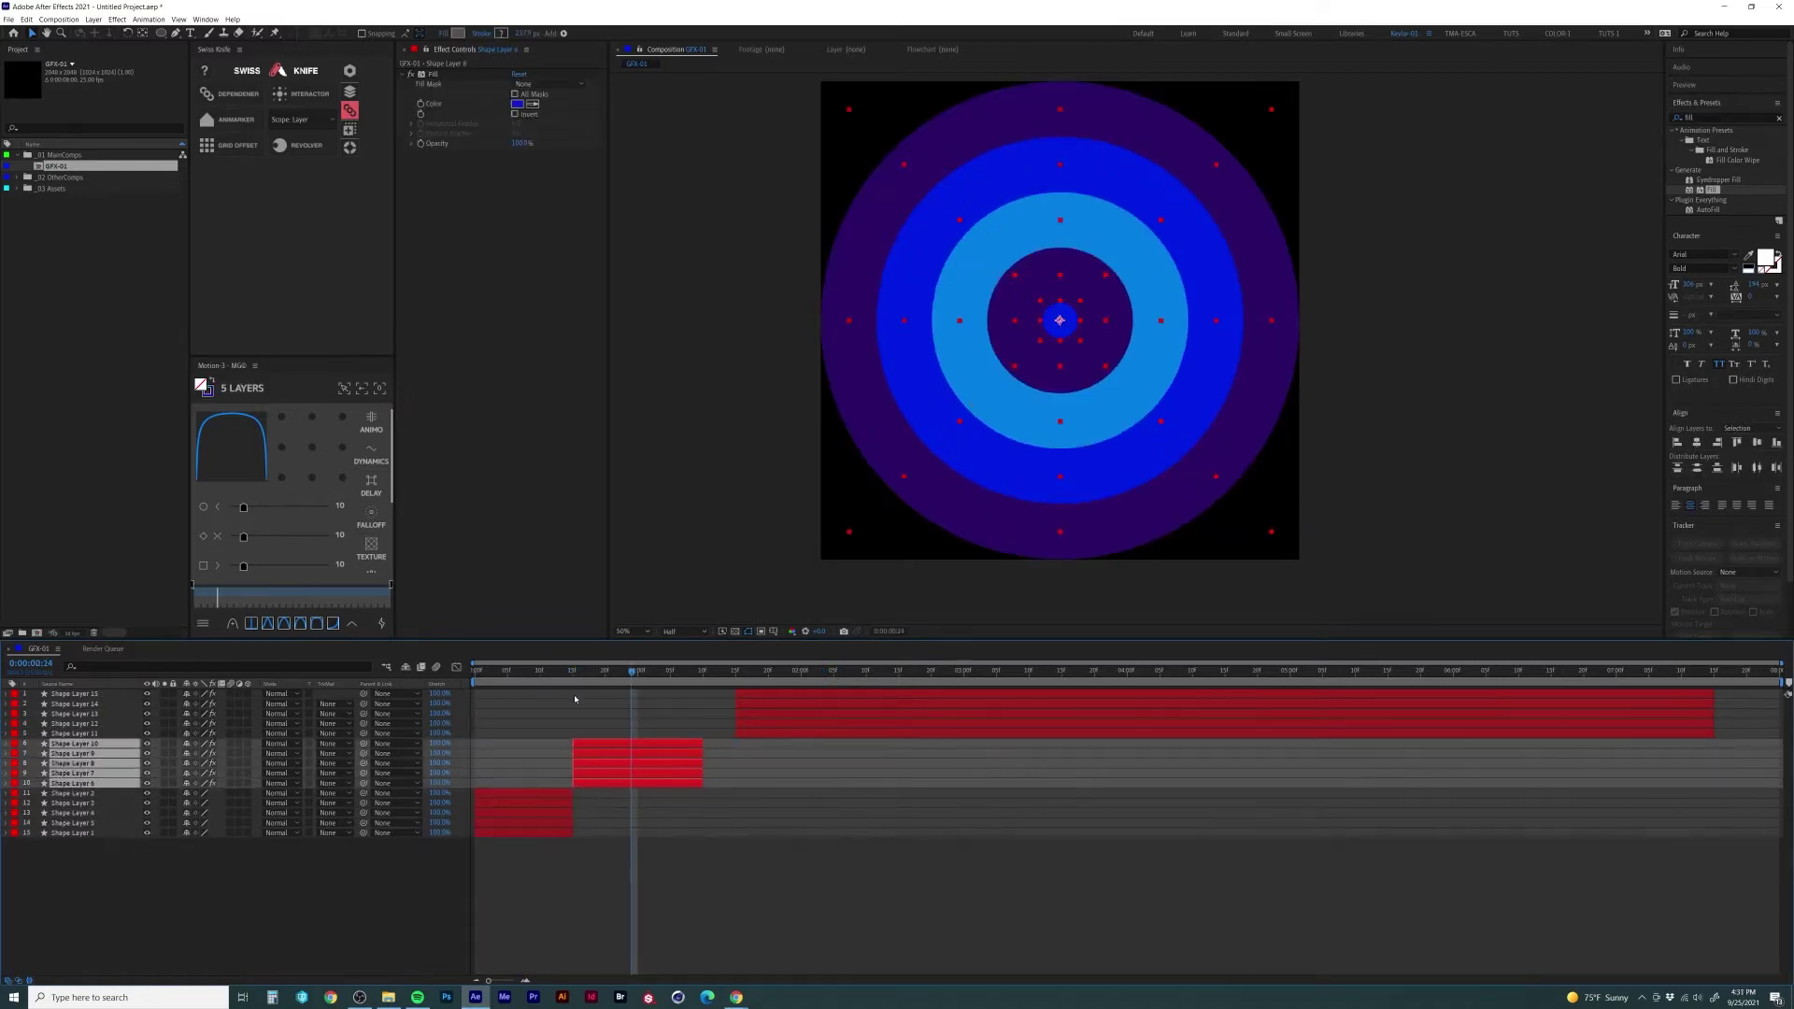
Step: Trim the five layers of the second ring set to a length of 15 frames
key("Page_Down")
key("Page_Down")
key("Page_Down")
key("Page_Down")
key("Page_Down")
key("alt+bracketright")
Step: Slide the five layers of the third ring set back to start where the second set ends
key("shift+Page_Down")
left_click(748, 732)
left_click(750, 695, "shift")
left_click_drag(777, 727, 714, 729)
Step: Split the third ring set at 0:00:01:20 and gather the new parts at the top of the layer stack
key("Page_Down")
key("Page_Down")
key("Page_Down")
key("Page_Down")
key("Page_Down")
key("Page_Down")
key("ctrl+d")
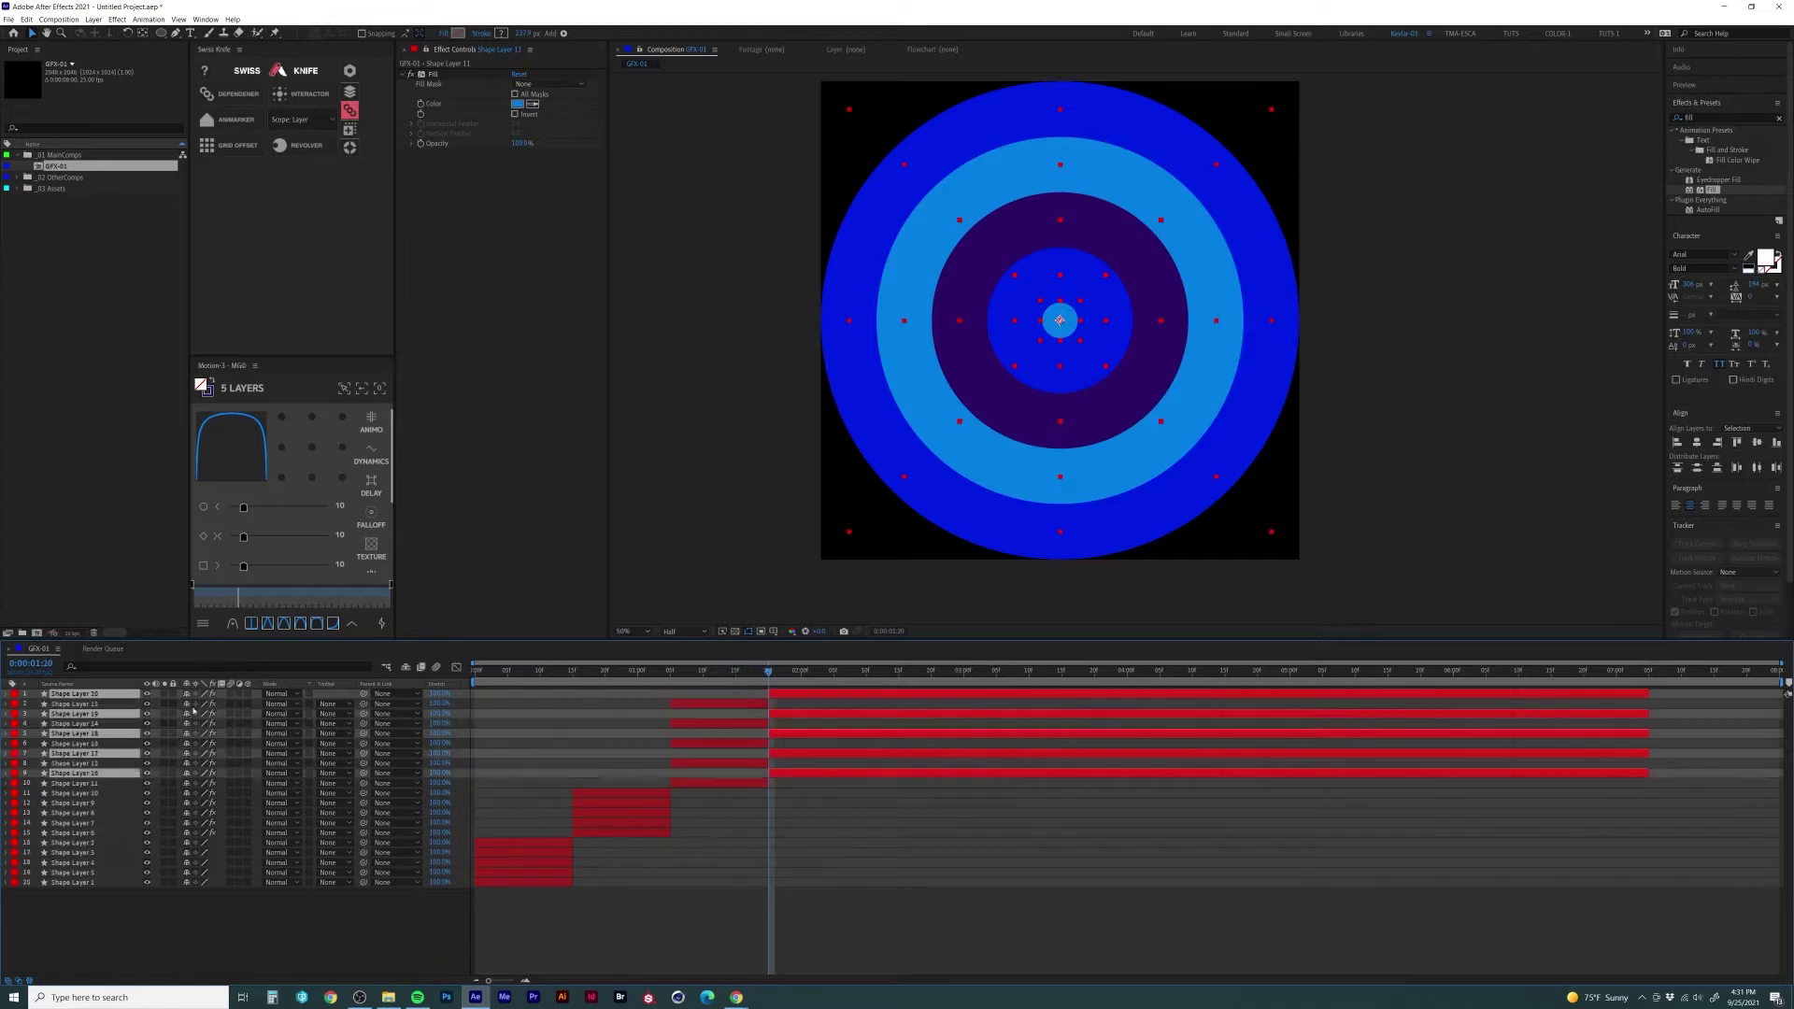
key("bracketleft")
Step: End the work area at 0:00:01:19 and delete the five leftover ring layers that start after it
left_click_drag(768, 671, 755, 742)
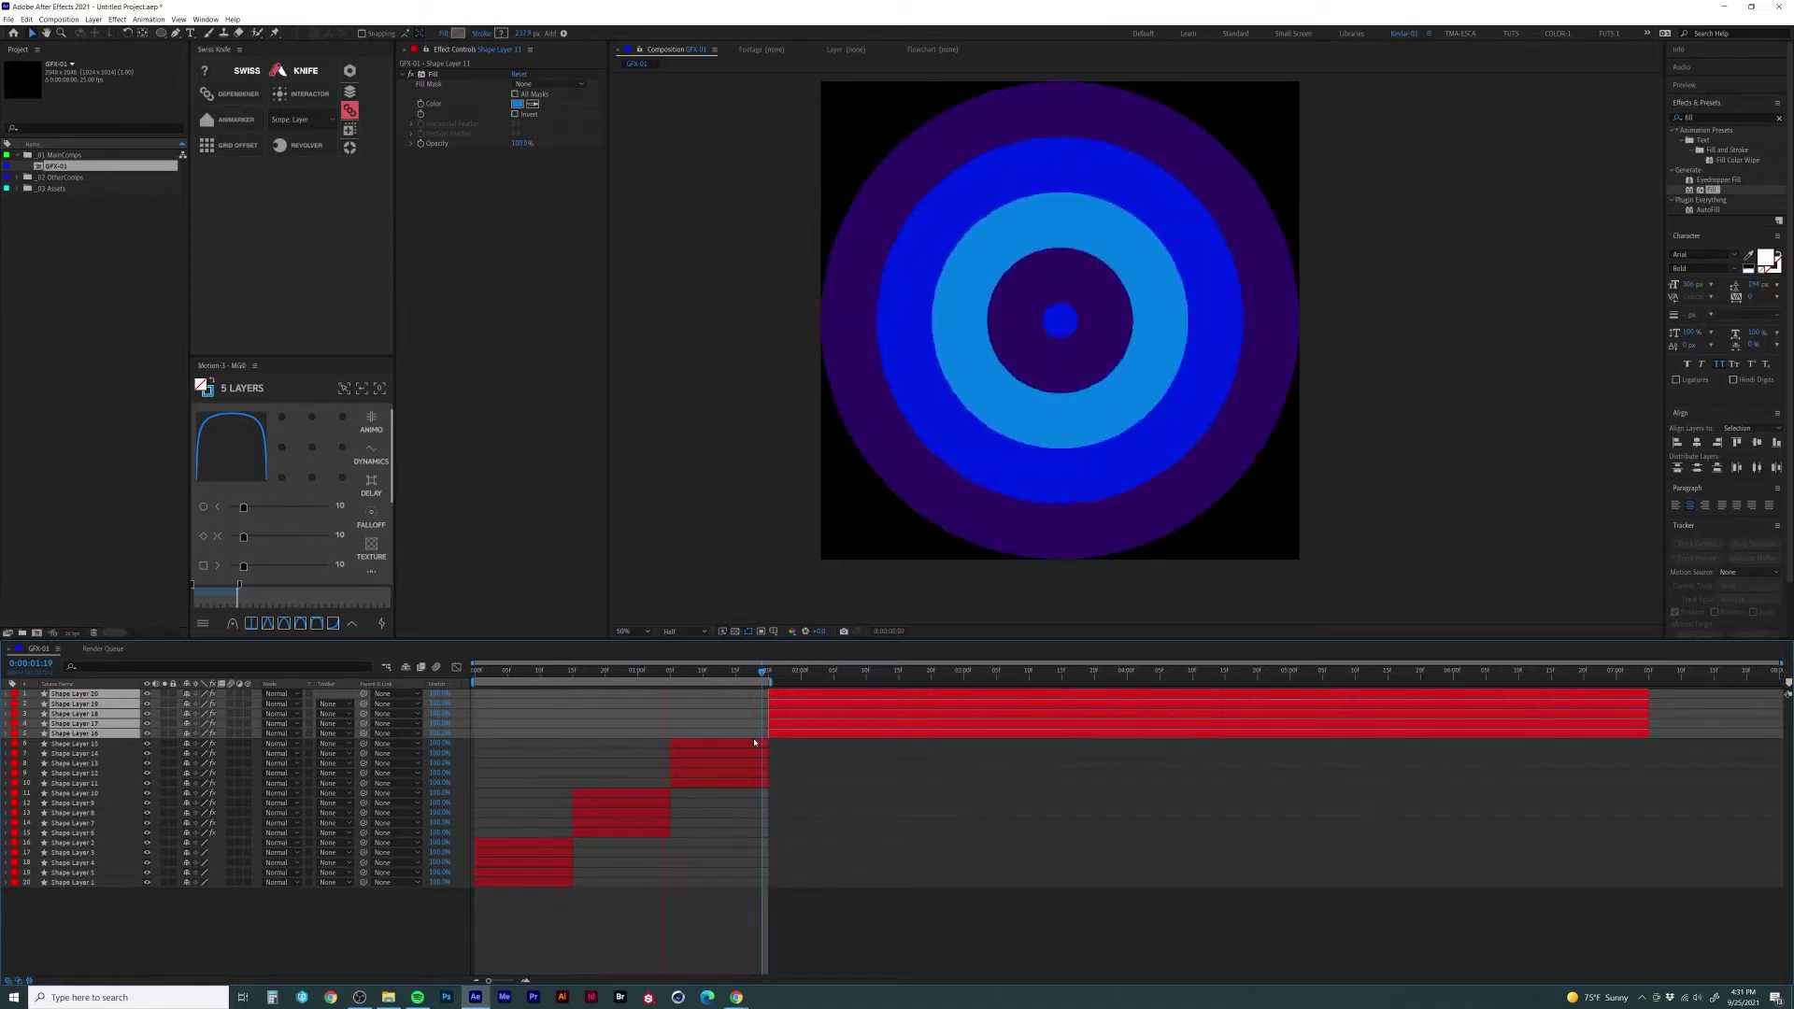
left_click_drag(801, 901, 796, 702)
key("Delete")
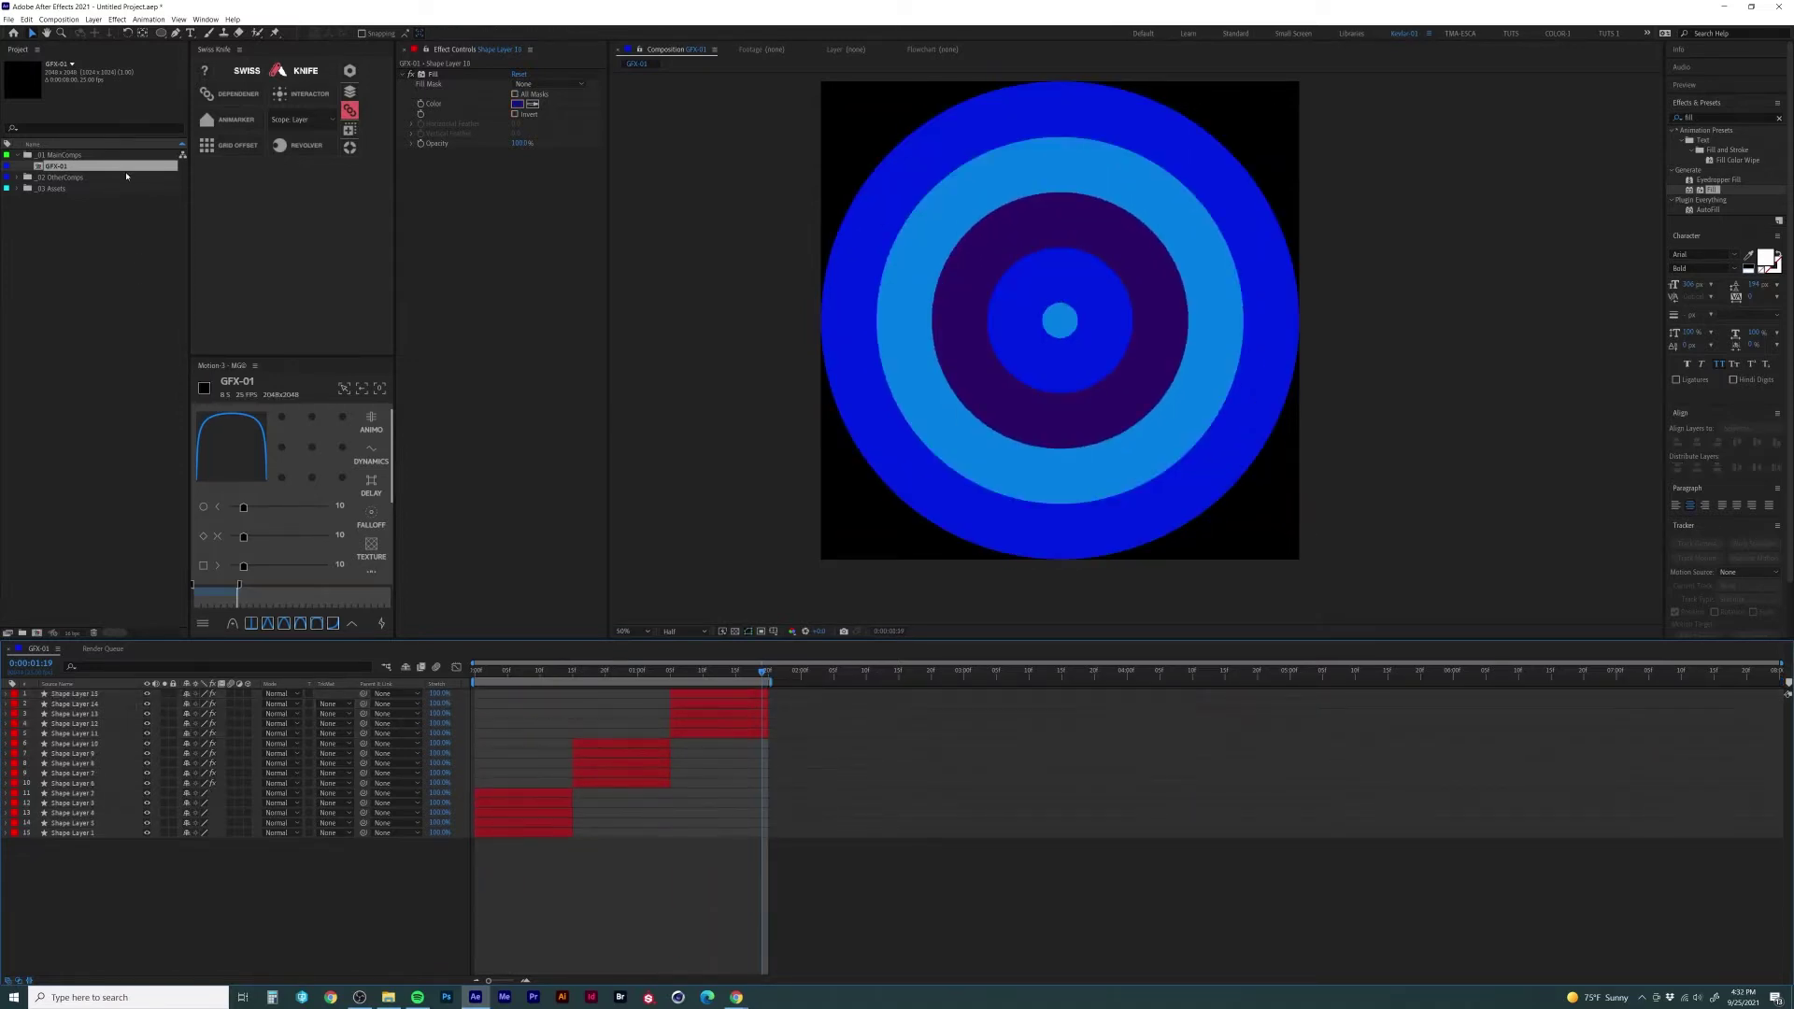
Step: Duplicate the GFX-01 composition and open the copy
left_click(124, 167)
key("ctrl+d")
double_click(122, 177)
Step: Pre-compose all 15 ring layers in GFX-01 into a new composition named Loop
key("ctrl+a")
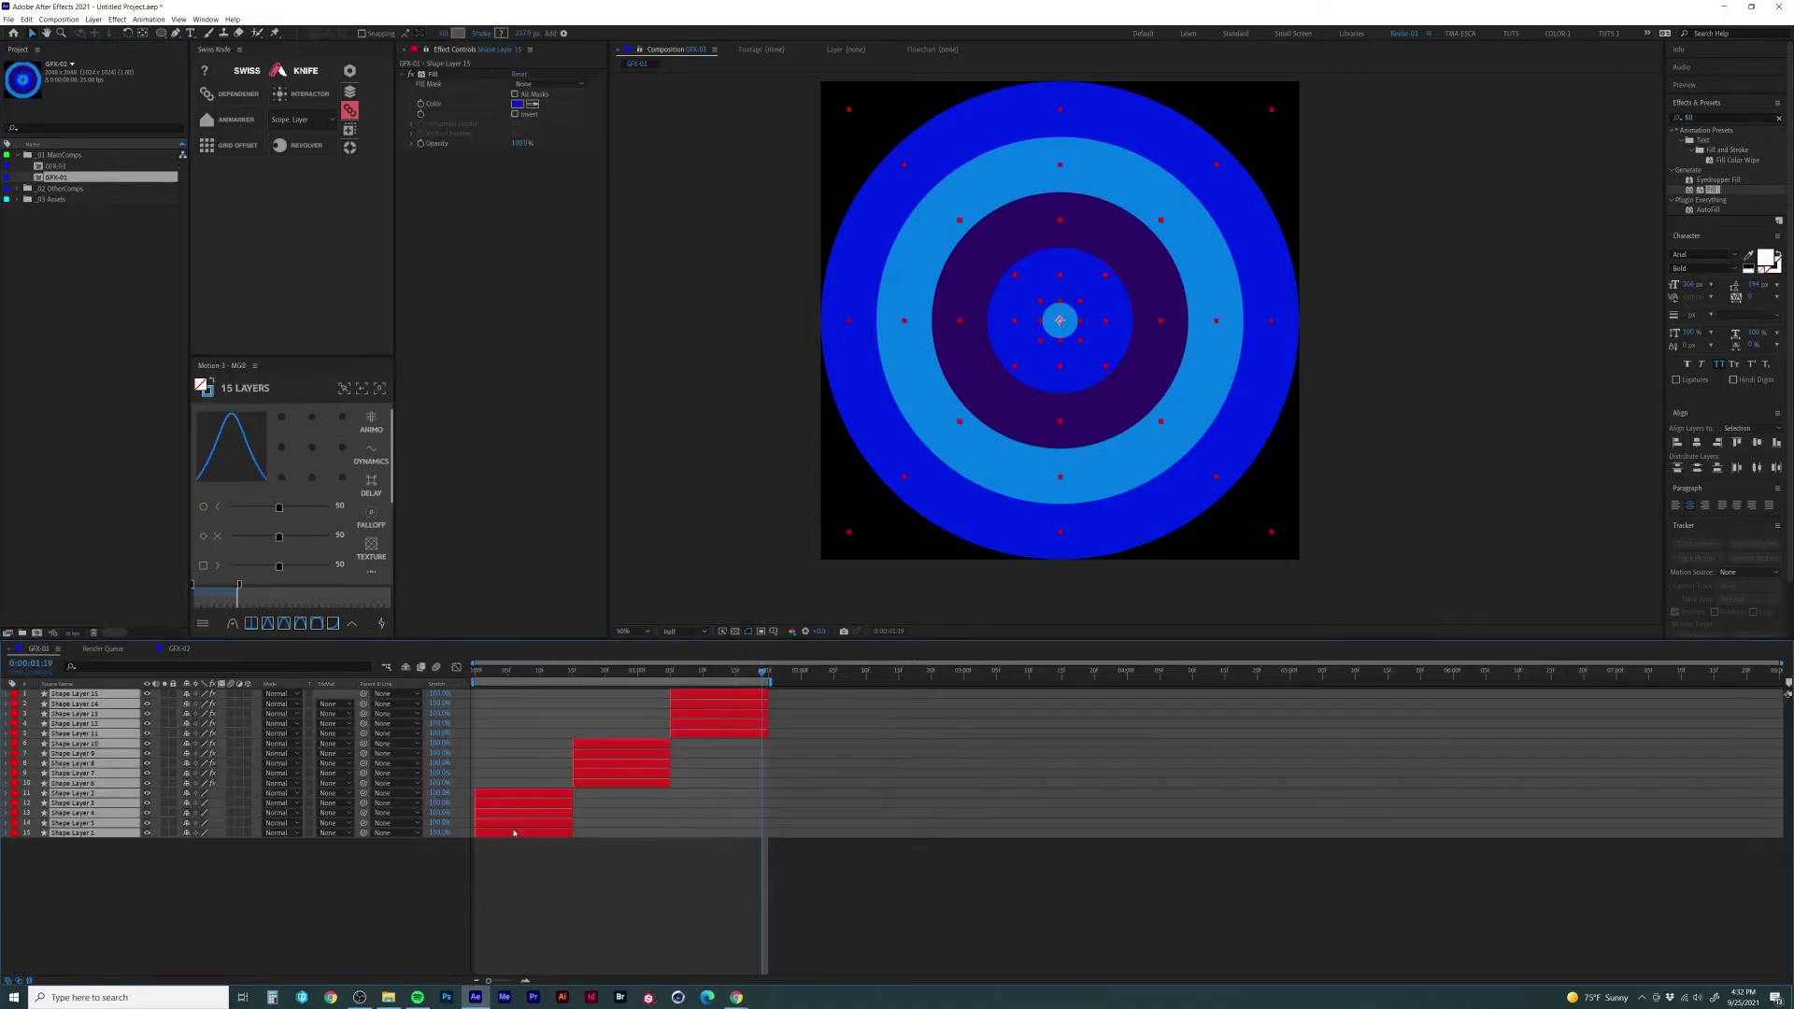
key("ctrl+shift+c")
type("Loop")
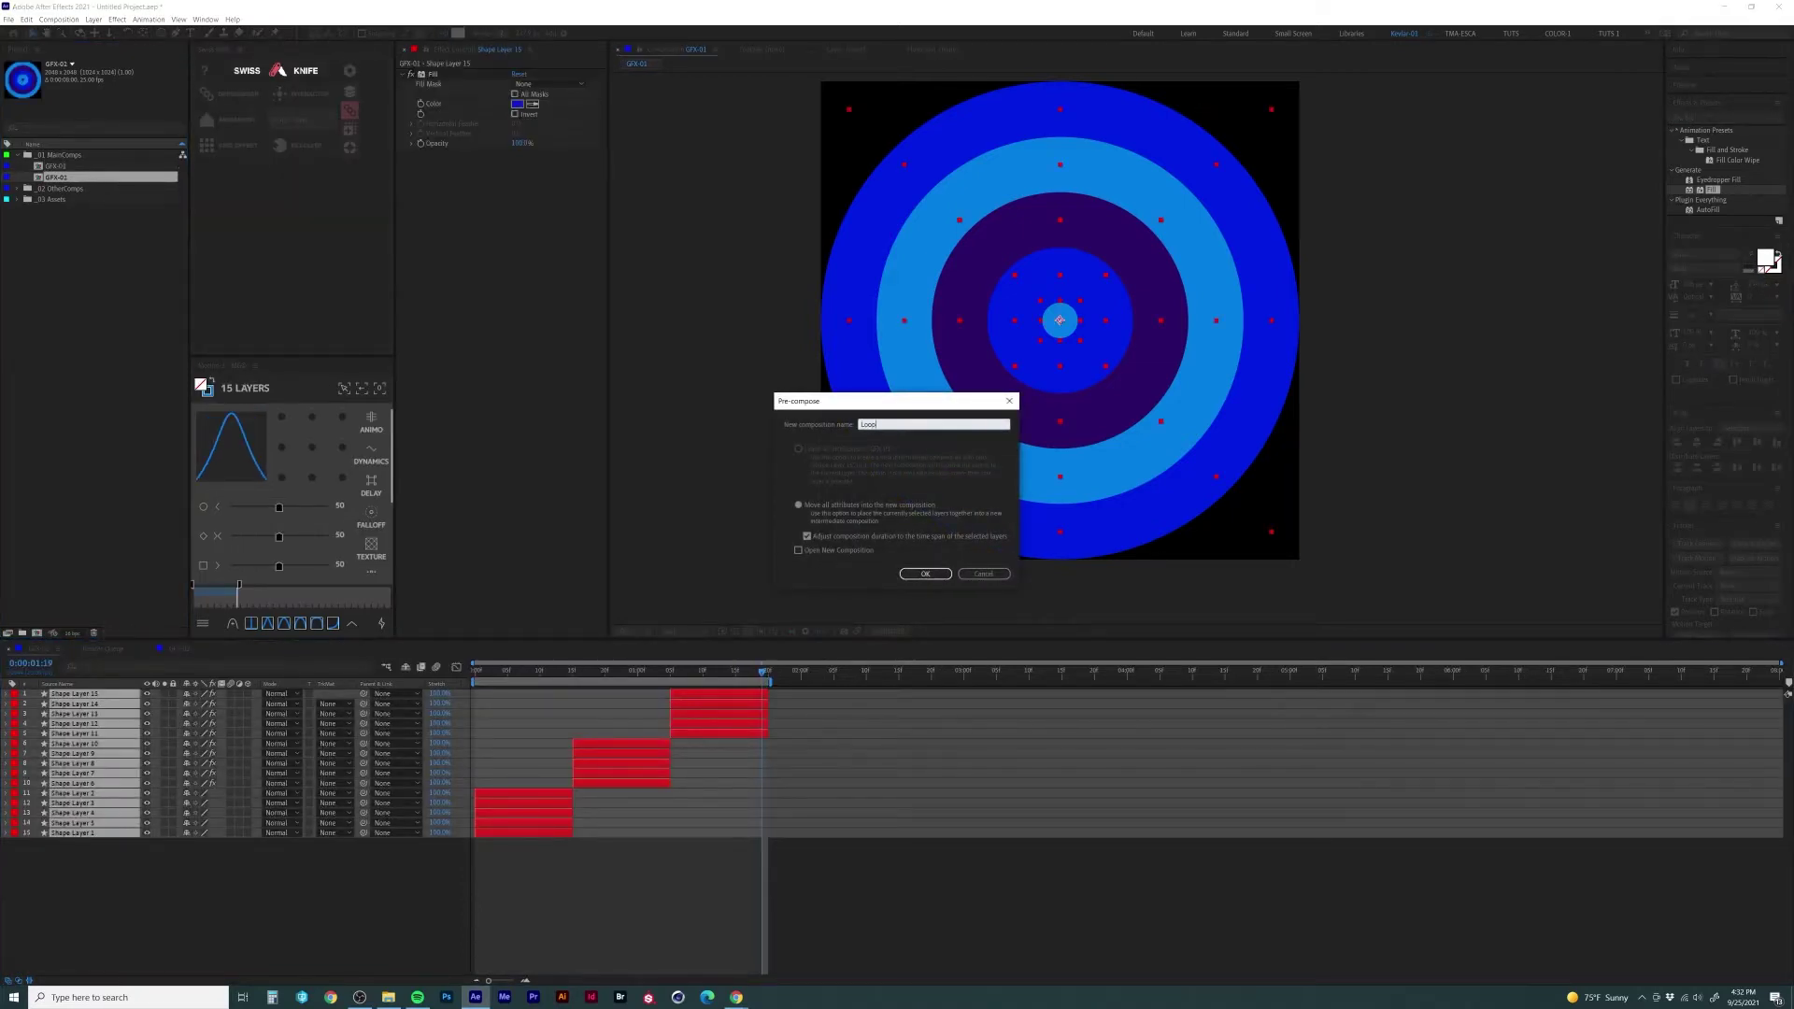
key("Return")
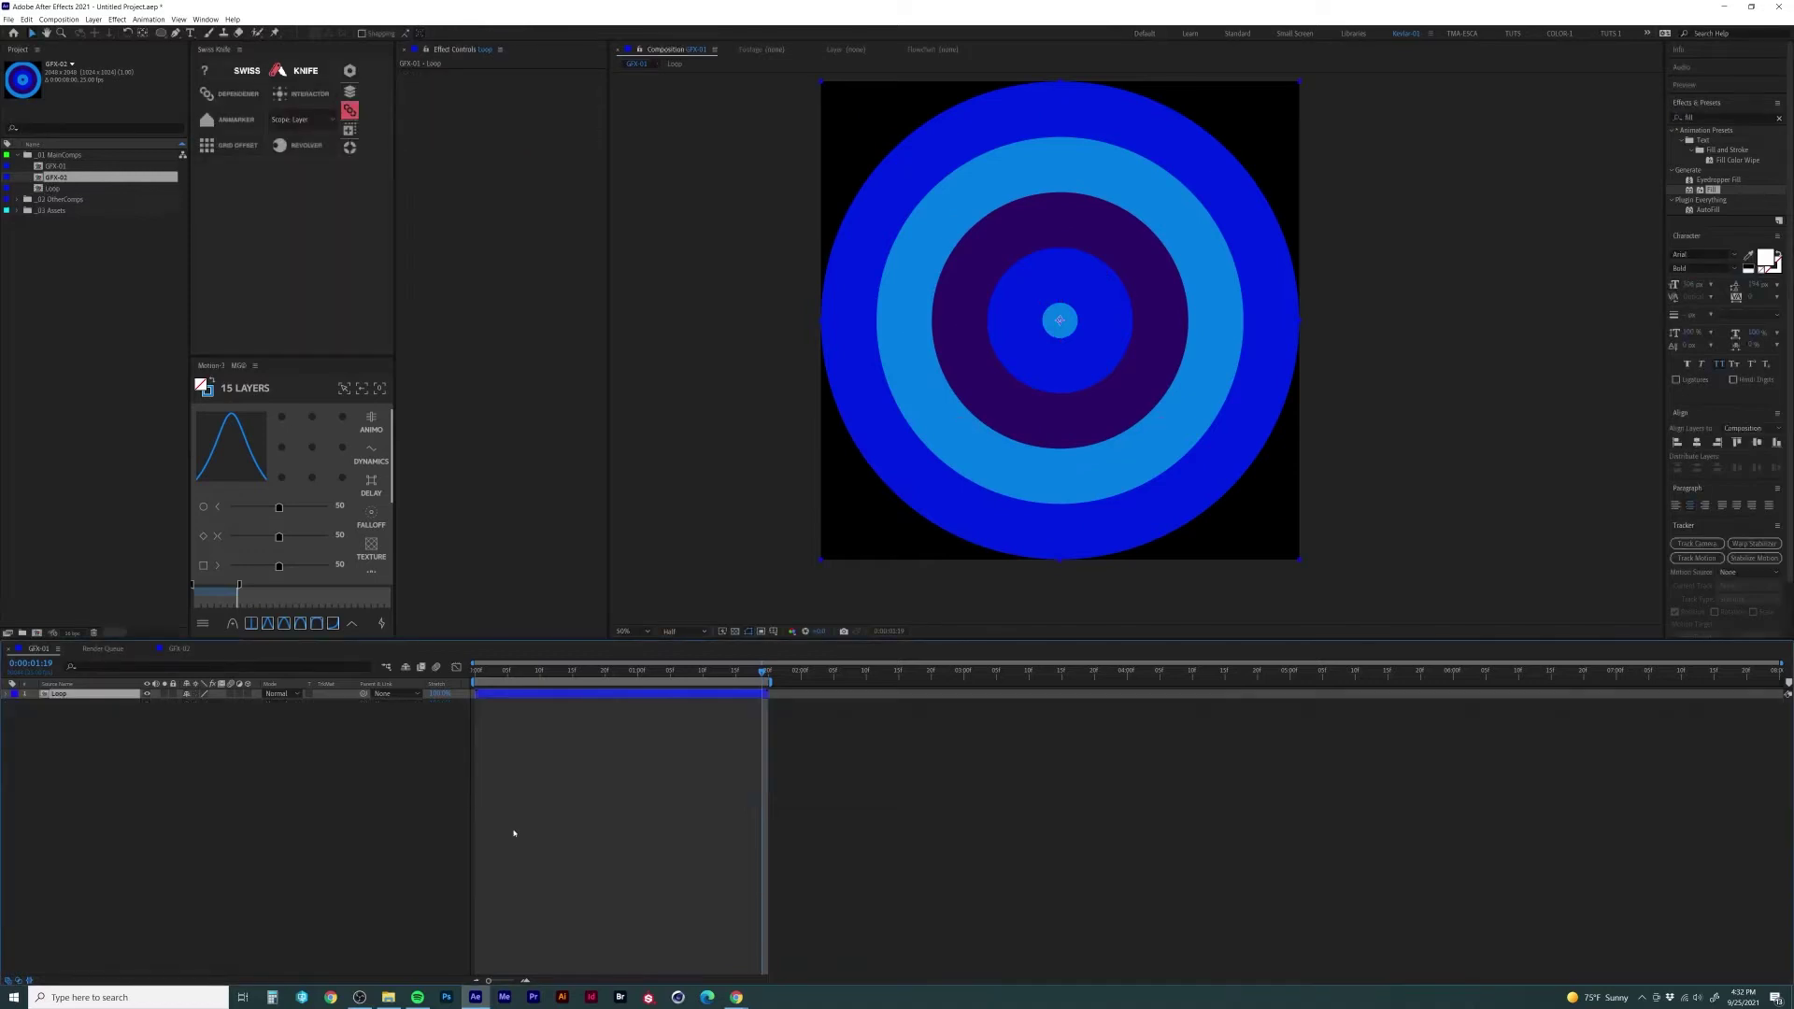
Step: Duplicate the Loop layer four times and place the copies end to end along the GFX-01 timeline
left_click_drag(501, 697, 1675, 705)
key("ctrl+d")
key("ctrl+d")
key("ctrl+d")
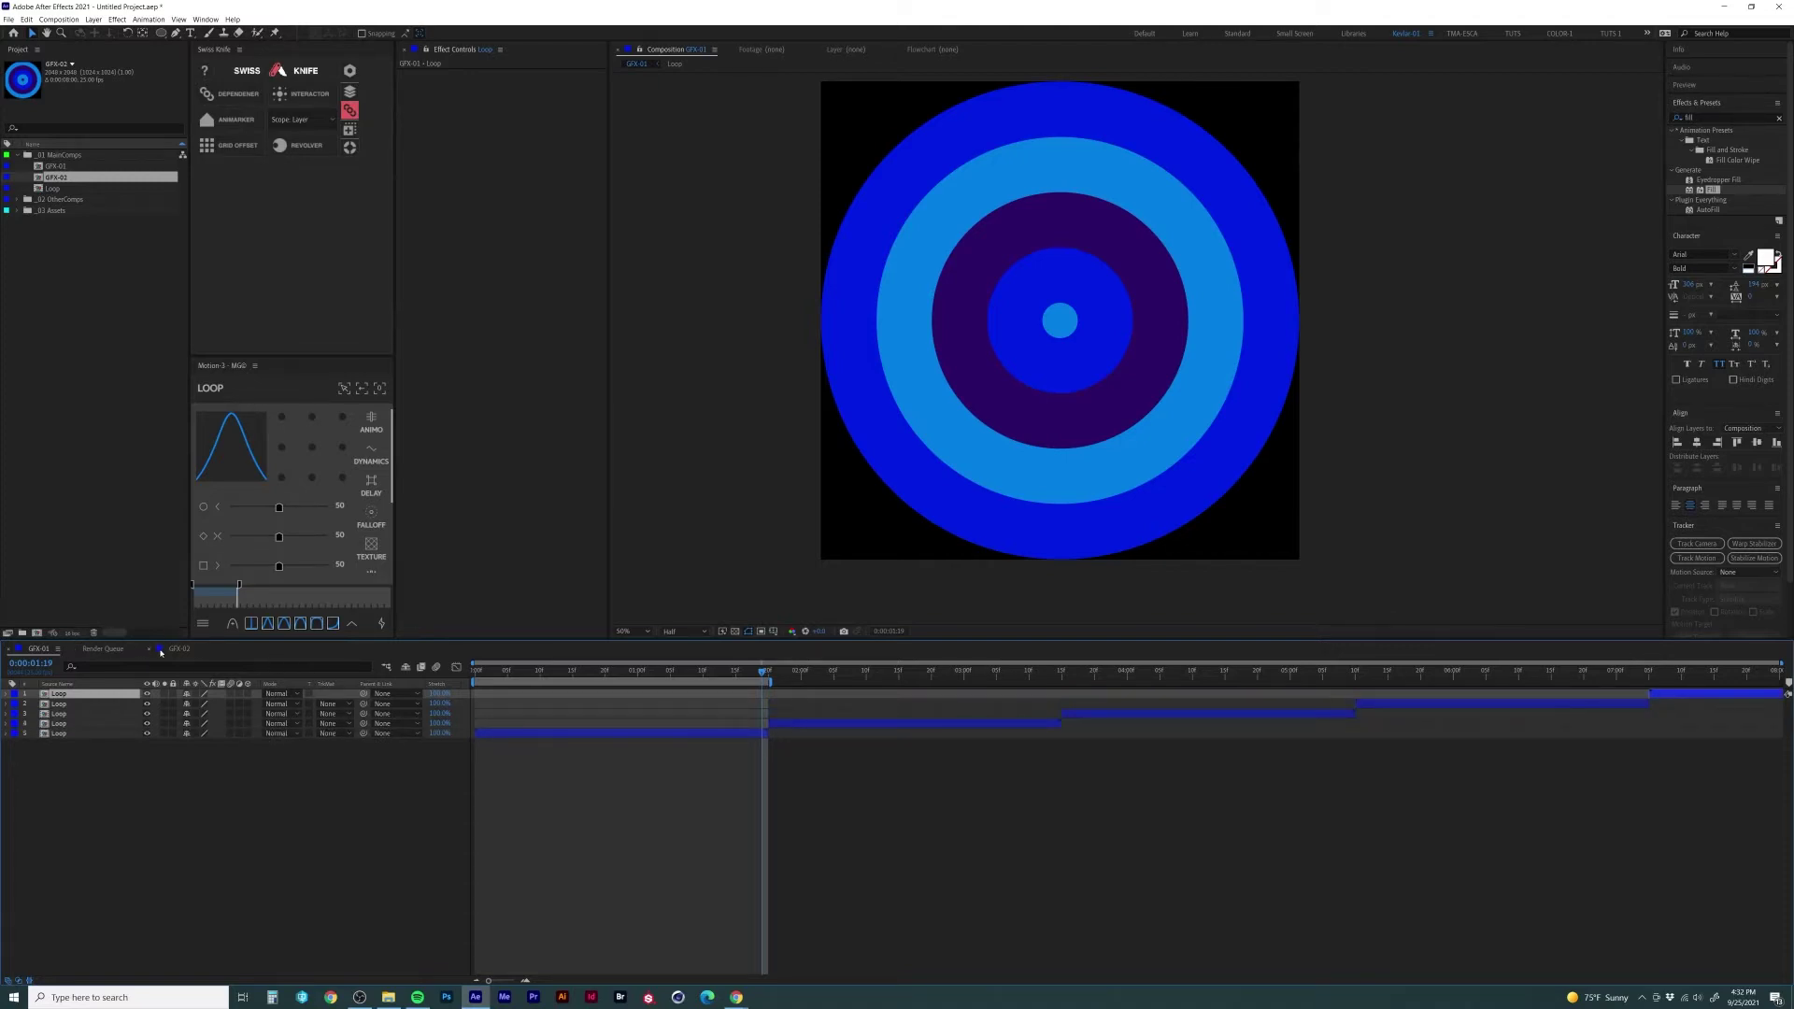
Step: Set the duration of the GFX-01 composition to 15 seconds
right_click(57, 651)
left_click(75, 717)
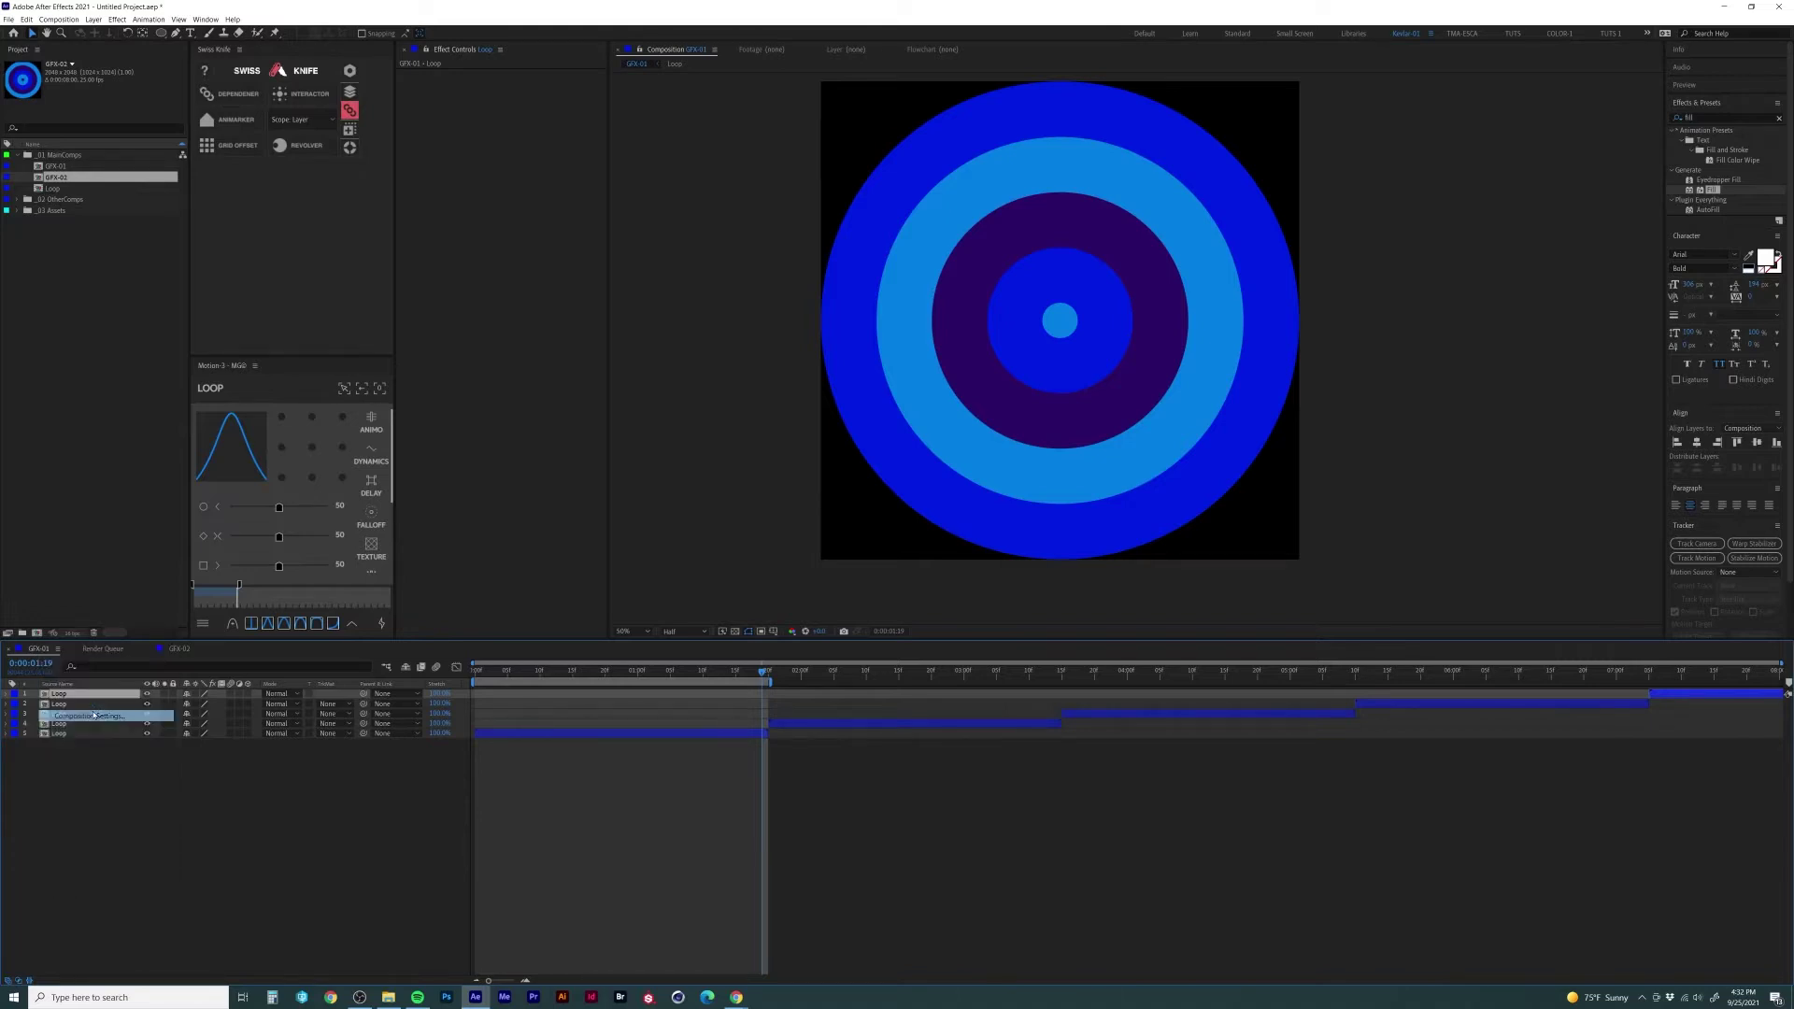
left_click(576, 544)
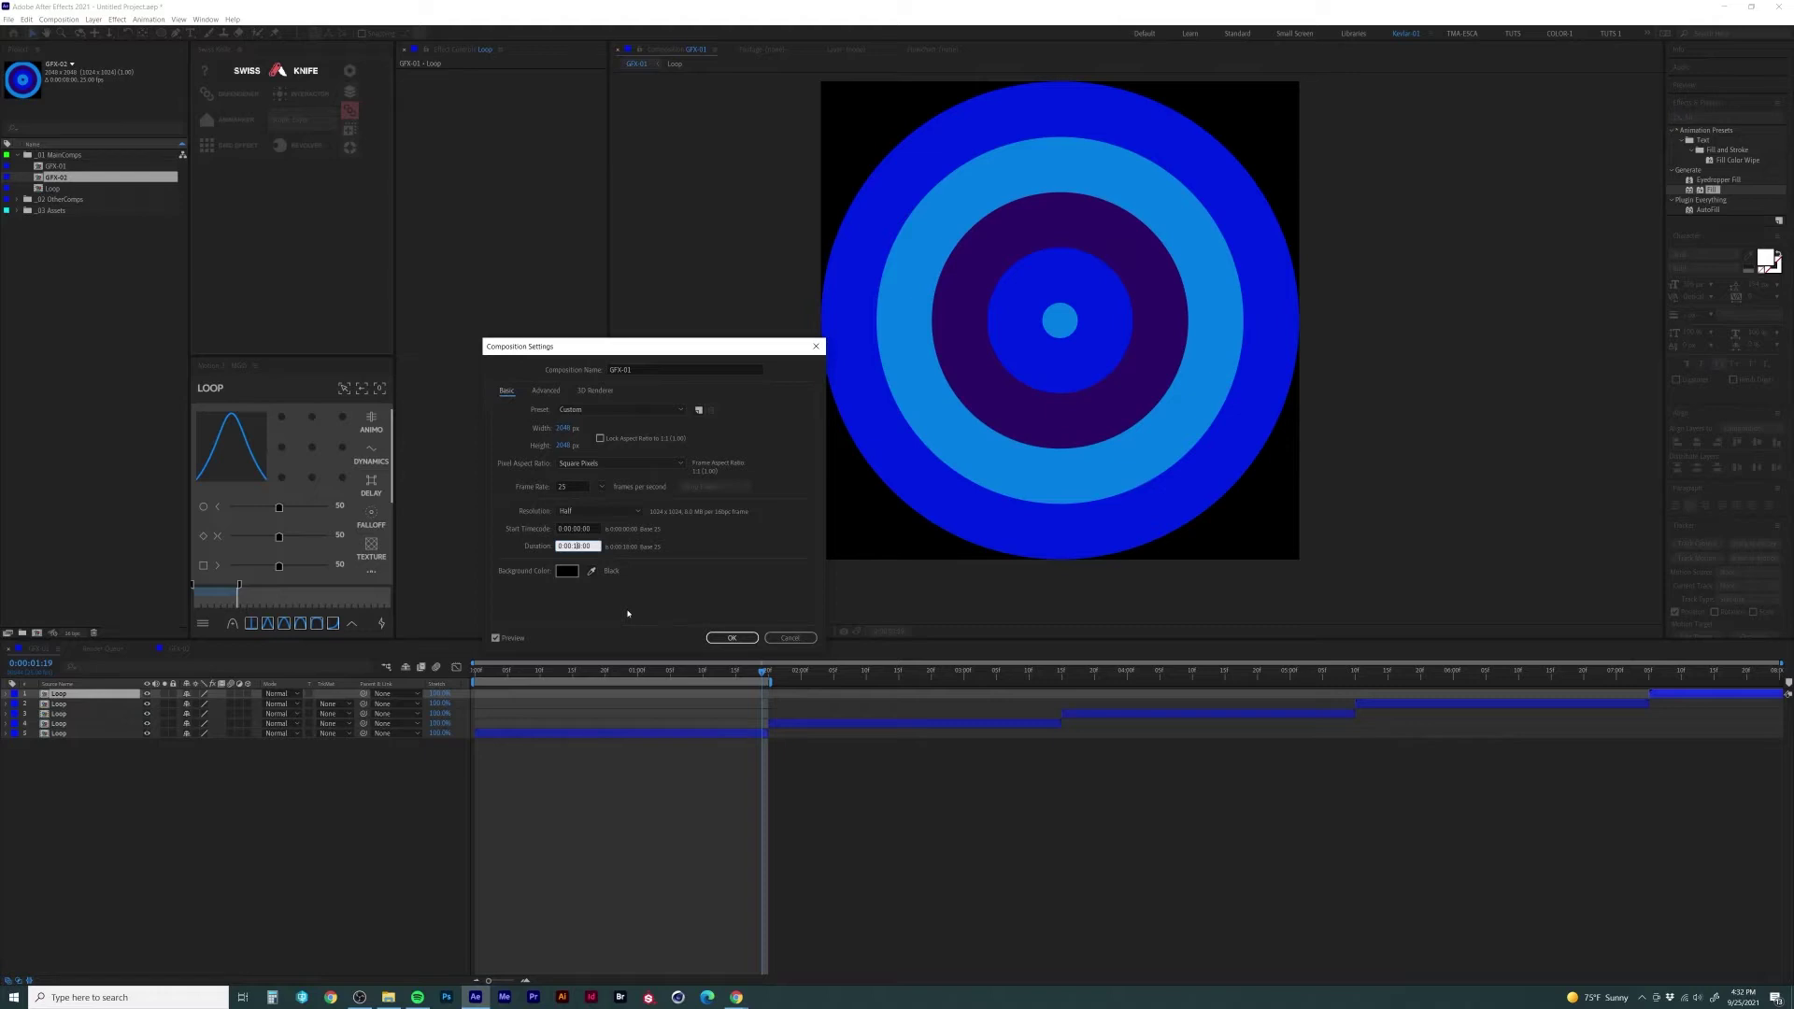
key("Return")
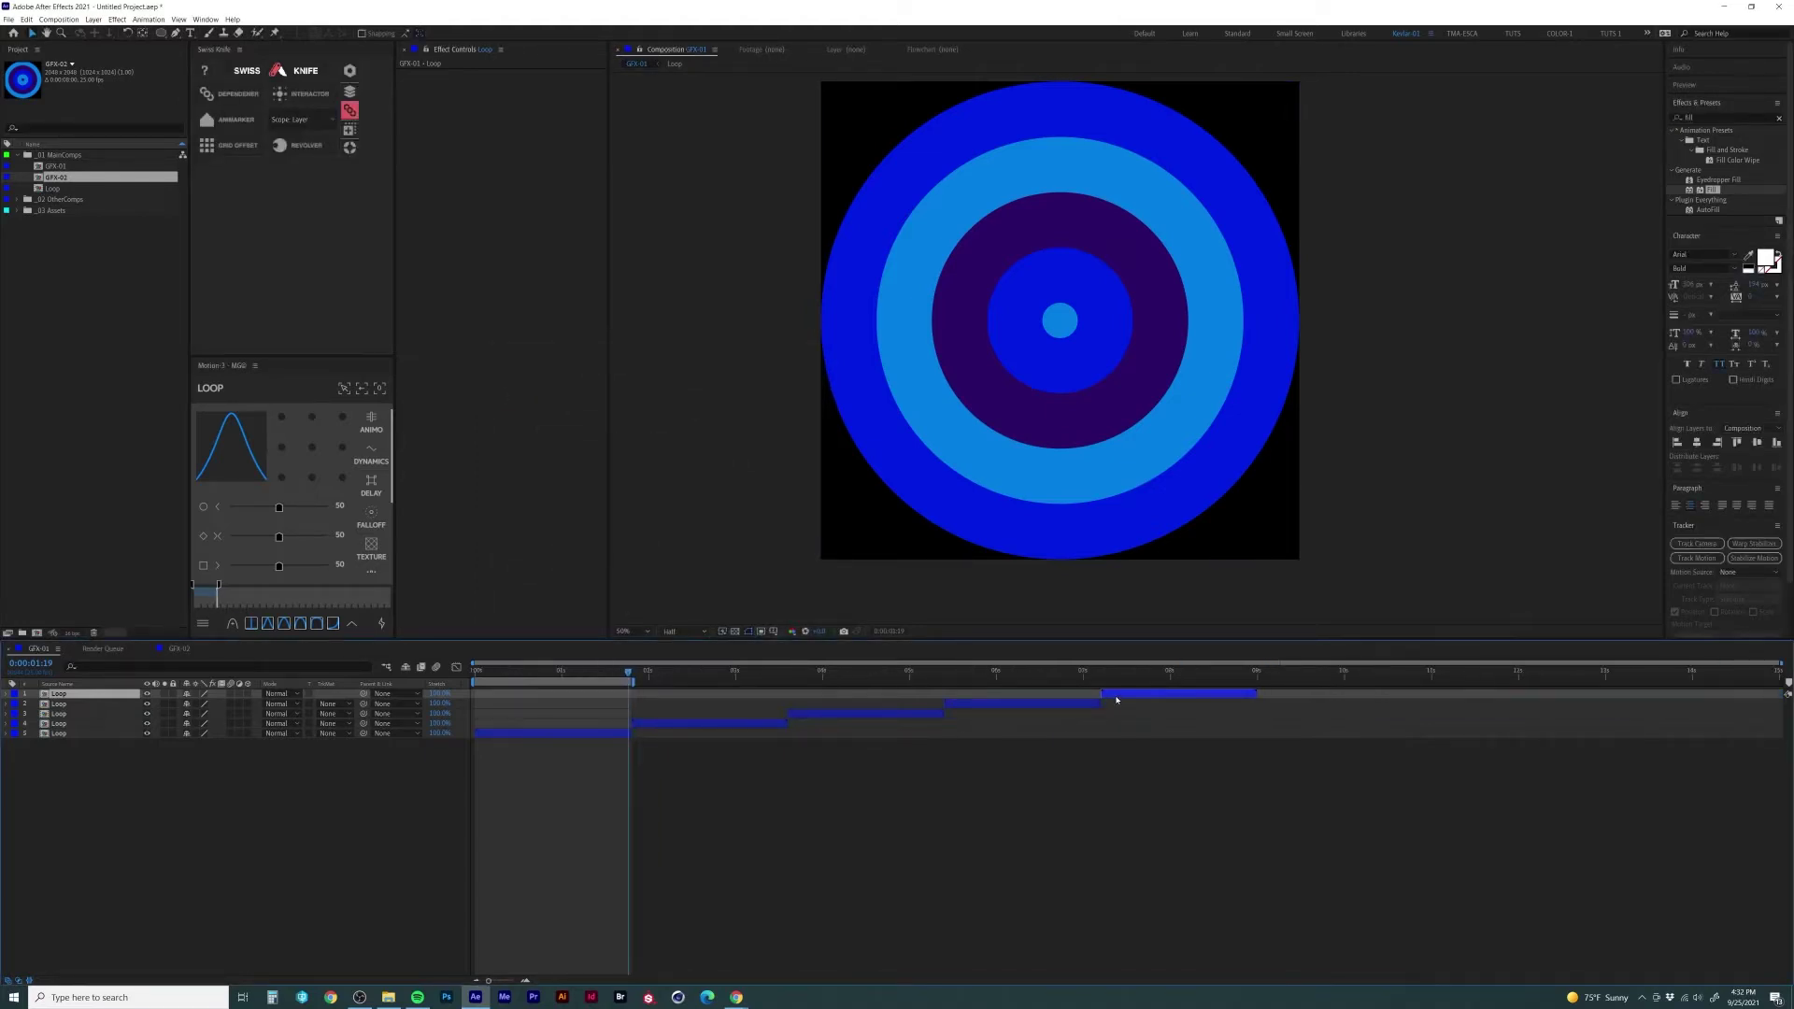
Step: Add four more copies of the Loop layer, placed end to end after the existing ones to fill the 15-second timeline
left_click(1098, 704, "shift")
left_click(927, 717, "shift")
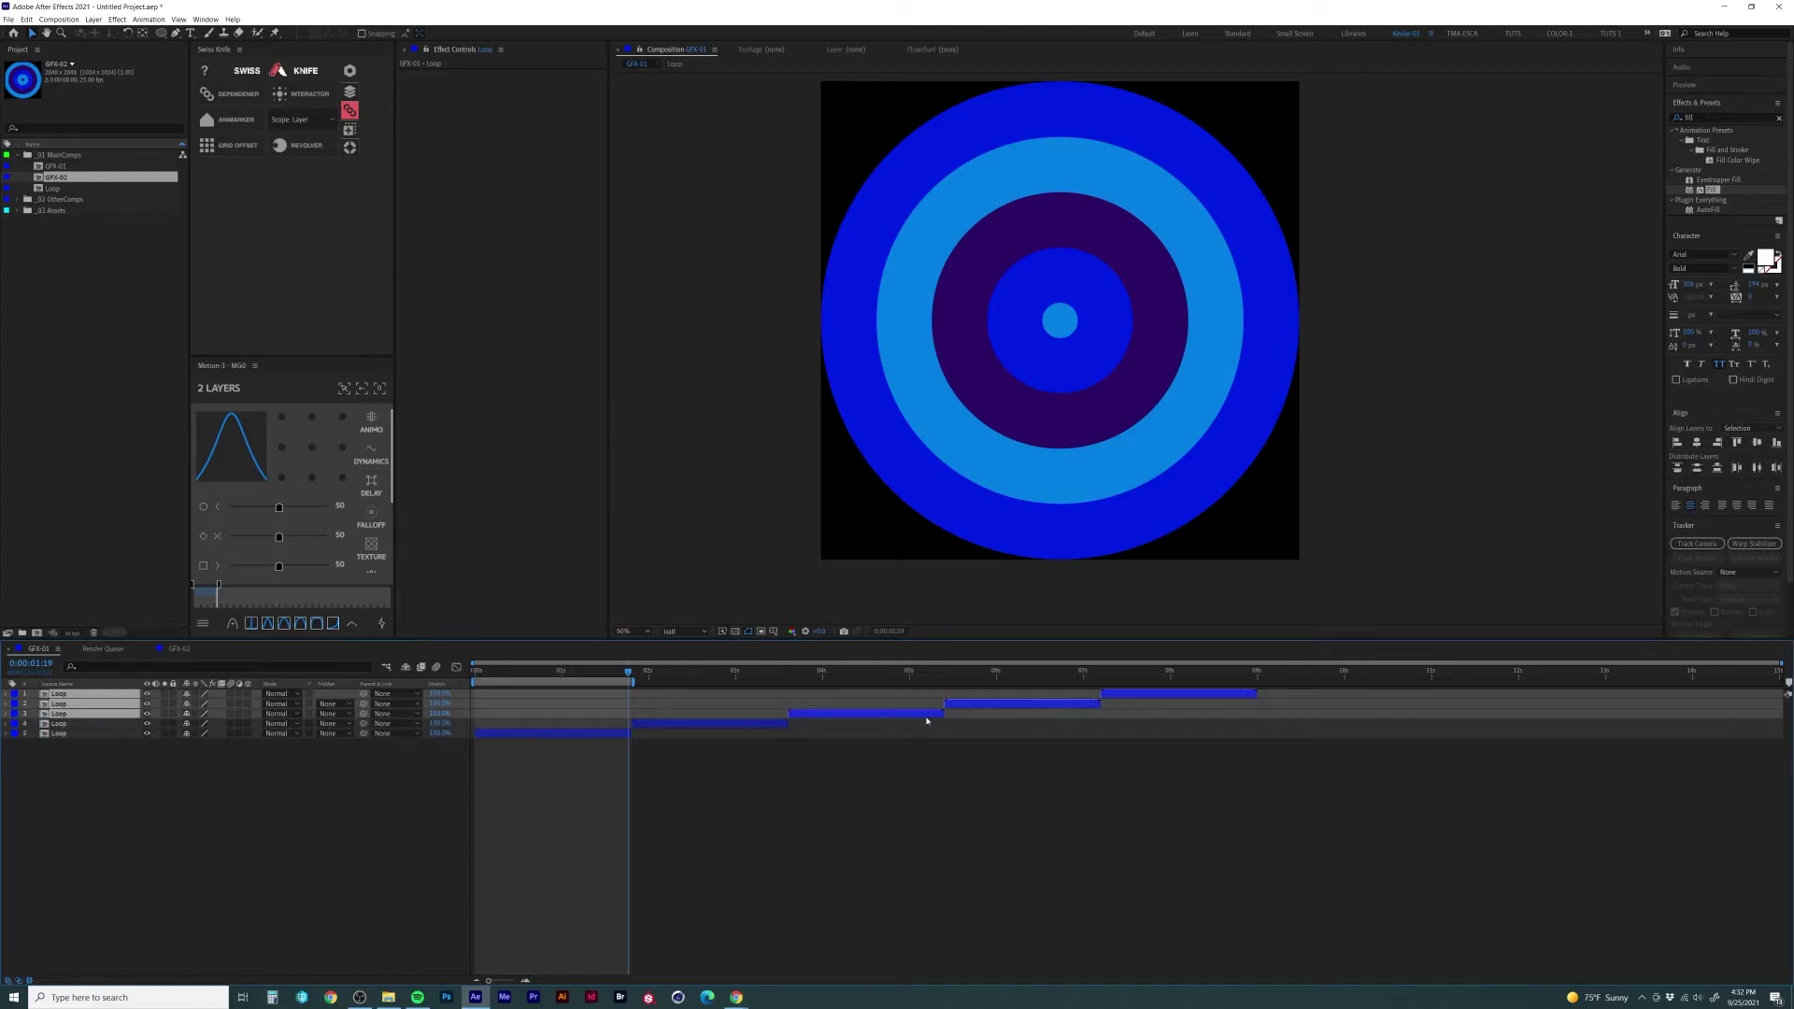
key("ctrl+d")
left_click_drag(821, 716, 1278, 740)
left_click(1585, 709)
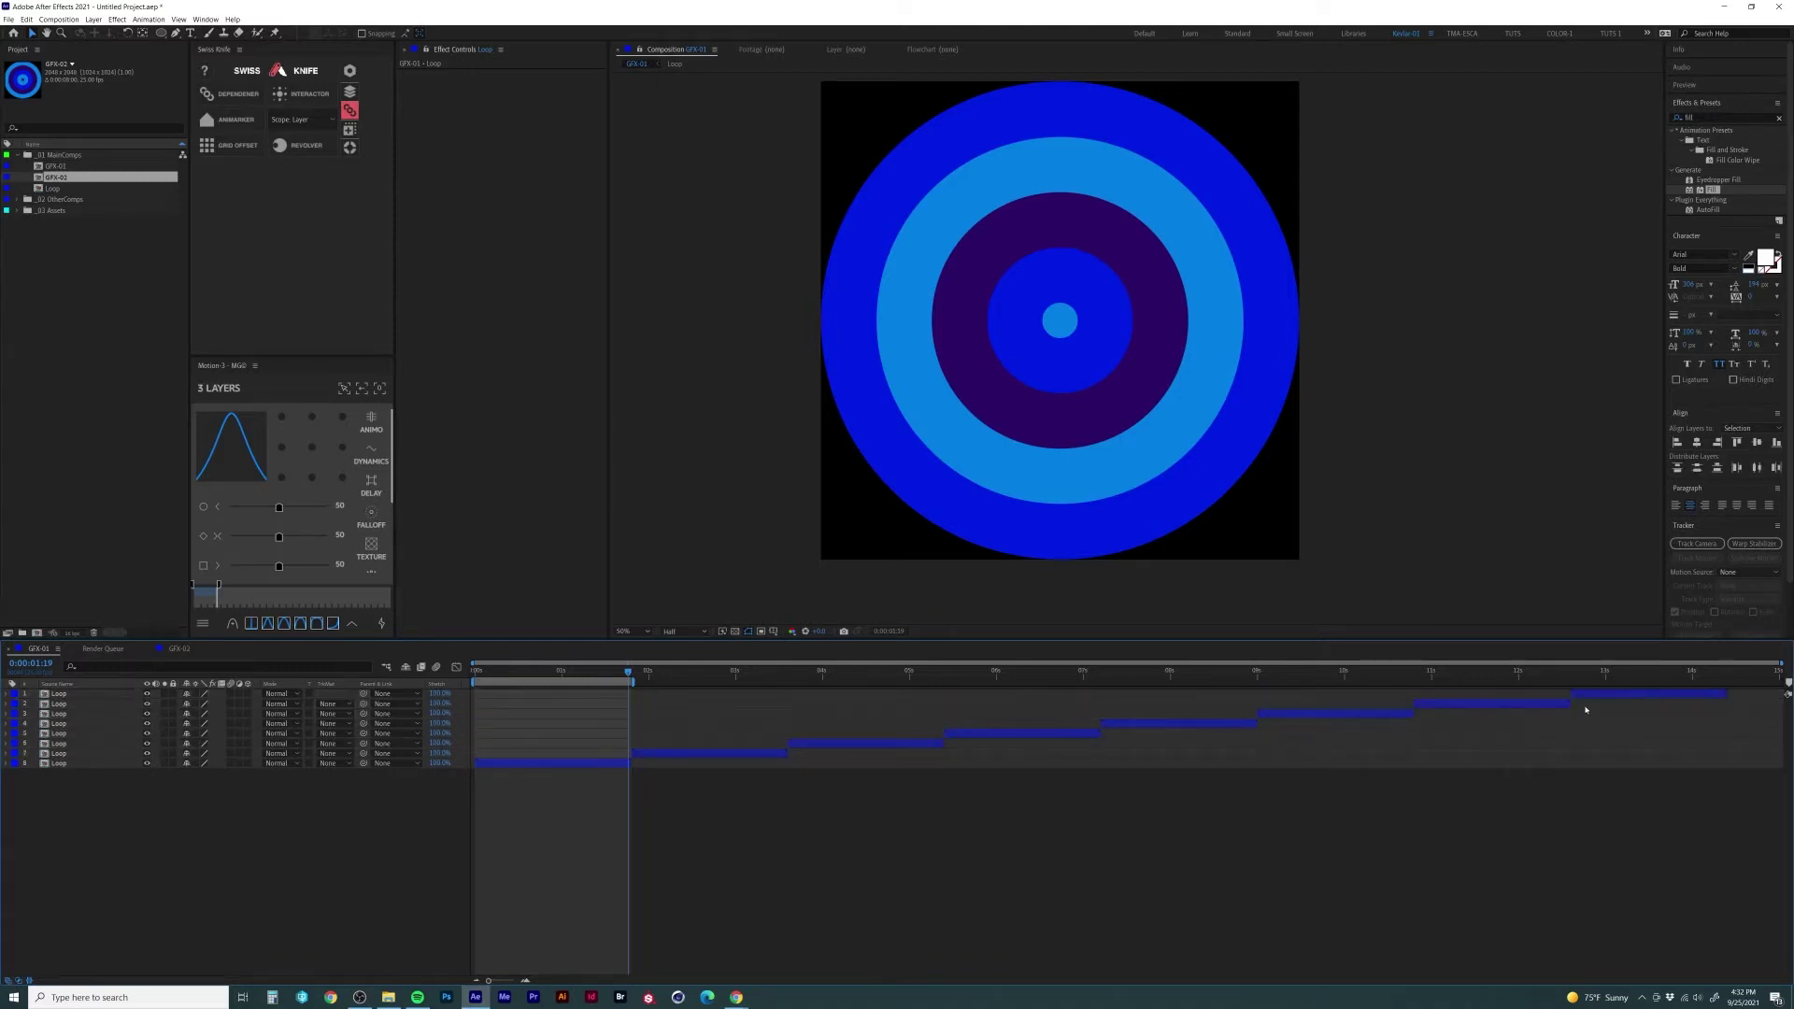
left_click(1594, 695)
key("ctrl+d")
left_click_drag(1594, 696, 1742, 692)
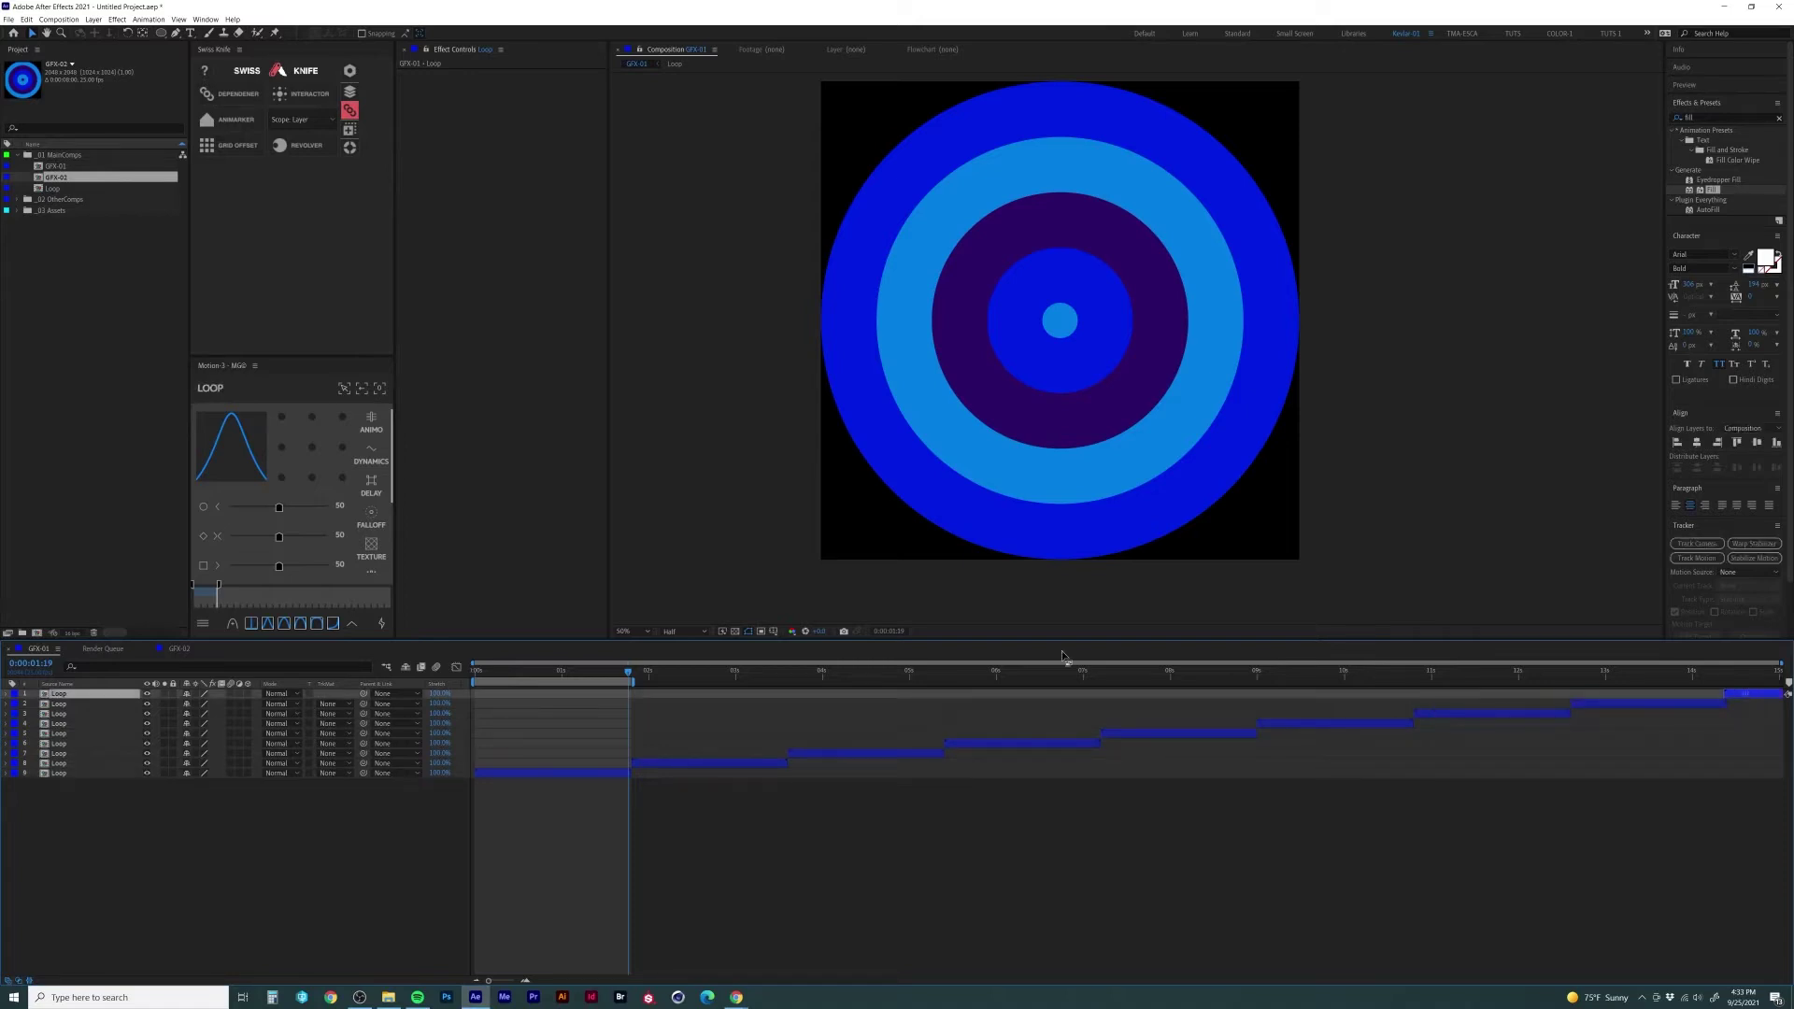
Step: Replace the outdated GFX-02 composition with a fresh duplicate of GFX-01 and open it
key("Delete")
key("Return")
left_click(67, 166)
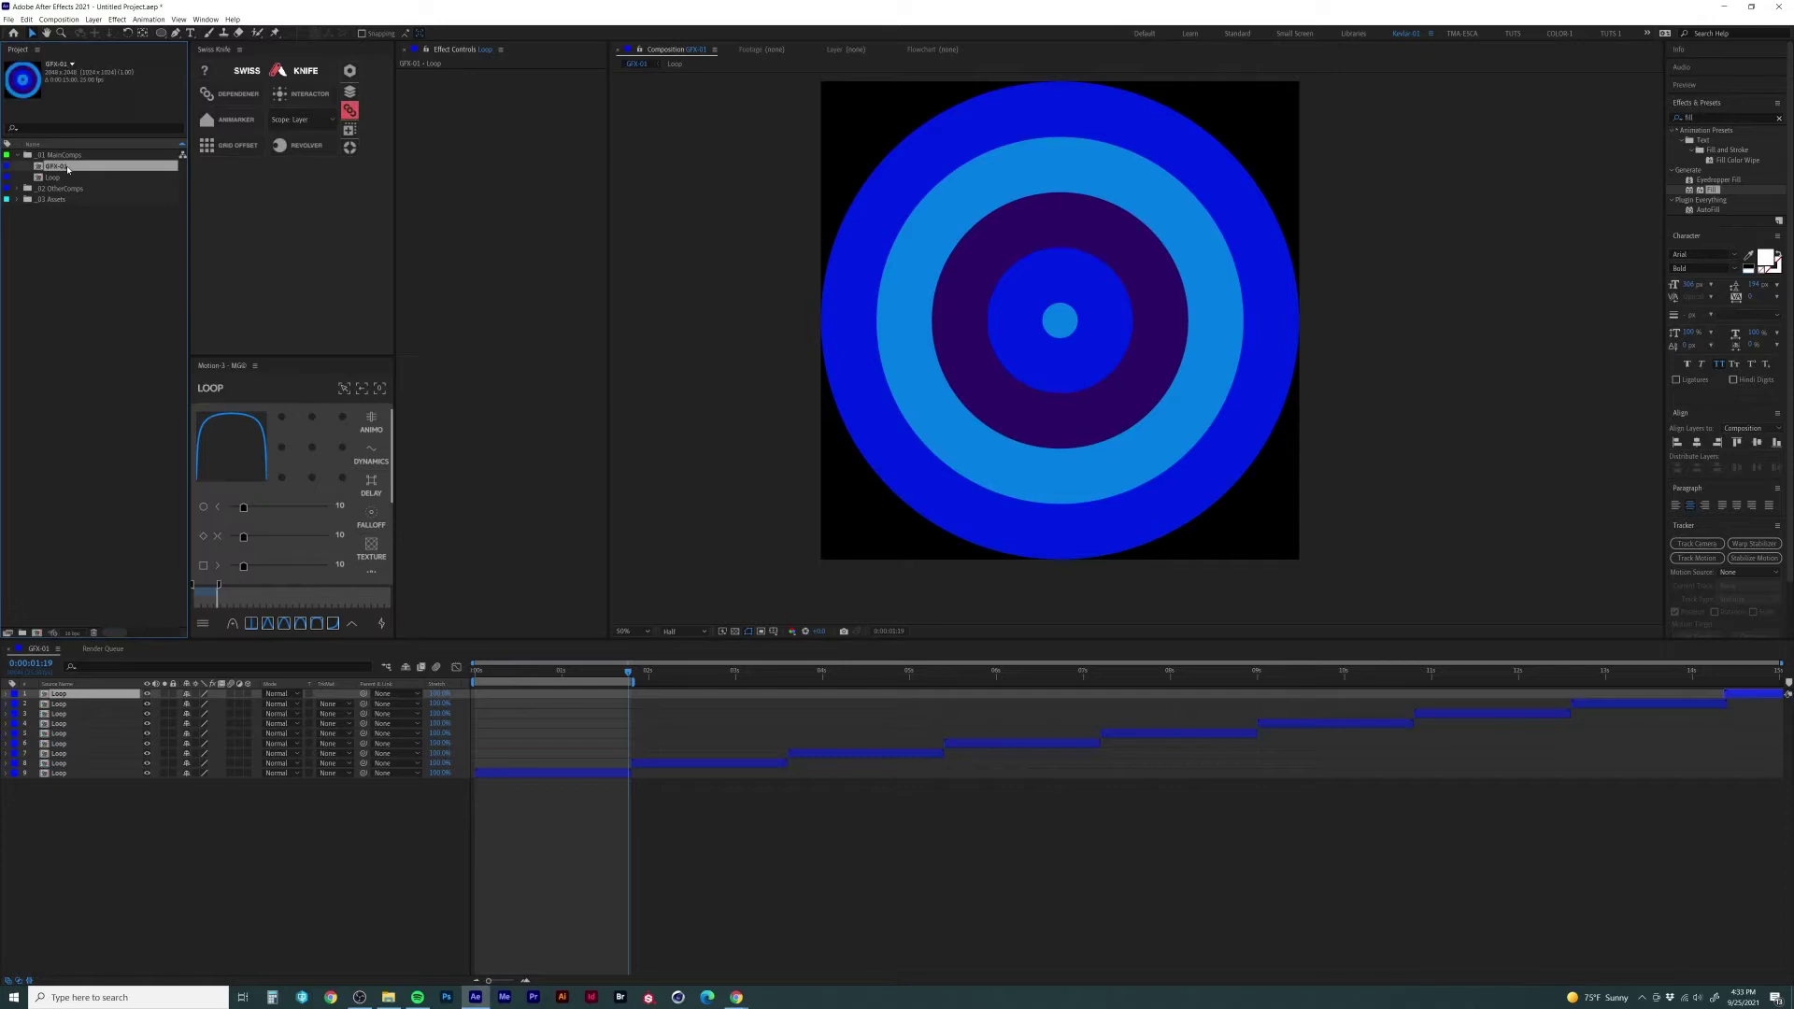
key("ctrl+d")
double_click(67, 177)
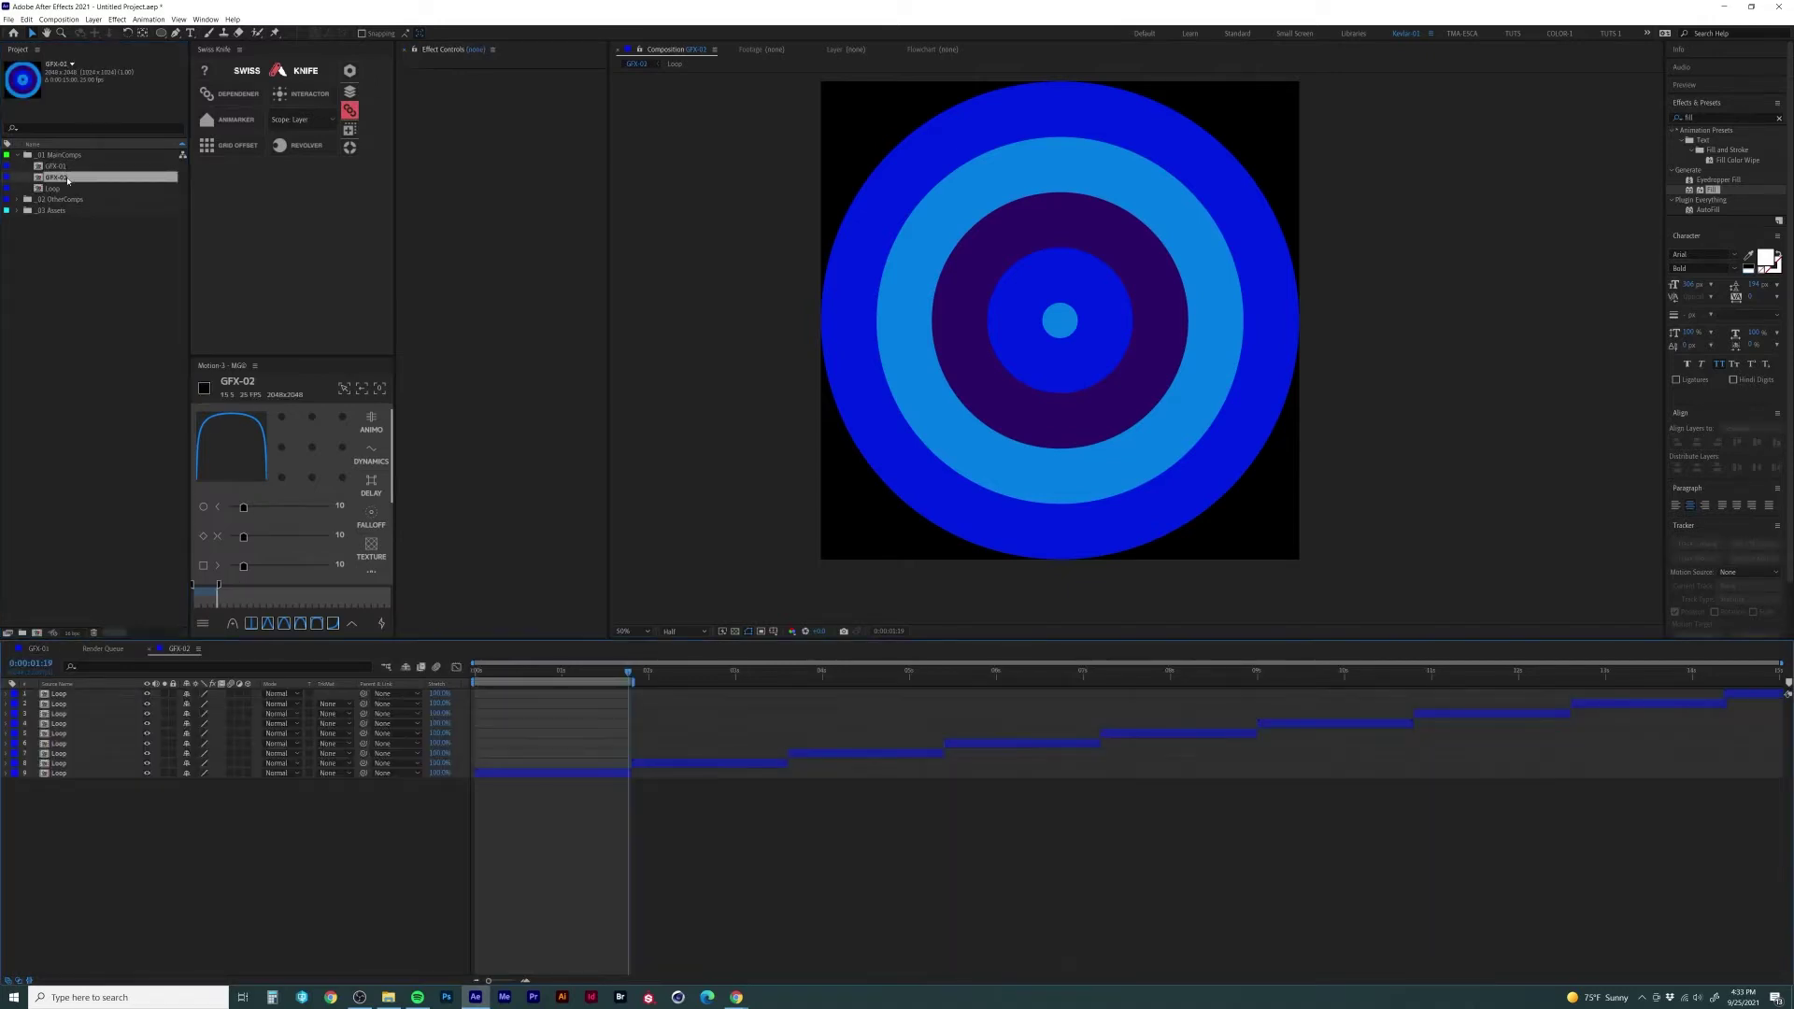
Step: Add a new adjustment layer above all the Loop layers in GFX-02
left_click(59, 764)
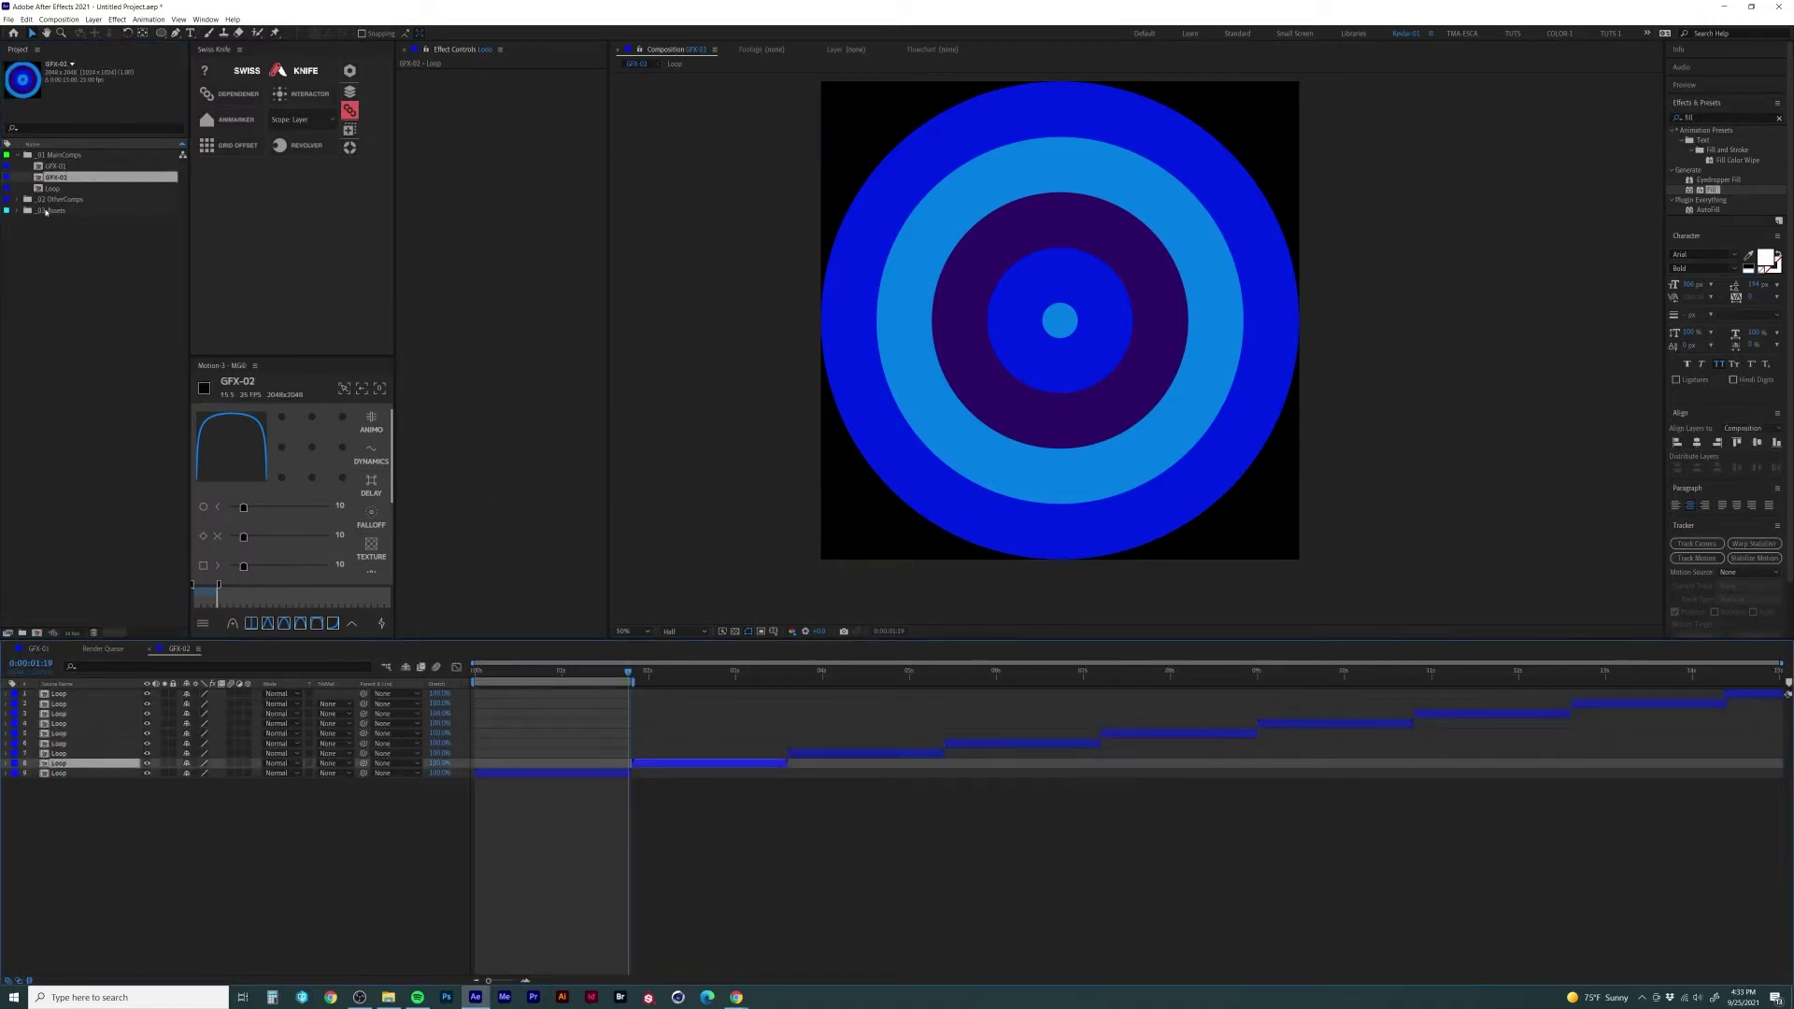
left_click(56, 239)
left_click(199, 841)
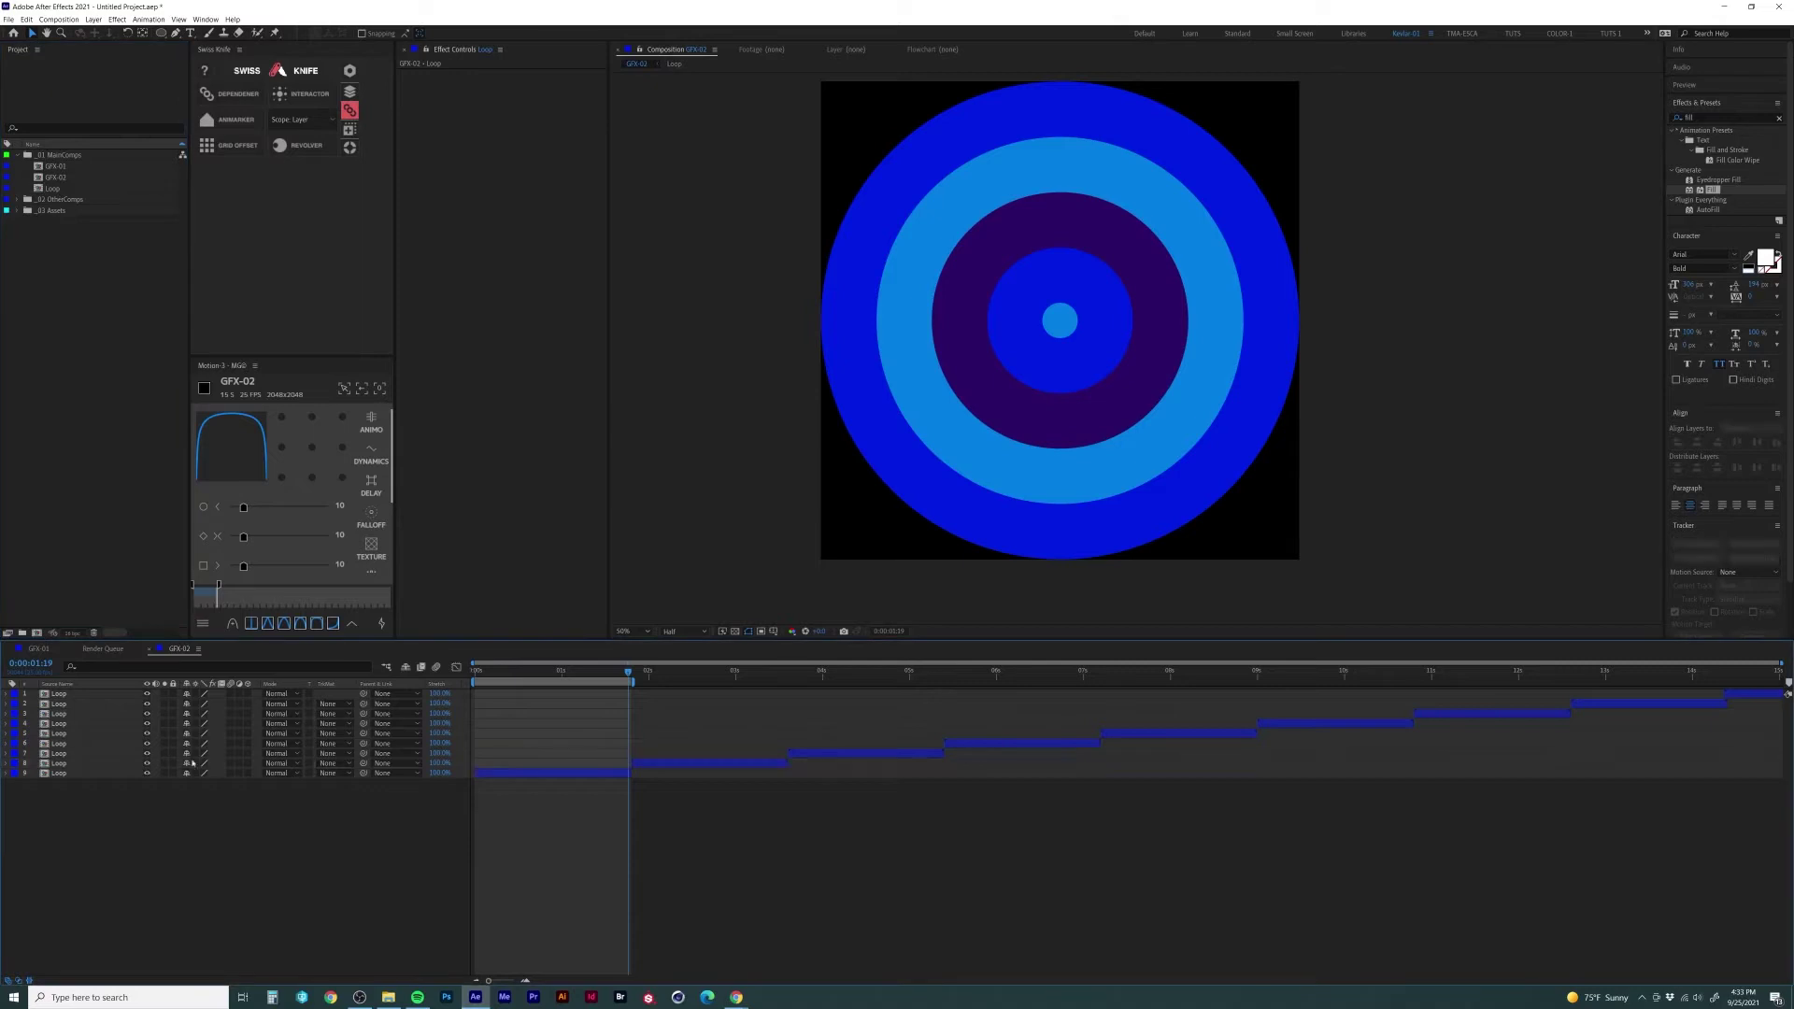
right_click(200, 840)
mouse_move(280, 844)
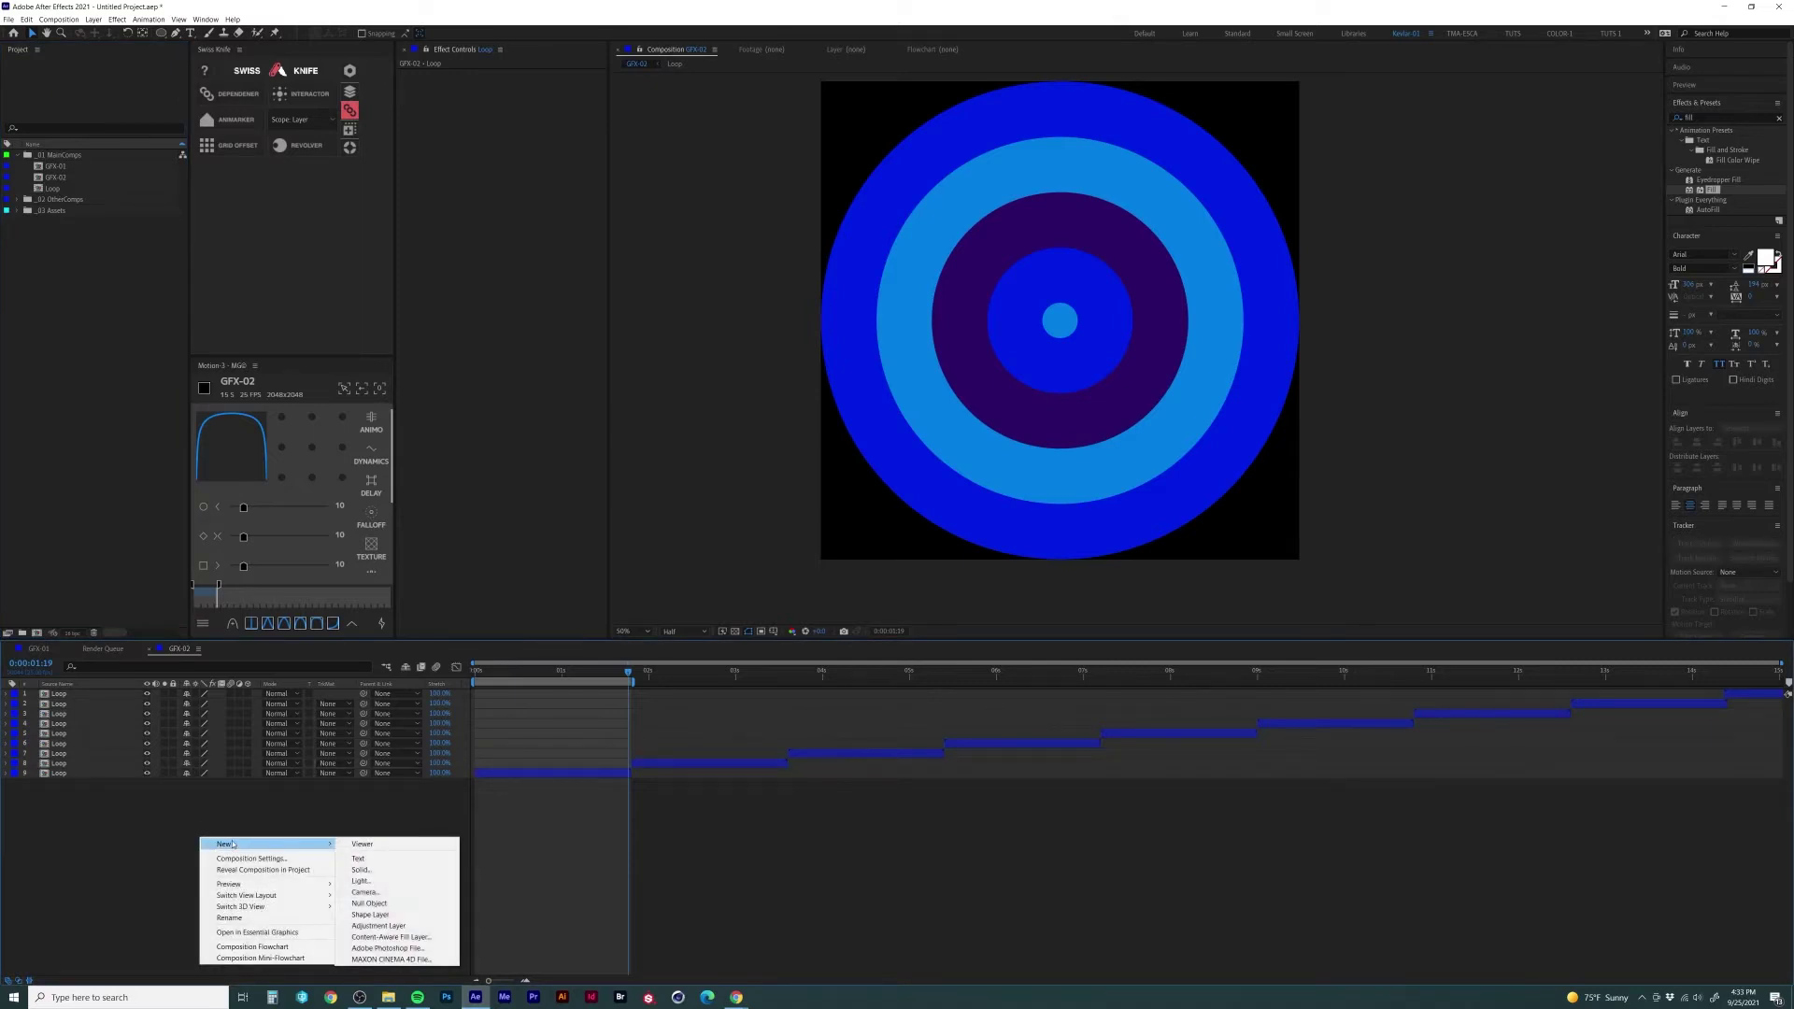
left_click(397, 926)
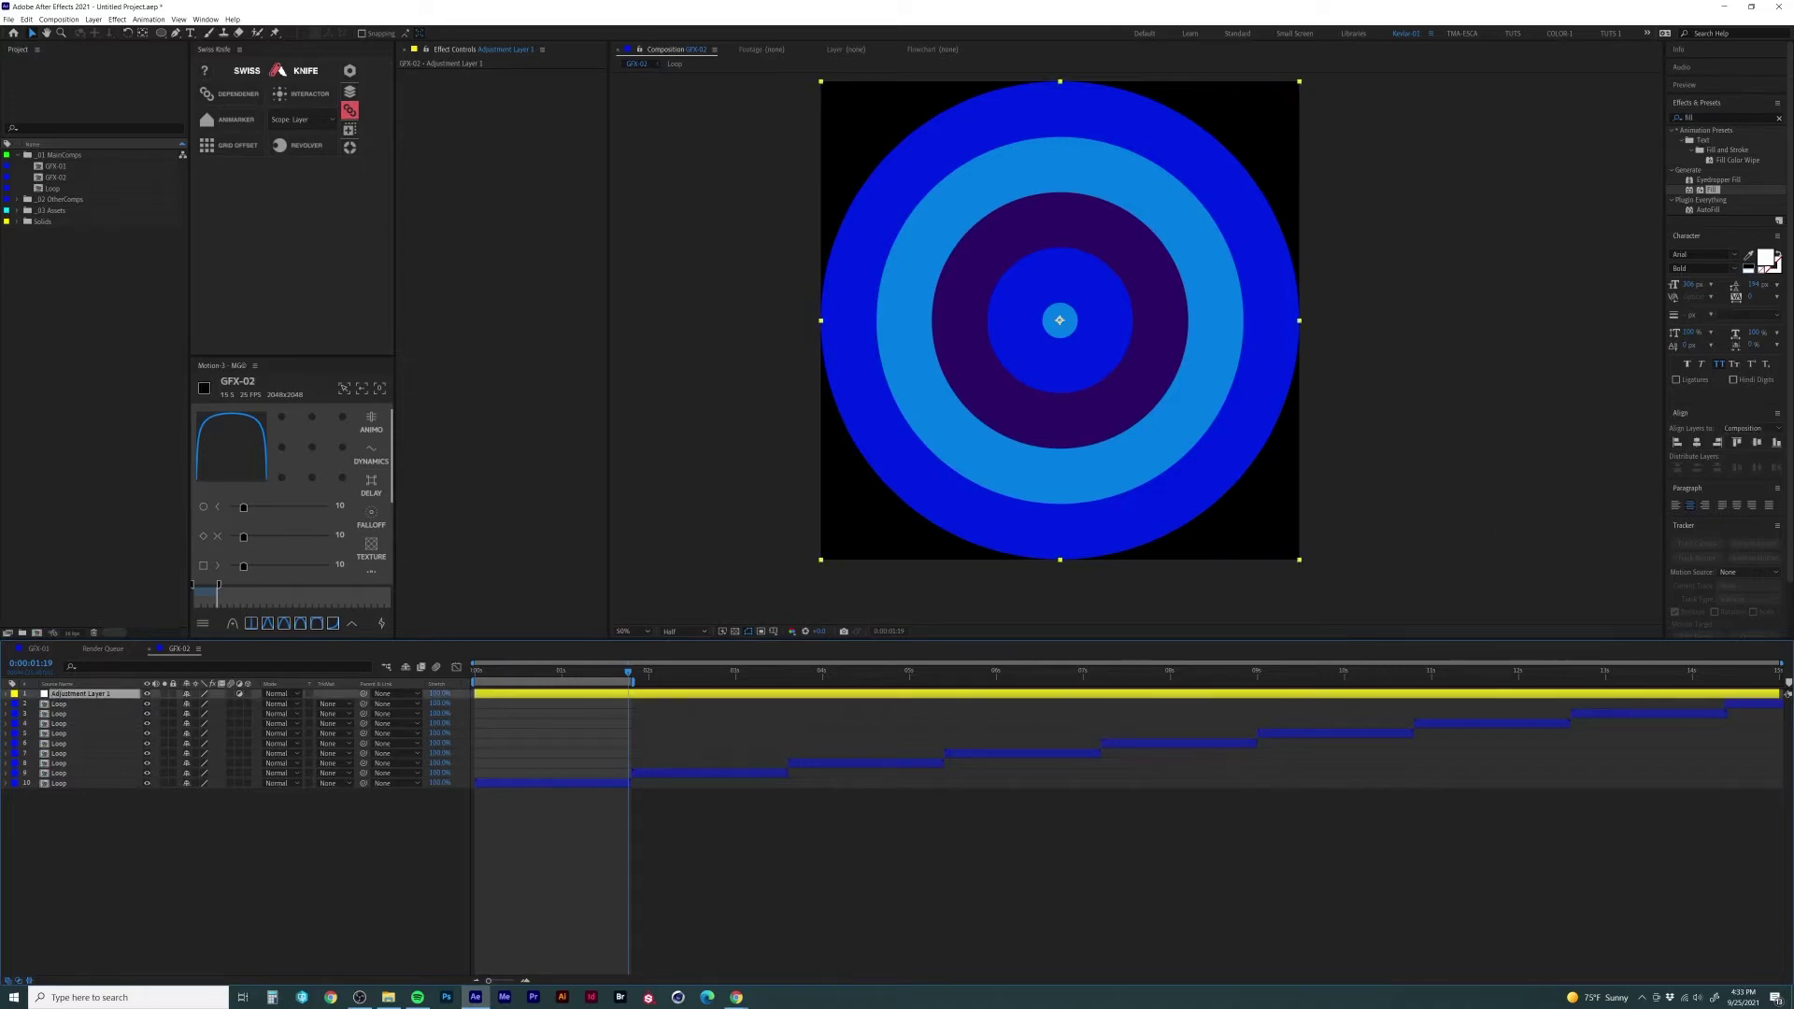
Step: Apply Hue/Saturation to the adjustment layer, shift the Master Hue to yellow, orange and green rings, and preview the animation
left_click_drag(1706, 119, 1672, 129)
type("hue")
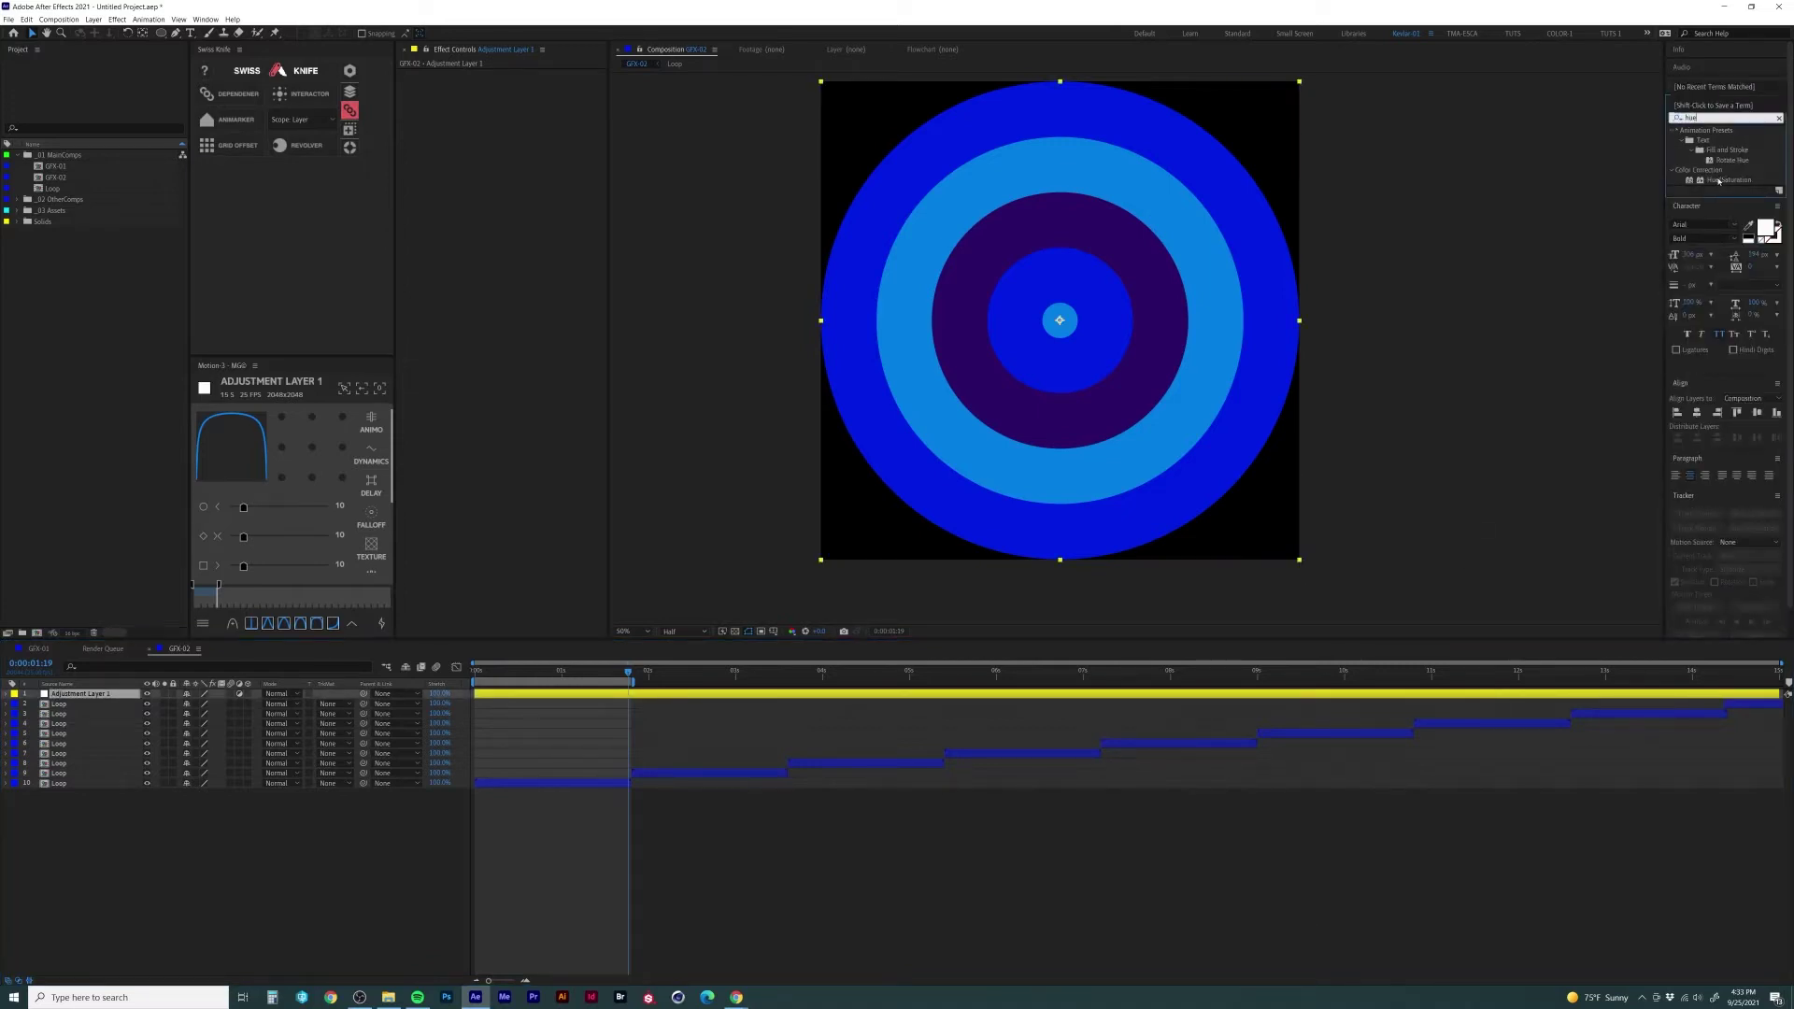
double_click(1718, 181)
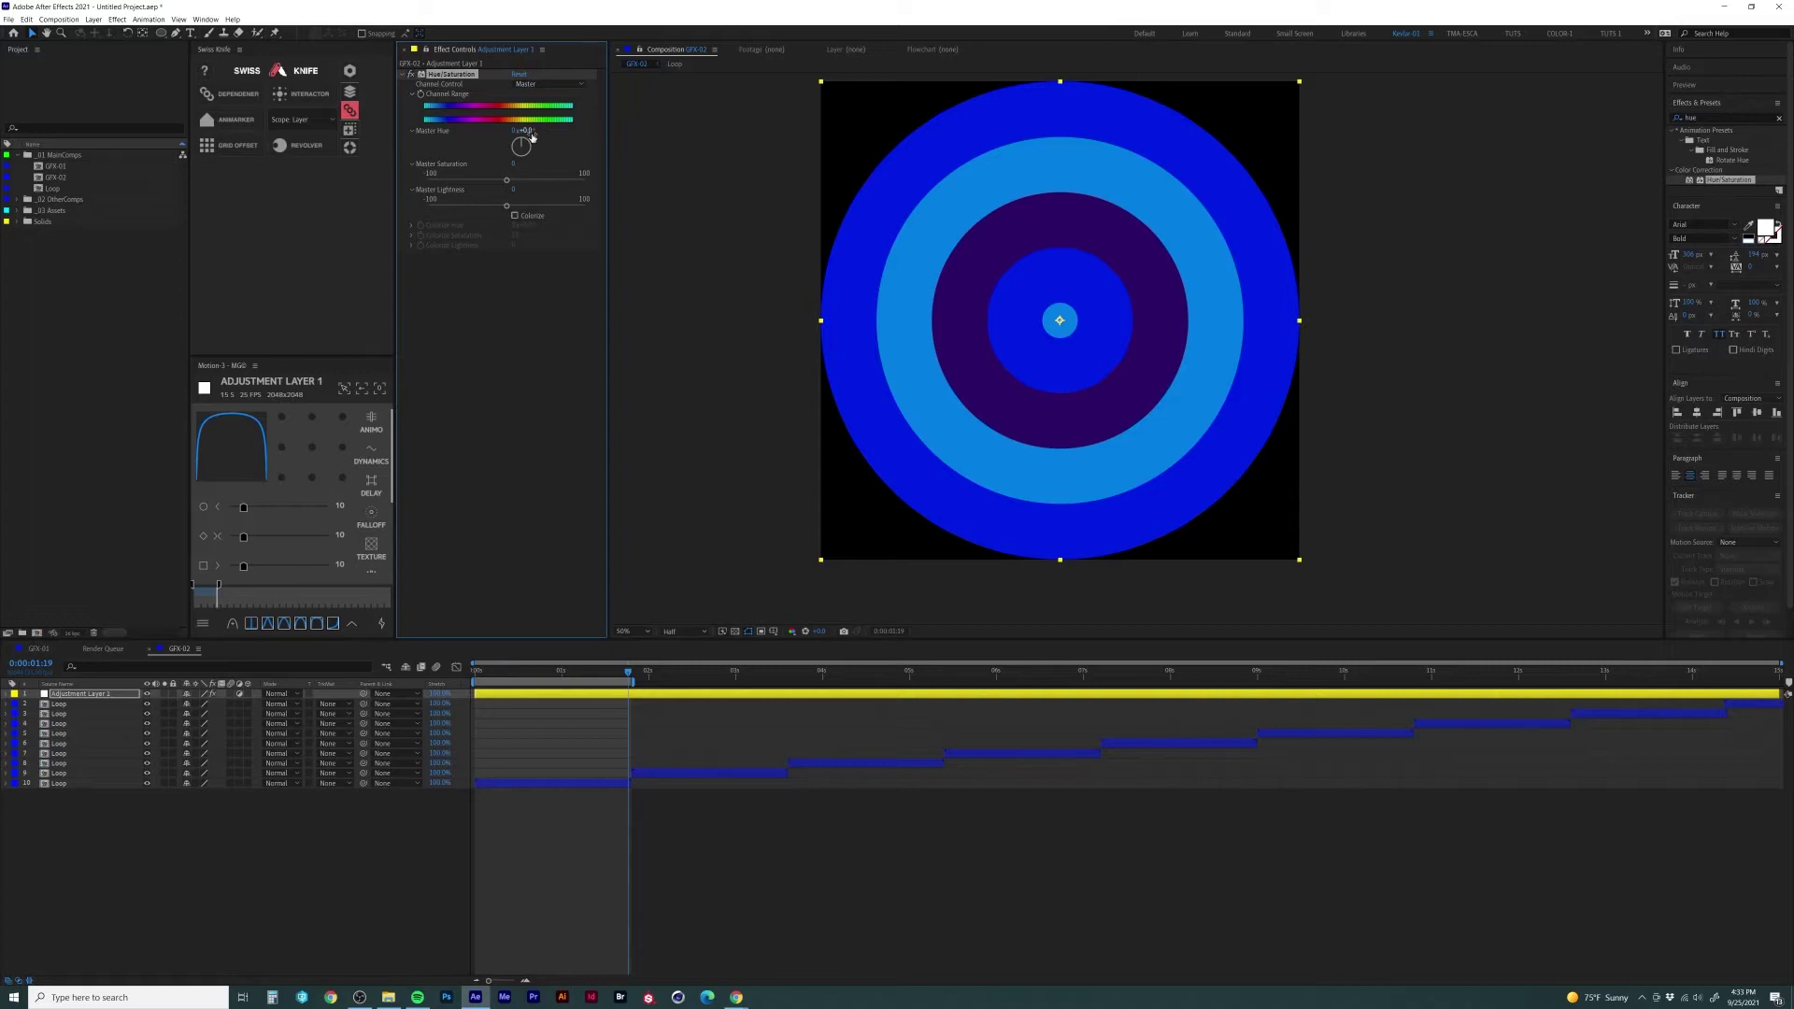
left_click_drag(532, 137, 614, 118)
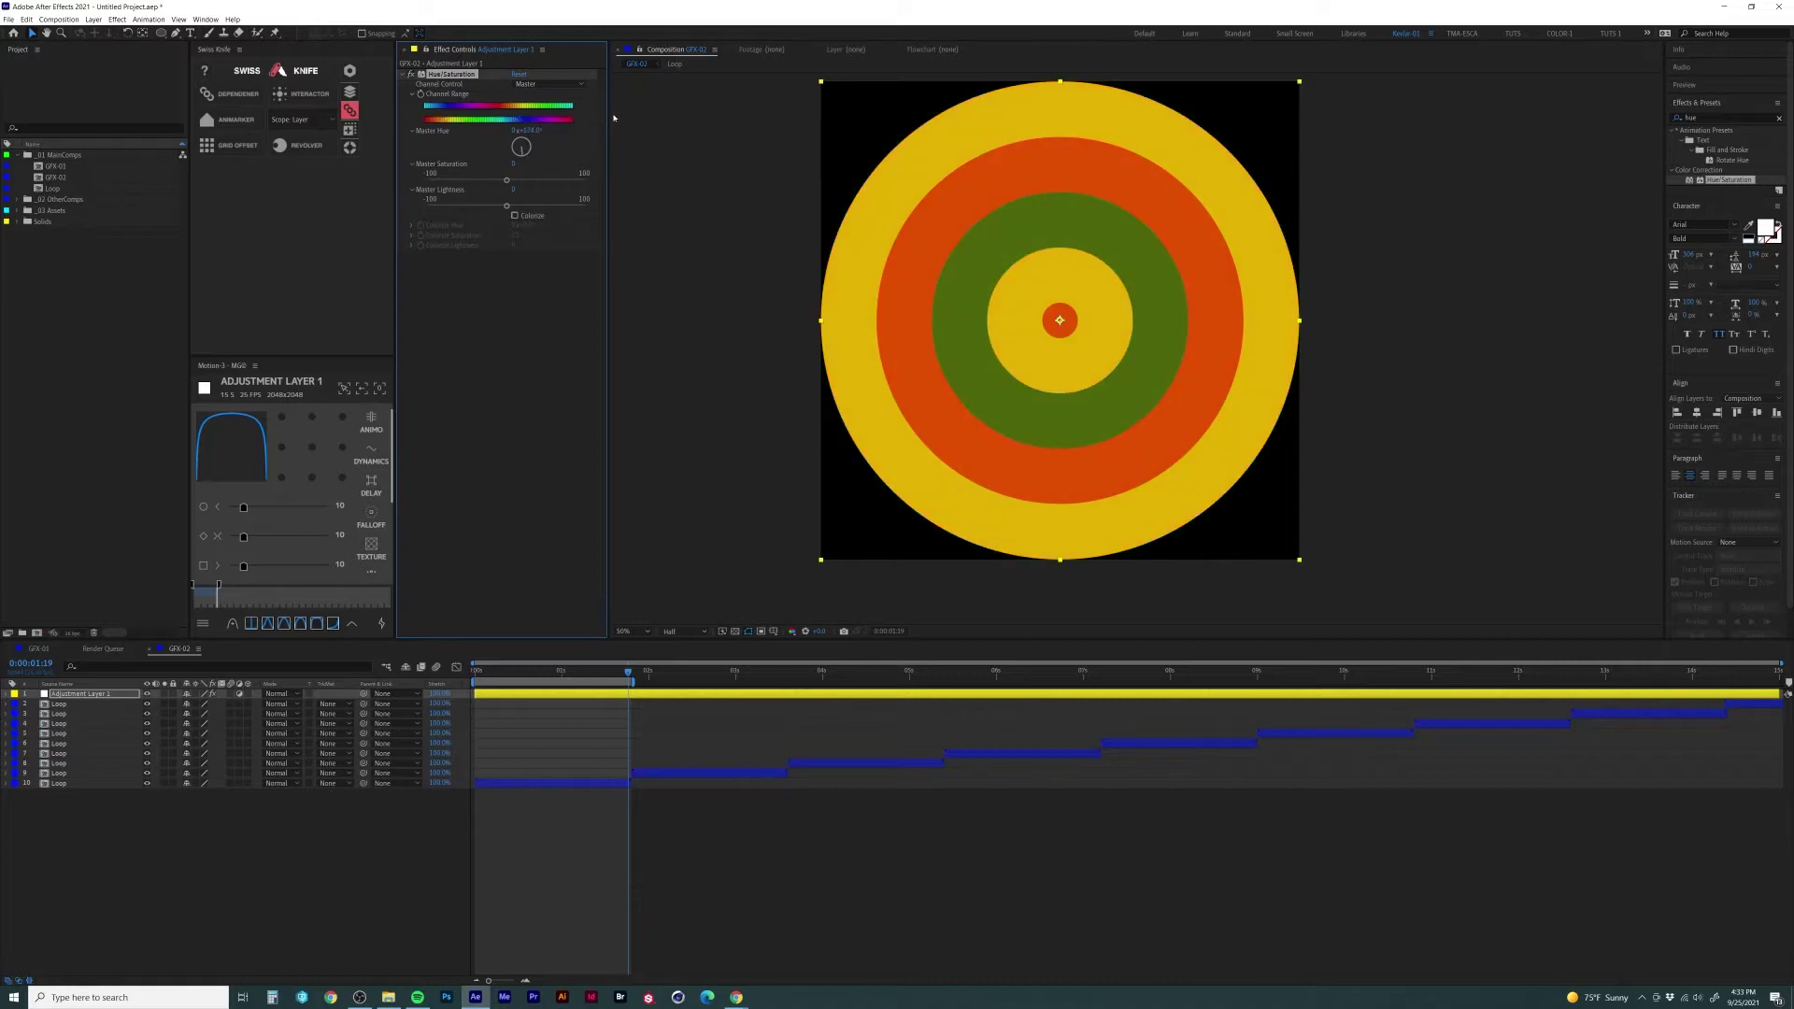
left_click(903, 808)
key("space")
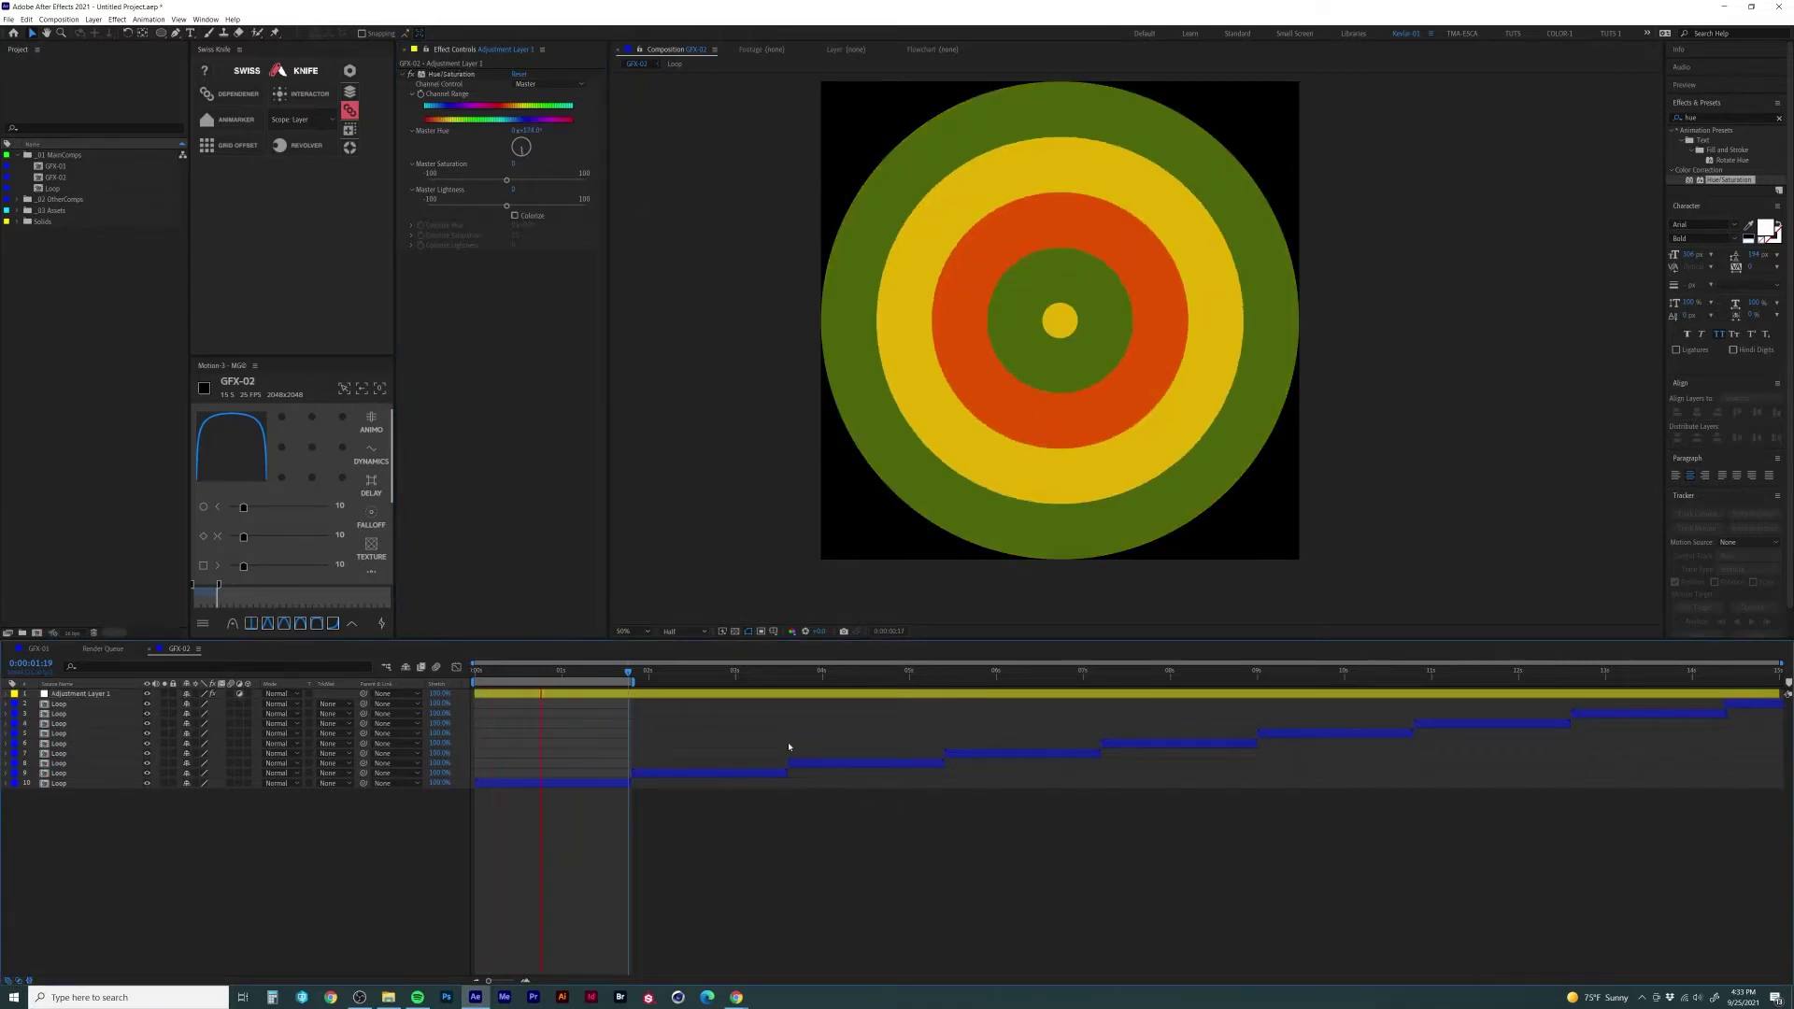
Step: Move the Loop composition out of the _01 MainComps folder
left_click(58, 186)
key("ctrl+slash")
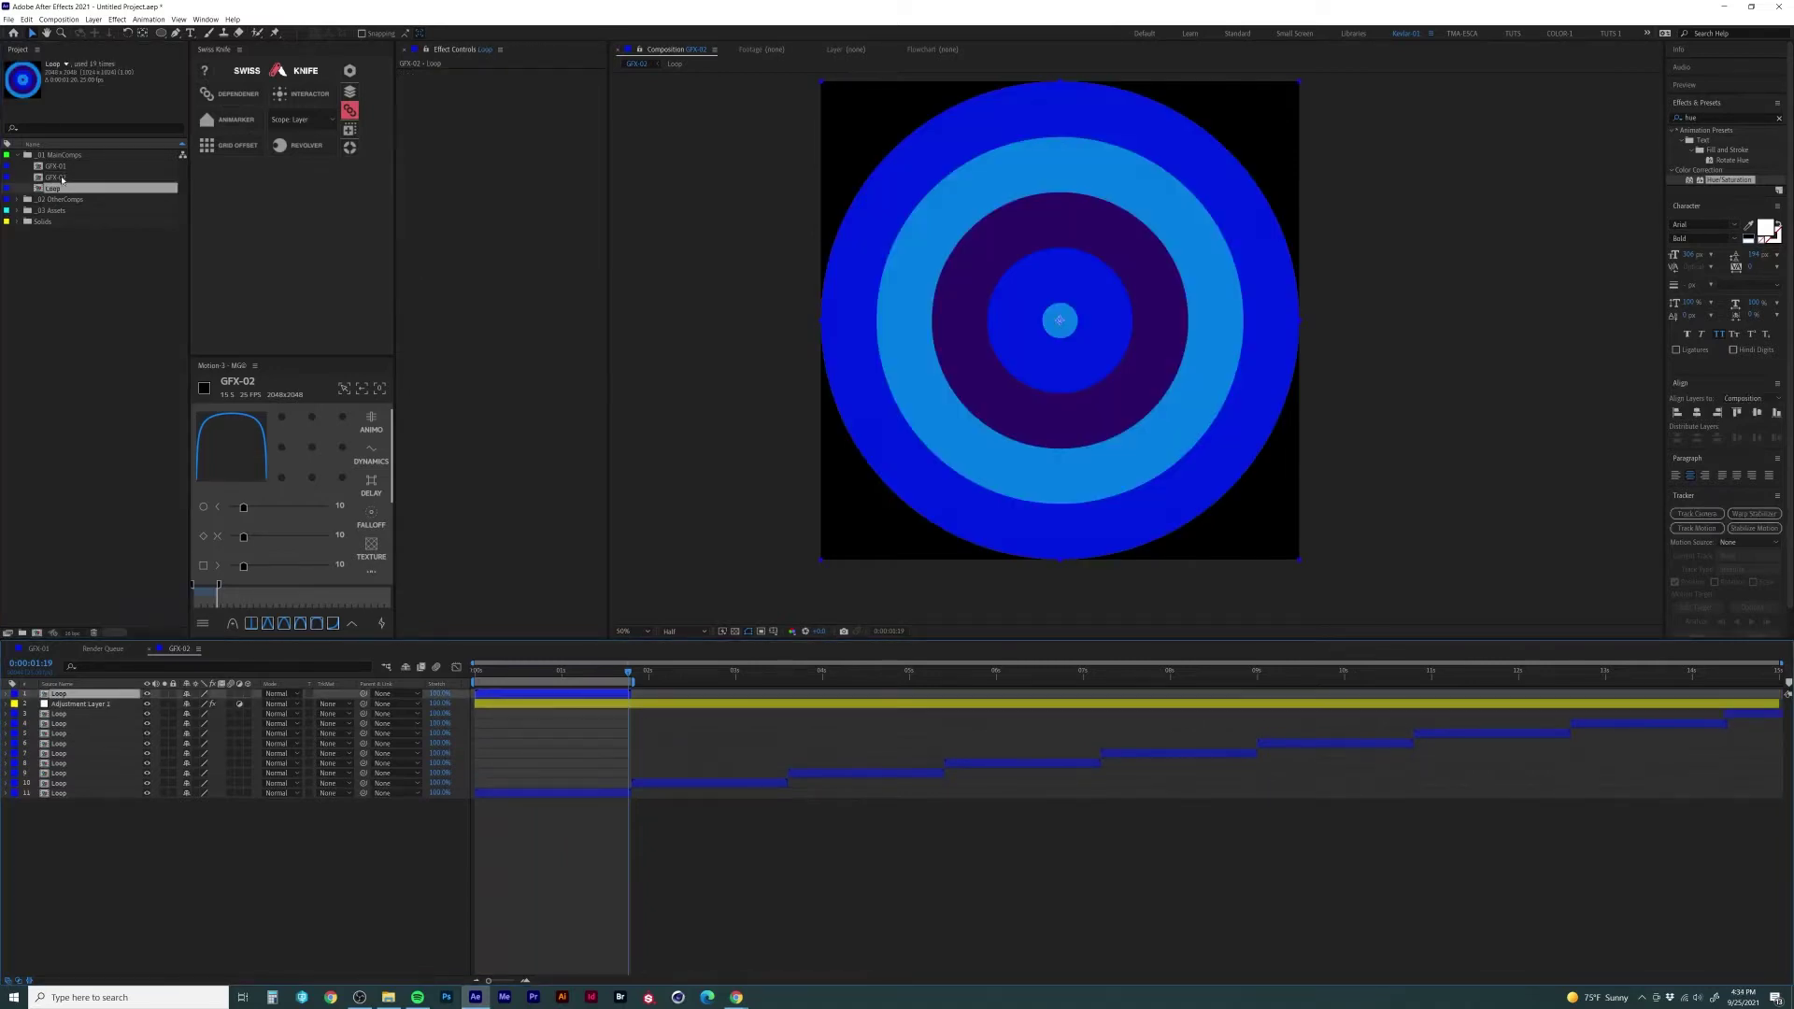
key("ctrl+z")
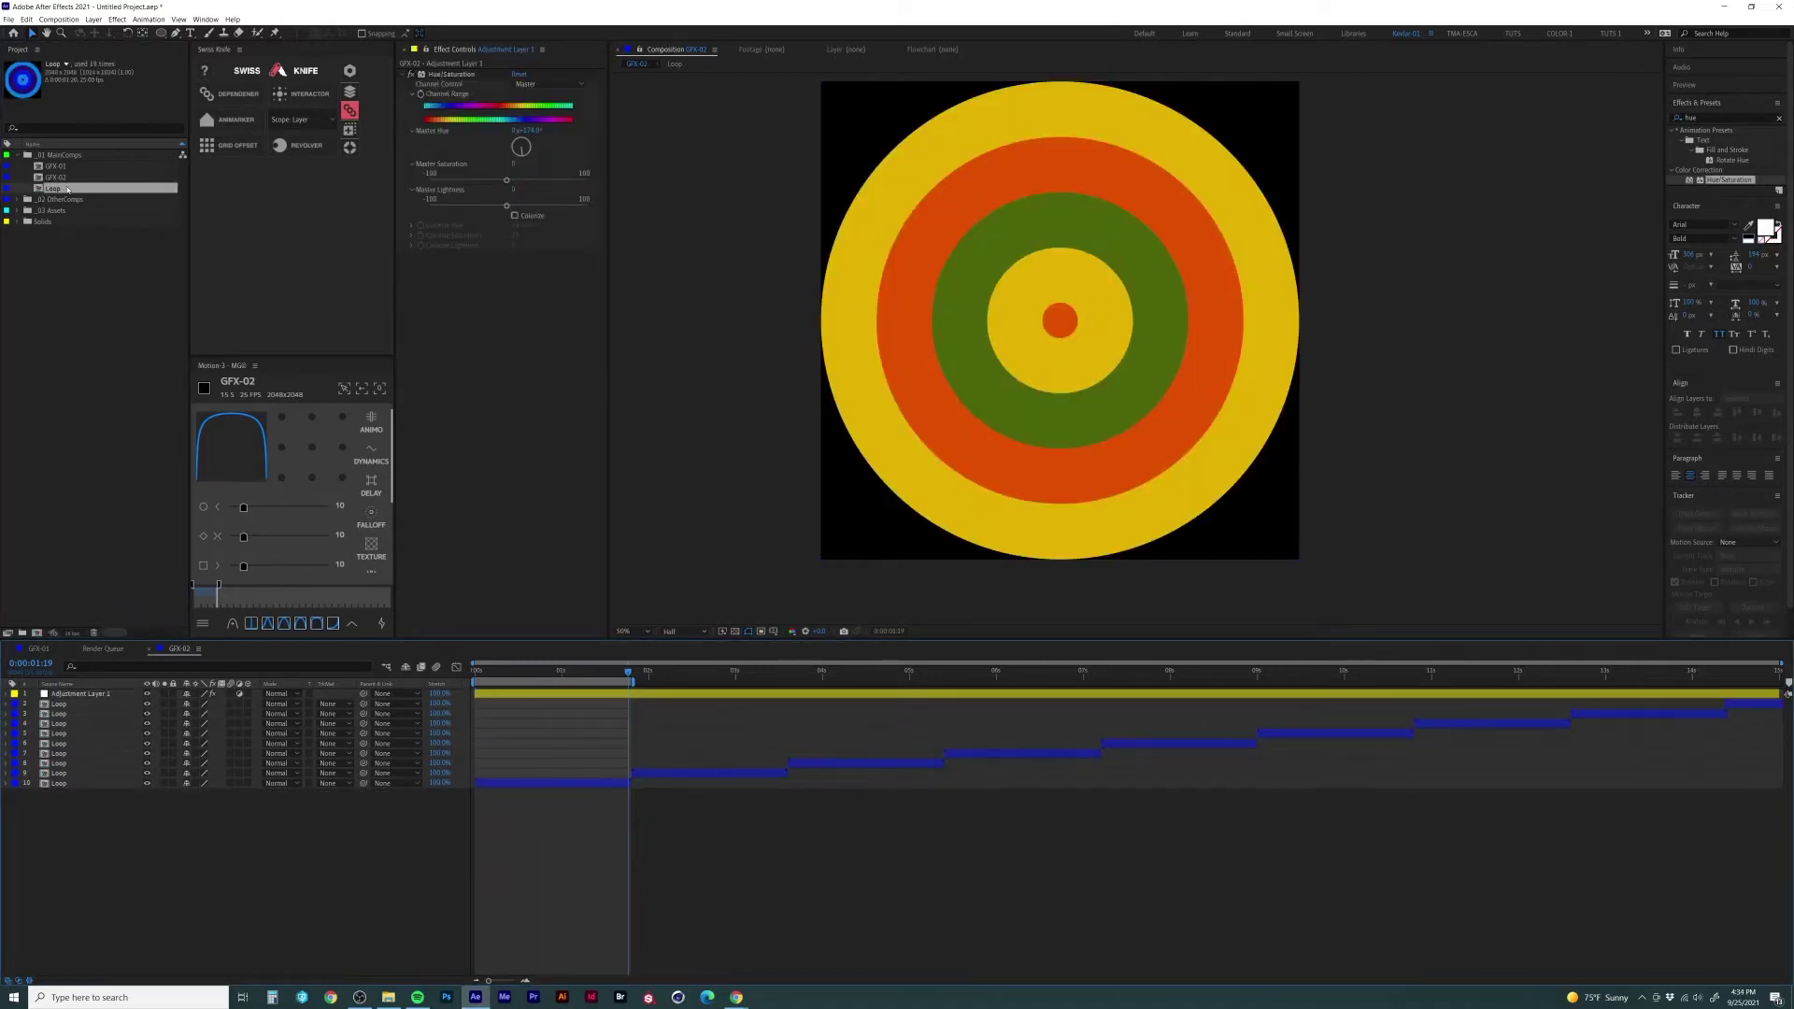
key("Delete")
Step: Duplicate GFX-02 as GFX-03 and shift the Master Hue of the copy's adjustment layer toward cyan
left_click(58, 177)
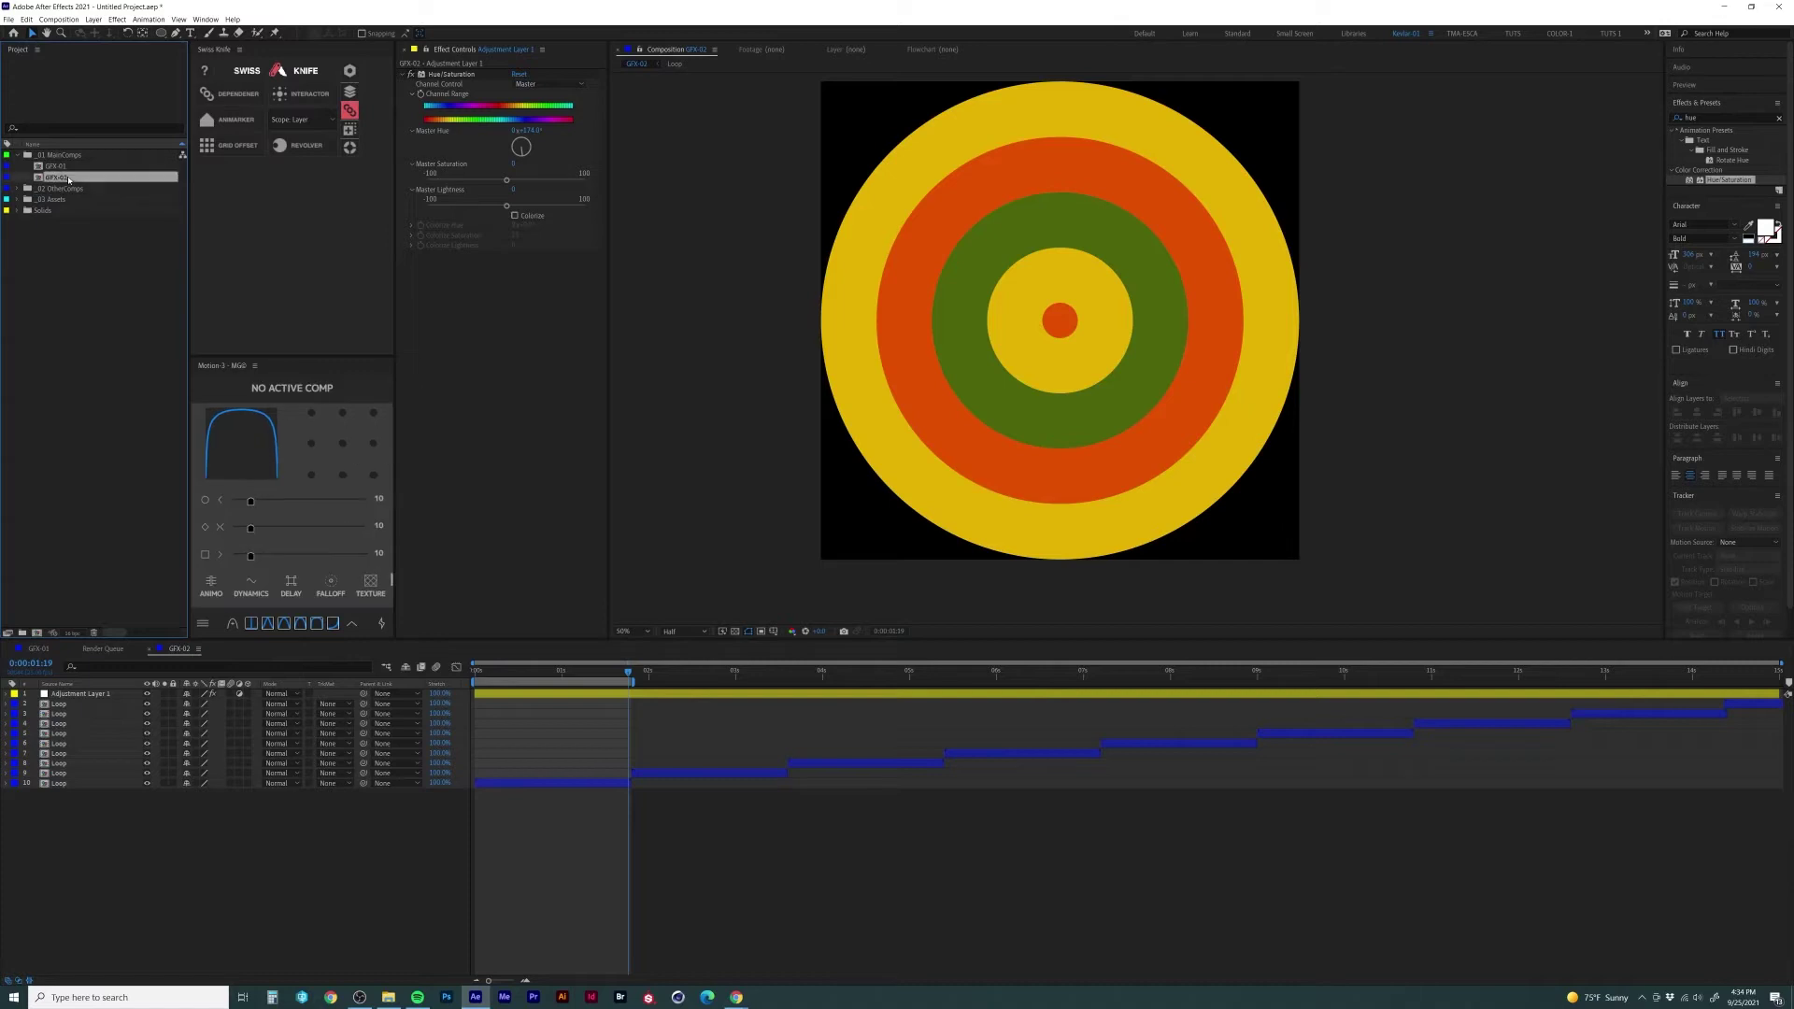
key("ctrl+d")
double_click(70, 190)
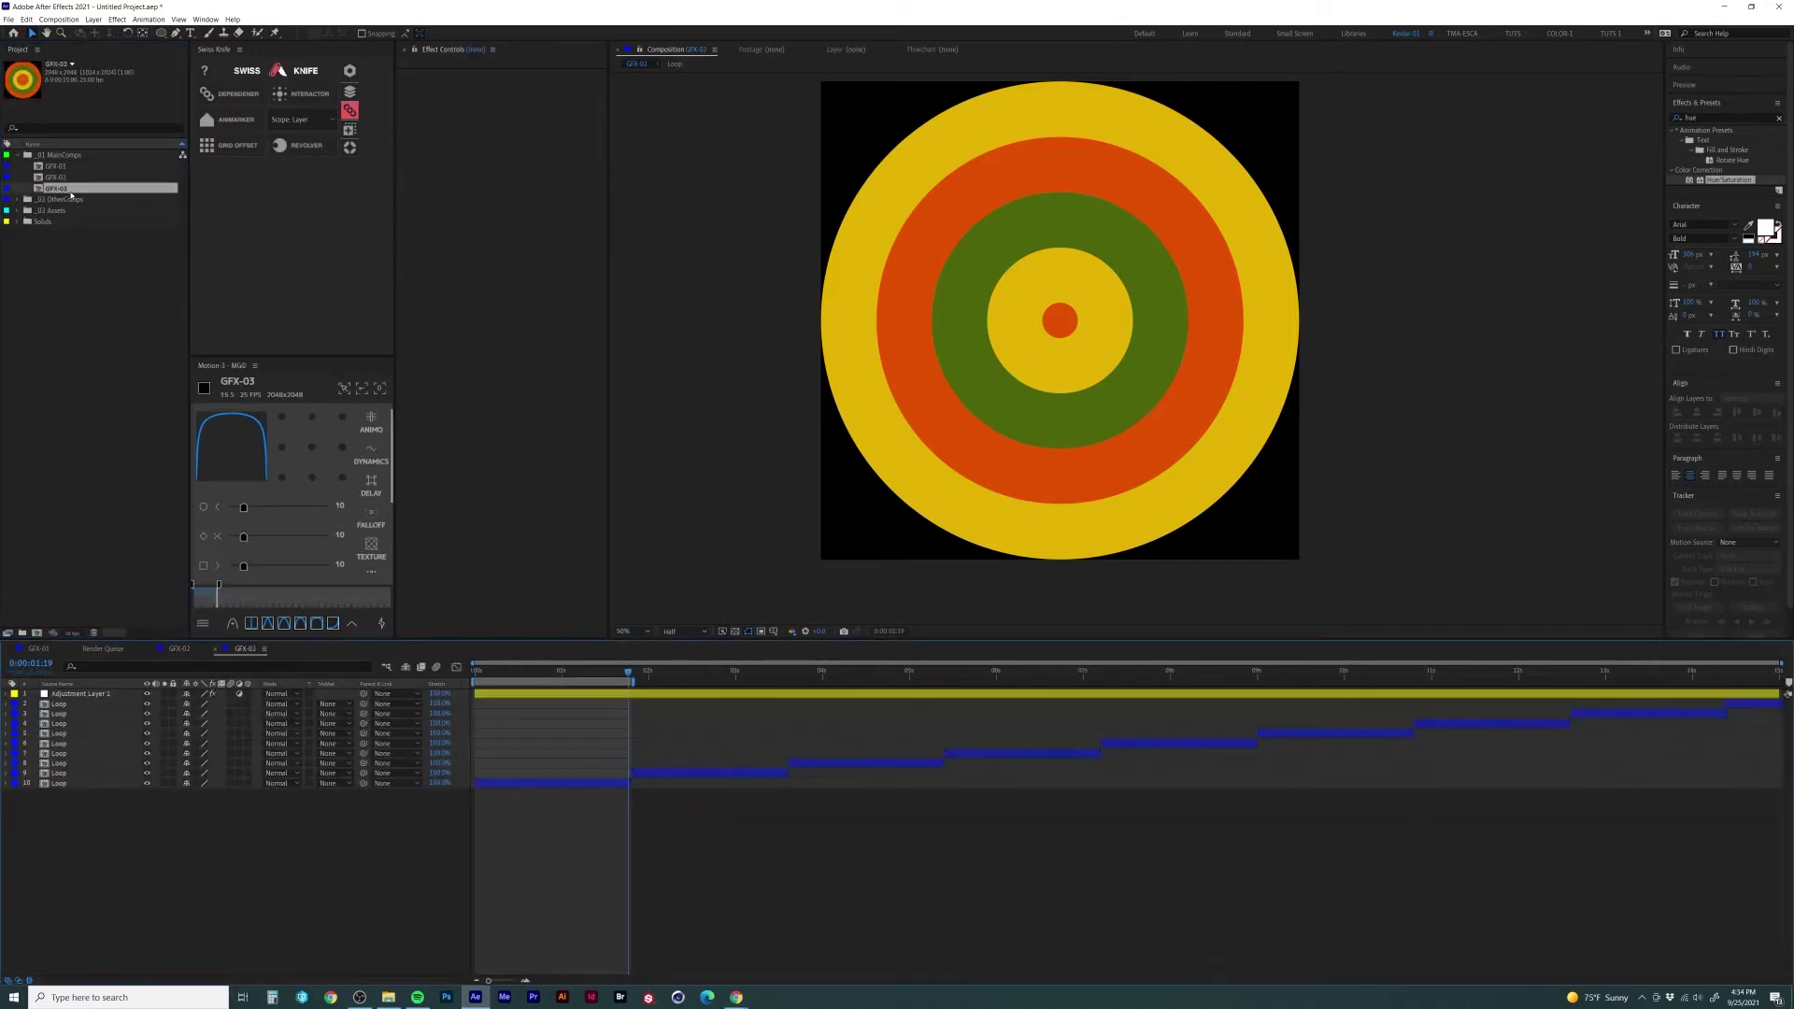
left_click(80, 694)
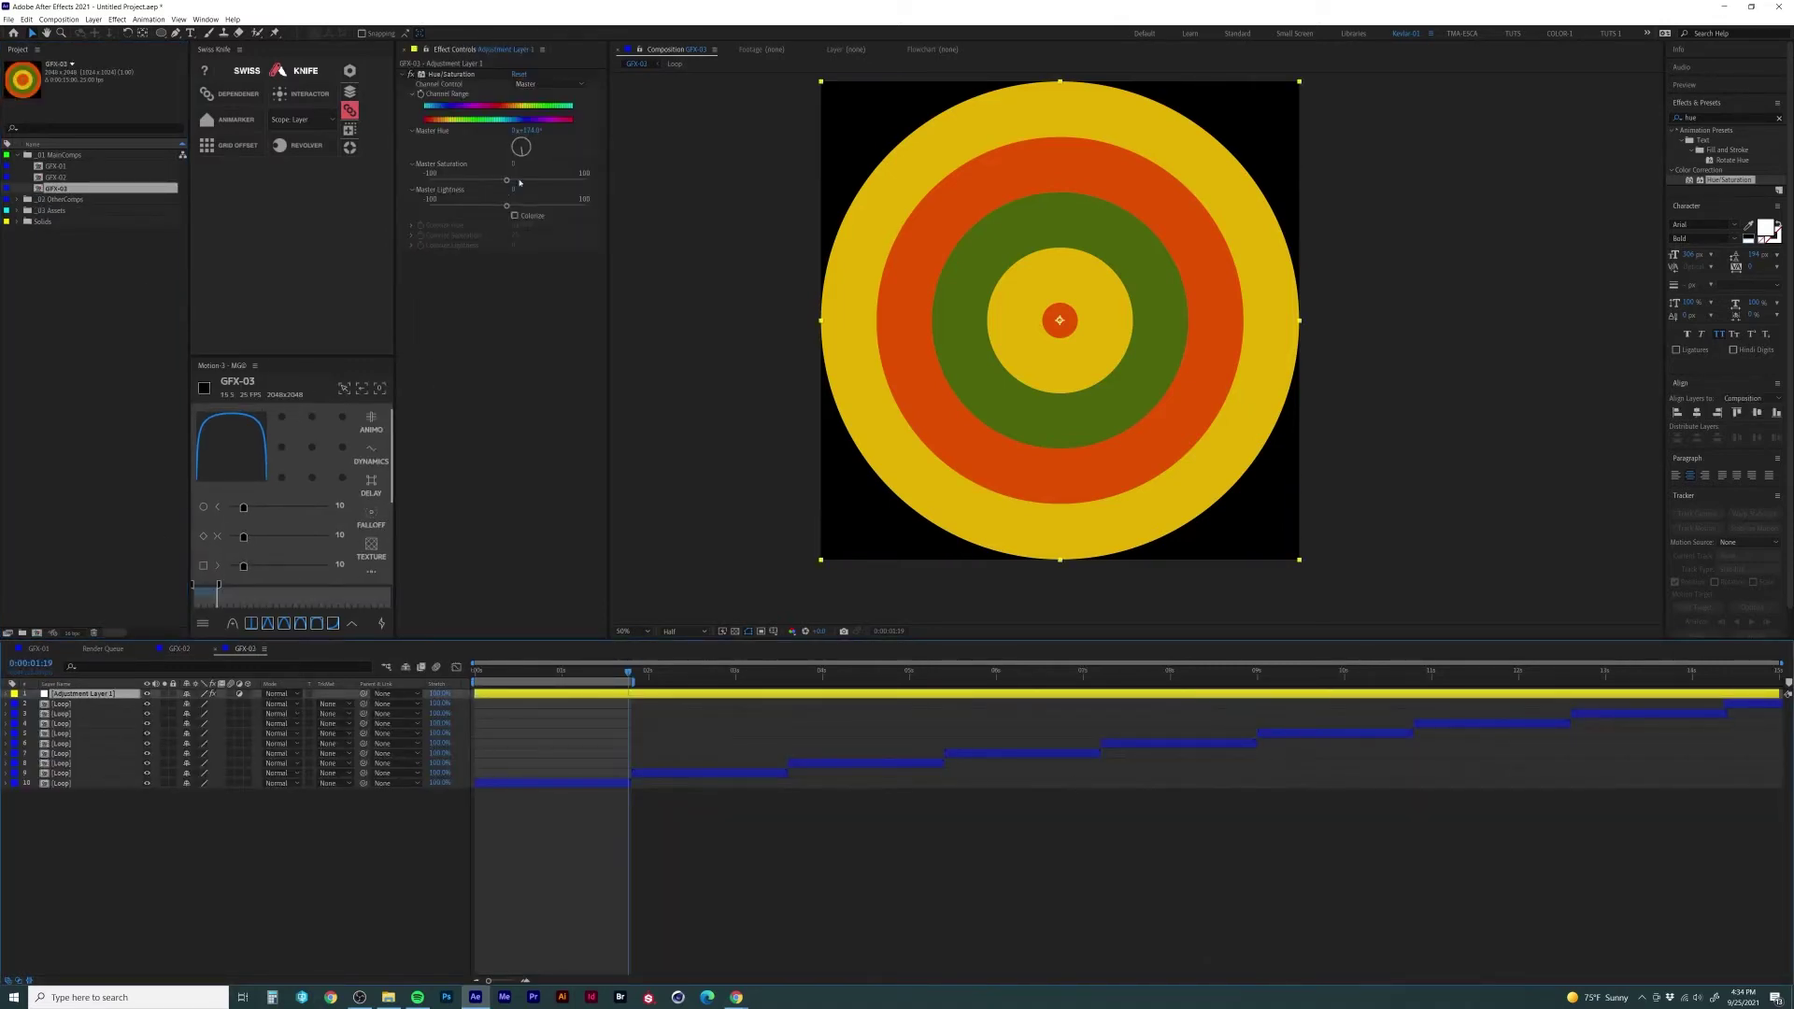
left_click_drag(529, 137, 627, 136)
key("space")
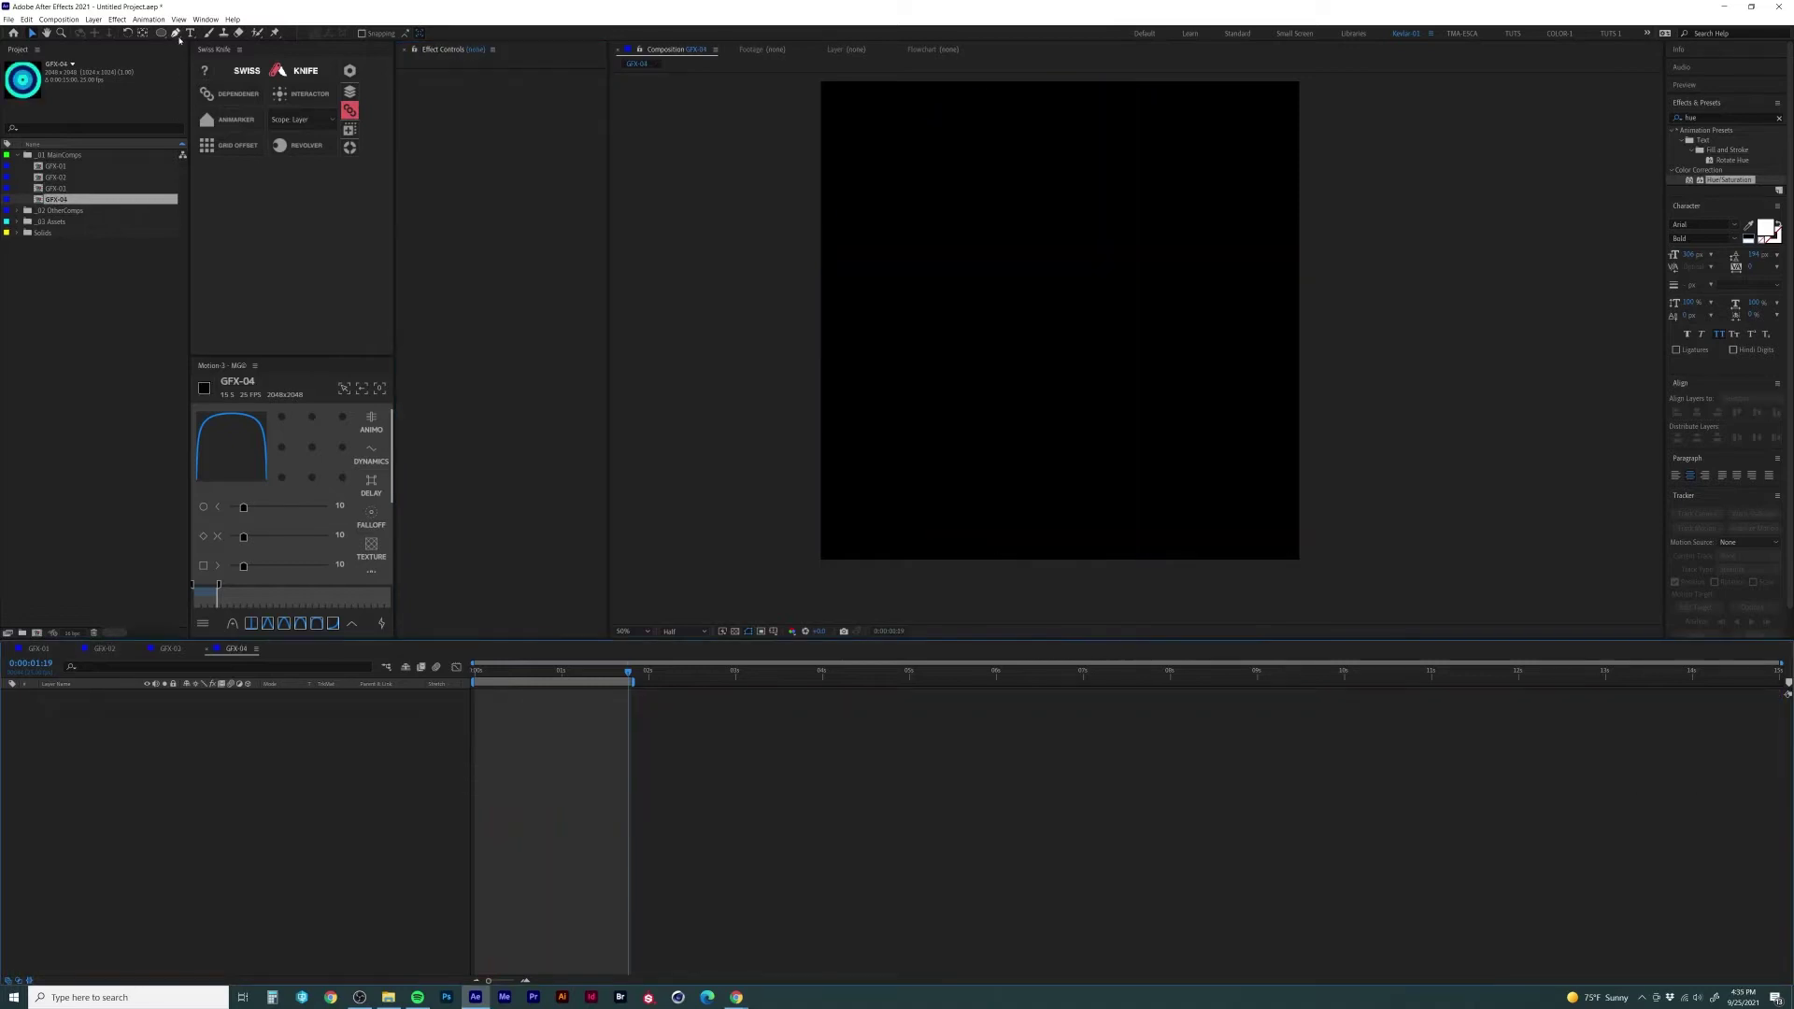
Step: Create a full-frame ellipse shape layer in the empty GFX-04 composition and reduce its ellipse path size to about 1090 px
left_click(162, 35)
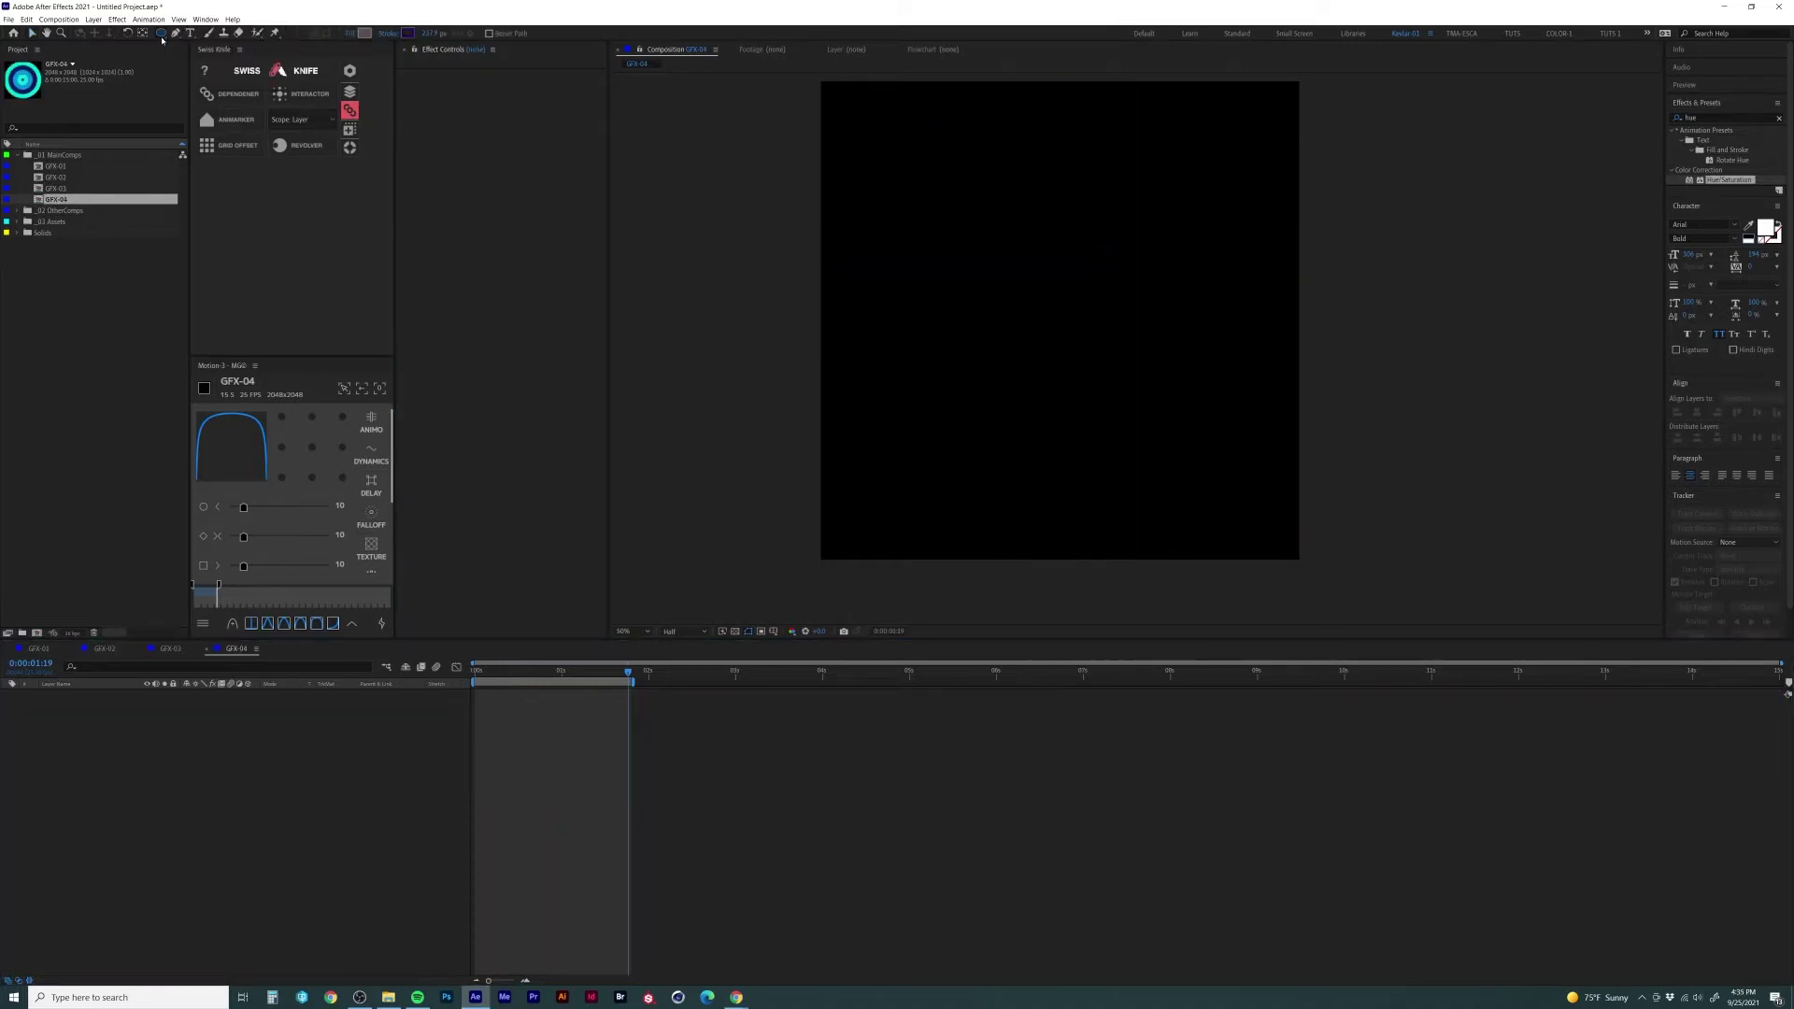
double_click(163, 34)
key("v")
left_click(27, 713)
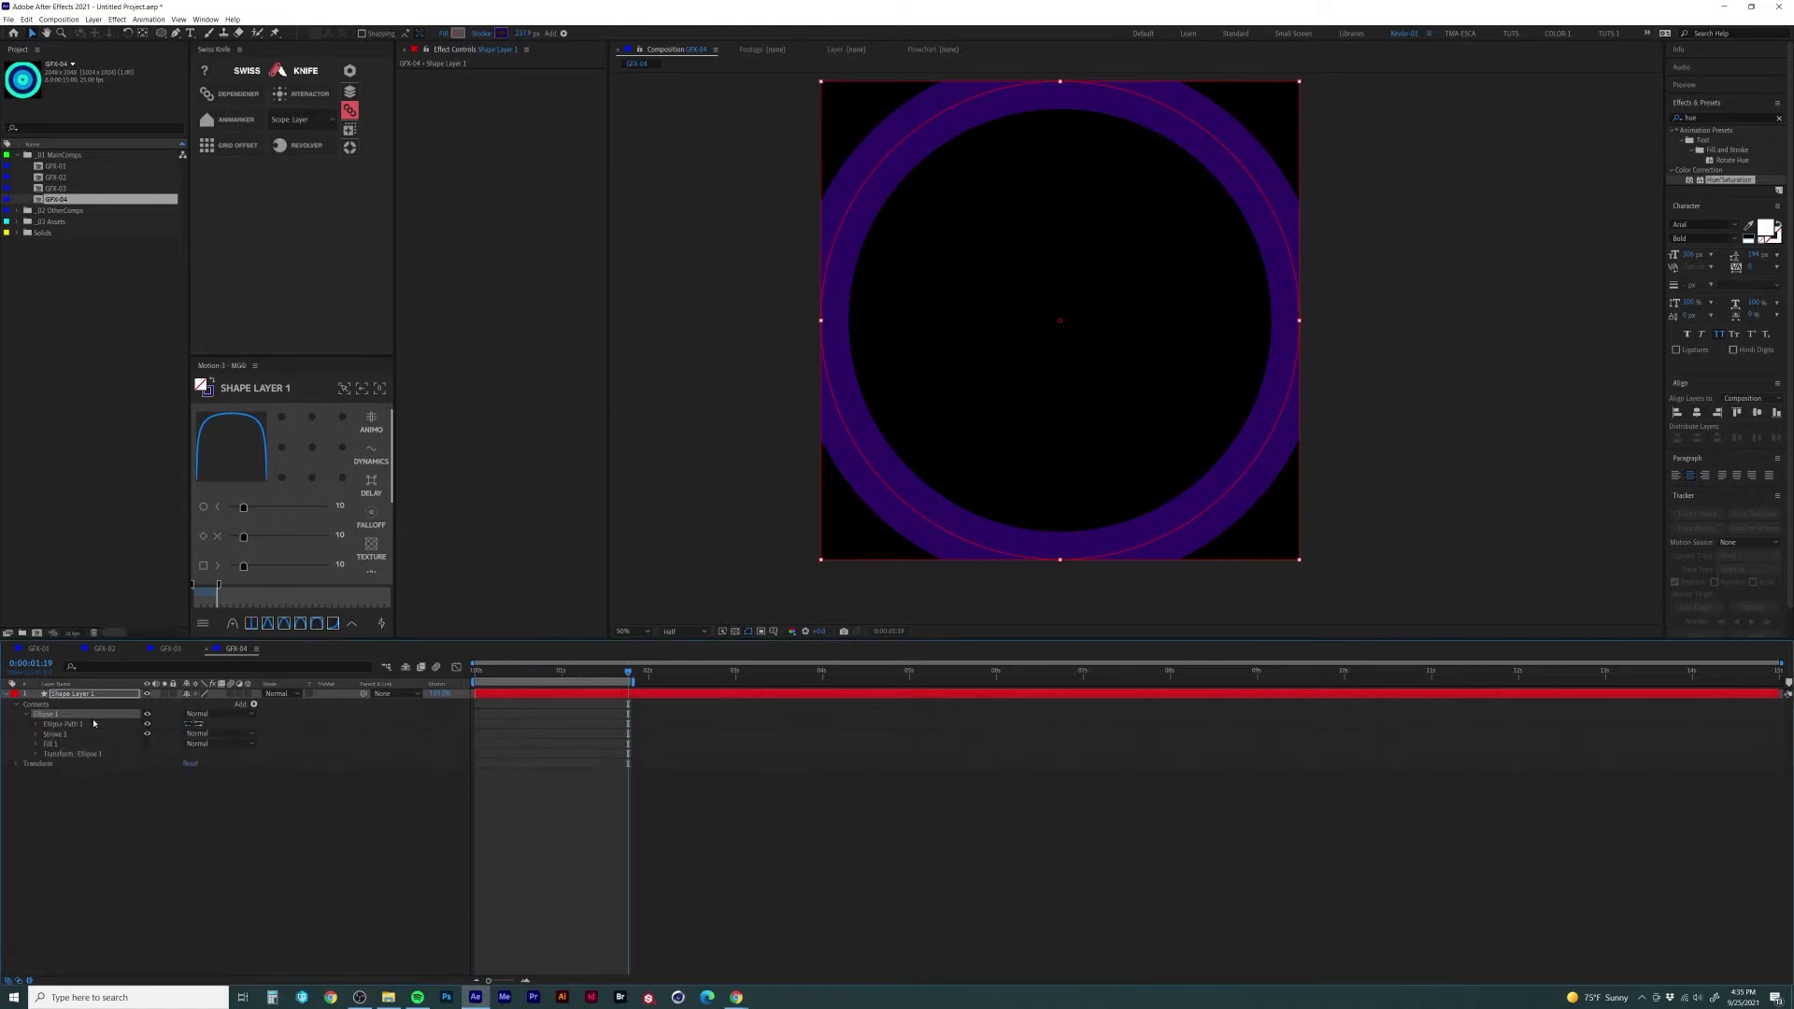
left_click(36, 725)
left_click_drag(201, 732, 2, 738)
Step: Set the circle's stroke to None and fill it with a light cyan
left_click(494, 33)
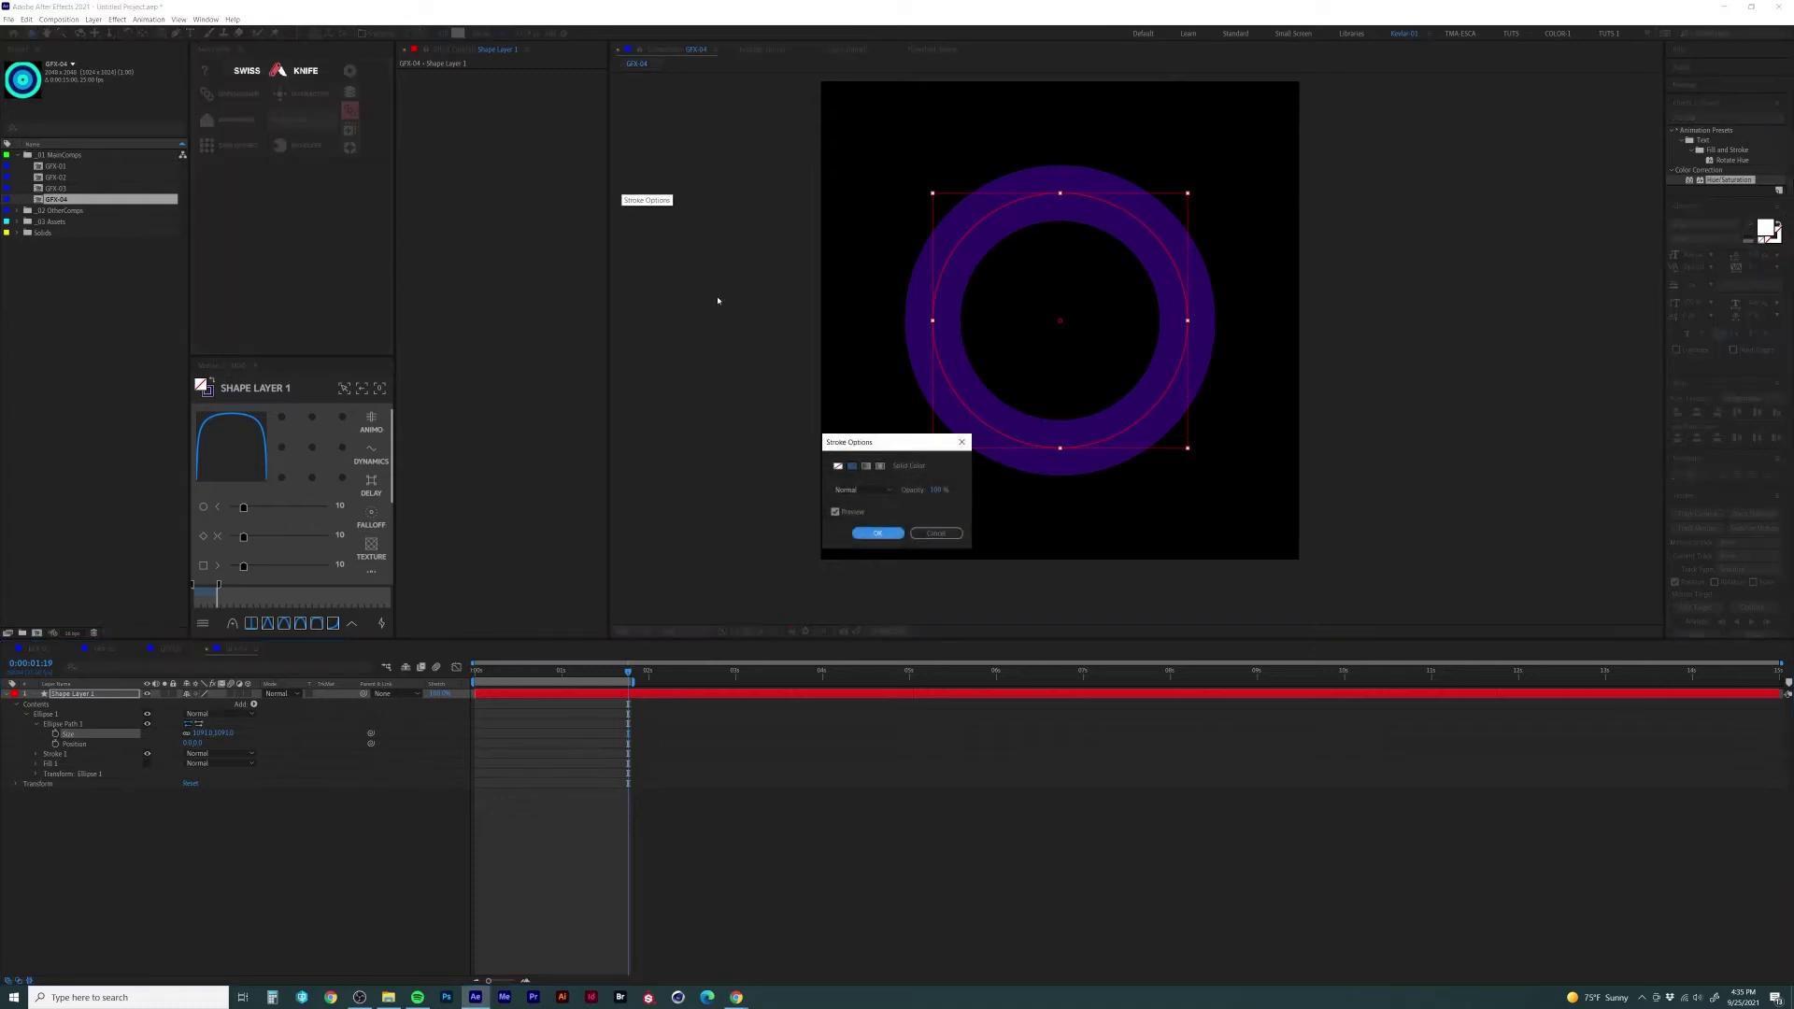
left_click(837, 466)
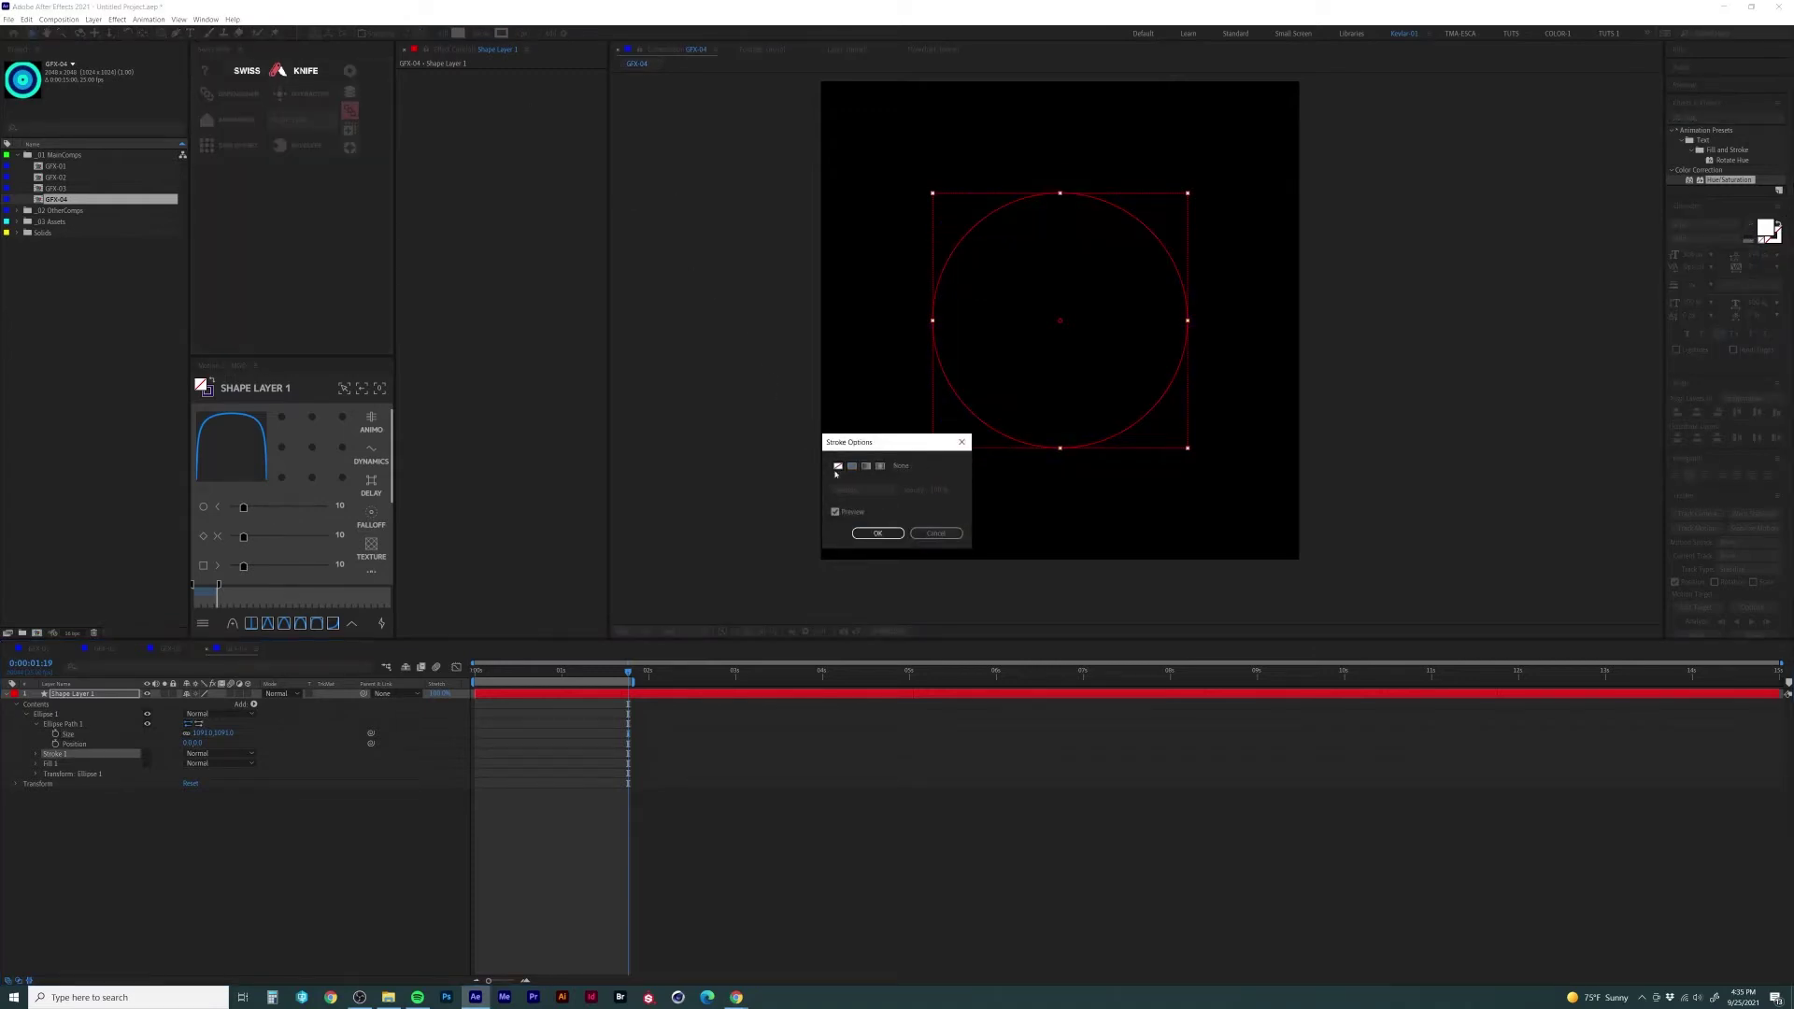
left_click(877, 533)
left_click(458, 33)
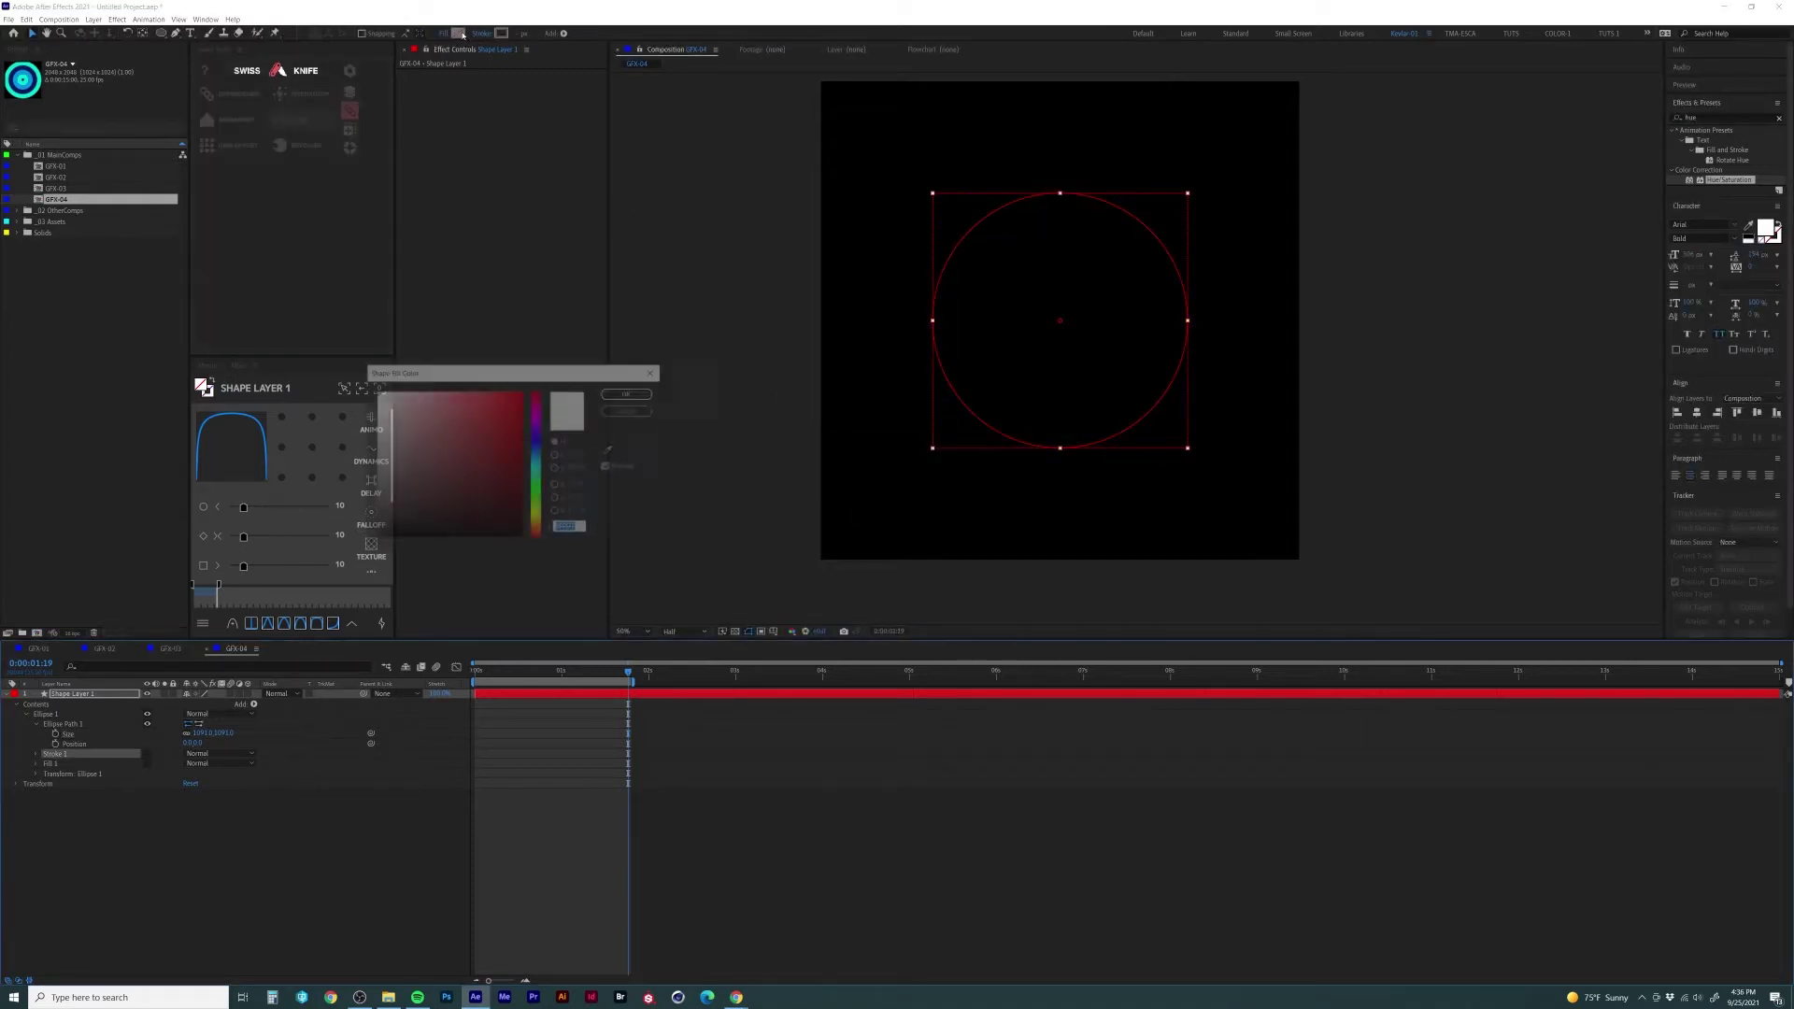
left_click(539, 465)
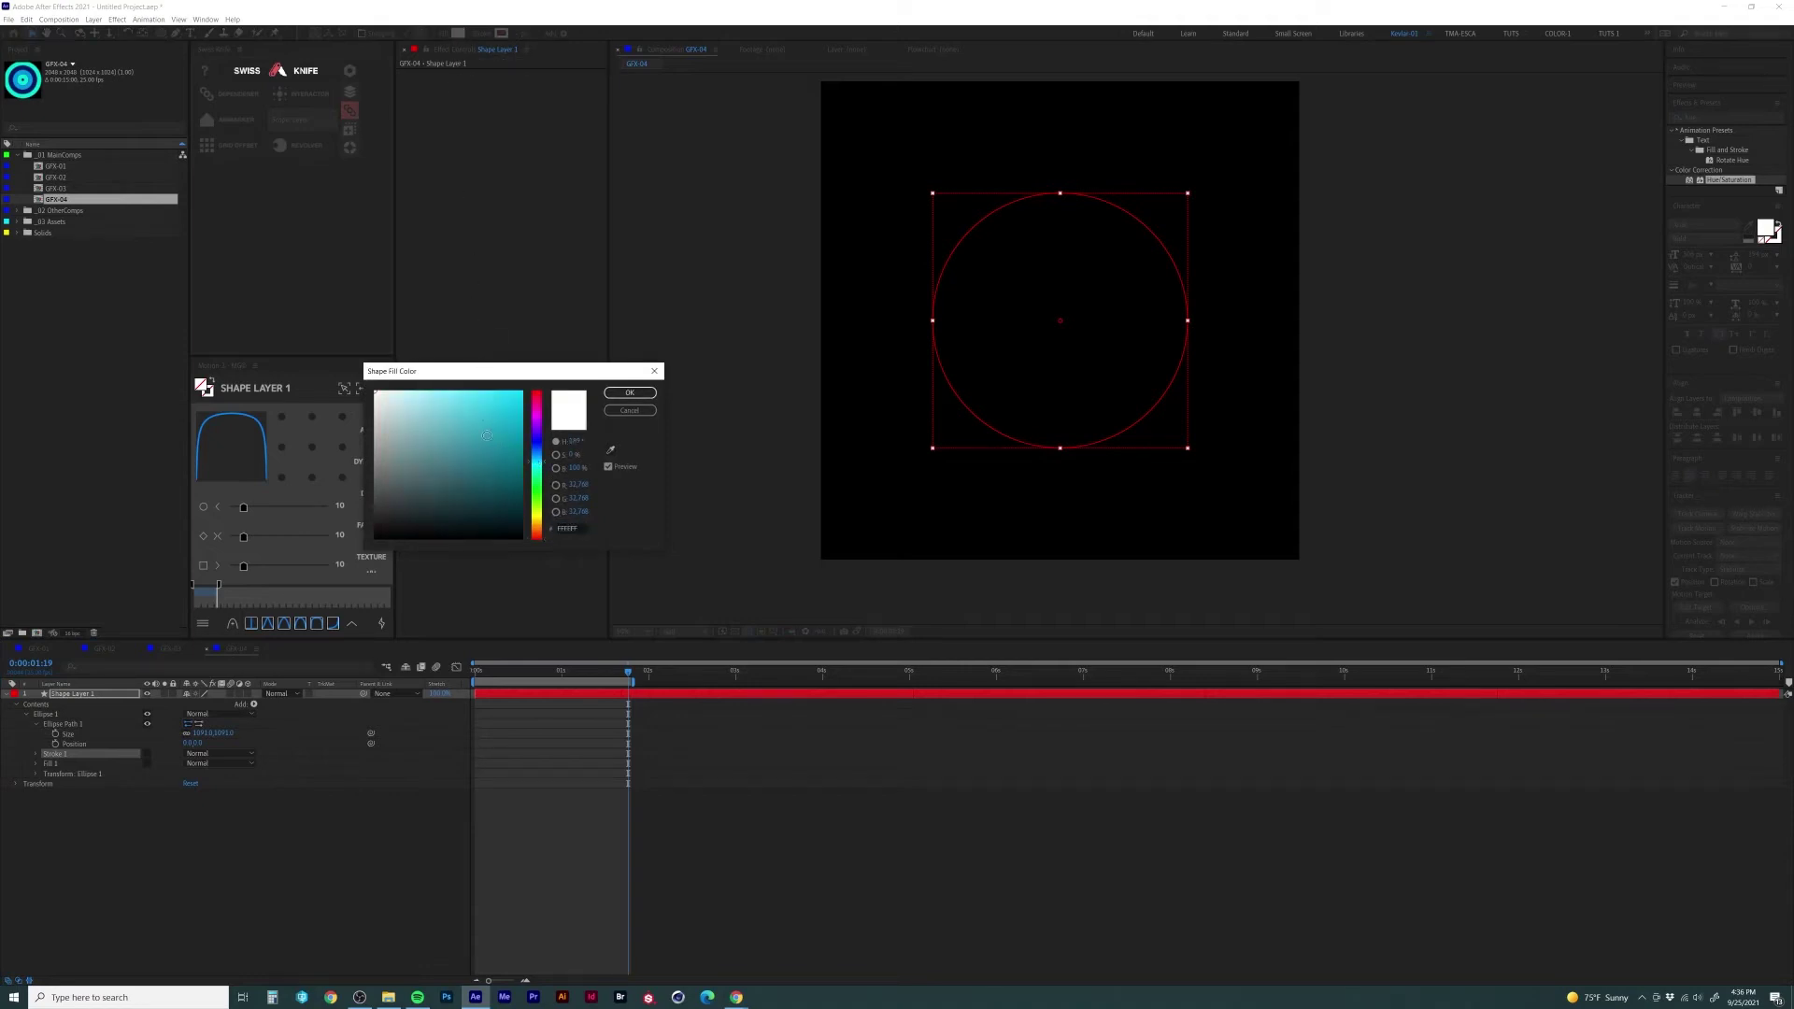
left_click(466, 390)
left_click(612, 392)
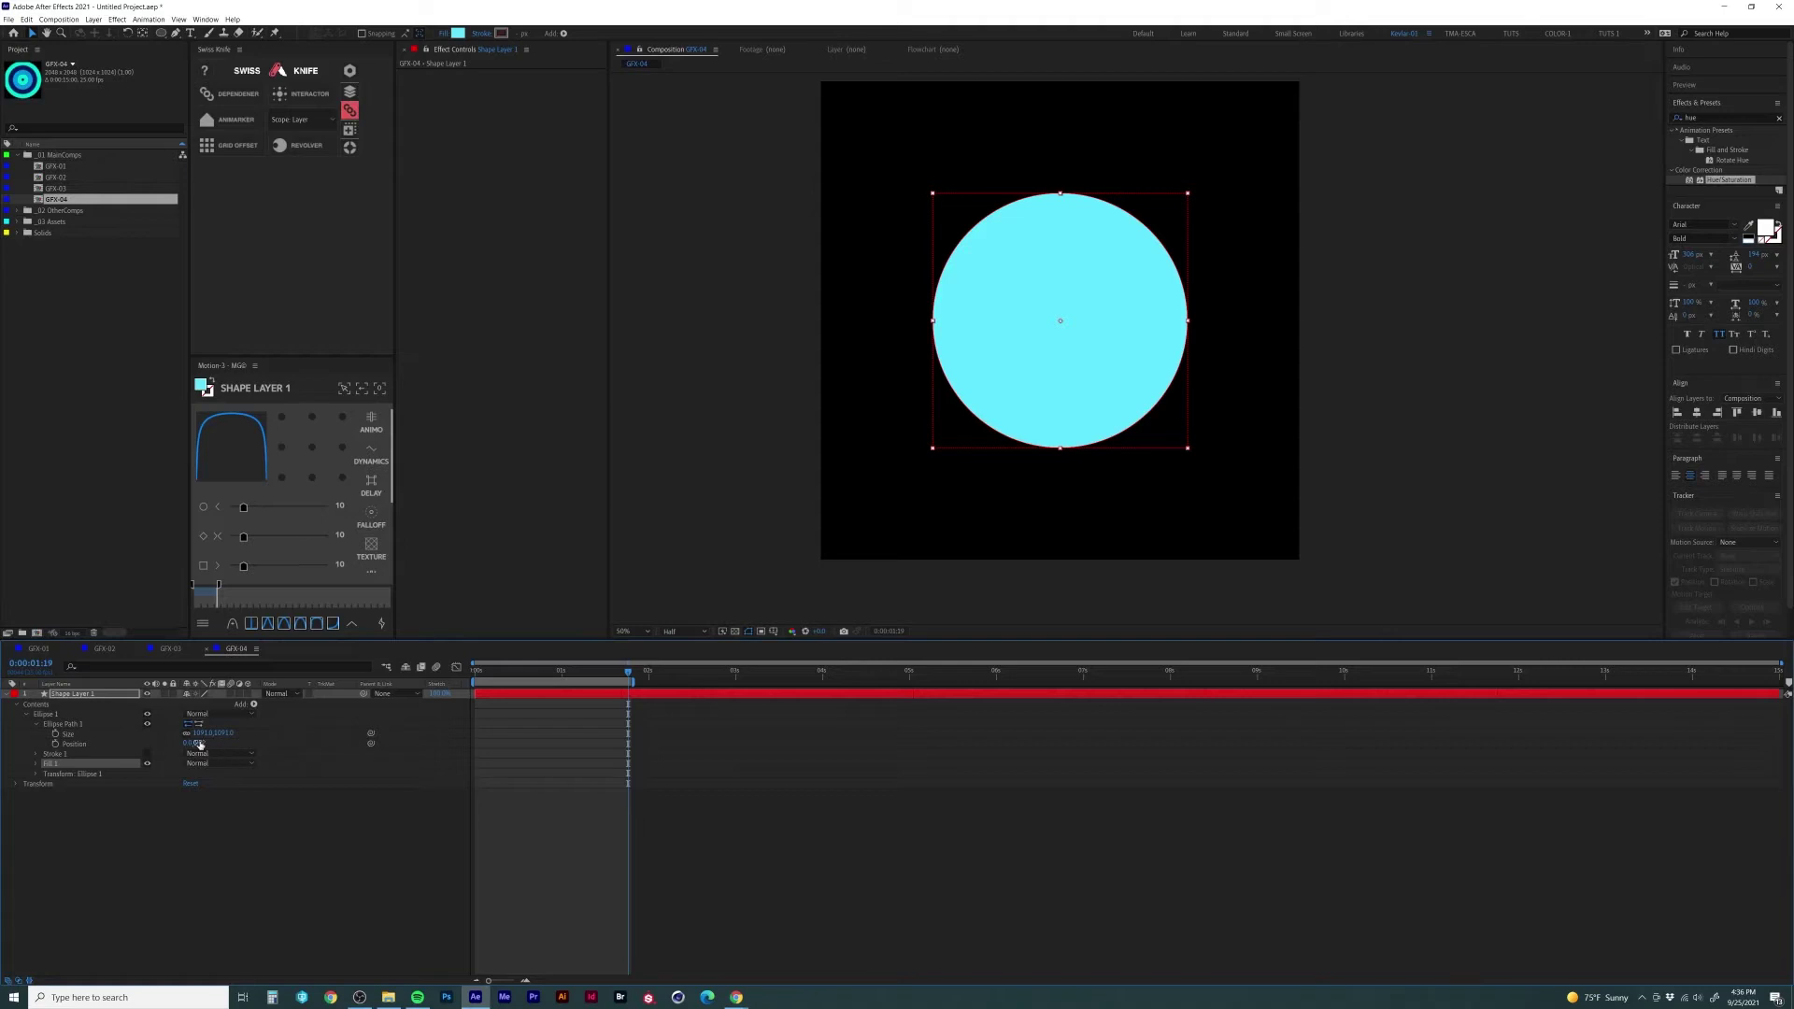
Step: Reduce the circle's ellipse path size to about 740 px and pre-compose its layer as "circle scale"
left_click_drag(217, 734, 66, 735)
left_click(123, 693)
key("ctrl+shift+c")
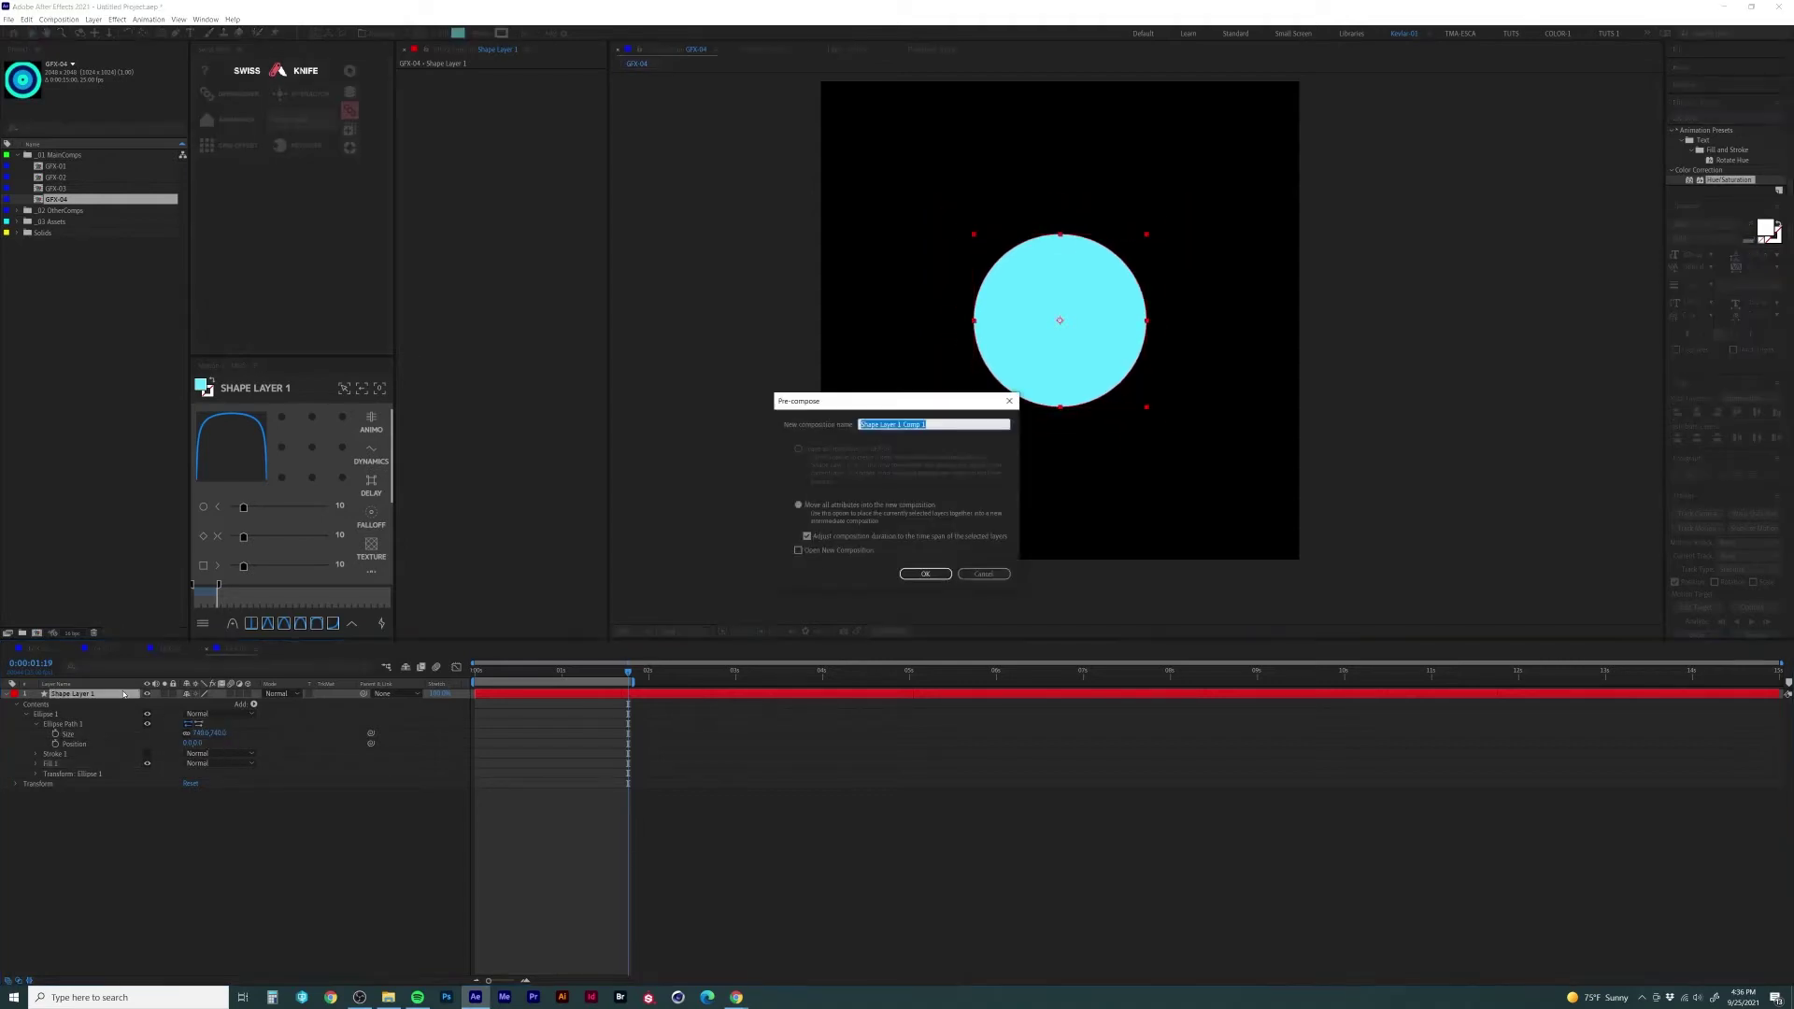
type("circle scale")
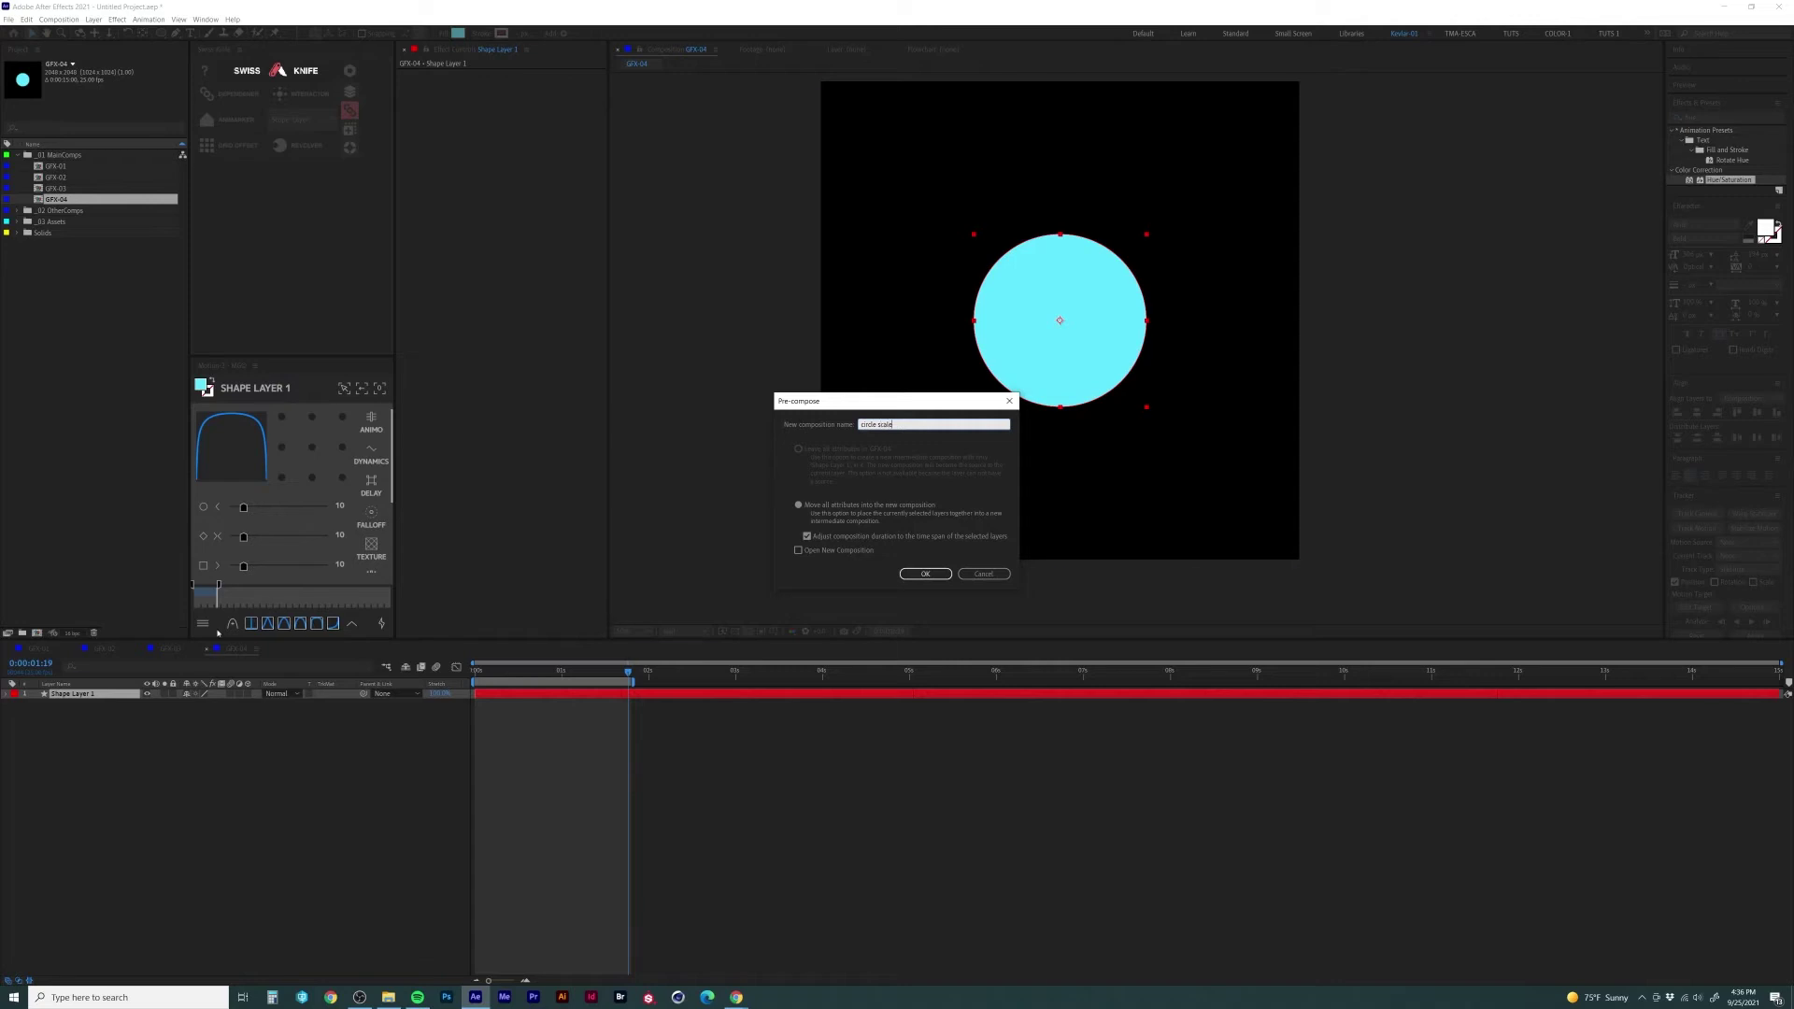
key("Return")
Step: Resize the circle scale composition to 1024 × 1024 px and scale the circle up to about 134% so it nearly fills the frame
key("ctrl+k")
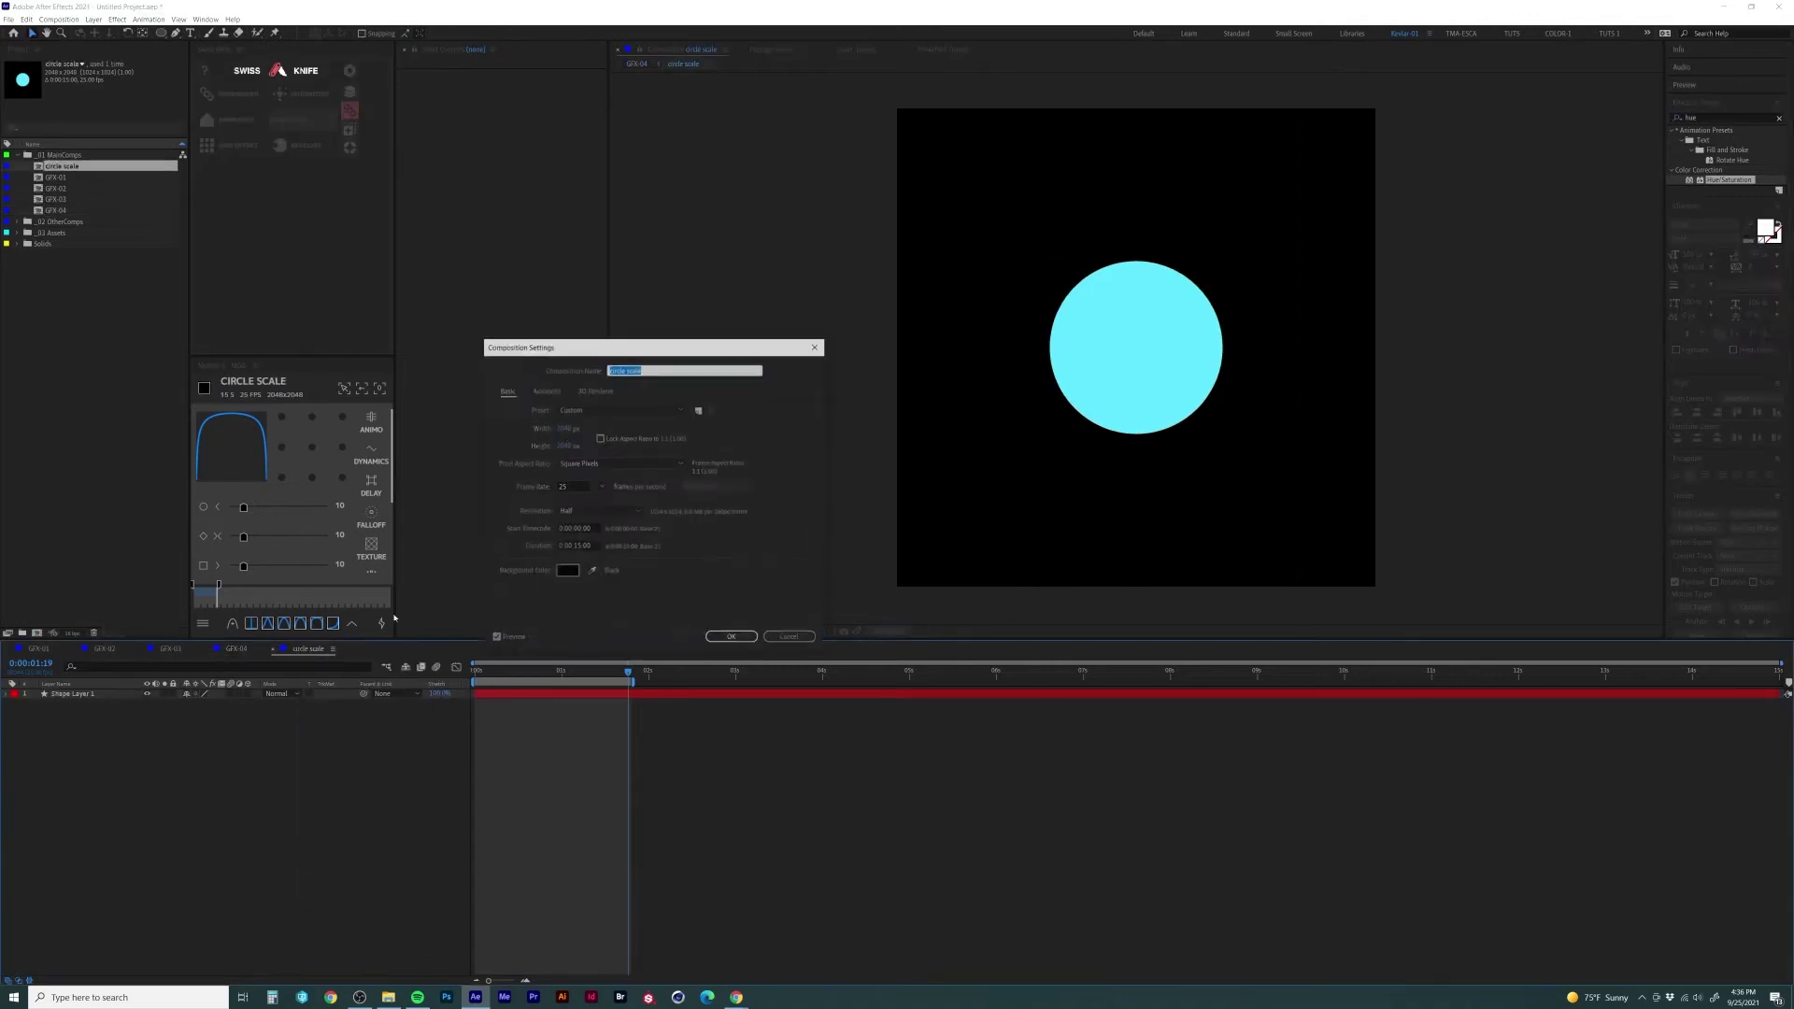
left_click(563, 428)
key("Return")
key("ctrl+a")
key("s")
left_click_drag(201, 703, 218, 703)
Step: Keyframe the circle's scale from 0% at the start to about 134% at 20 frames, and preview the growth
key("Home")
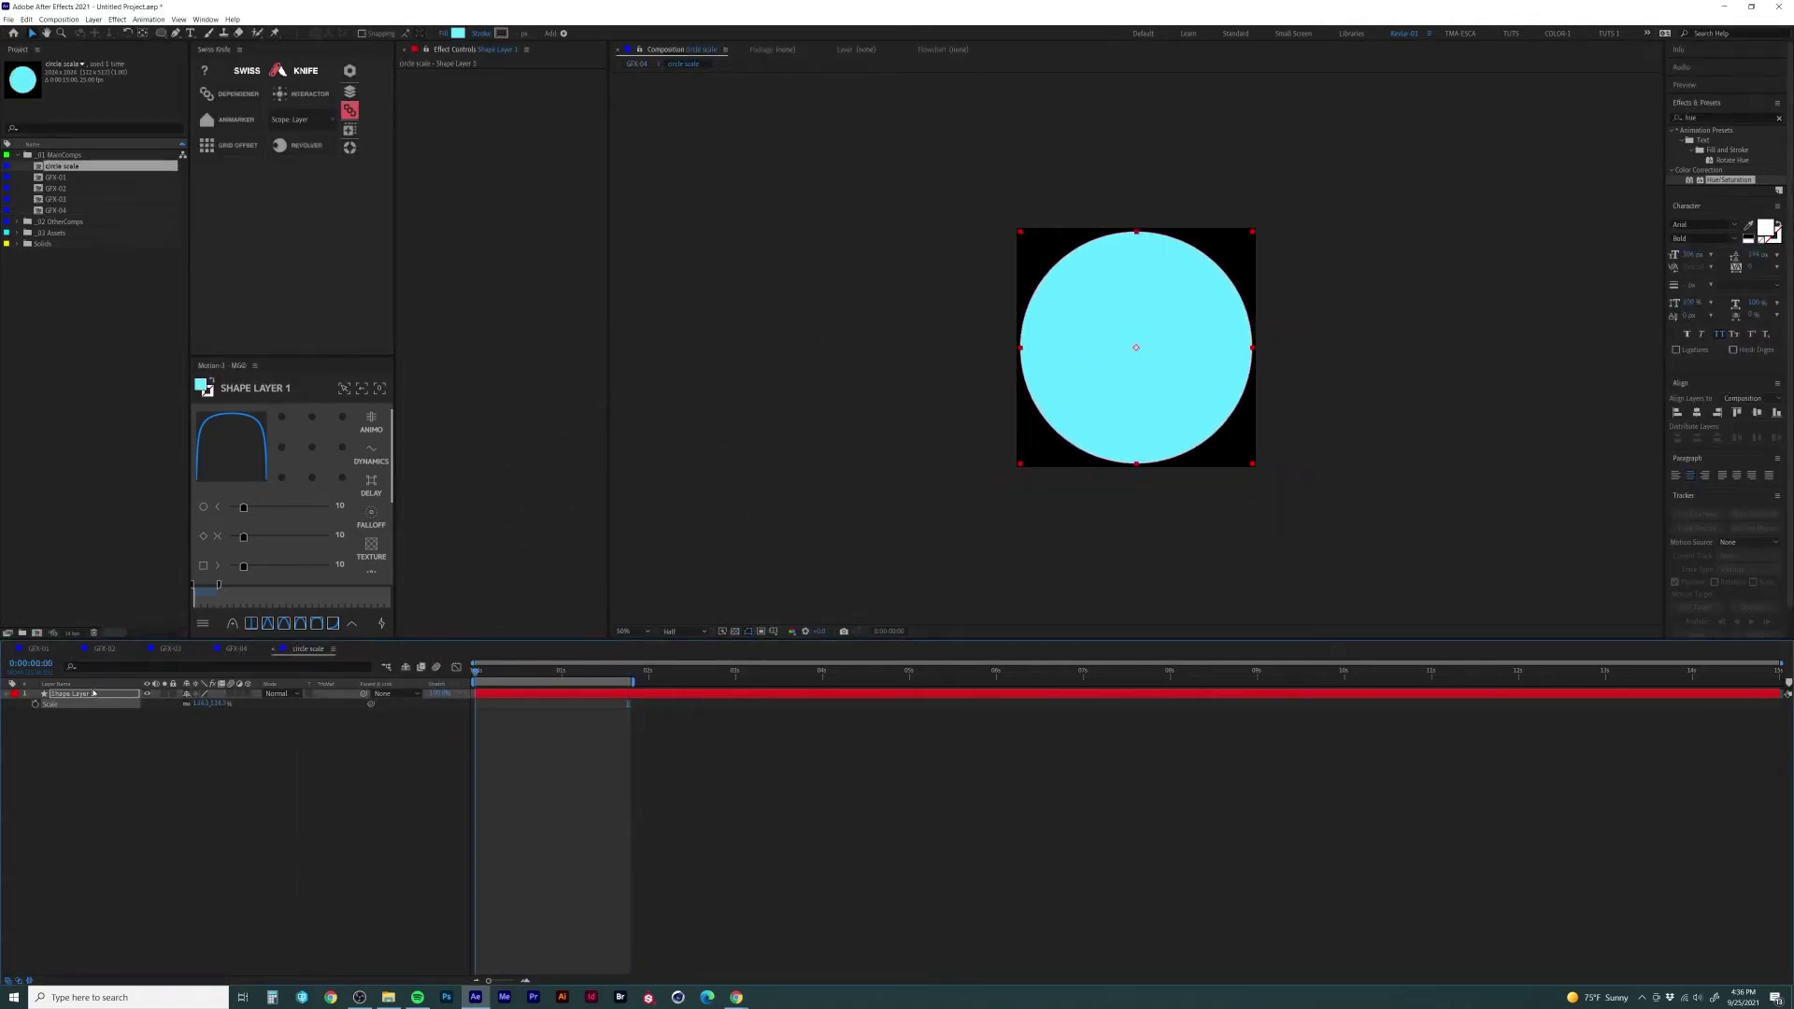
left_click(36, 706)
left_click(214, 703)
type("0")
key("Return")
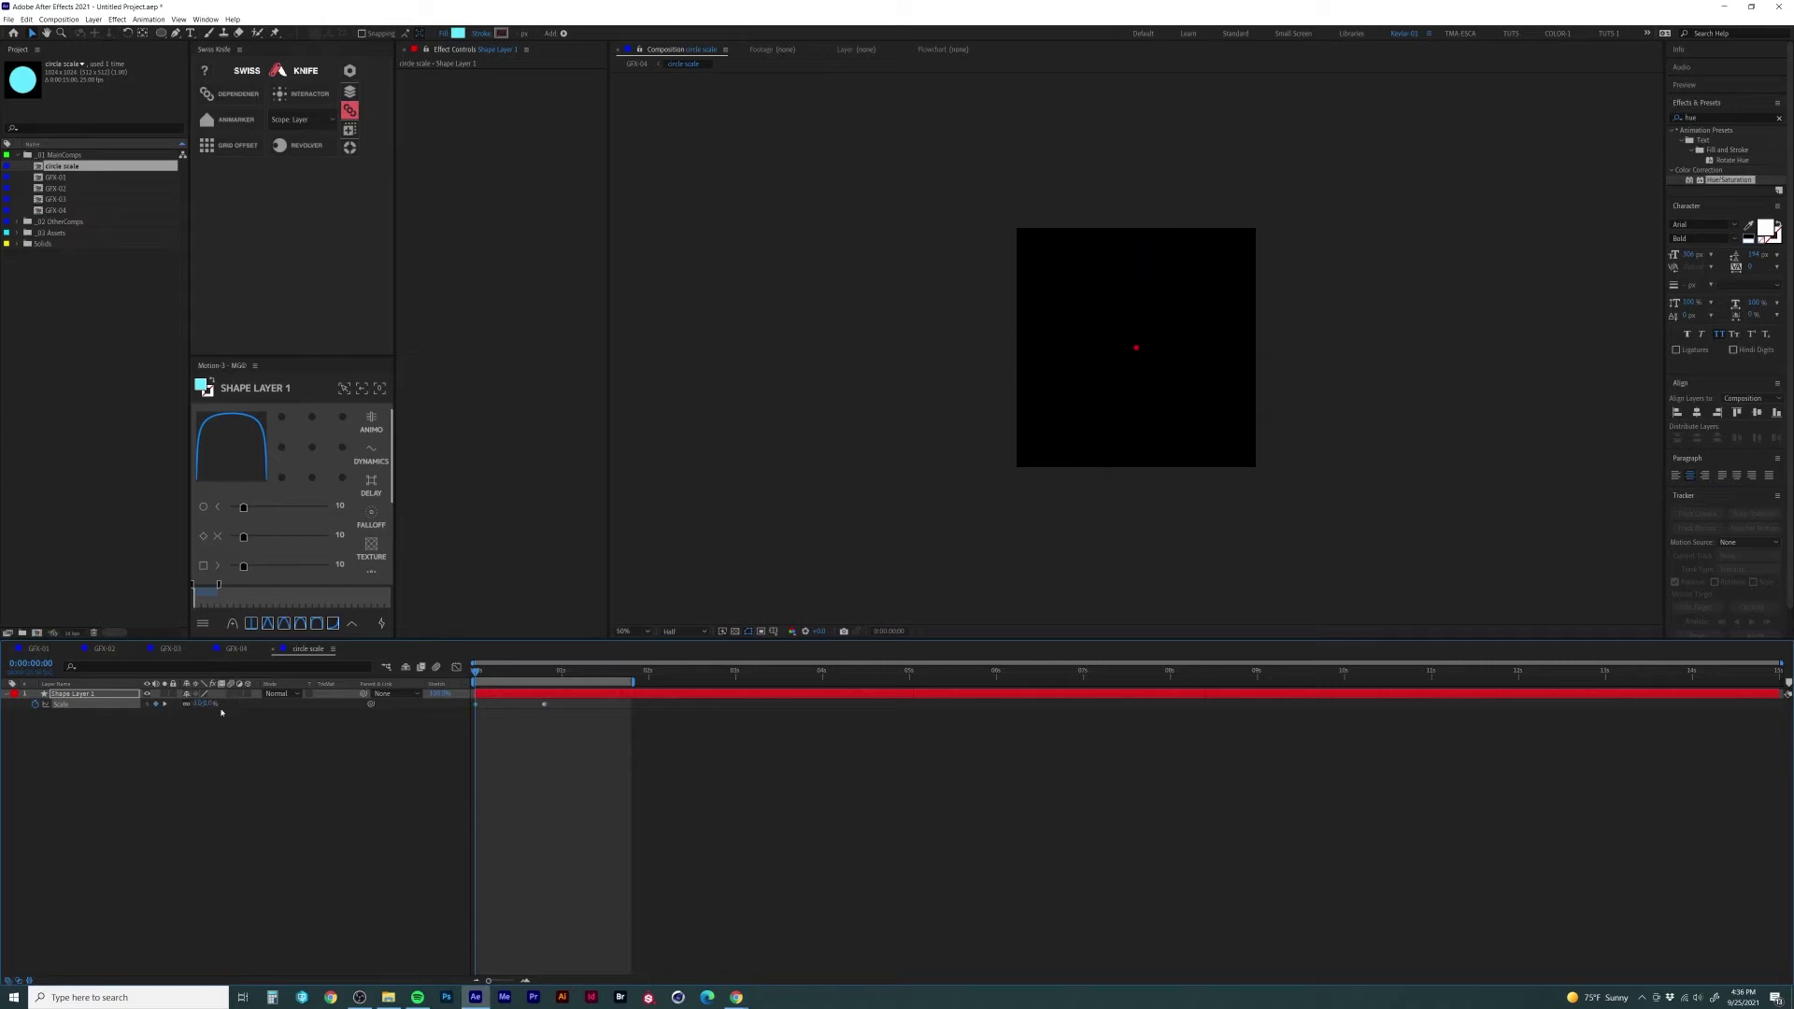
key("space")
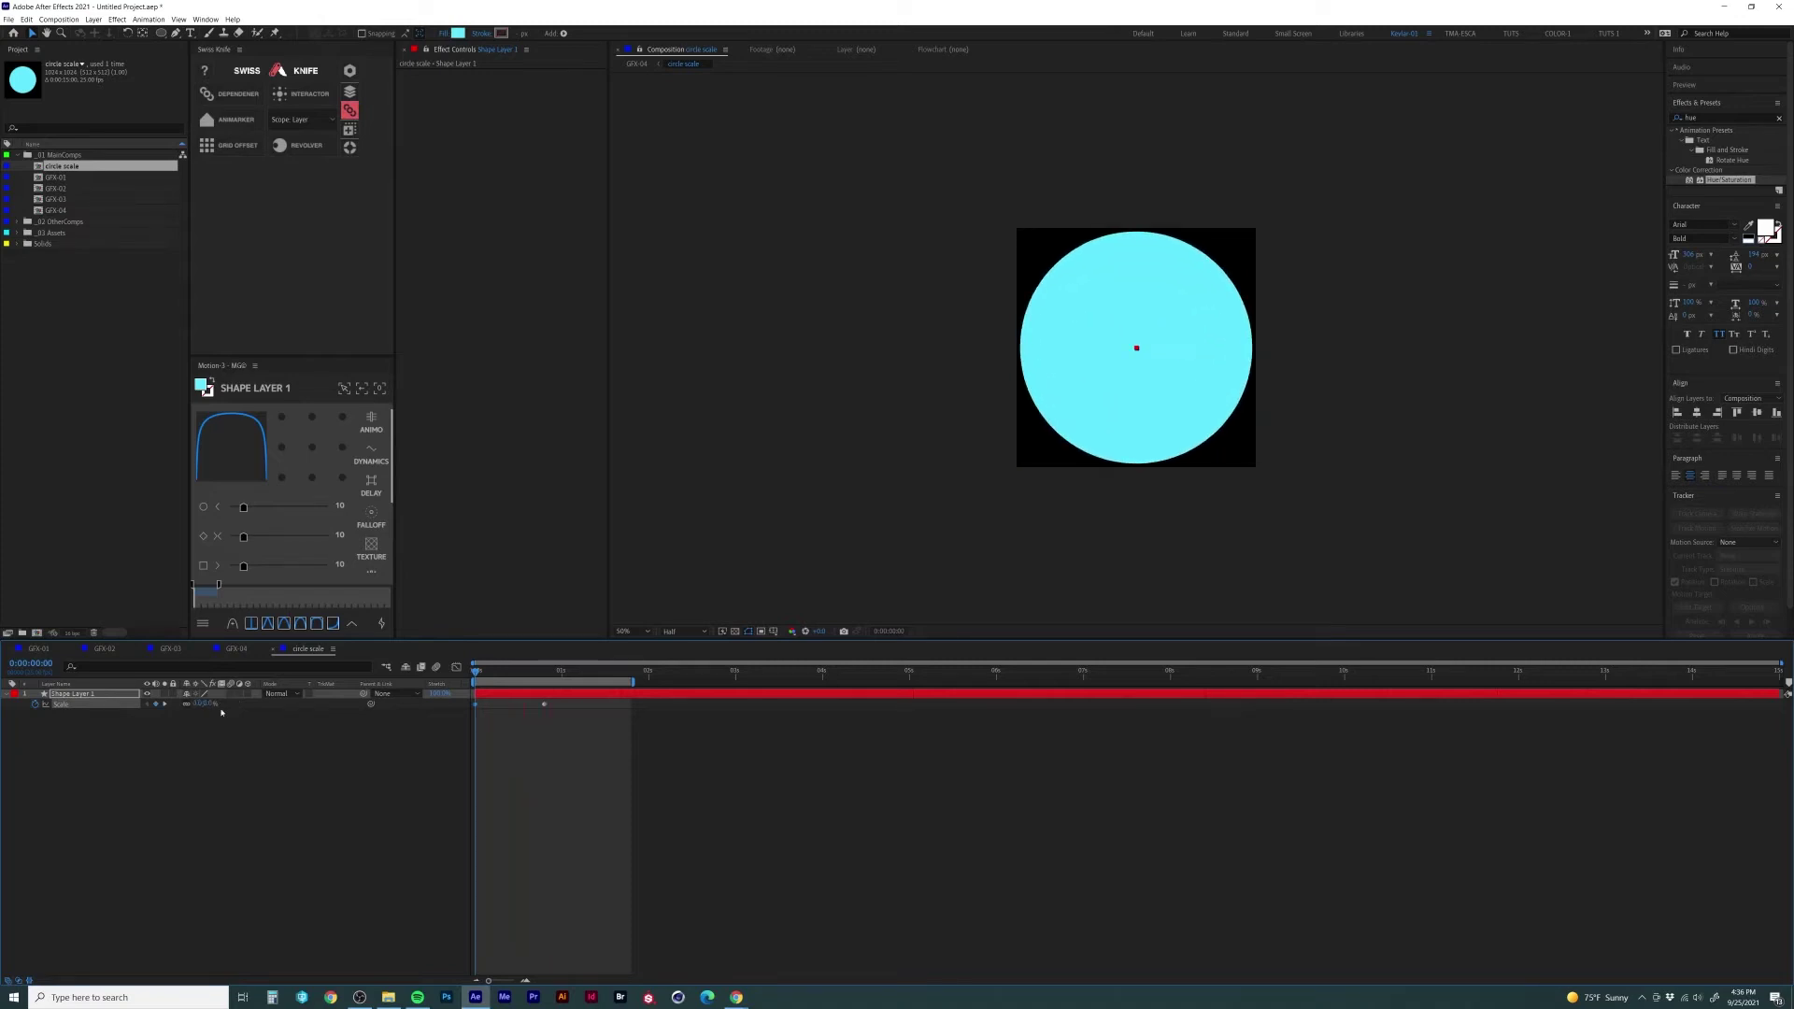
key("space")
Step: Add a scale keyframe of 0% at the 2-second mark so the circle shrinks away again
left_click_drag(539, 675, 649, 672)
left_click(224, 704)
type("0")
key("Return")
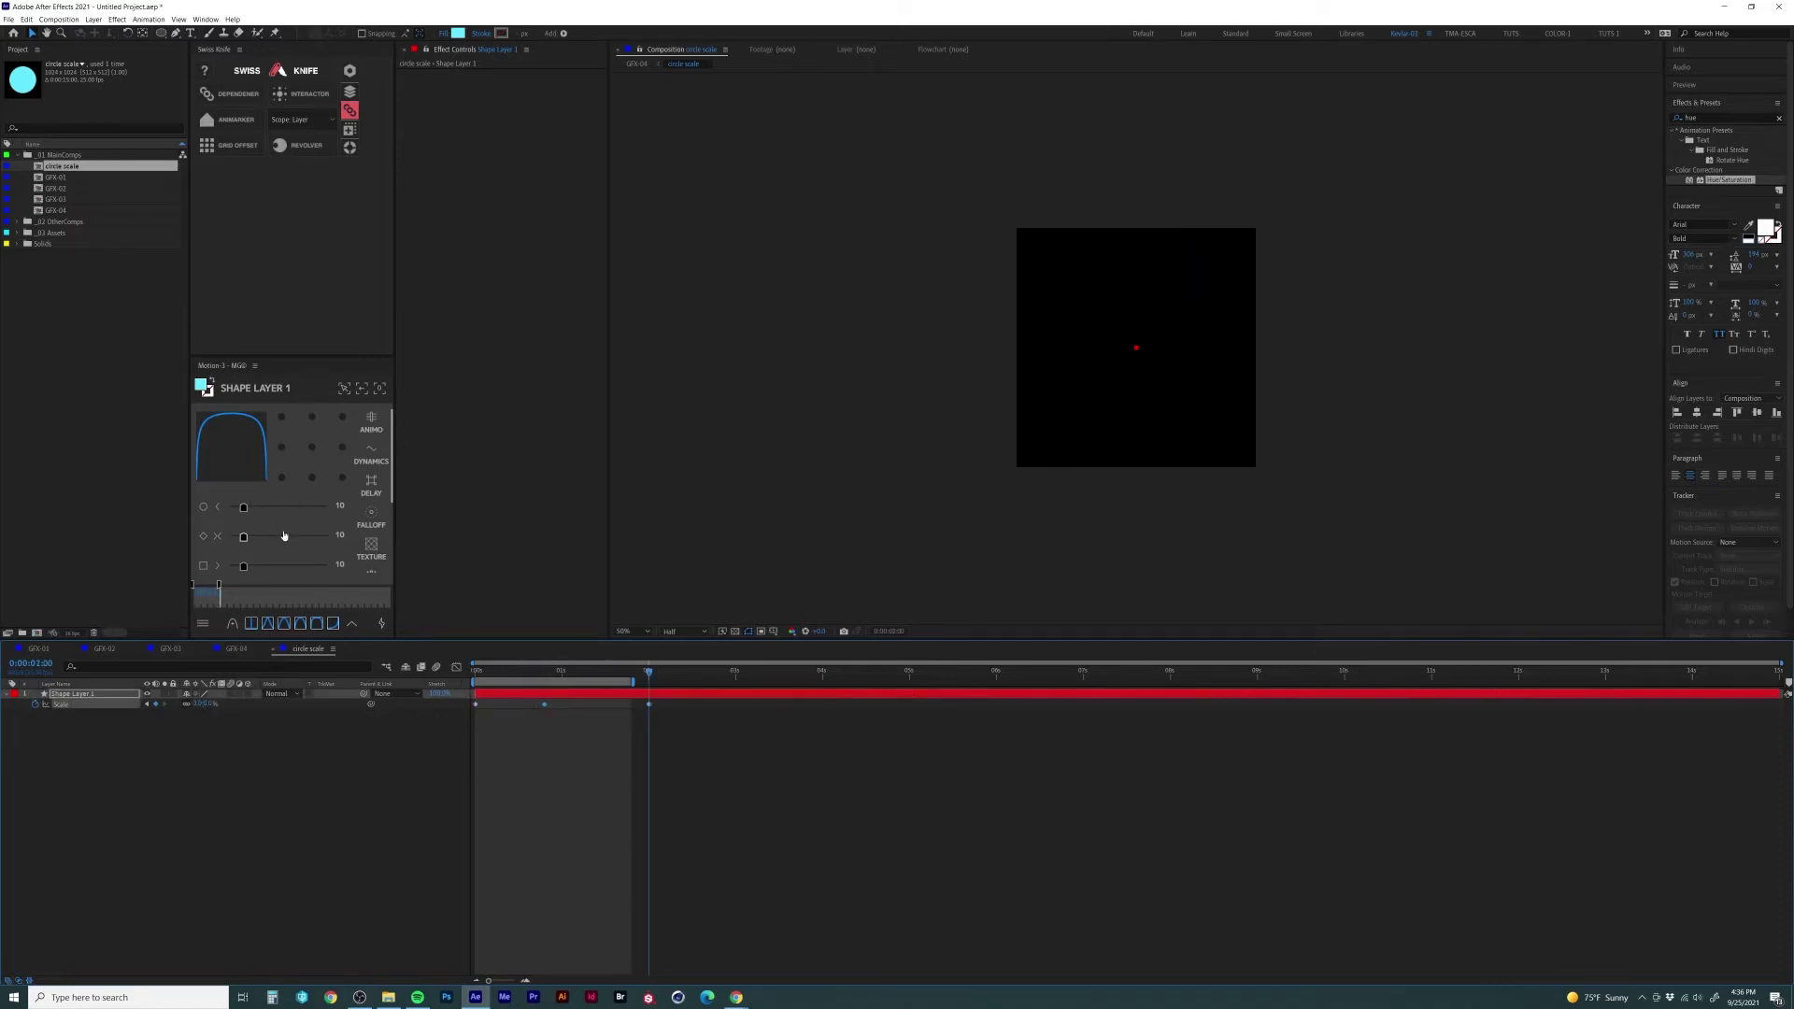
Step: Apply Easy Ease to the circle's middle scale keyframe
right_click(543, 703)
mouse_move(645, 827)
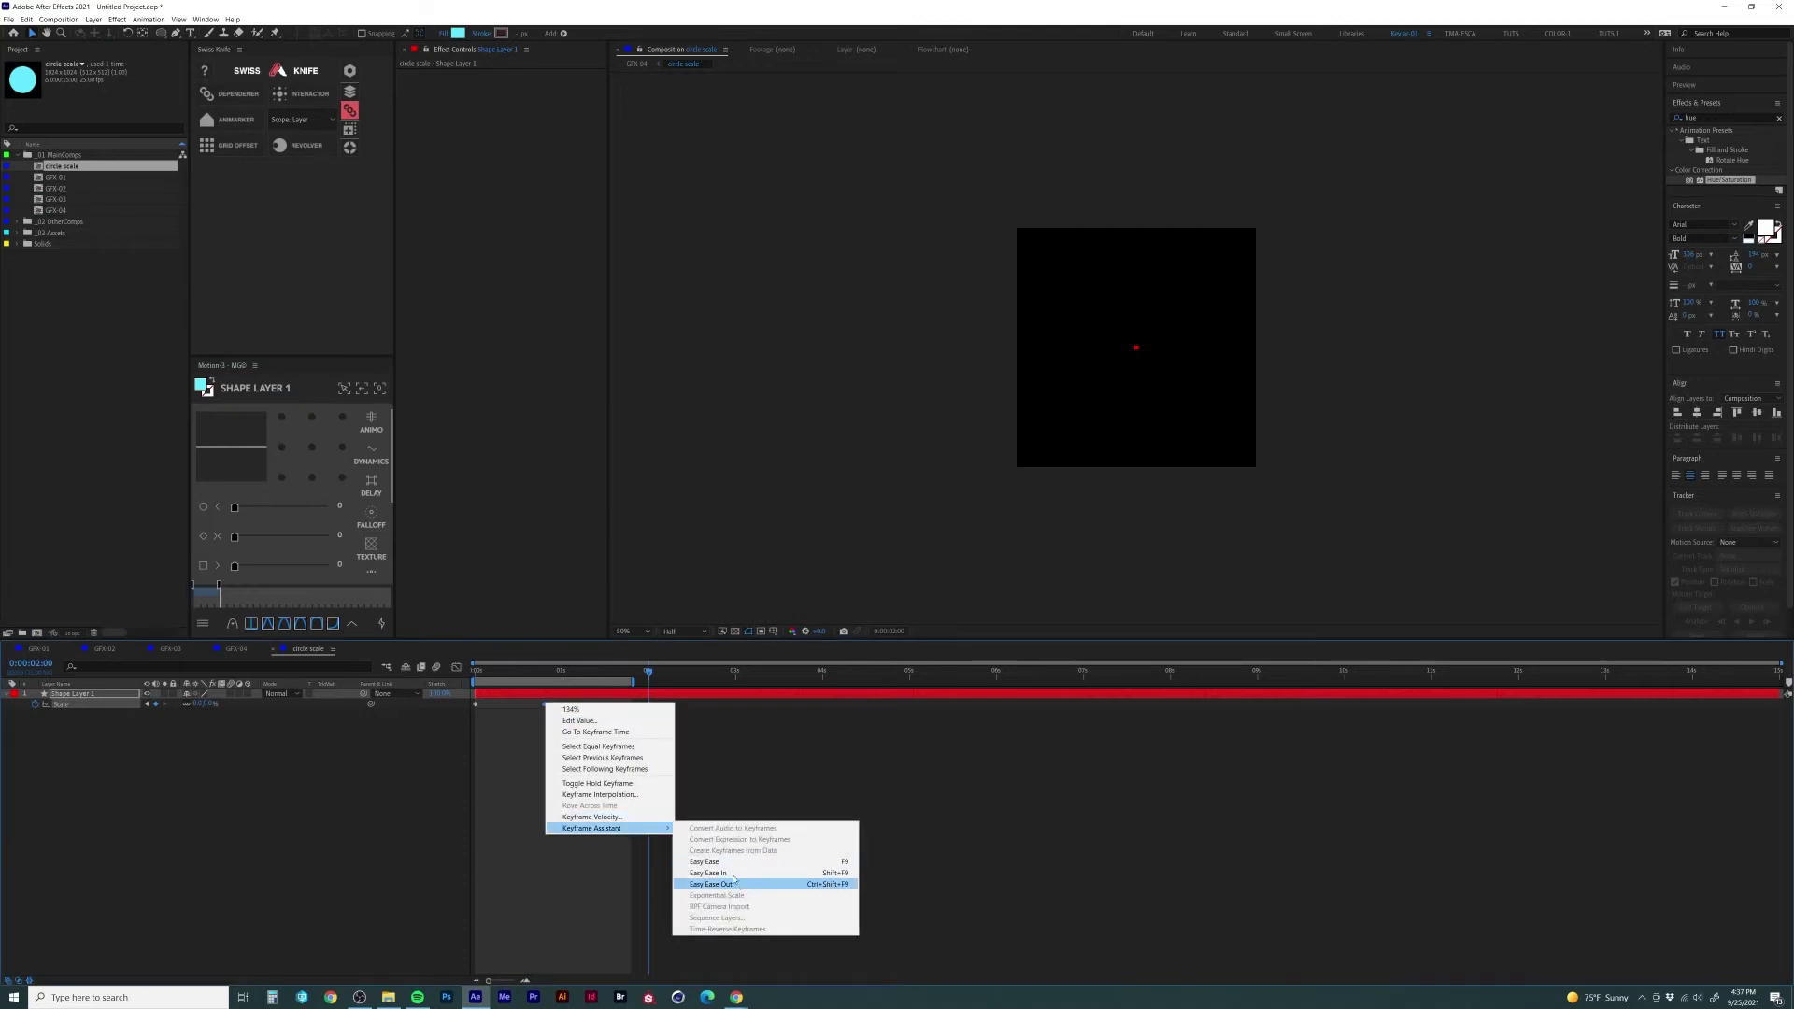
left_click(732, 872)
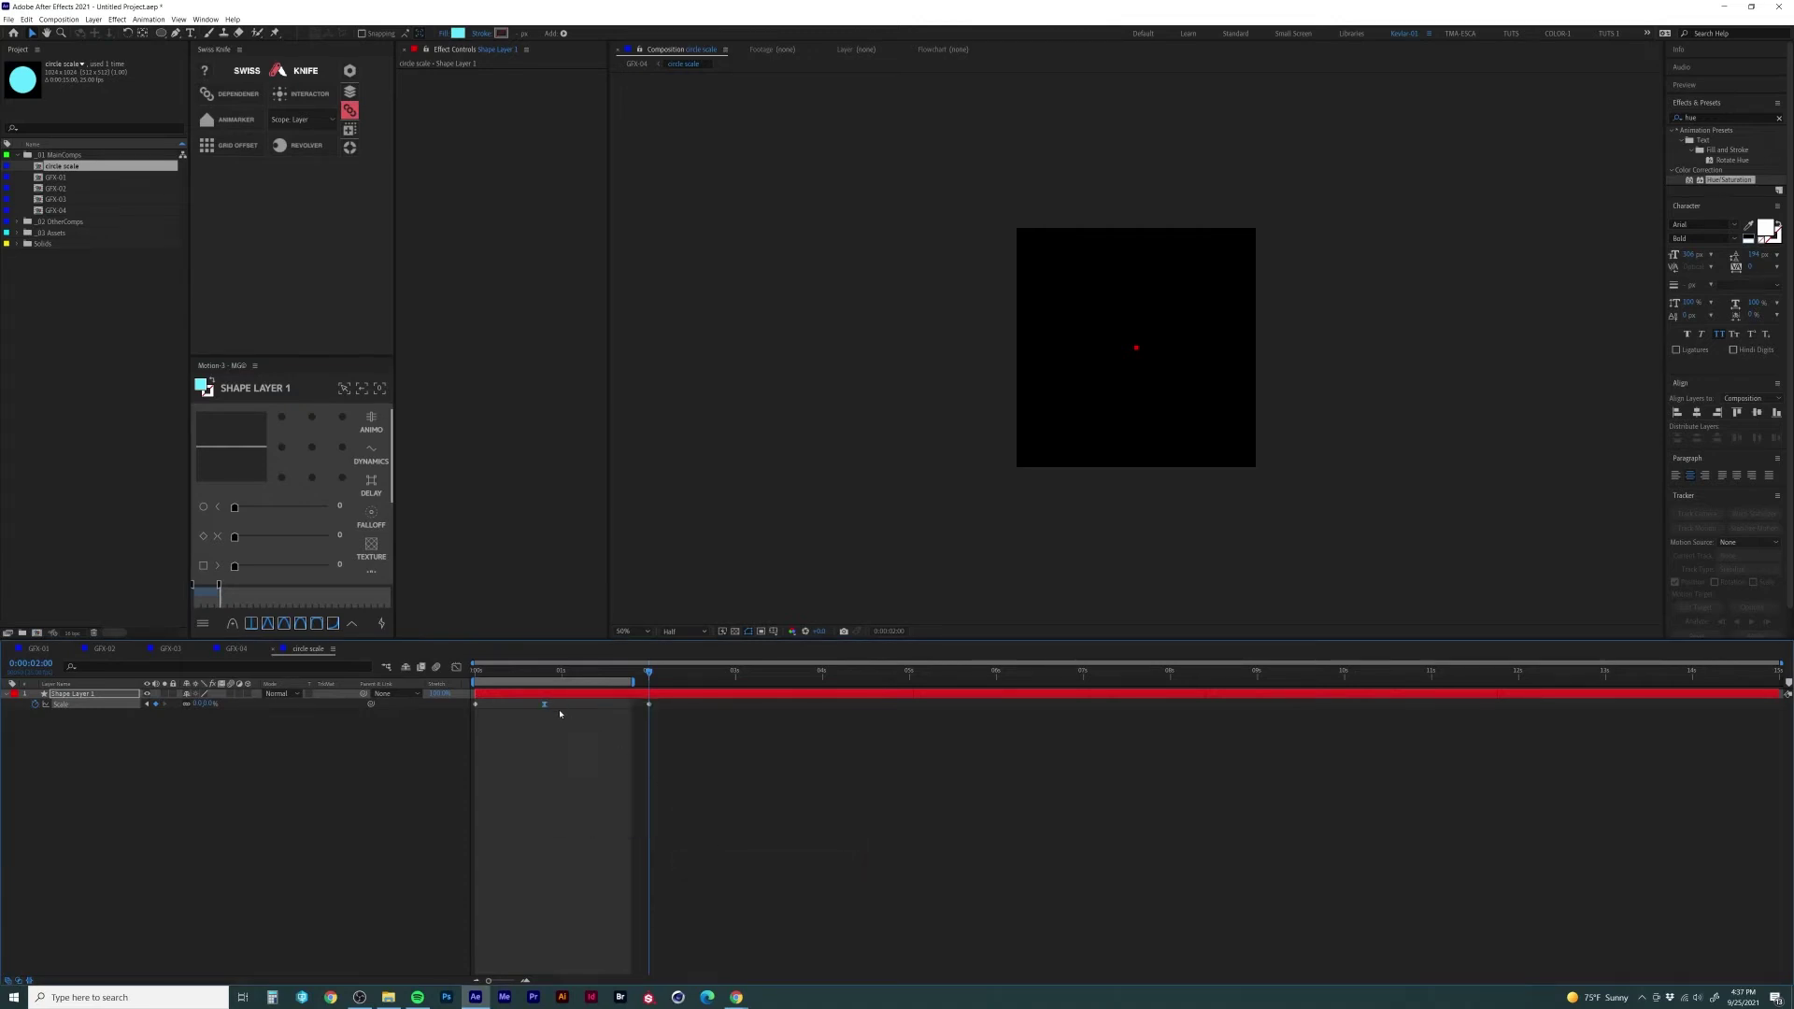
Step: Switch the Graph Editor to the speed graph and adjust the ease handles of the middle scale keyframe
left_click(456, 668)
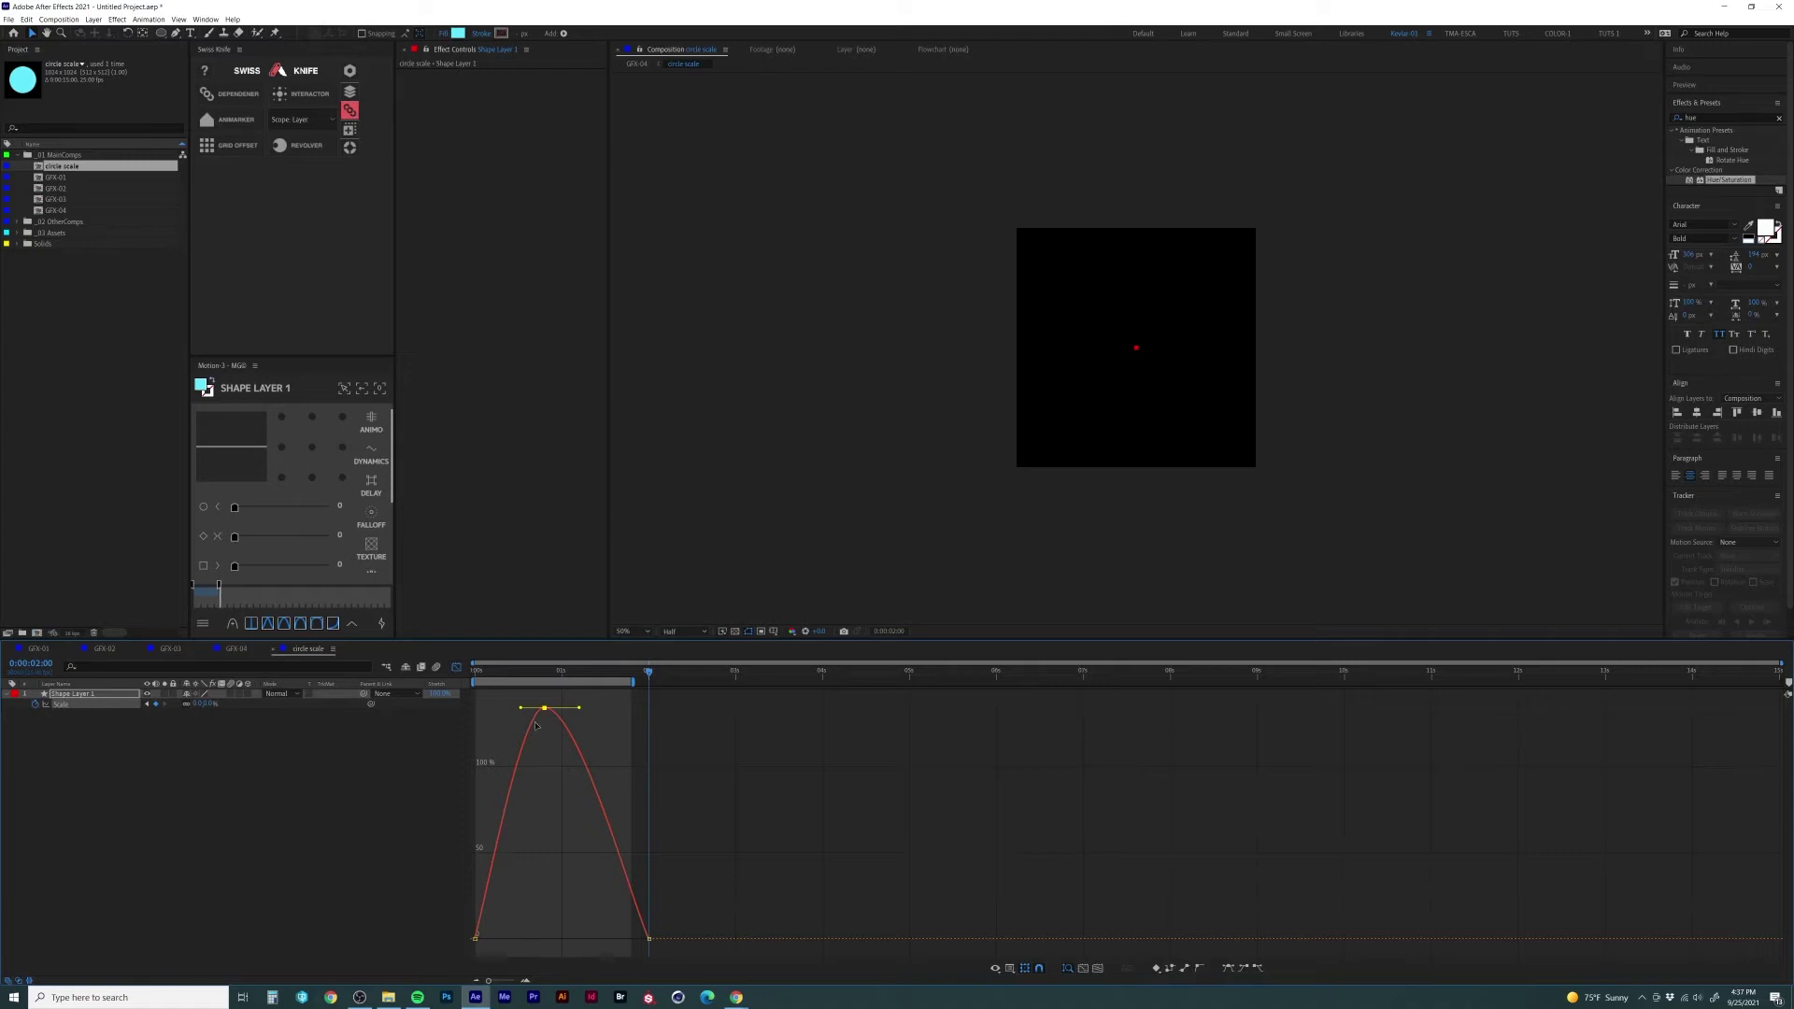
left_click(1012, 973)
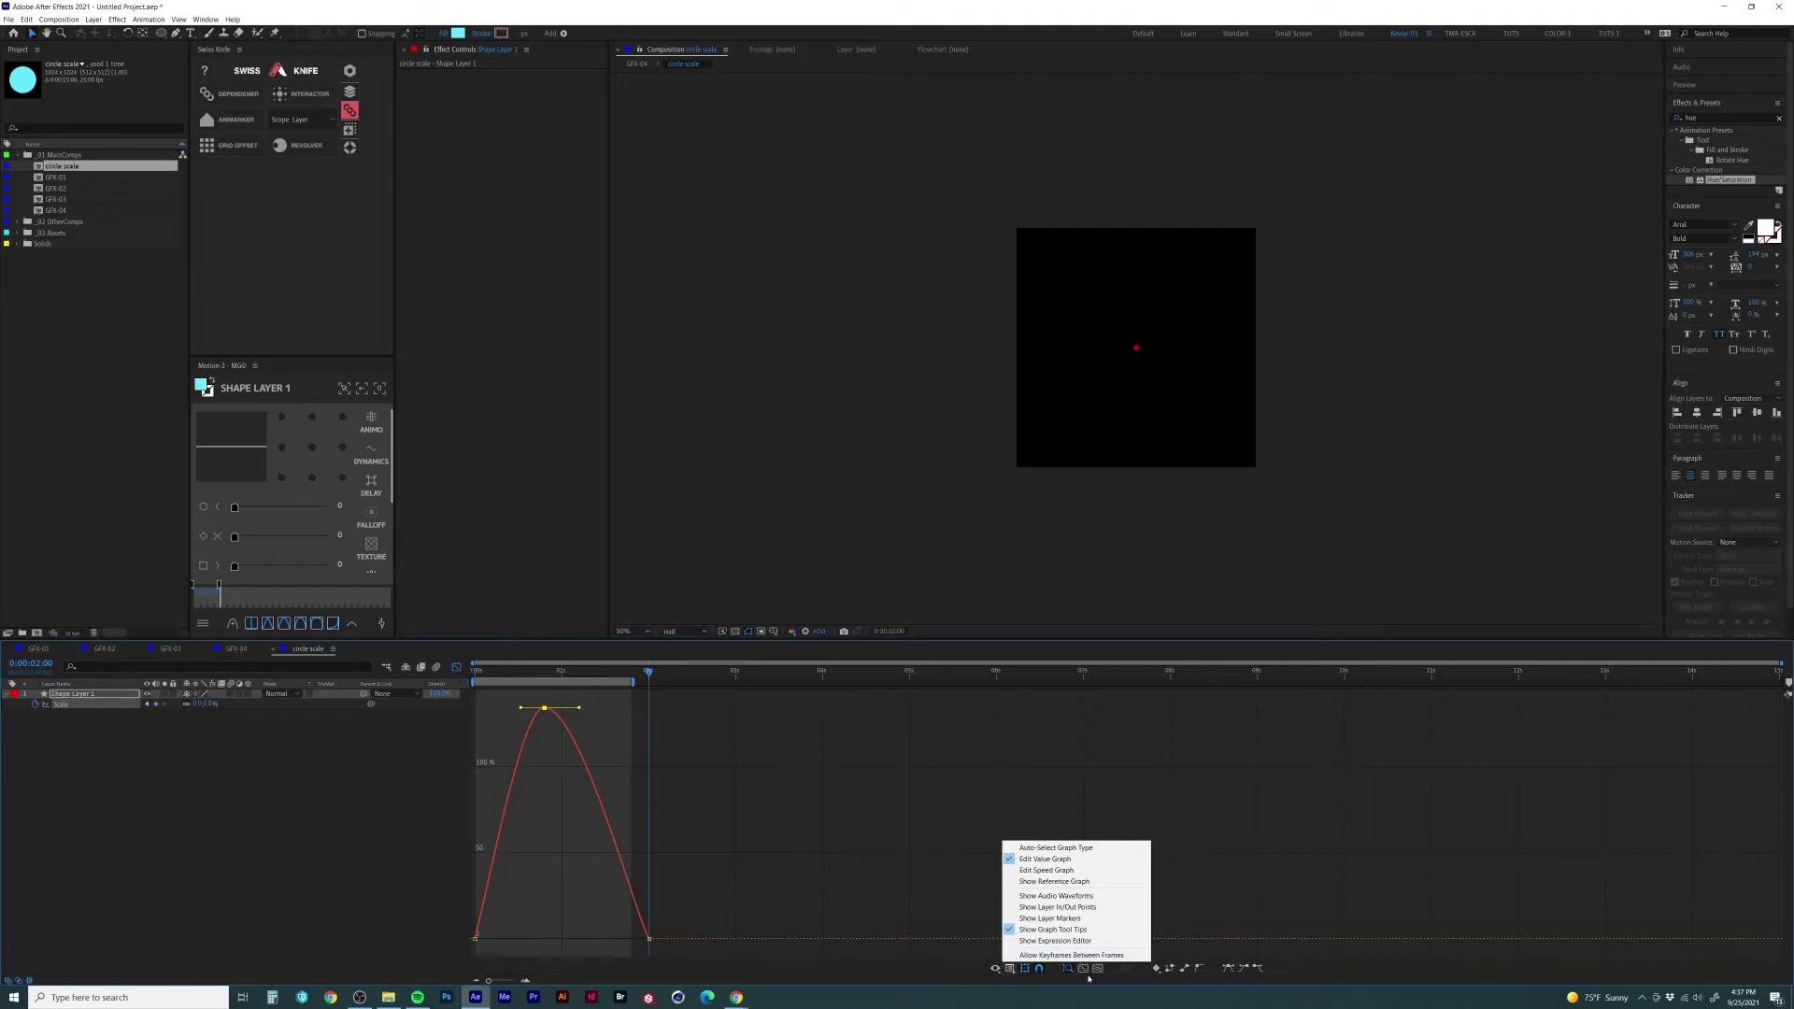
left_click(1047, 870)
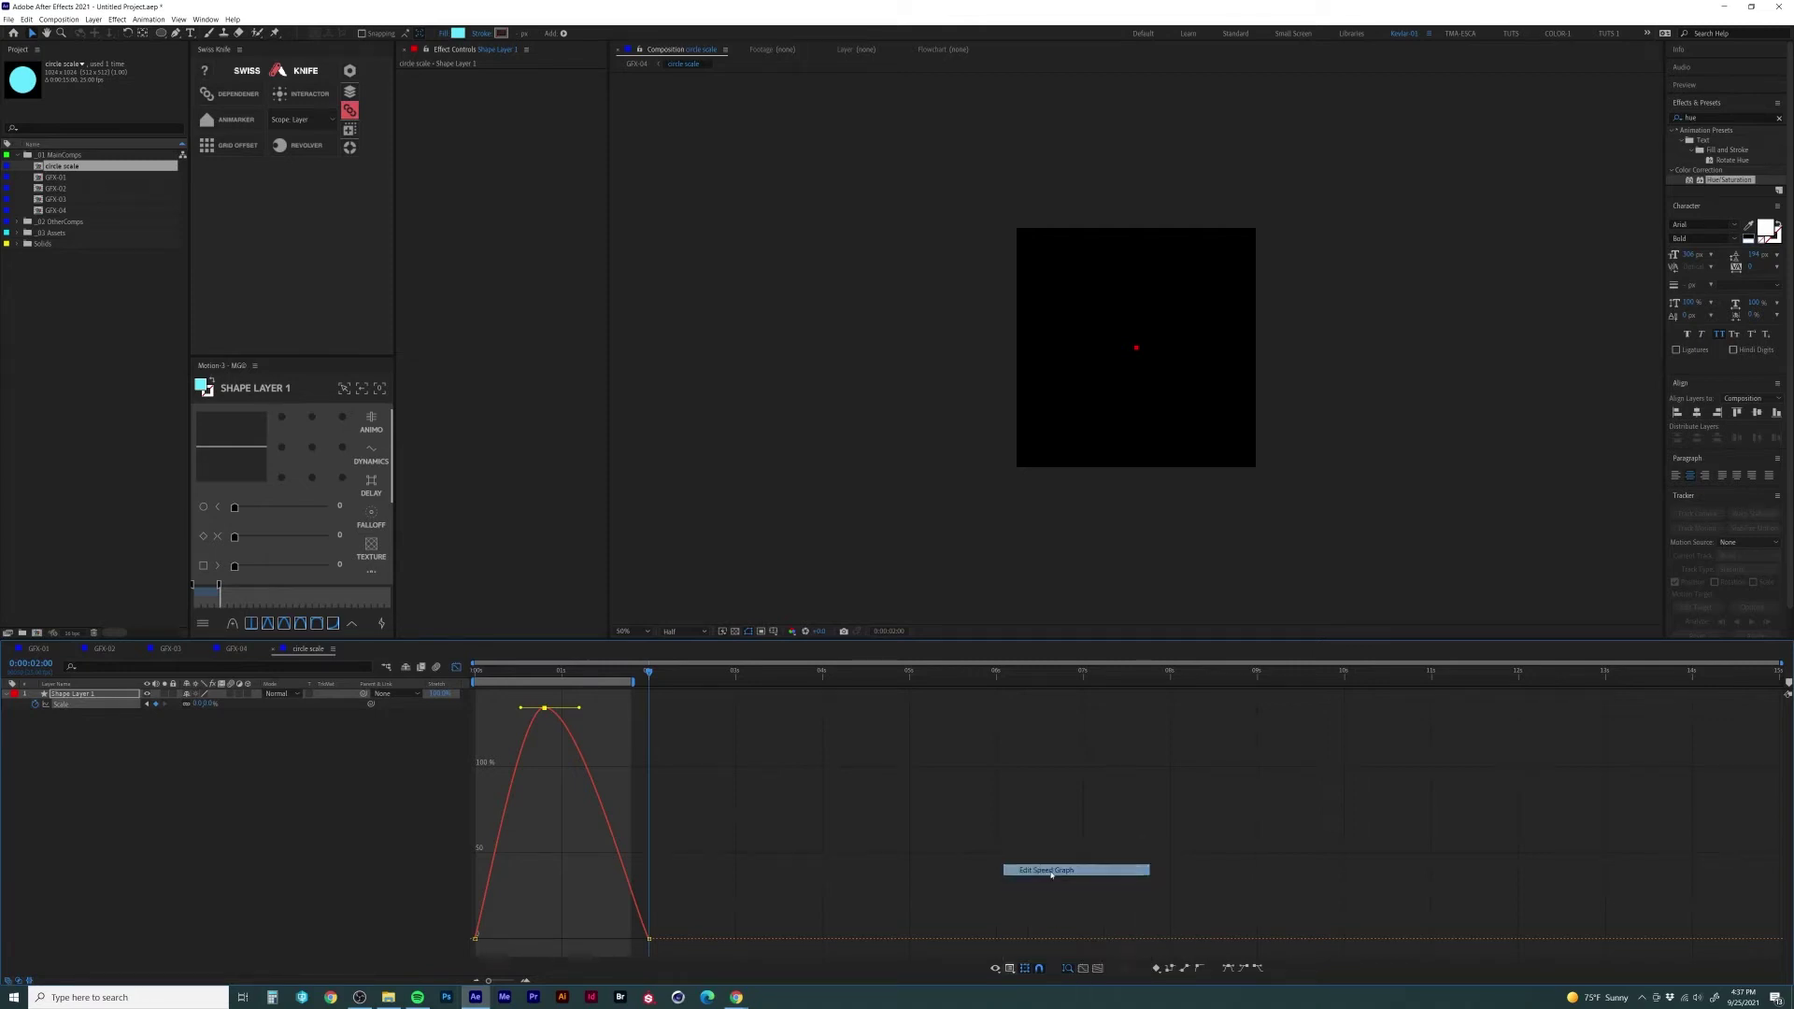
left_click(1024, 968)
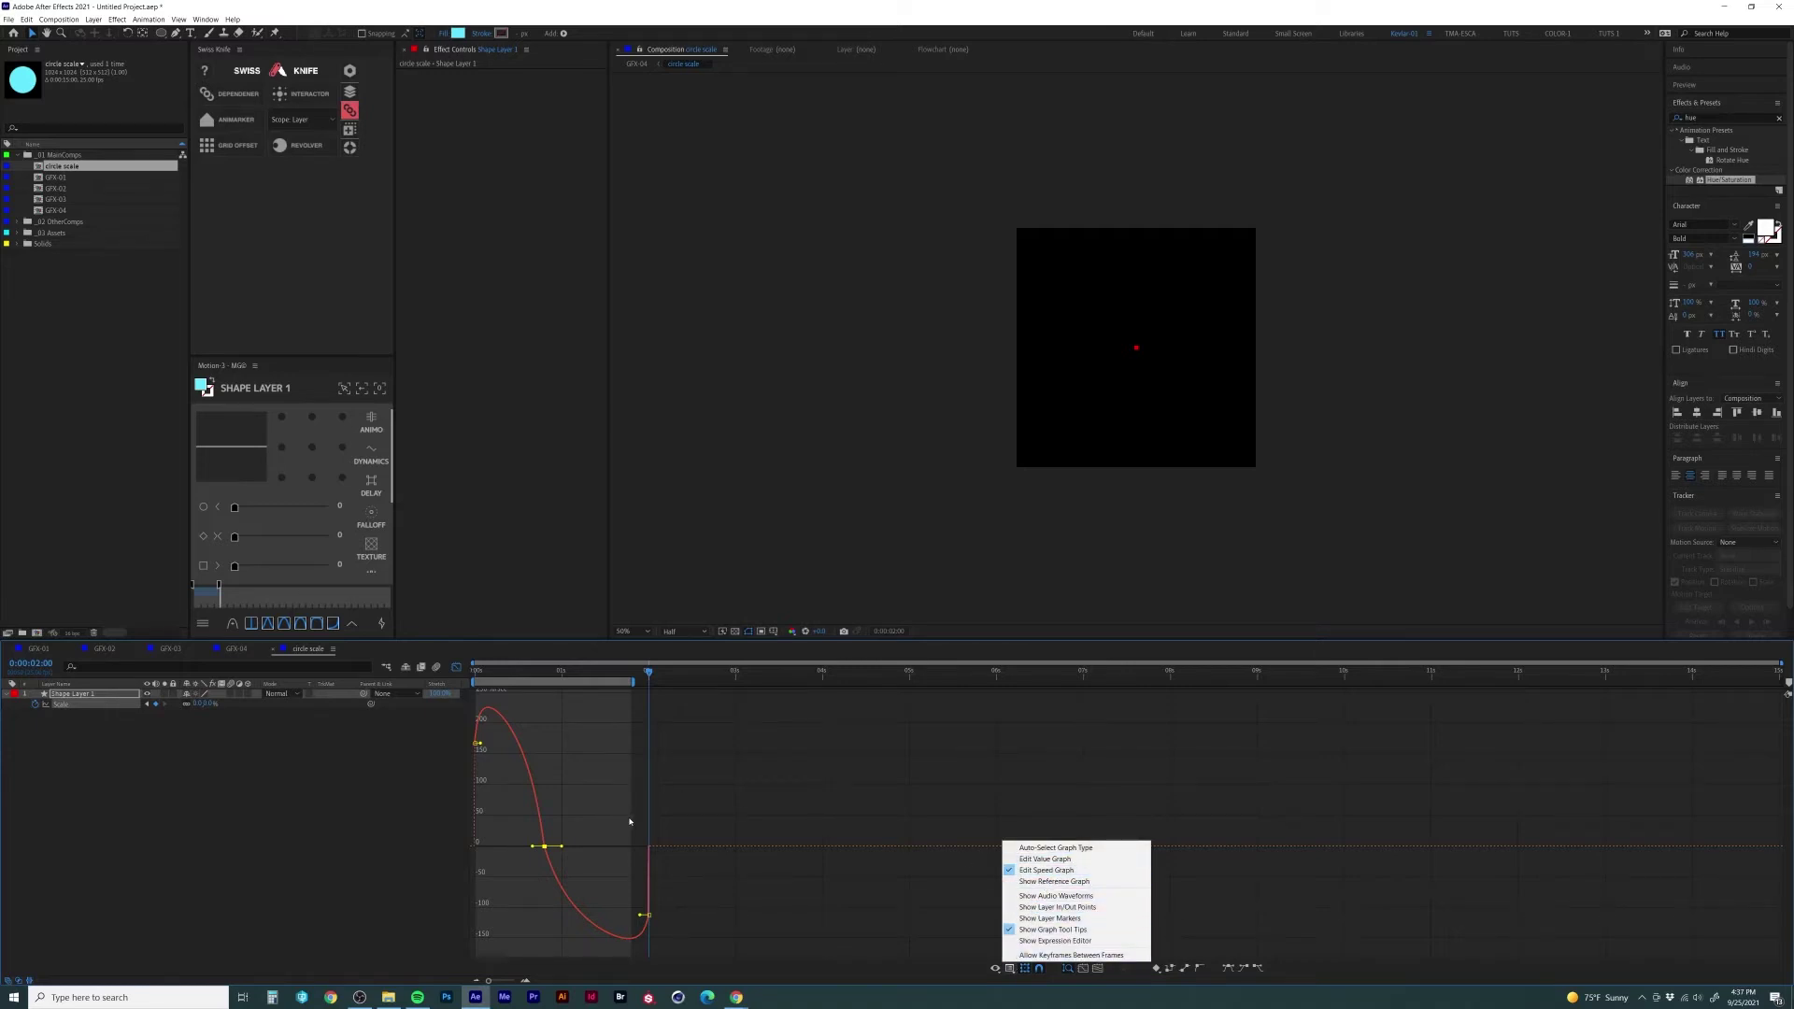
left_click(586, 850)
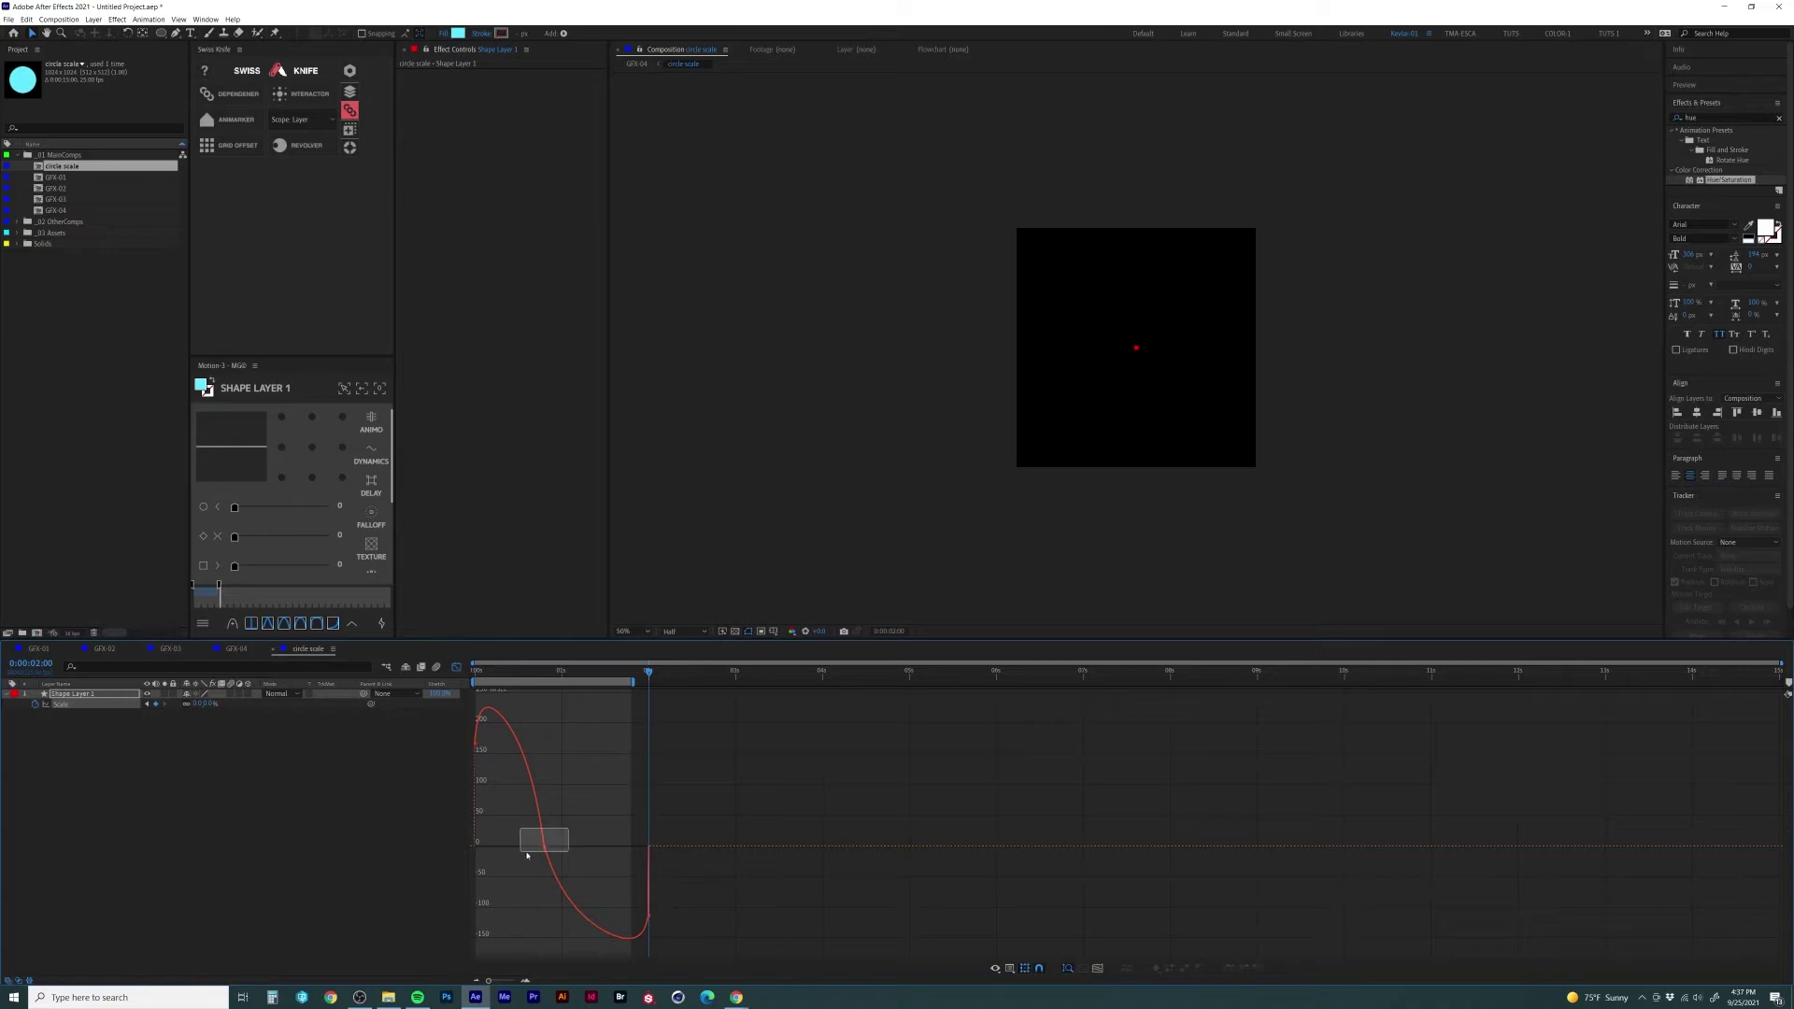
mouse_move(569, 847)
left_click_drag(570, 847, 518, 817)
left_click(457, 669)
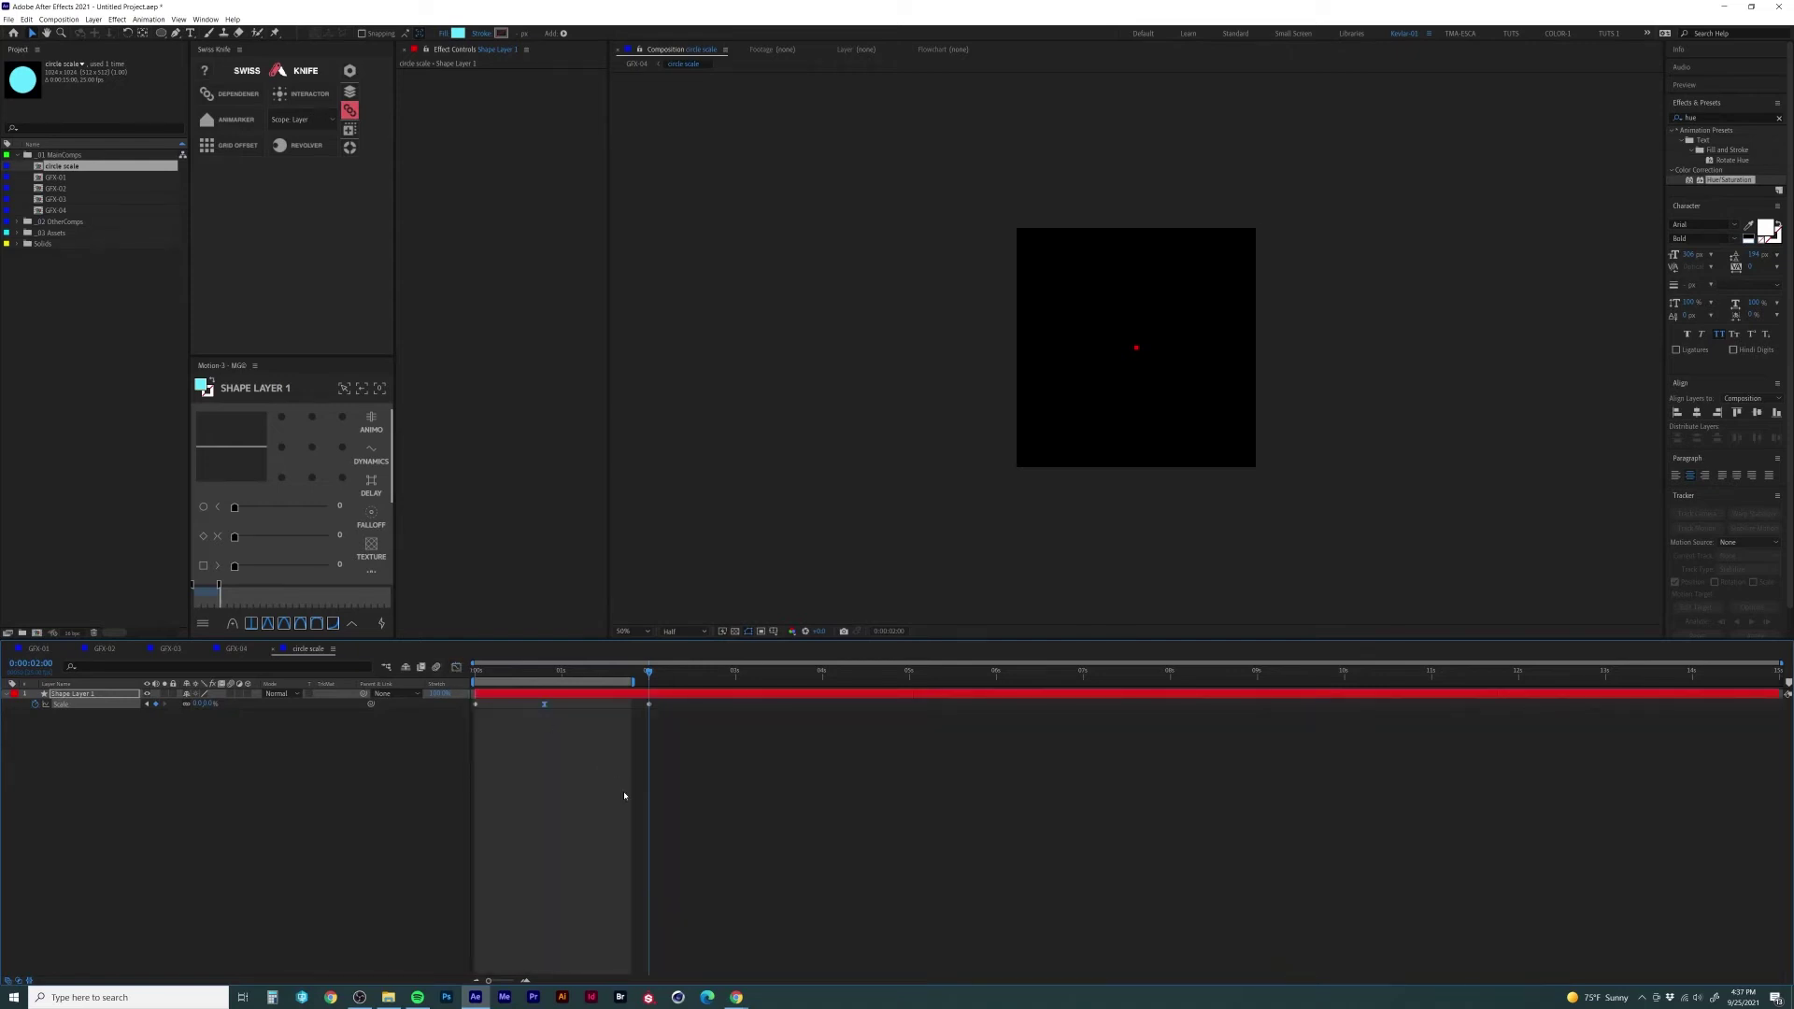
Step: Preview the circle animation, extend the work area to about 2:08, and trim the circle scale composition to it
left_click(624, 796)
key("space")
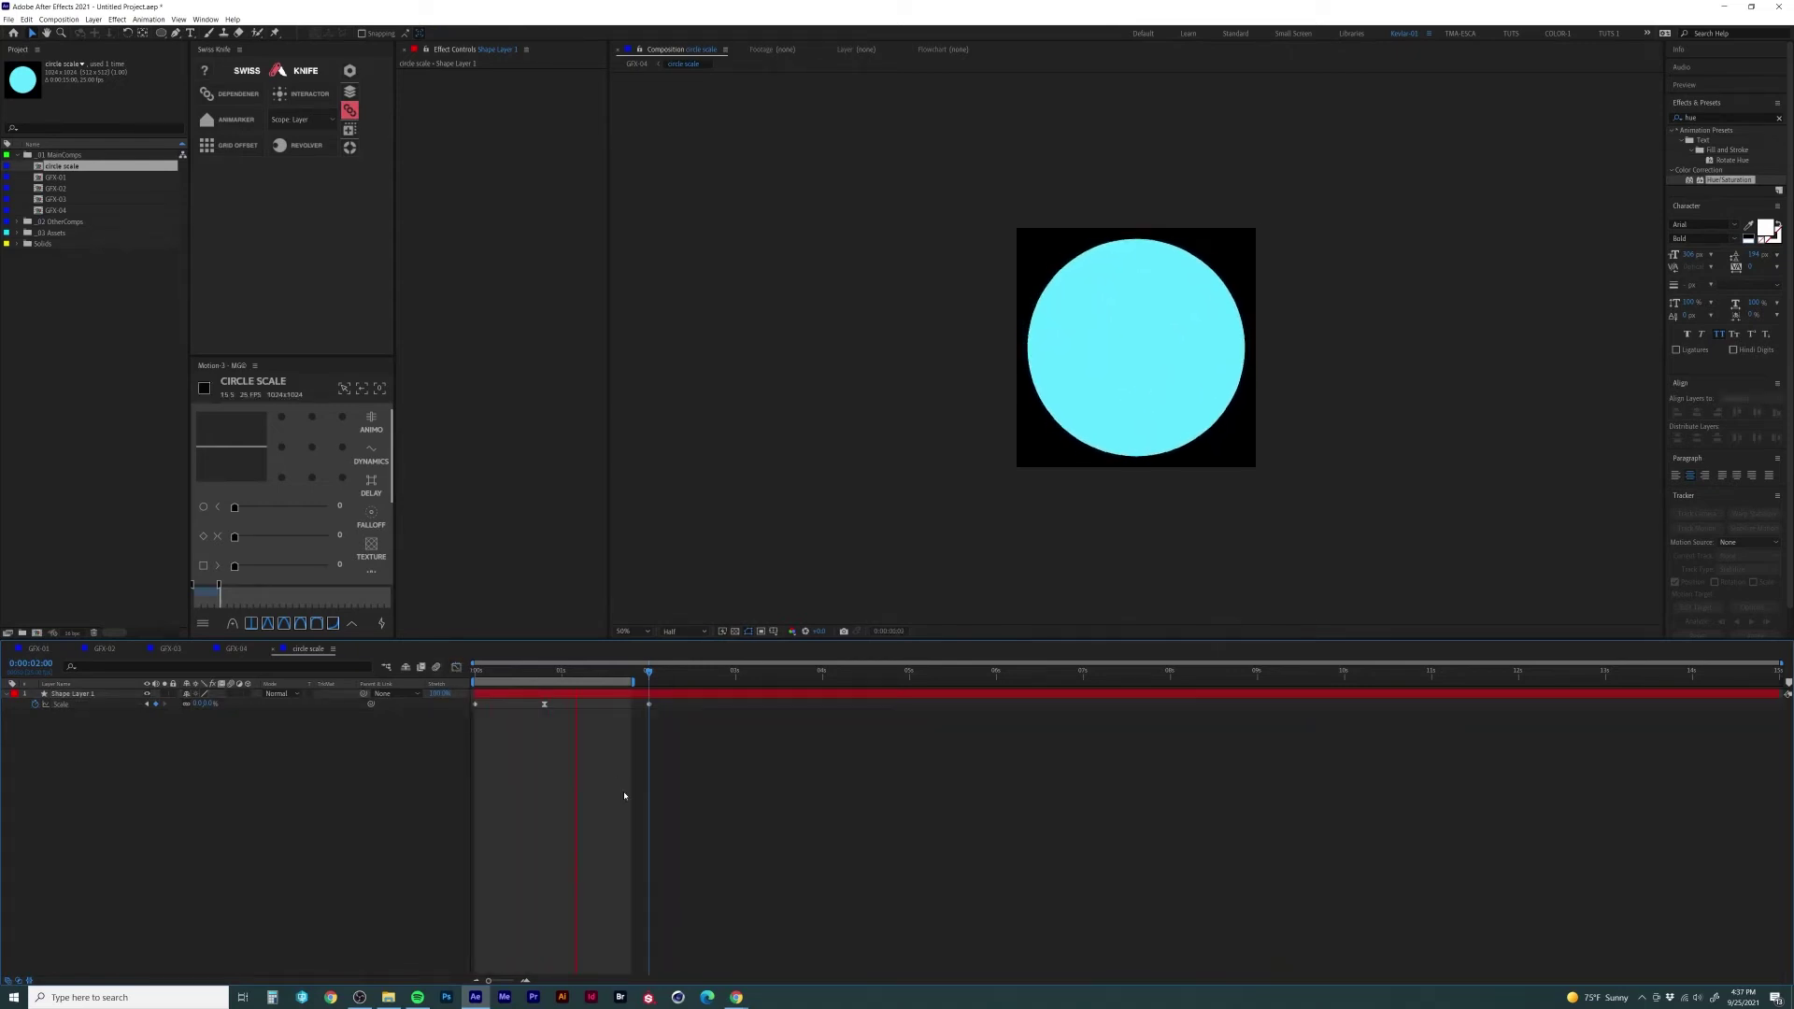
key("space")
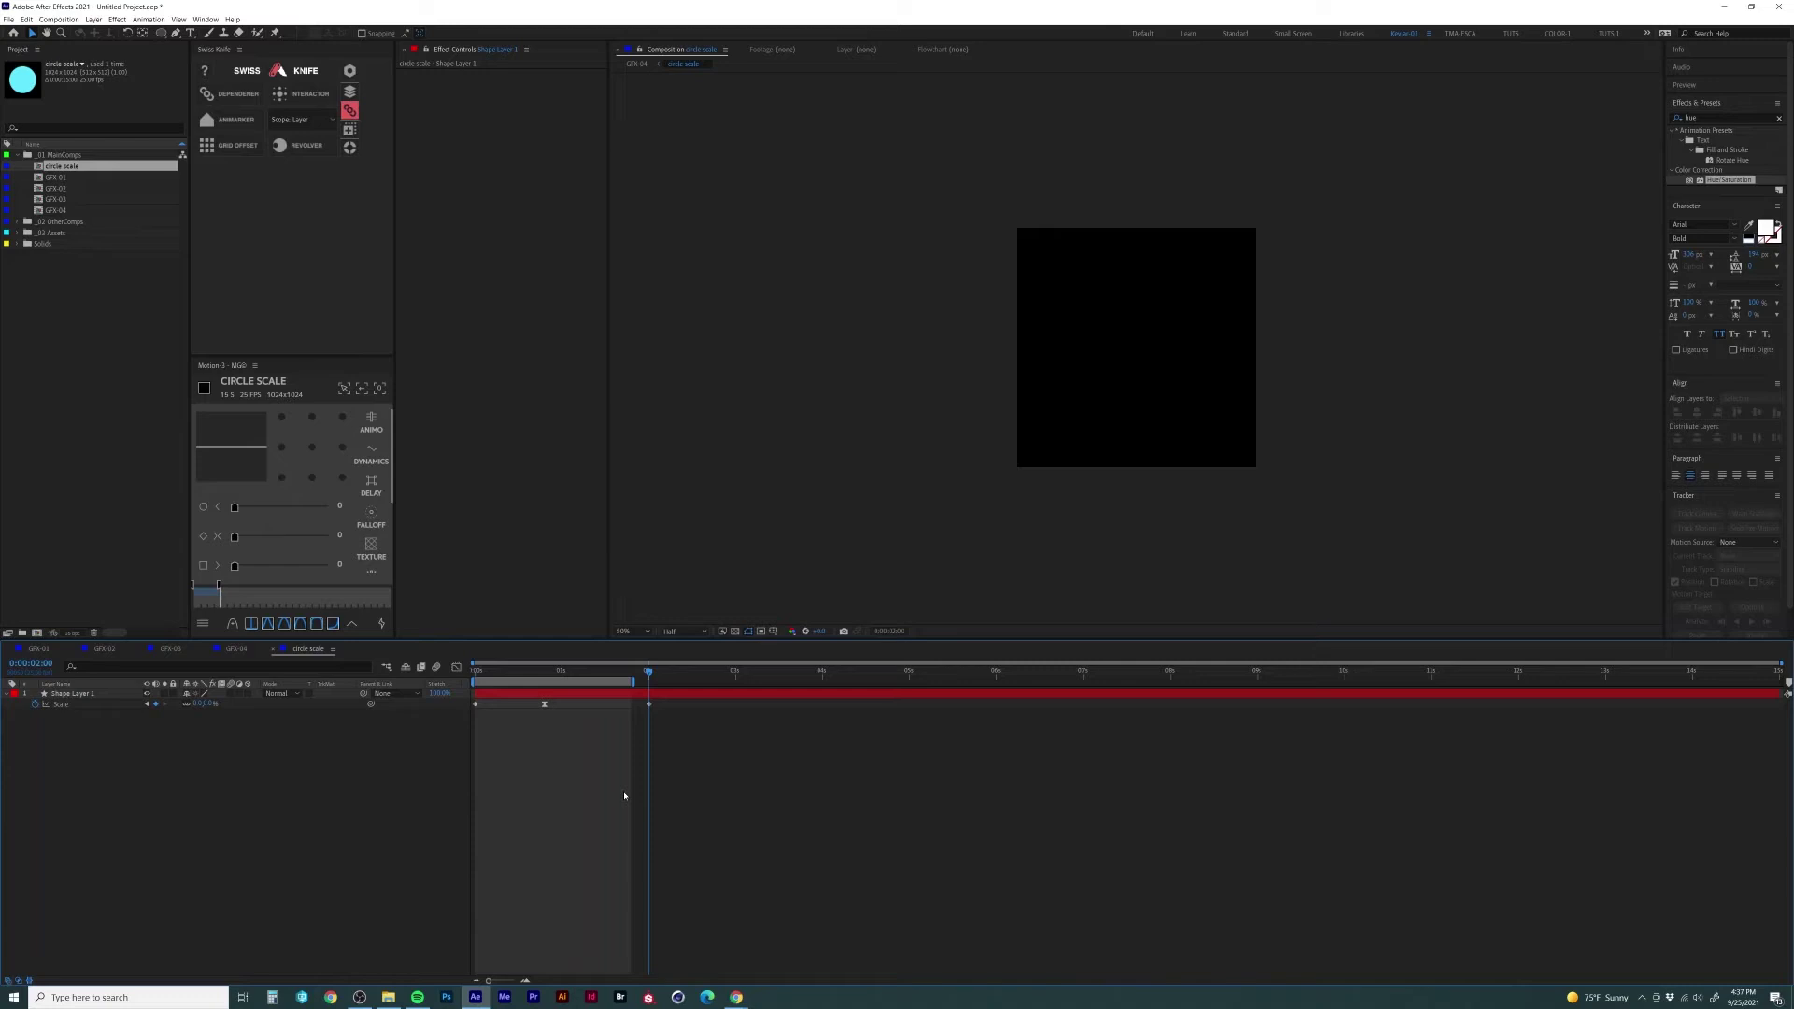
key("space")
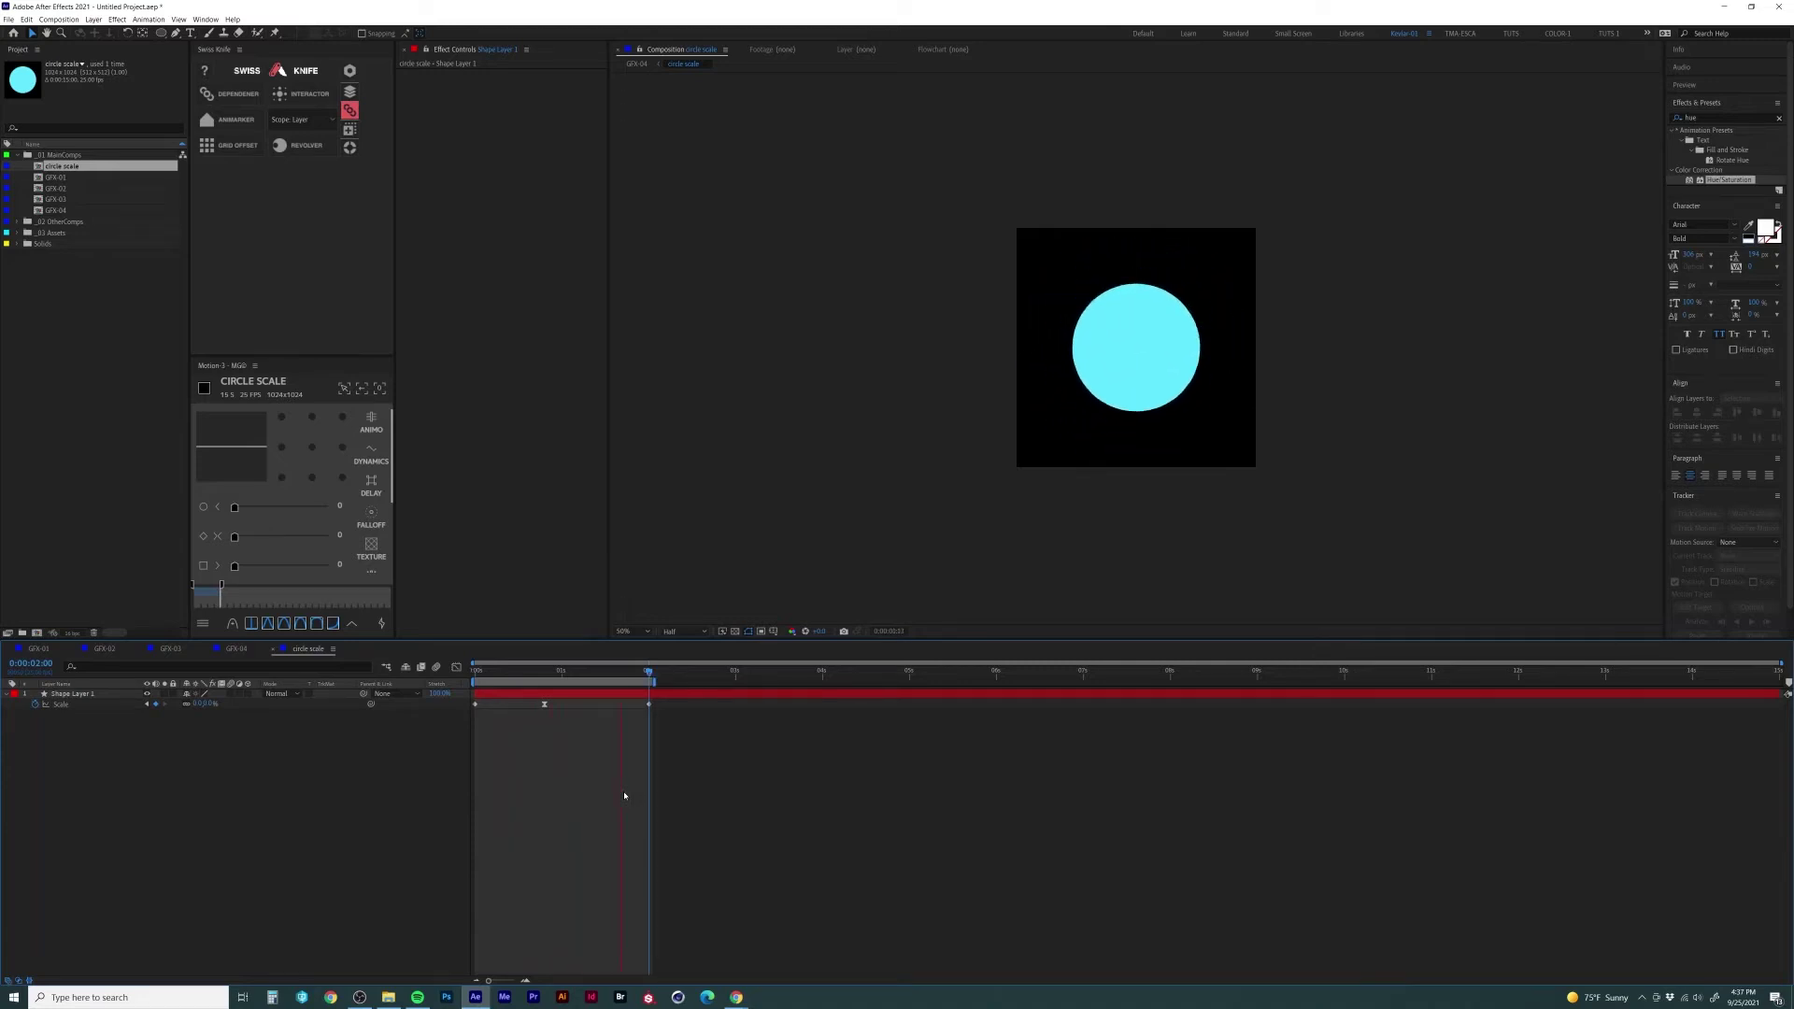
key("space")
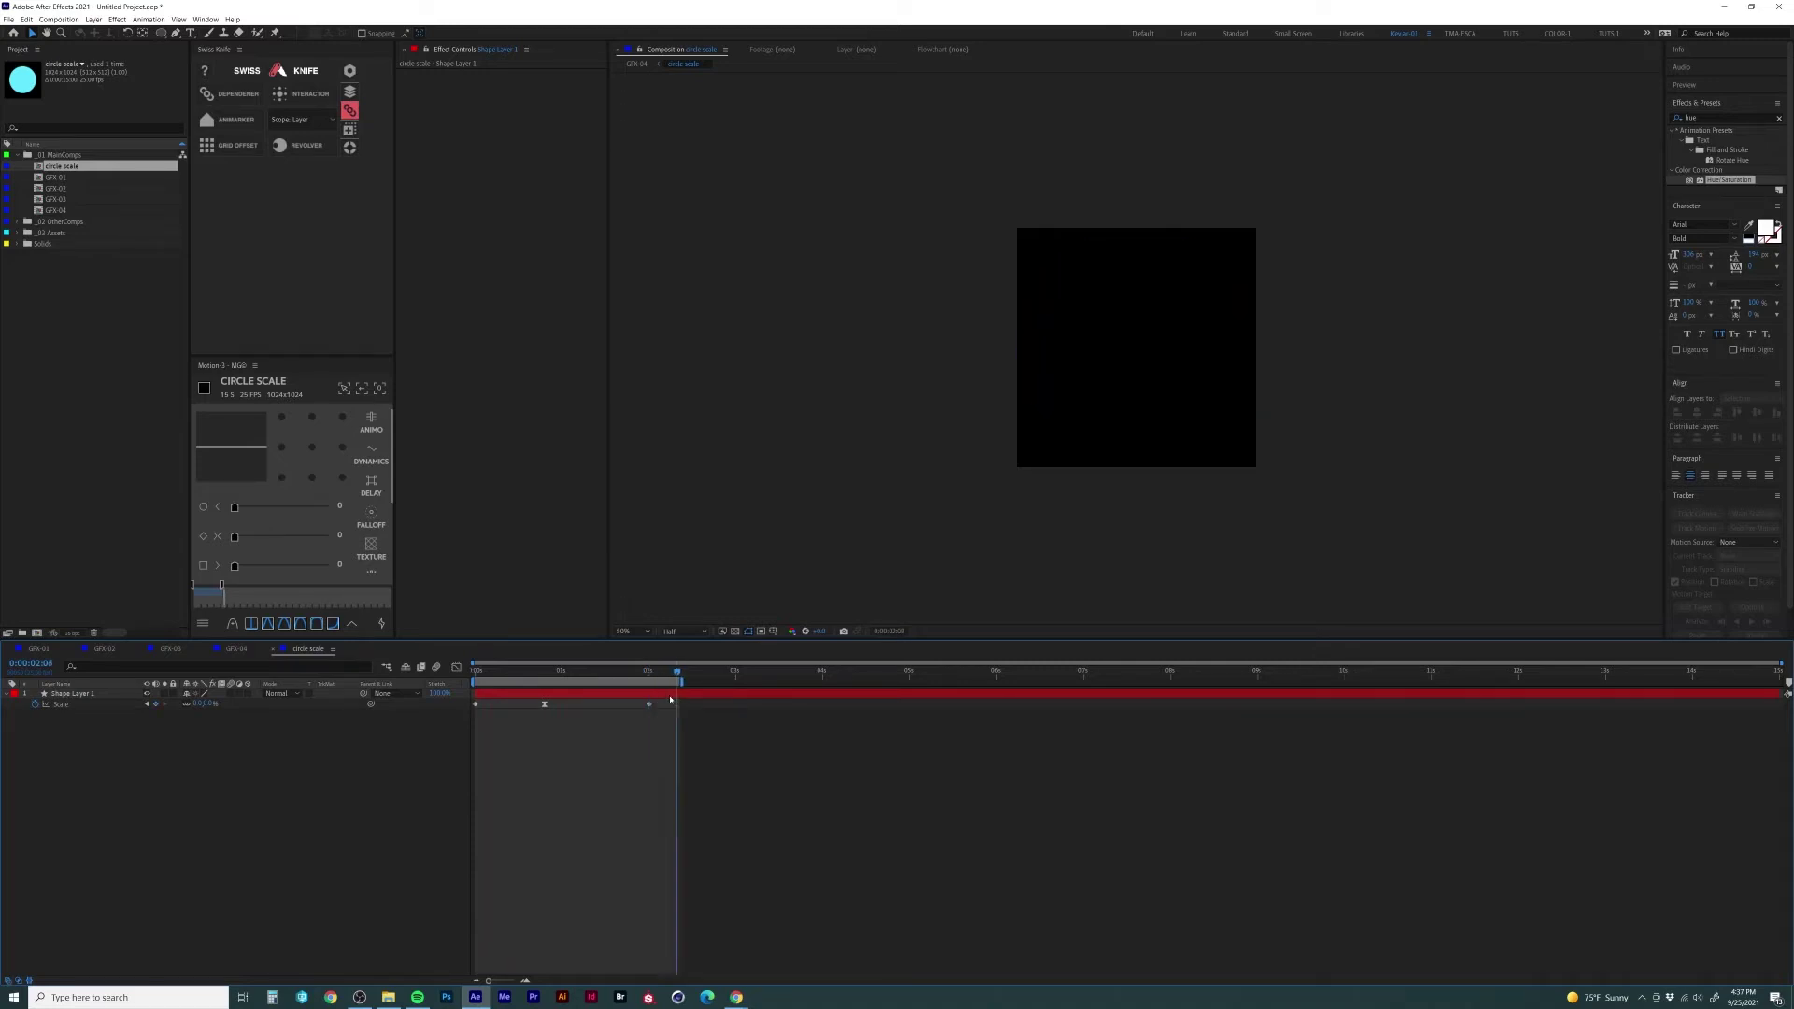
right_click(649, 677)
left_click(680, 709)
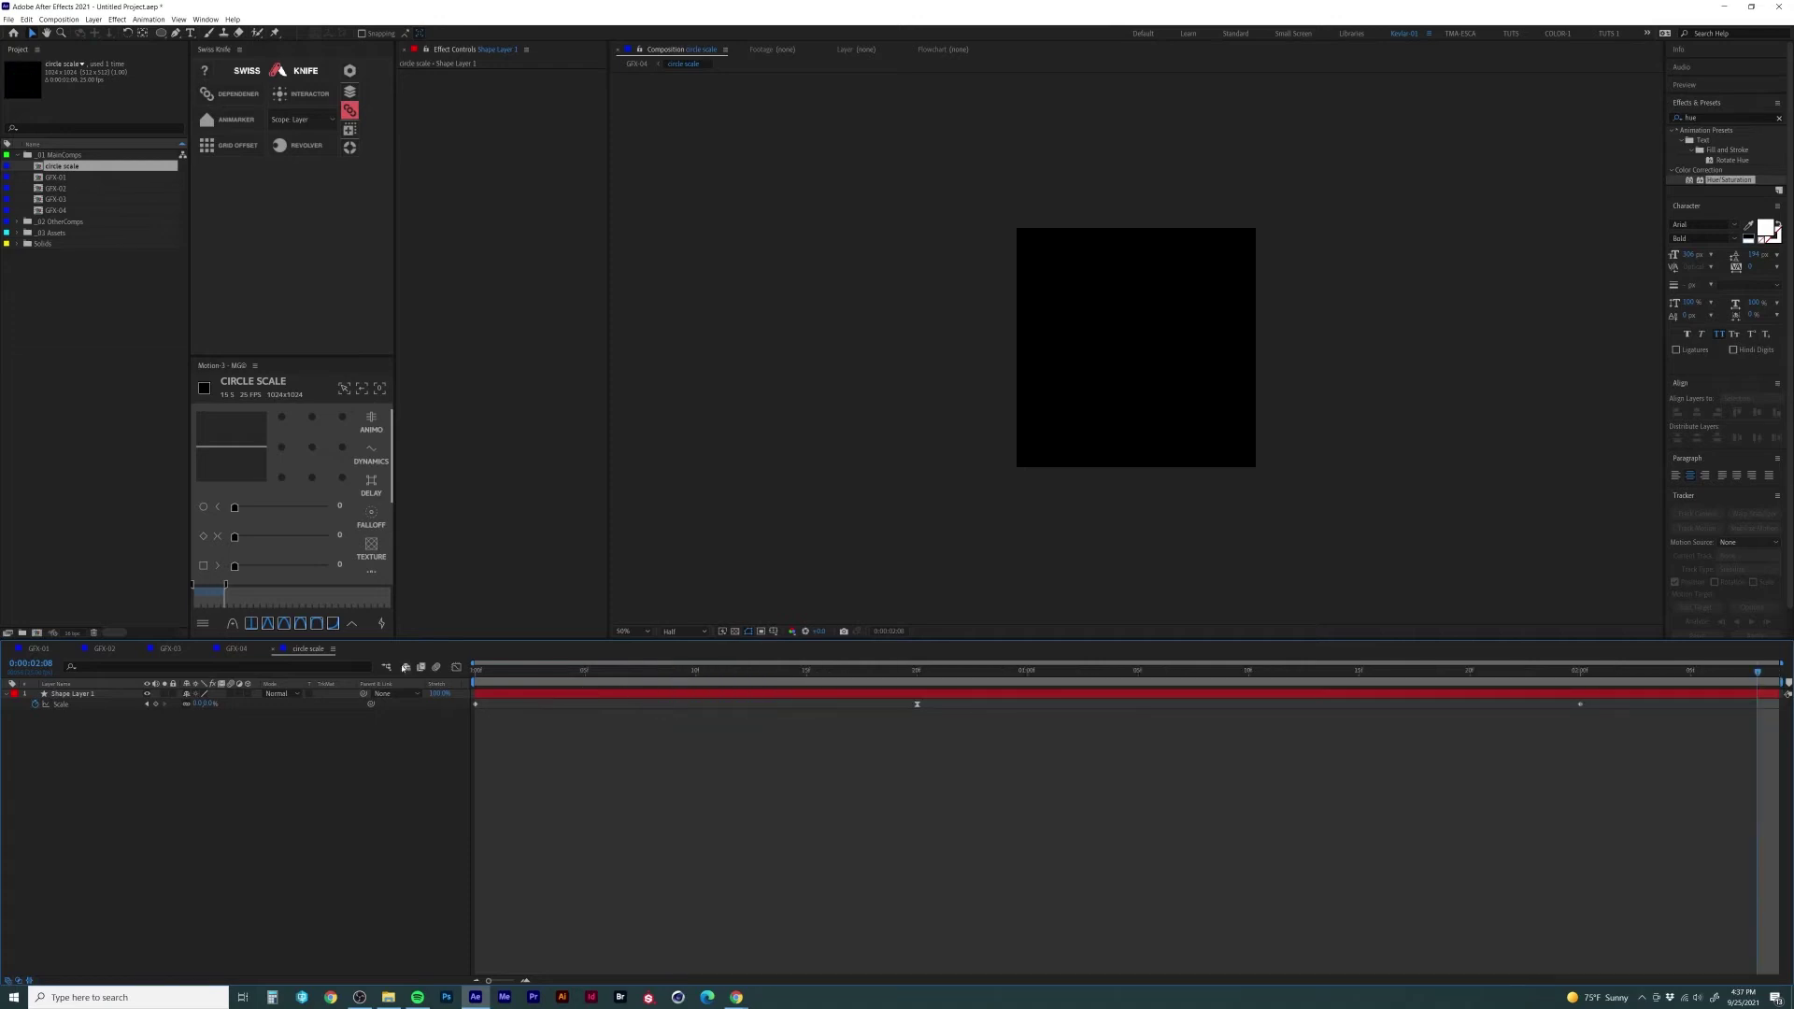
Step: Return to the GFX-04 composition and turn on the proportional grid over a frame where the circle is visible
left_click(234, 648)
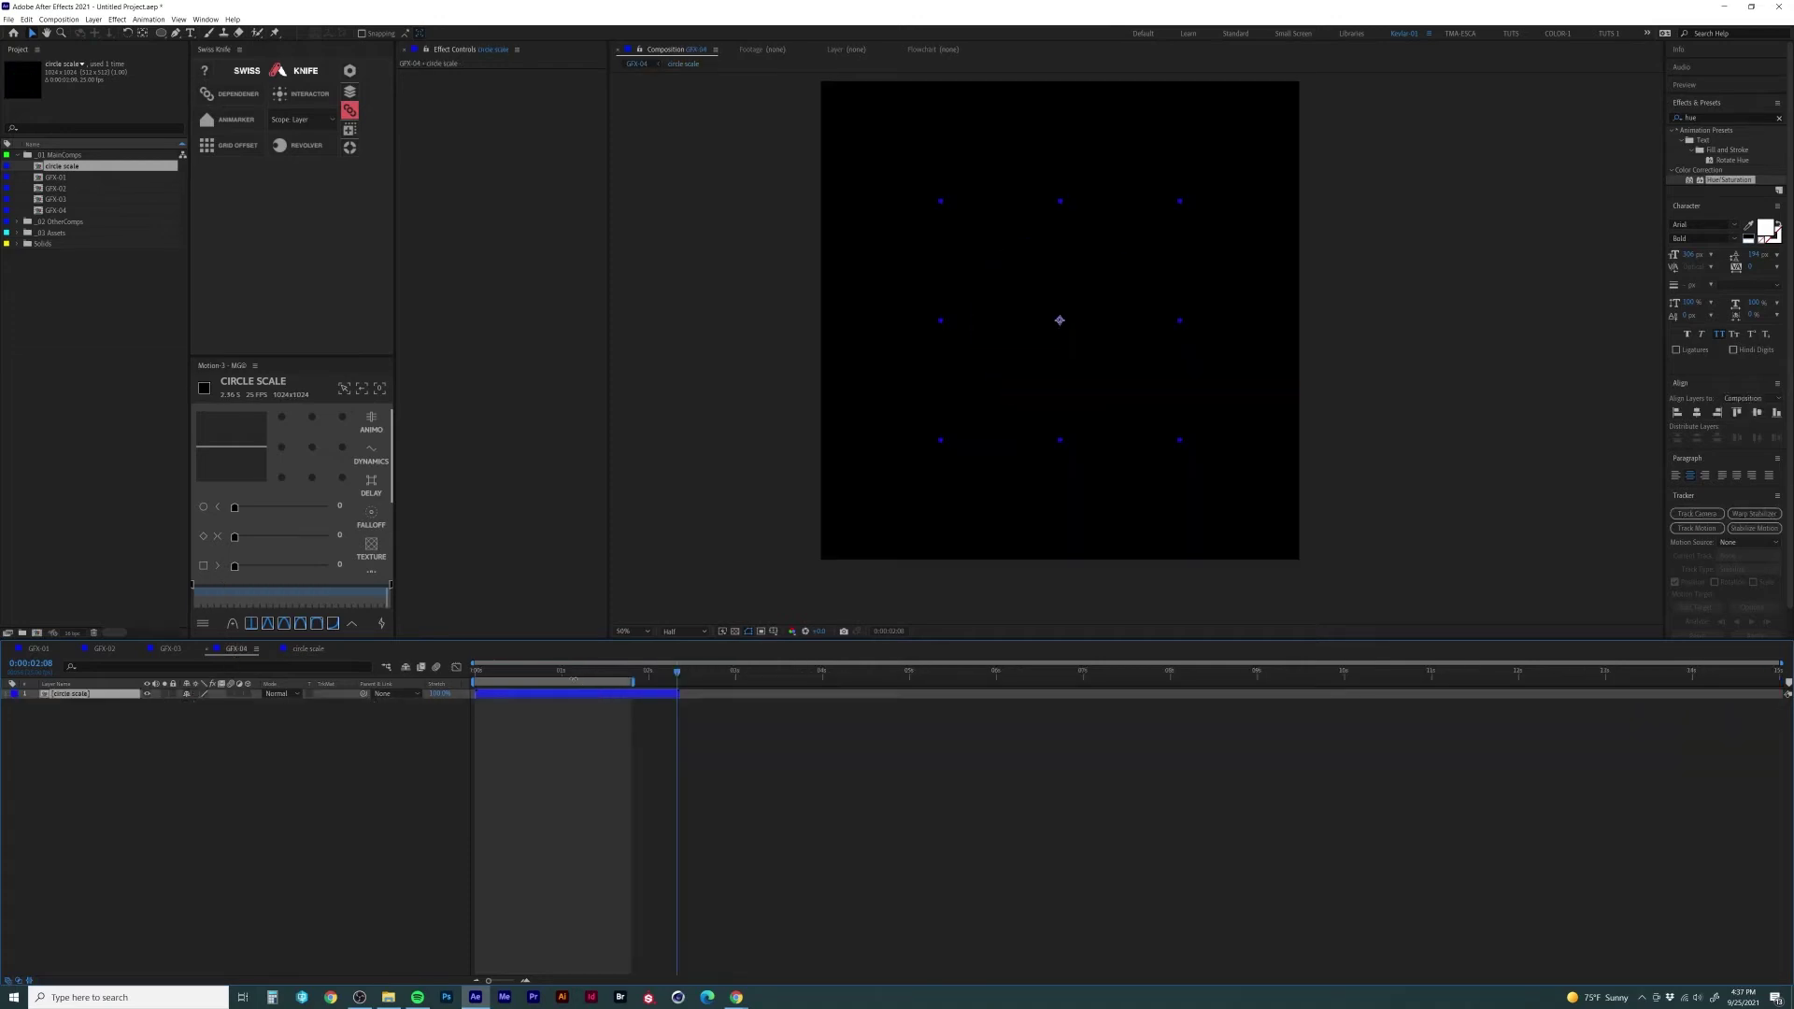
left_click_drag(540, 670, 639, 672)
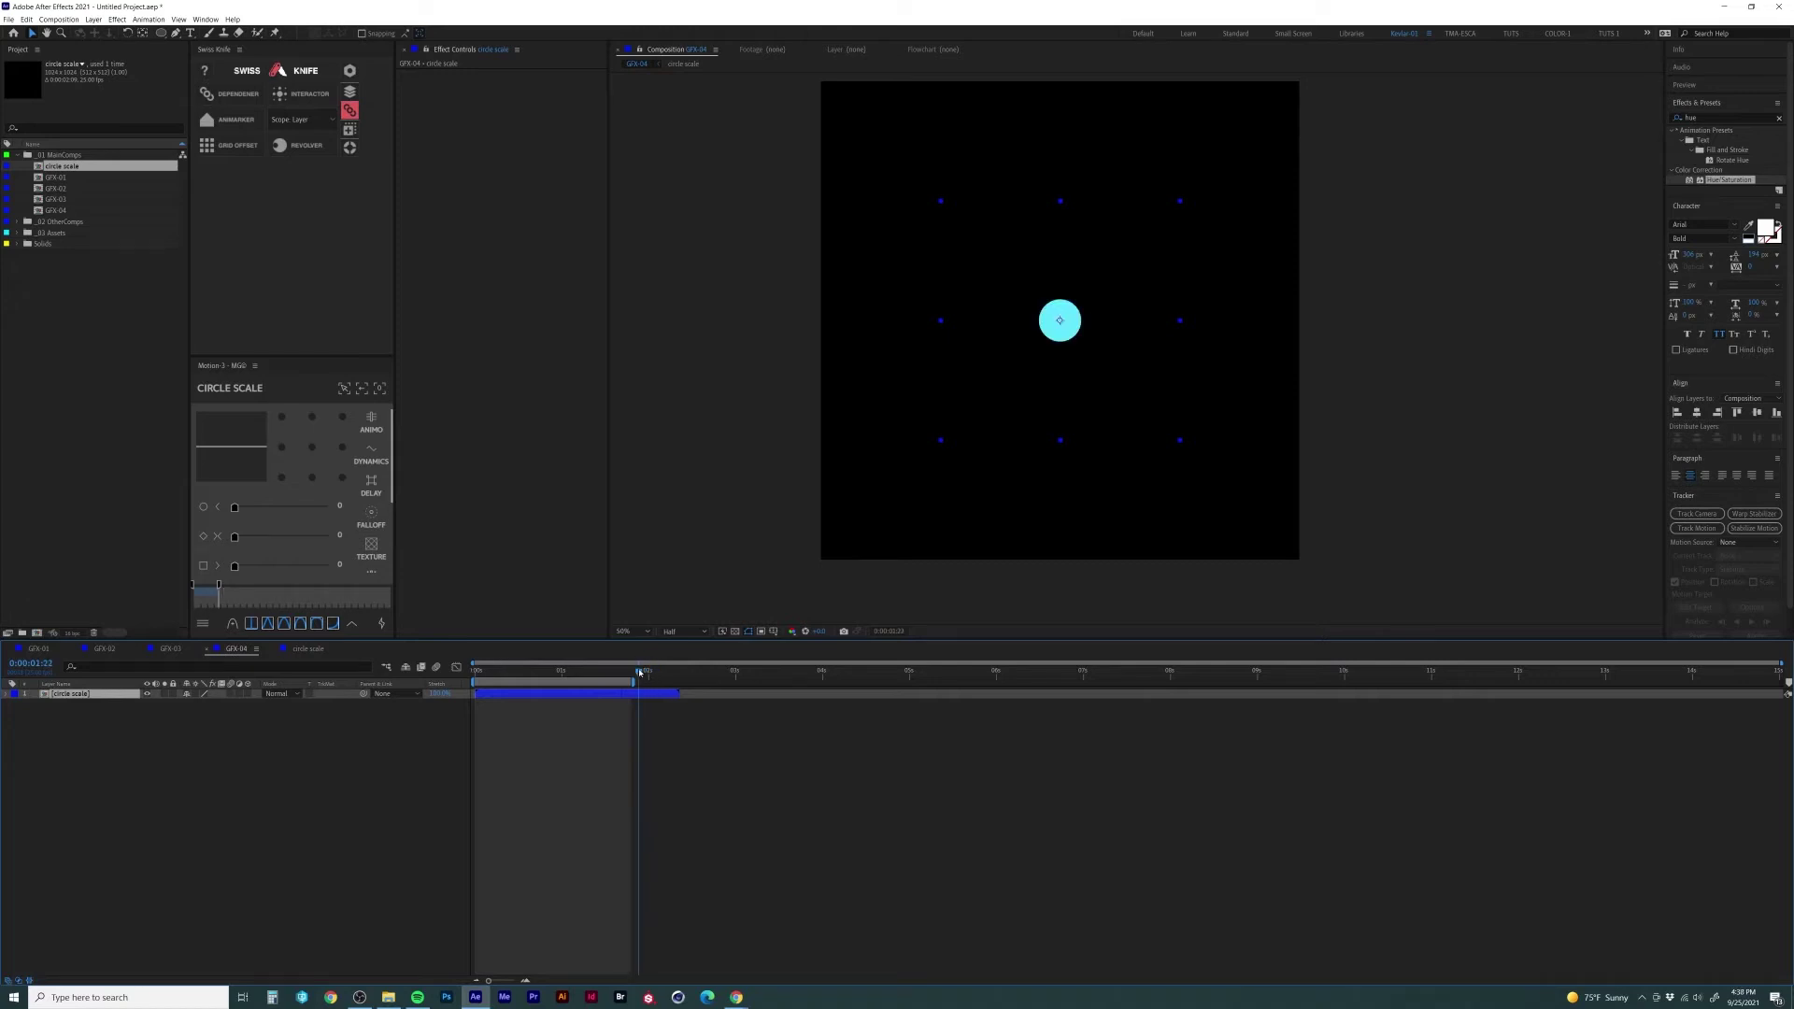
left_click(773, 632)
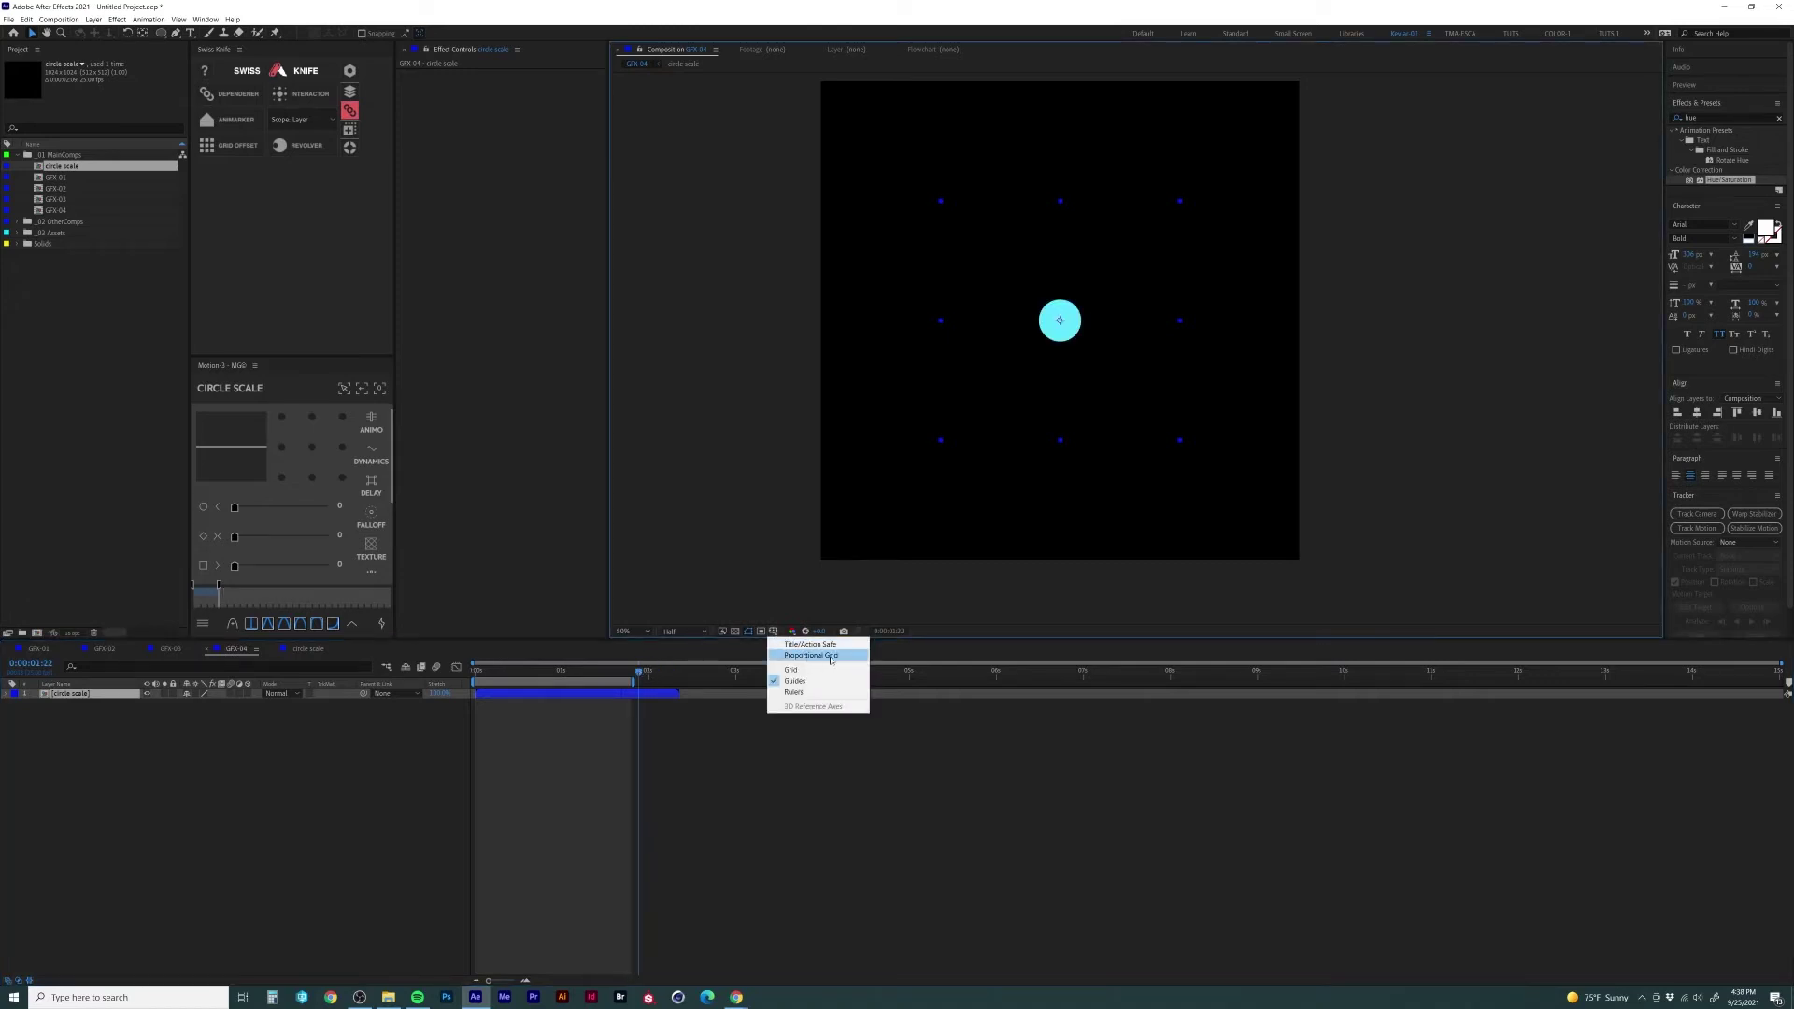
left_click(811, 656)
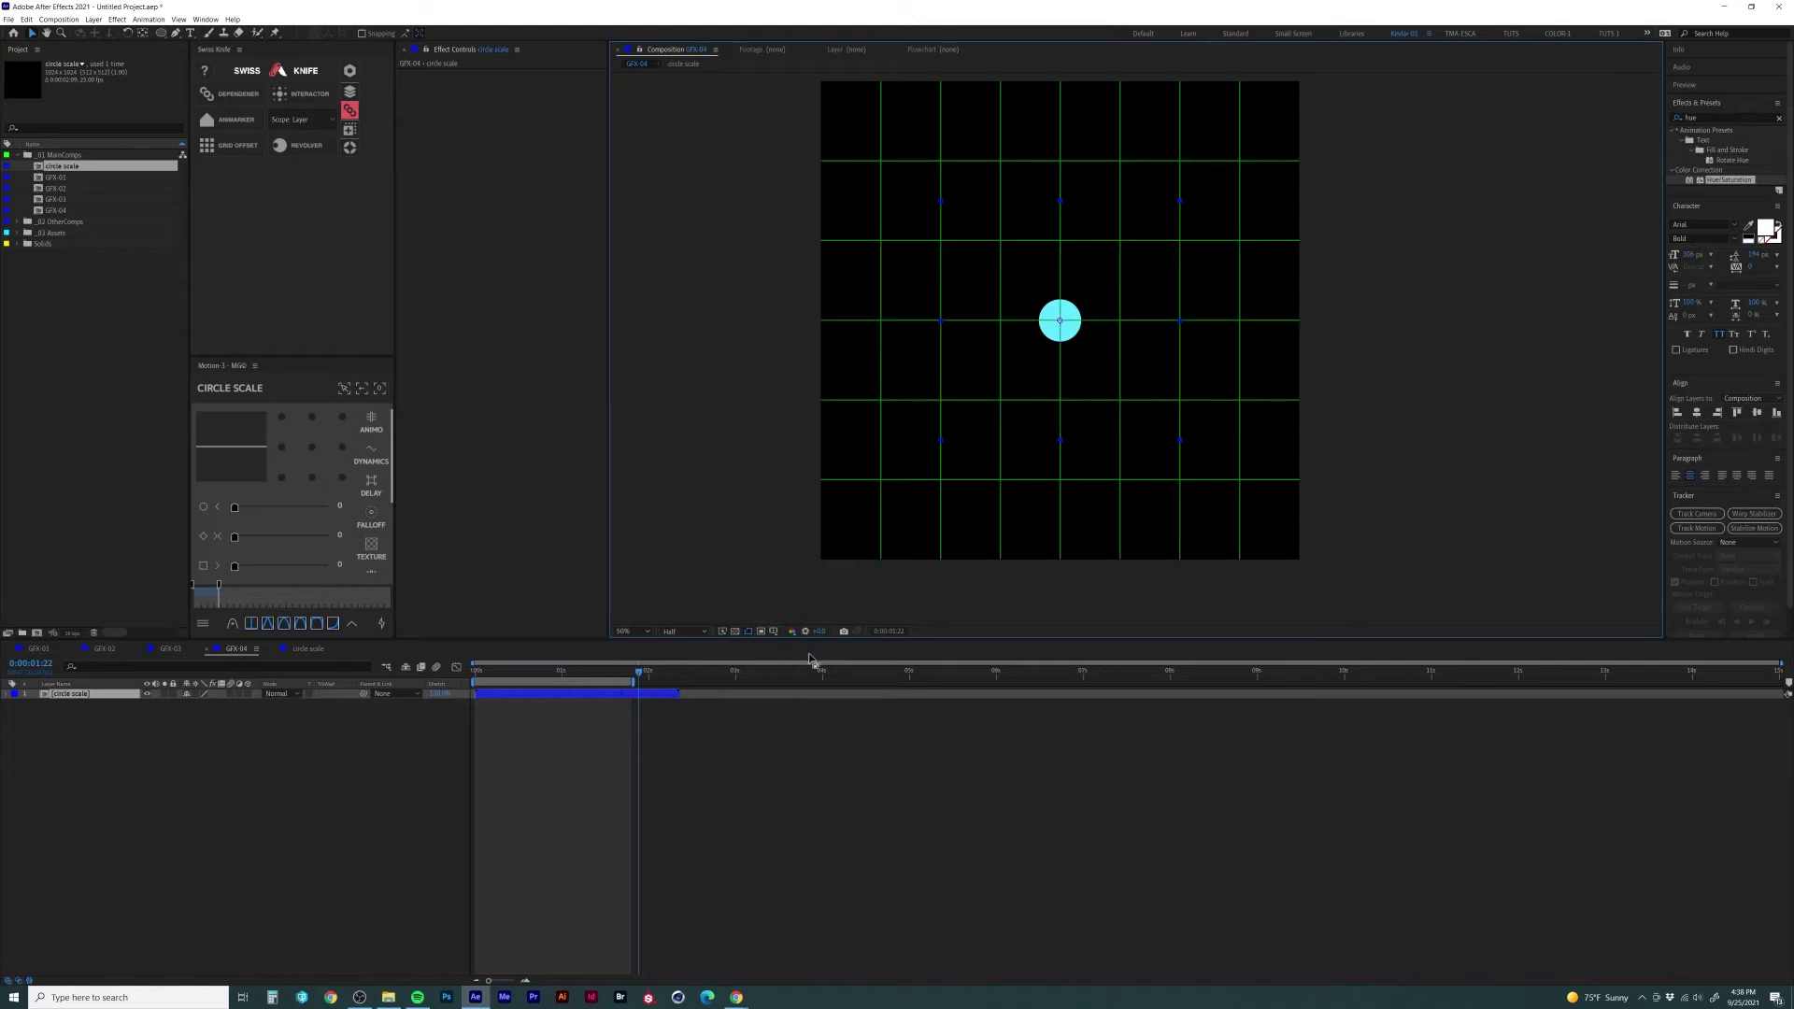
Step: Arrange four circle scale layers in a vertical column below the centre of GFX-04 and scale them to 20%
left_click_drag(1056, 331, 1044, 365)
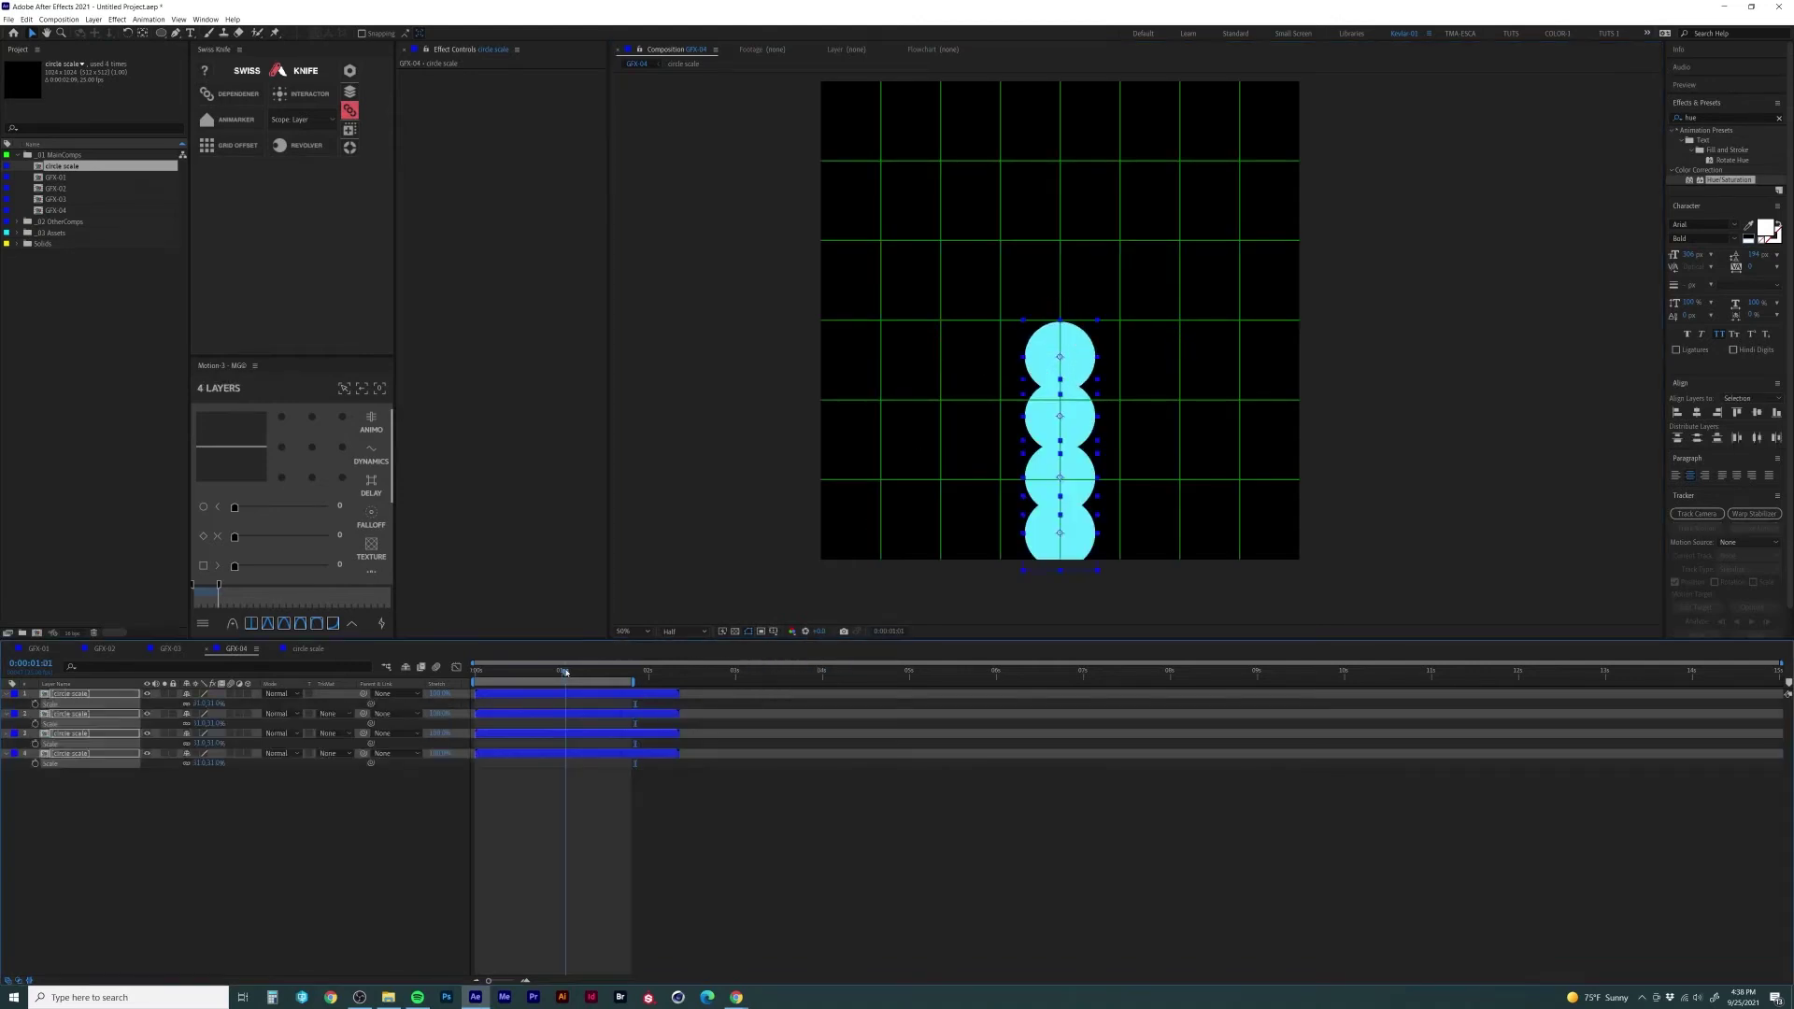
left_click_drag(1081, 542, 1081, 536)
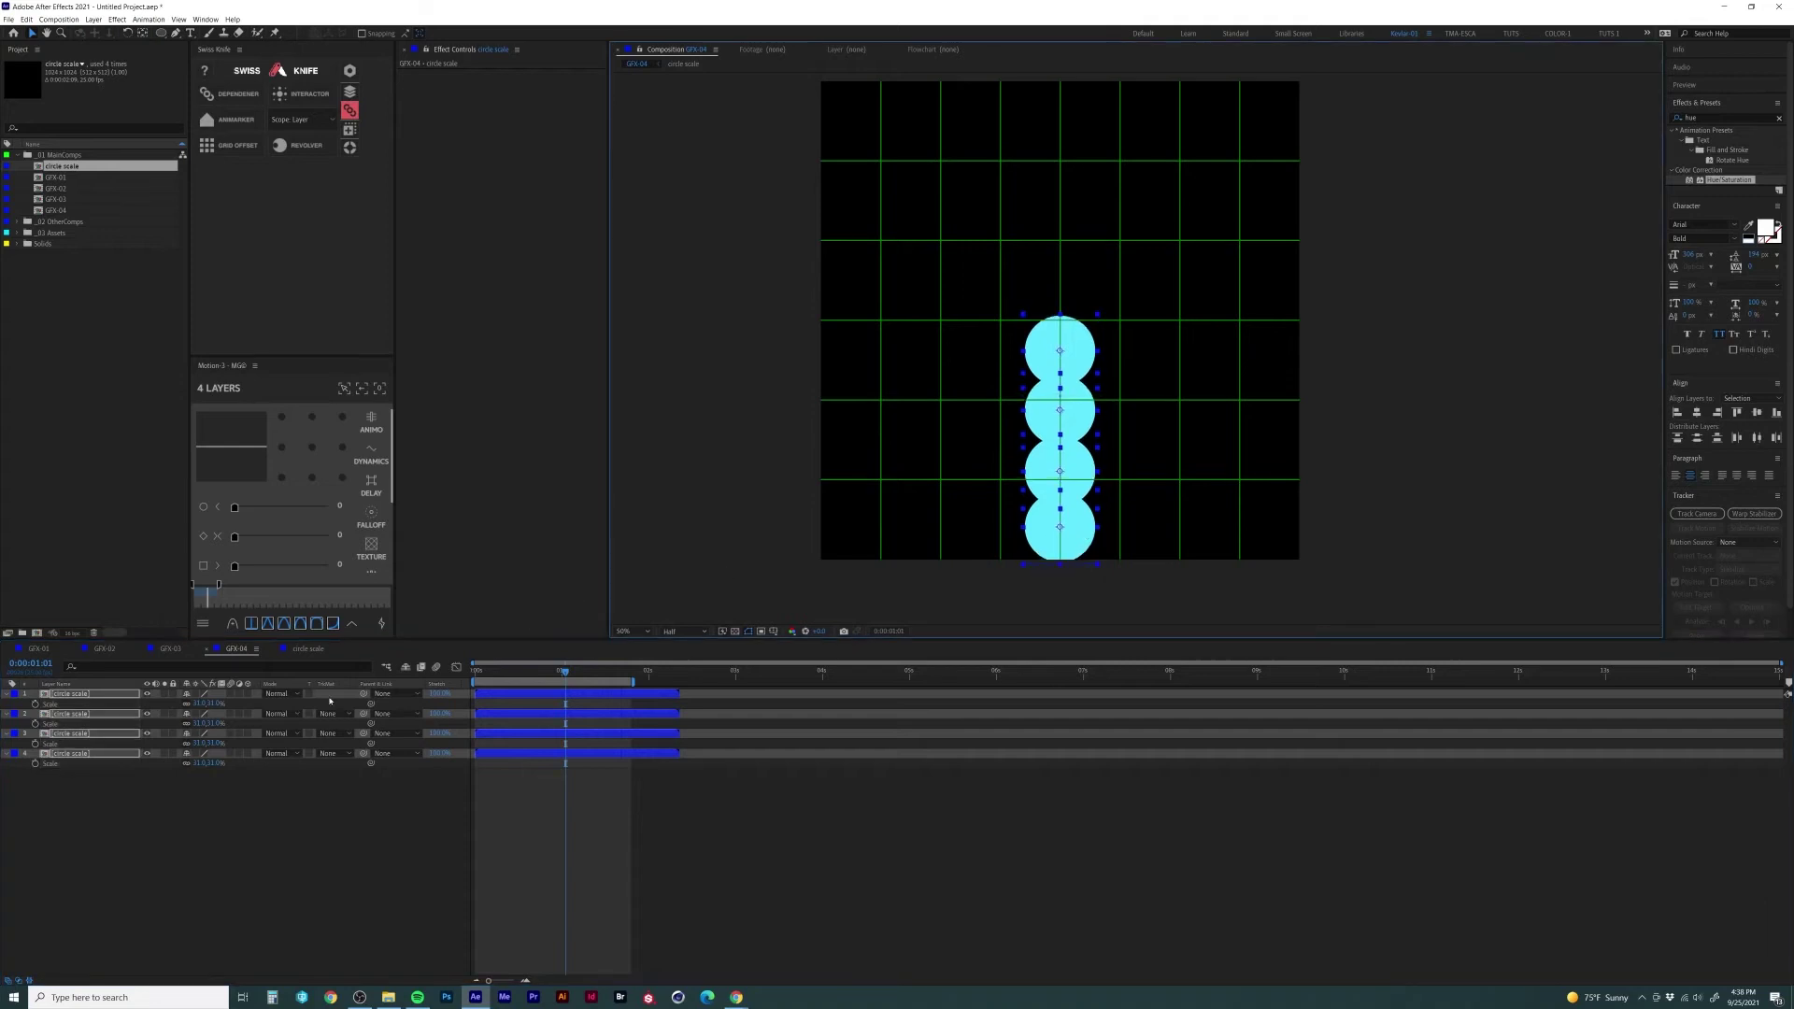
left_click_drag(220, 763, 211, 763)
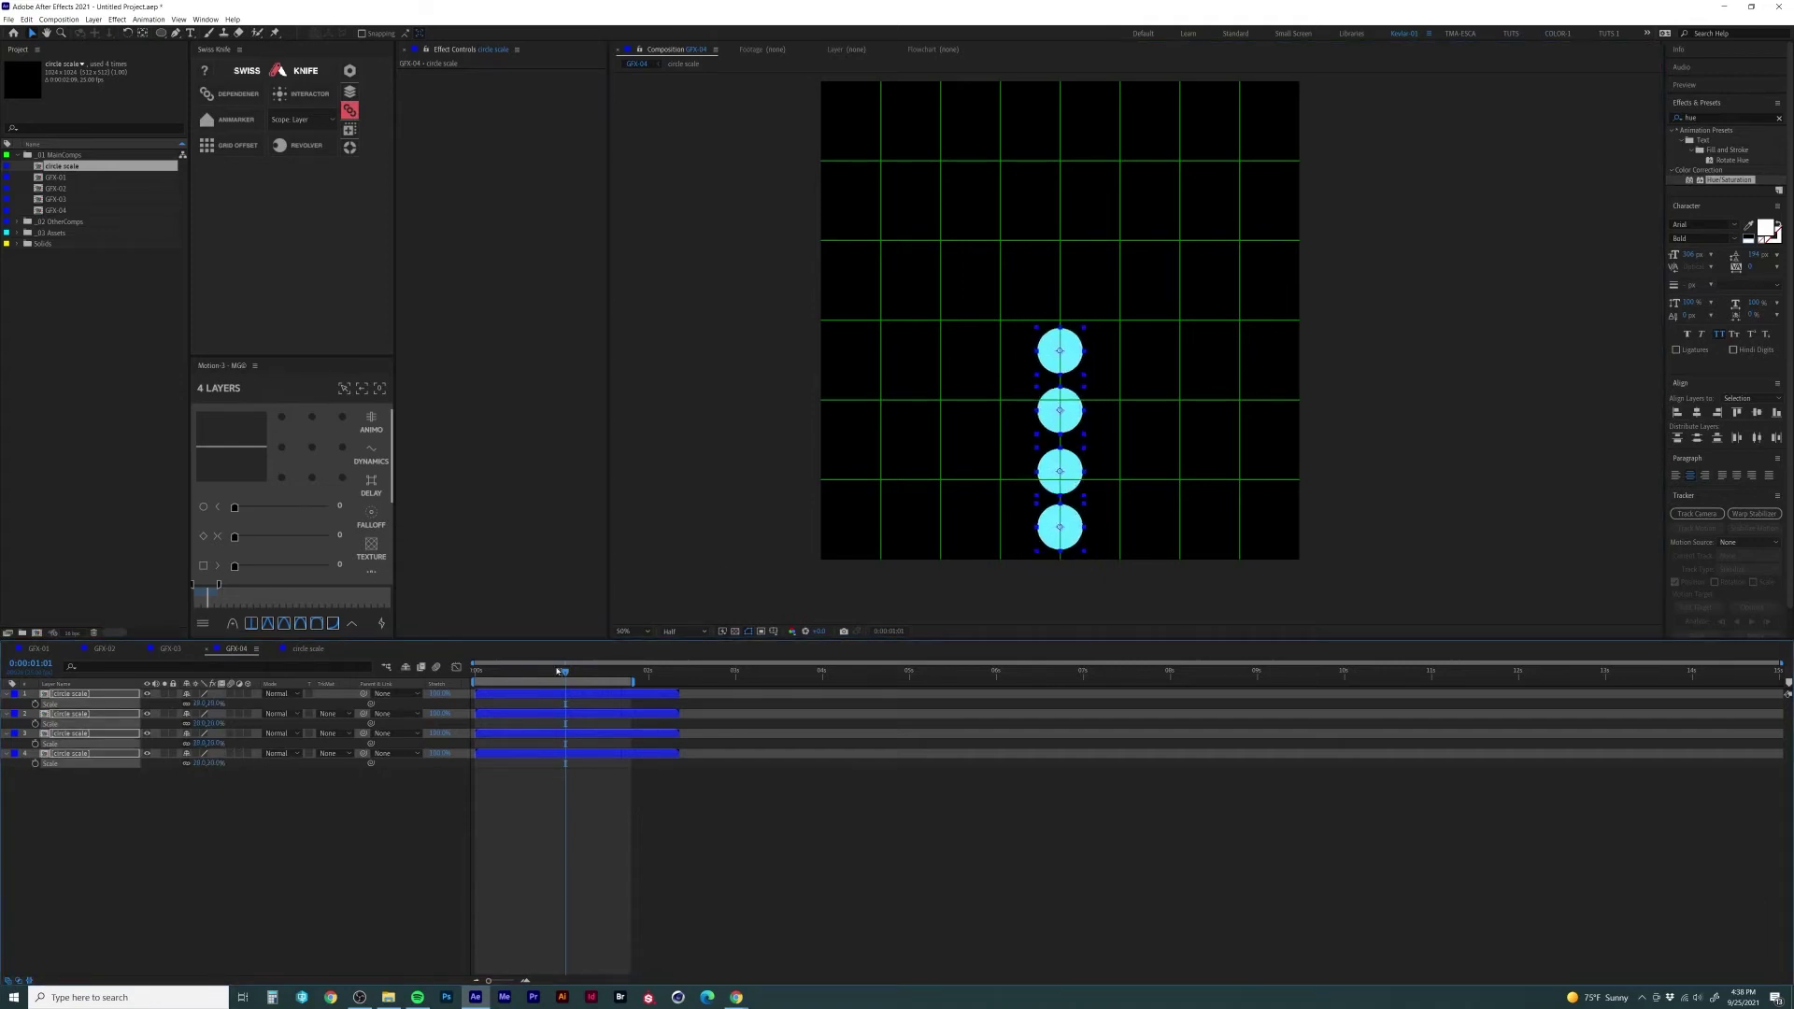
Step: Spread out the column by moving its top circle up toward the centre and its lowest circle down toward the frame's bottom edge
left_click_drag(558, 671, 490, 691)
left_click(1113, 332)
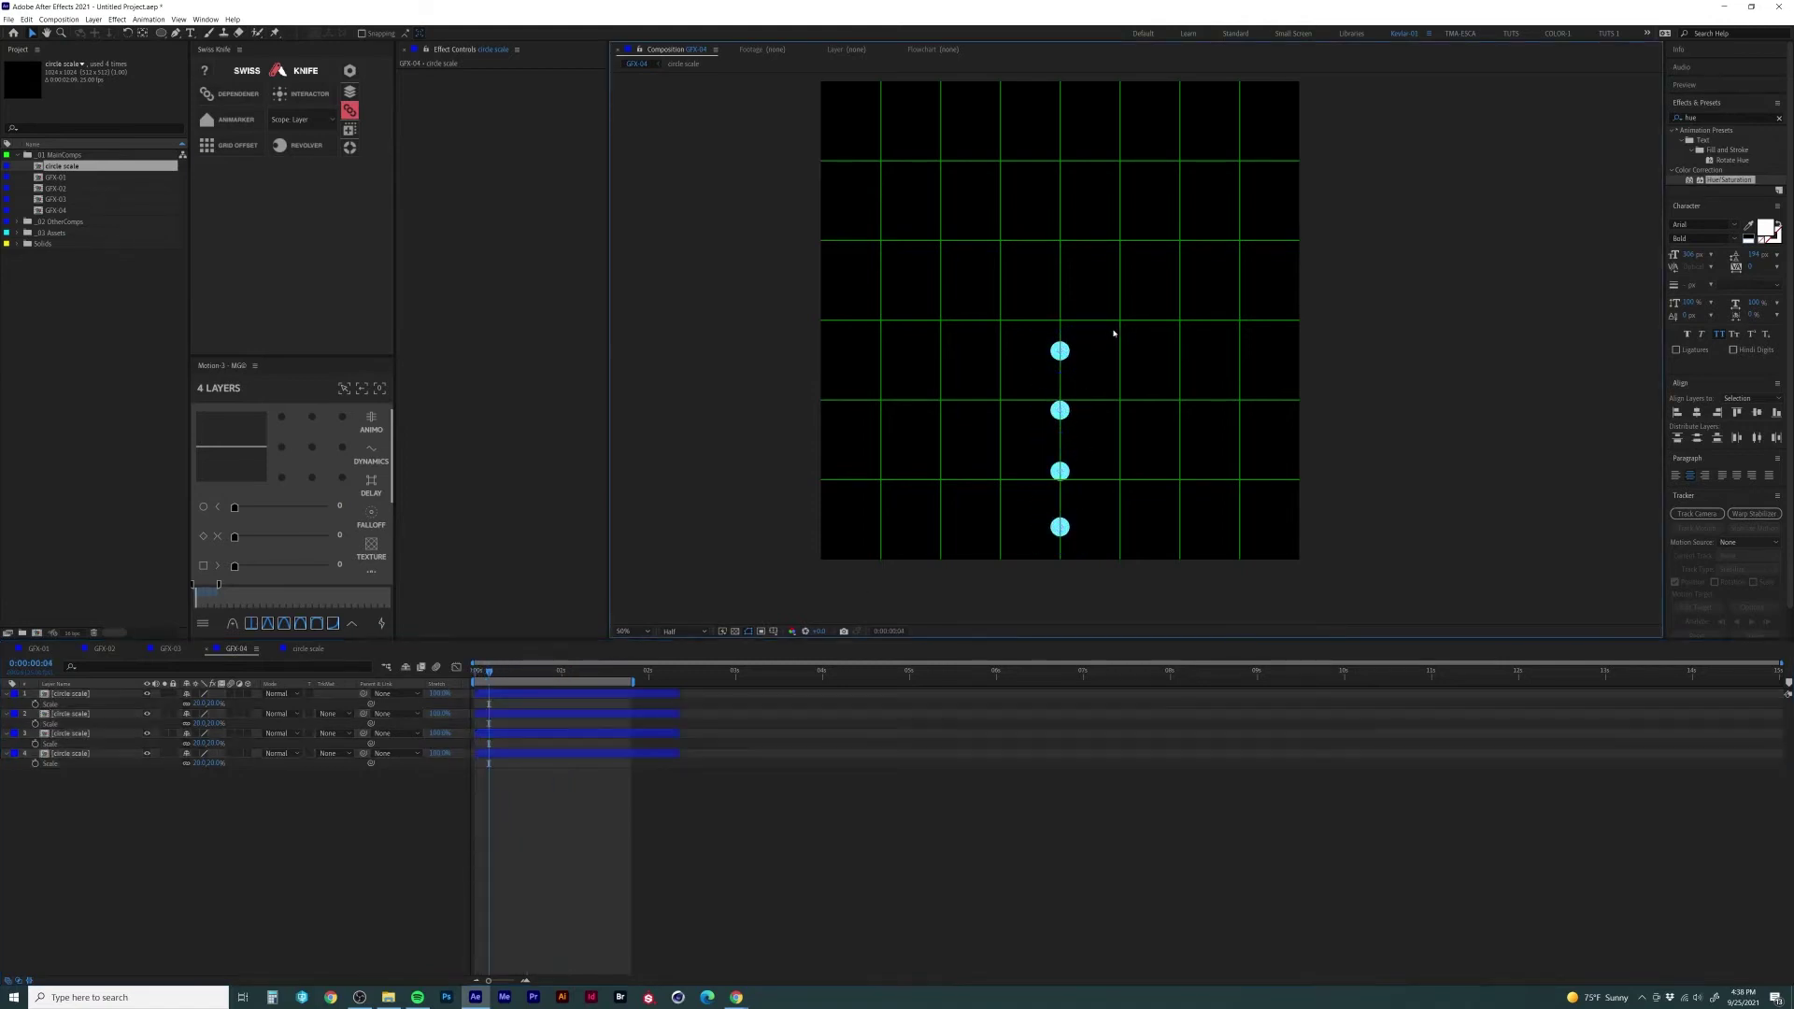
left_click(1062, 346)
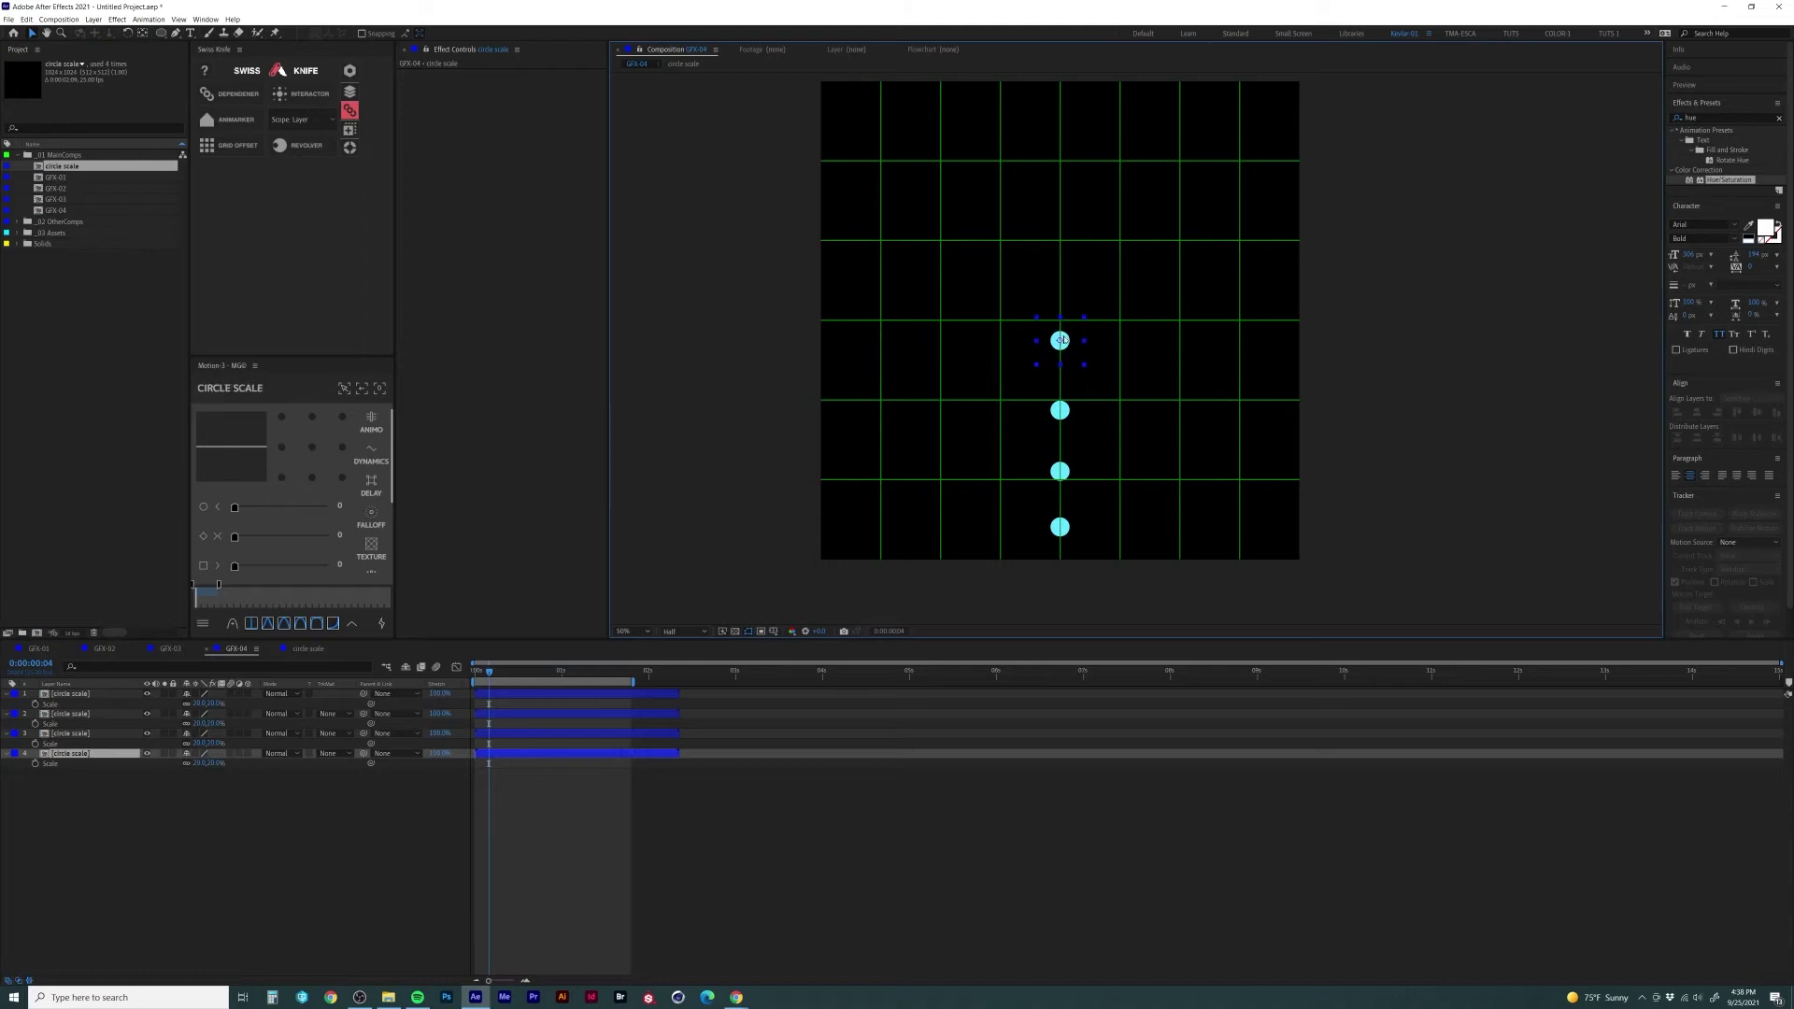
left_click(1059, 529)
left_click_drag(1063, 542, 1064, 547)
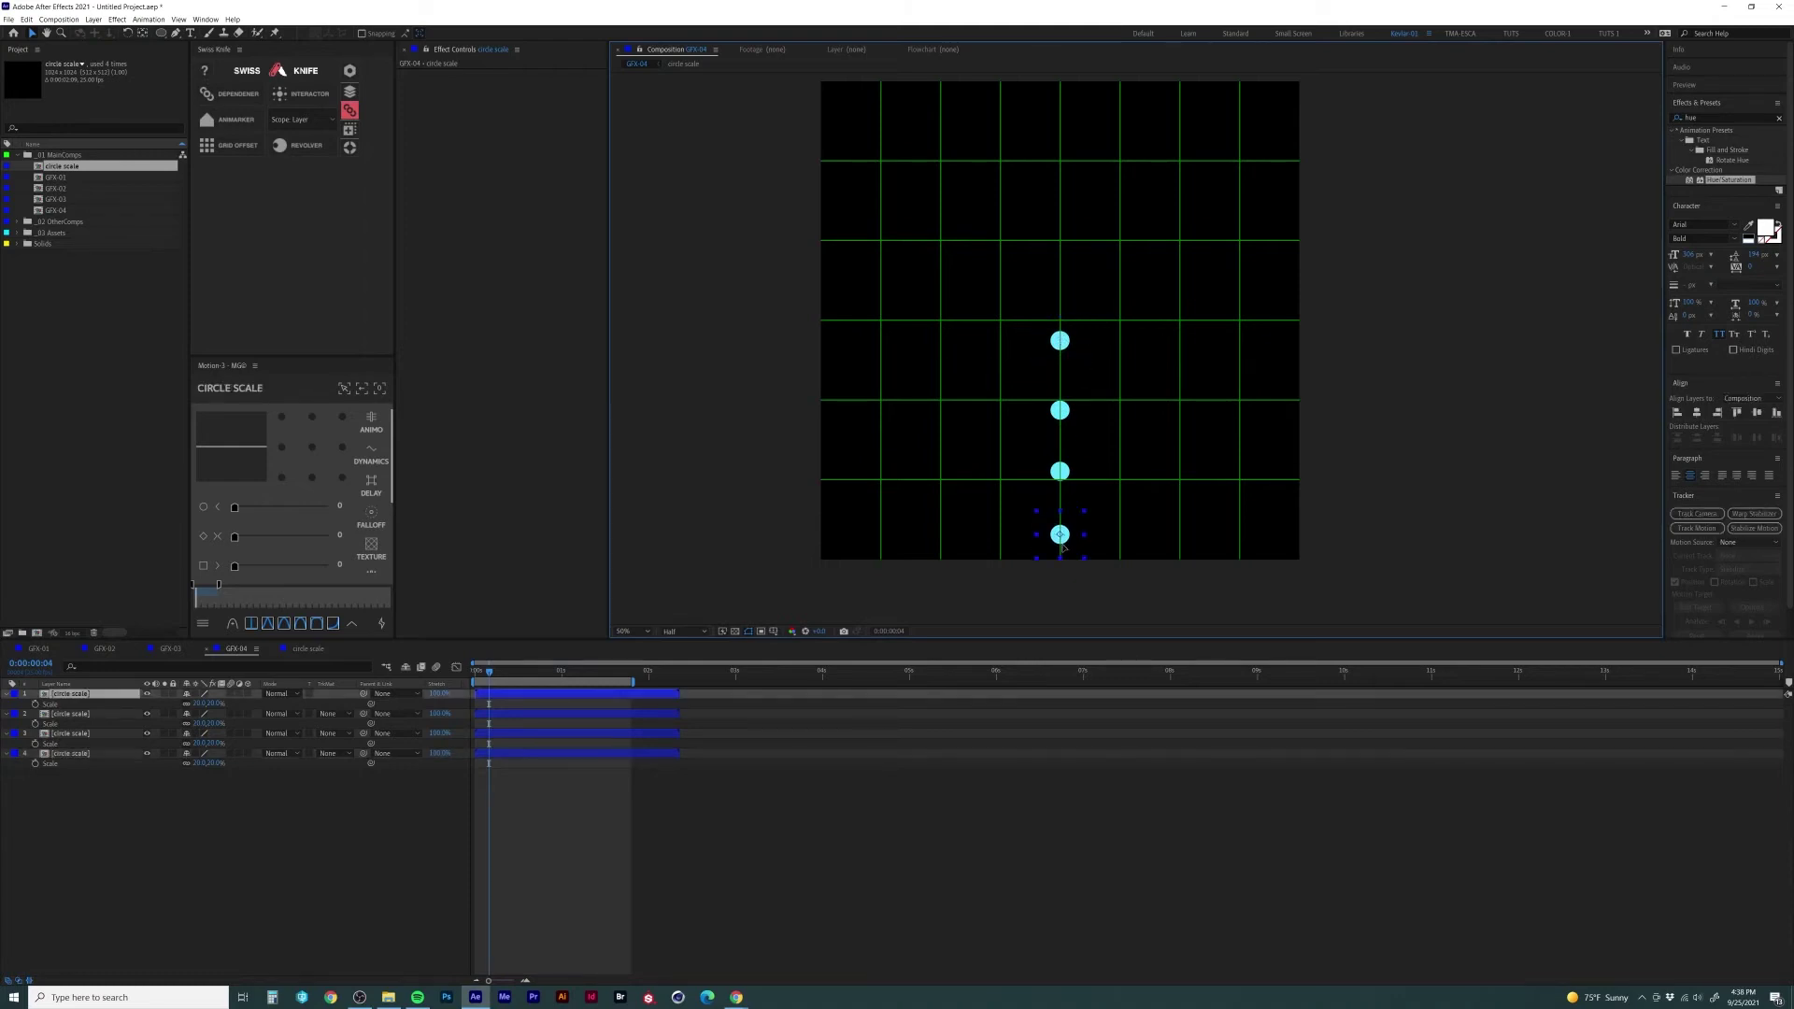
Step: Shift the second-lowest circle down slightly, duplicate it, and place the copy between it and the circle above
left_click(581, 716)
left_click(1075, 476)
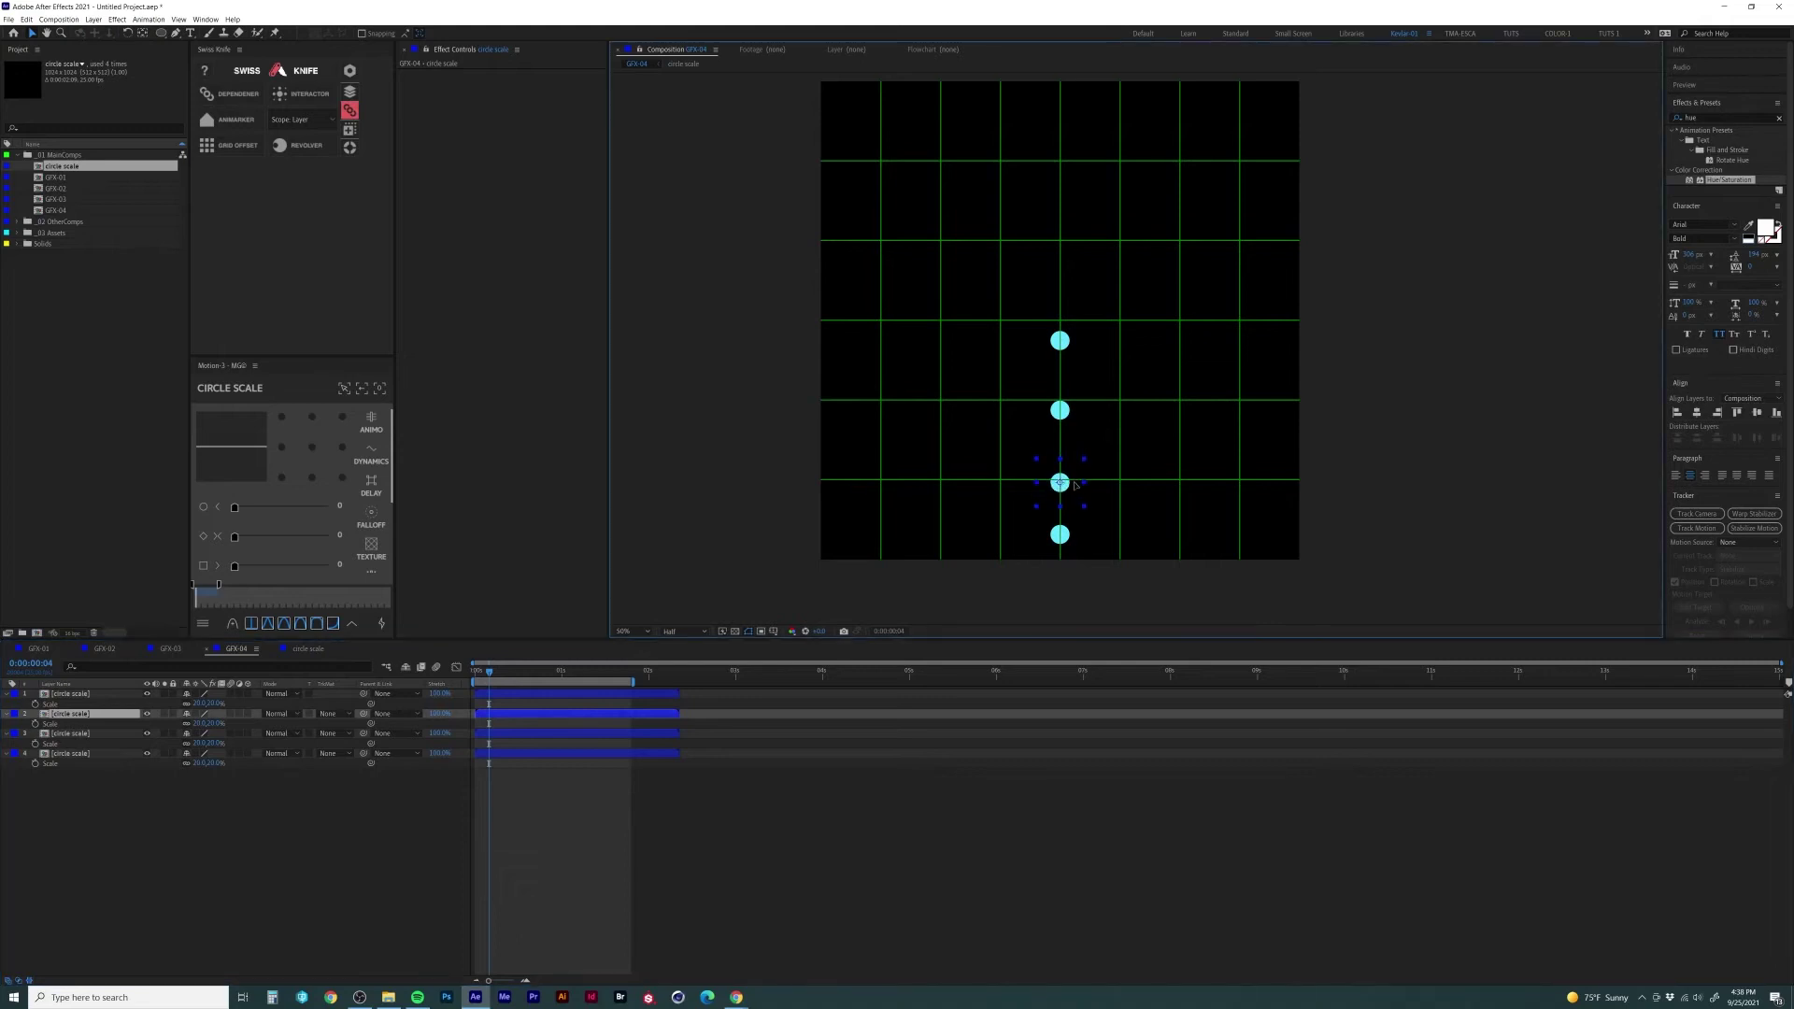
key("ctrl+d")
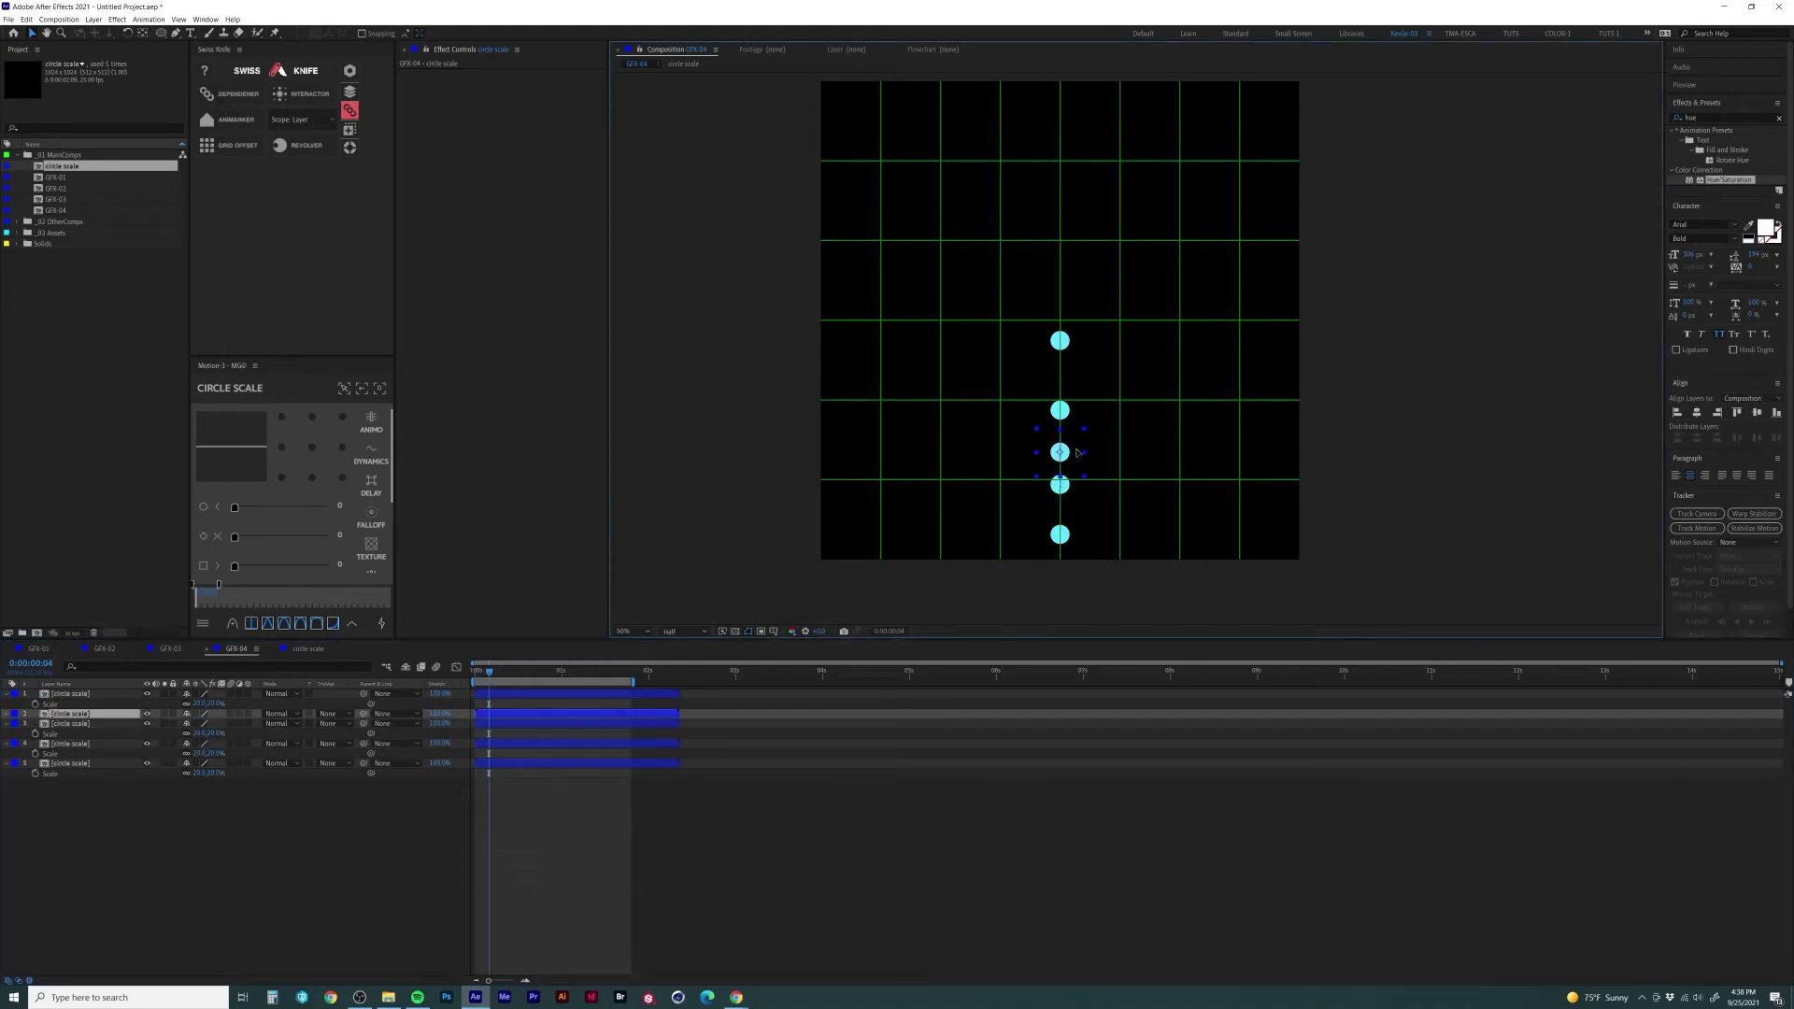
Step: Distribute all five circle layers evenly by their vertical centres and extend the work area to the layers' end at about 2:08
left_click(506, 695)
left_click(508, 763, "shift")
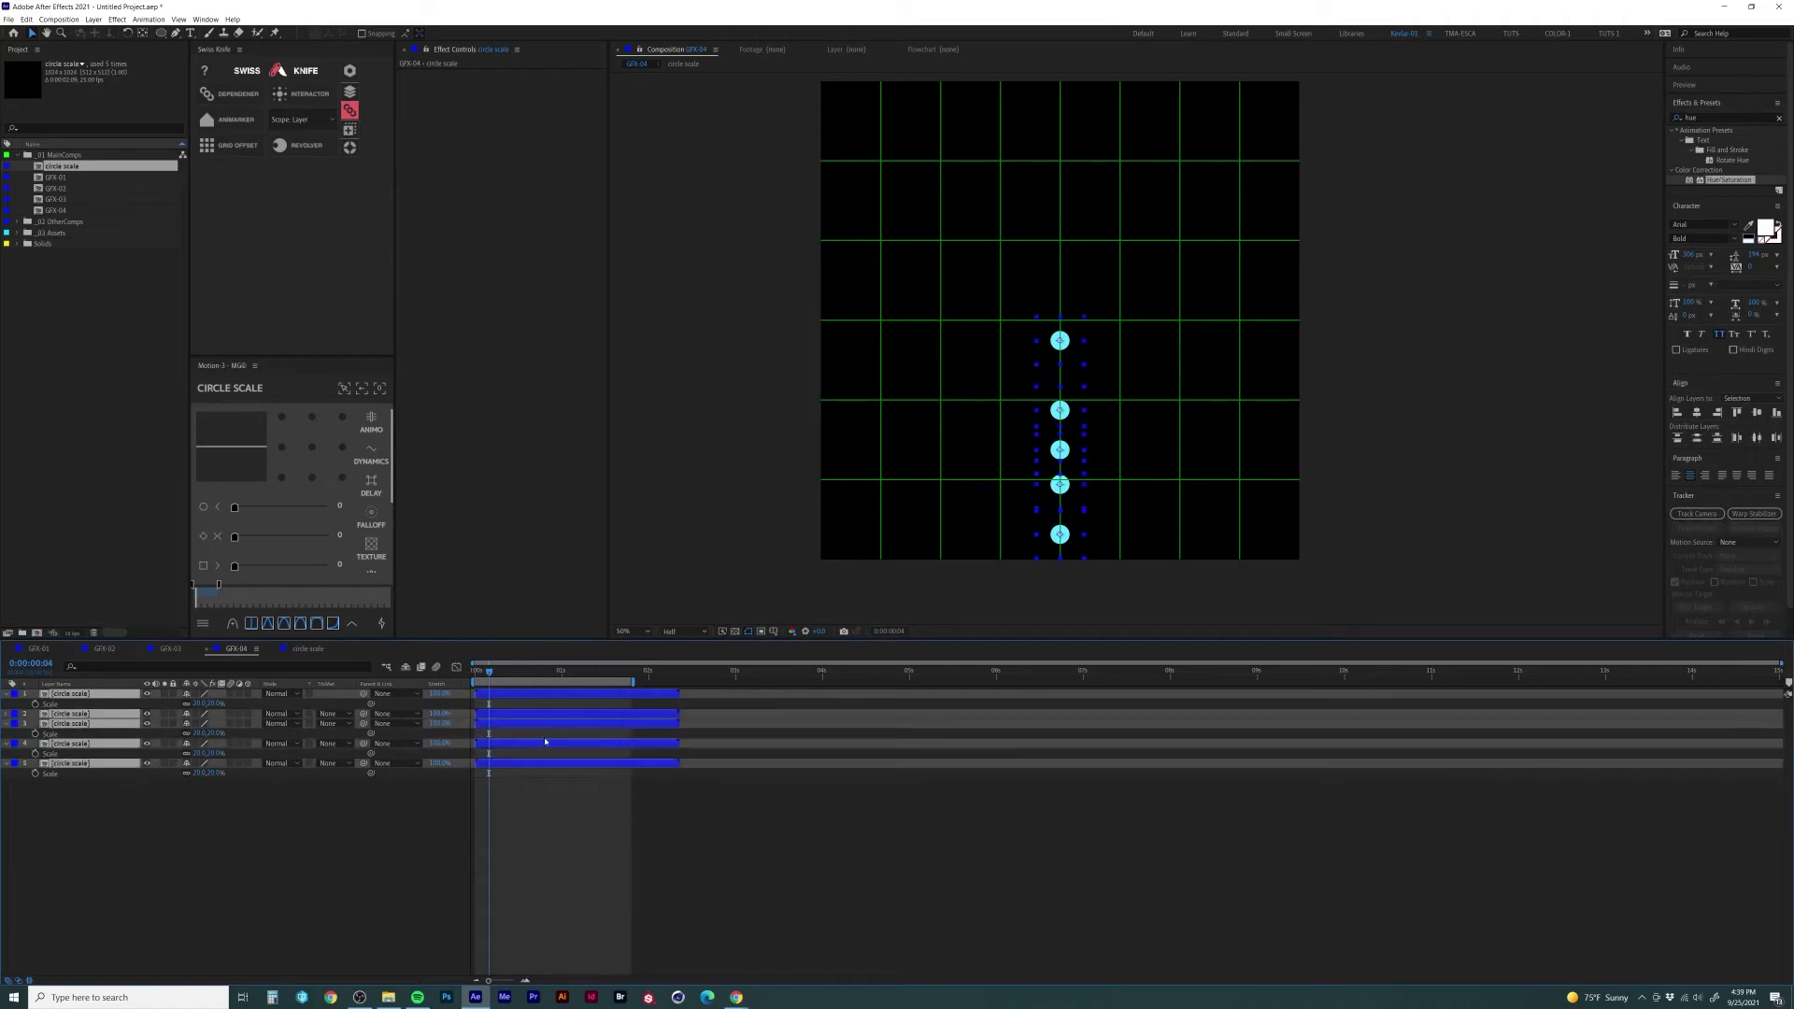
left_click(1697, 438)
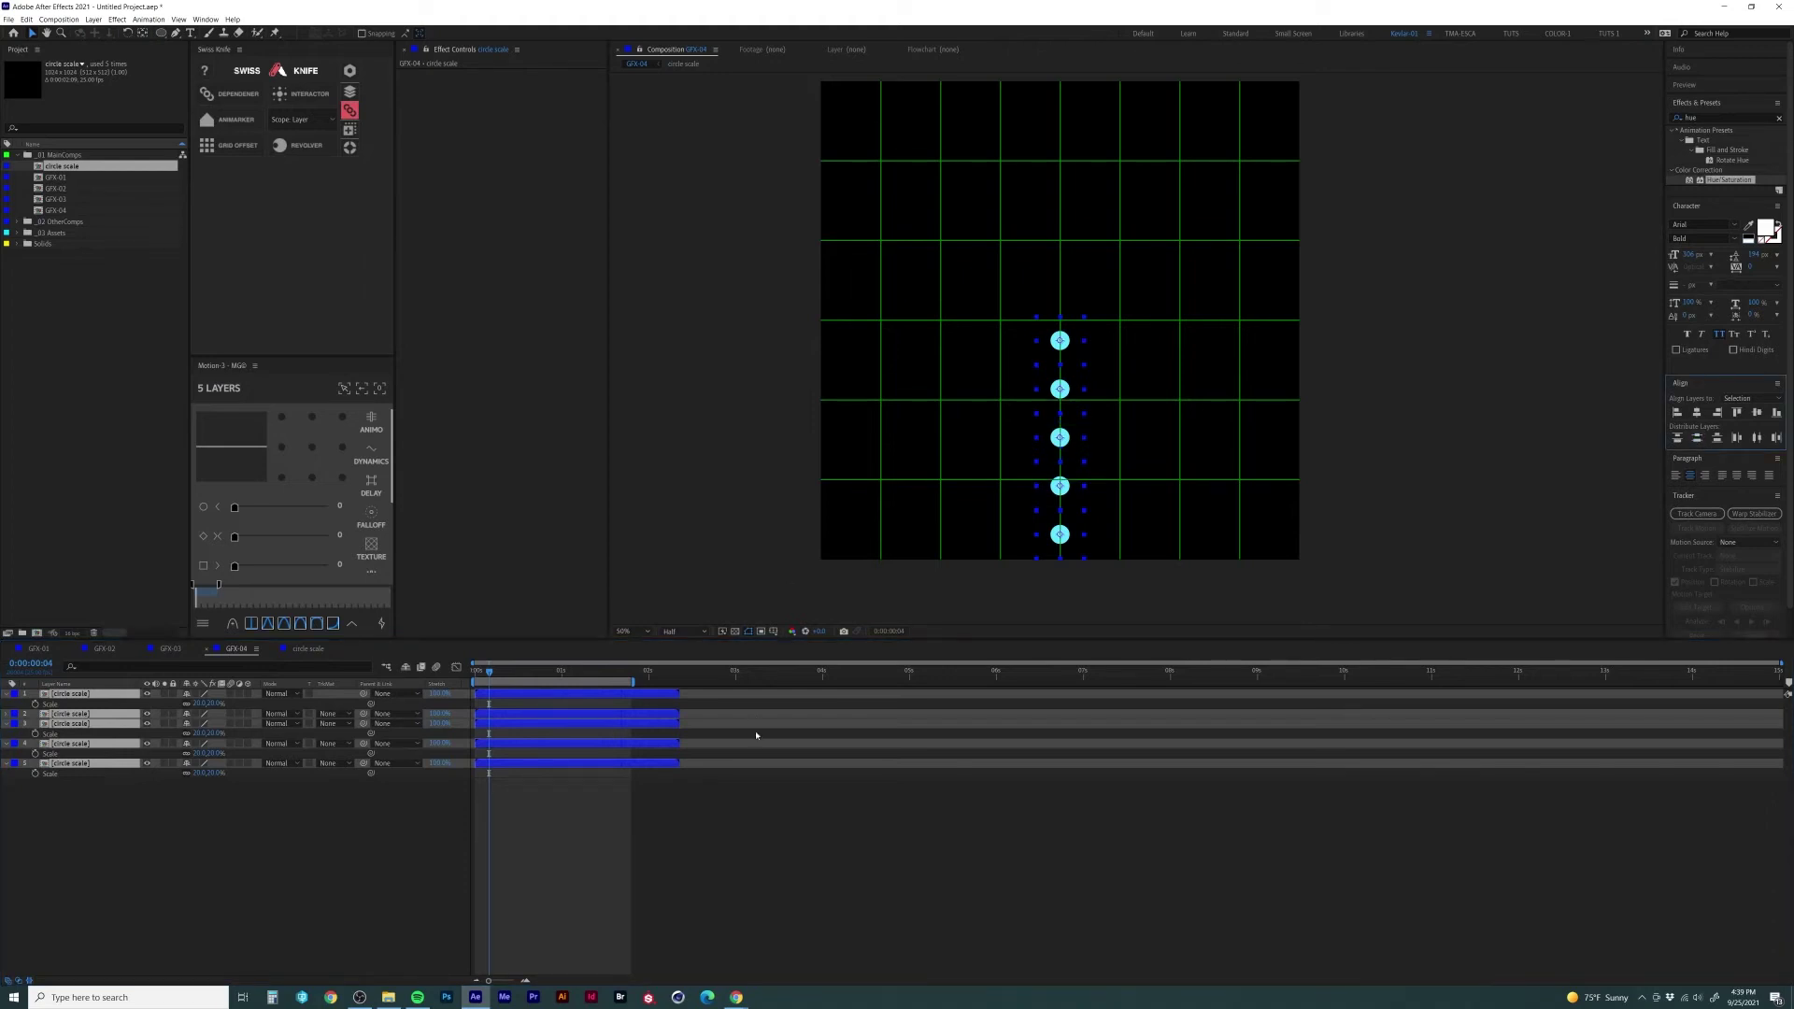
left_click(675, 681)
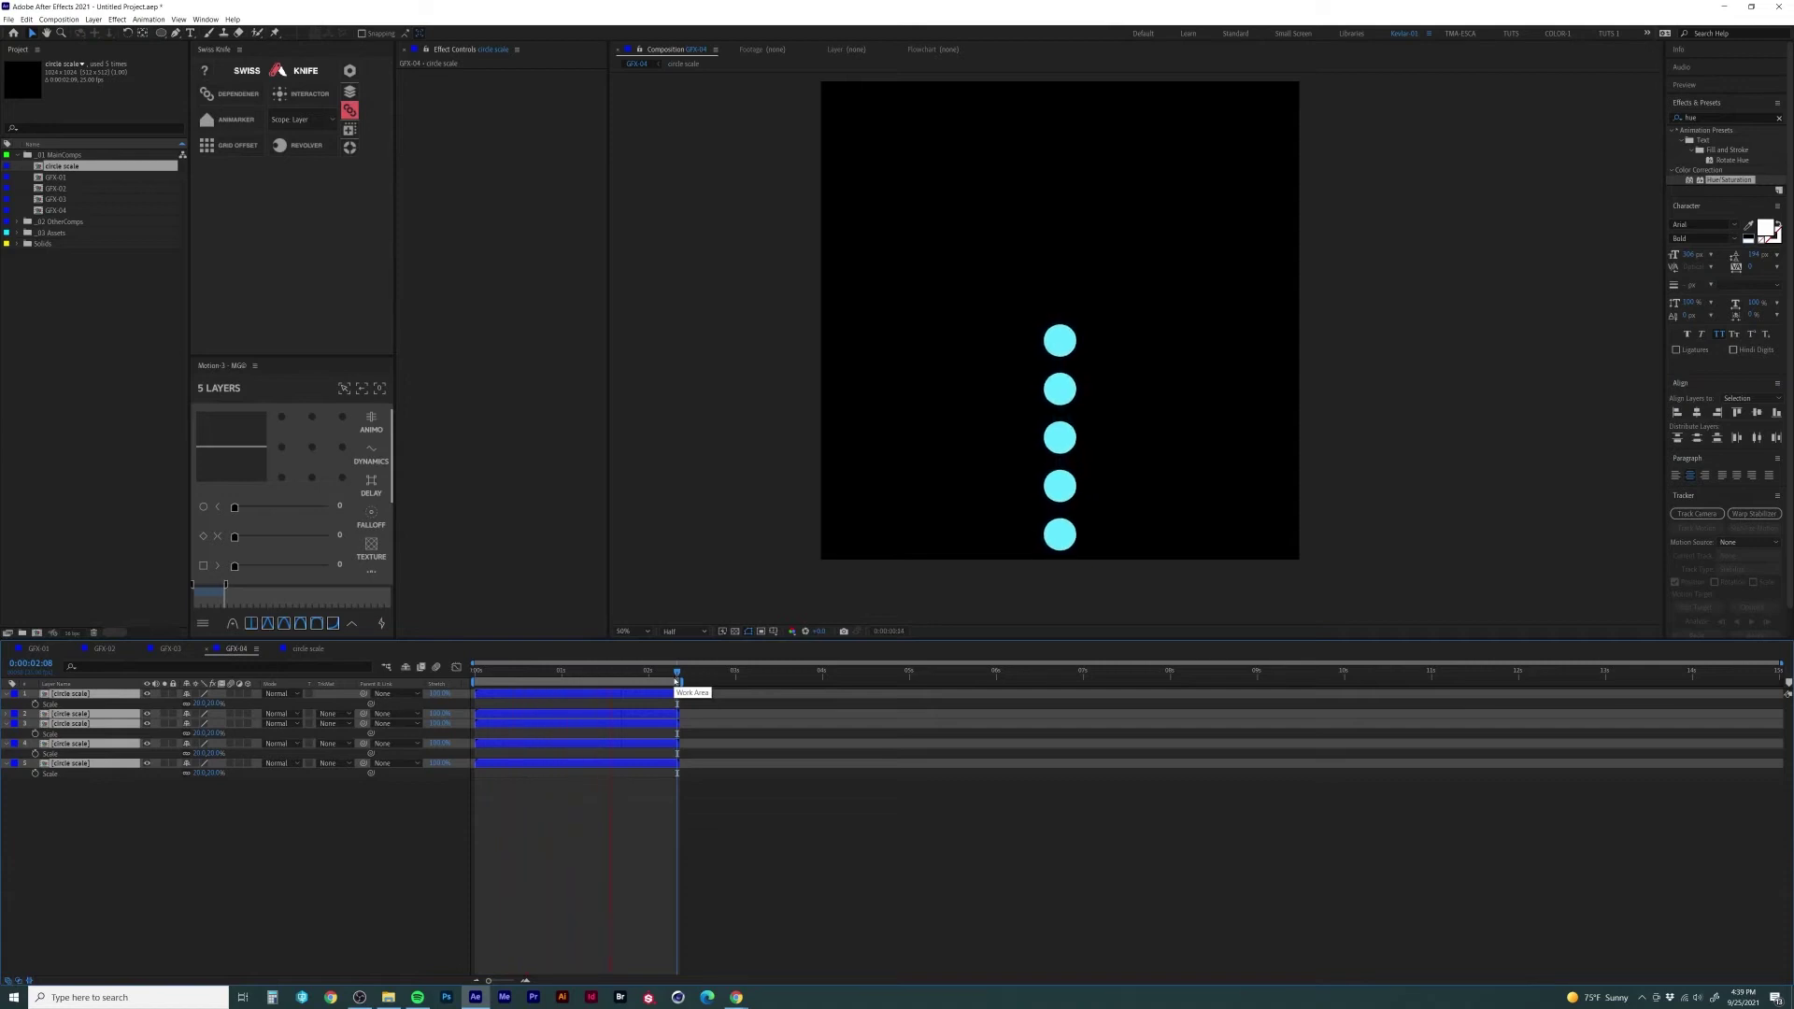
Step: Start the four lower circle layers five frames in, at 0:00:00:05, leaving the topmost circle's layer at the beginning
left_click_drag(675, 681, 510, 681)
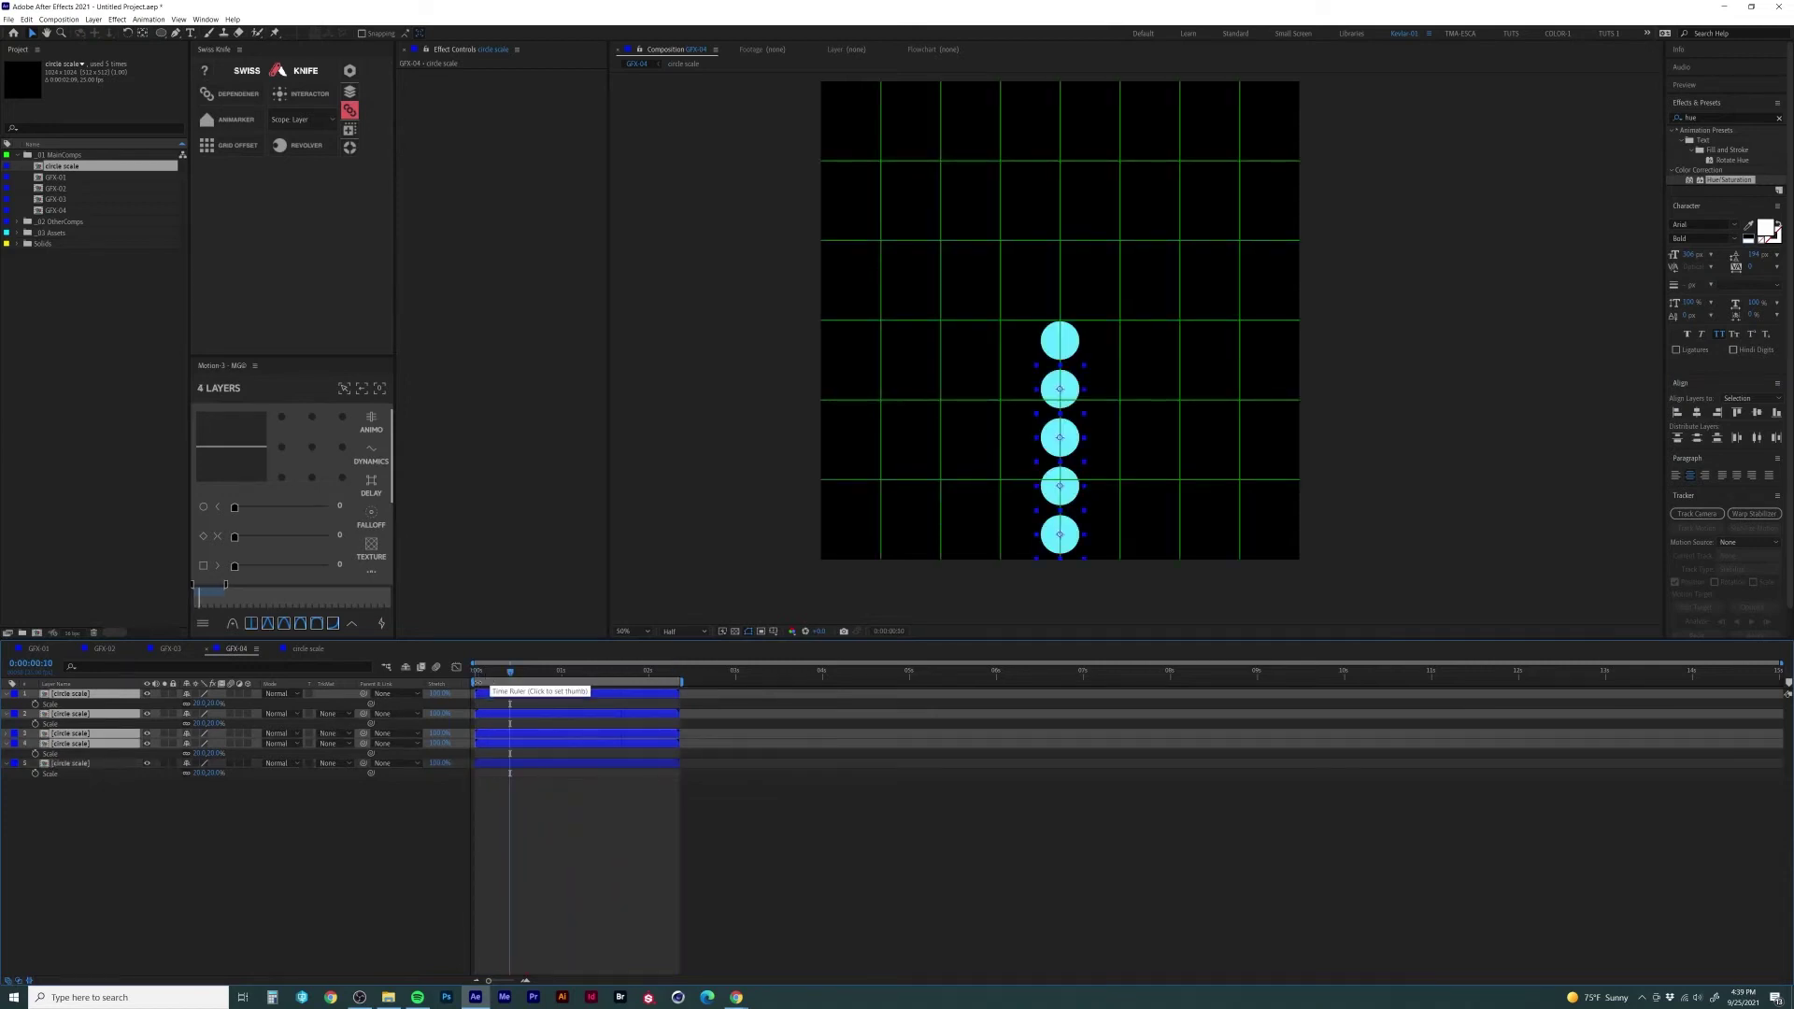
key("Page_Up")
key("Page_Up")
left_click_drag(481, 679, 465, 696)
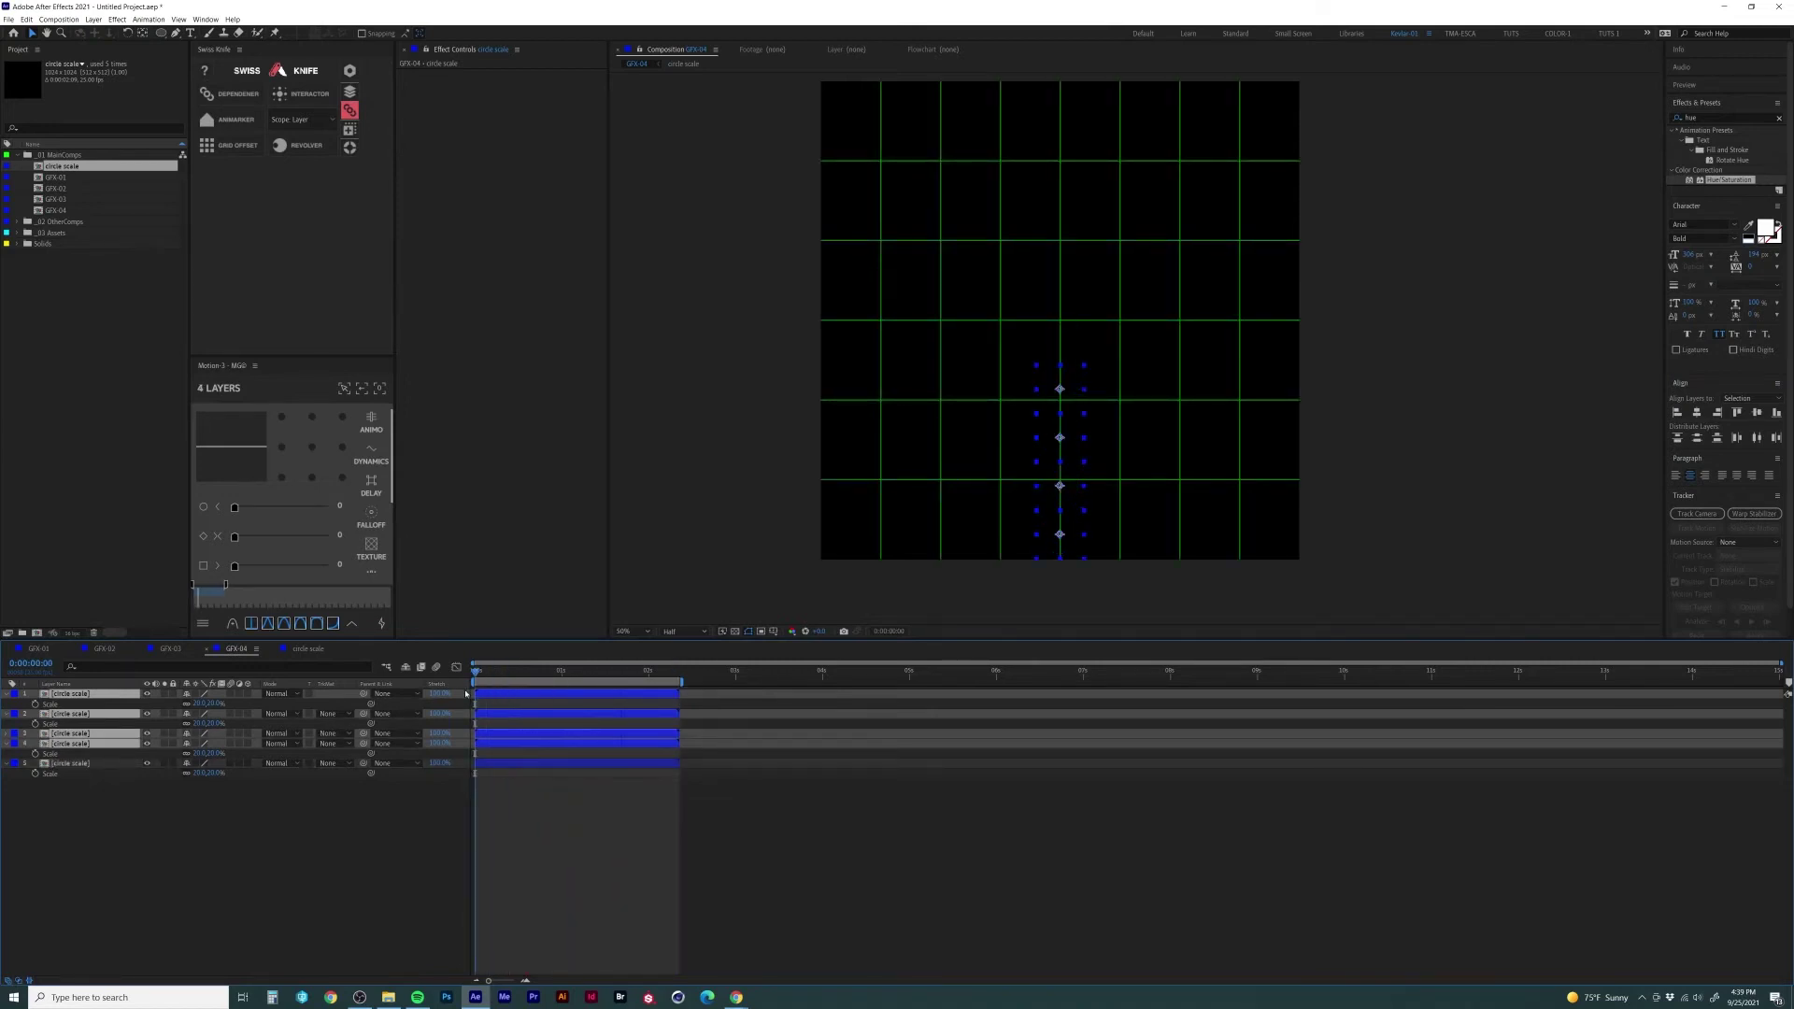
key("Page_Down")
key("Page_Down")
key("Page_Down")
key("Page_Down")
key("Page_Down")
key("bracketleft")
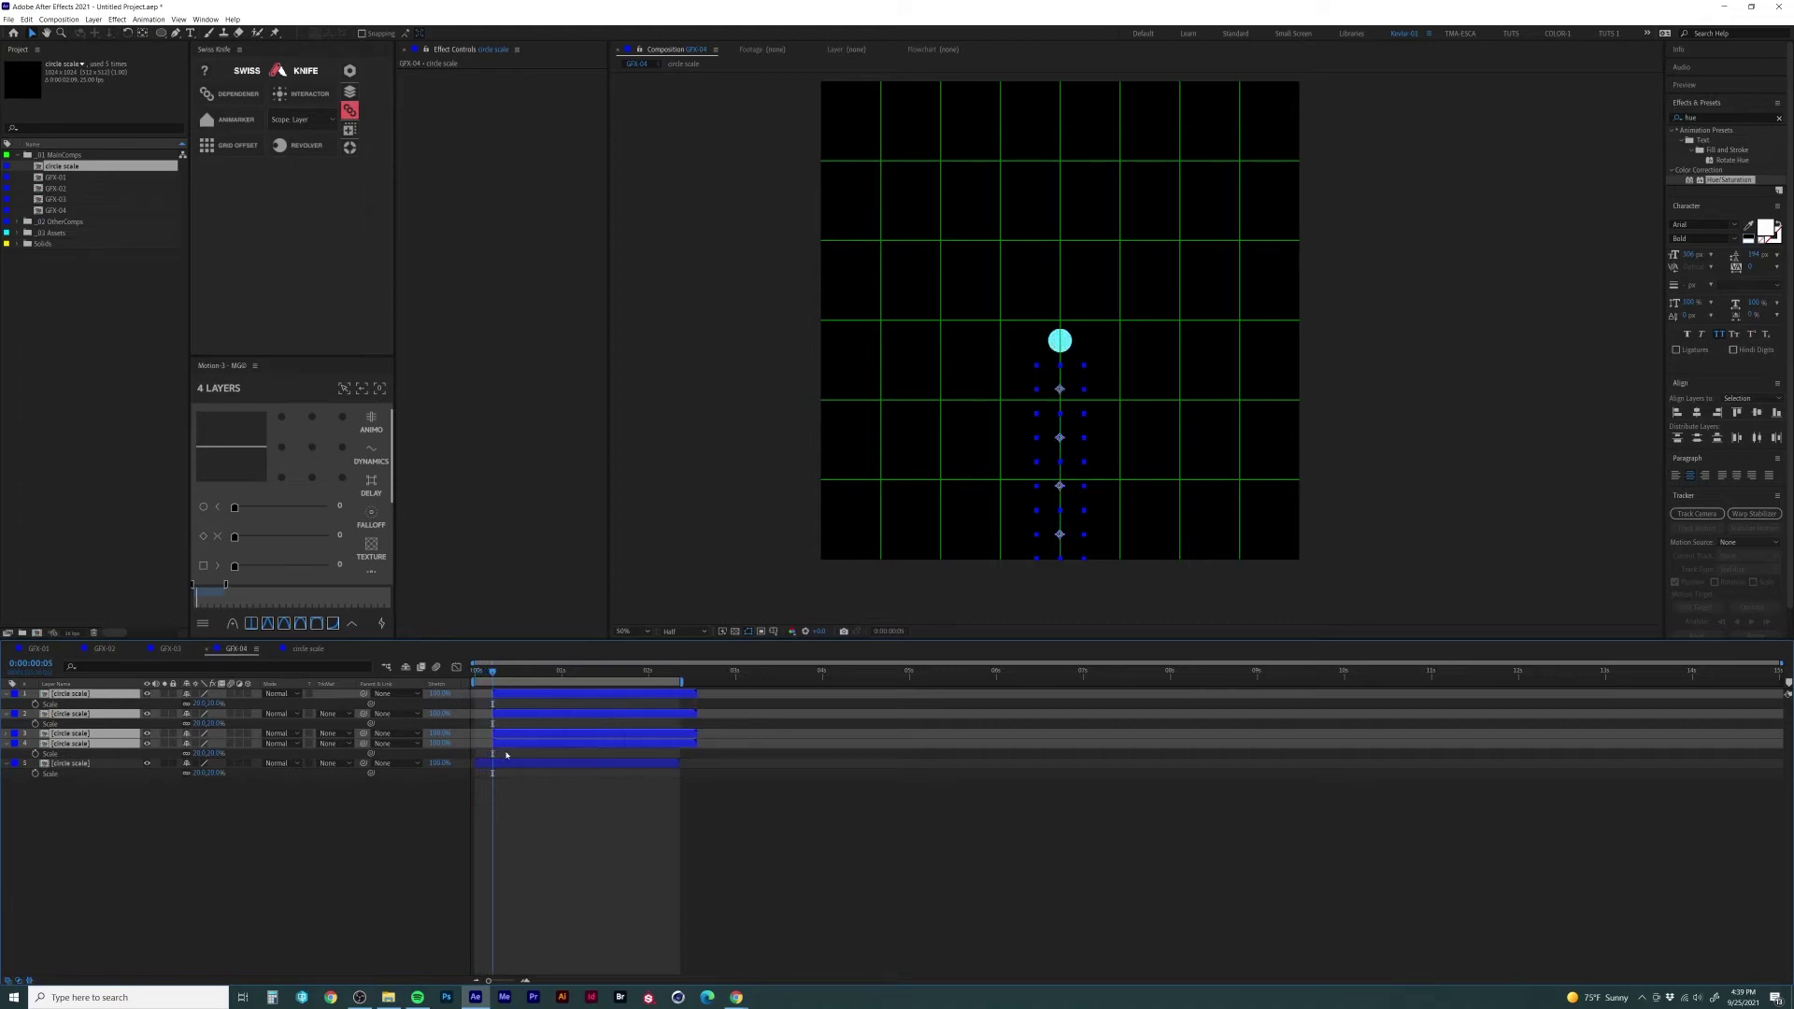
Step: Start the middle circle's layer at 0:00:00:10
left_click(491, 738)
key("Page_Down")
key("Page_Down")
key("Page_Down")
key("Page_Down")
key("Page_Down")
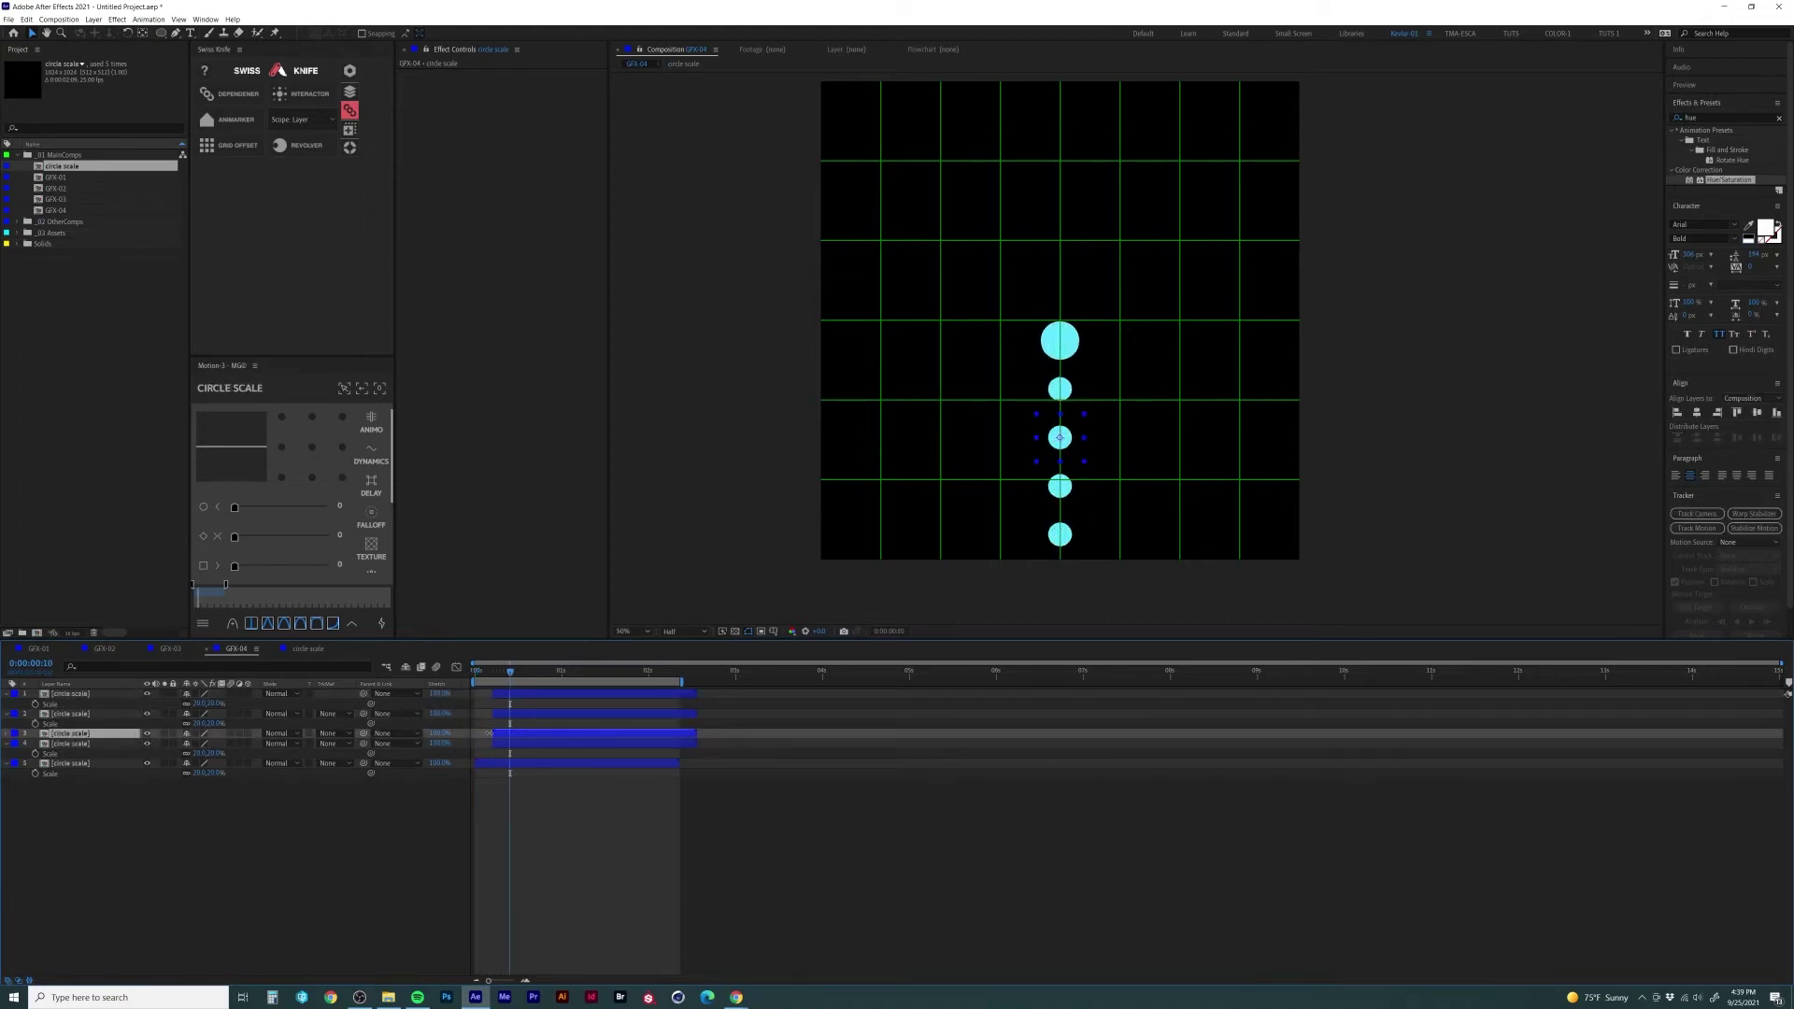
Step: Start the second-lowest circle's layer five frames after the middle circle's layer, at 0:00:00:15
left_click(490, 715)
key("Page_Down")
key("Page_Down")
key("Page_Down")
key("Page_Down")
key("Page_Down")
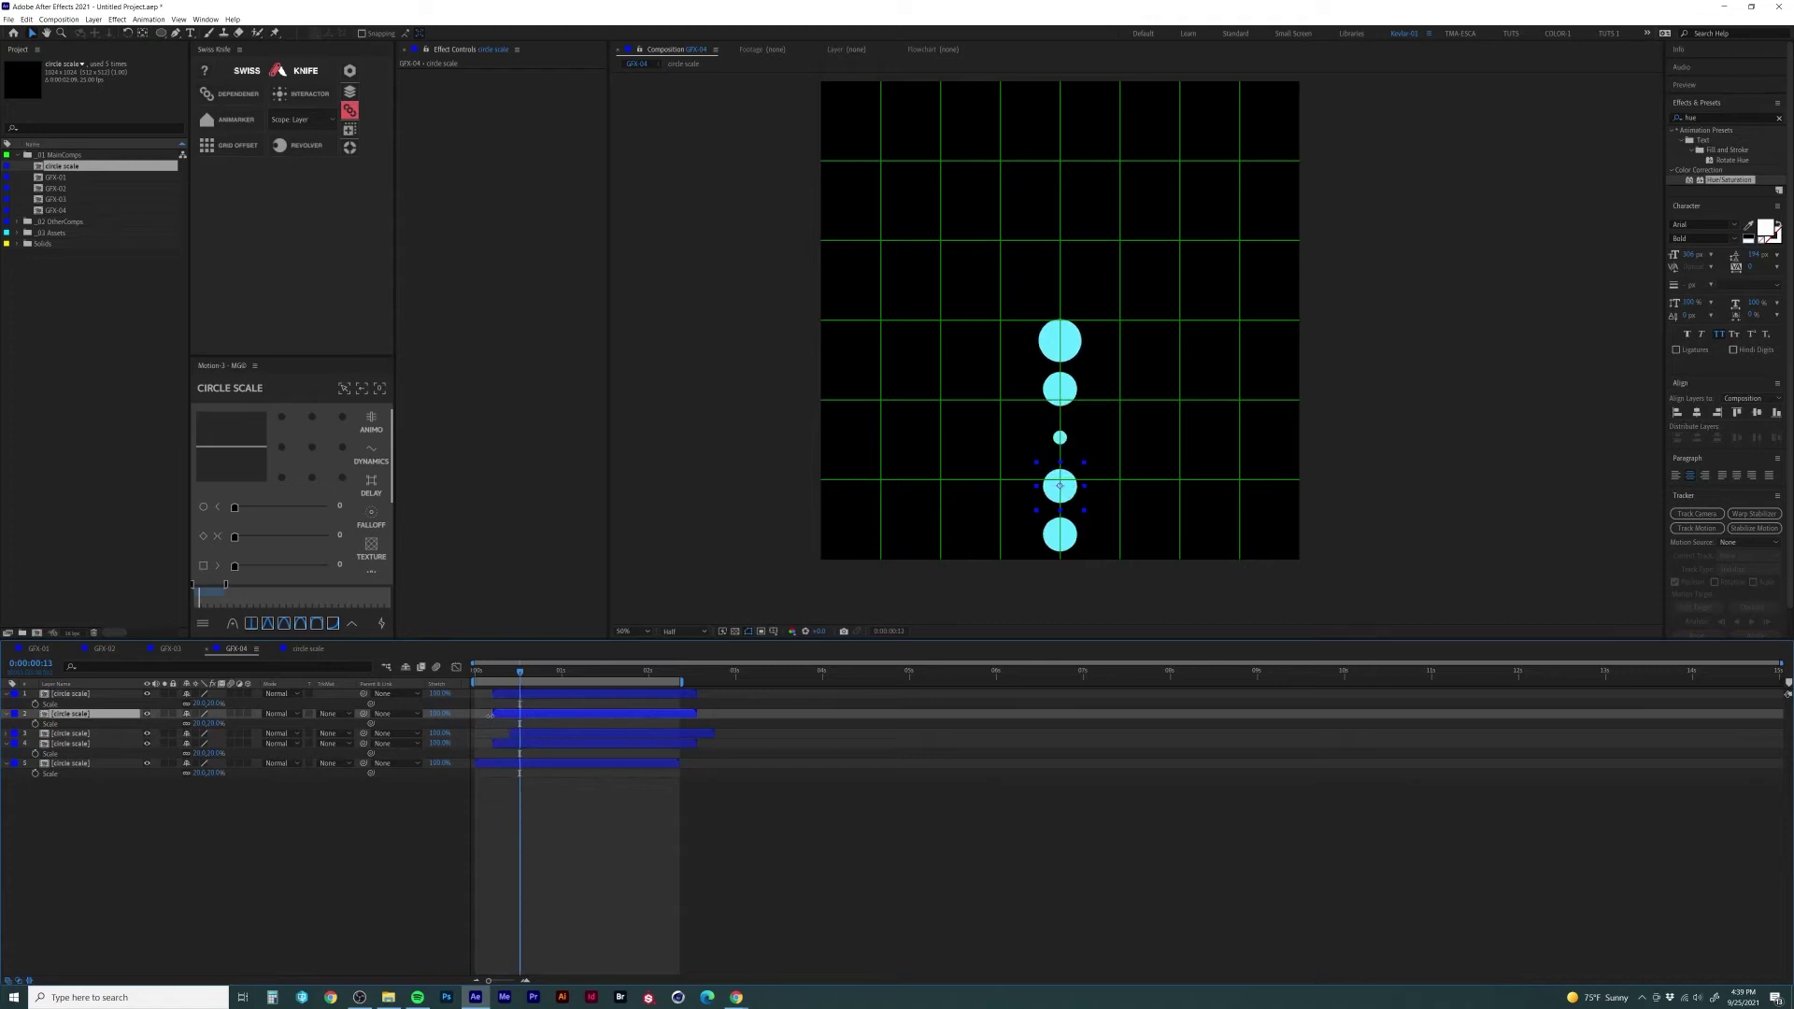
Step: Start the lowest circle's layer at 0:00:00:20, five frames after the layer of the circle above it
left_click(495, 694)
key("Page_Down")
key("Page_Down")
key("Page_Down")
key("Page_Down")
key("Page_Down")
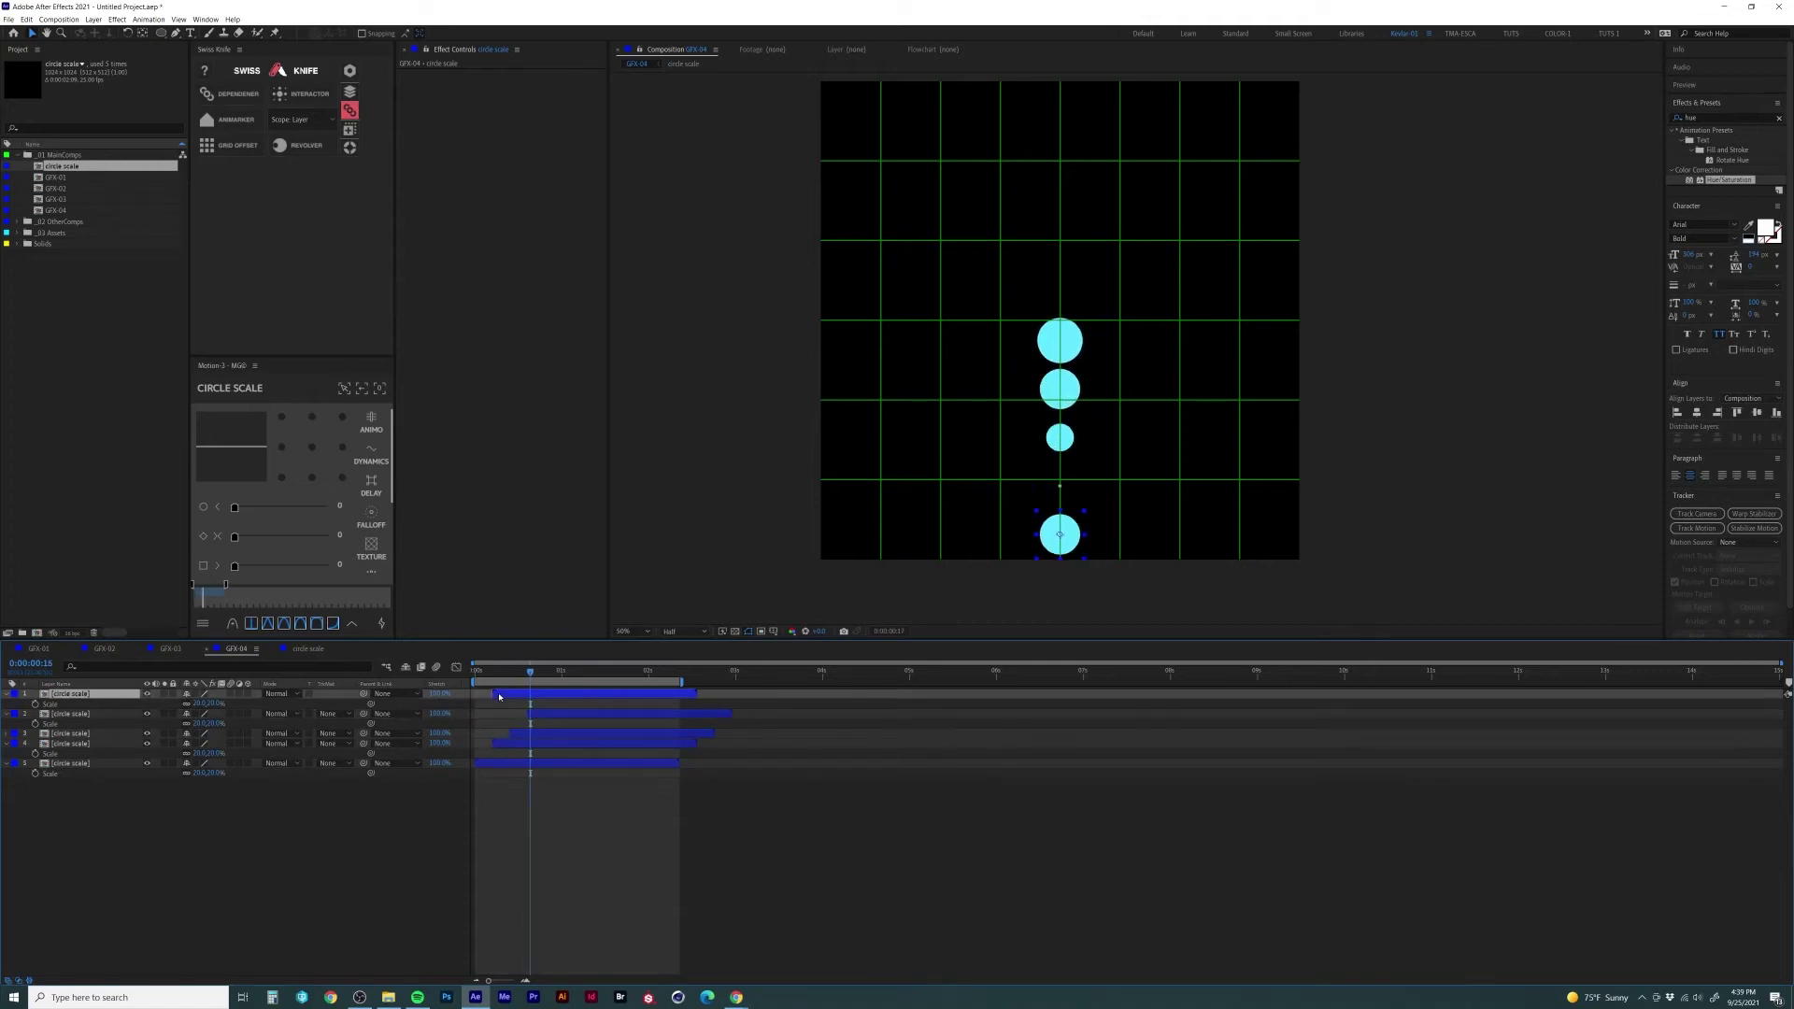
key("bracketleft")
Step: Extend the work area to the end of the lowest circle's layer and preview the staggered column
key("space")
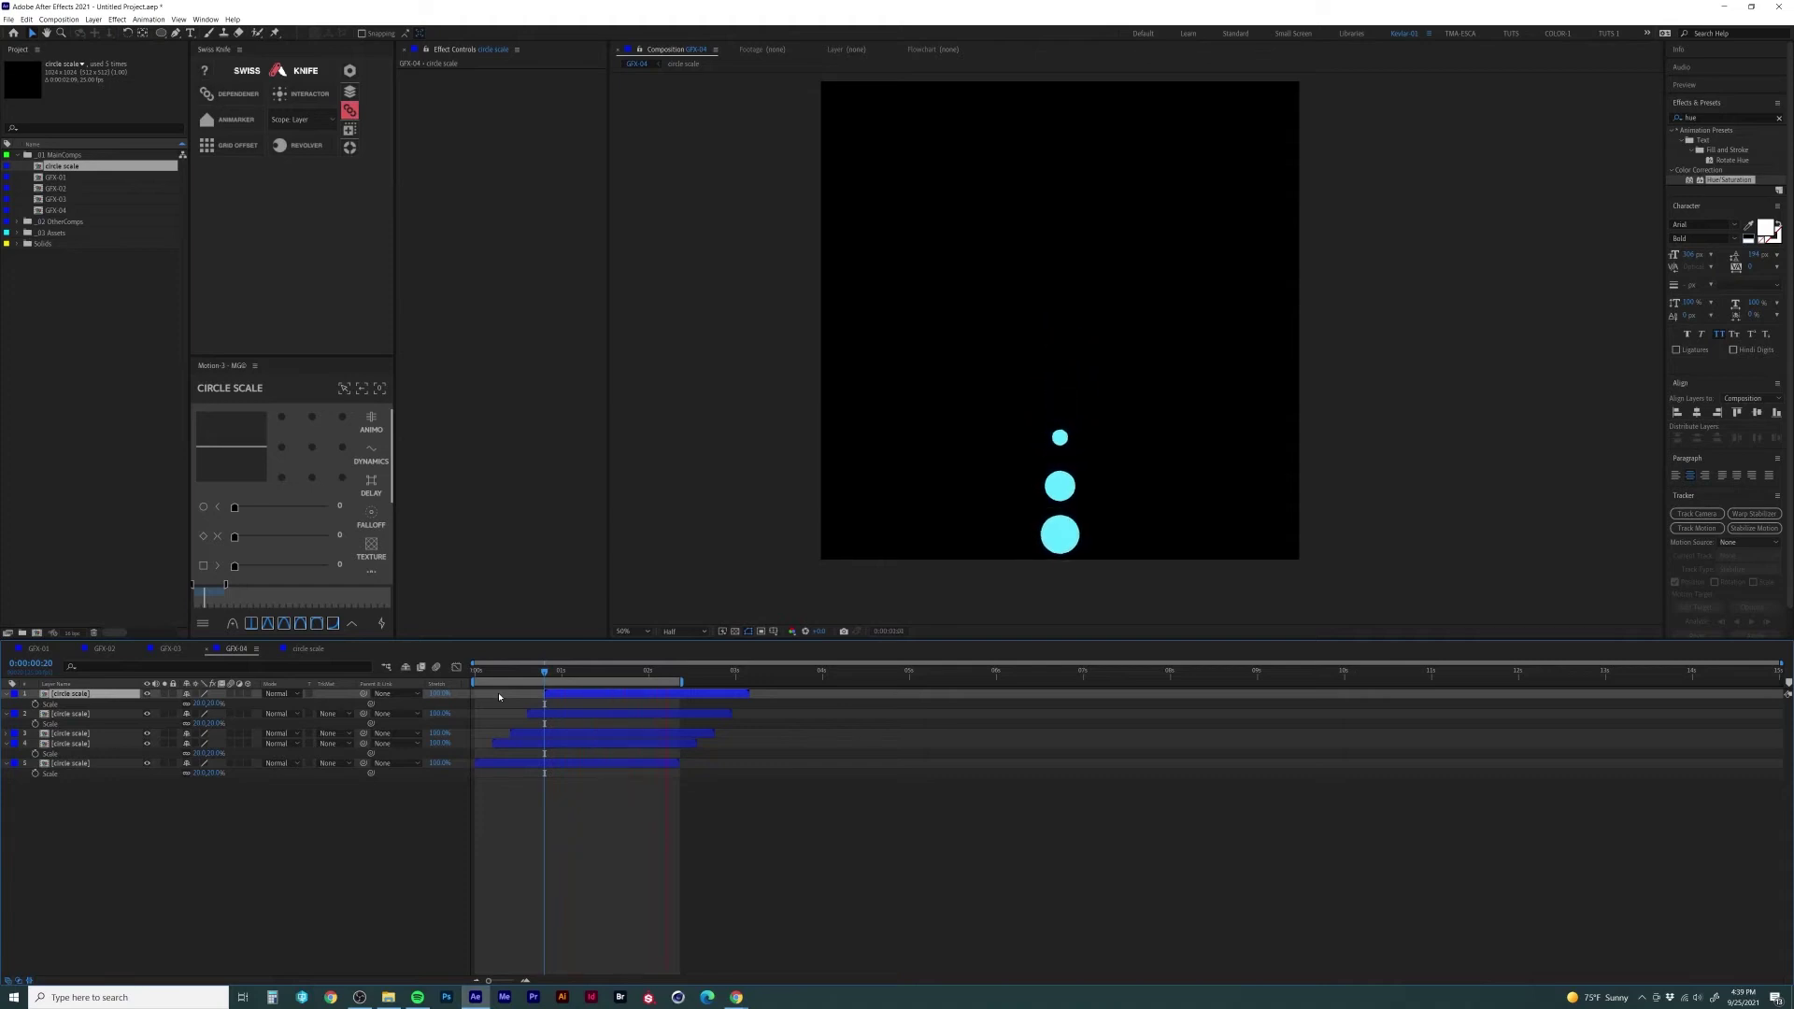
key("space")
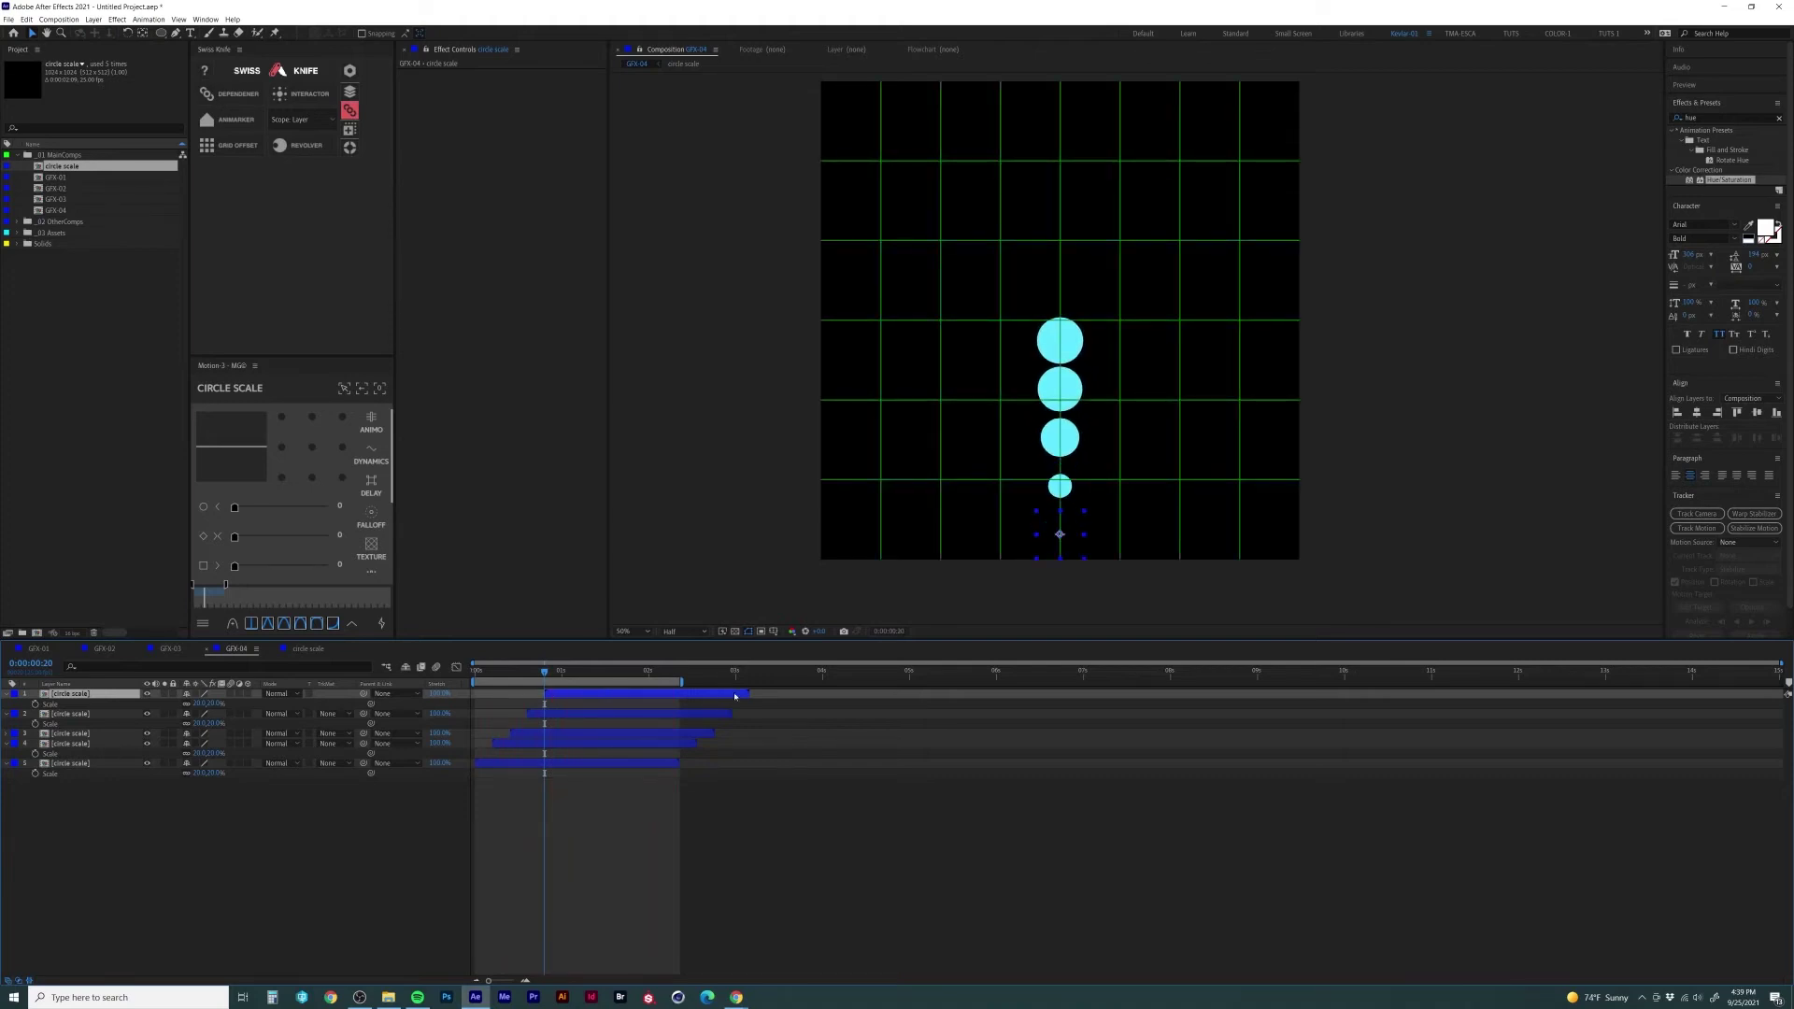
left_click(752, 682)
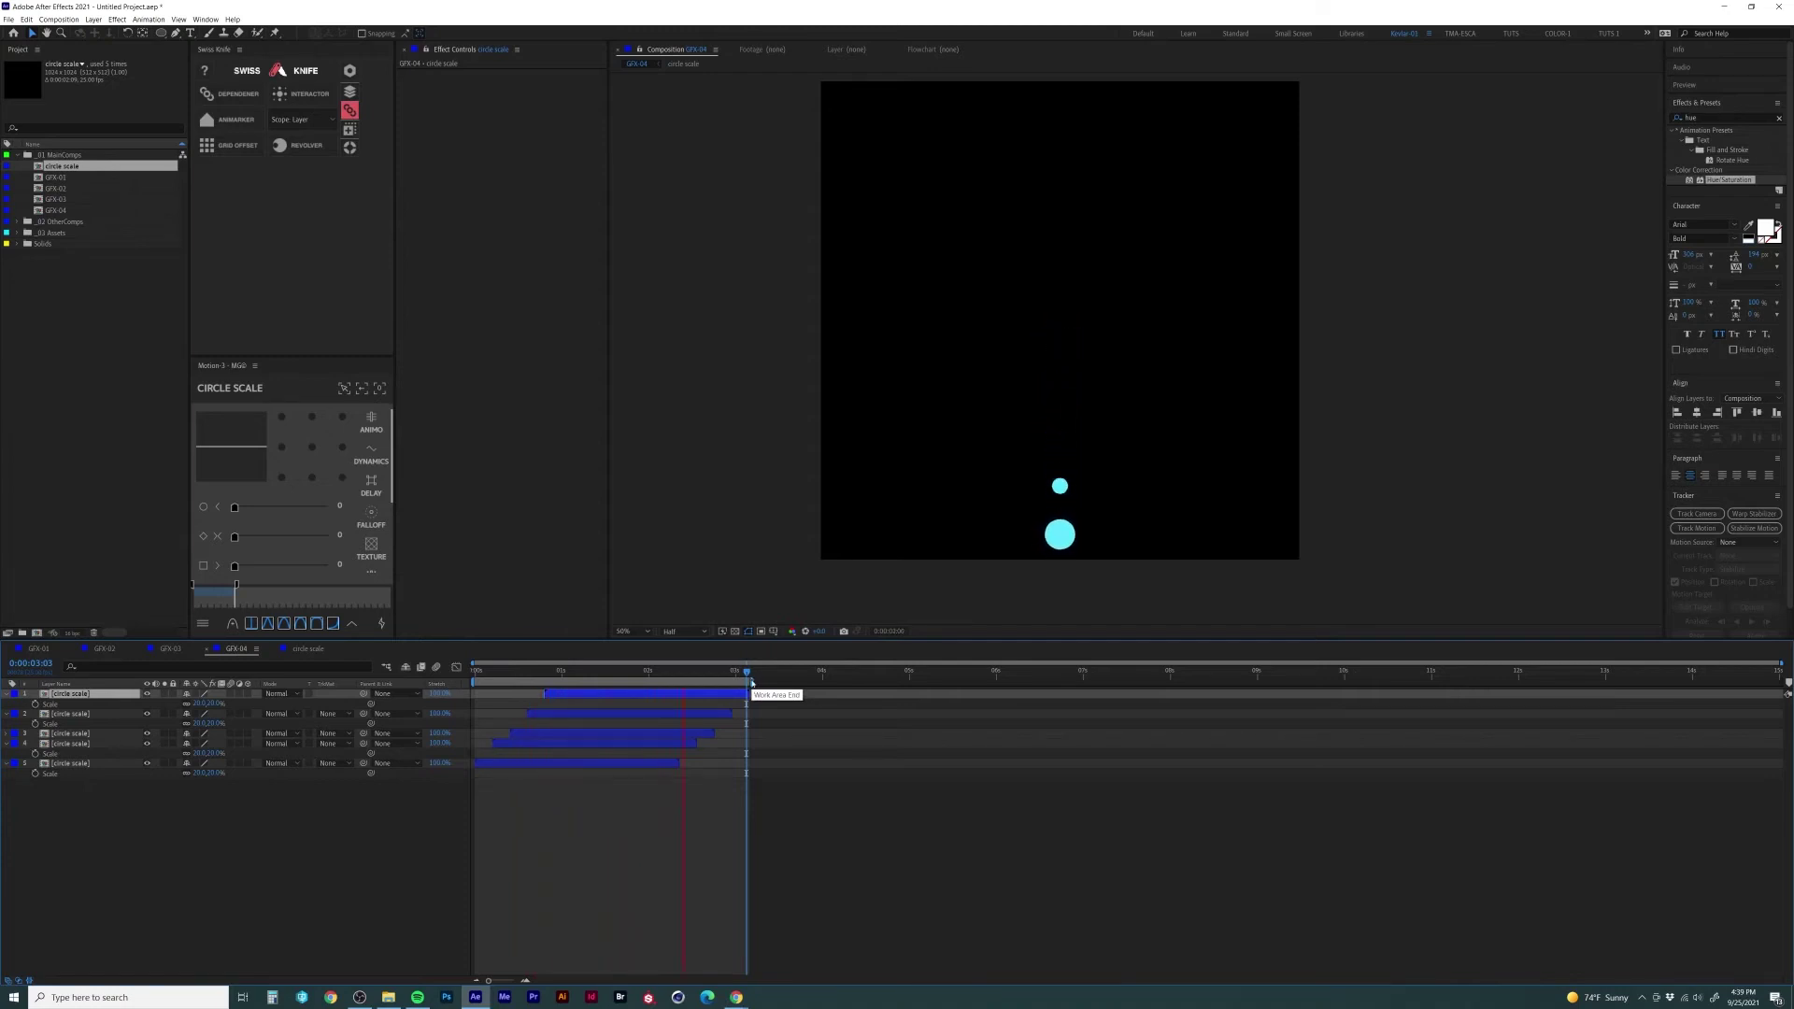
key("space")
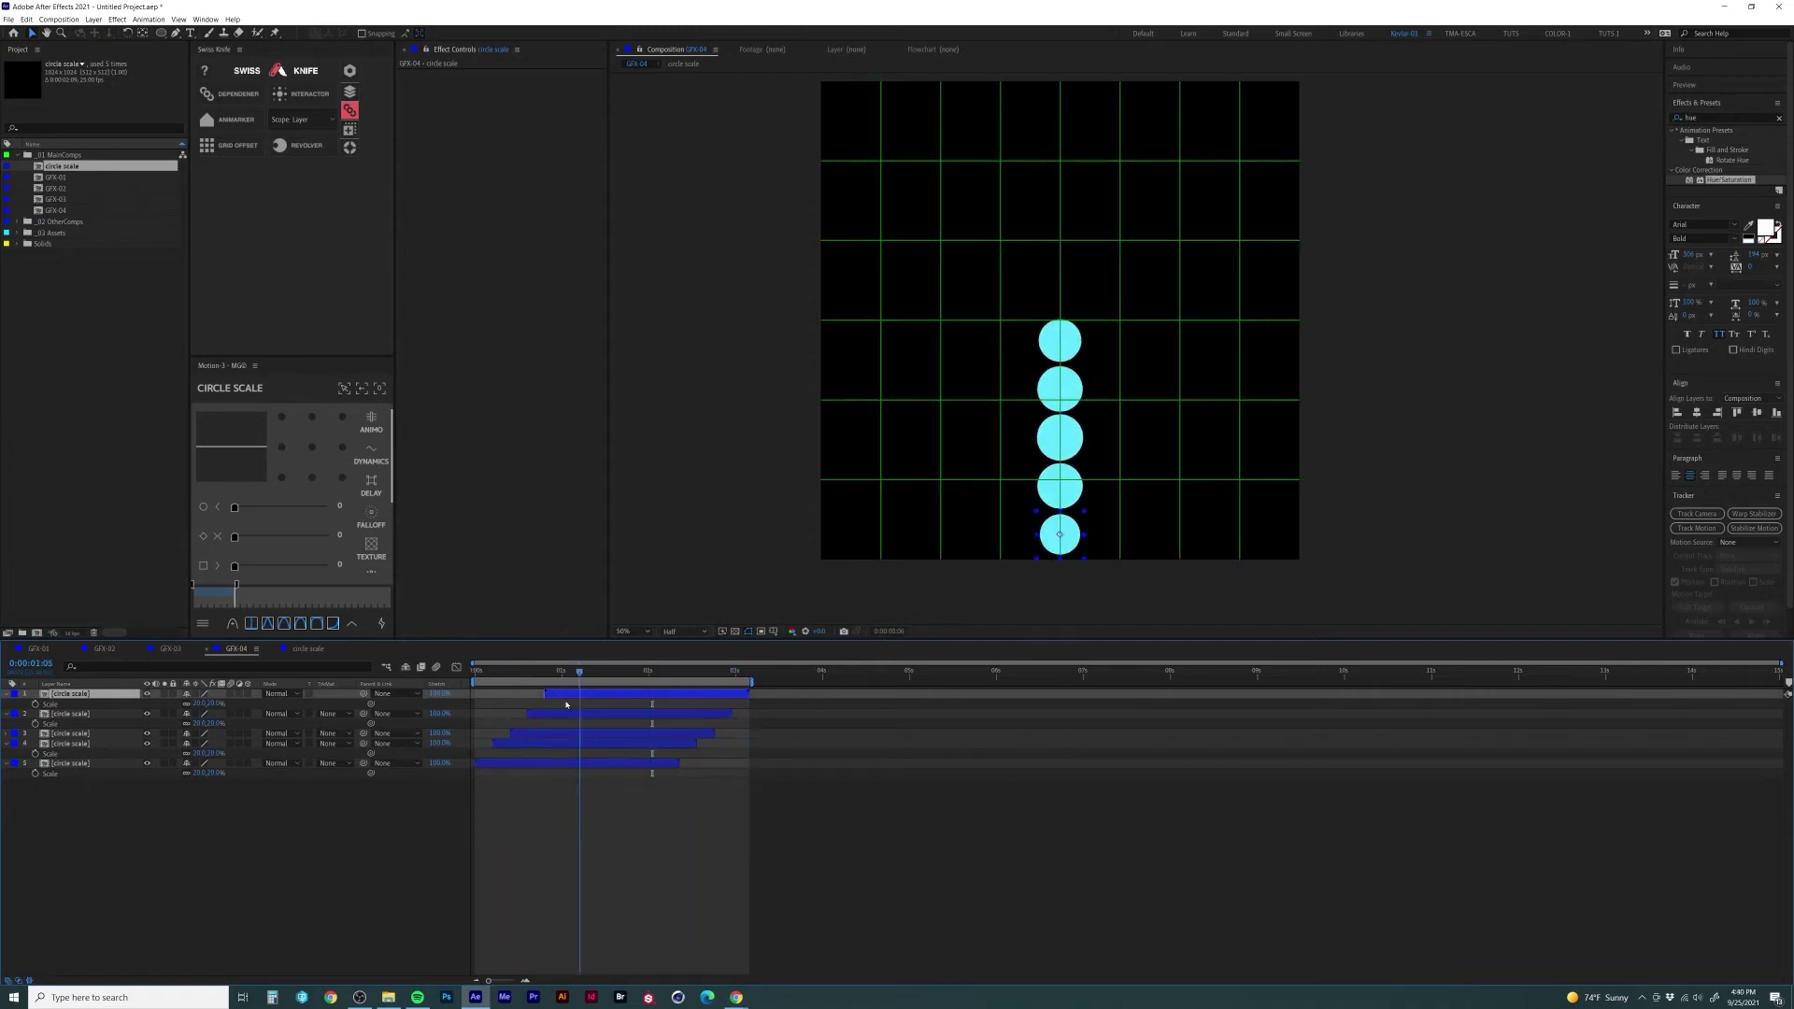
Step: Pre-compose all five circle scale layers into a composition named circle-GRP
left_click(95, 764, "shift")
key("ctrl+shift+c")
type("cir")
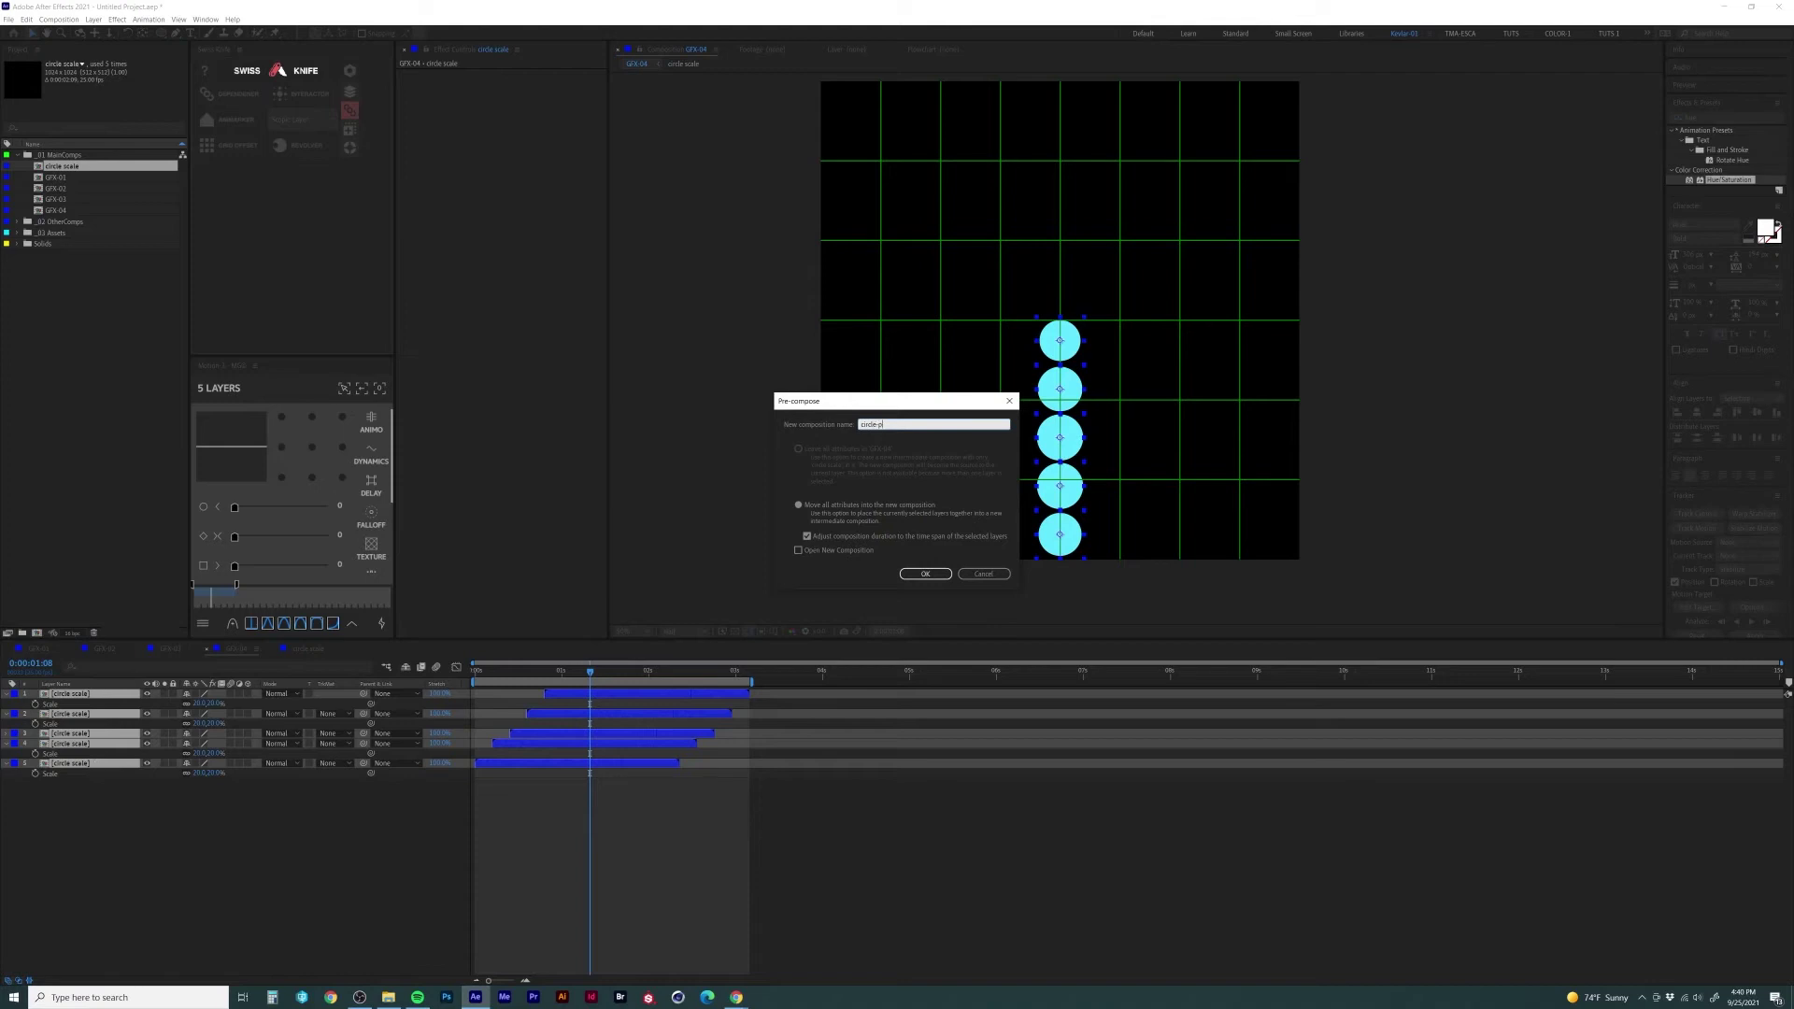
type("cle-GRP")
key("Return")
Step: Duplicate the circle-GRP layer five times and set the rotation of the copy directly above the original to 60°
key("r")
key("ctrl+d")
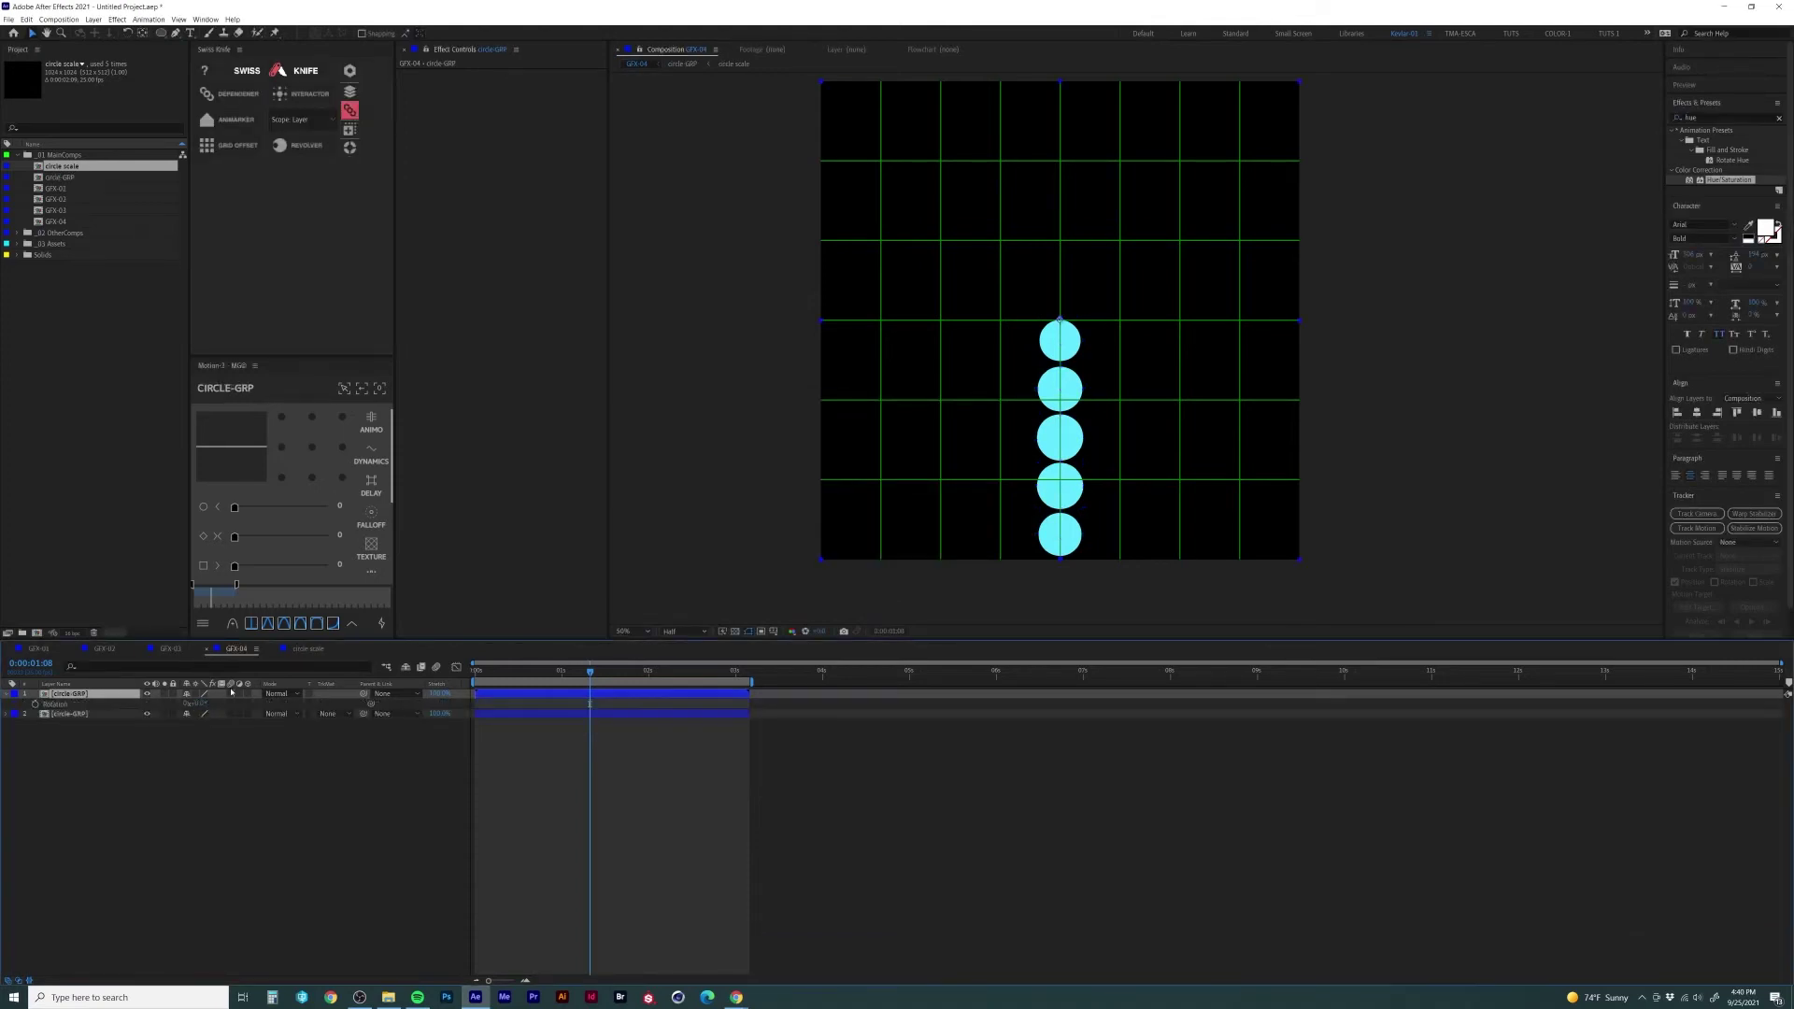
key("ctrl+d")
key("ctrl+d")
key("ctrl+d")
key("ctrl+d")
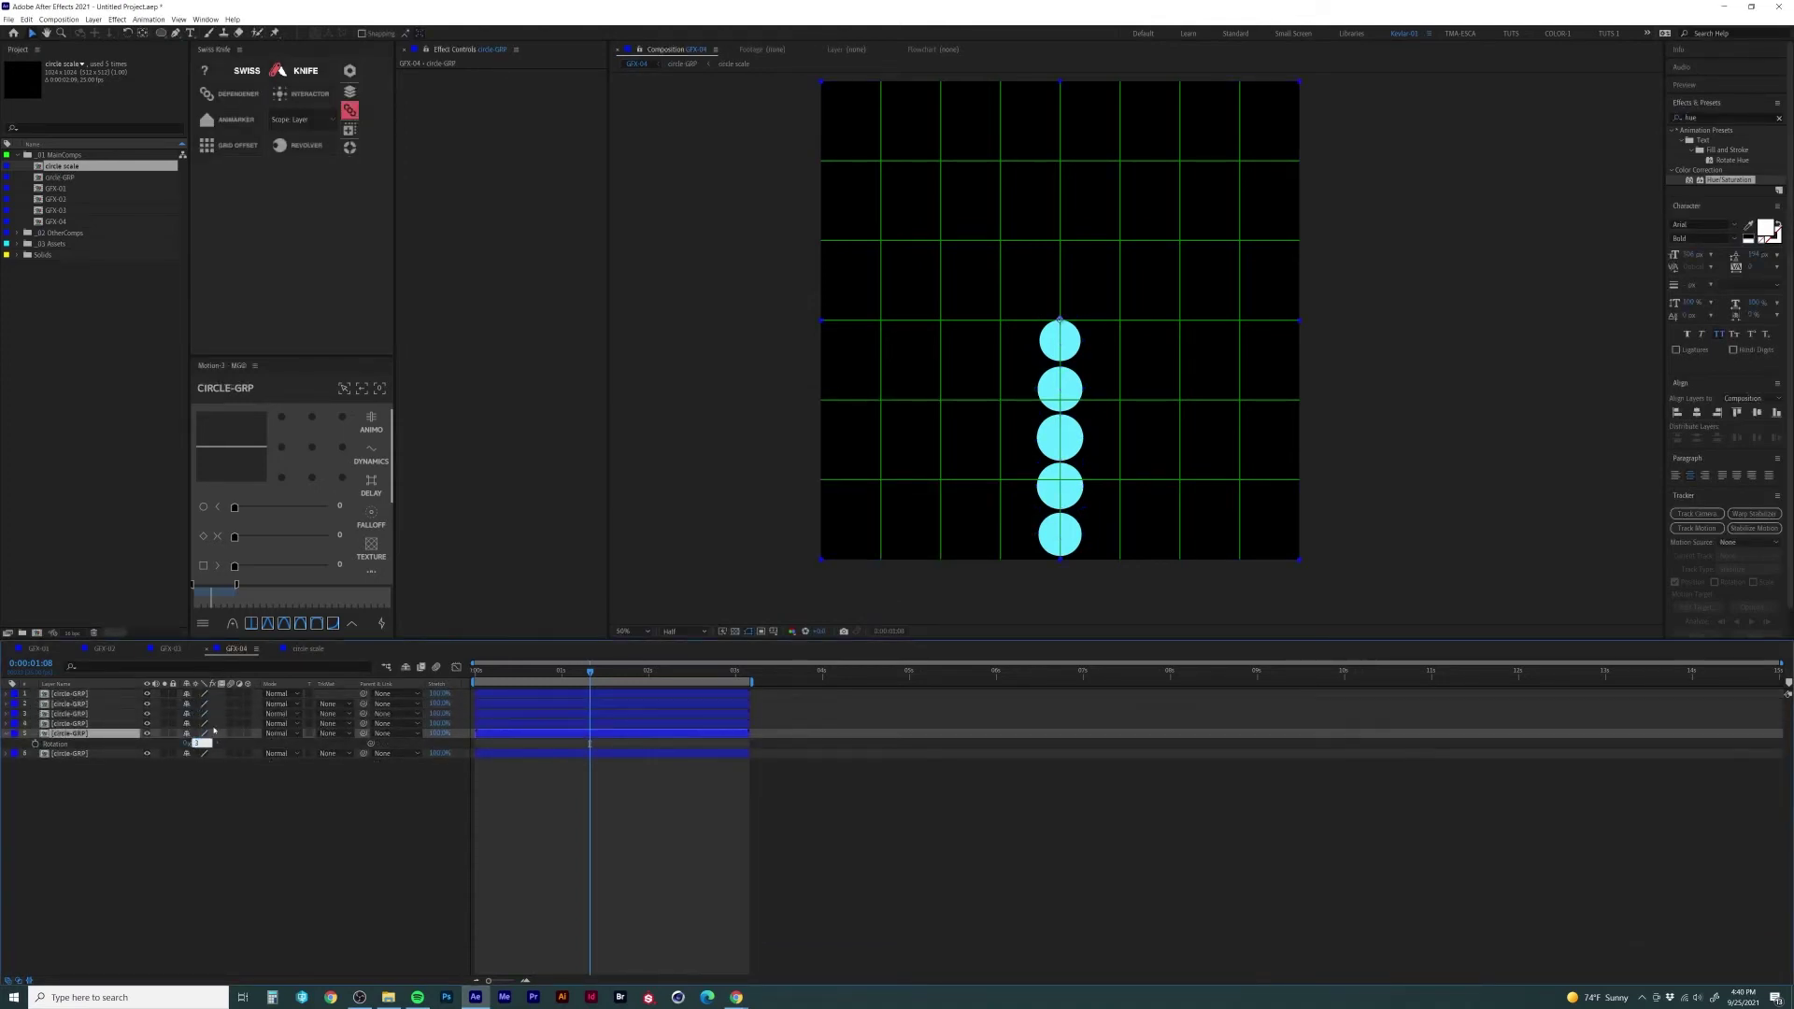
type("60")
key("Return")
Step: Set the rotation of the next two circle-GRP copies up the layer stack to 120° and 180°
left_click(93, 725)
key("r")
left_click(202, 735)
left_click(230, 735)
left_click(203, 736)
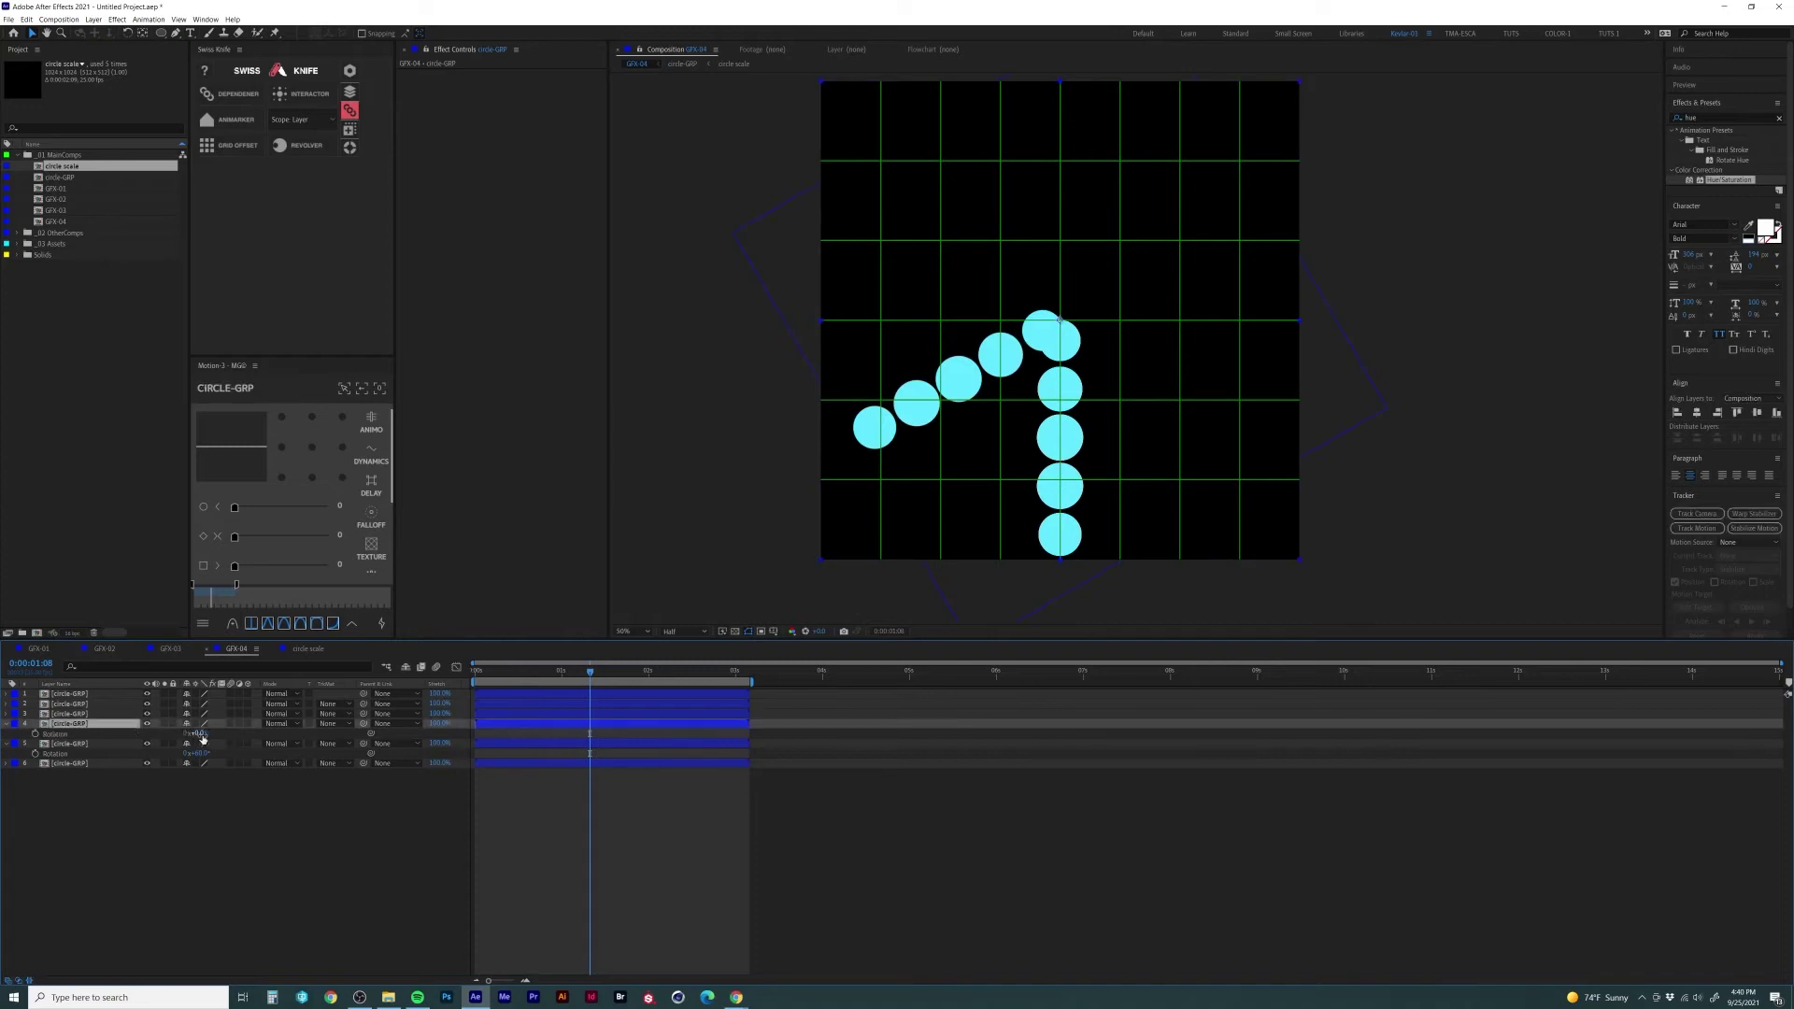
type("120")
key("Return")
left_click(94, 714)
key("r")
left_click(200, 725)
type("180")
key("Return")
Step: Set the rotation of the two uppermost circle-GRP copies to 240° and 300° and preview the radial arrangement
left_click(93, 704)
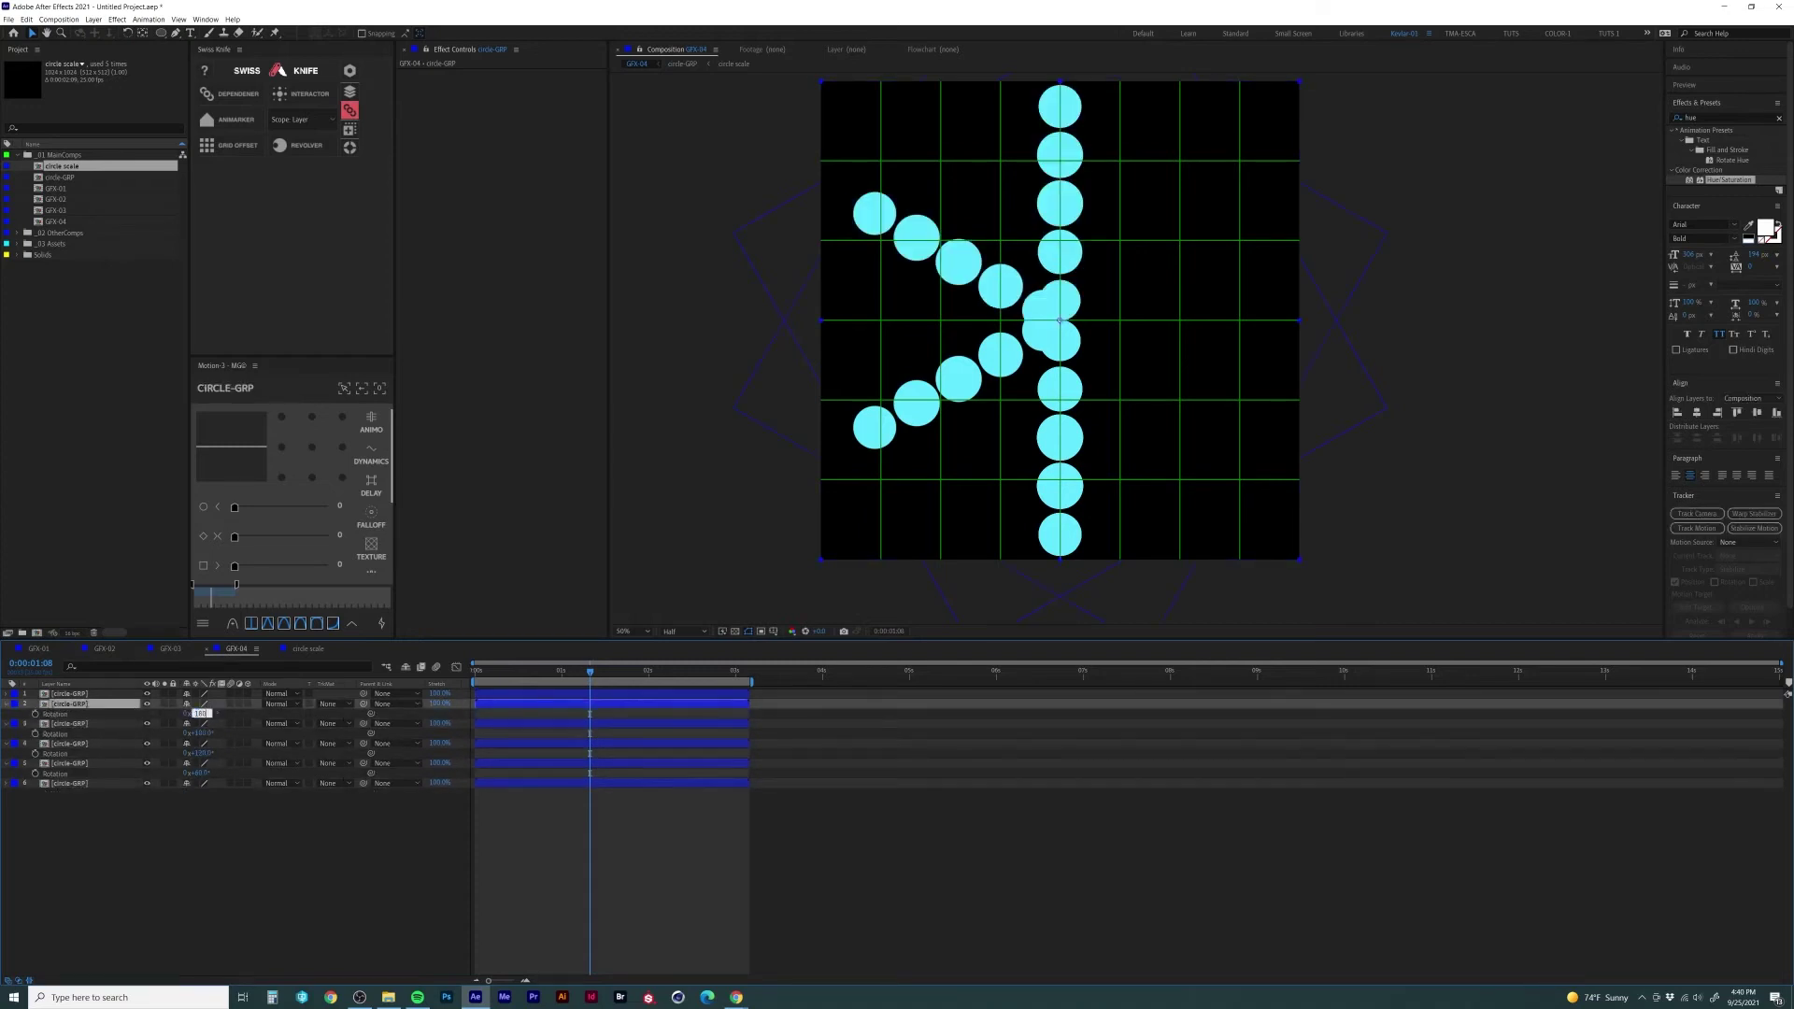
type("240")
key("Return")
left_click(93, 694)
key("r")
left_click(200, 703)
type("300")
key("Return")
key("space")
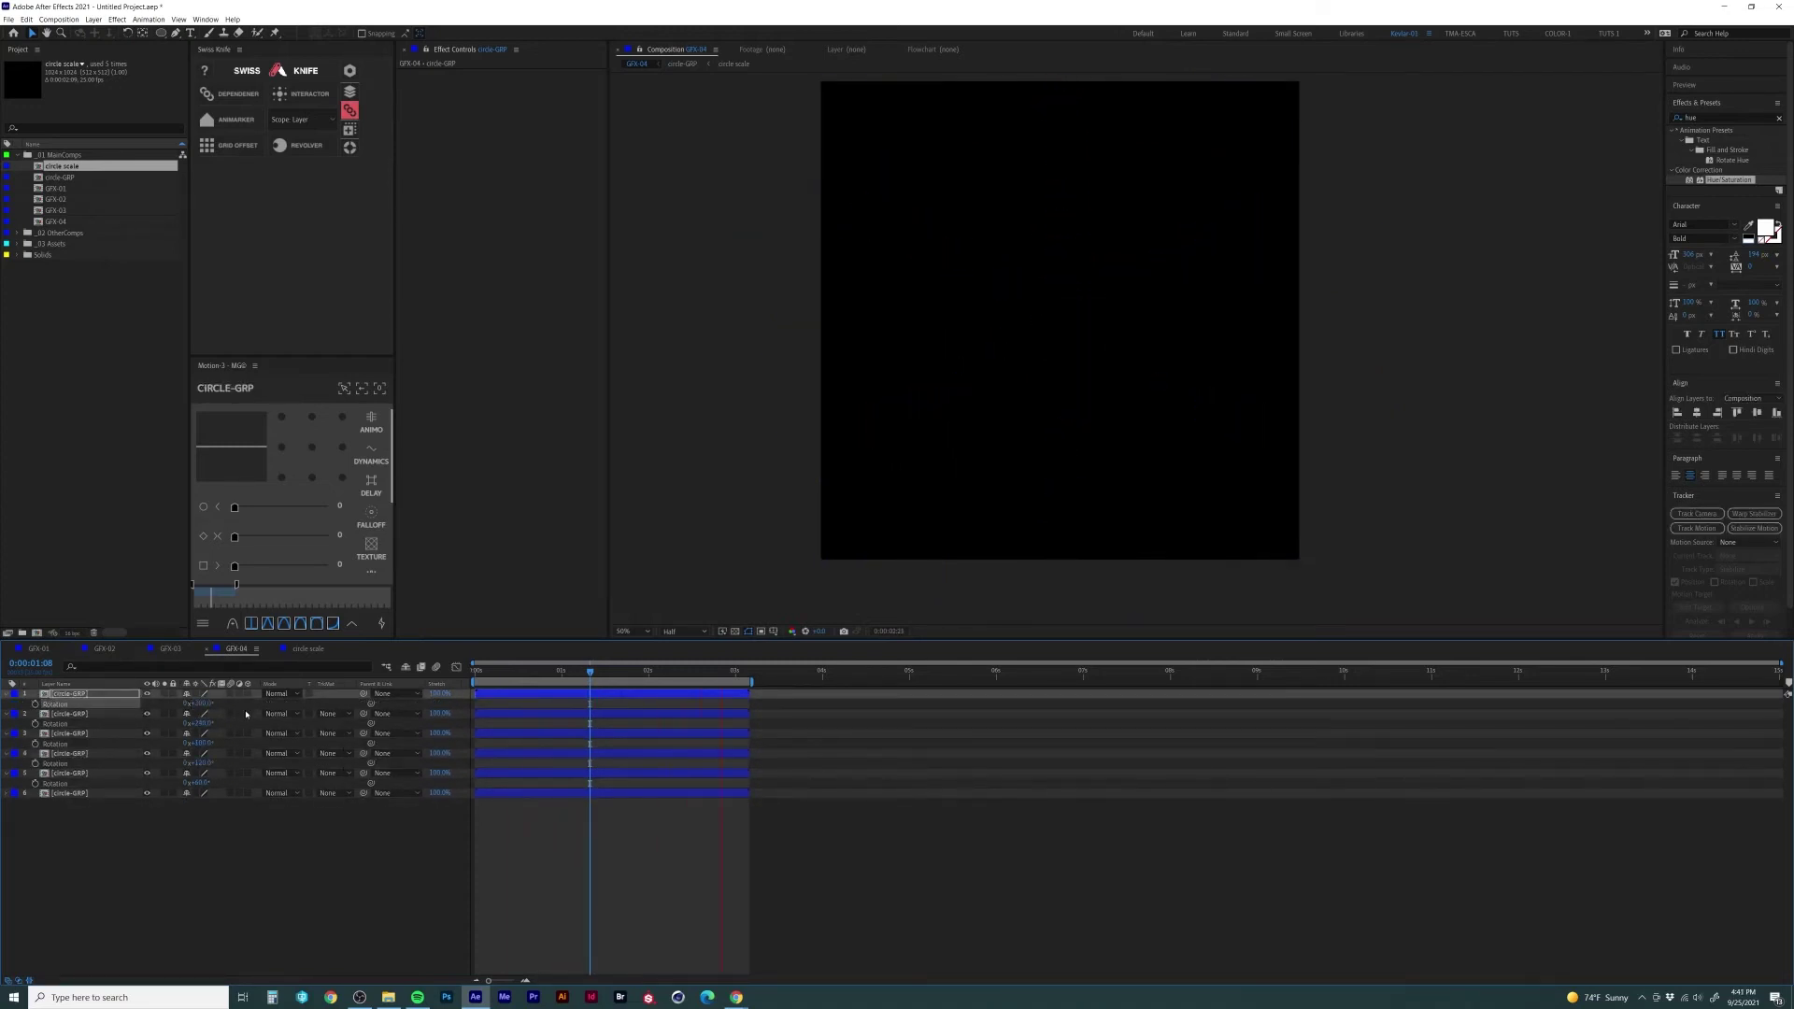
Step: Open the circle scale composition nested in circle-GRP and add an adjustment layer above the circle
double_click(78, 695)
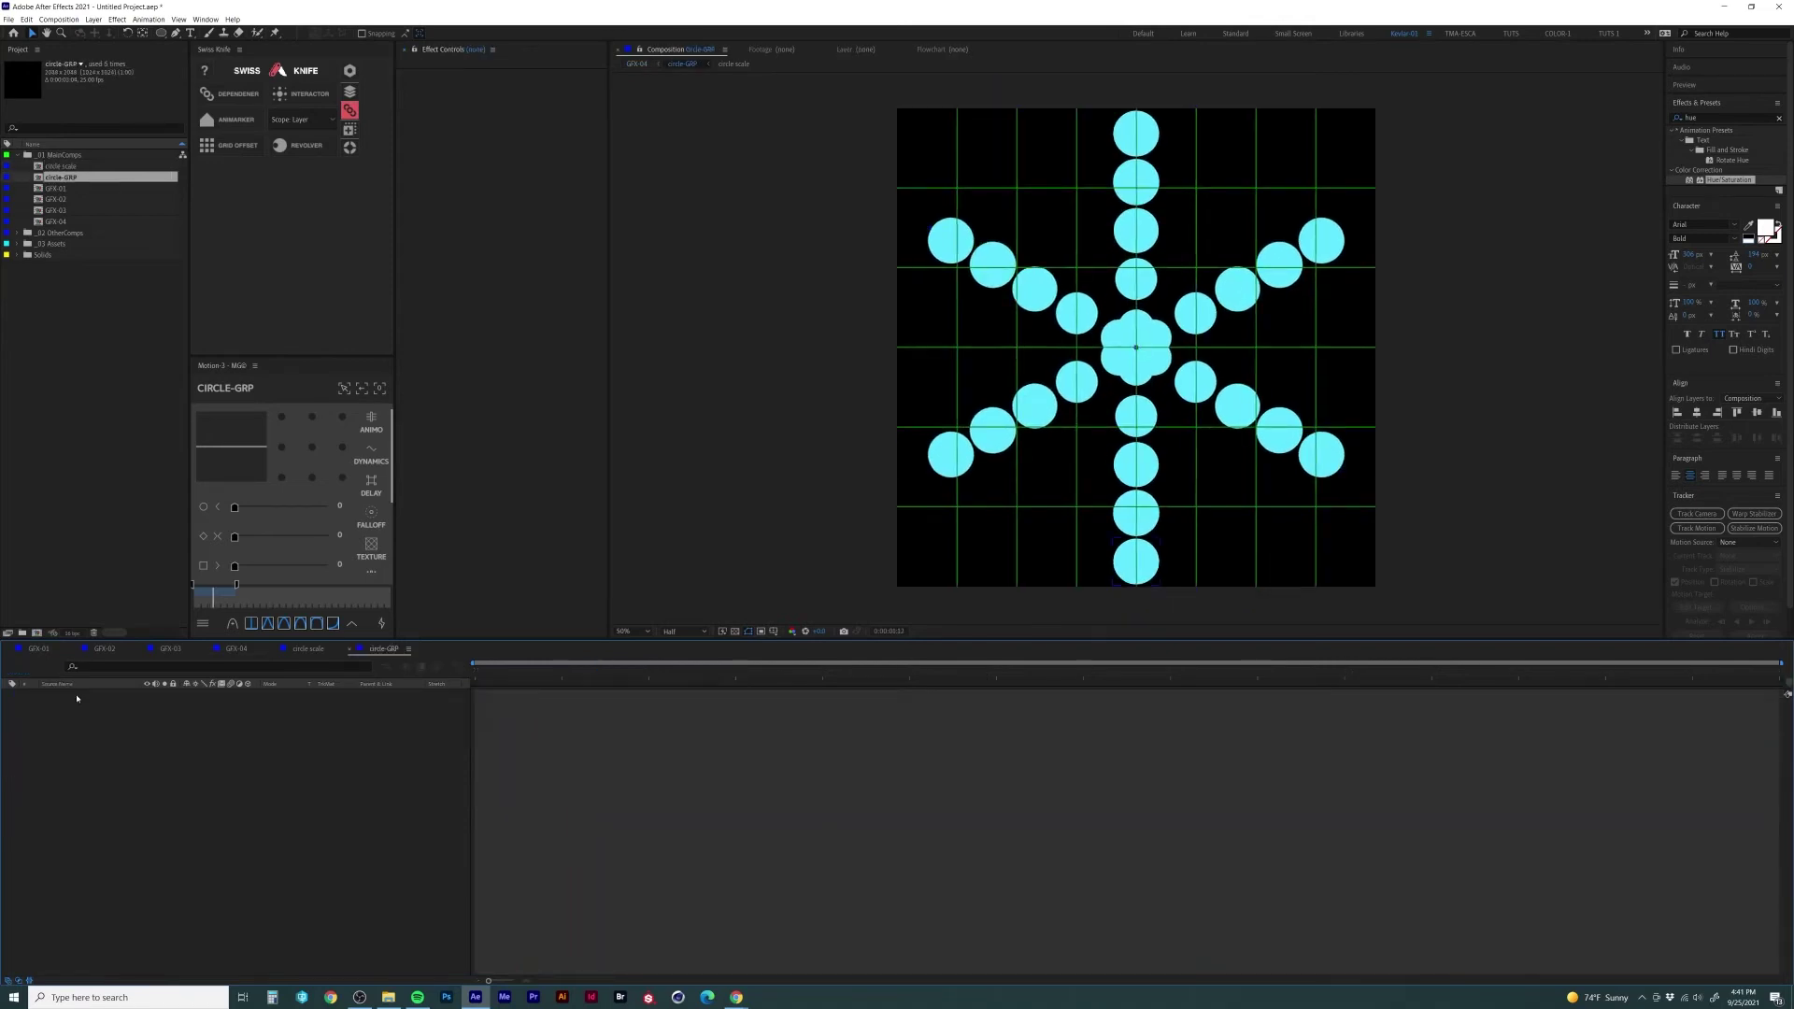
double_click(102, 735)
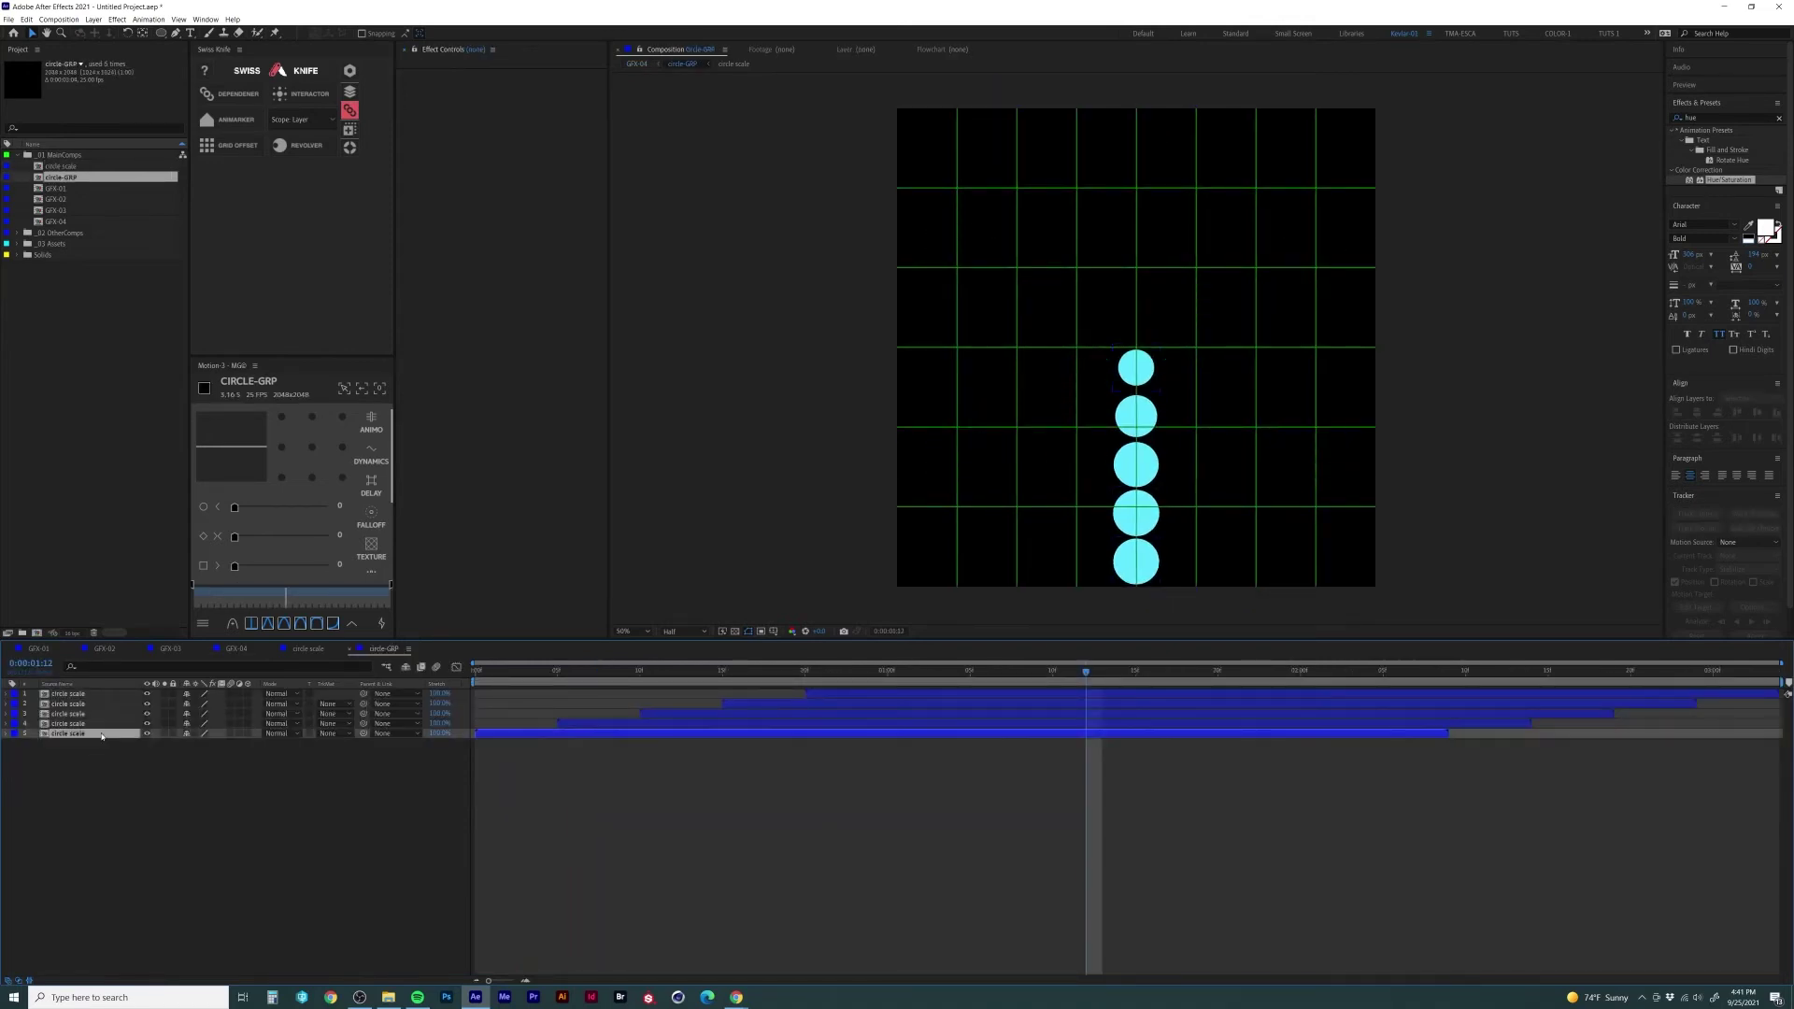
key("space")
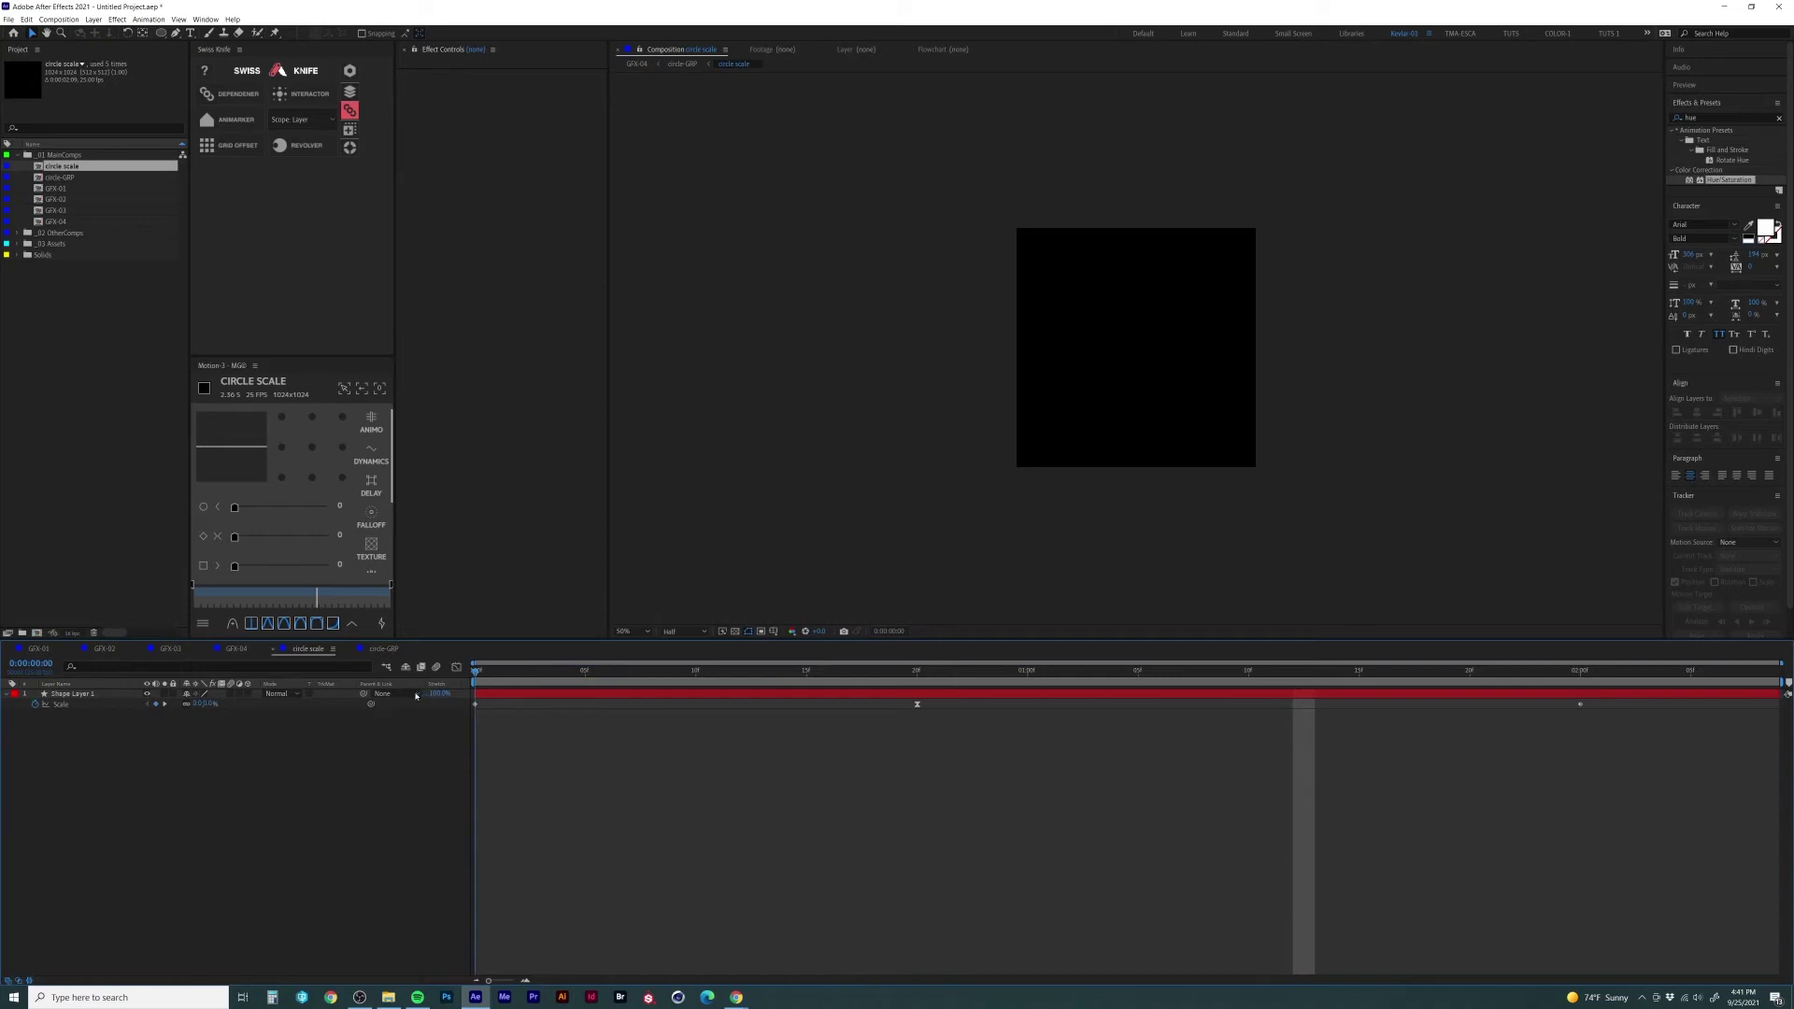
right_click(220, 734)
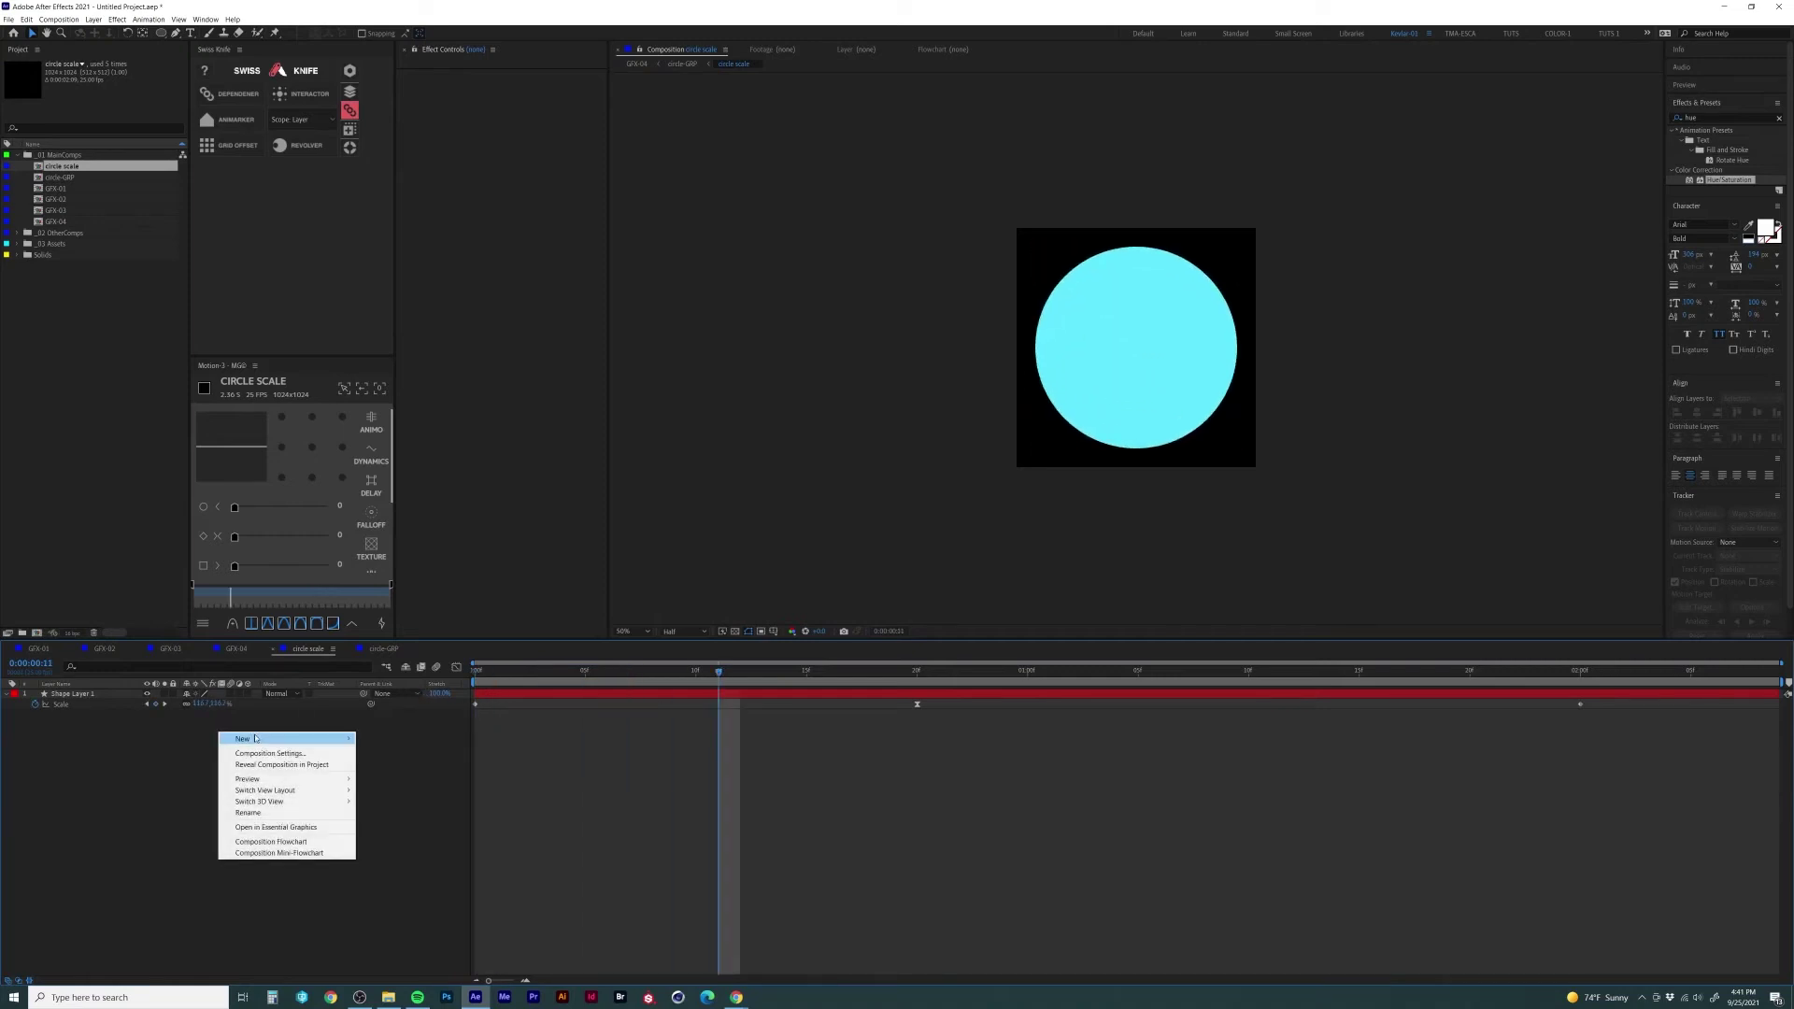
mouse_move(281, 739)
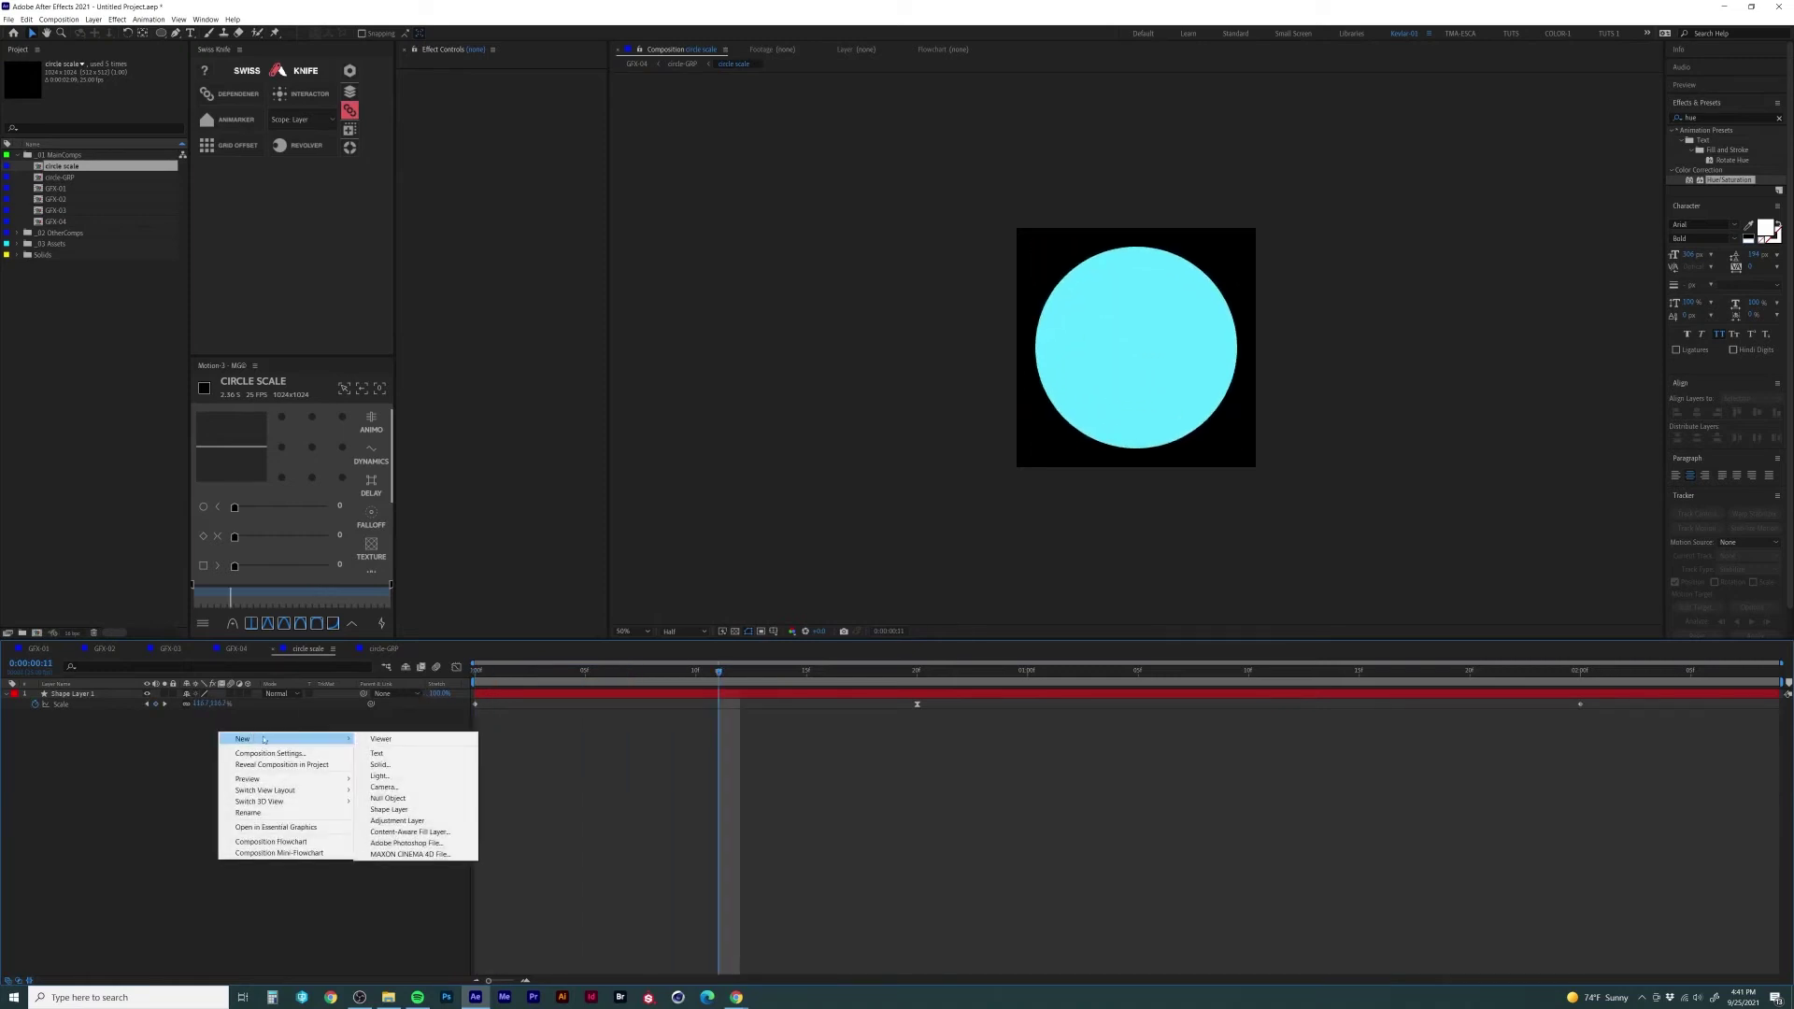
left_click(416, 822)
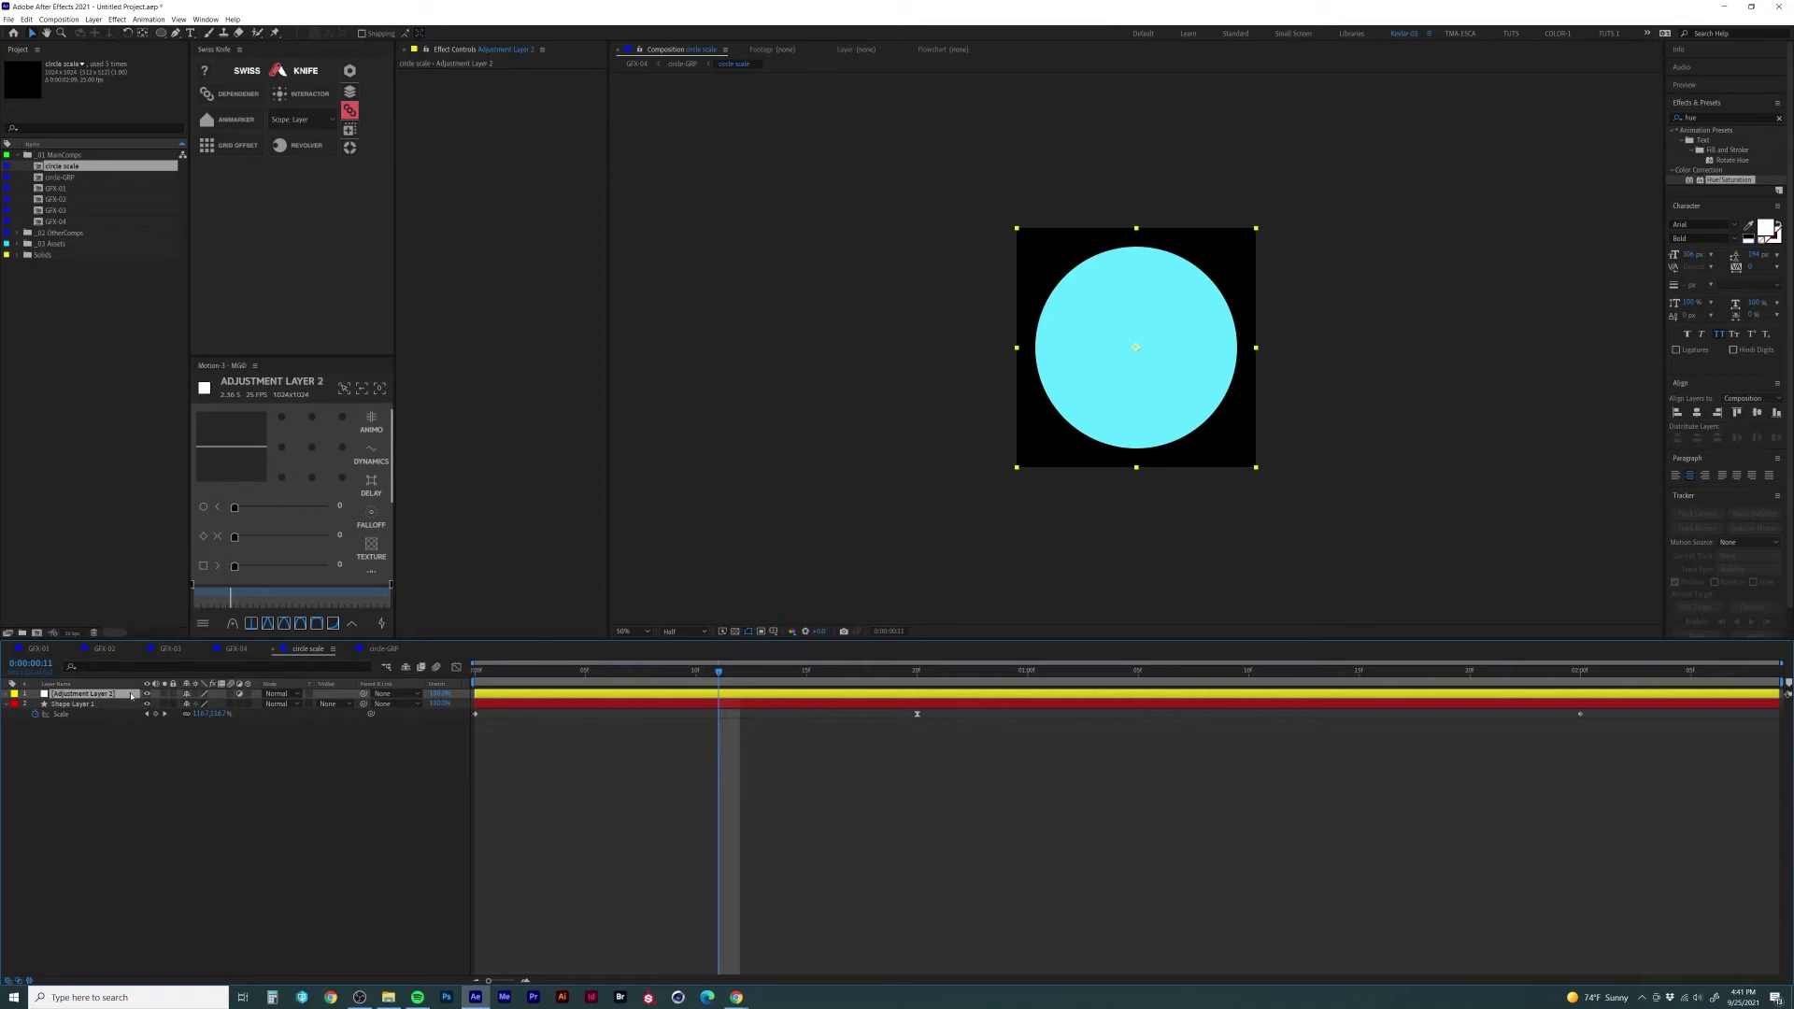
Step: Apply Hue/Saturation to the adjustment layer and keyframe its Channel Range at the composition's first frame
left_click(1711, 182)
double_click(1711, 181)
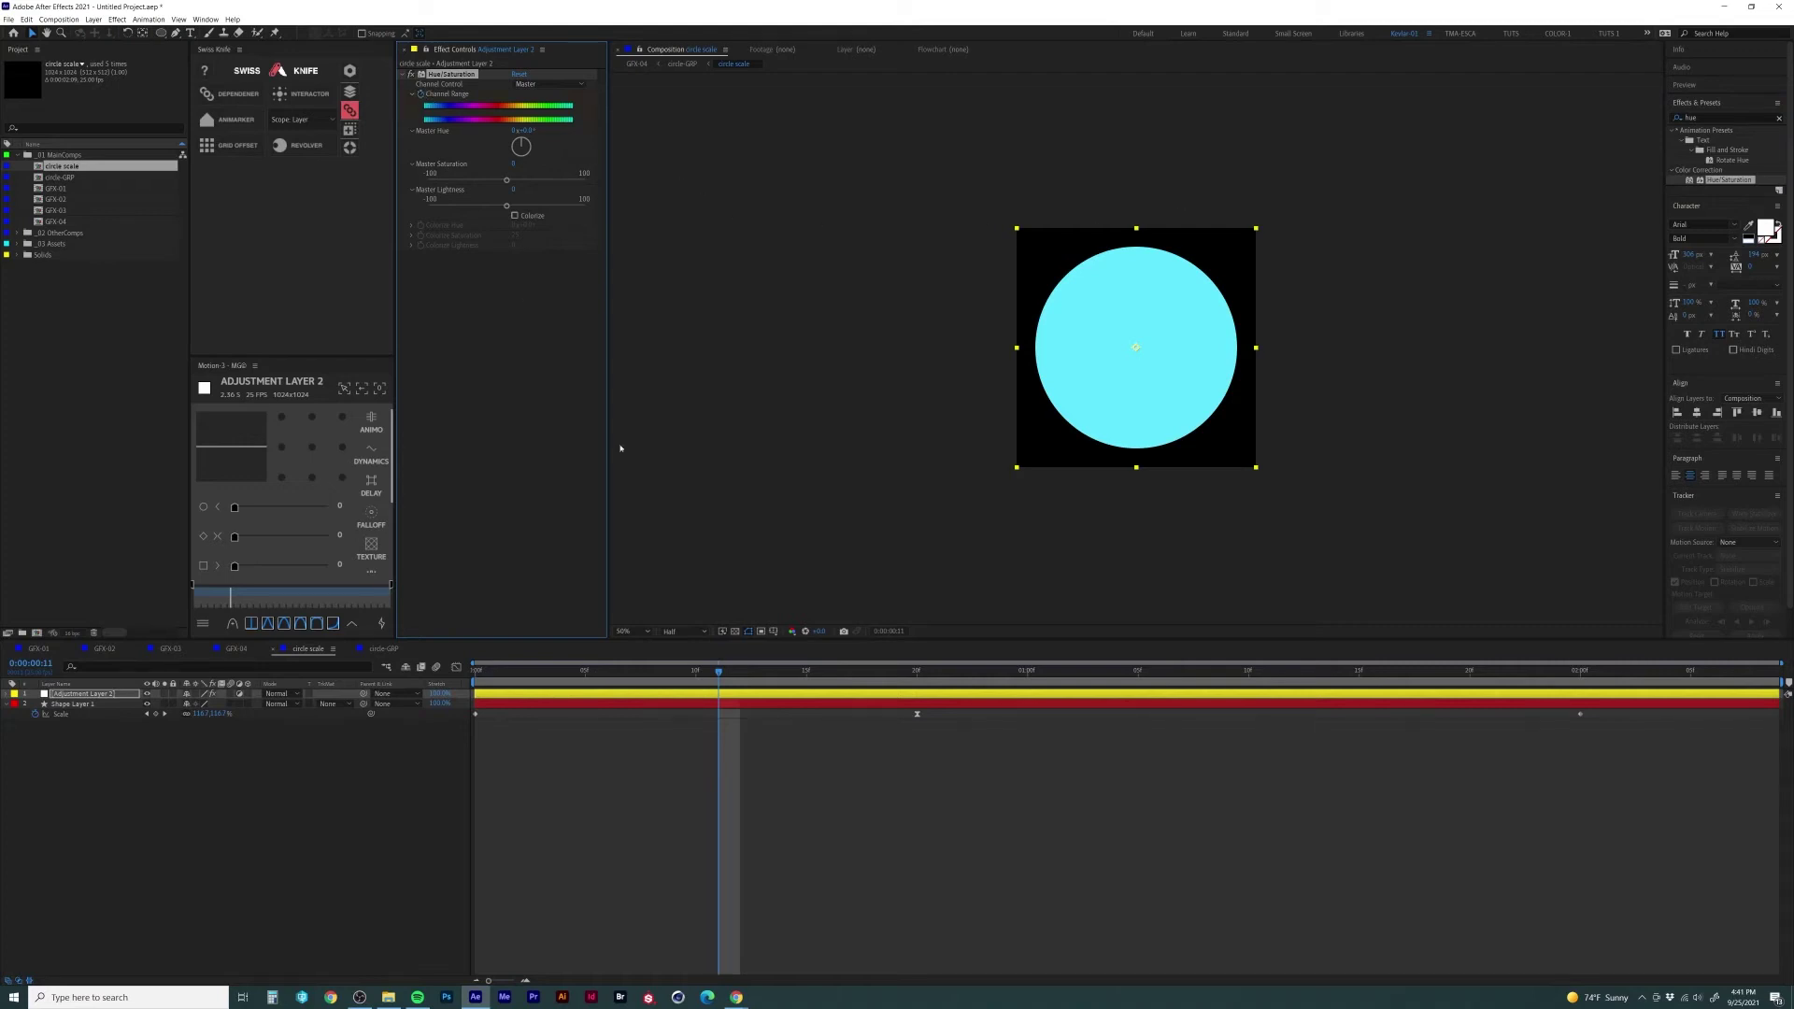
key("e")
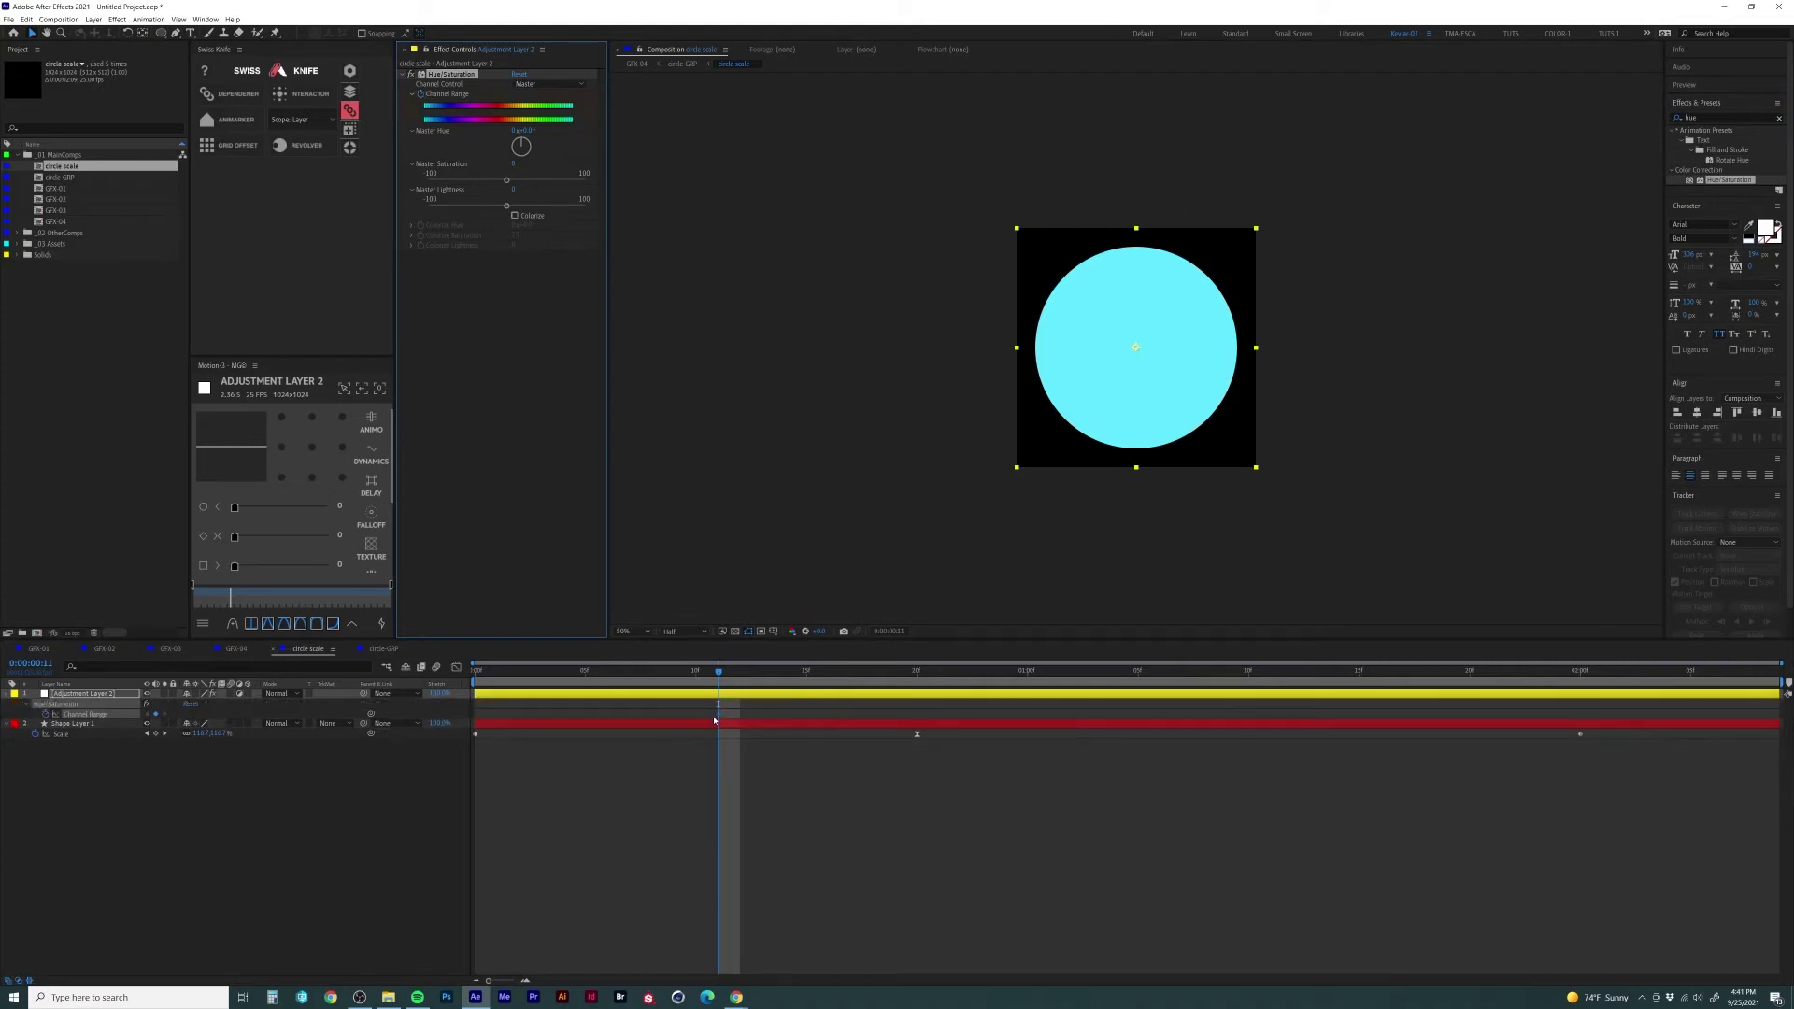
left_click_drag(718, 715, 632, 720)
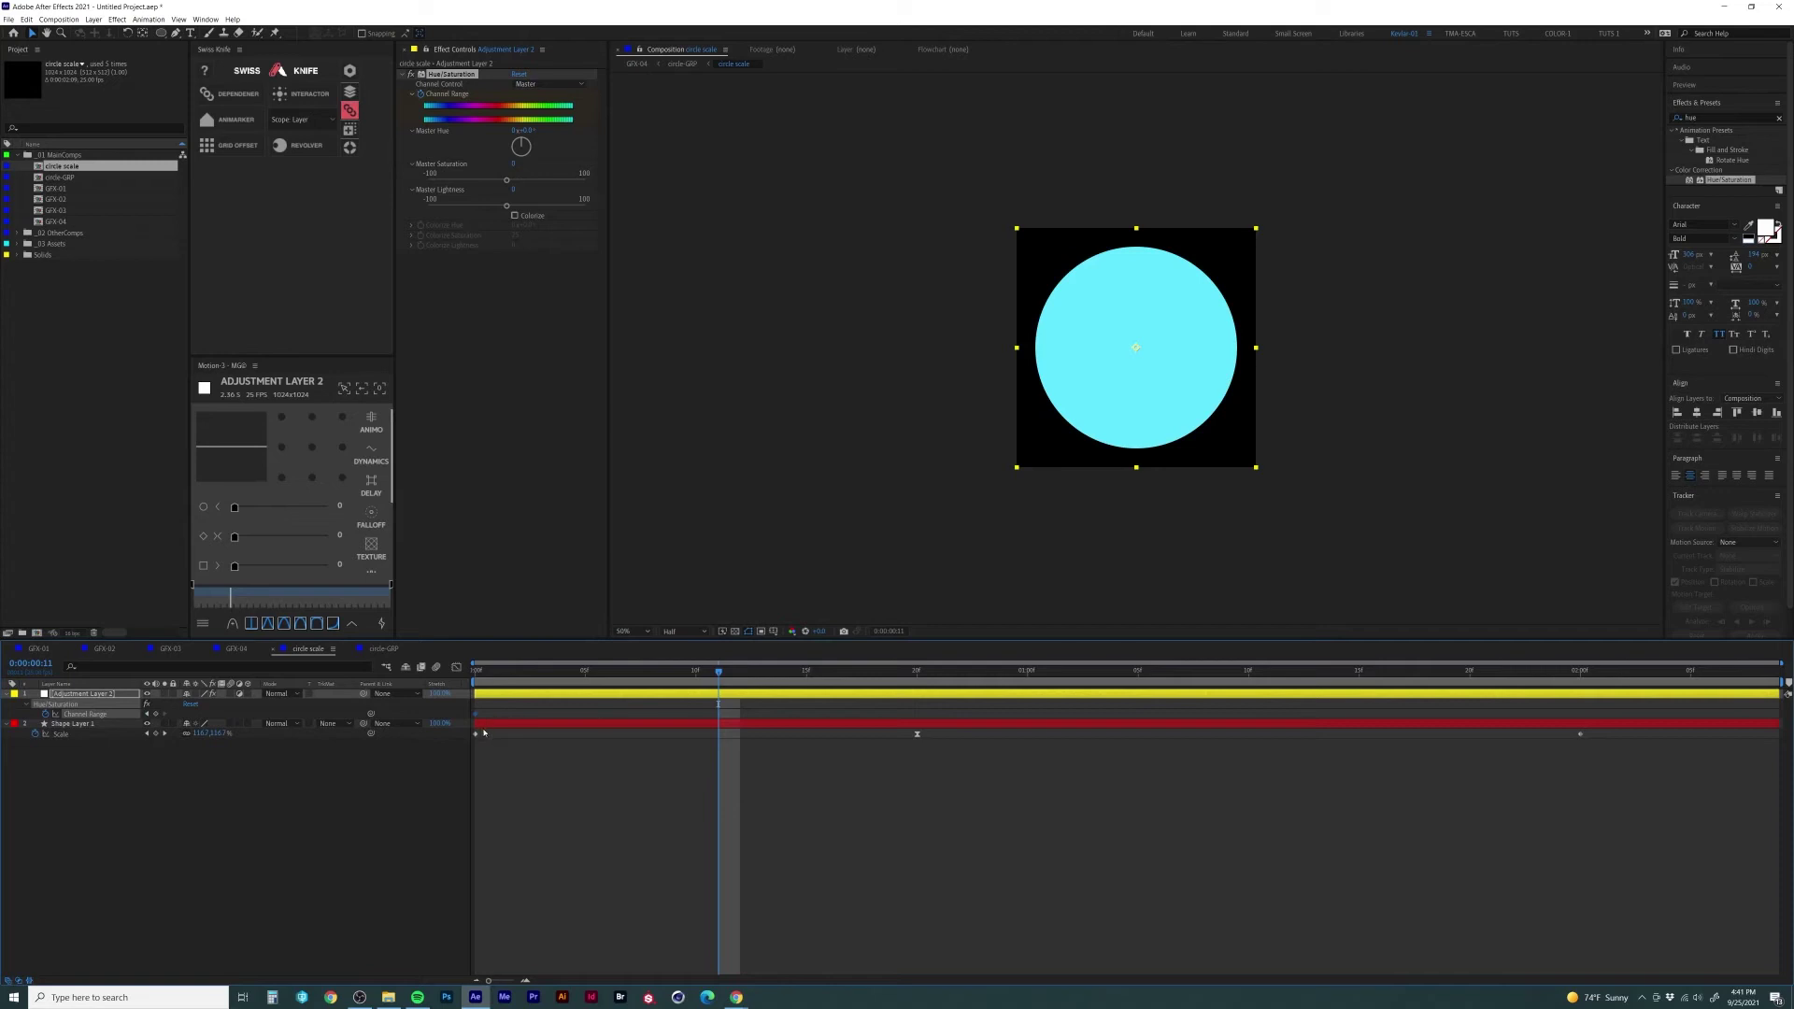
Step: Keyframe the adjustment layer's Master Hue at 0:00:01:23 to shift the circle from cyan to pink
key("space")
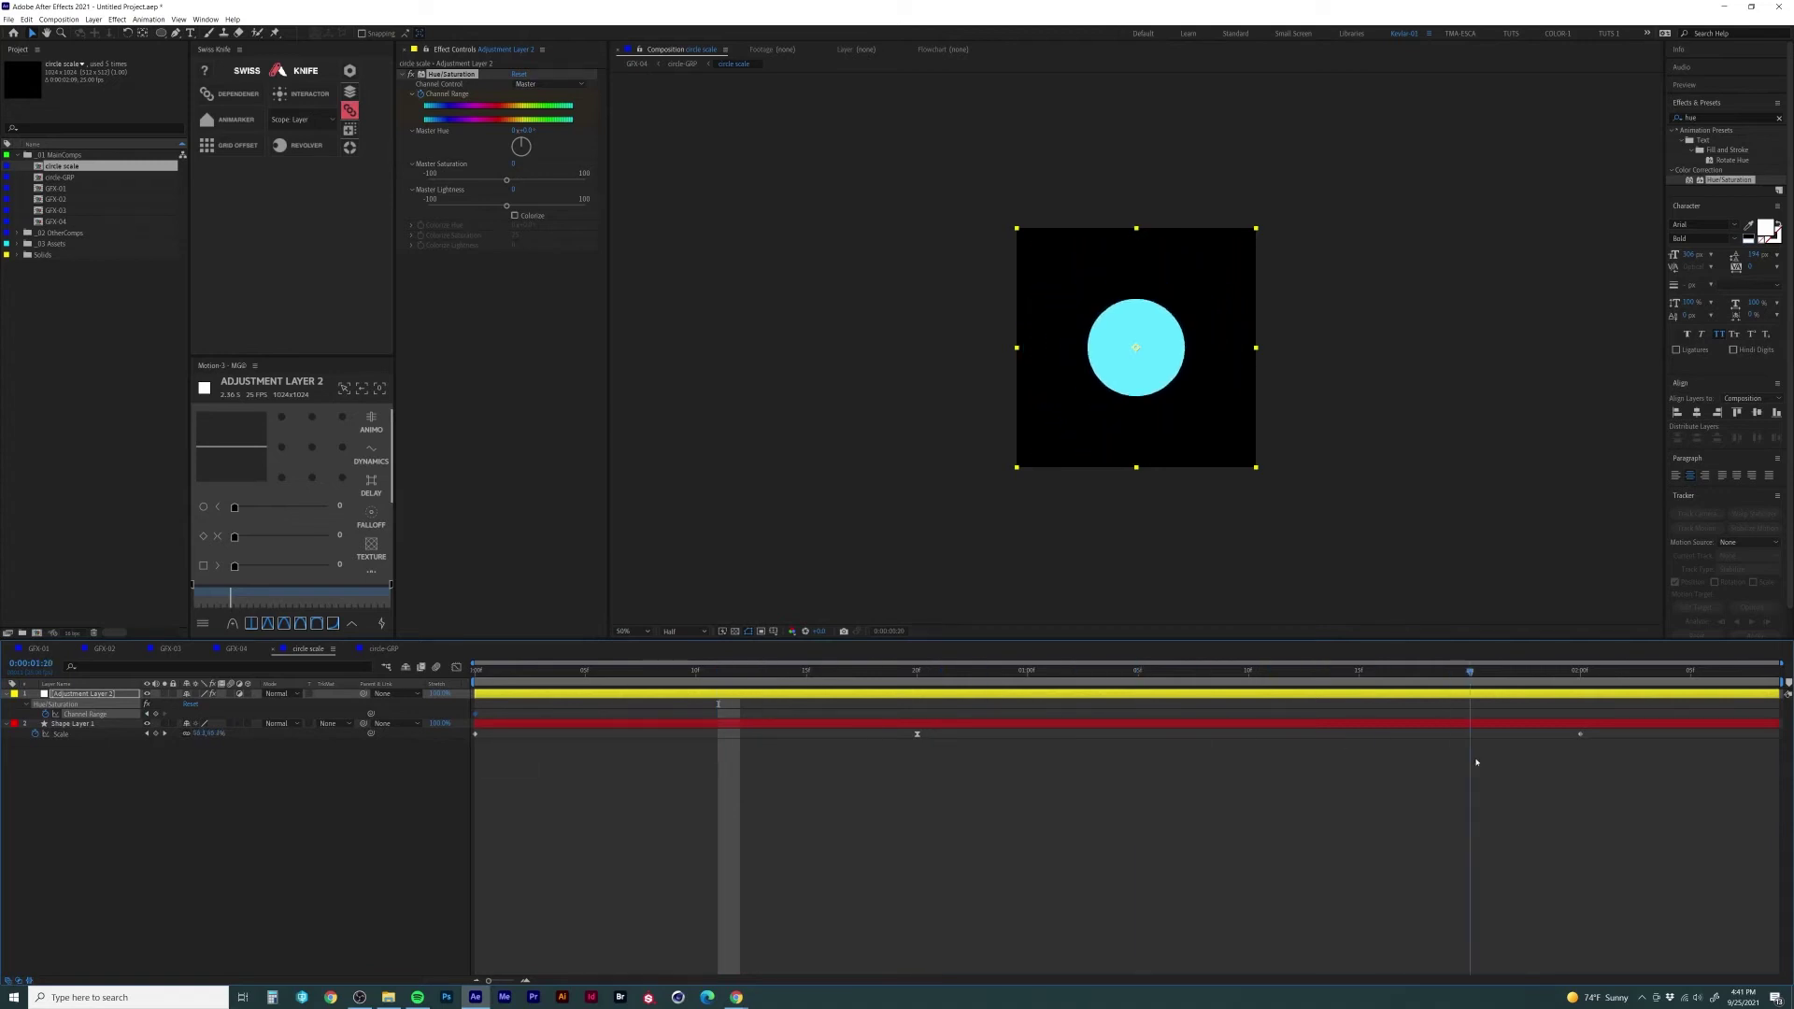
left_click(533, 132)
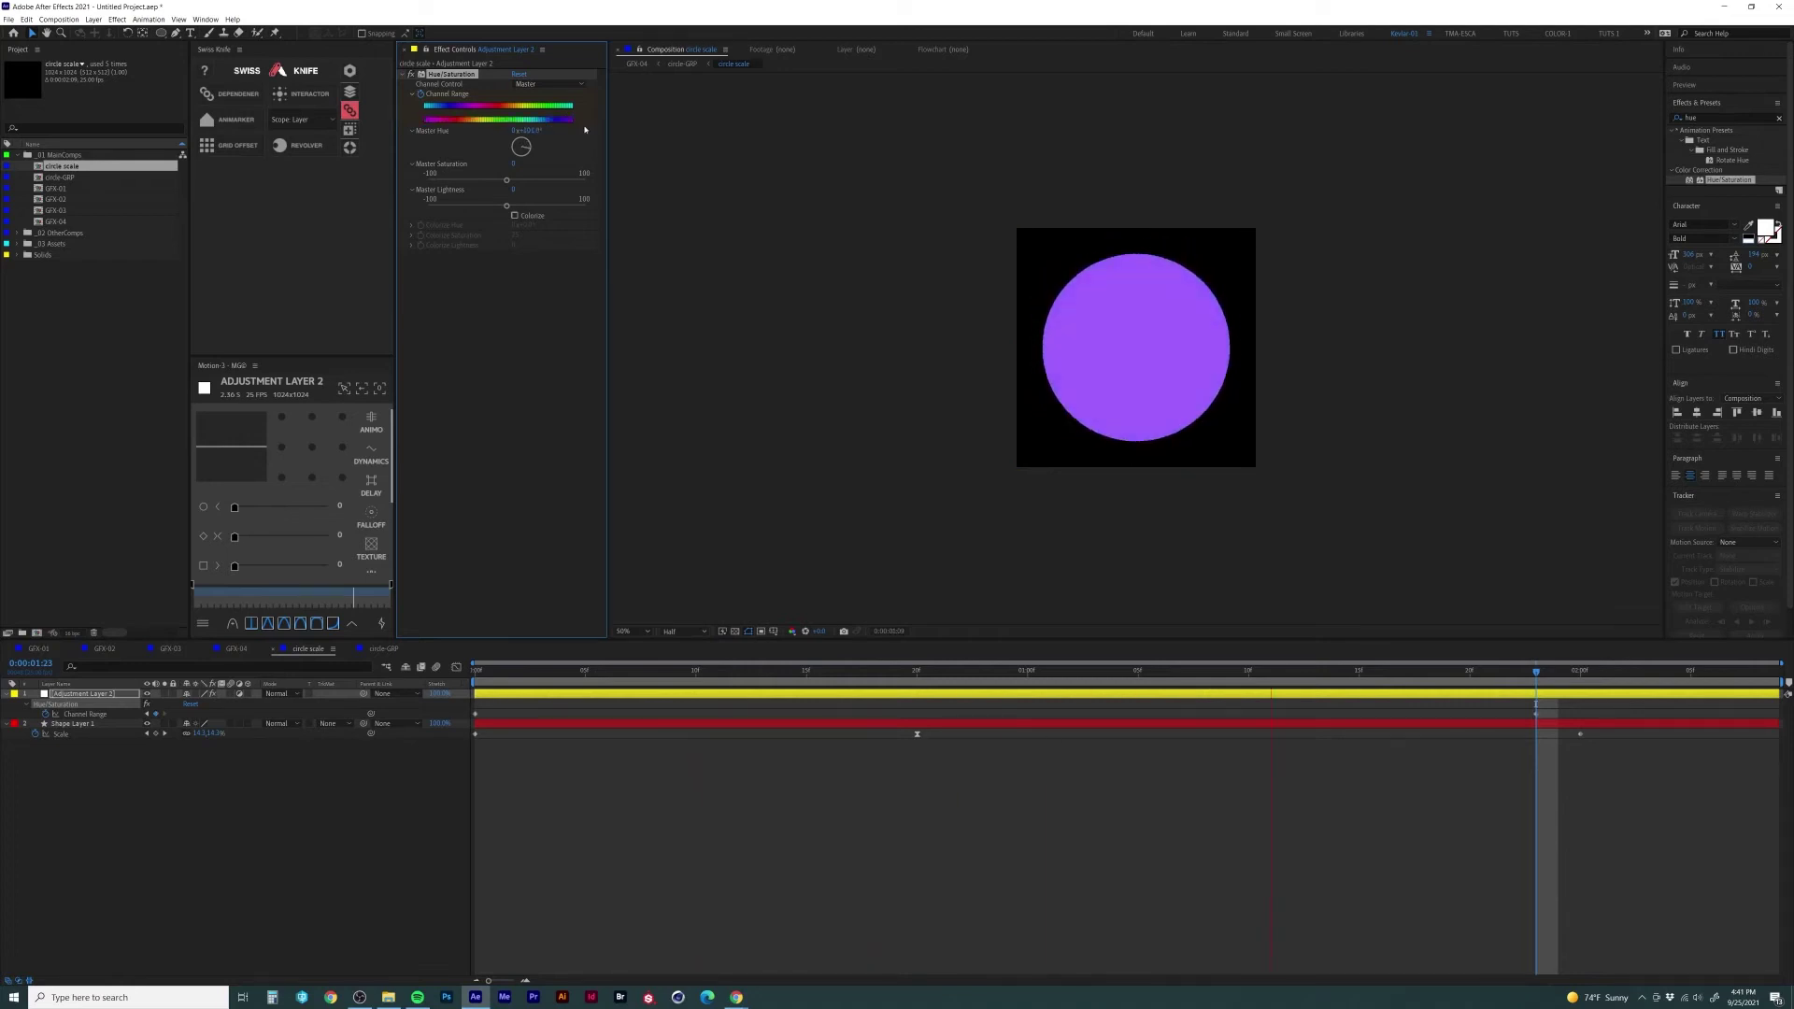
key("space")
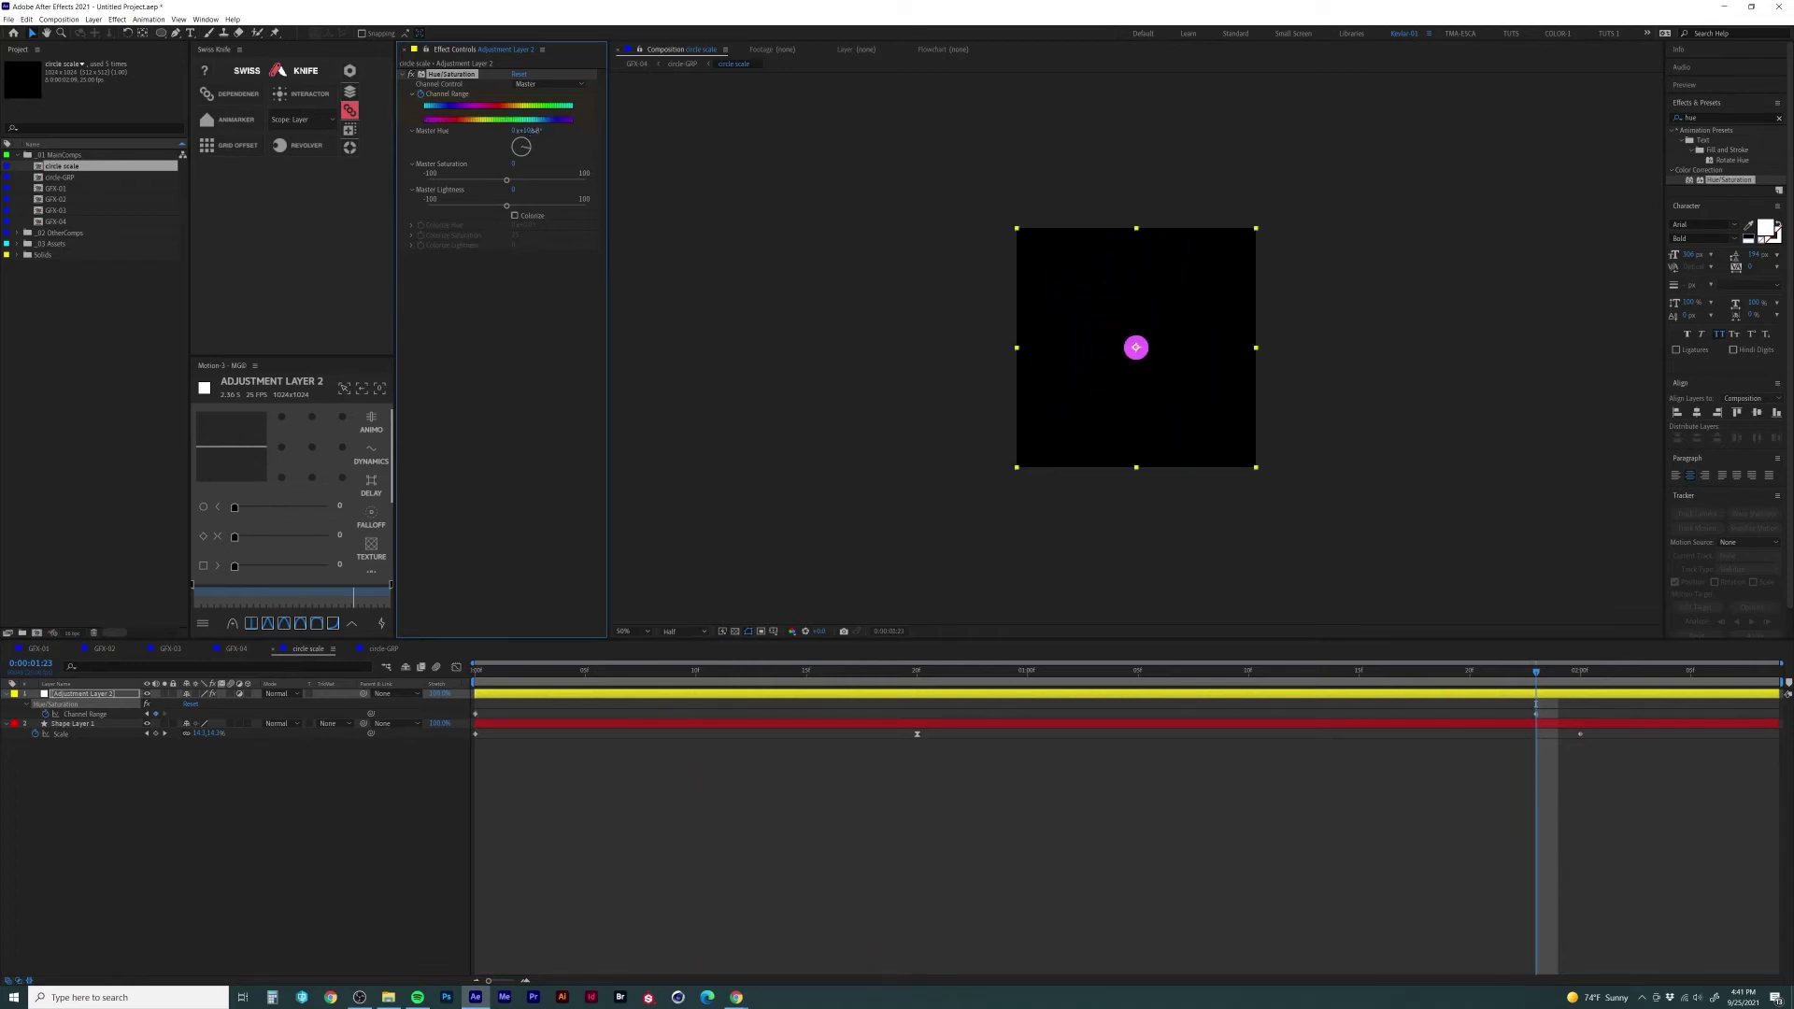
key("space")
key("space")
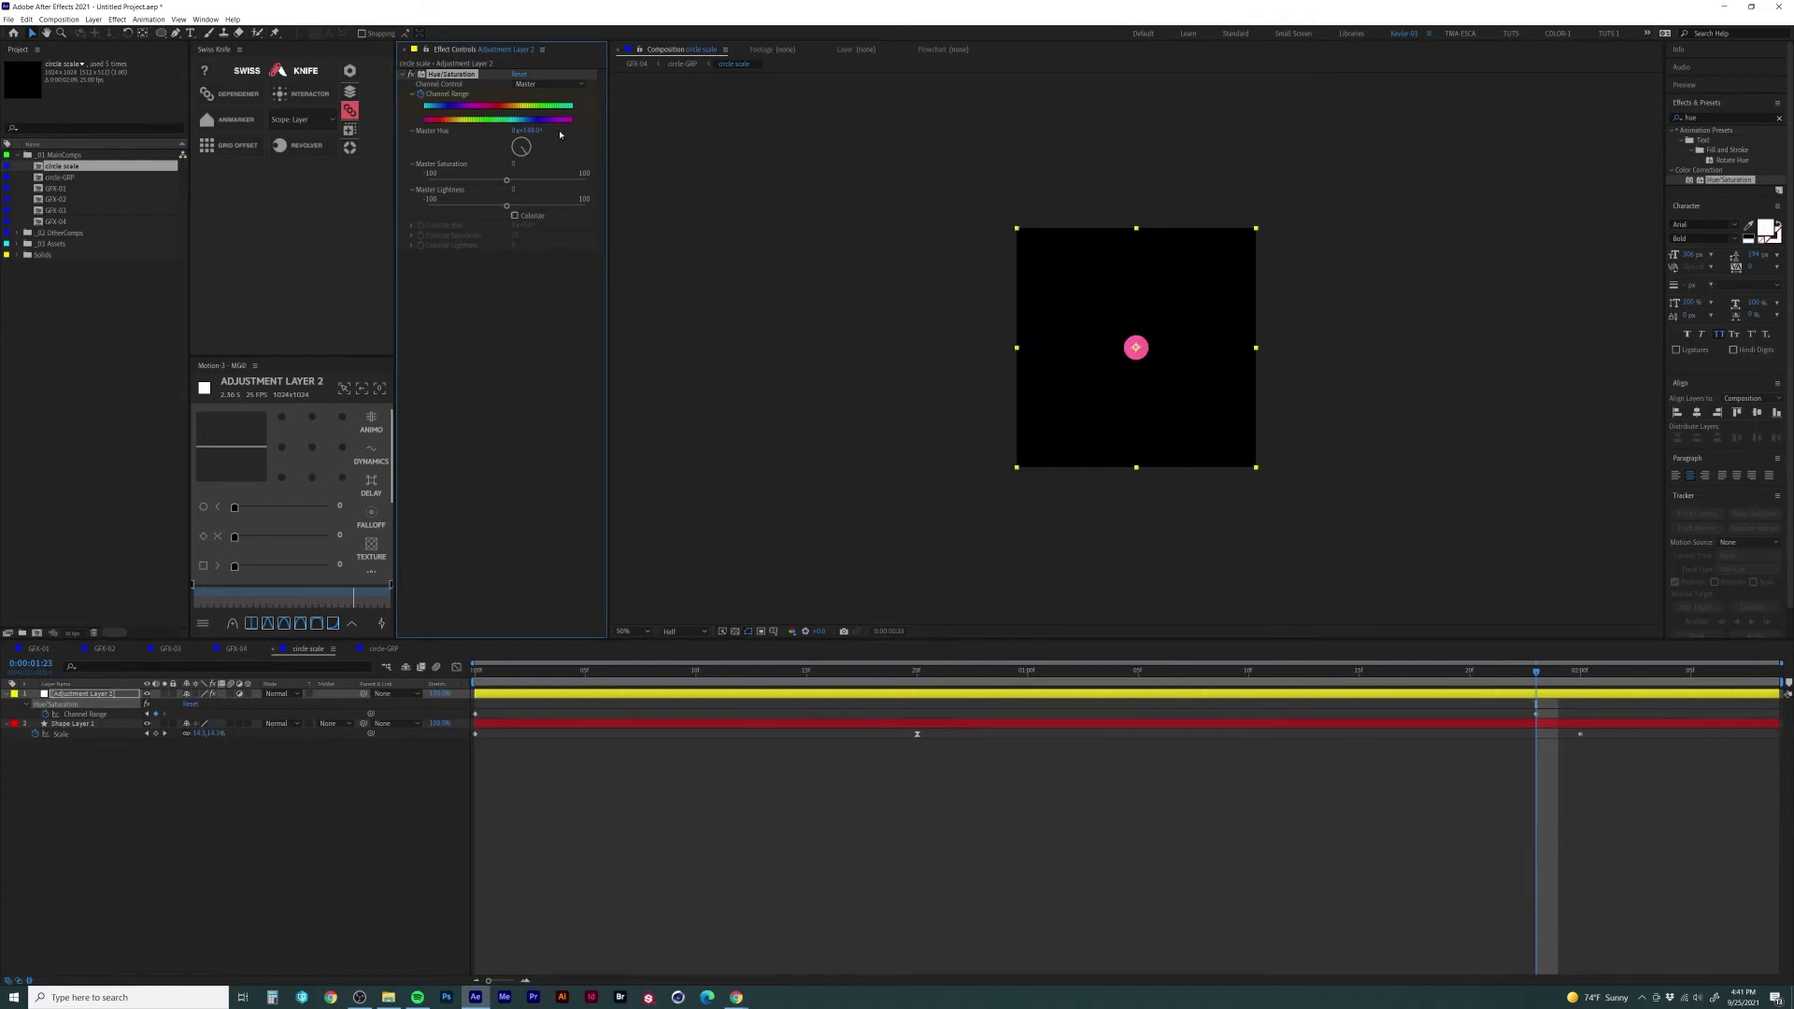
Step: Move the second hue keyframe to about 2:08 in circle scale and preview the recoloured circles in GFX-04
key("space")
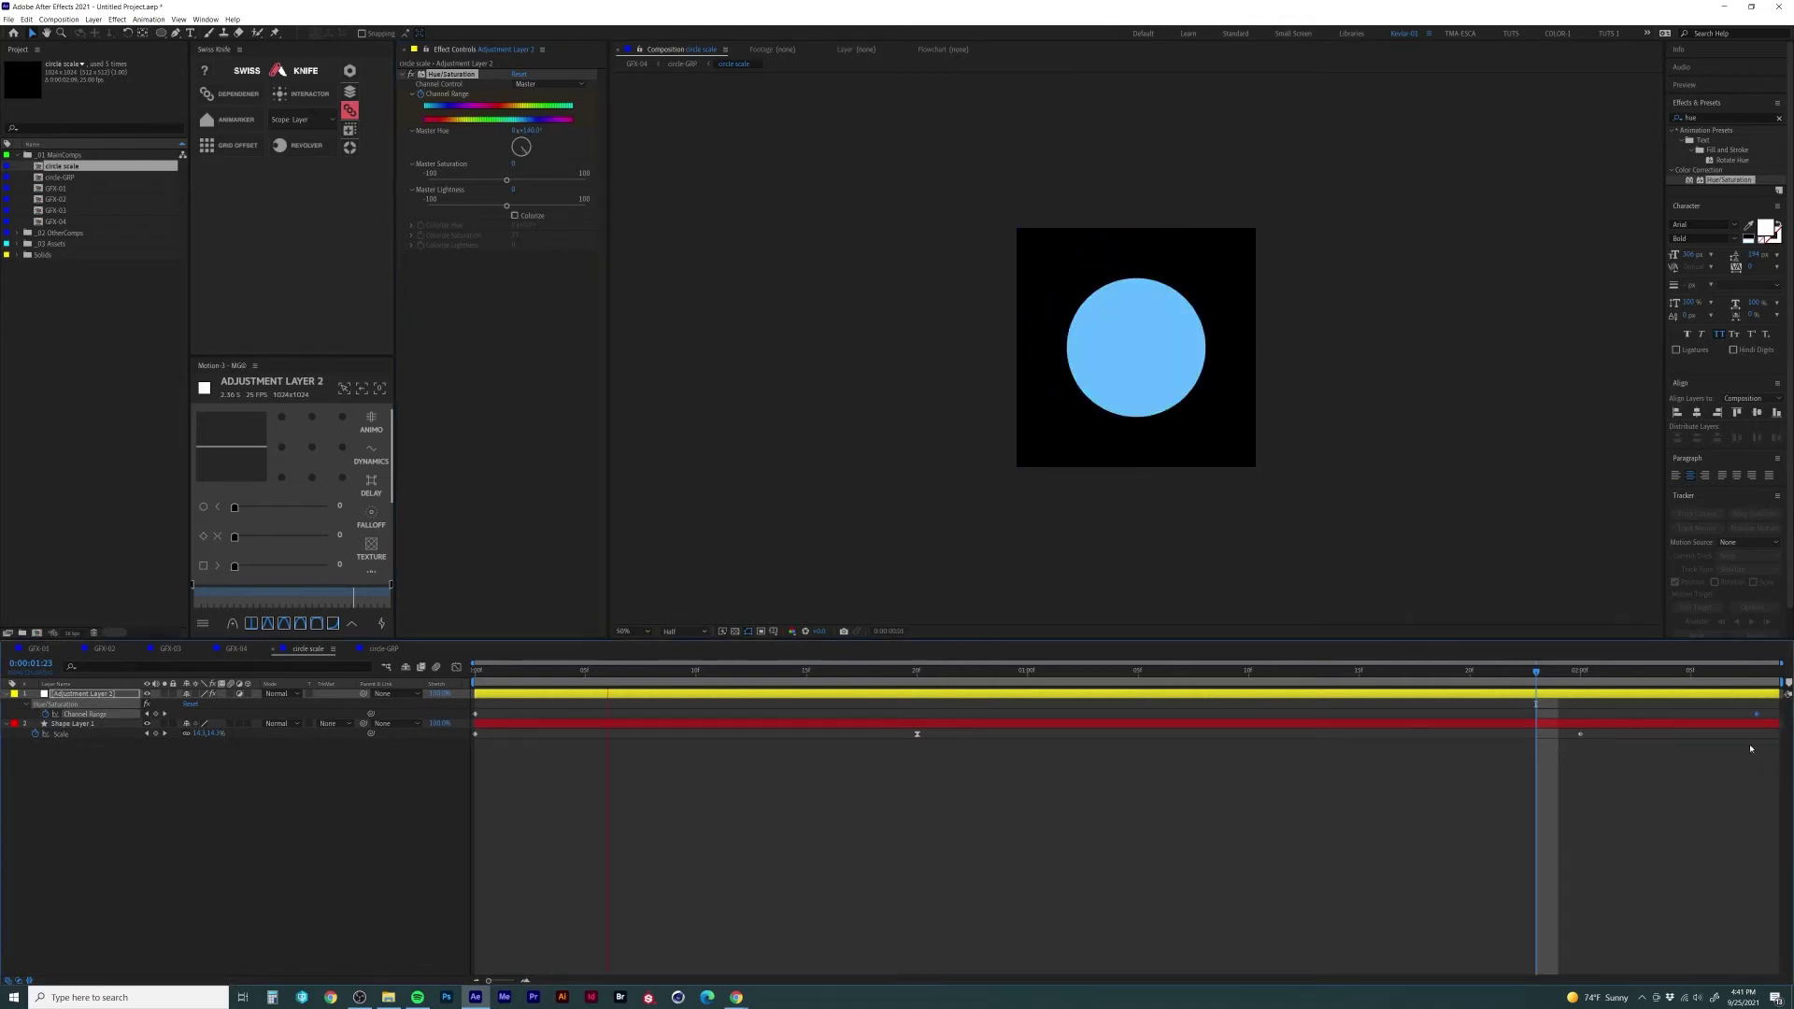
key("space")
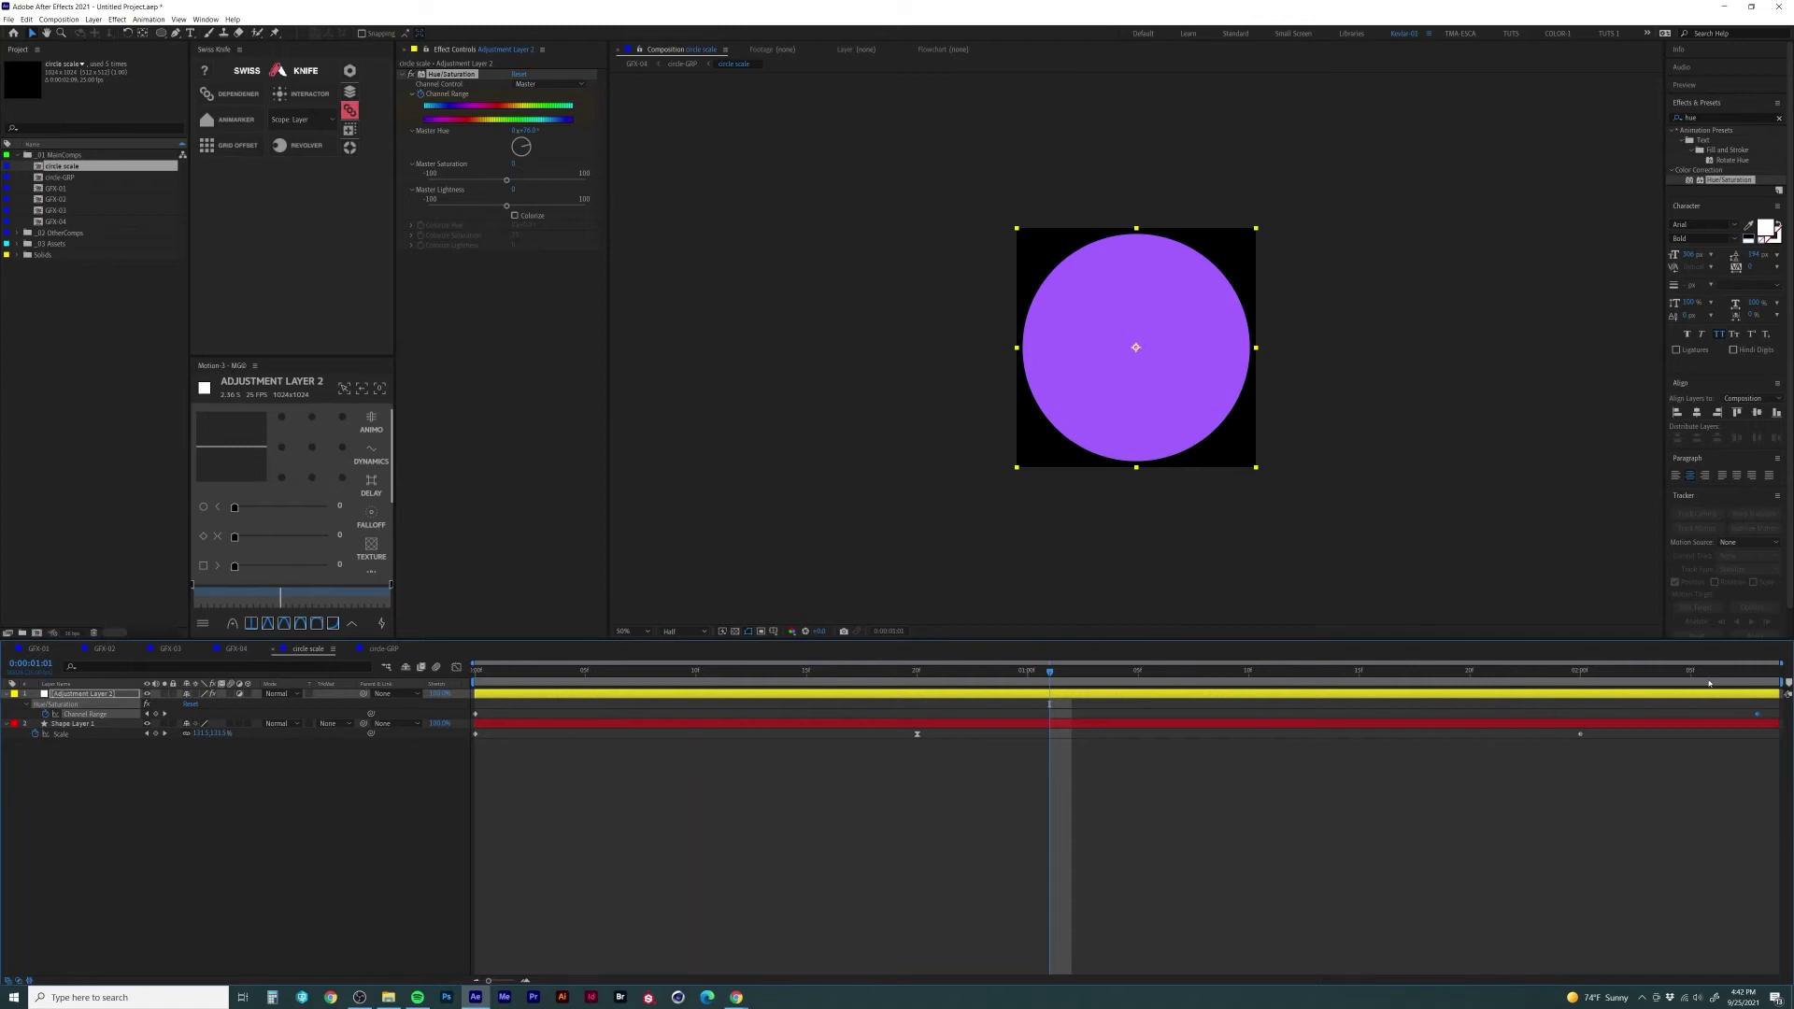
left_click_drag(1734, 683, 1449, 683)
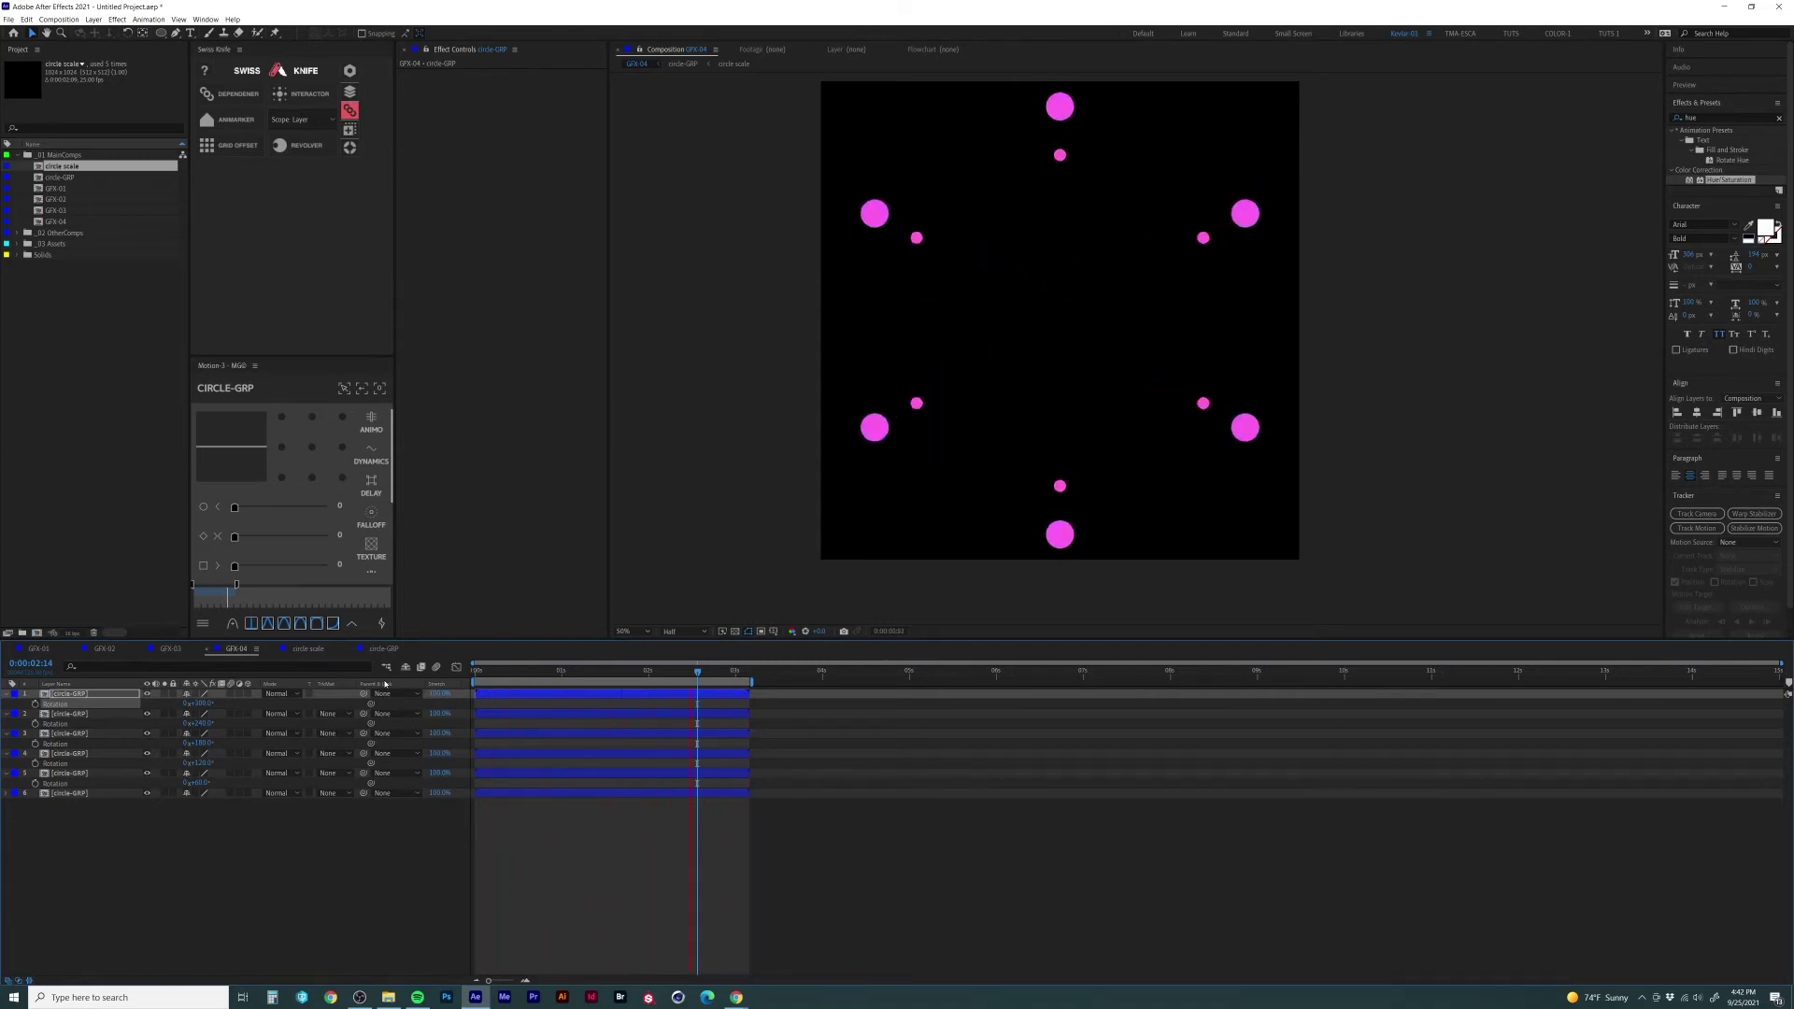
key("ctrl+apostrophe")
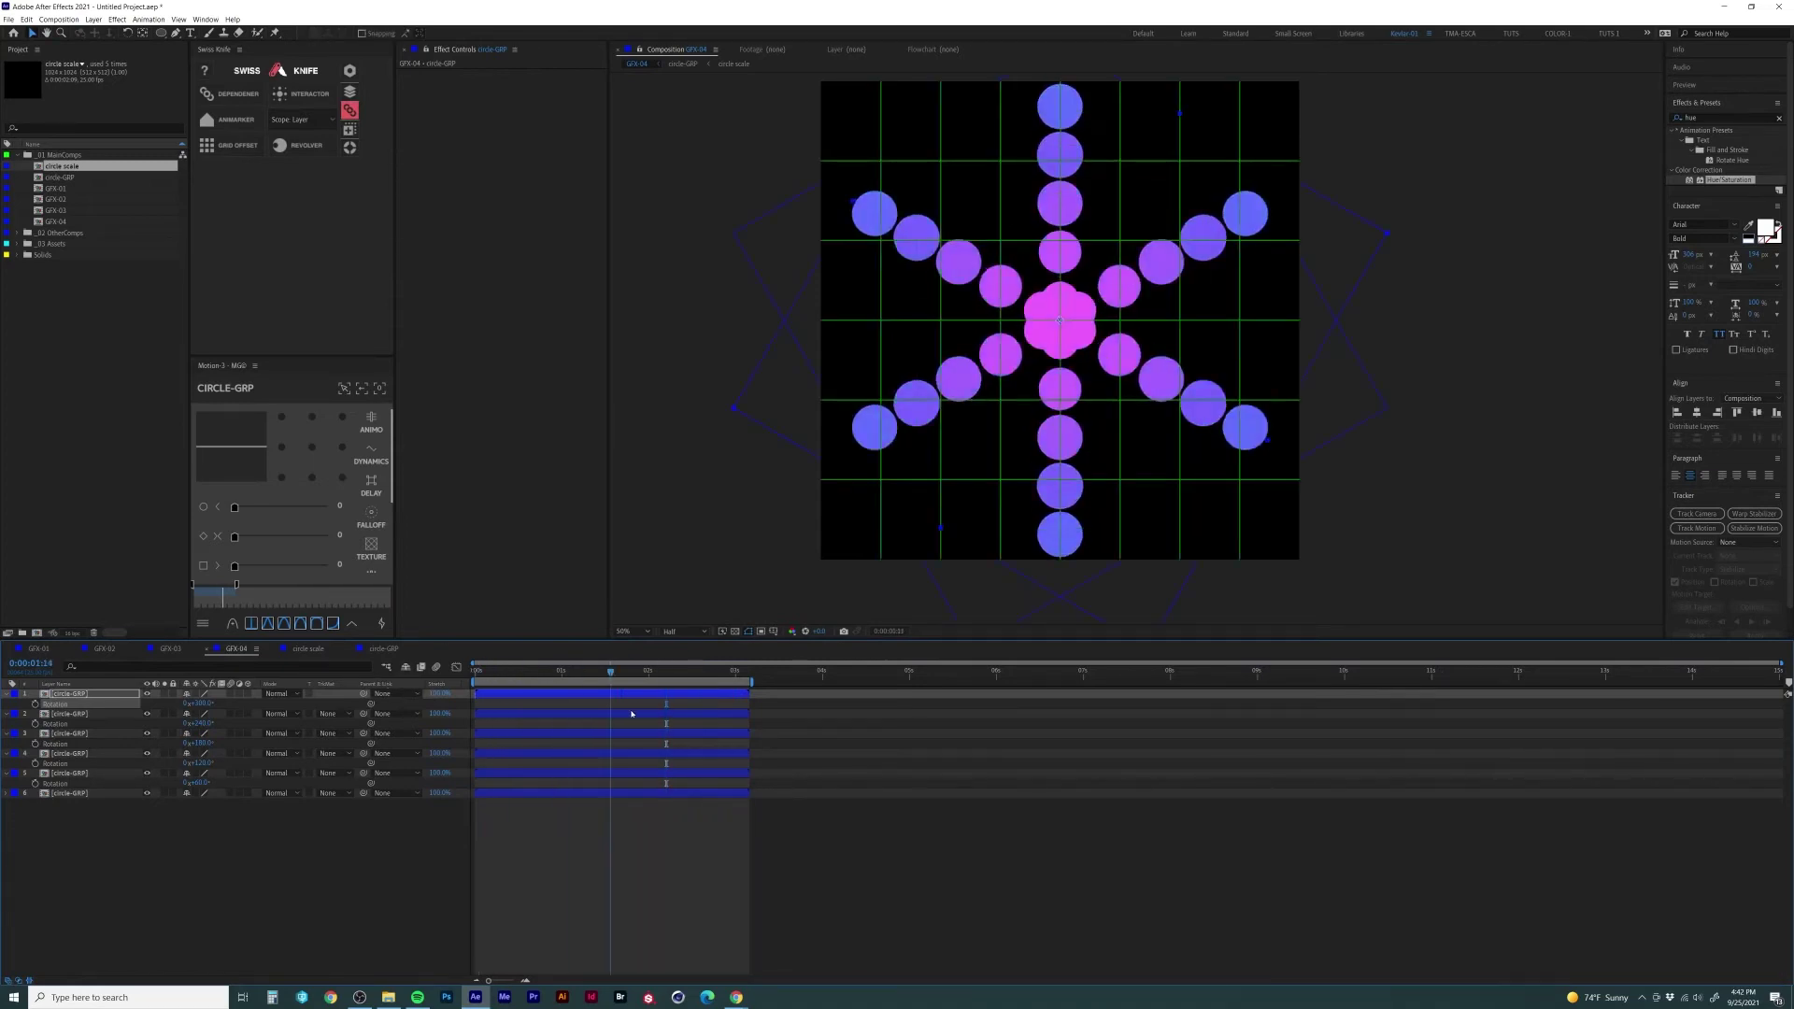
key("space")
Step: Duplicate all six circle-GRP layers and shift the copies in time to start where the originals end
left_click(681, 798)
key("ctrl+a")
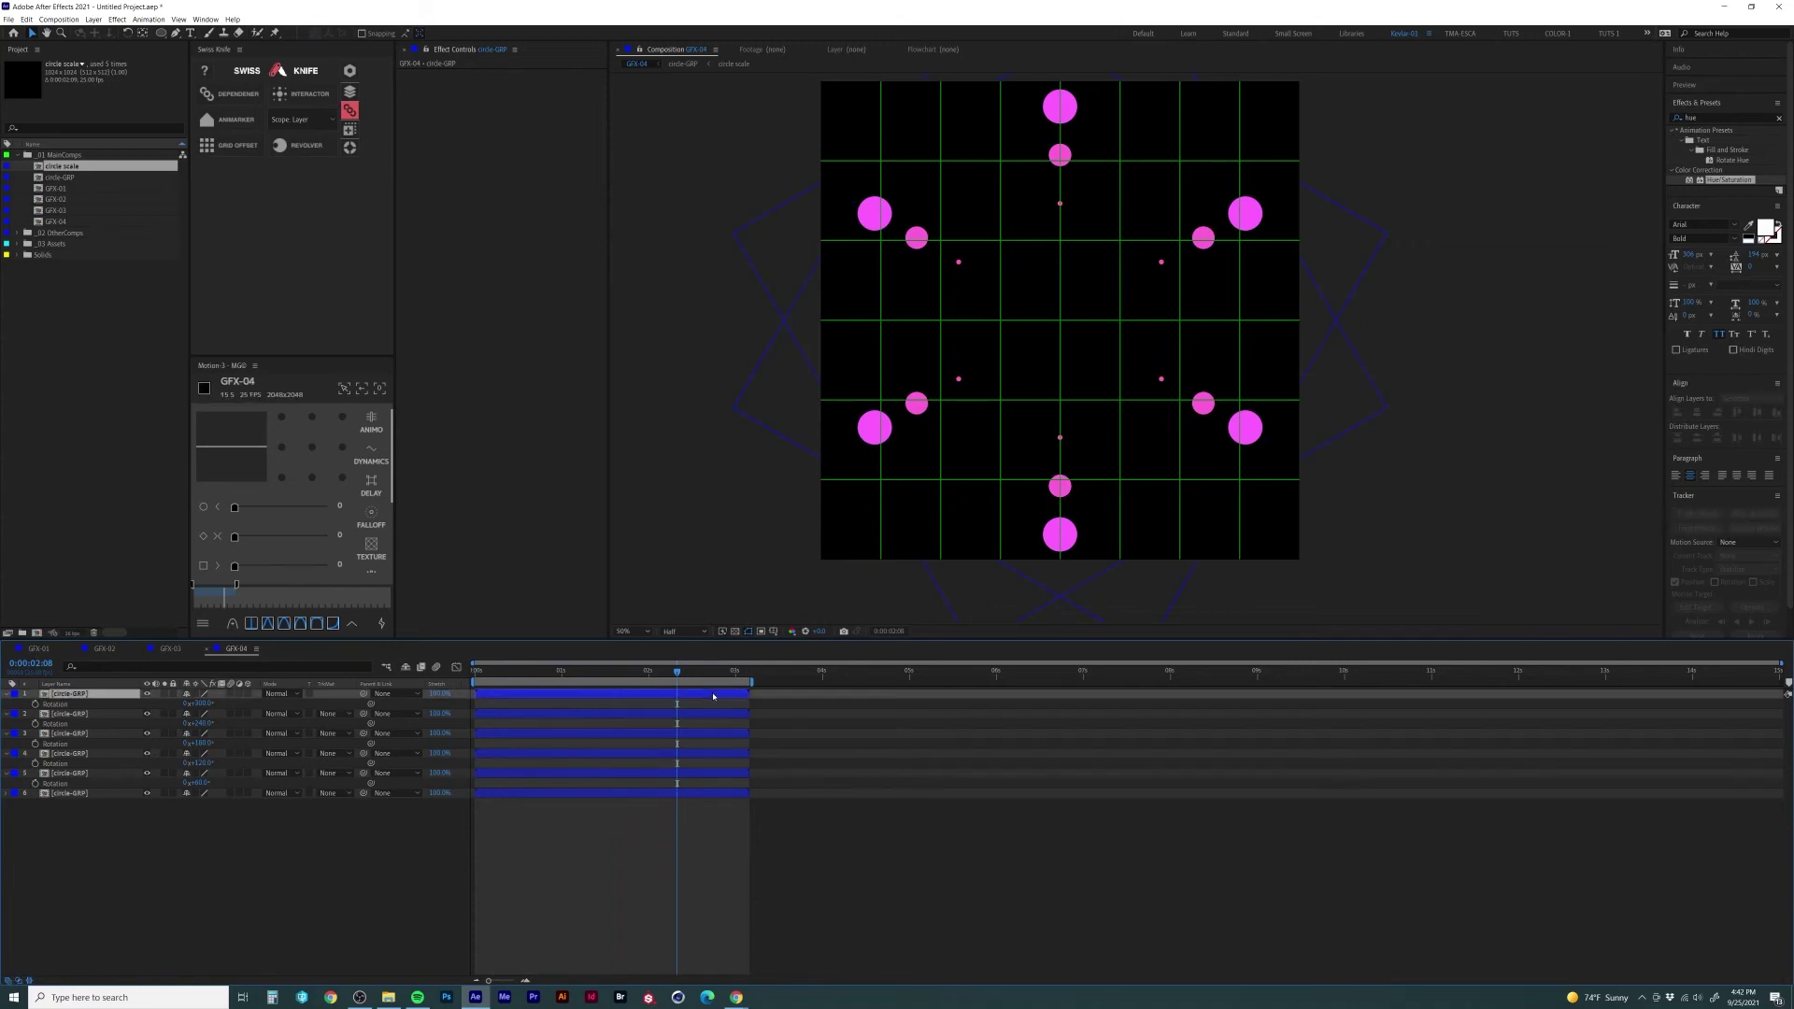
key("ctrl+d")
left_click_drag(477, 739, 749, 772)
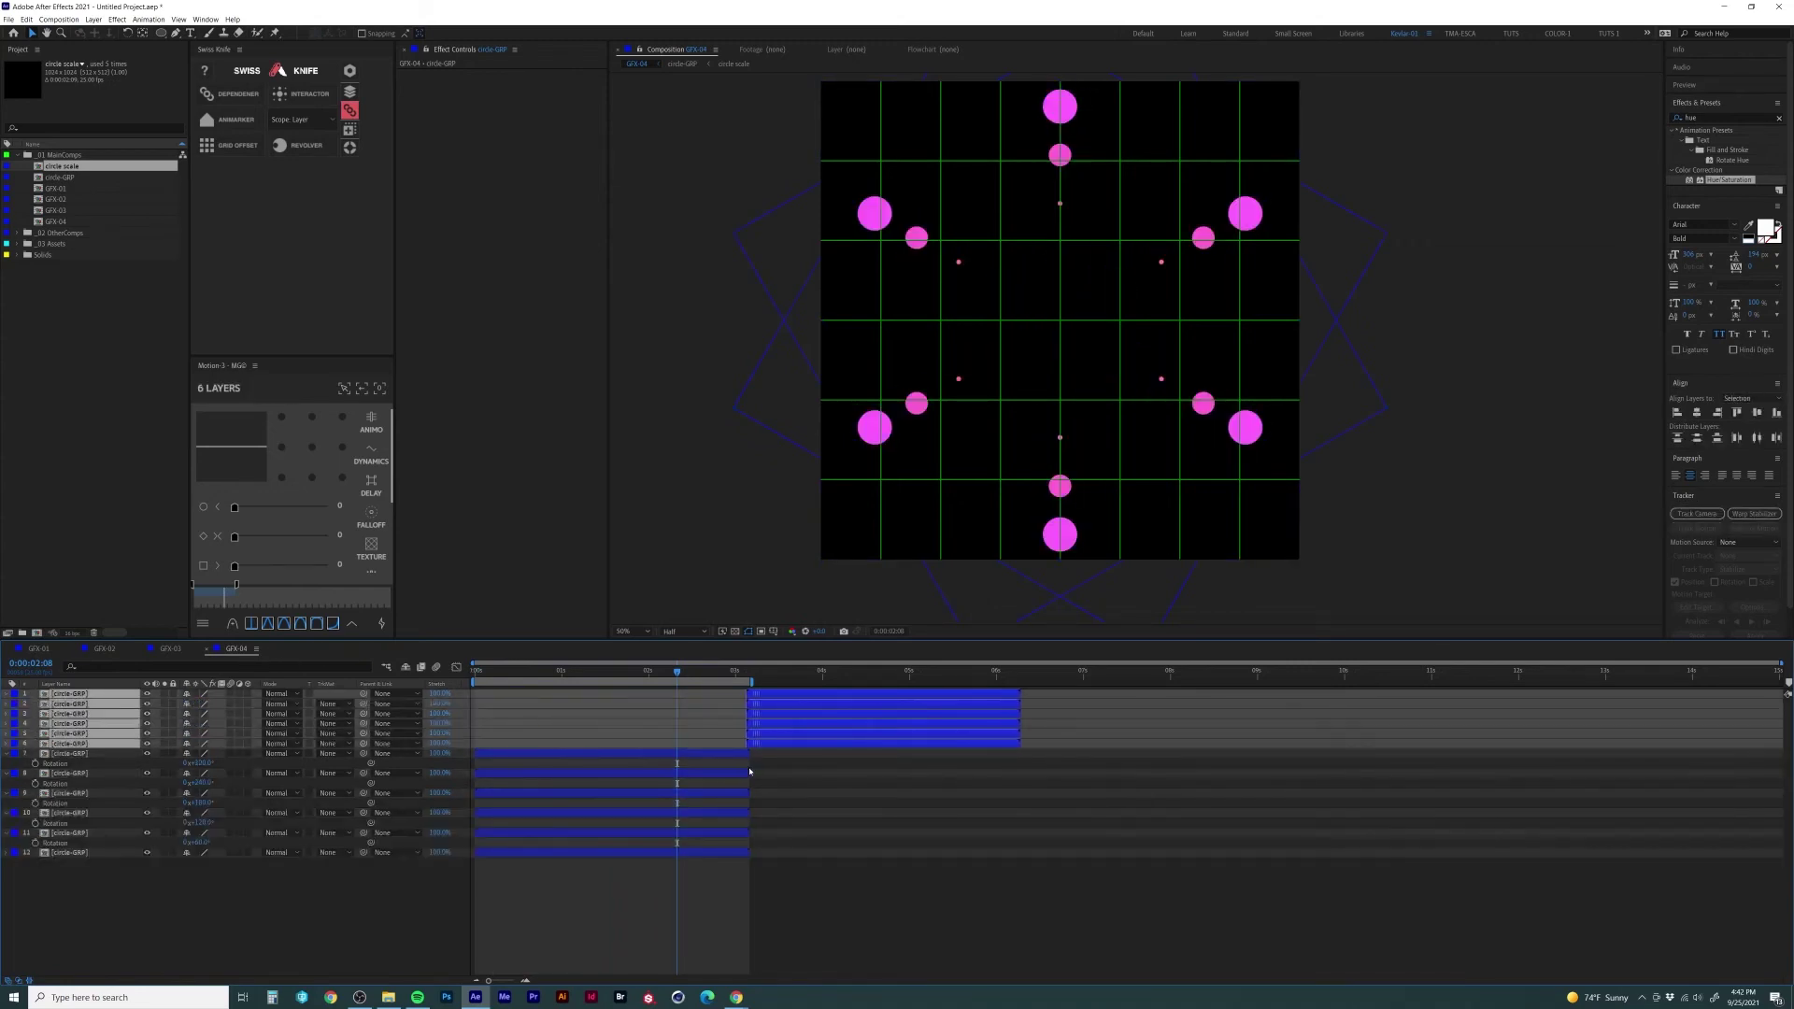
Step: Duplicate the shifted set of six circle-GRP layers three more times, placing each set end to end to fill GFX-04's duration
key("ctrl+d")
left_click_drag(887, 733, 1160, 776)
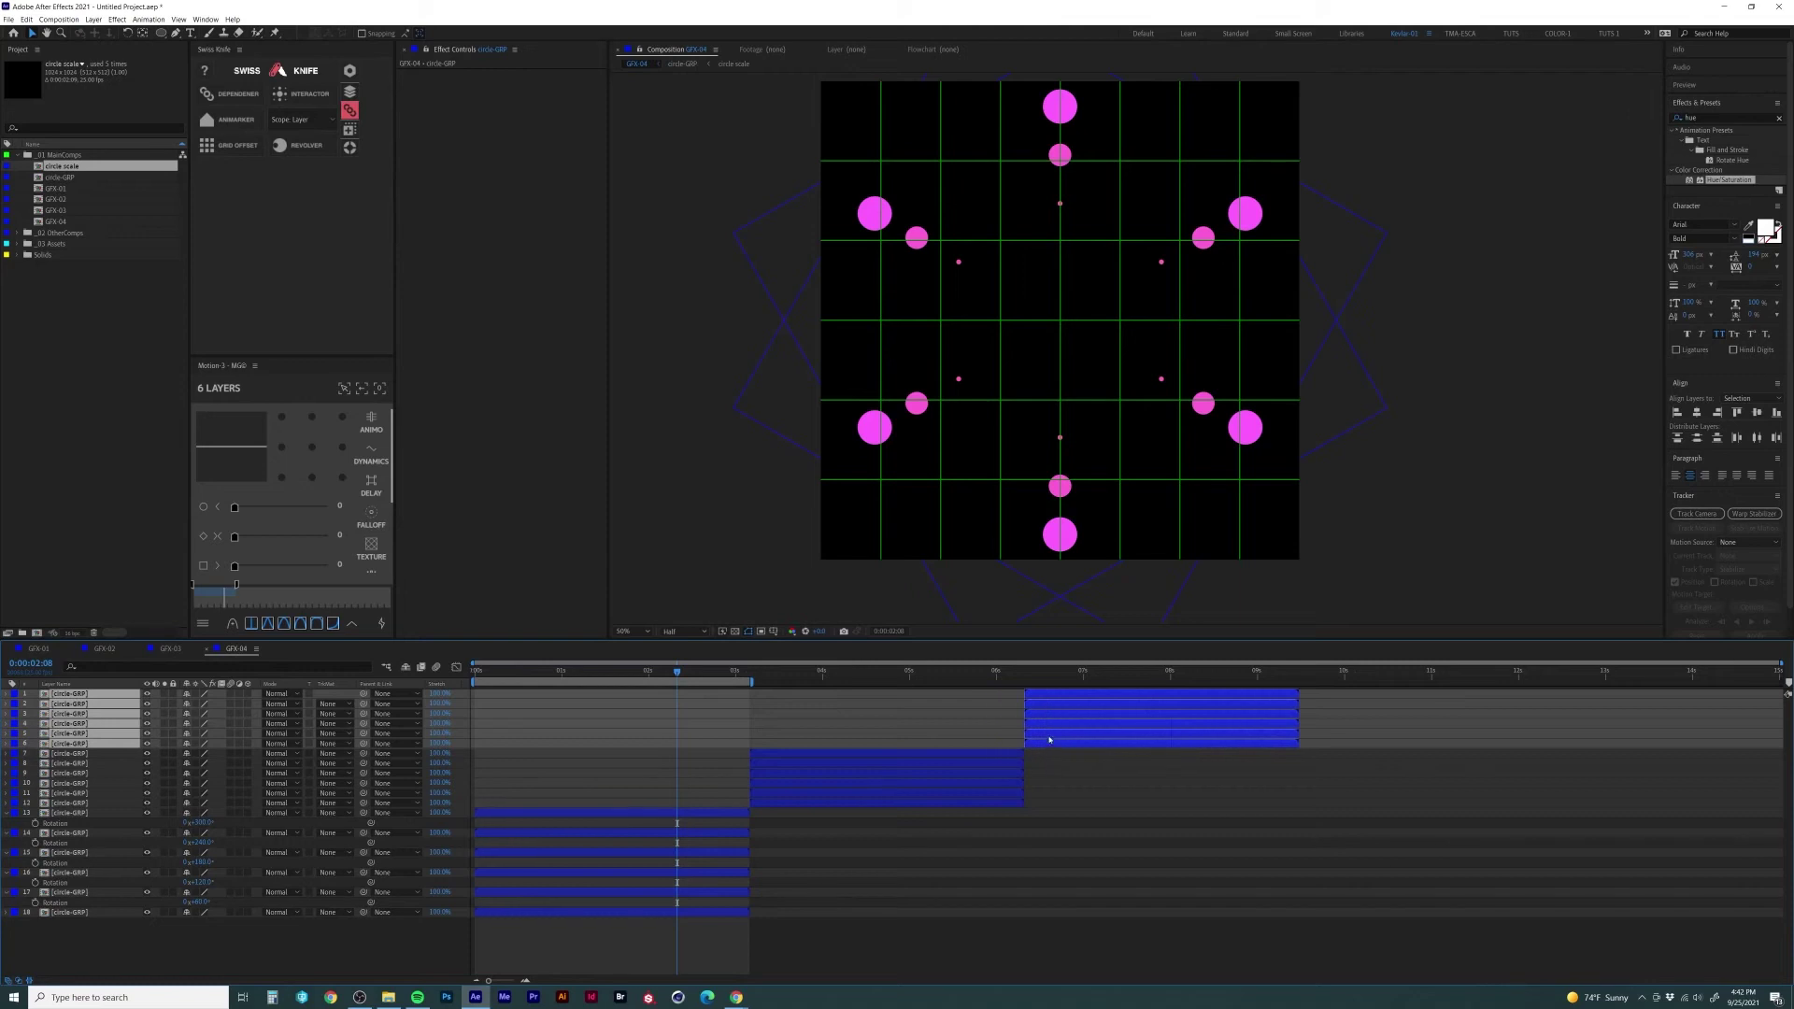
key("ctrl+d")
left_click_drag(1042, 734, 1567, 778)
key("ctrl+d")
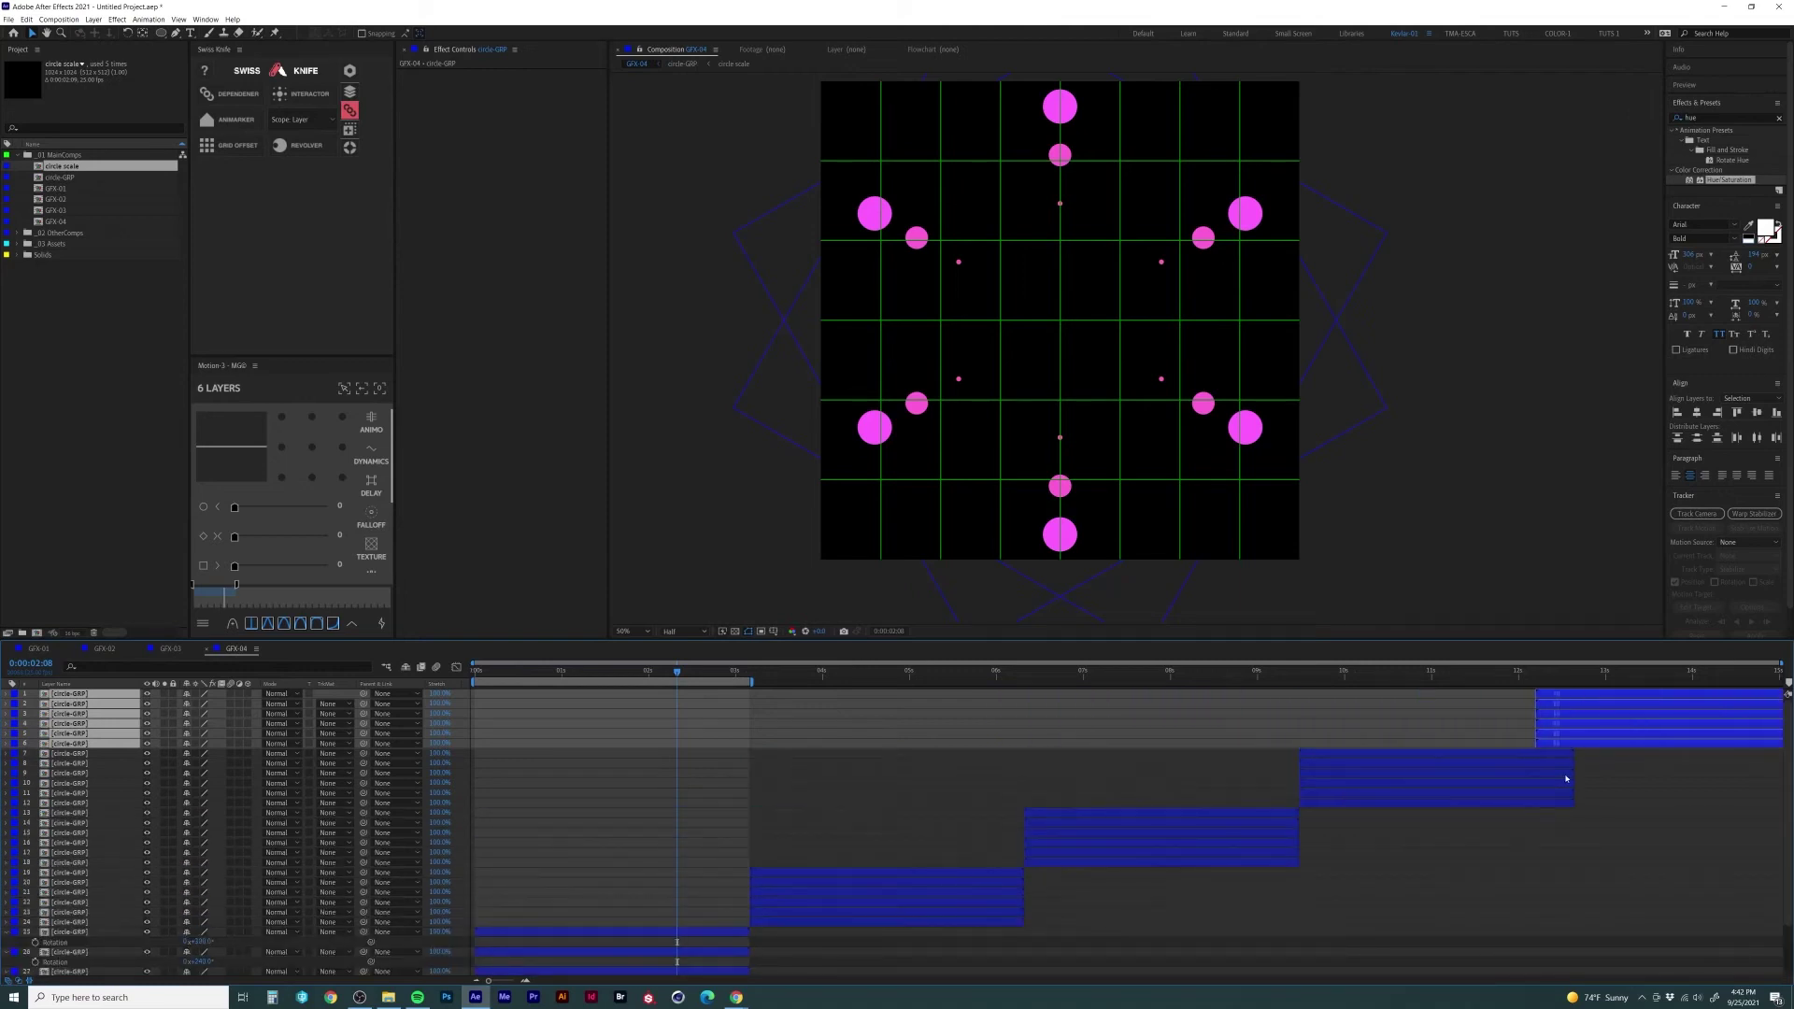
left_click(92, 176)
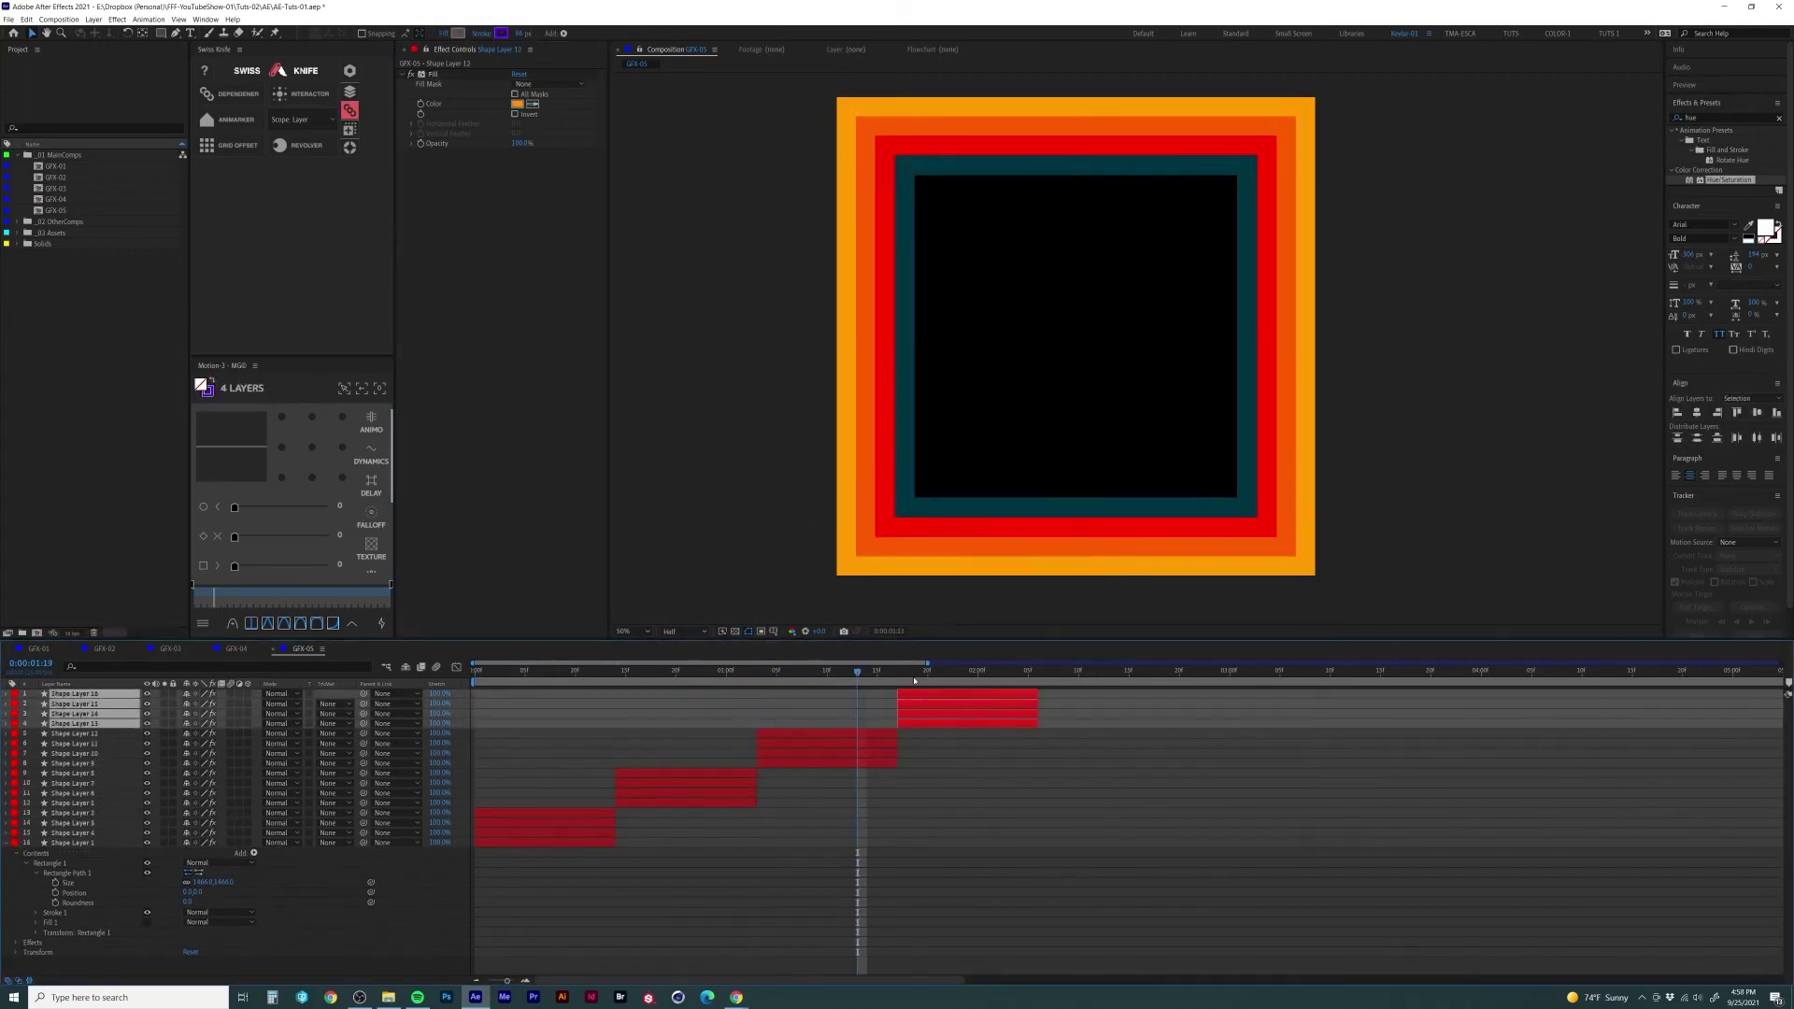
left_click_drag(914, 680, 941, 680)
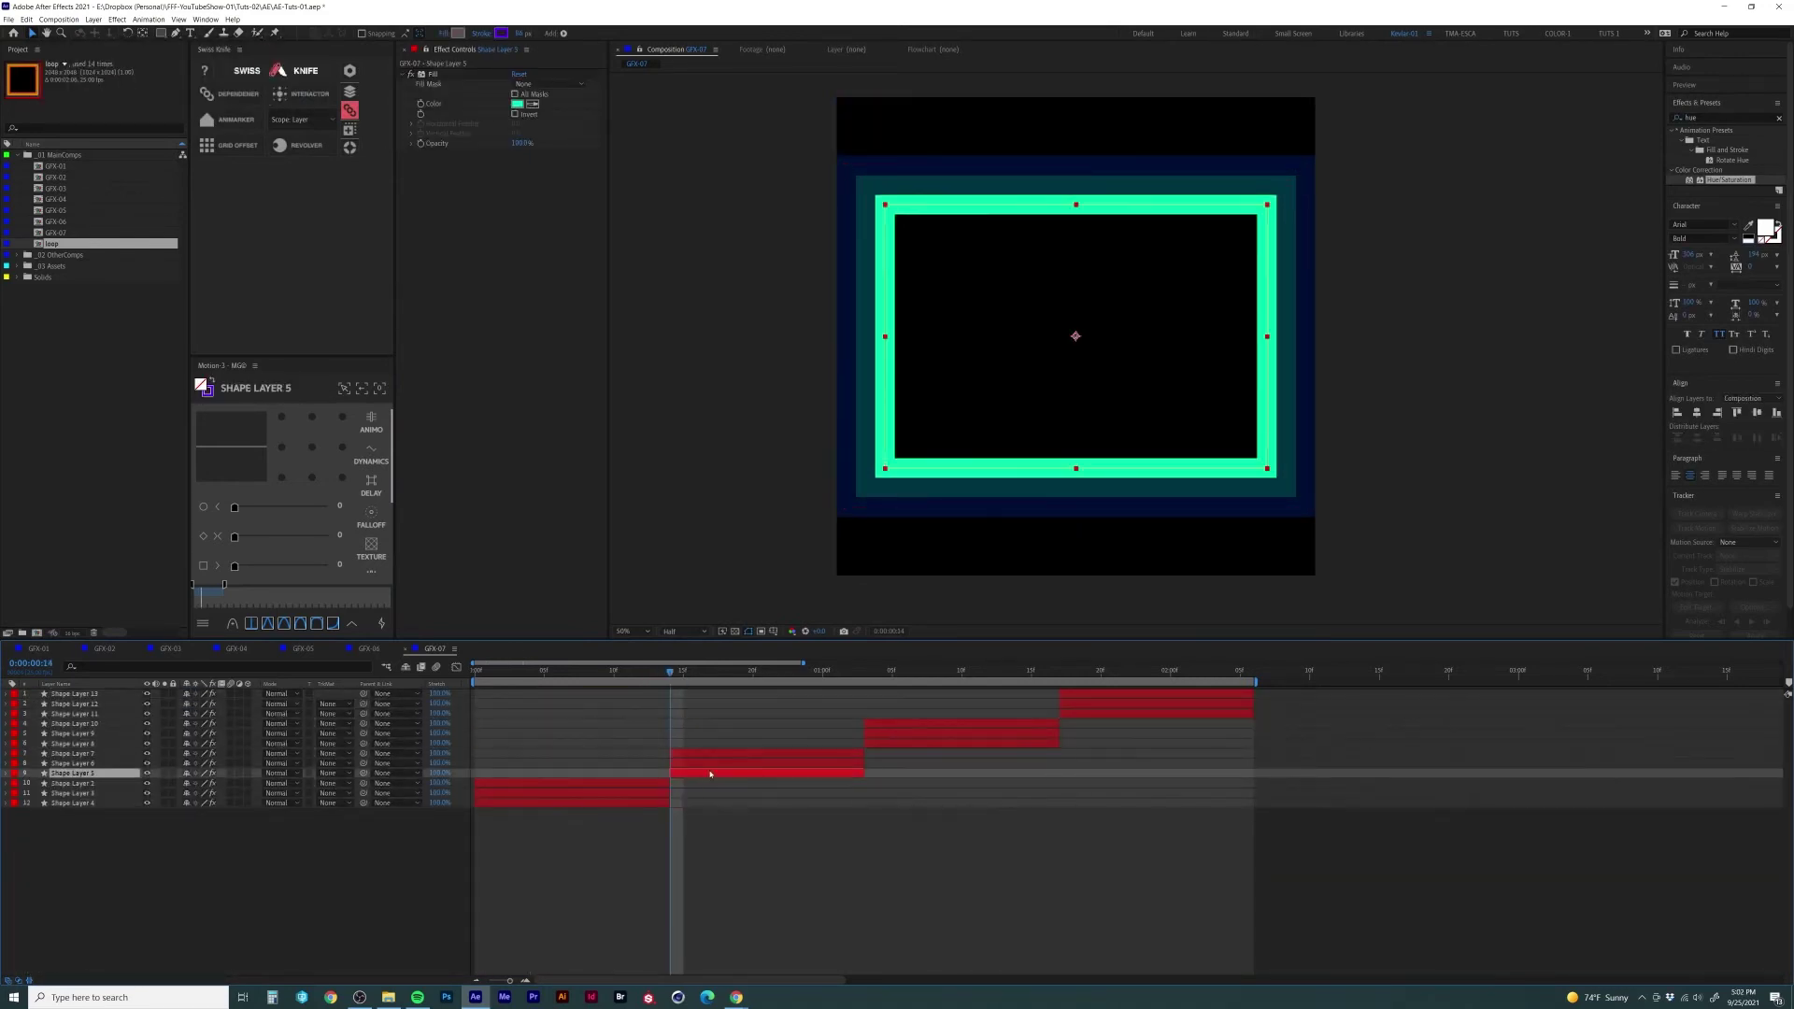
left_click(889, 676)
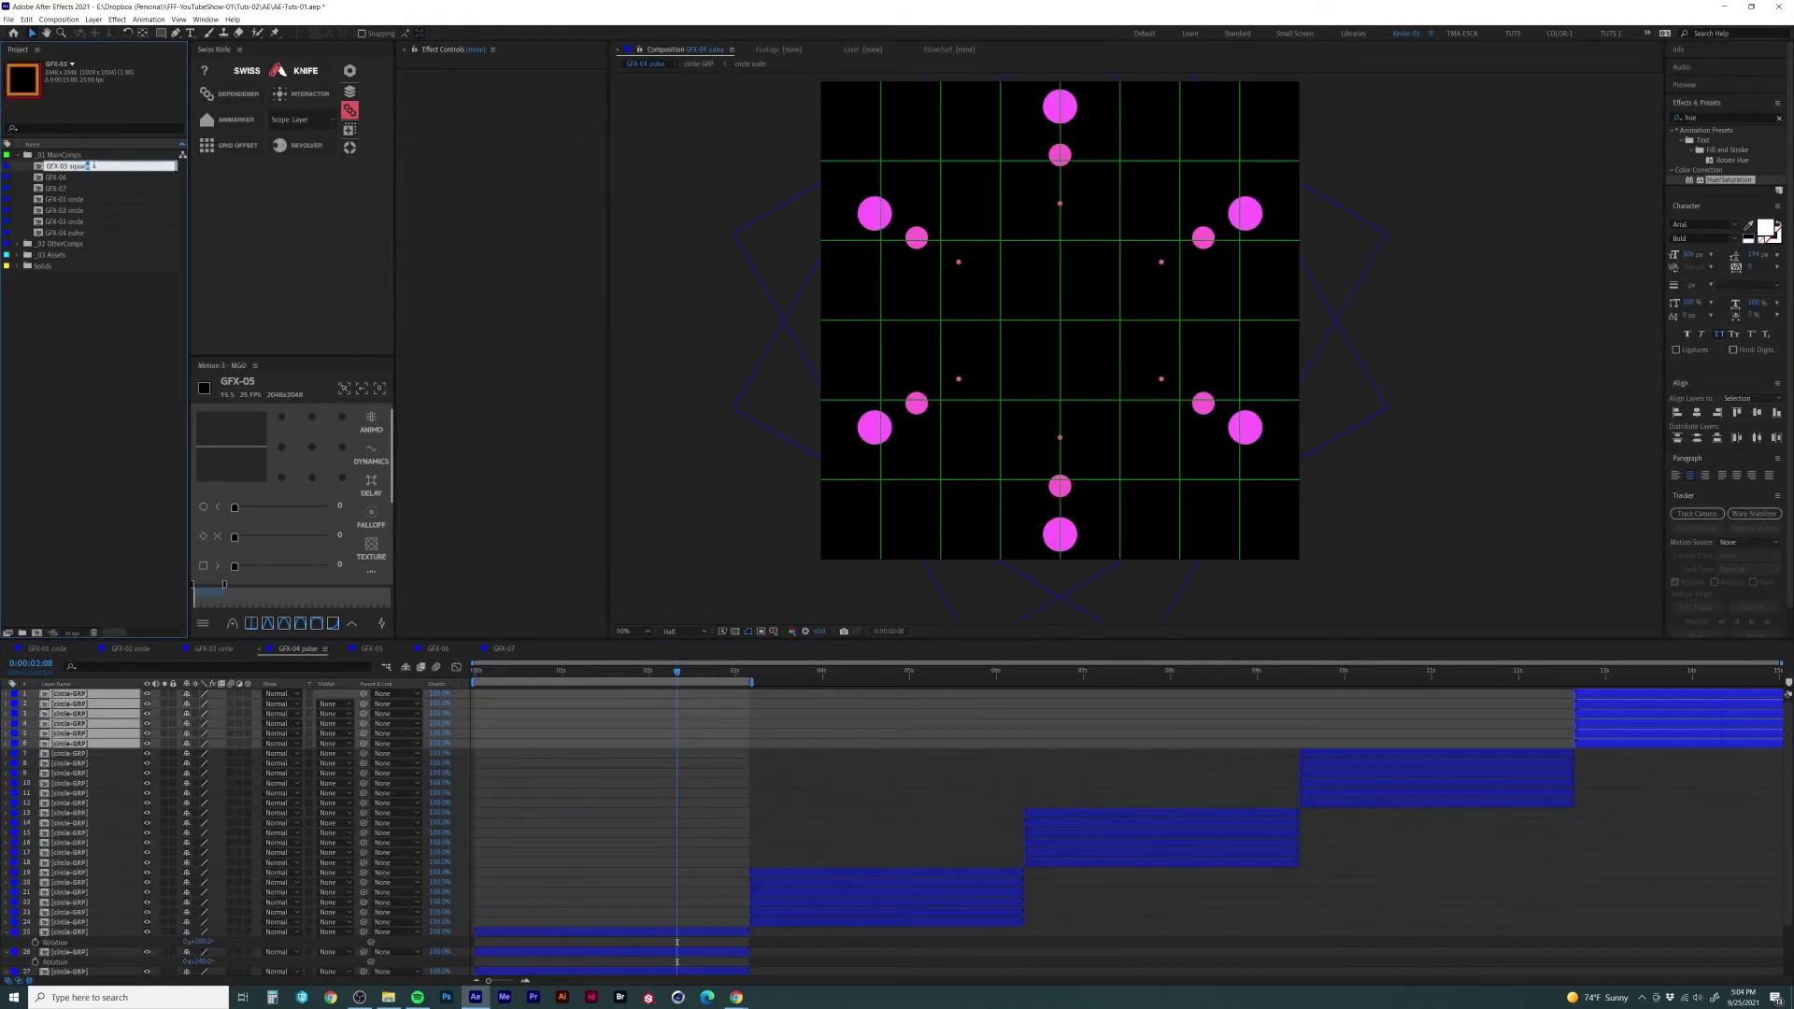
Step: Create a new composition named _MAIN COMP in the MainComps folder
left_click(62, 154)
key("ctrl+n")
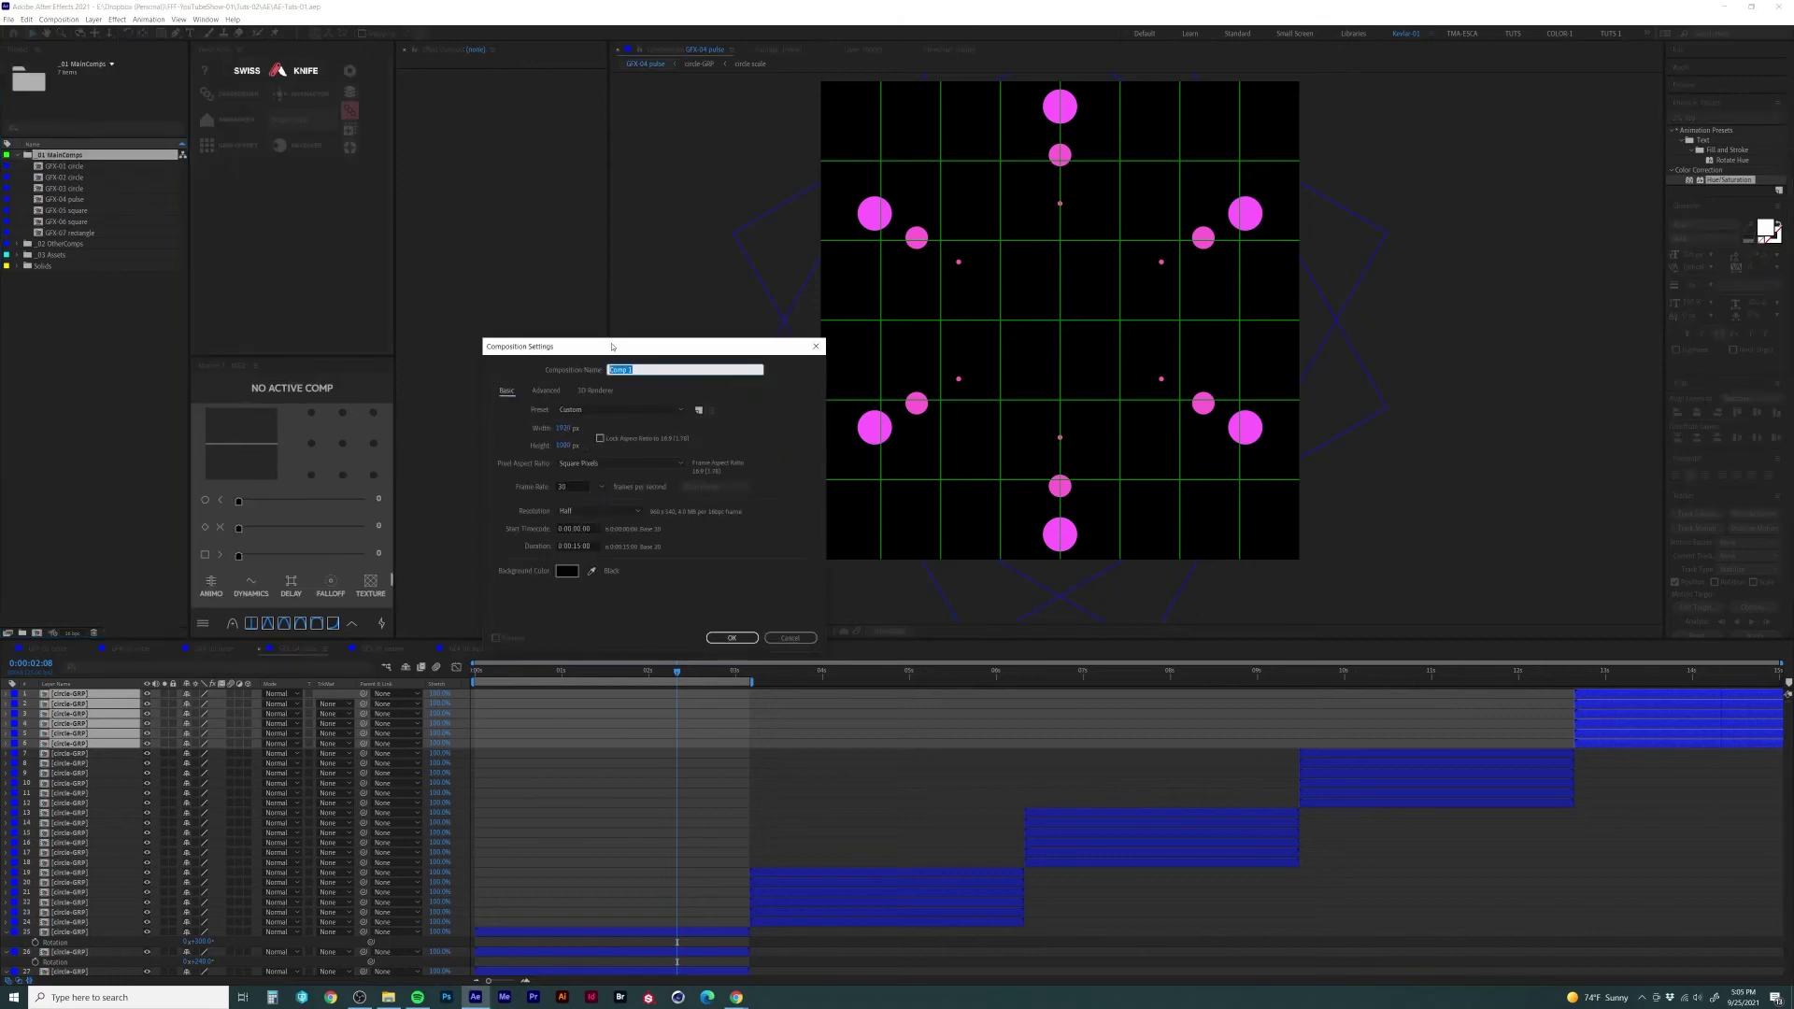
type("_MAIN COMP")
key("Return")
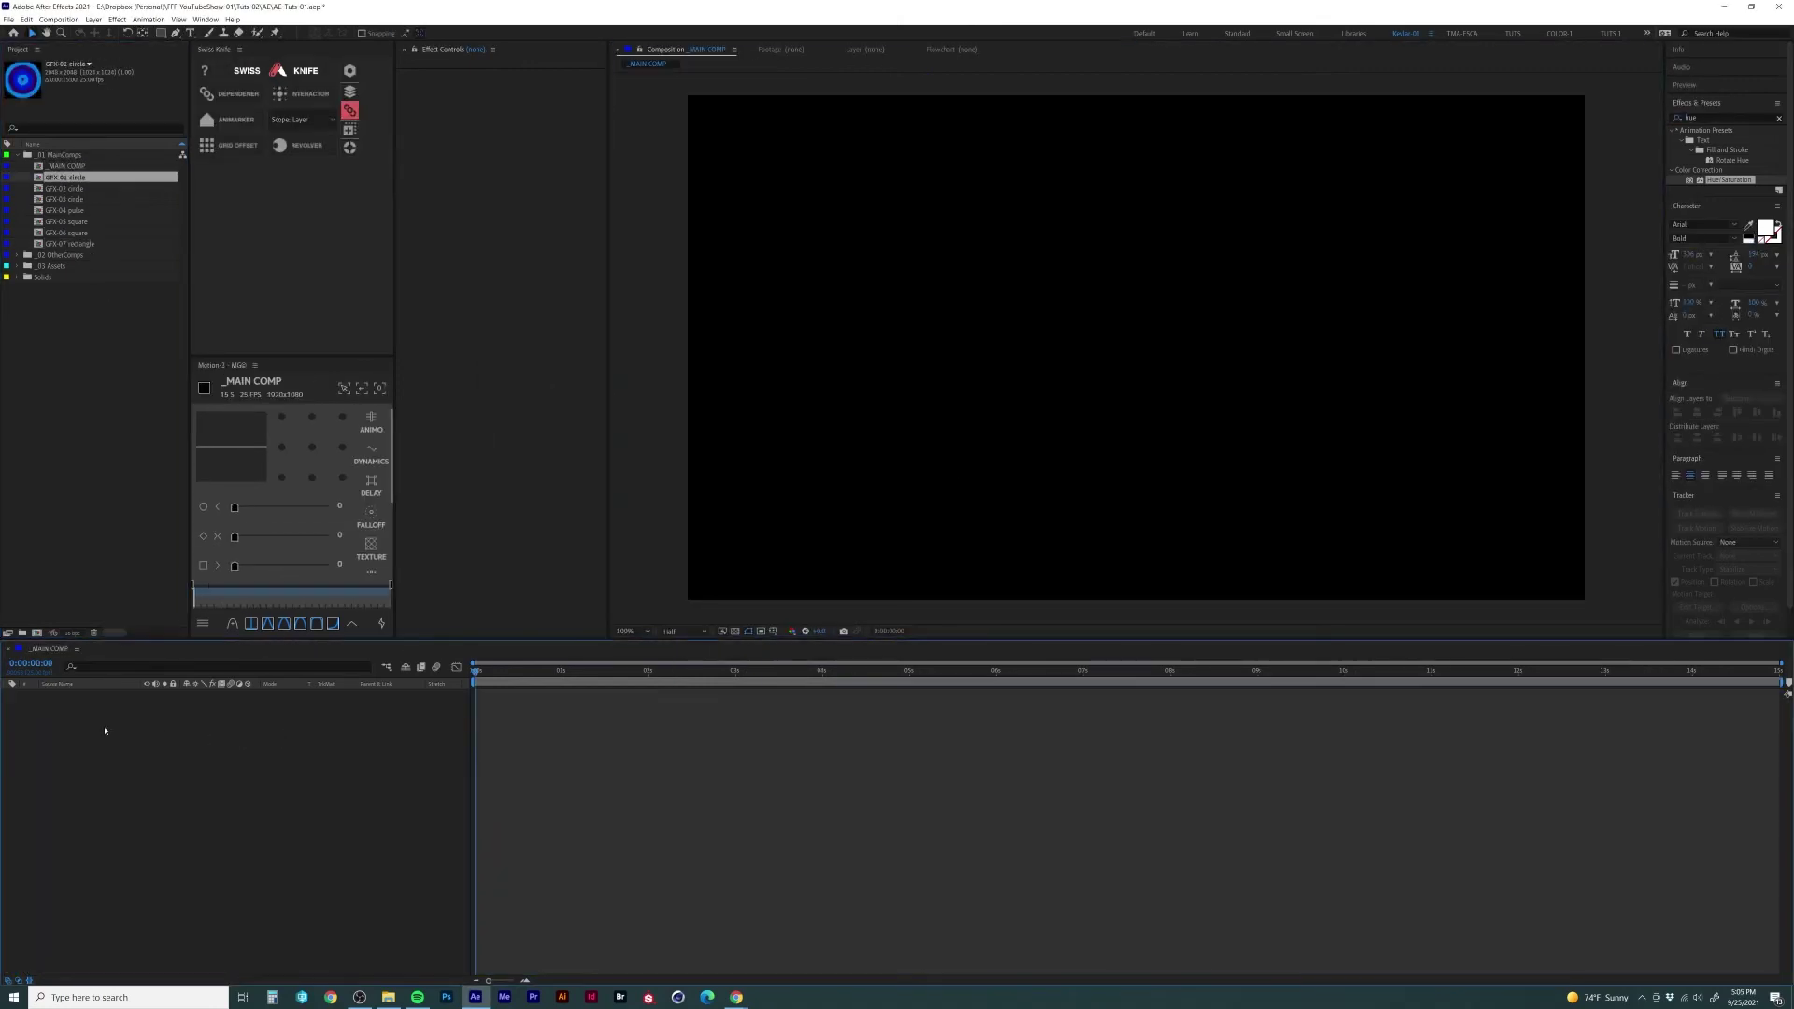
right_click(108, 726)
mouse_move(117, 730)
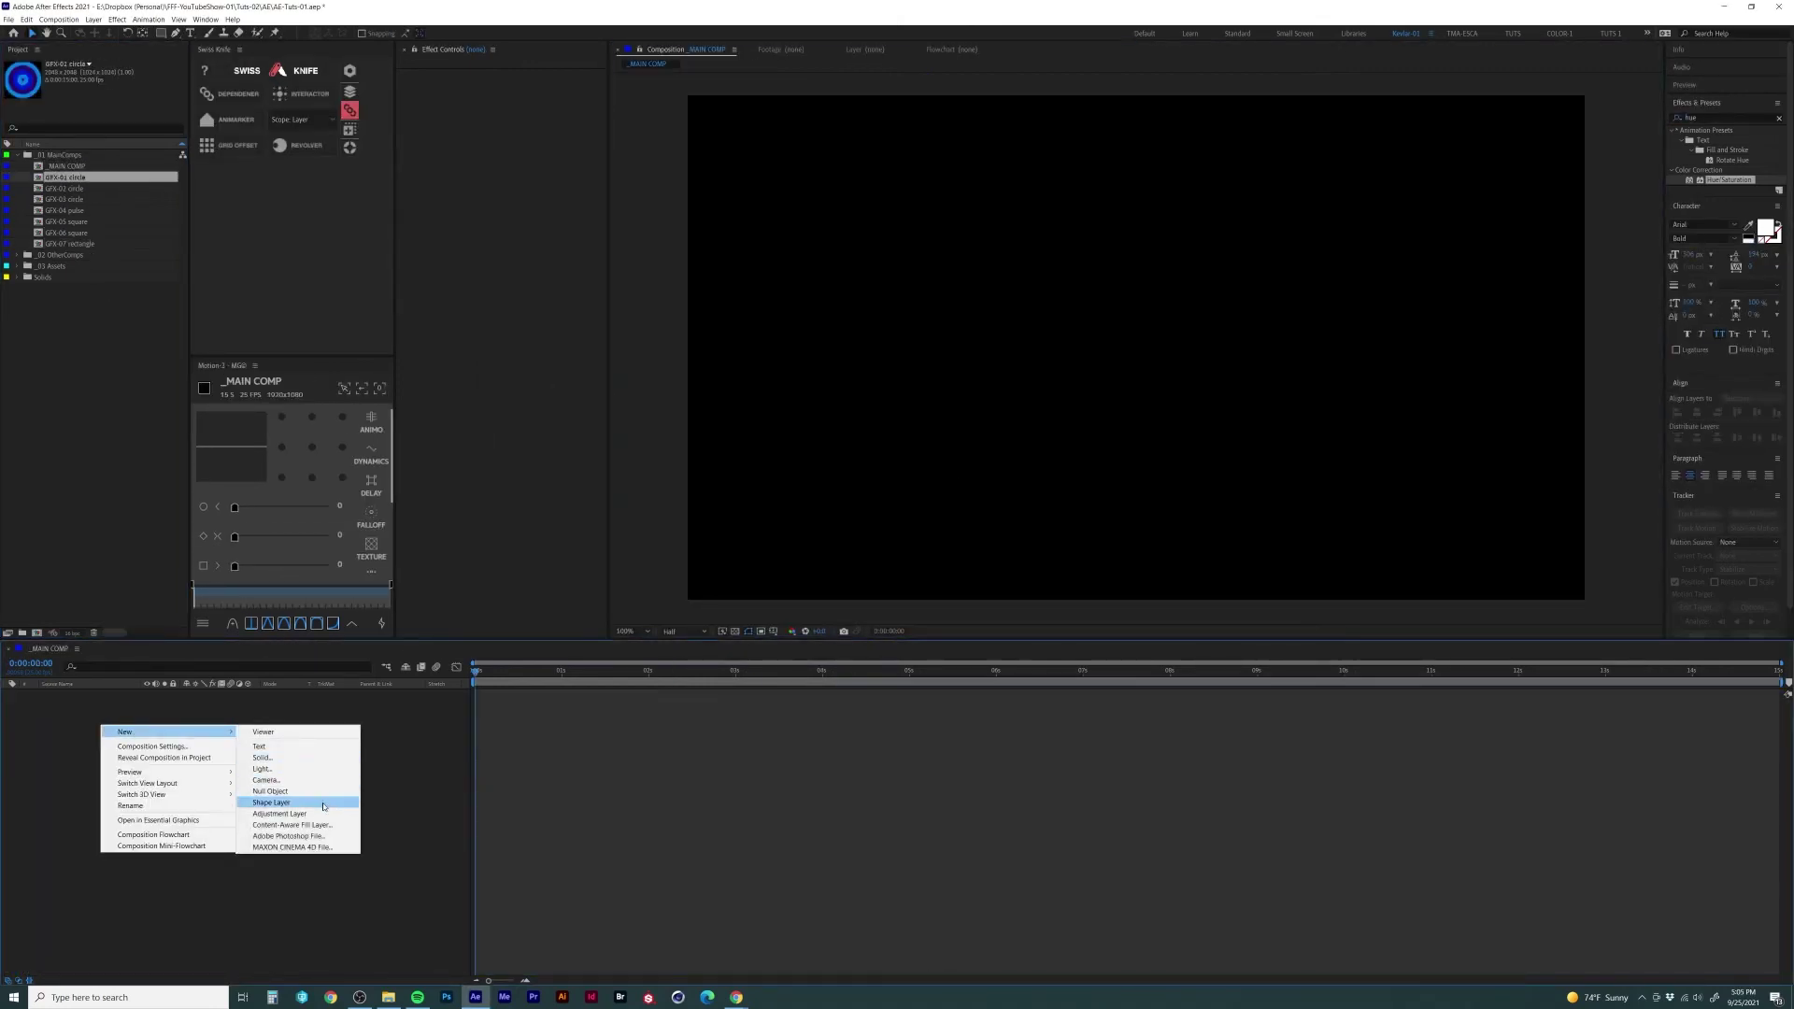
left_click(271, 780)
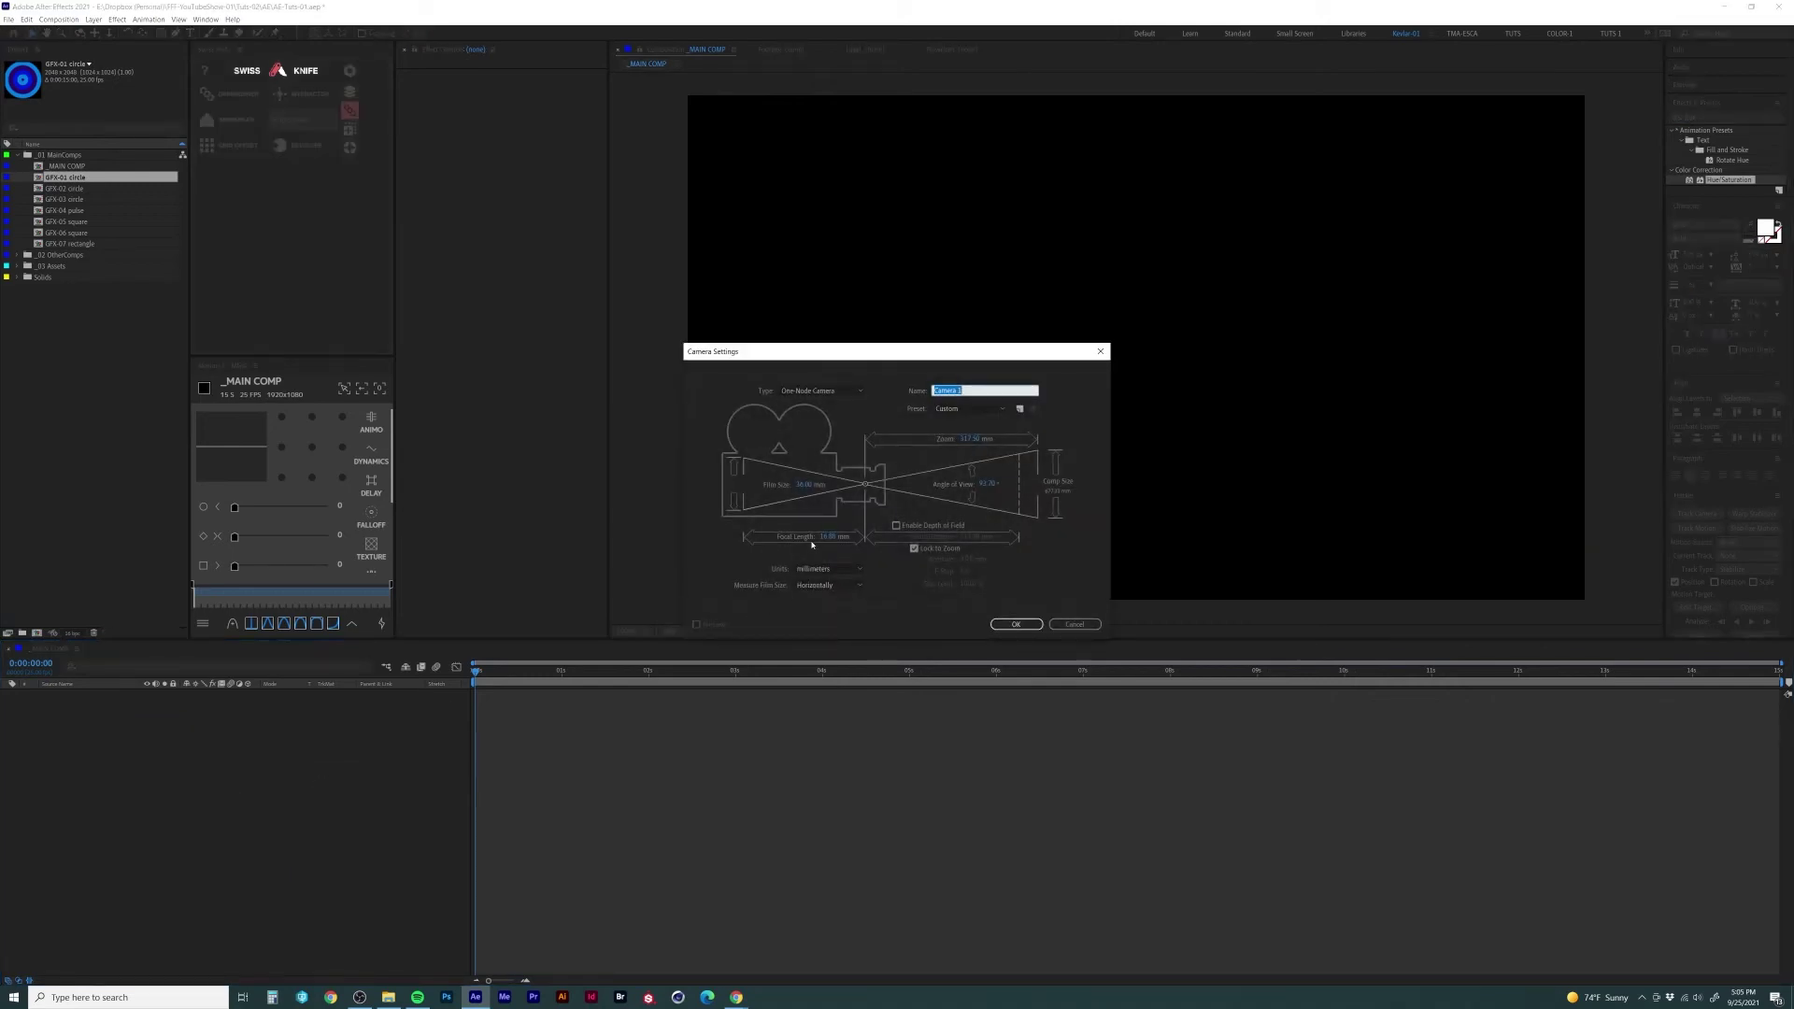
left_click(949, 410)
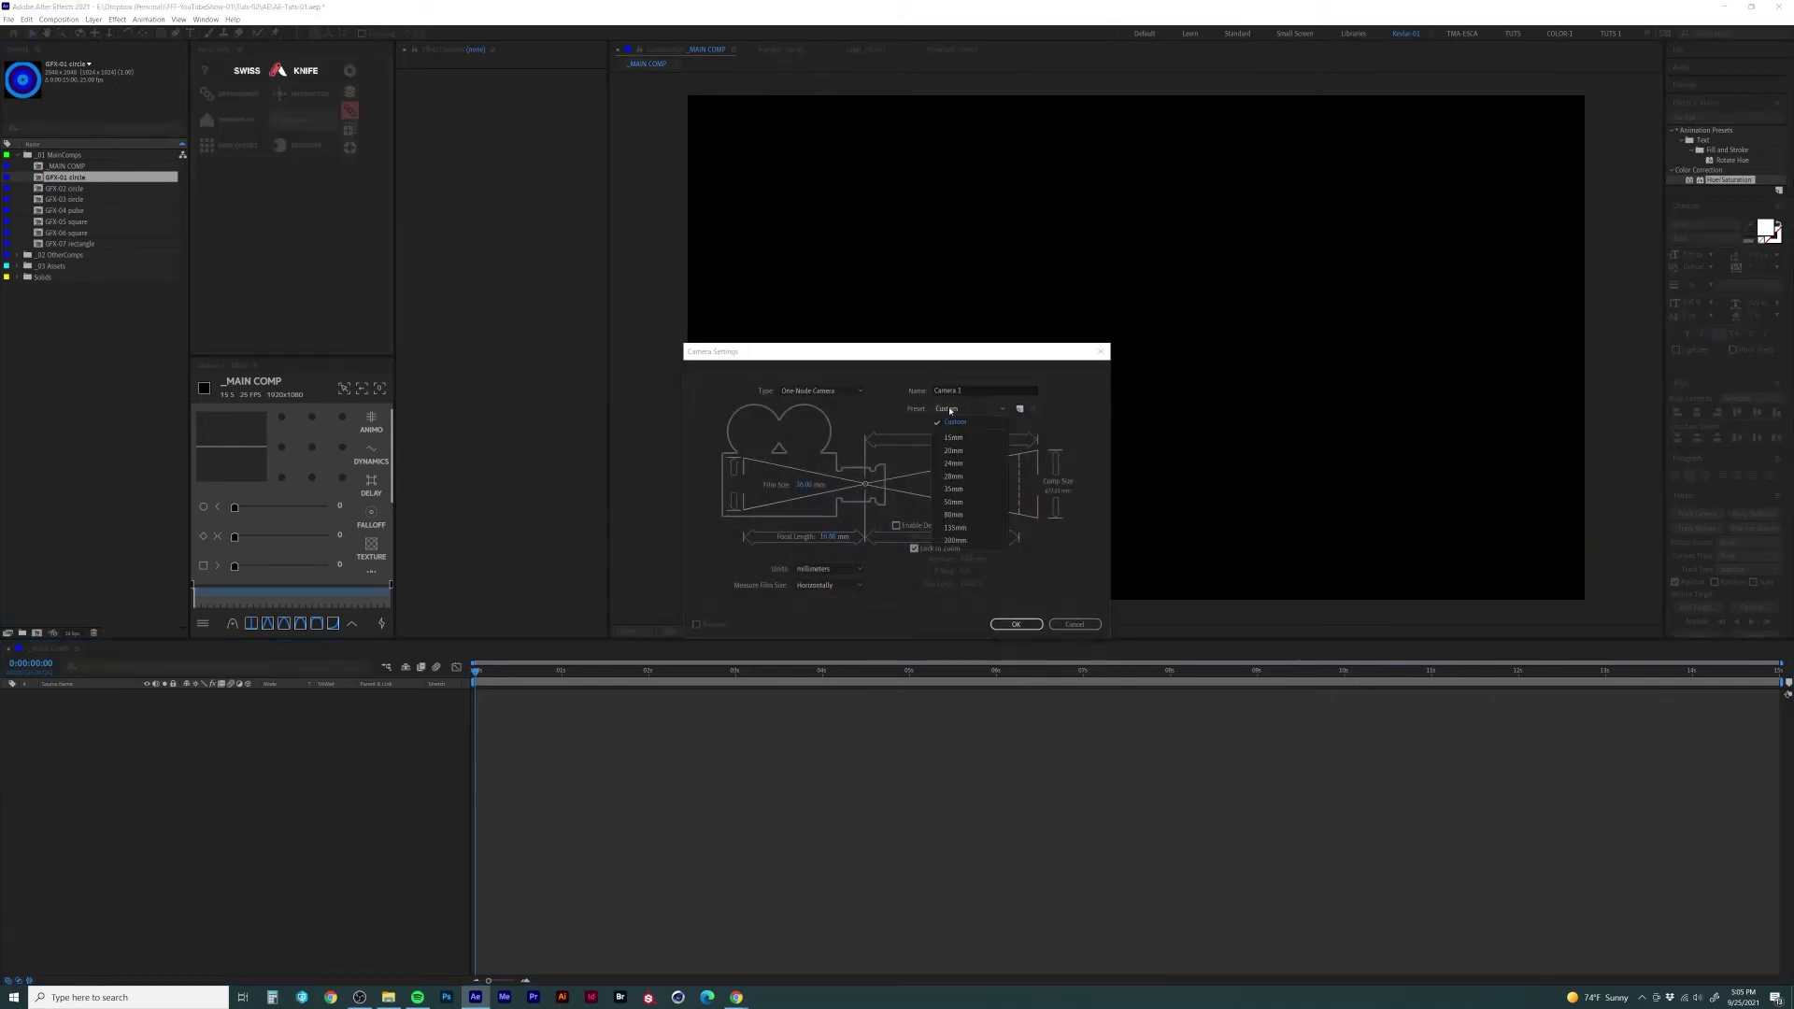
left_click(975, 496)
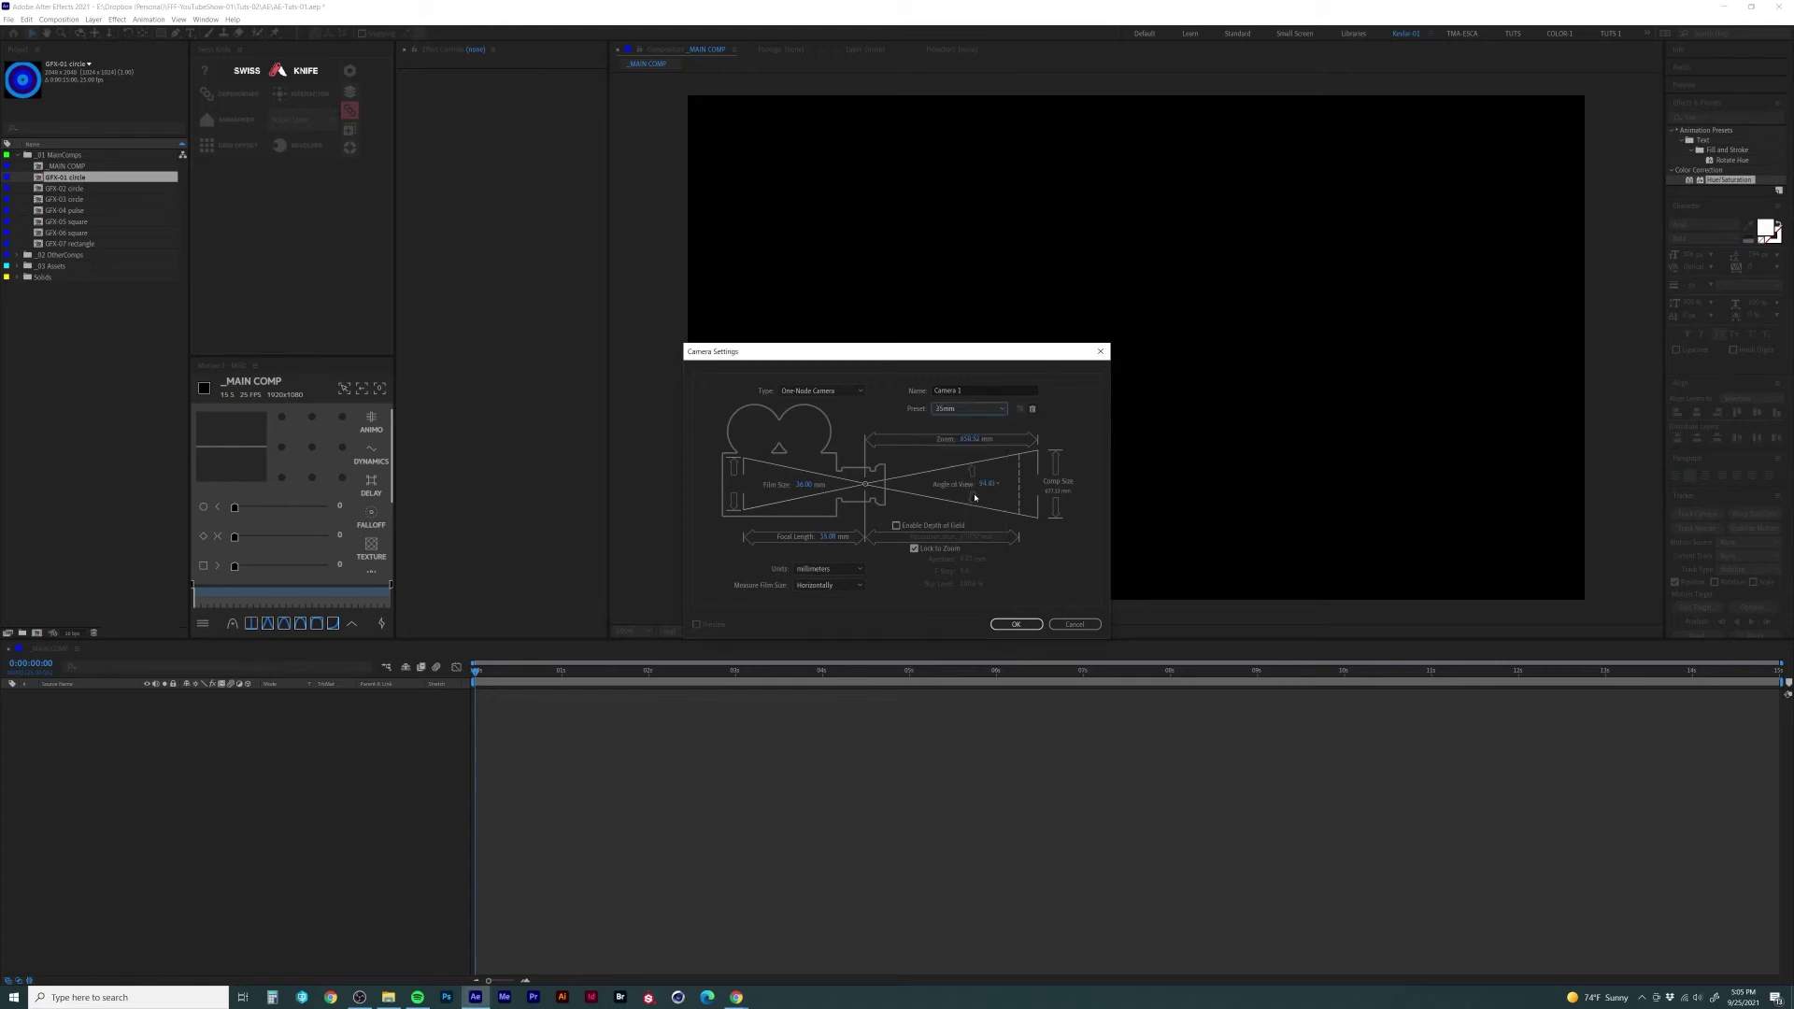
left_click(1017, 624)
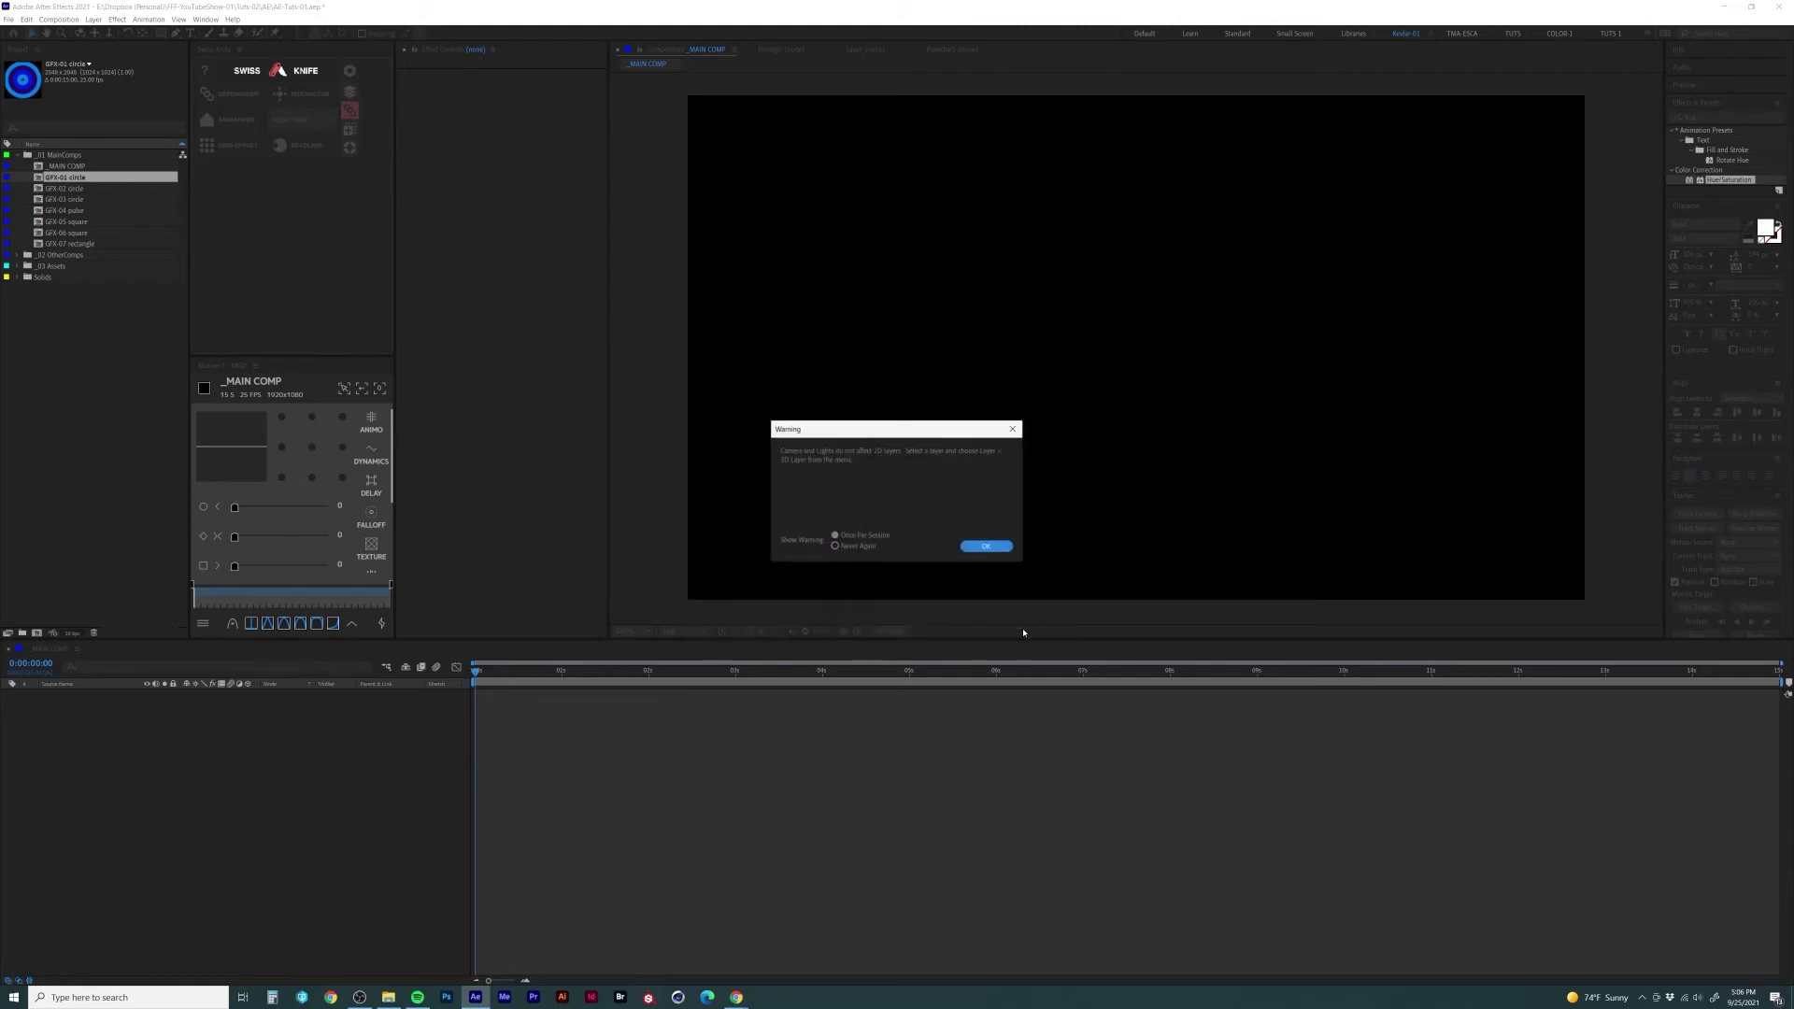
left_click(988, 548)
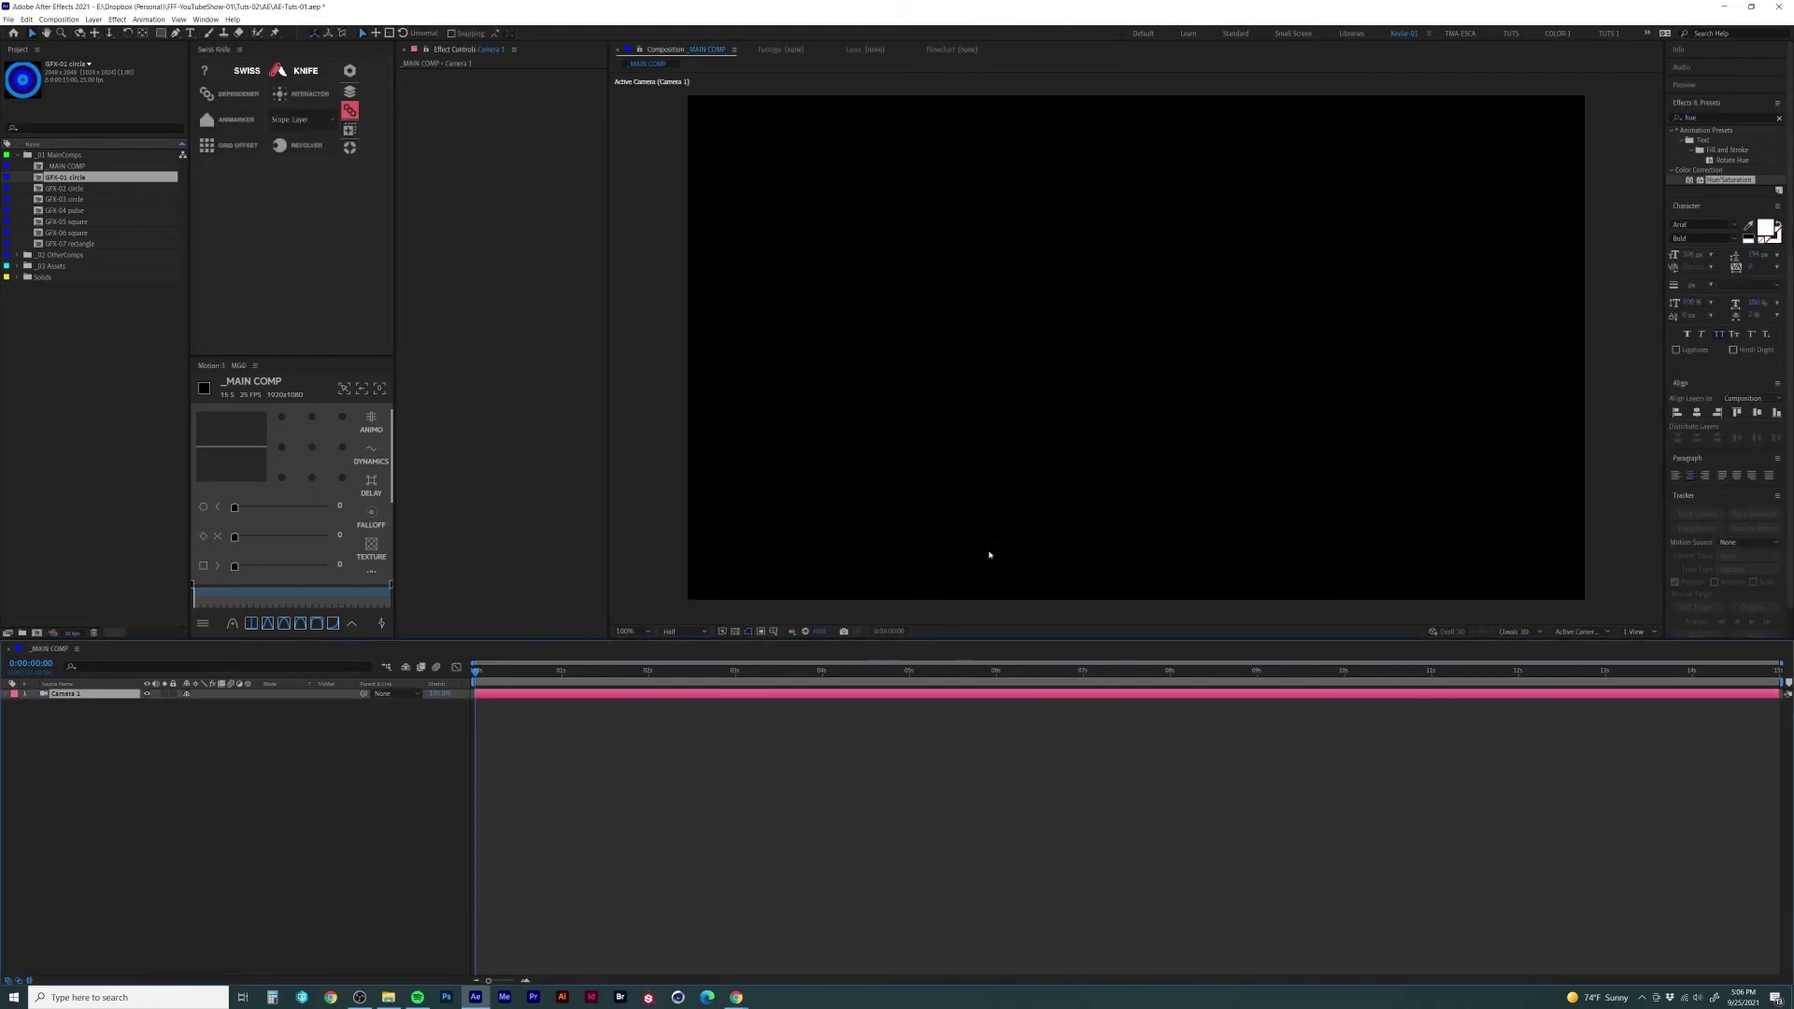
key("Delete")
Step: Add a one-node camera with the 35mm preset to _MAIN COMP
right_click(122, 710)
mouse_move(187, 718)
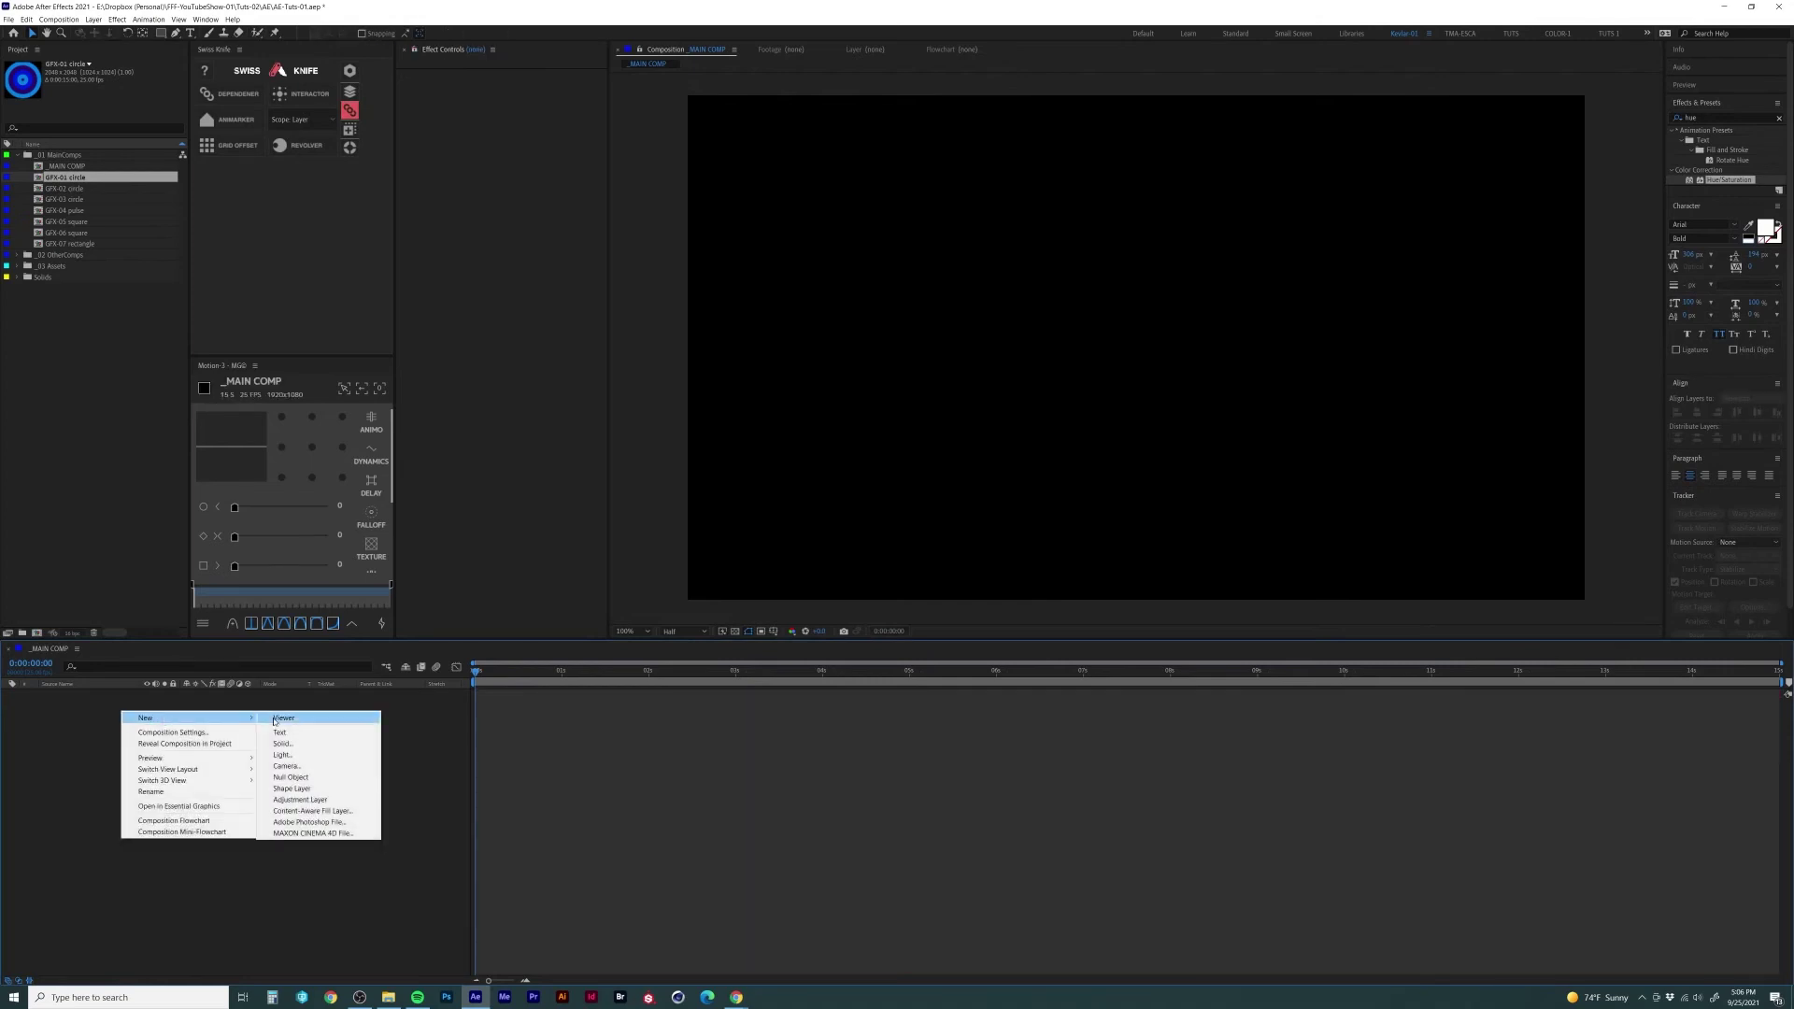
left_click(285, 767)
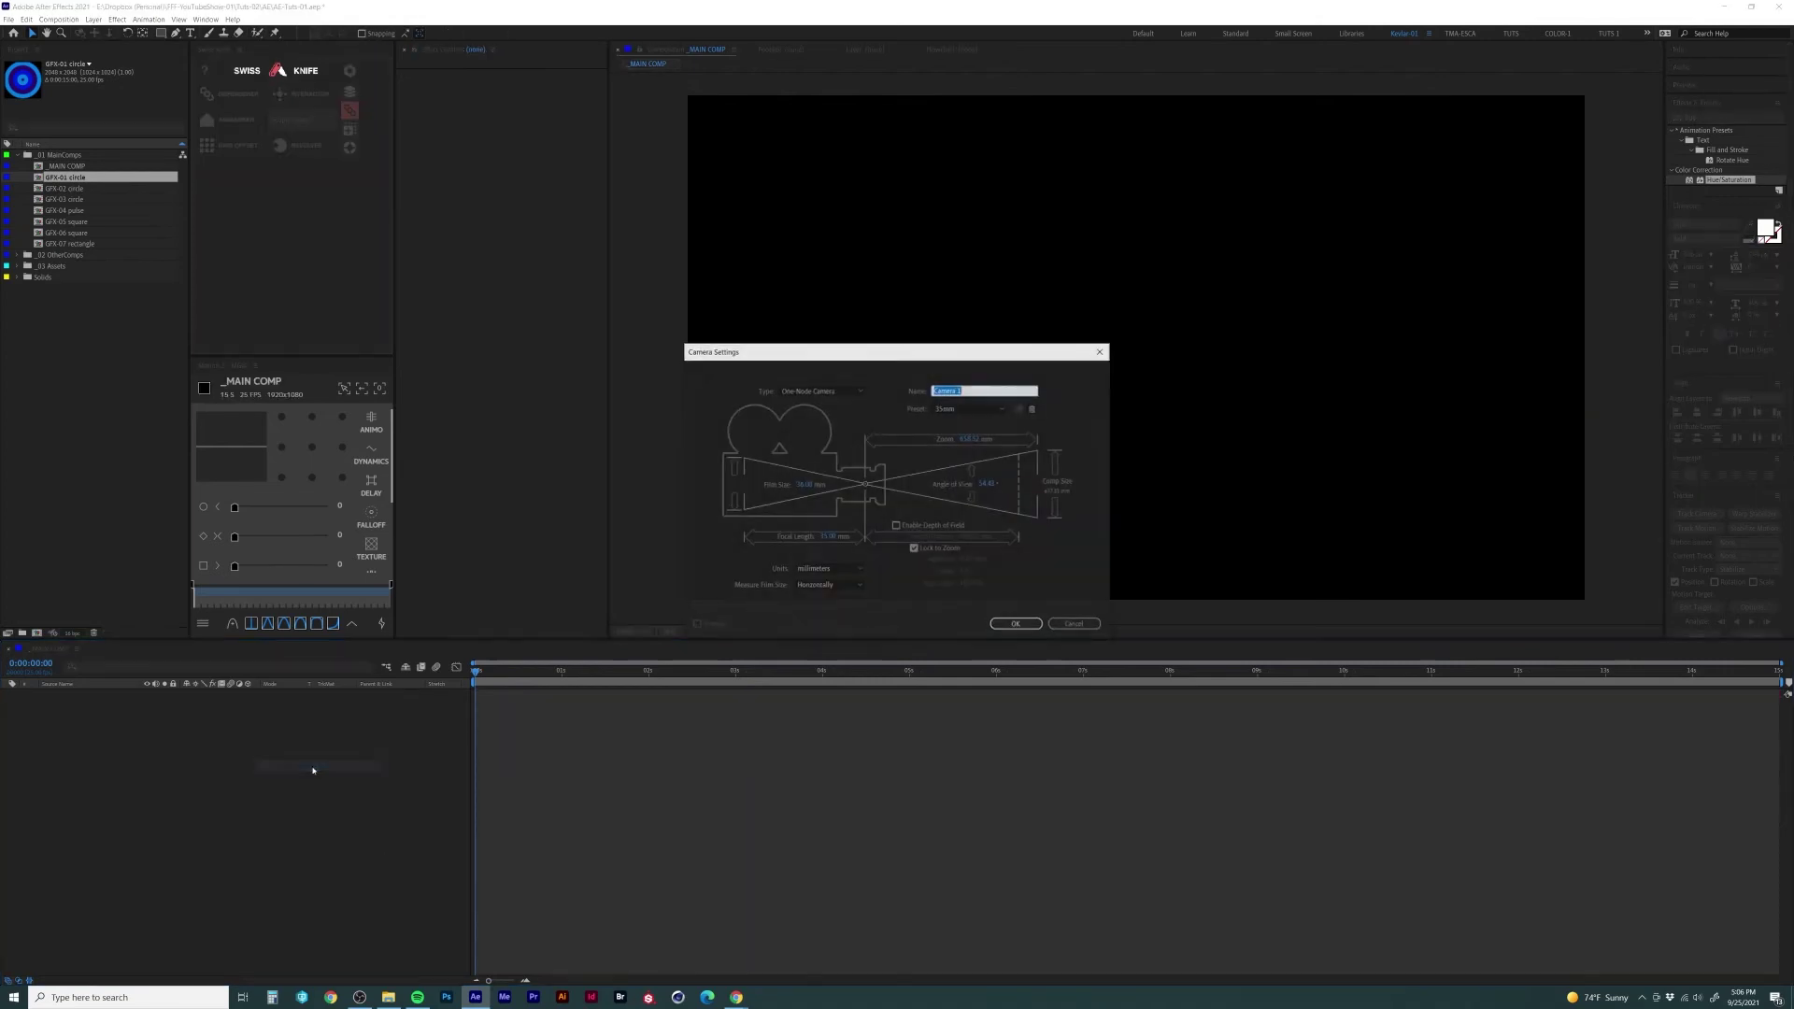
left_click(962, 409)
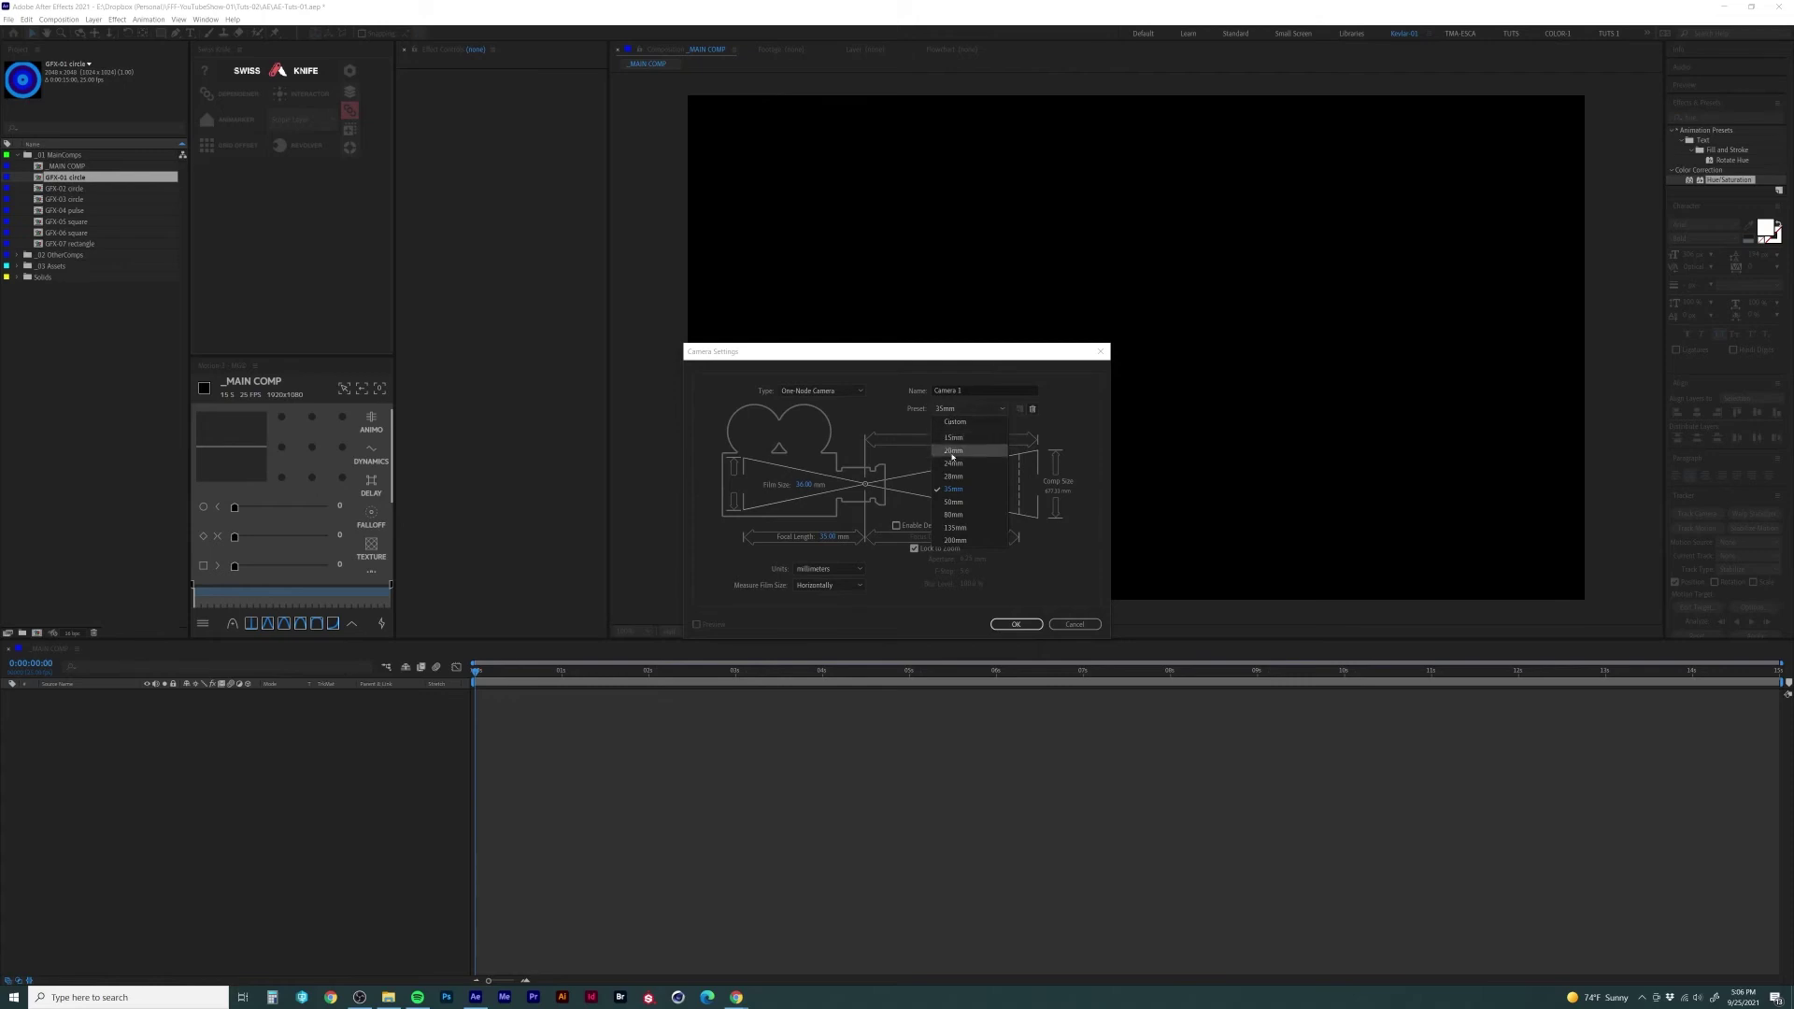
left_click(961, 490)
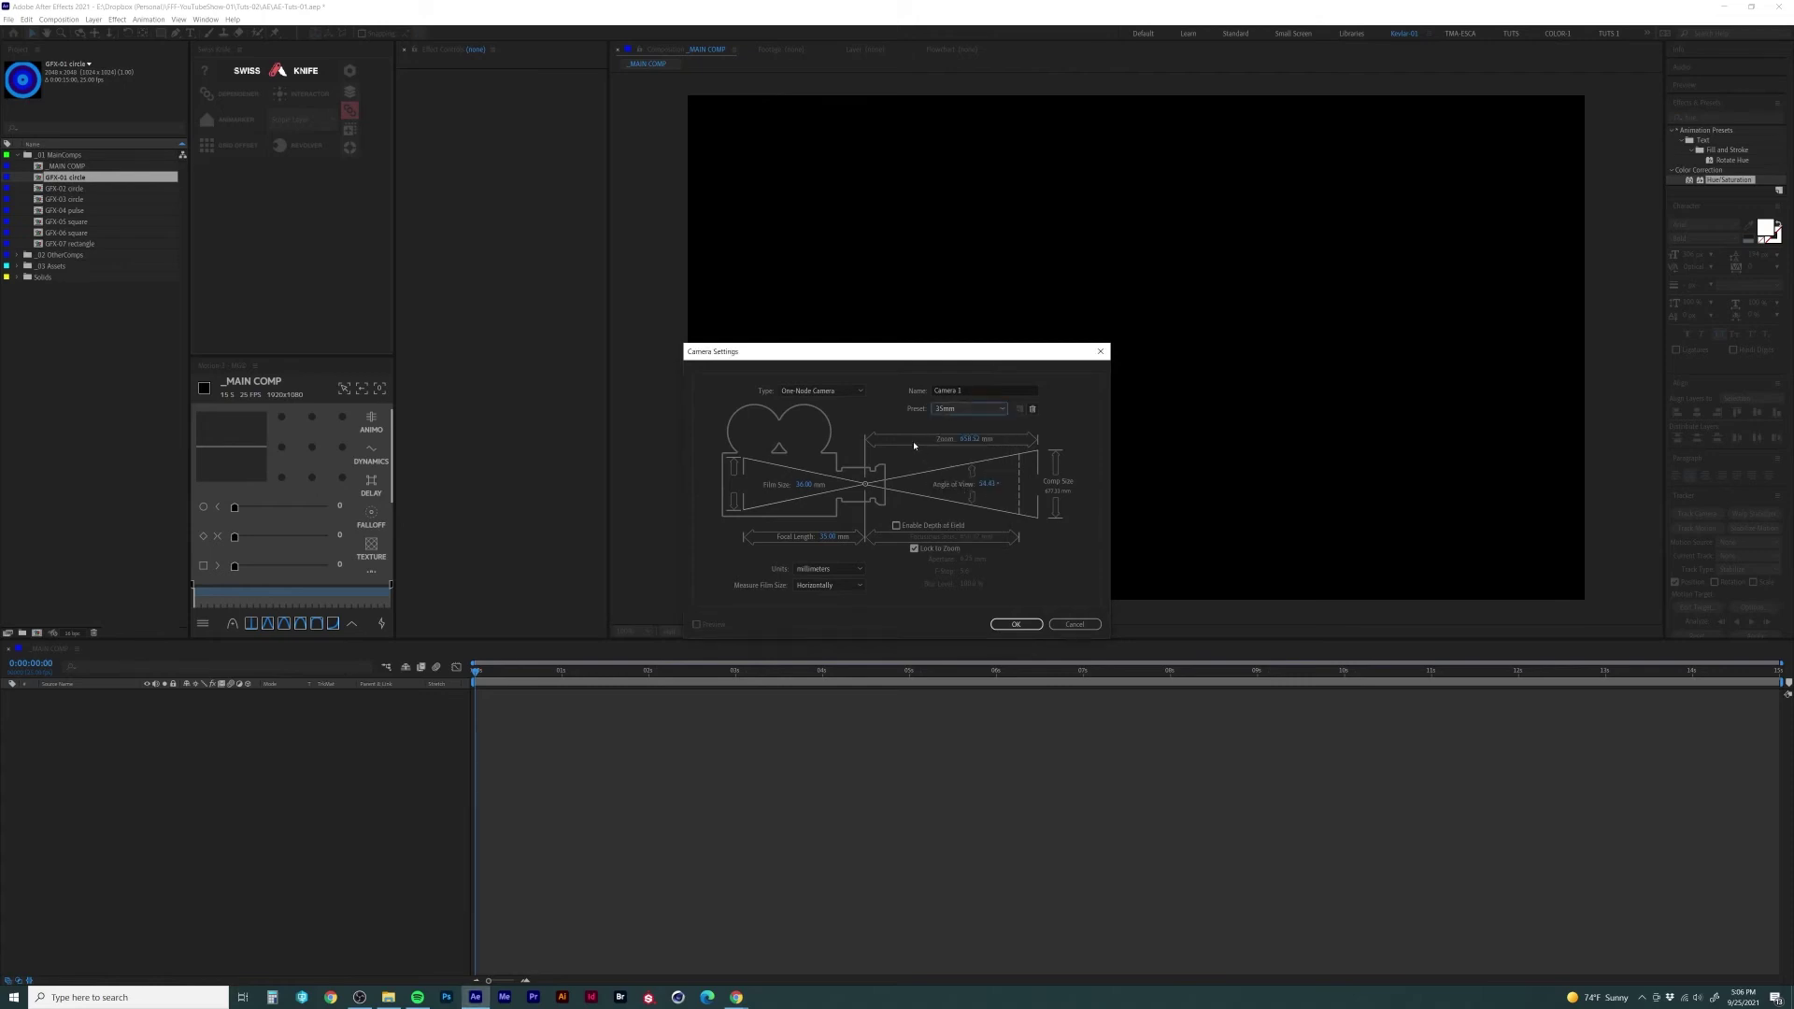
left_click(856, 391)
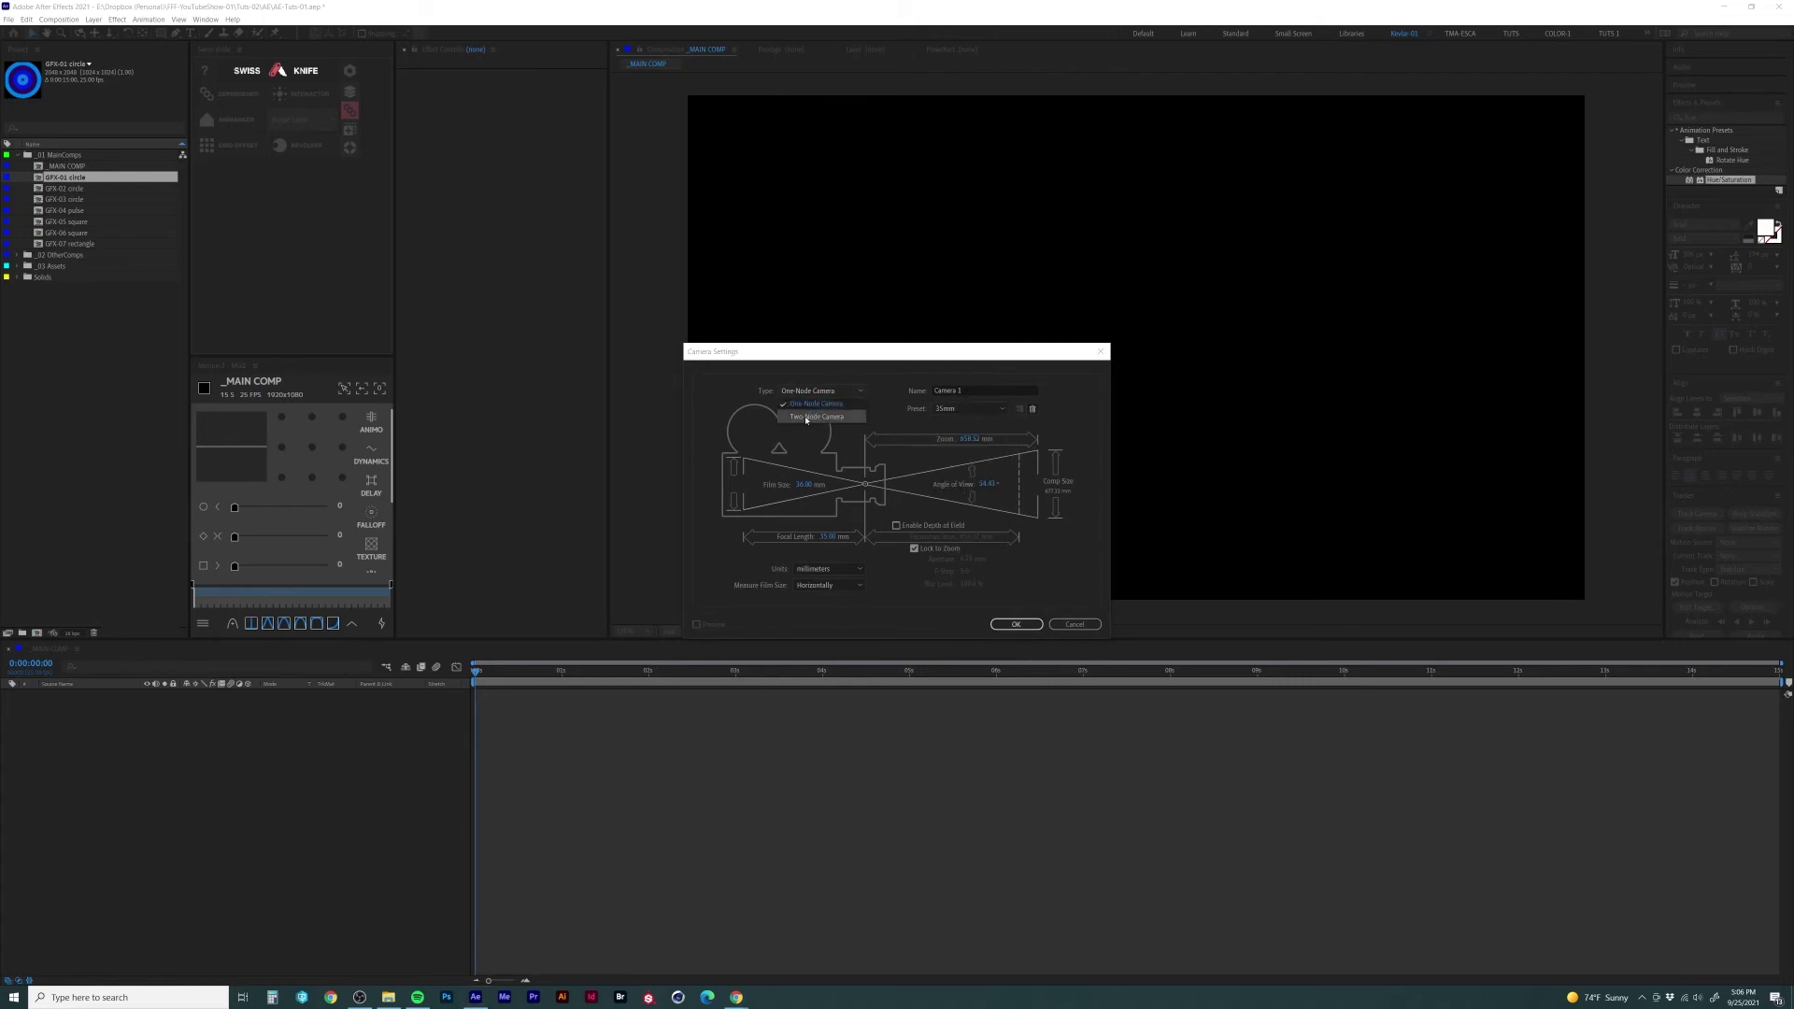
left_click(820, 405)
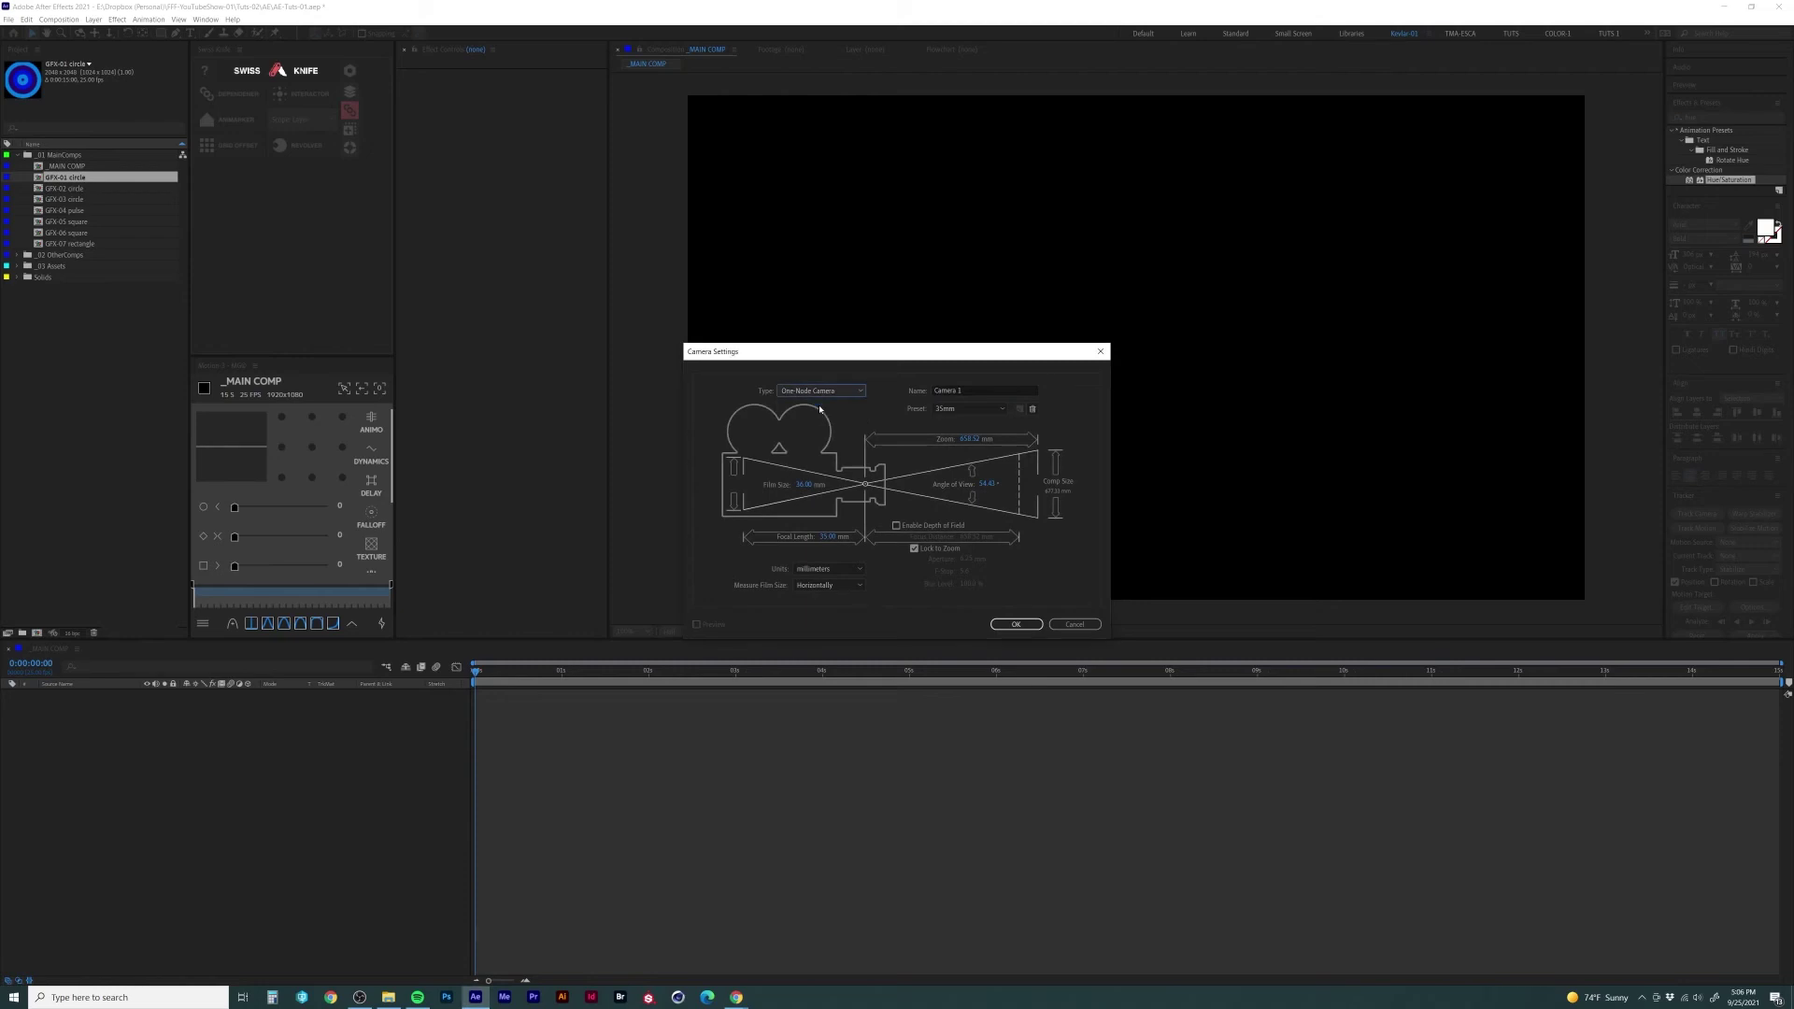
left_click(1027, 625)
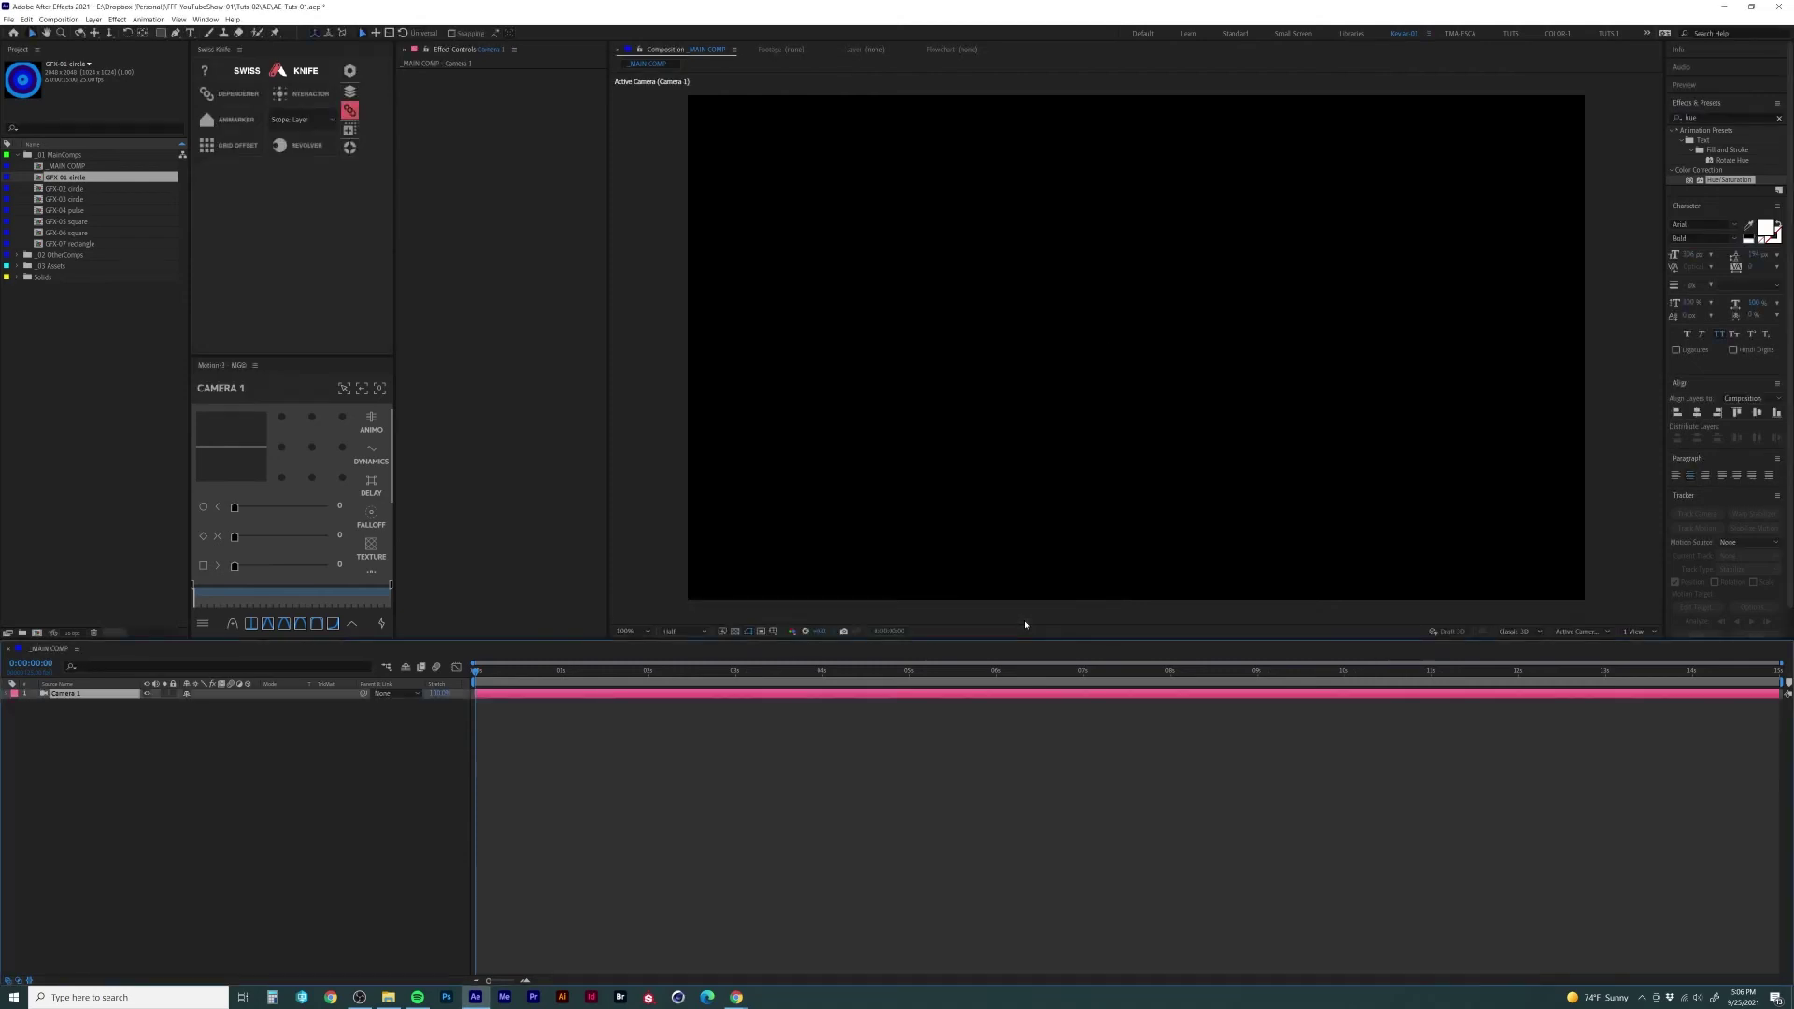
Step: Add the GFX-07 rectangle composition to _MAIN COMP beneath the camera layer
left_click(226, 764)
left_click(94, 188)
left_click(93, 199)
left_click(93, 211)
left_click(94, 221)
left_click(93, 232)
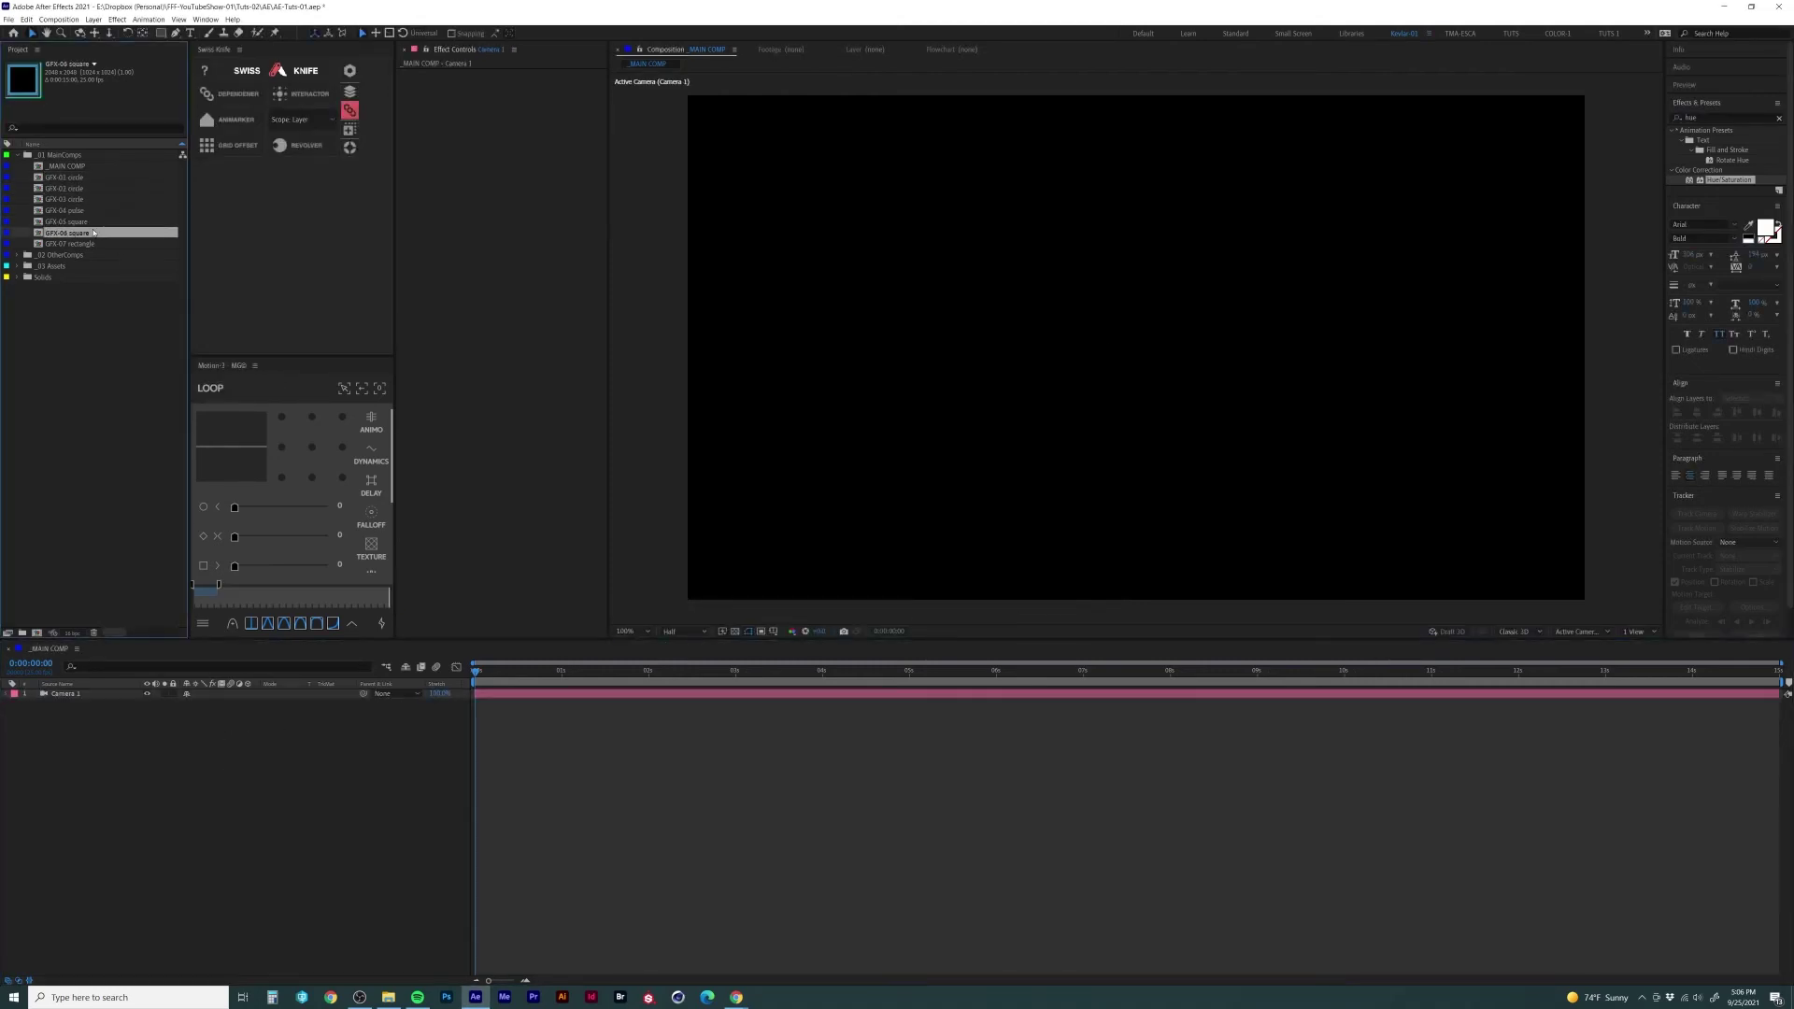
left_click(91, 243)
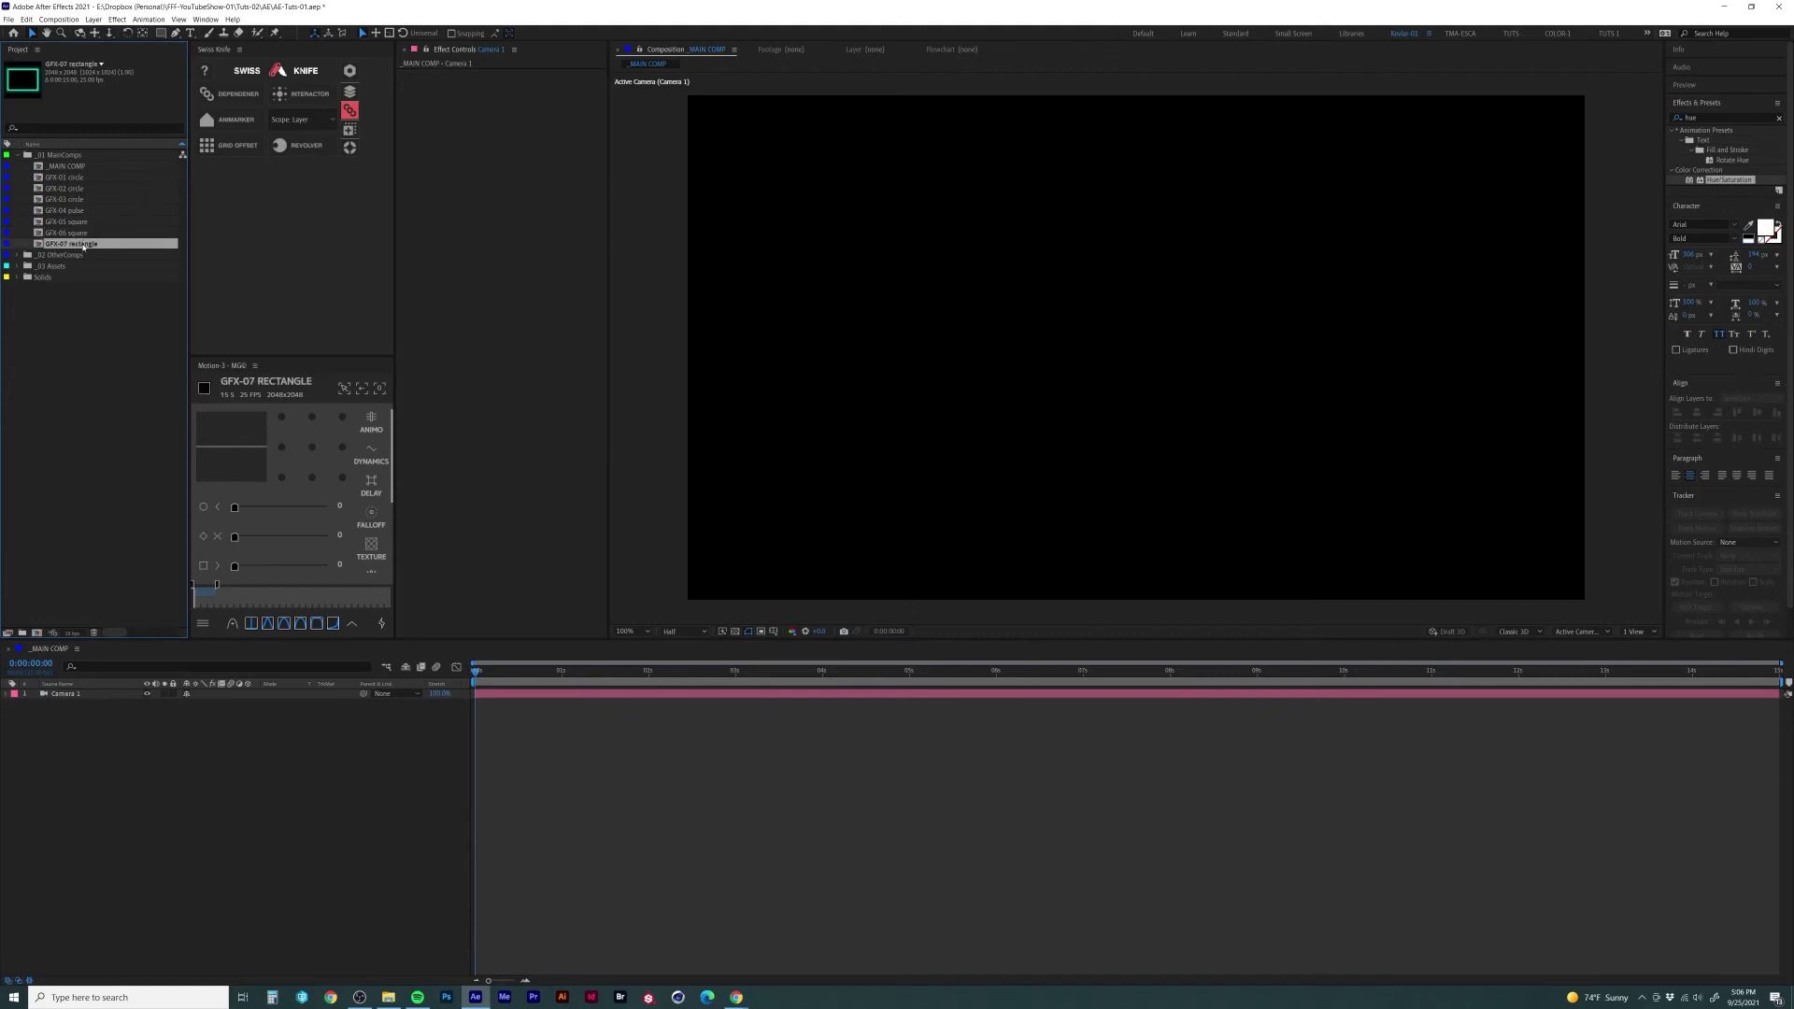
left_click_drag(85, 246, 121, 738)
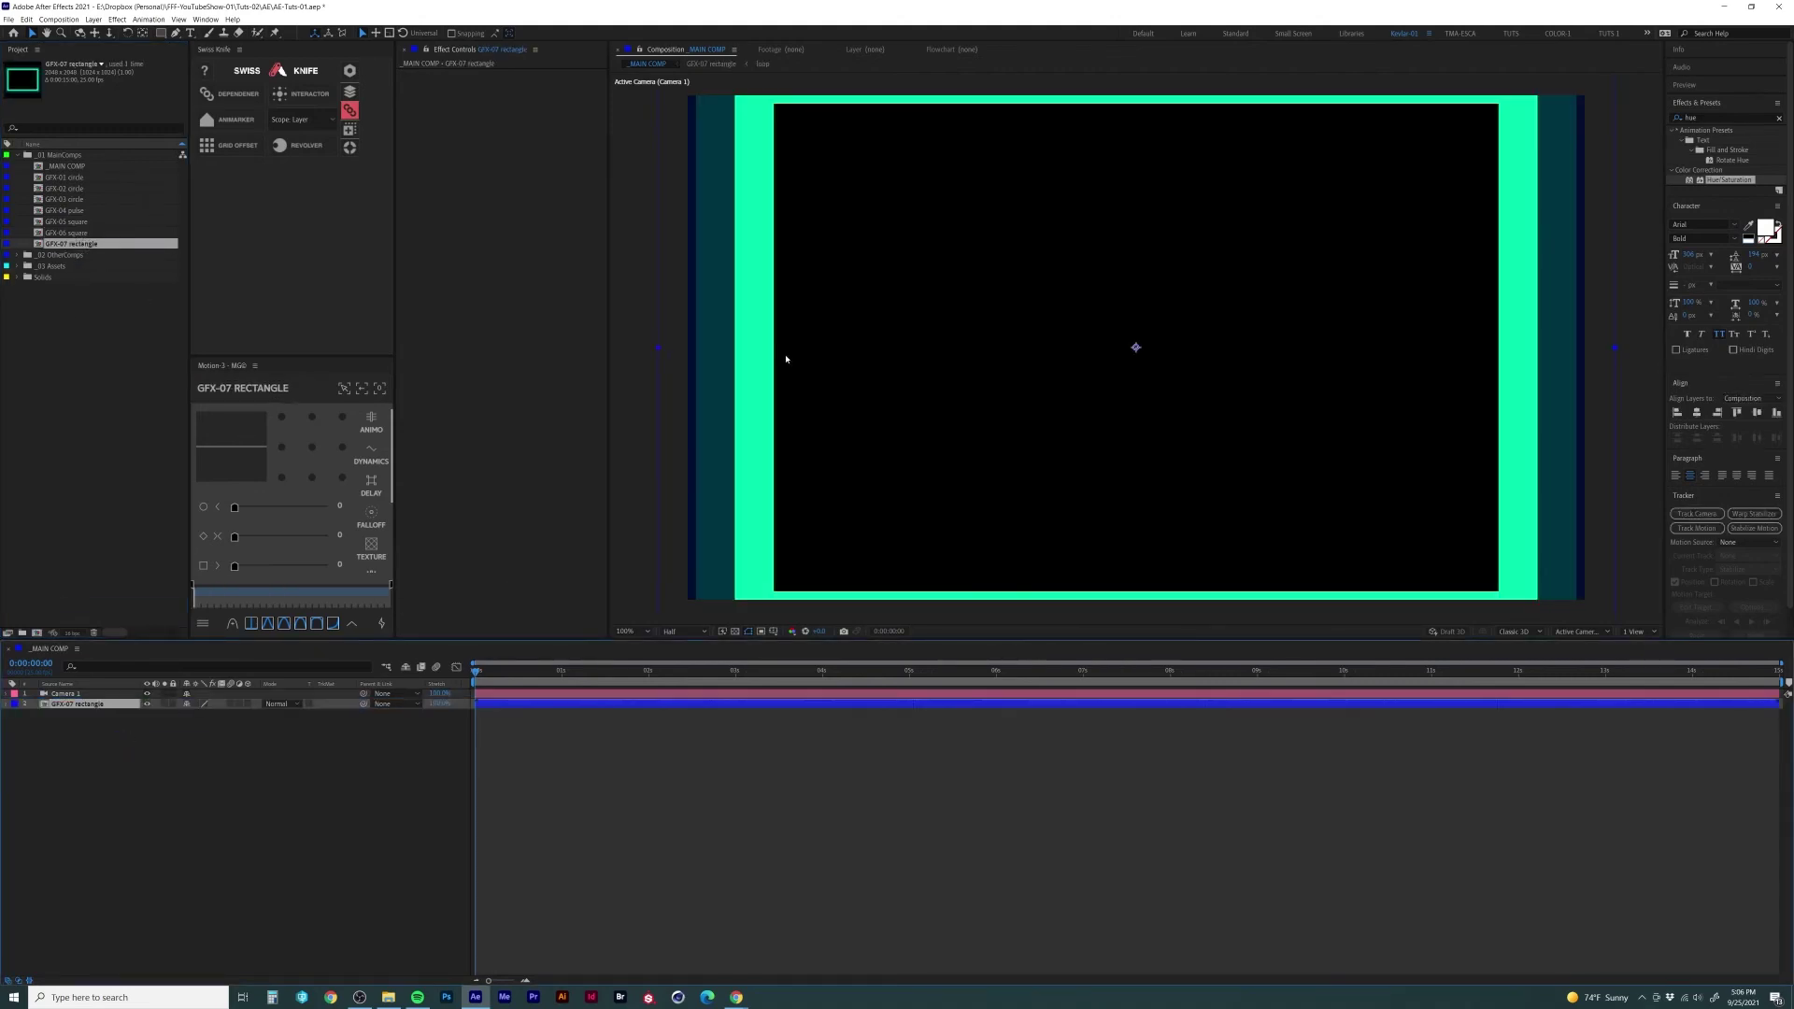
Step: Scale the GFX-07 rectangle layer down to about half the frame's width, make it 3D and show its Position
scroll(785, 359, "down", 2)
key("s")
mouse_move(254, 714)
left_mouse_down()
mouse_move(208, 715)
mouse_move(245, 713)
left_mouse_up()
key("p")
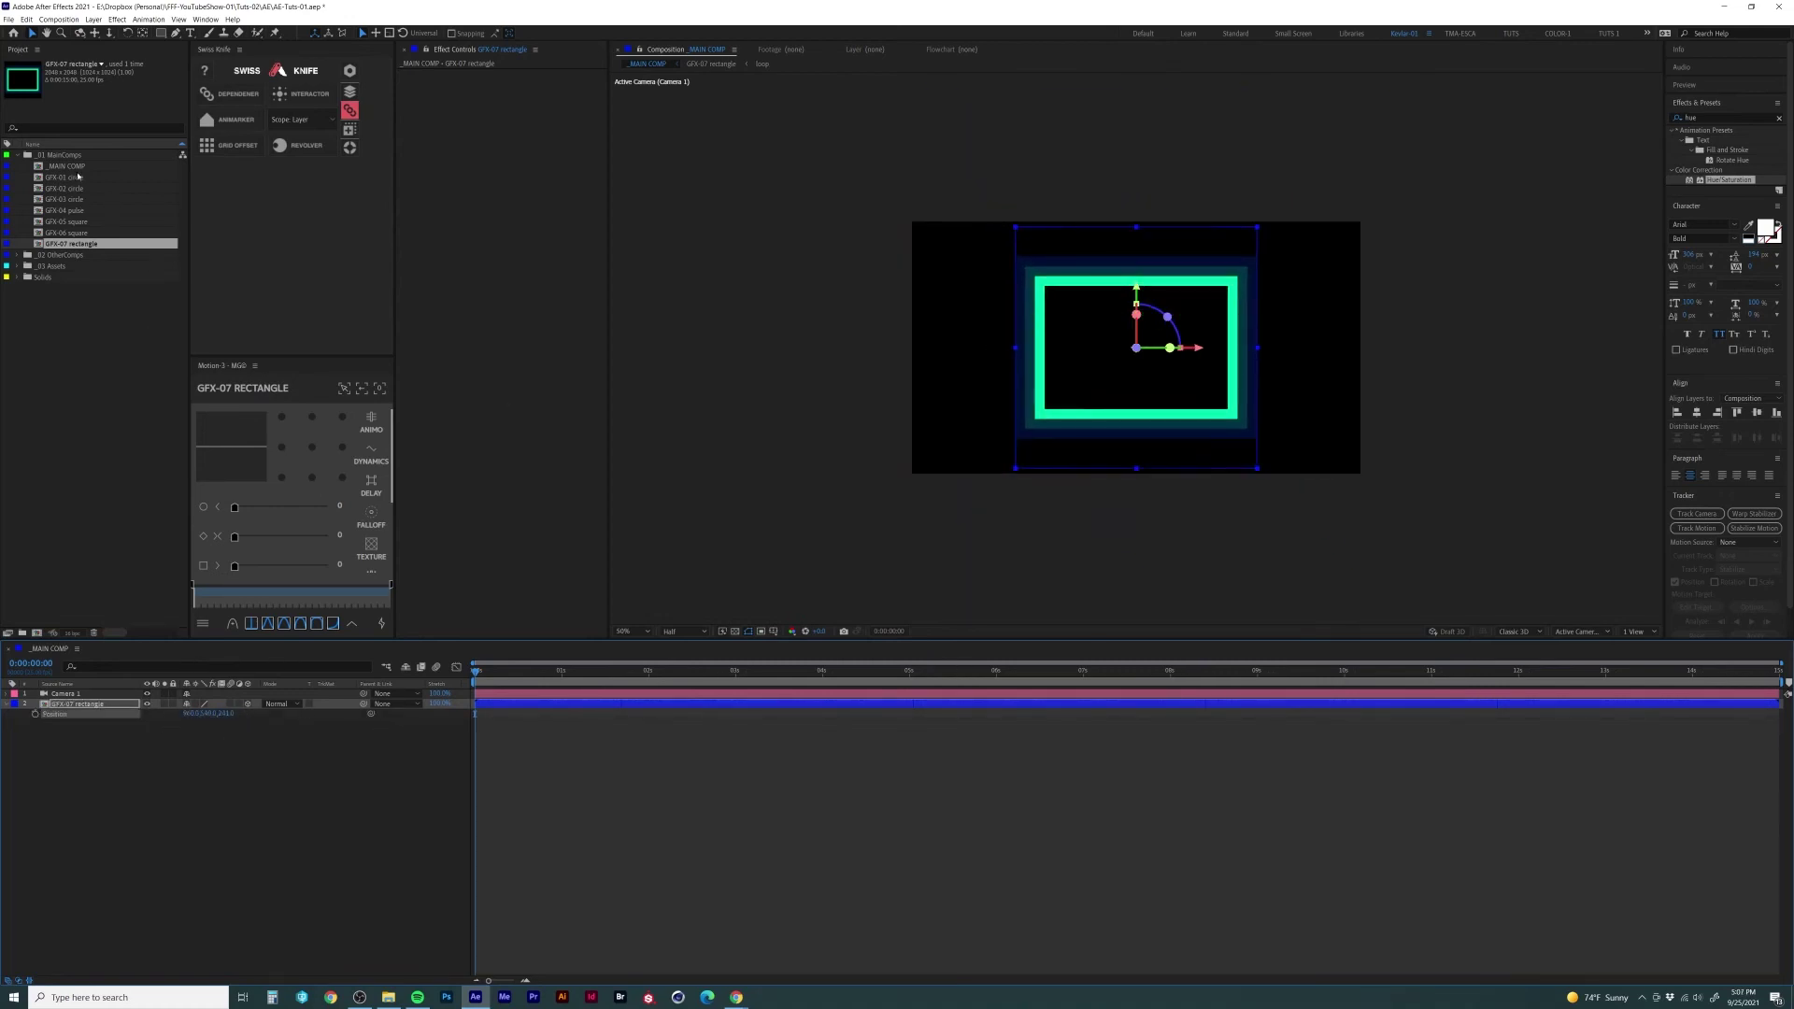
Step: Add GFX-01 circle to _MAIN COMP as a 3D layer, scale it to about 14%, and place it over the rectangle's upper-left corner
left_click(78, 175)
key("ctrl+slash")
left_click_drag(1122, 396, 1043, 292)
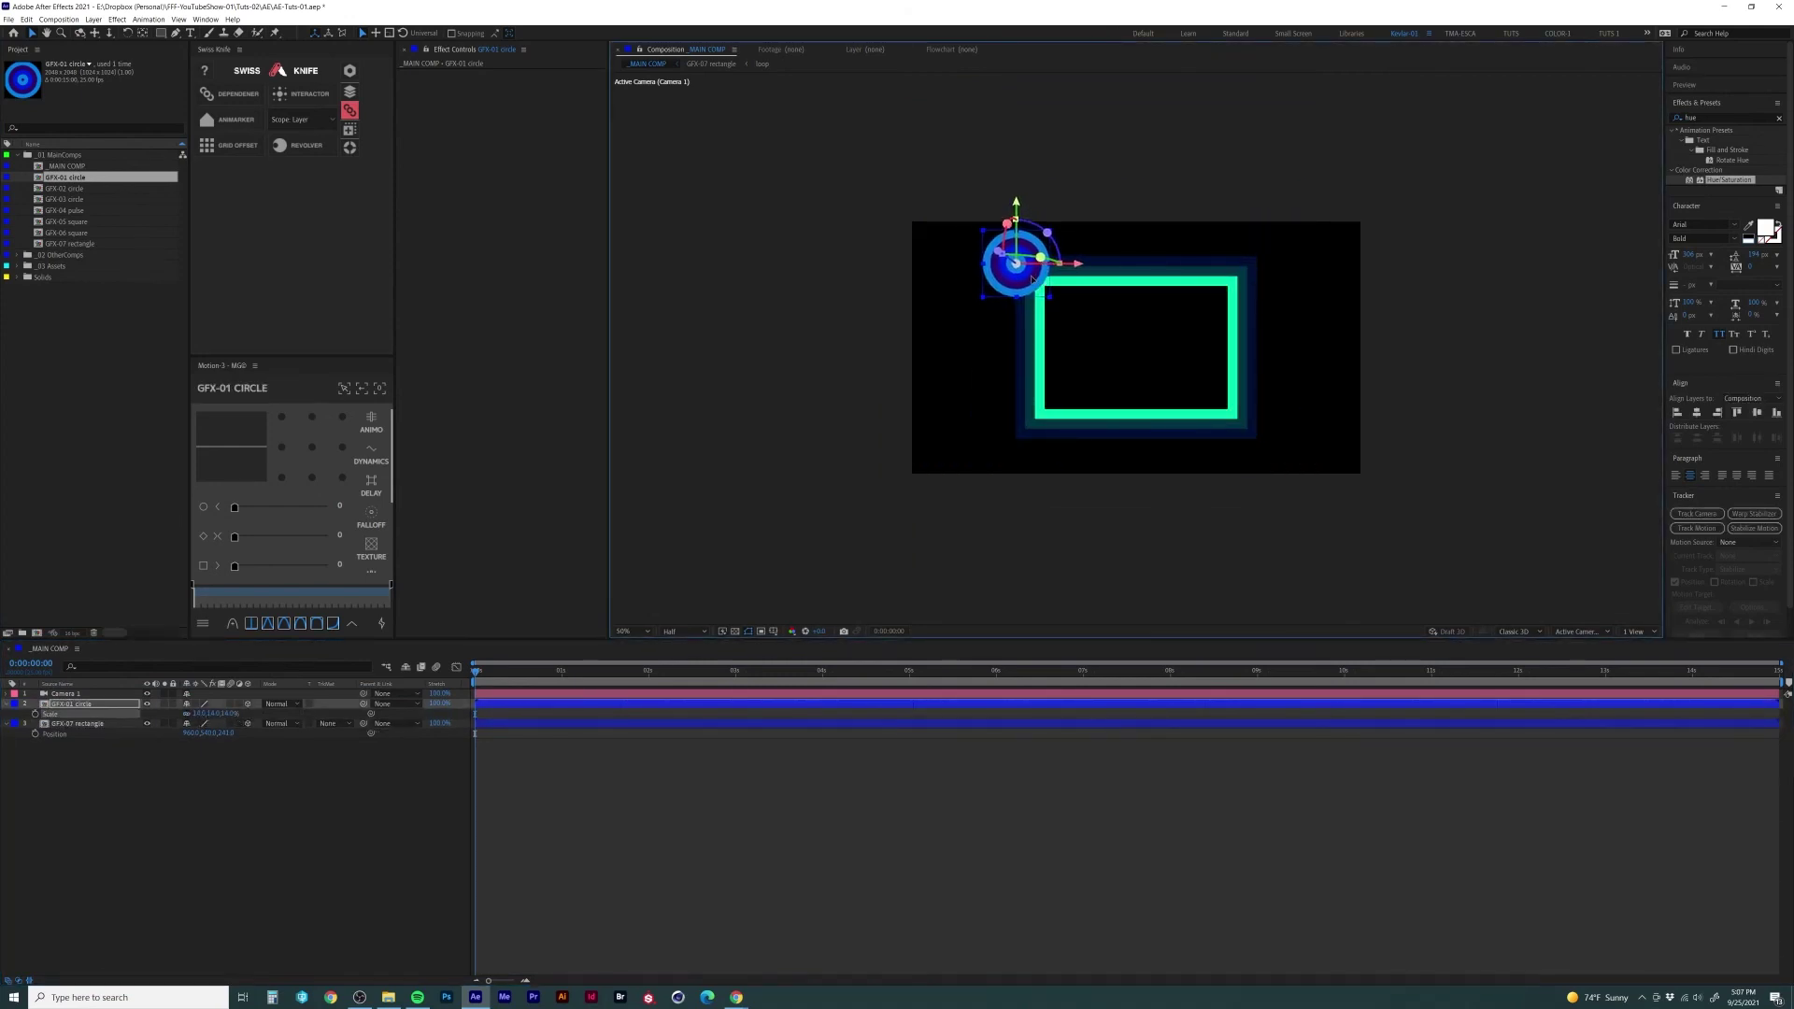
Step: Duplicate the circle onto the rectangle's upper-right corner, then duplicate both circles straight down onto the two lower corners
scroll(1031, 279, "up", 2)
key("ctrl+d")
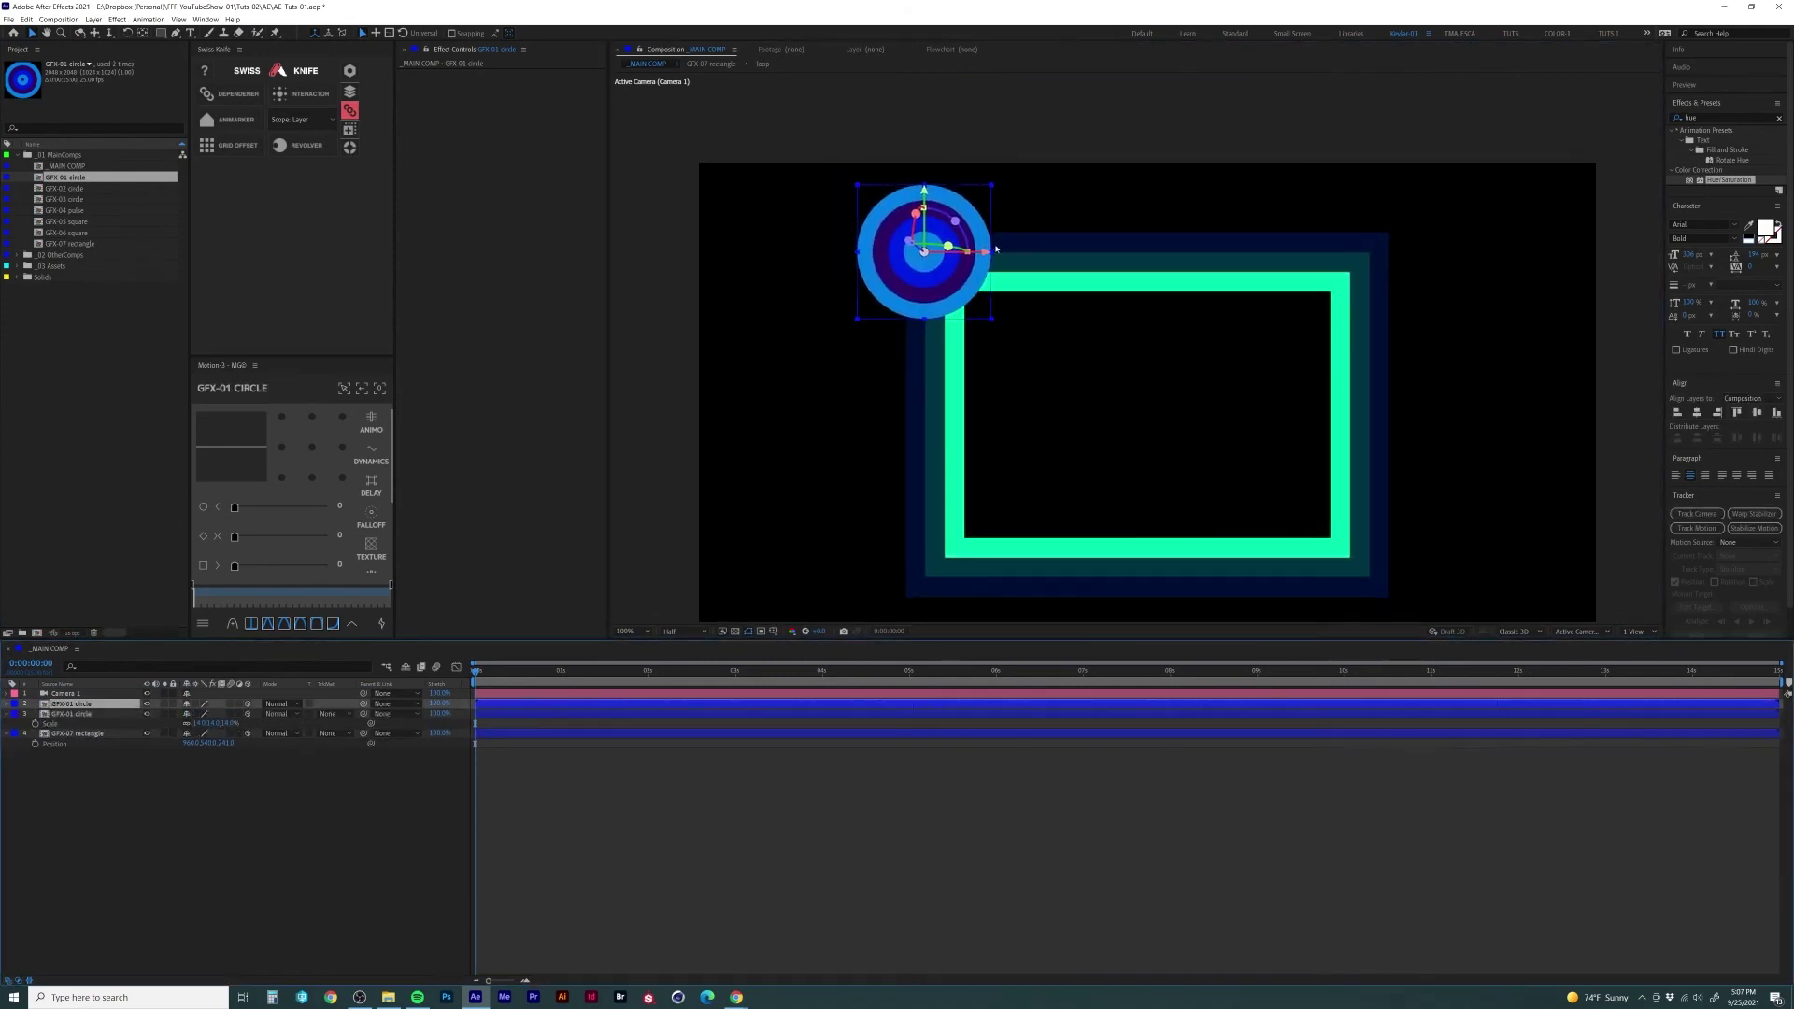
left_click_drag(951, 254, 1395, 261)
left_click(933, 213, "shift")
key("ctrl+d")
left_click_drag(928, 204, 930, 509)
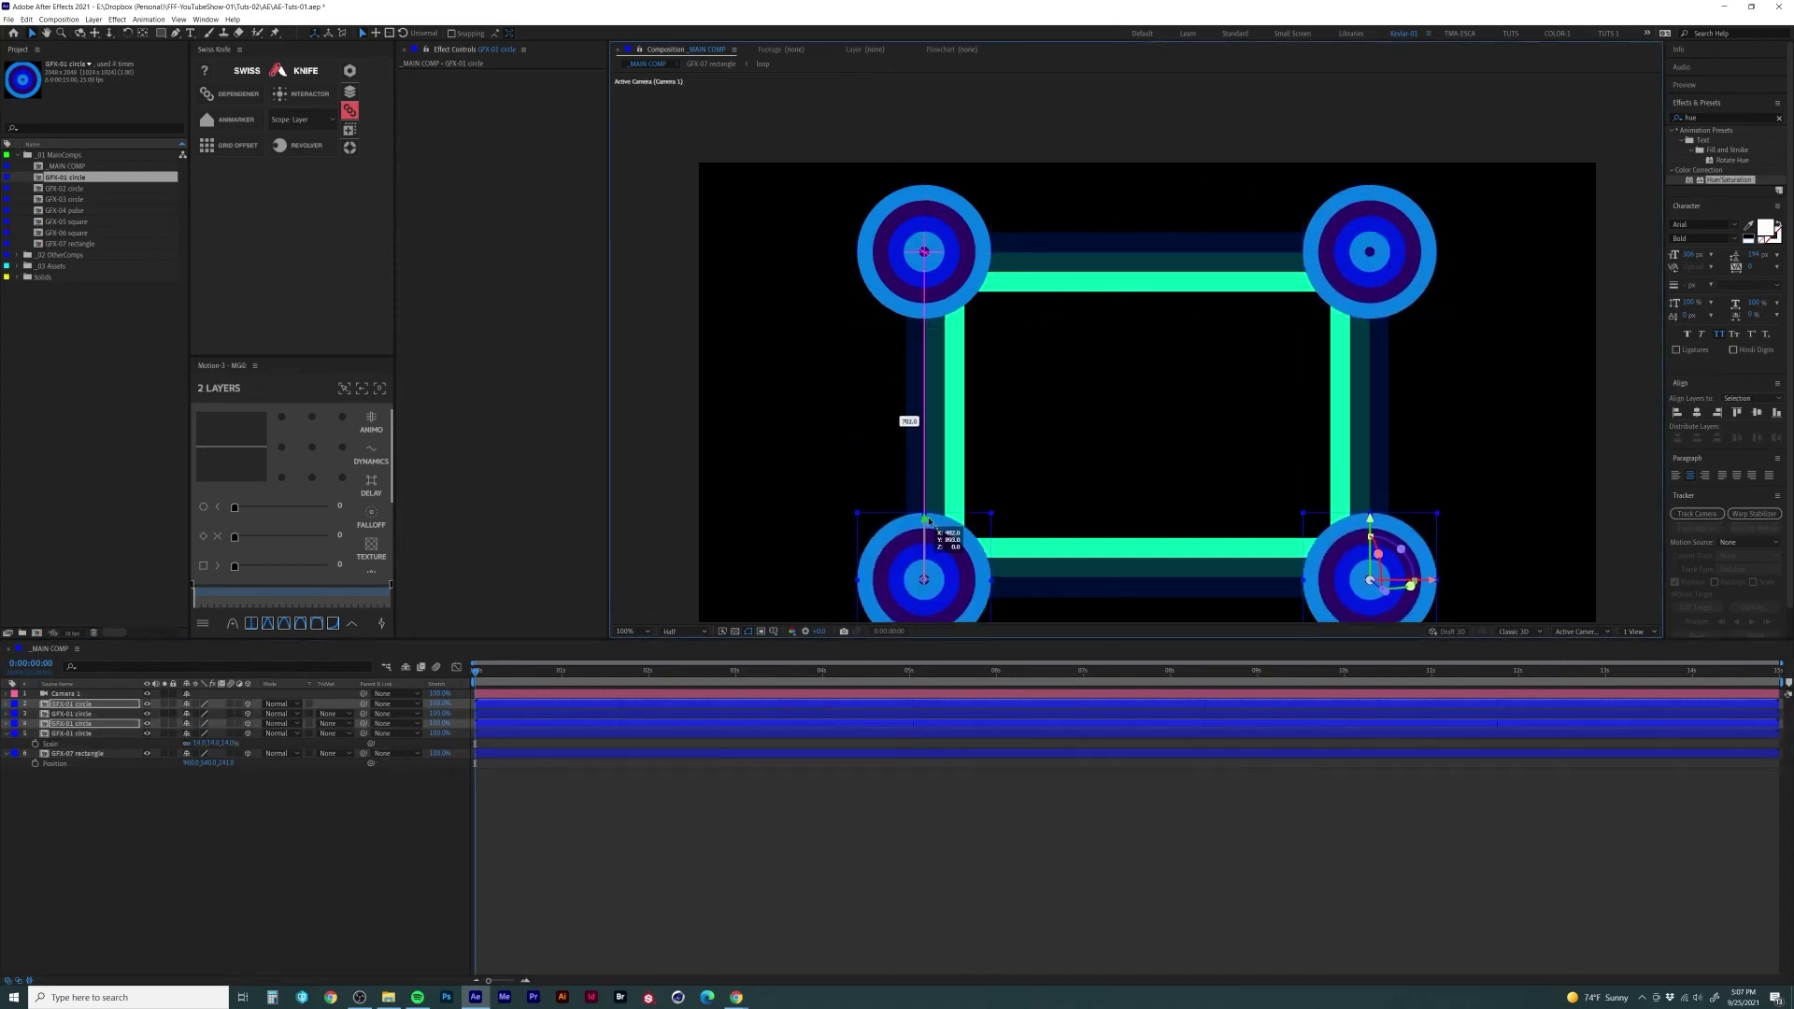
Step: Push all four GFX-01 circle layers slightly farther from the camera by adjusting their Z position
left_click(93, 733)
left_click(269, 708, "shift")
key("p")
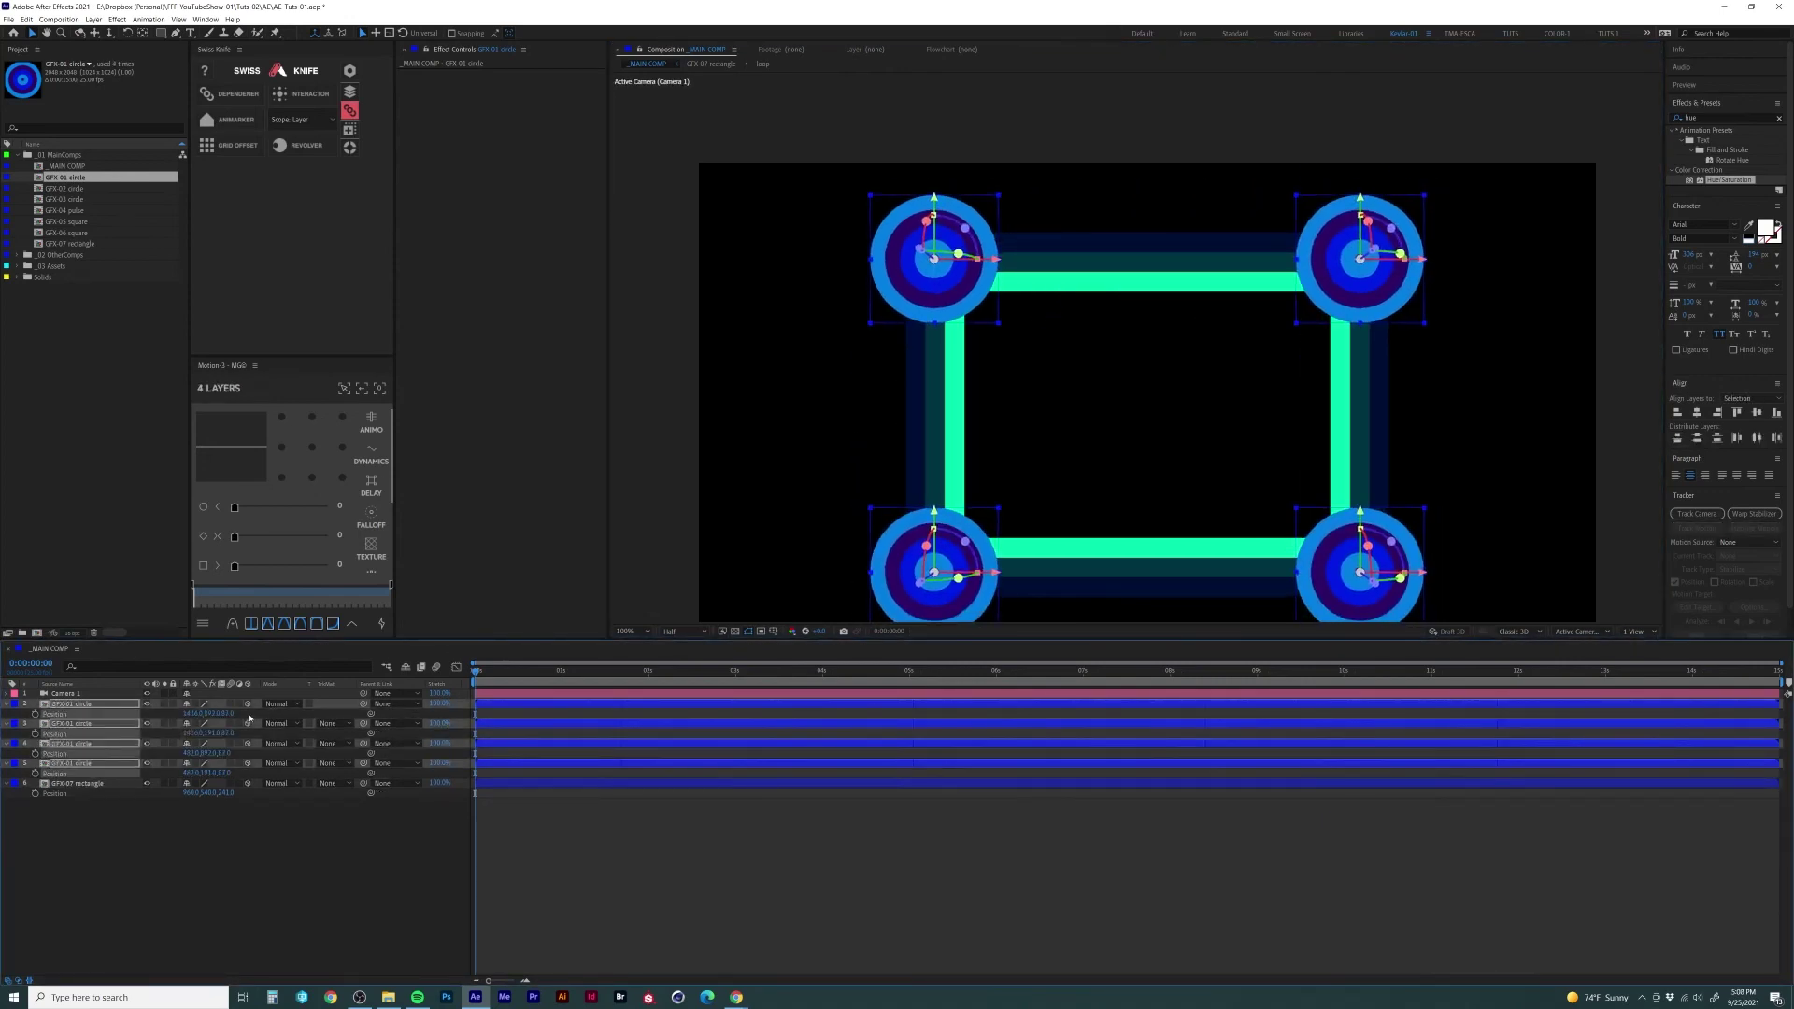
Step: Keyframe Camera 1's Position at the first frame and at 0:00:14:24, moving it forward along Z, and preview the push-in
left_click(63, 694)
key("p")
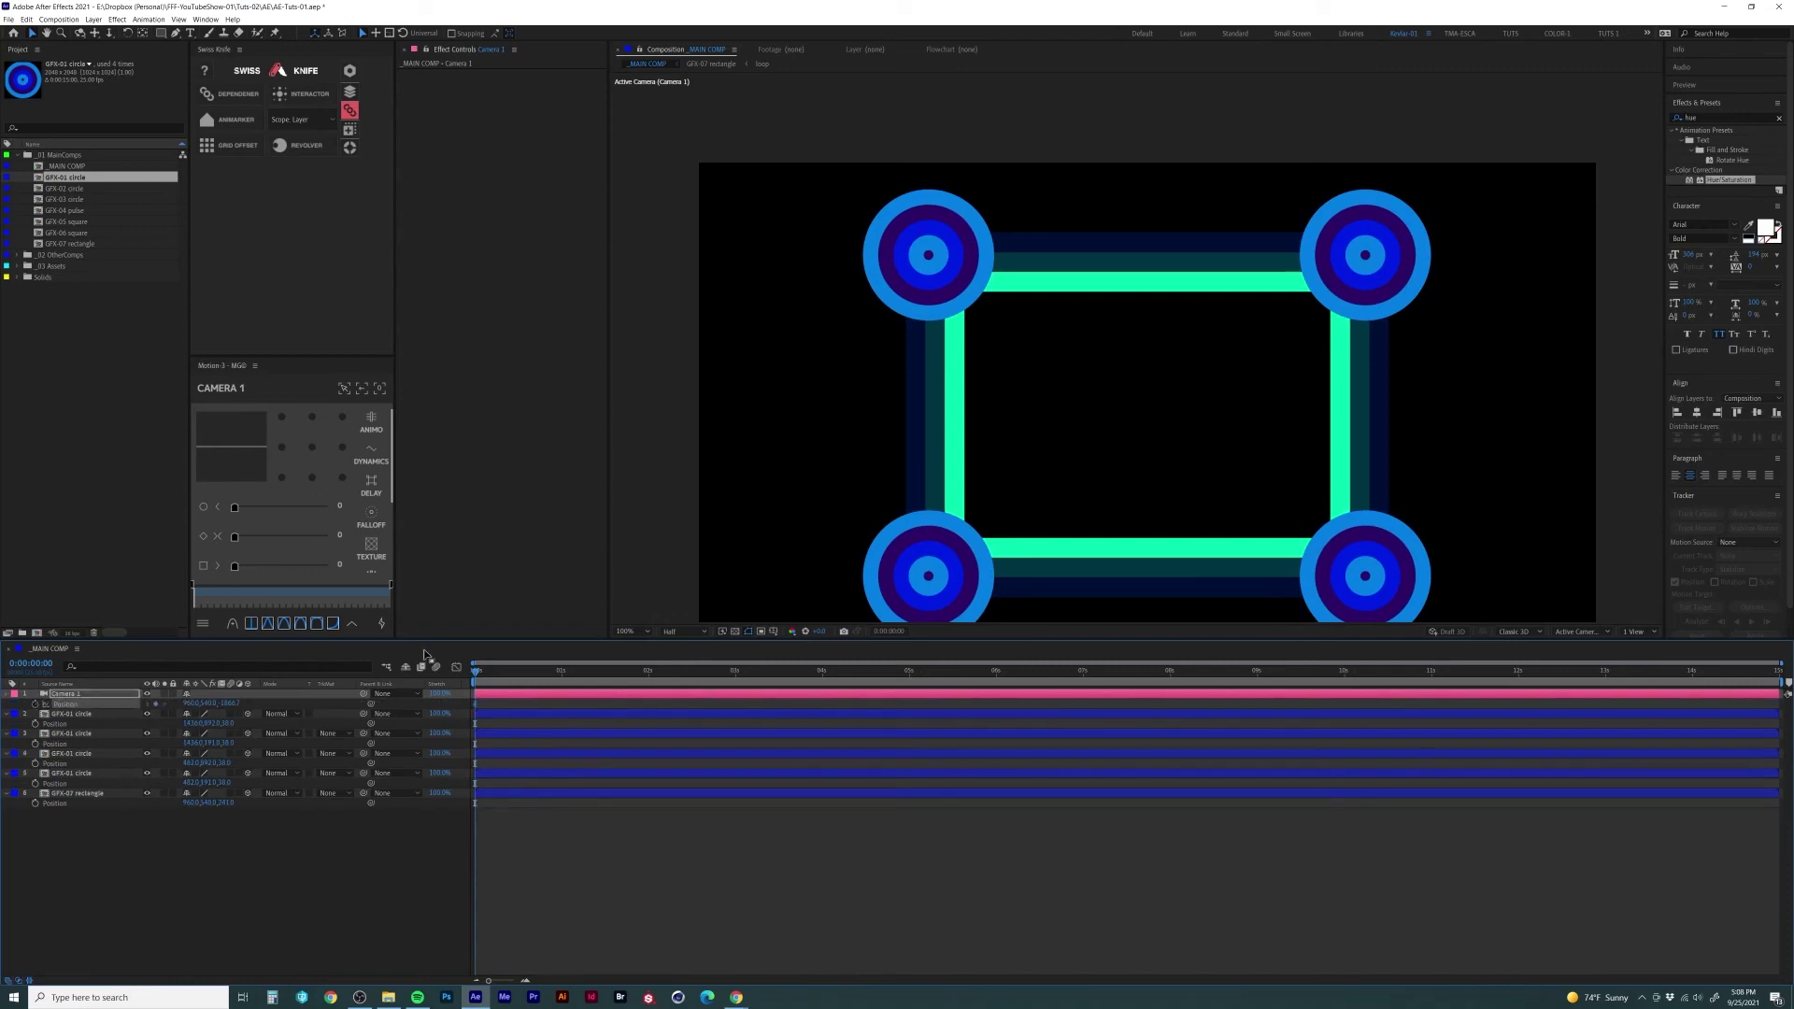
left_click_drag(476, 670, 1778, 701)
left_click_drag(227, 703, 1174, 733)
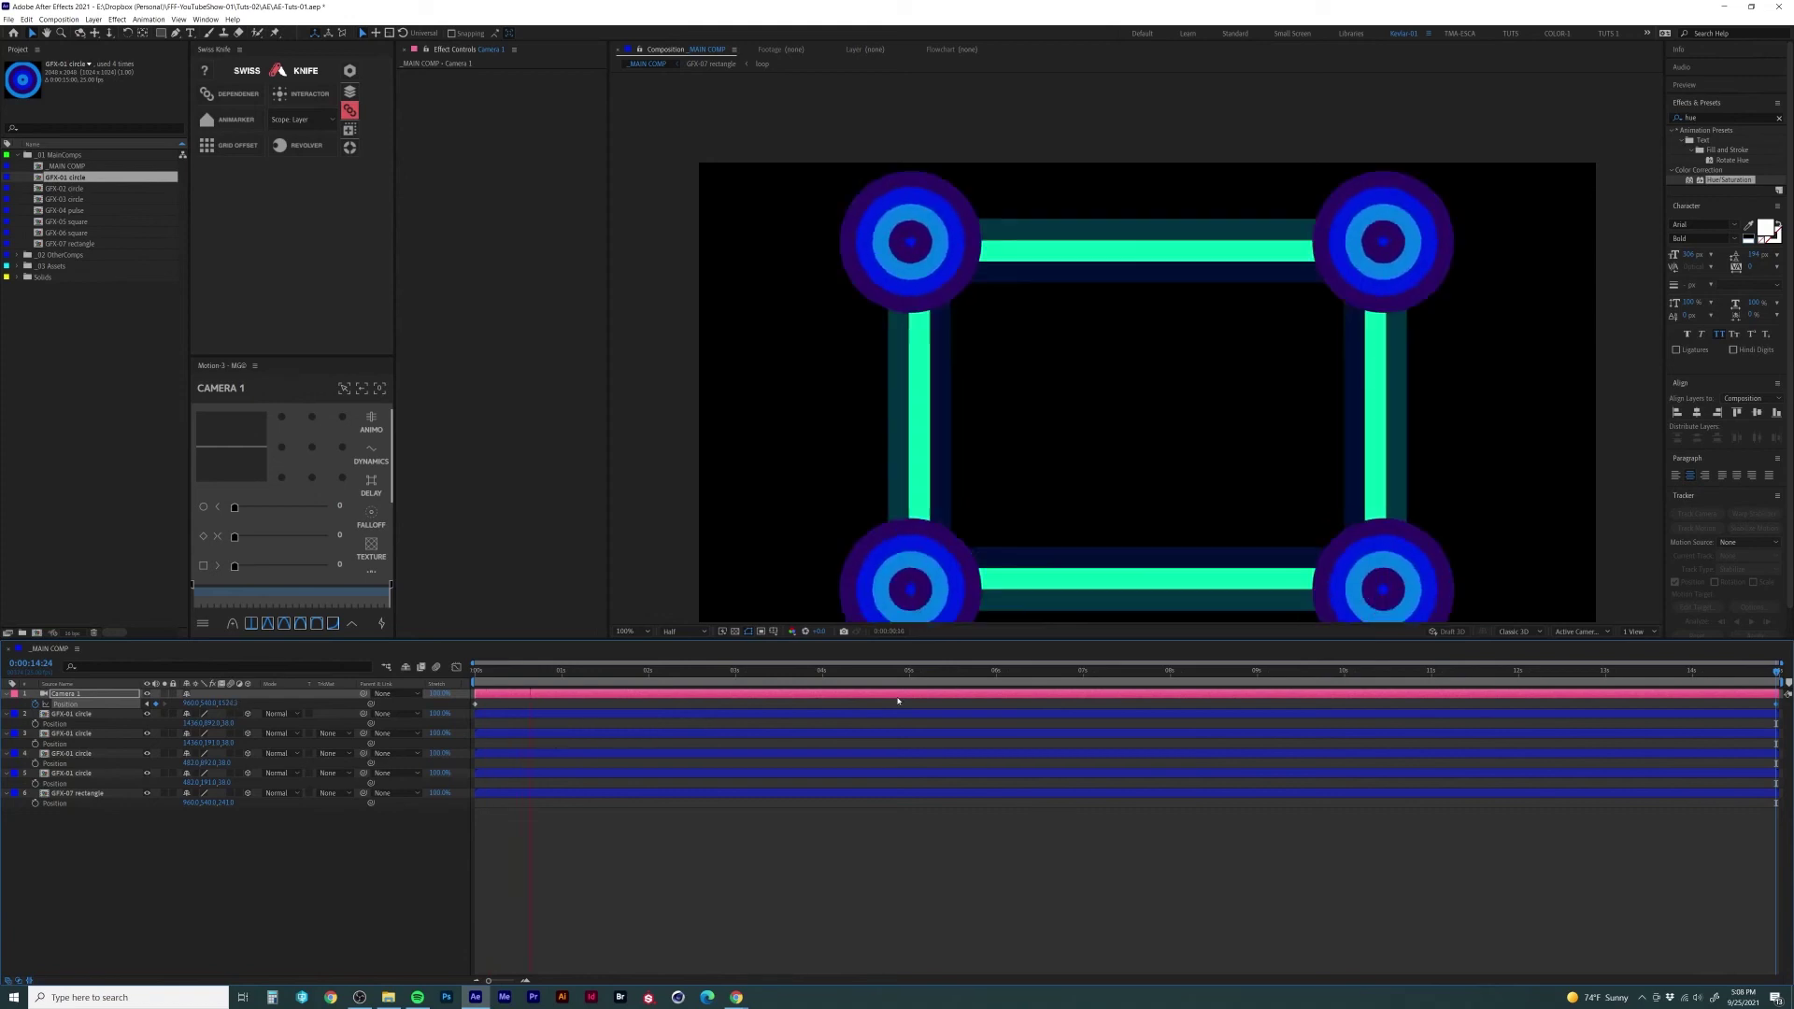
key("space")
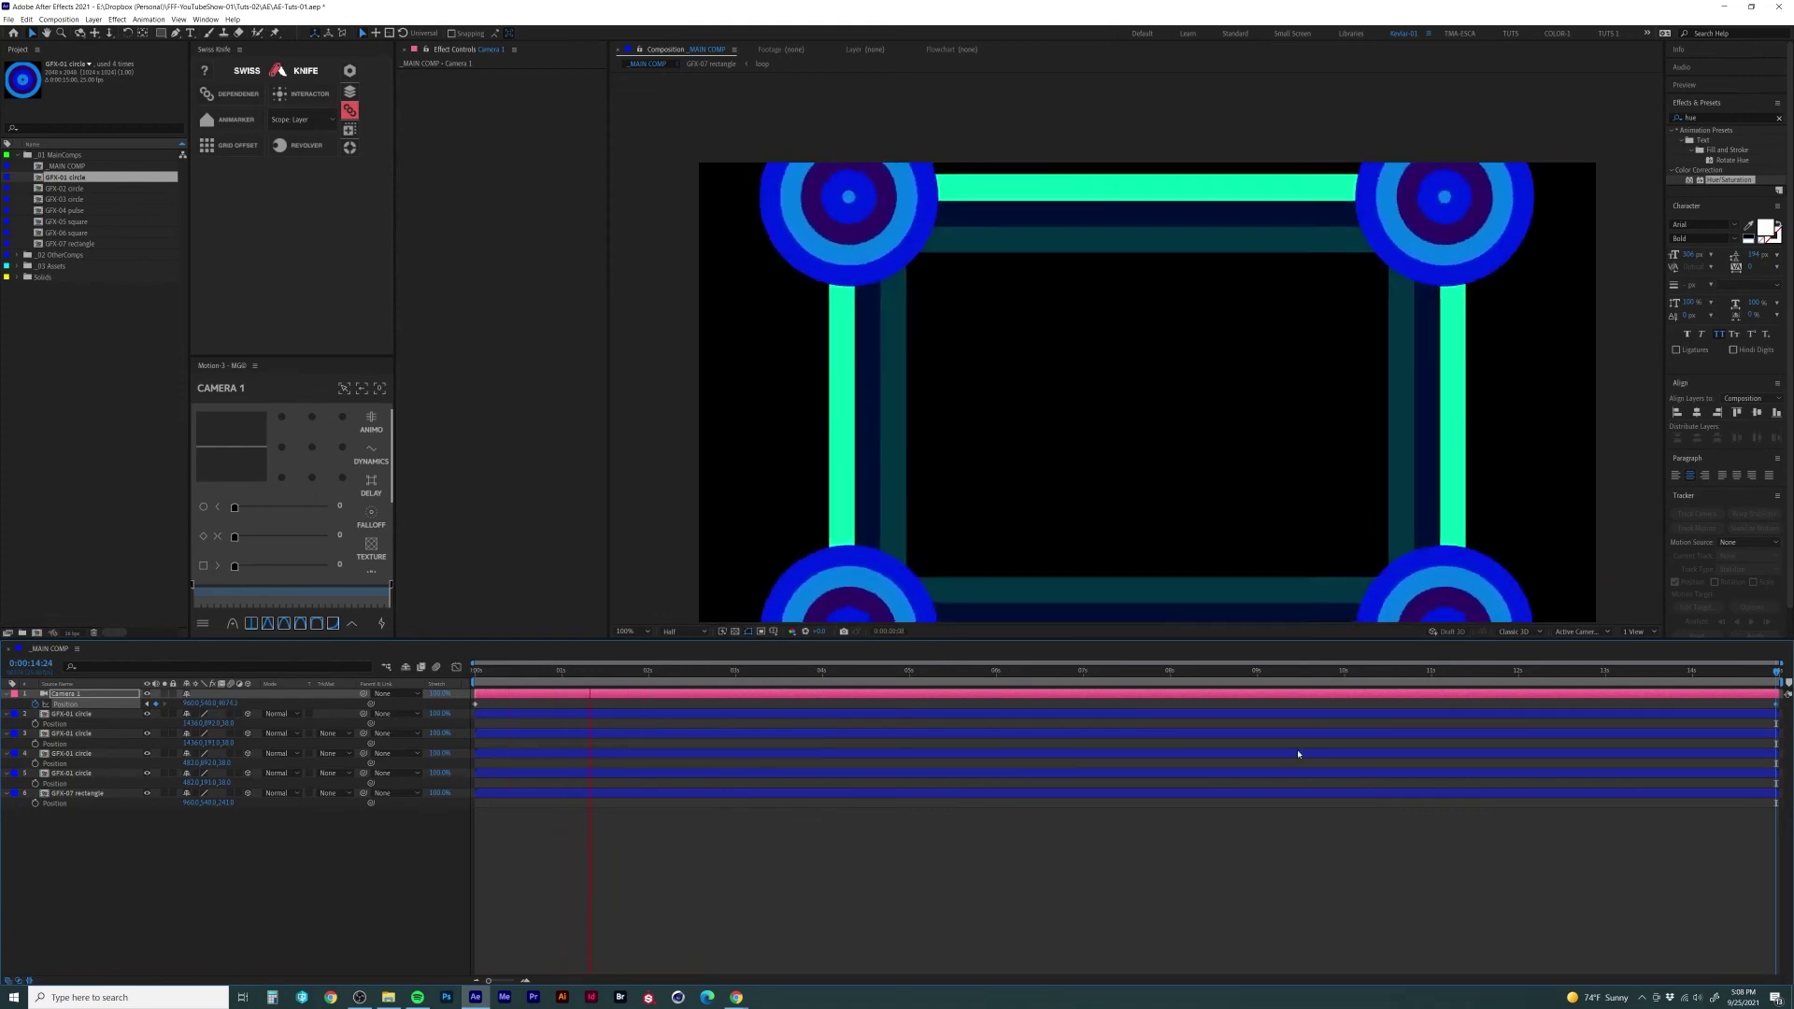
key("space")
key("space")
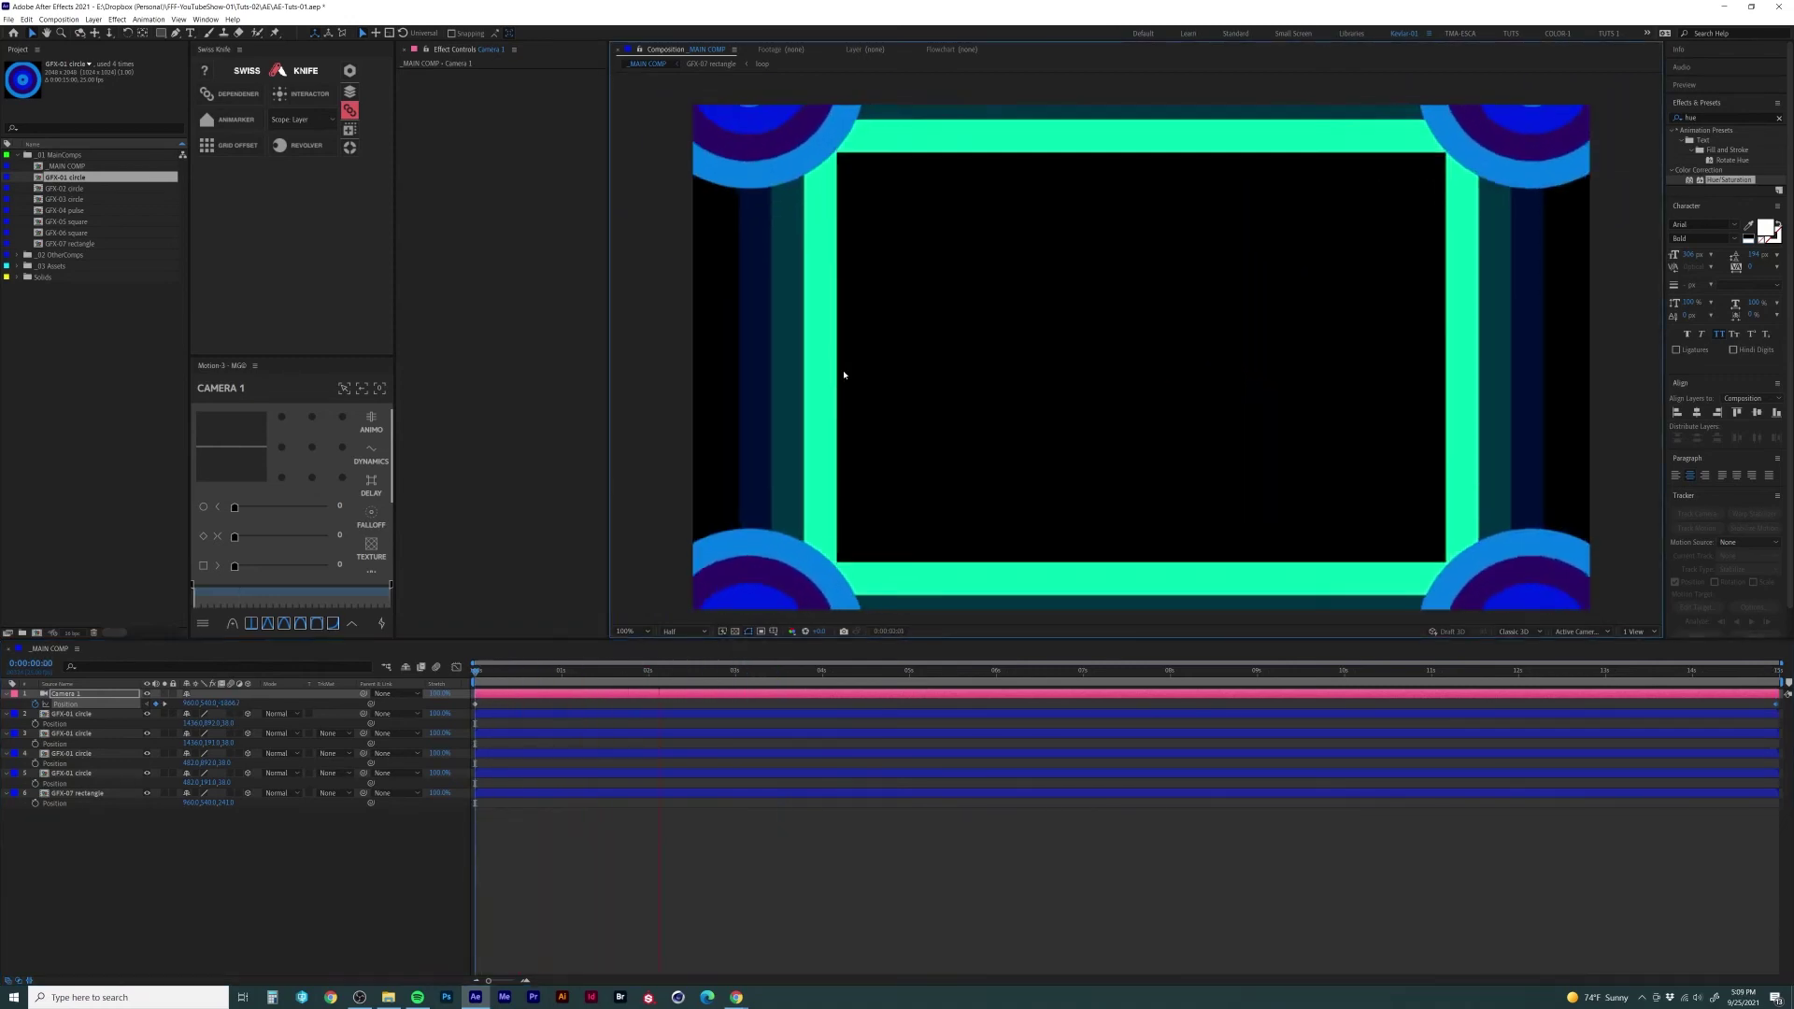
Step: Bring the four circle layers closer to the camera in Z for more depth against the rectangle, previewing the move between adjustments
key("space")
left_click_drag(214, 706, 223, 789)
key("space")
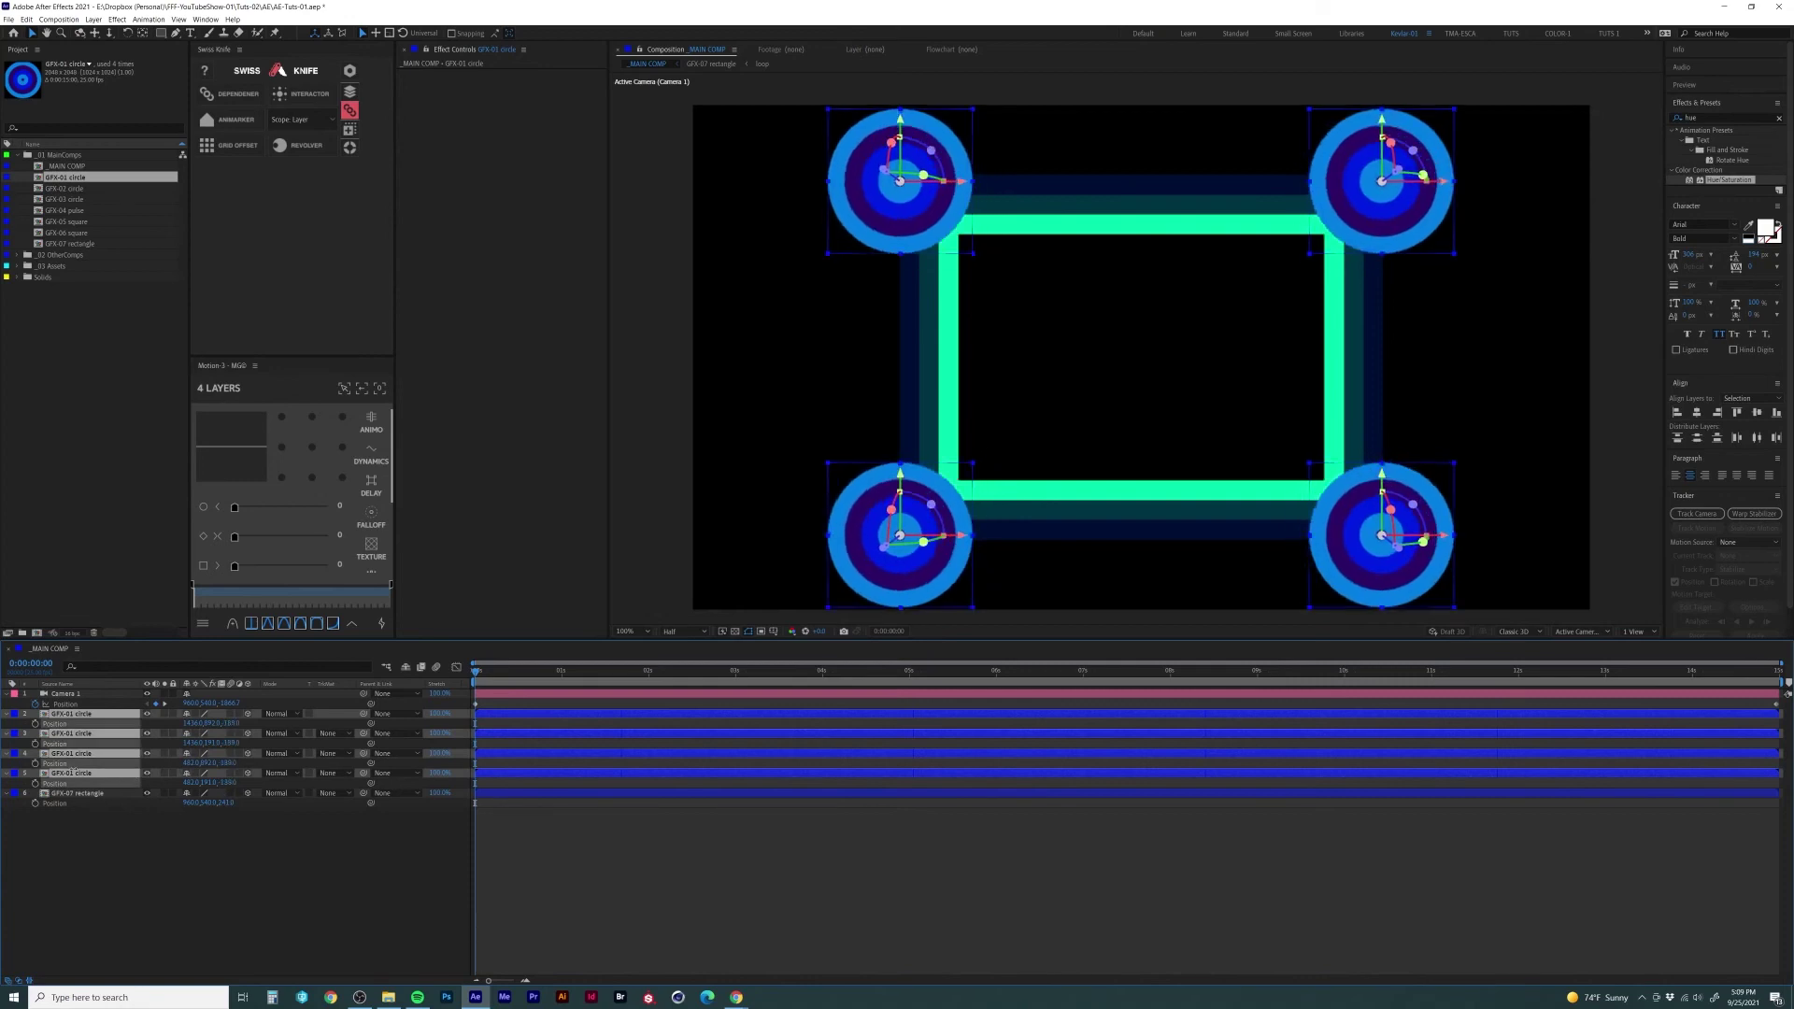
left_click(320, 845)
key("space")
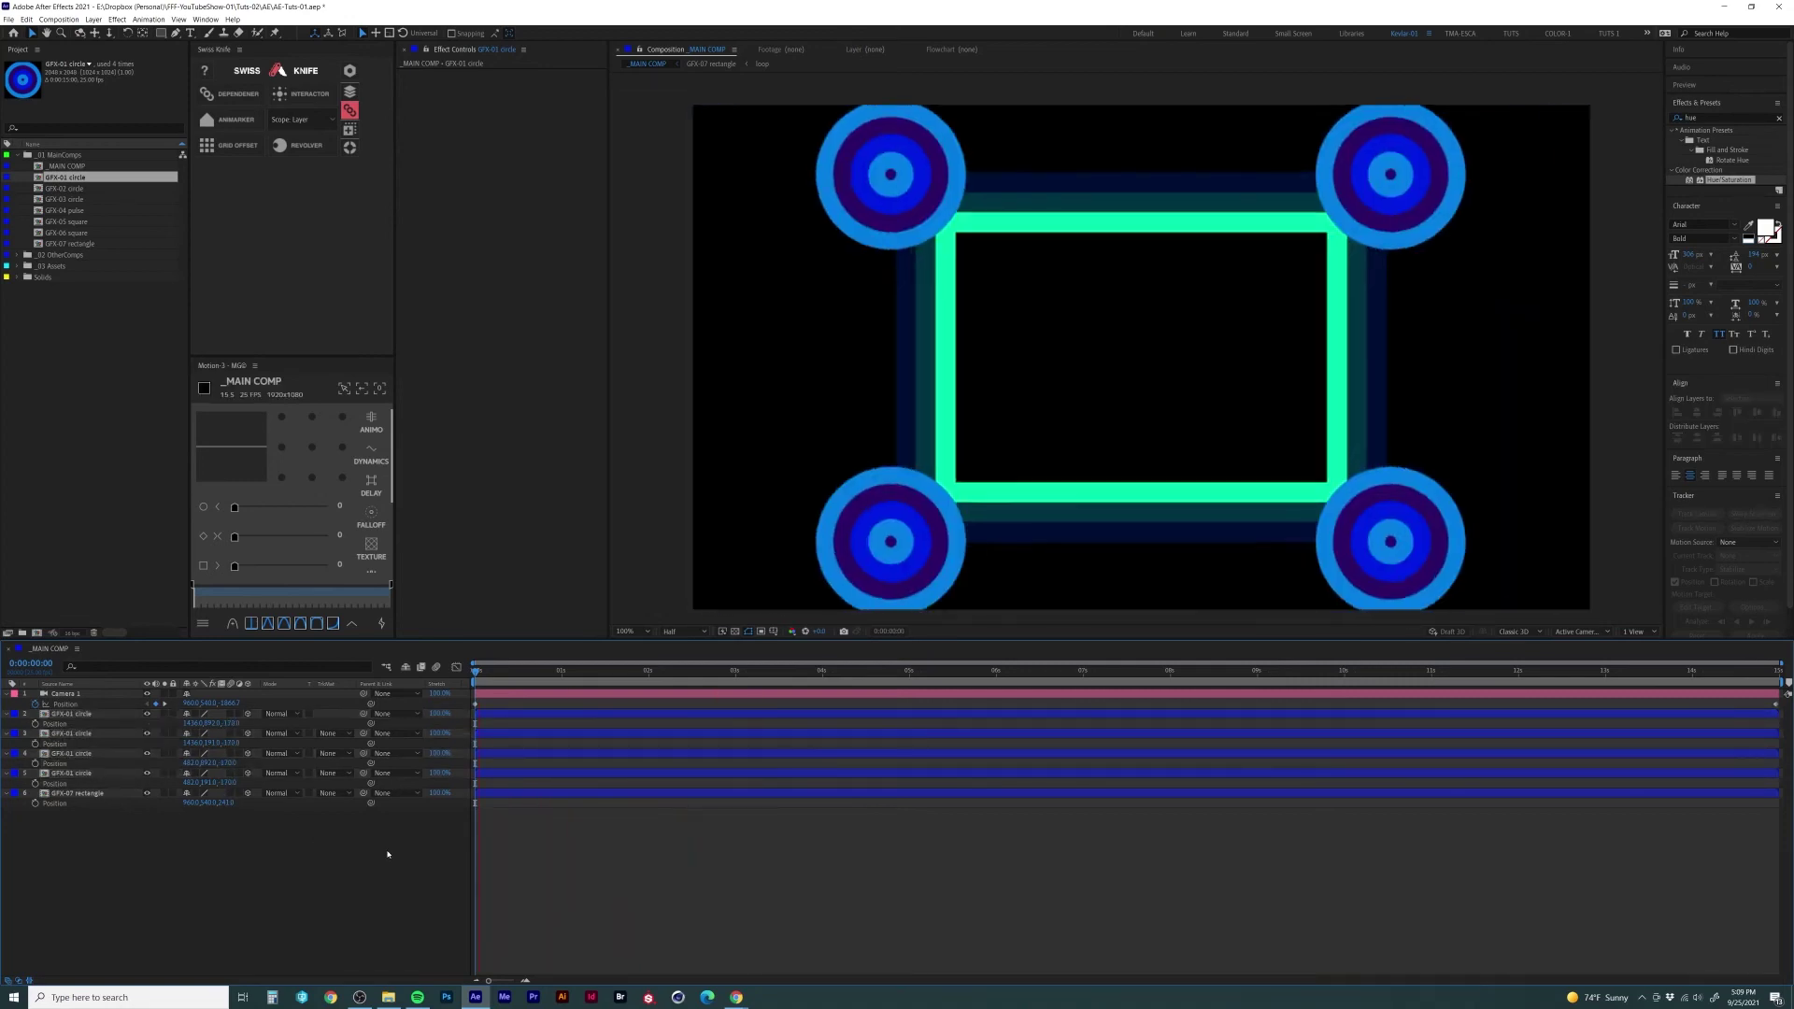
left_click(113, 716, "shift")
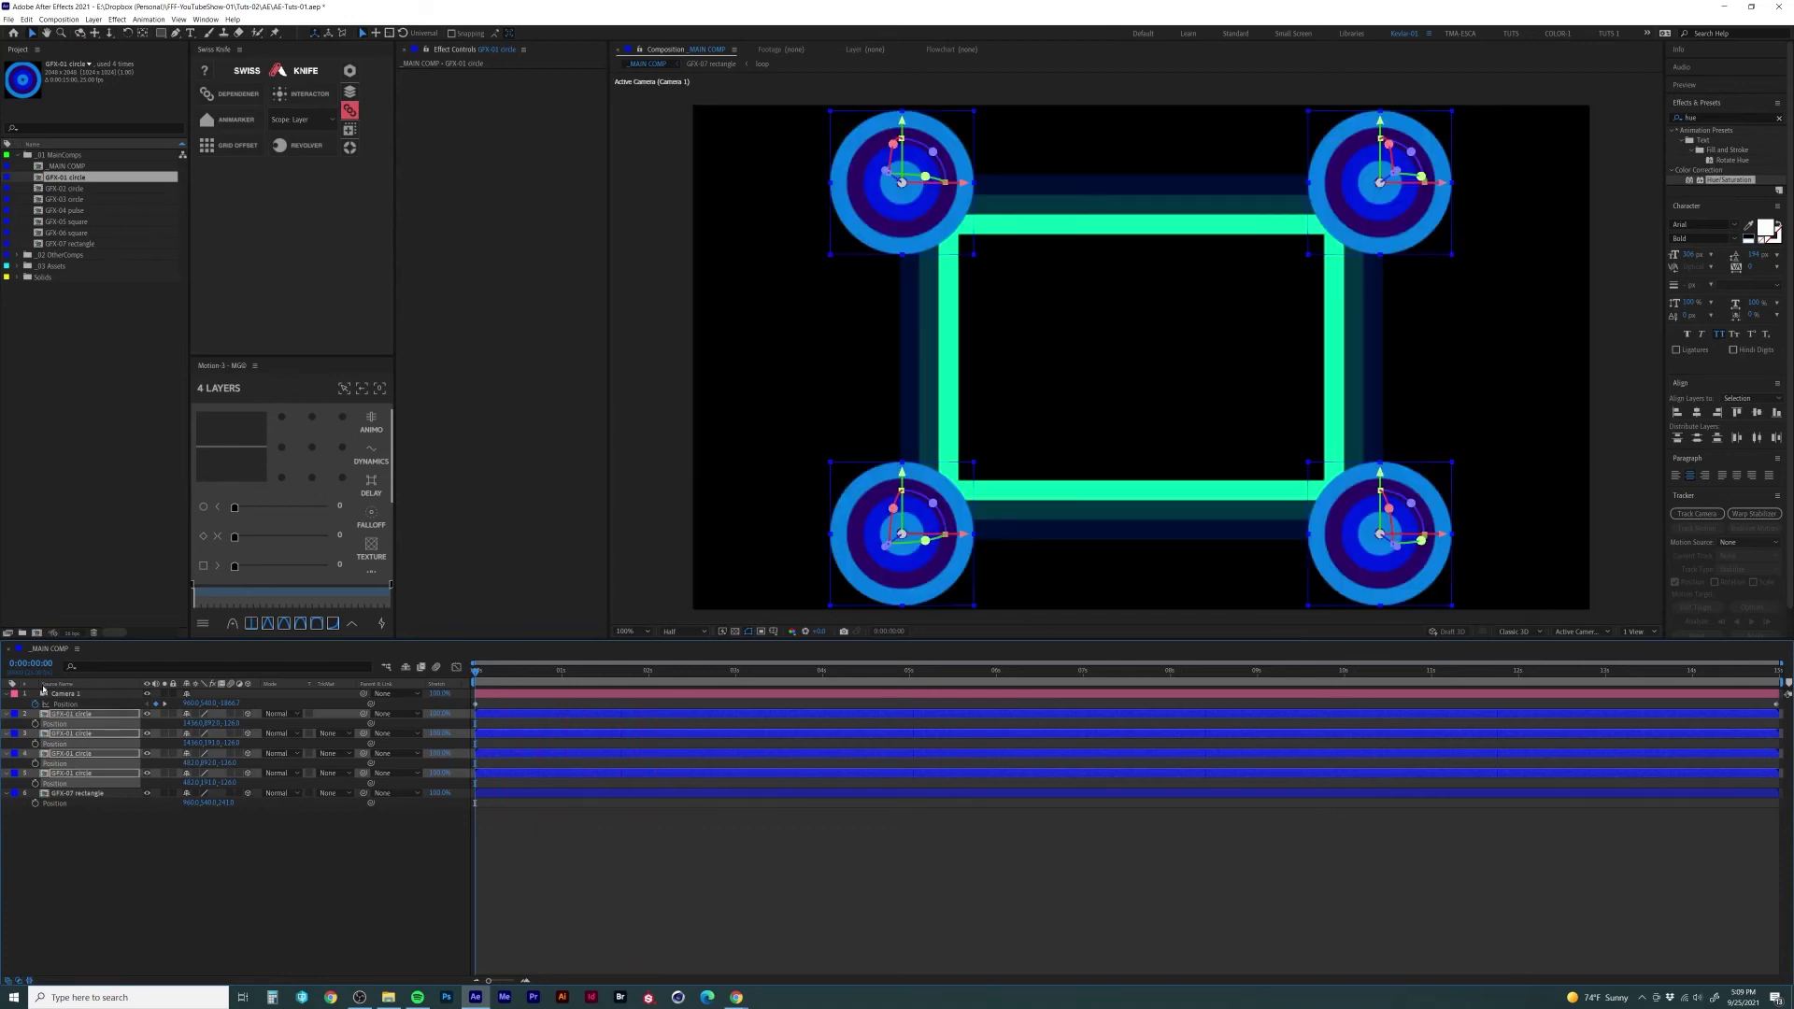
Step: Collapse the layer properties, add GFX-05 square beneath the GFX-07 rectangle, and insert a null layer as a divider between them
key("ctrl+a")
key("p")
left_click(86, 190)
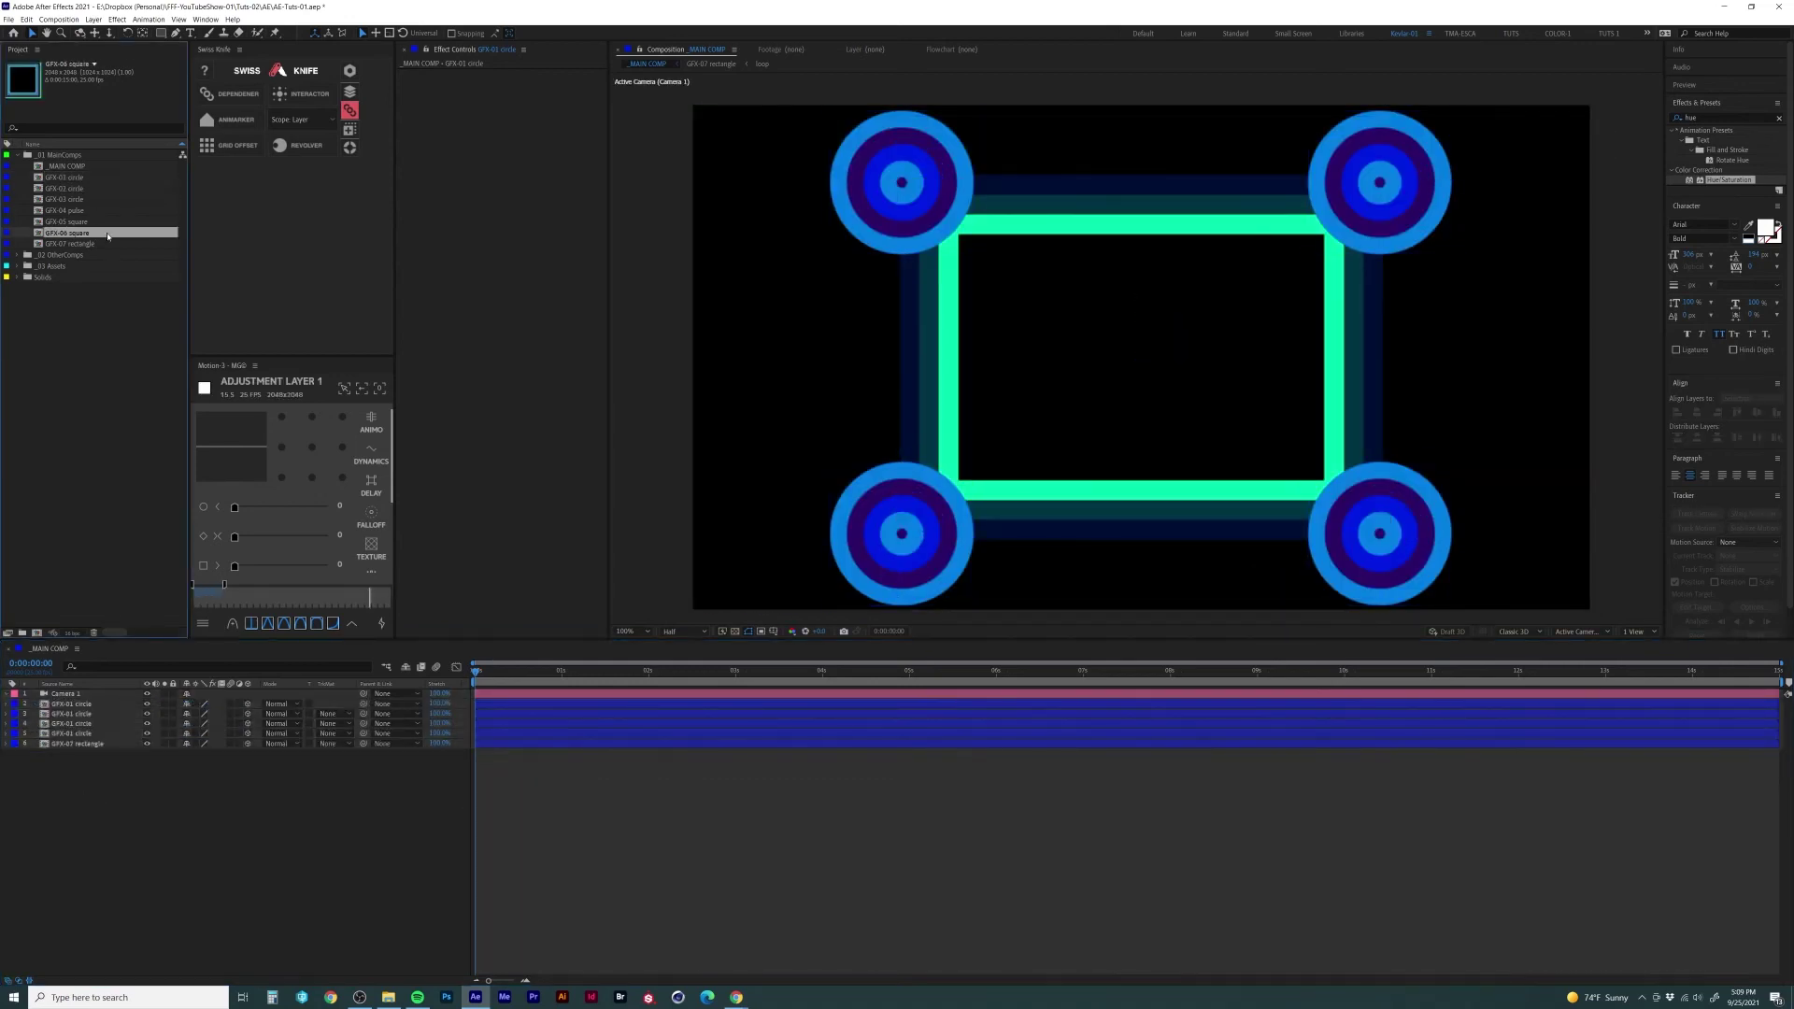
left_click_drag(110, 807, 110, 806)
right_click(88, 777)
left_click(271, 843)
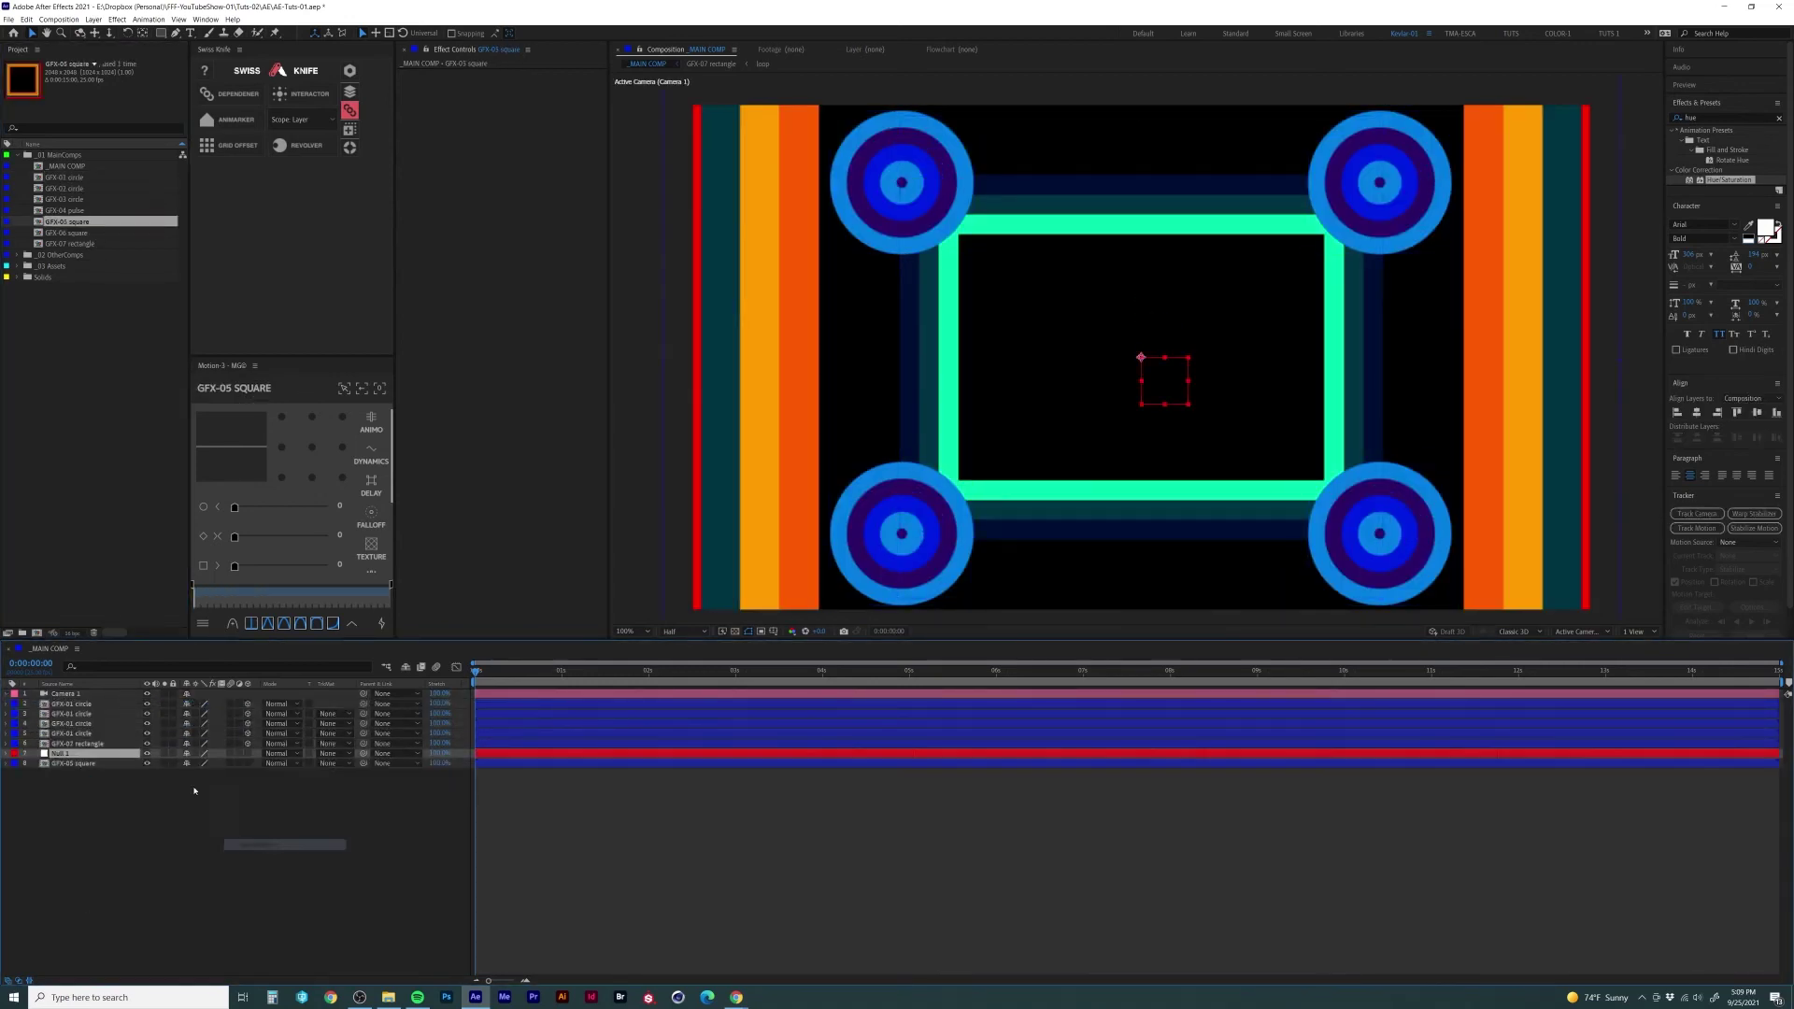
Step: Make GFX-05 square a 3D layer and push it back in Z behind the rectangle, checking its depth around 0:00:03:02
left_click(87, 685)
left_click(126, 764)
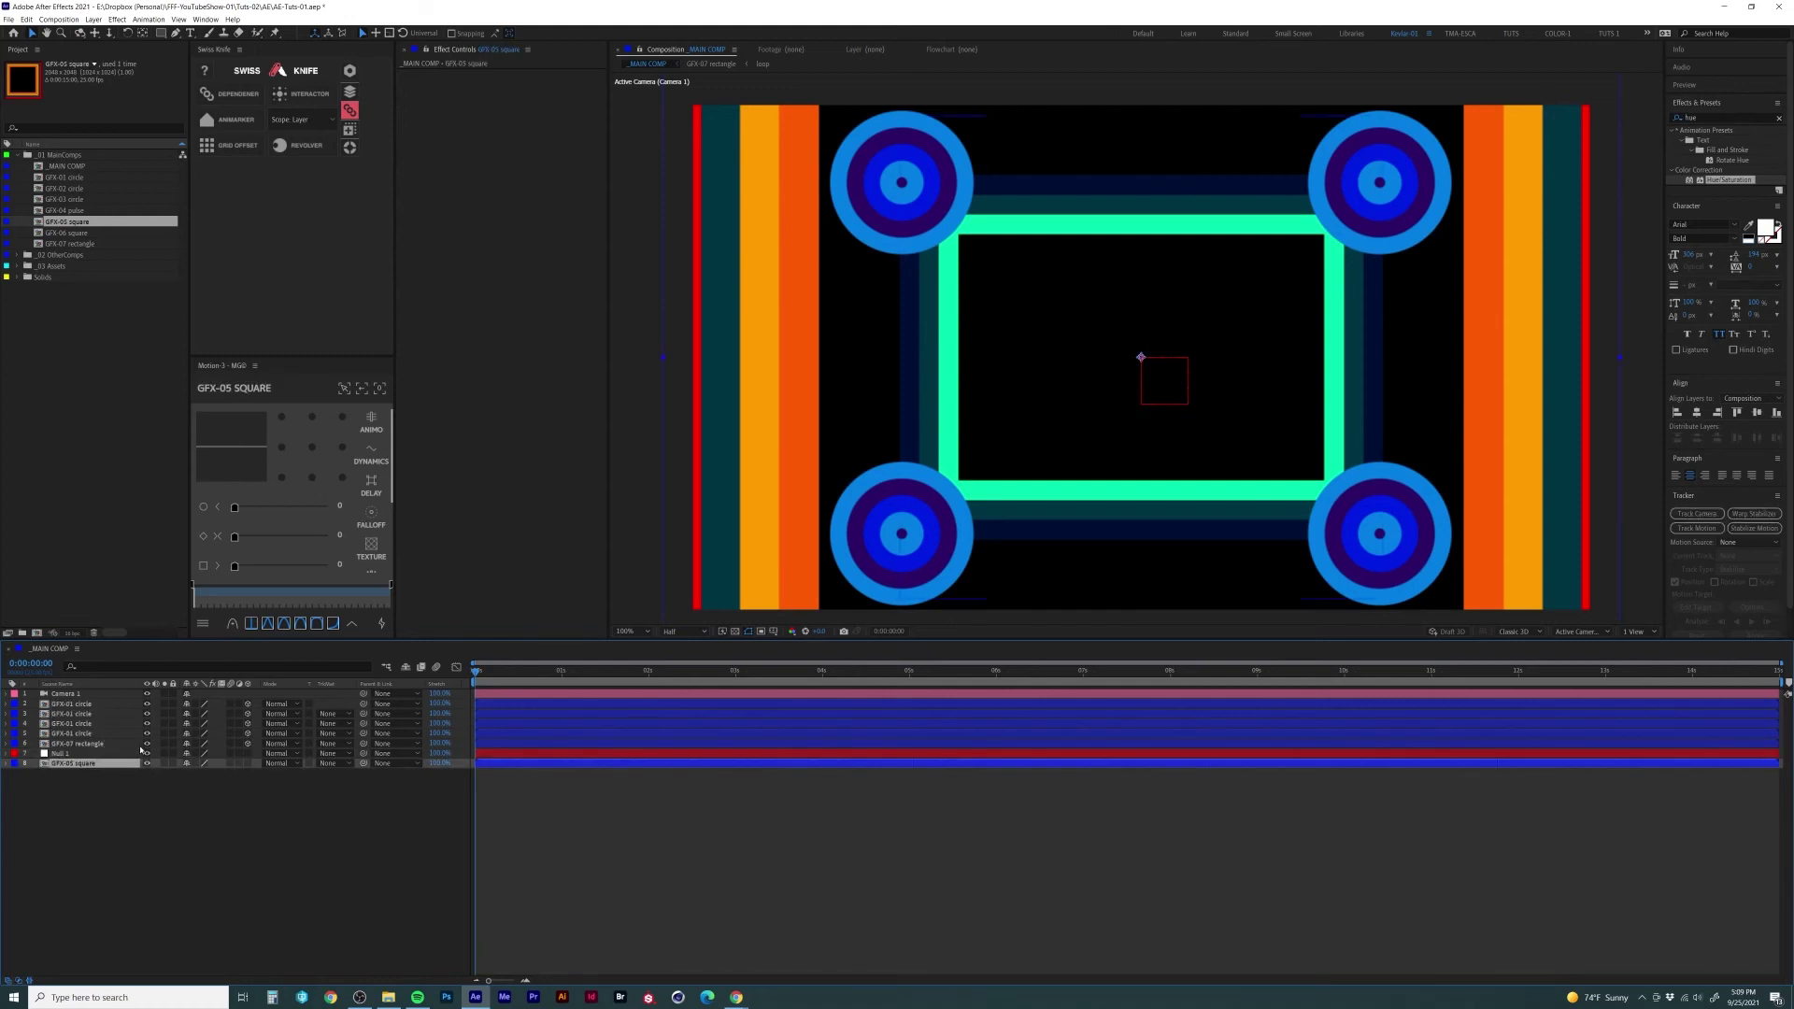
left_click(135, 743)
key("s")
key("s")
left_click(131, 763)
key("s")
left_click_drag(198, 773, 1116, 836)
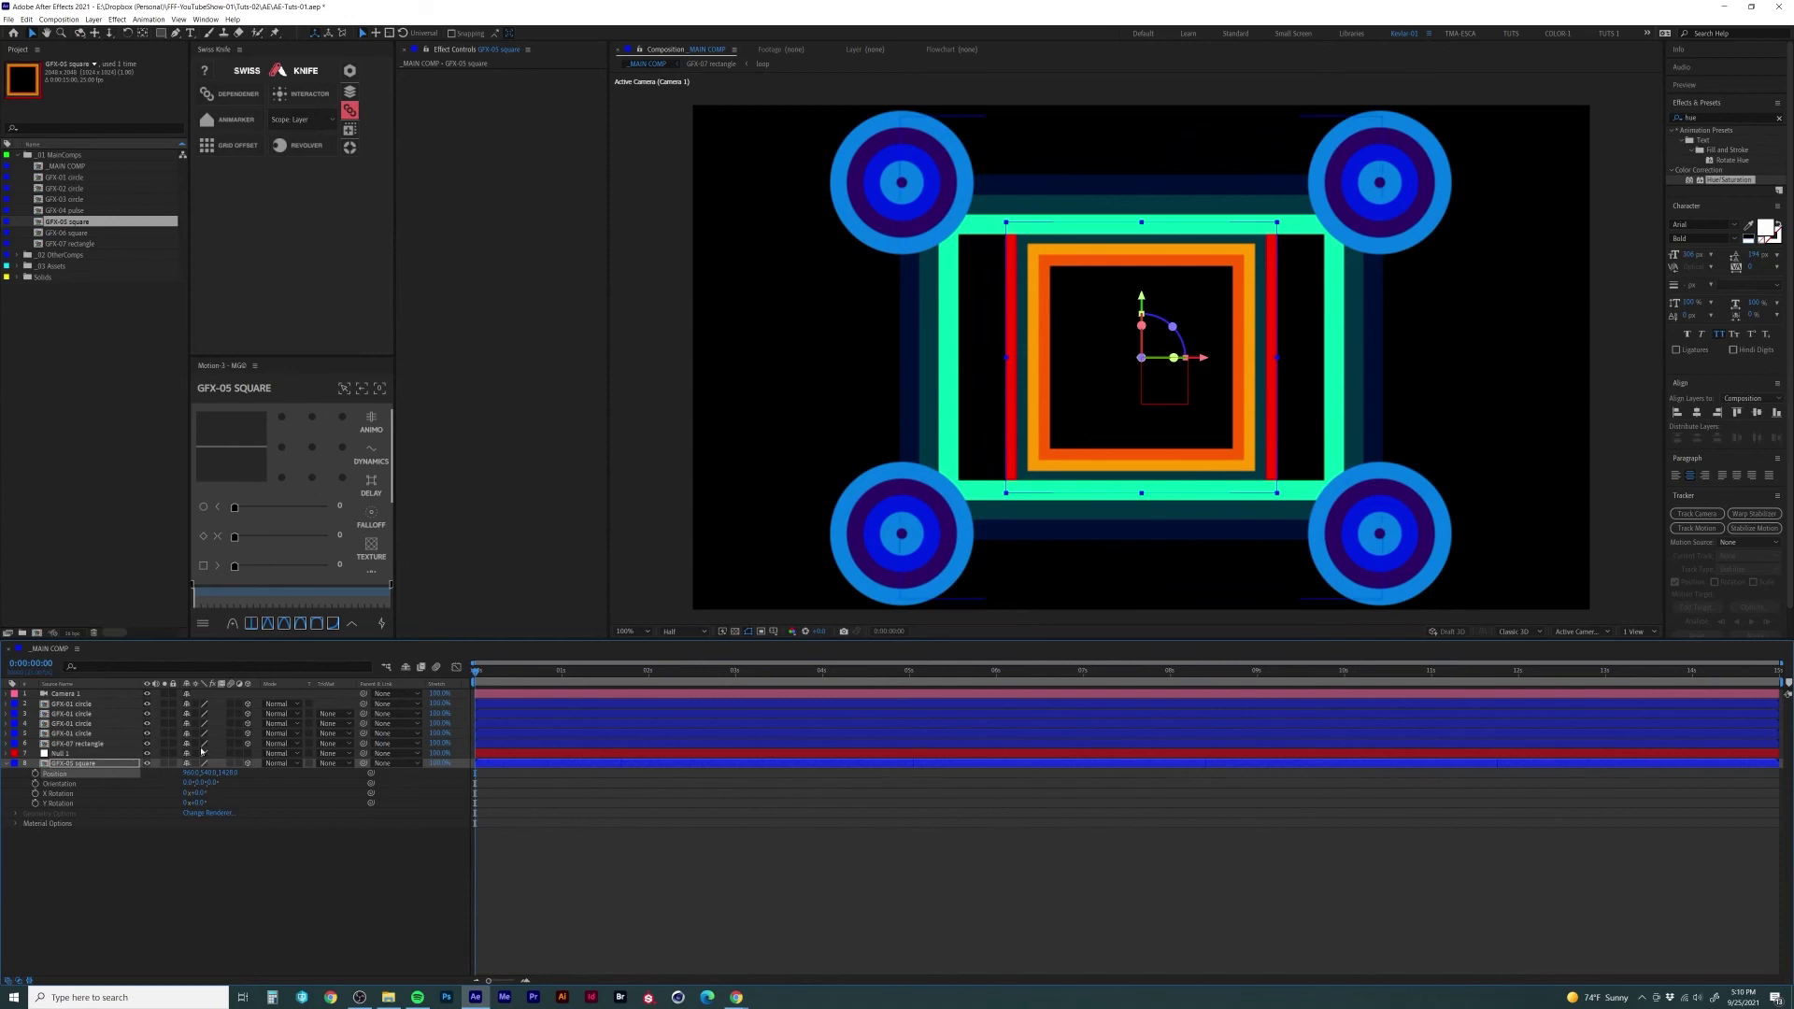
left_click_drag(502, 671, 743, 691)
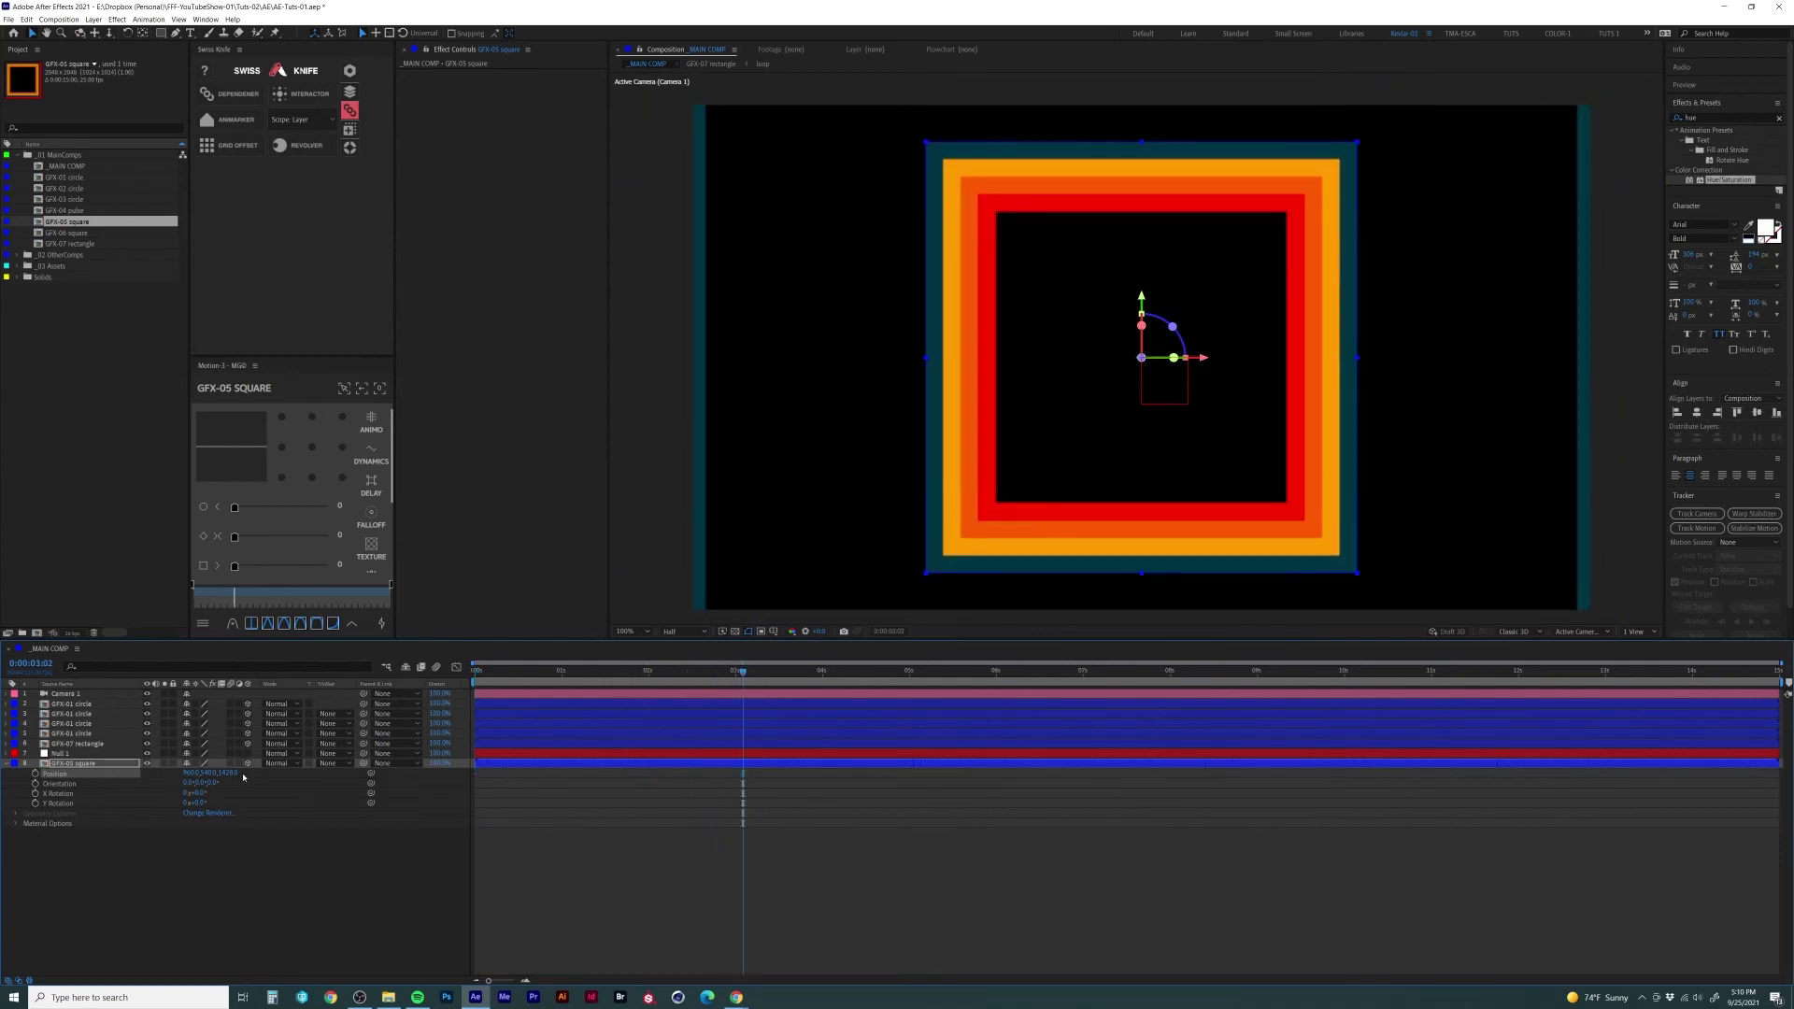
Step: Add GFX-03 circle beneath the GFX-05 square, scale it down, and make it a 3D layer
left_click(83, 189)
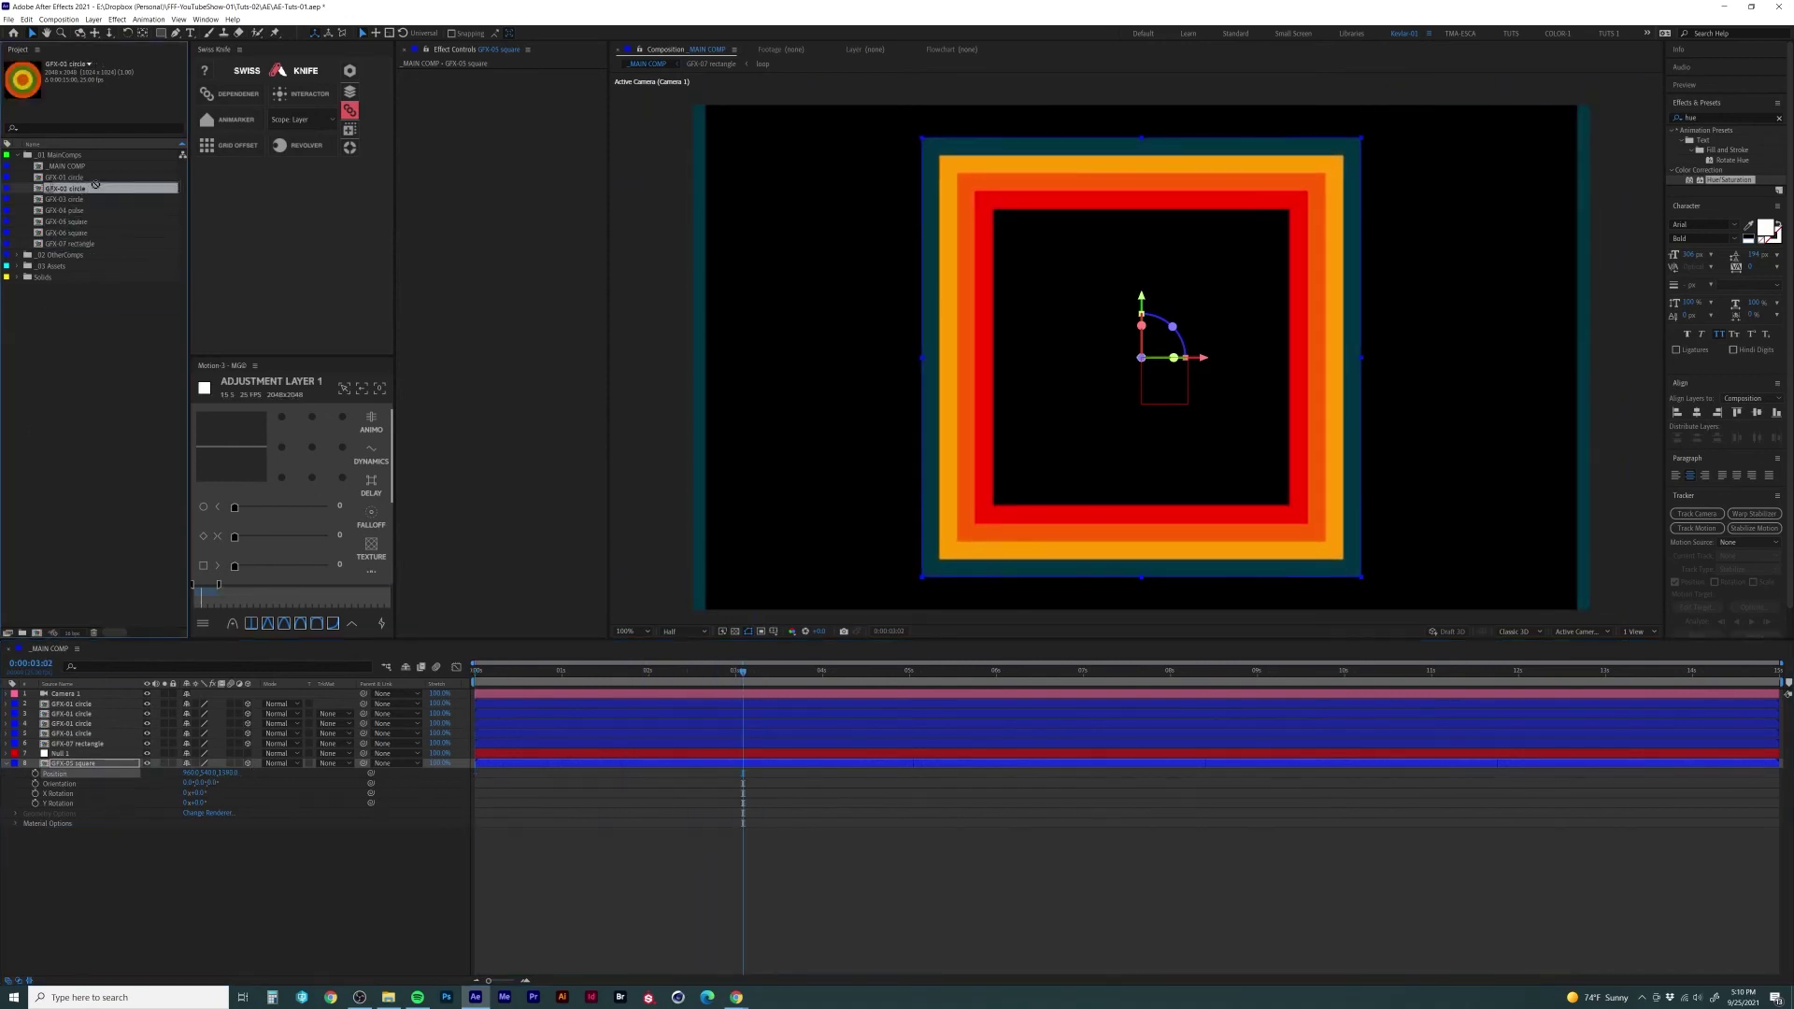
left_click_drag(83, 749, 82, 830)
key("s")
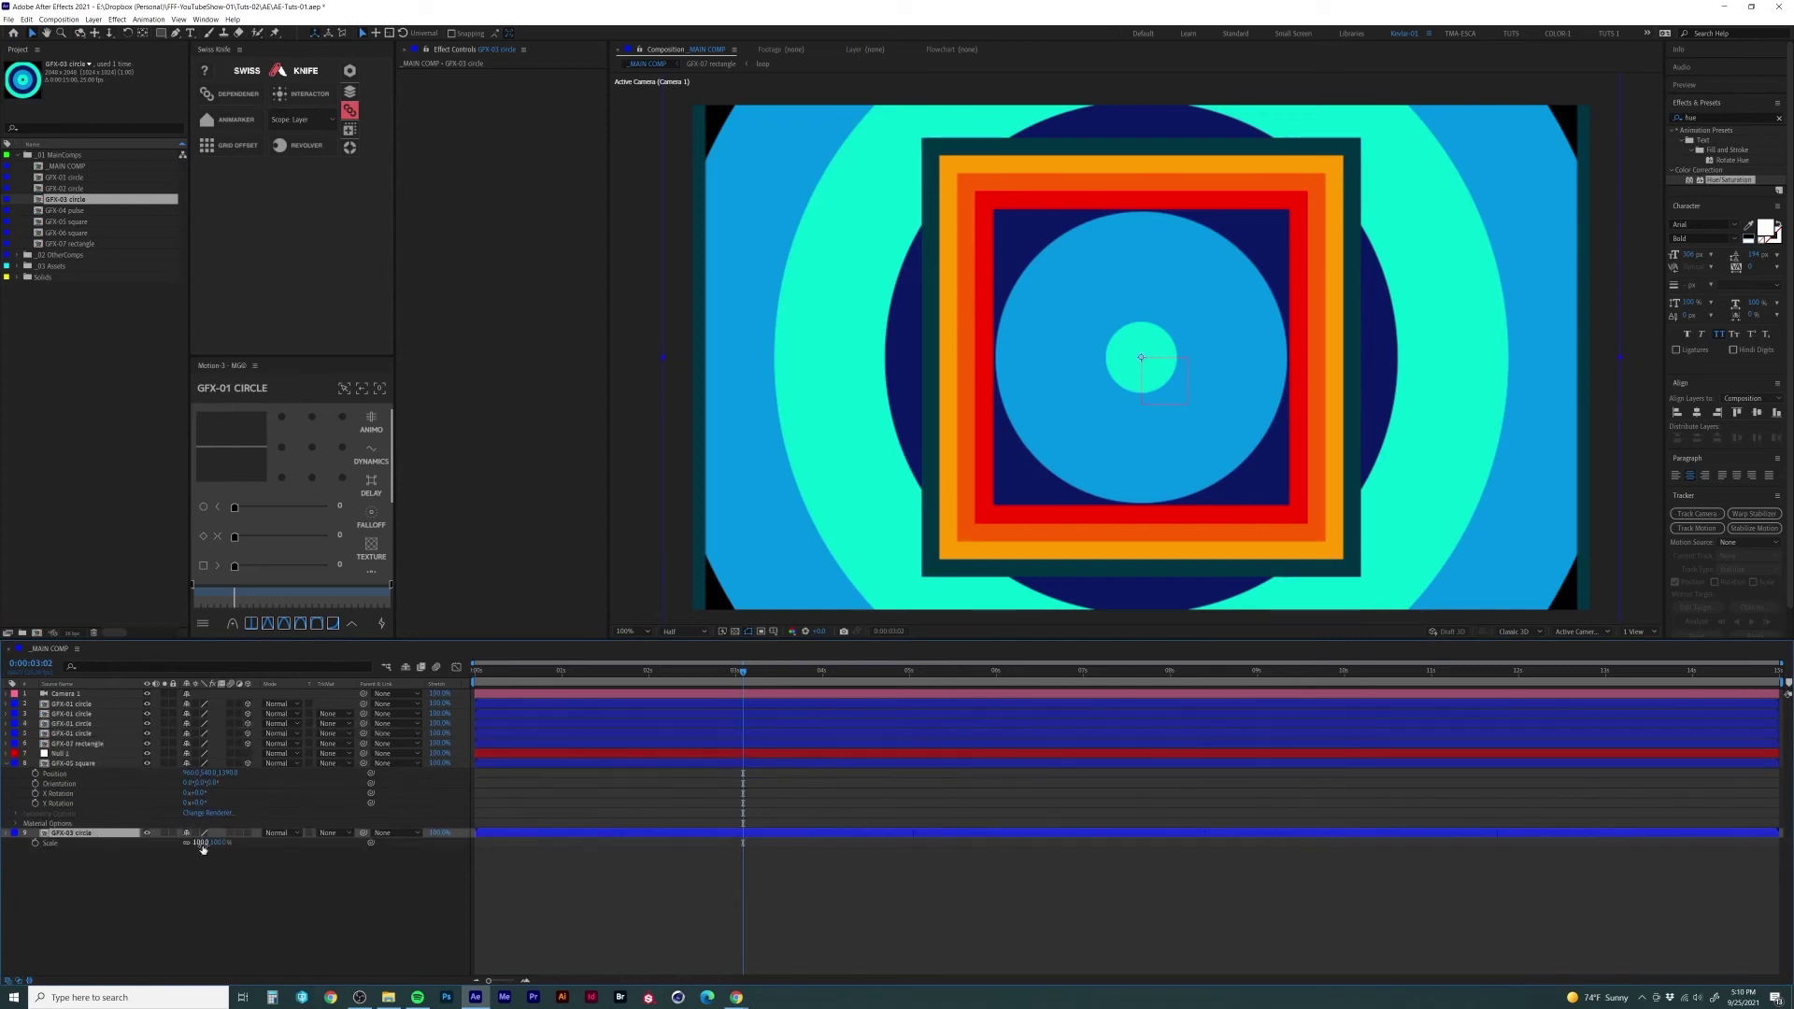
left_click_drag(200, 849, 642, 796)
left_click(247, 832)
key("p")
Step: Place GFX-03 circles on both sides of the orange square, then duplicate the pair vertically to form two circles per side
left_click_drag(1175, 433, 1358, 447)
key("ctrl+d")
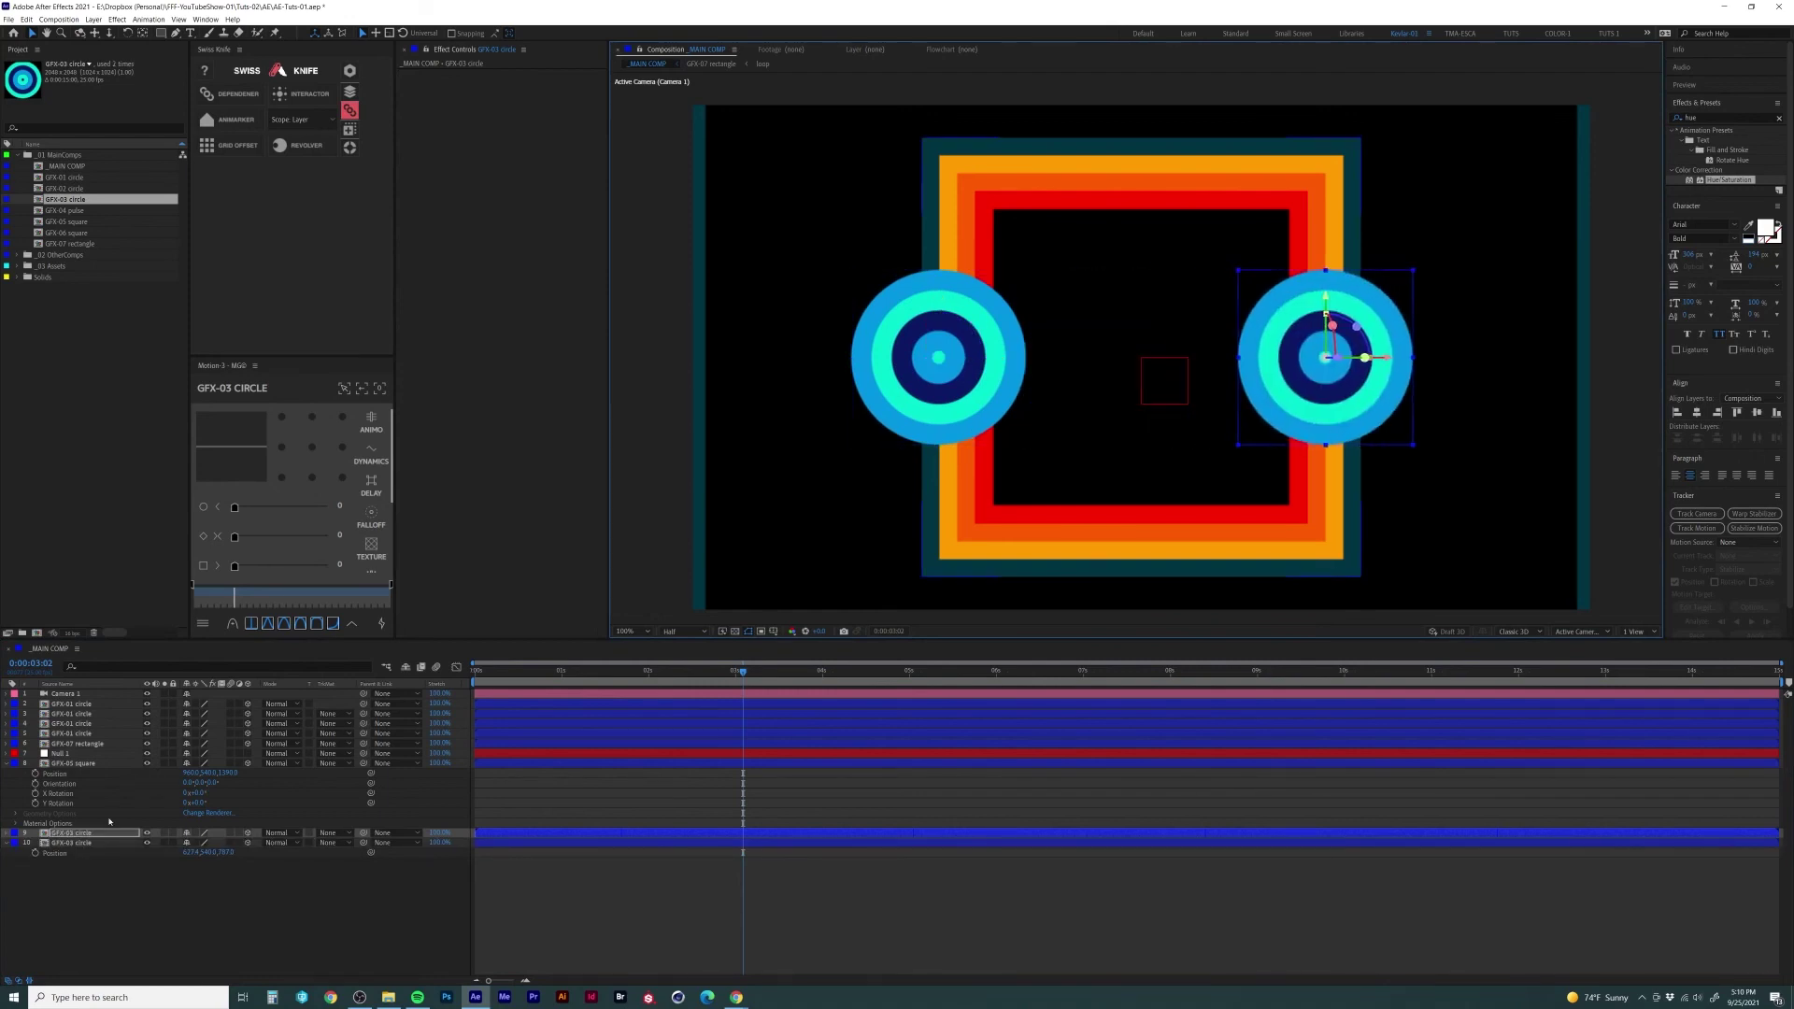
left_click(71, 842, "shift")
left_click_drag(897, 425, 912, 315)
left_click(96, 863)
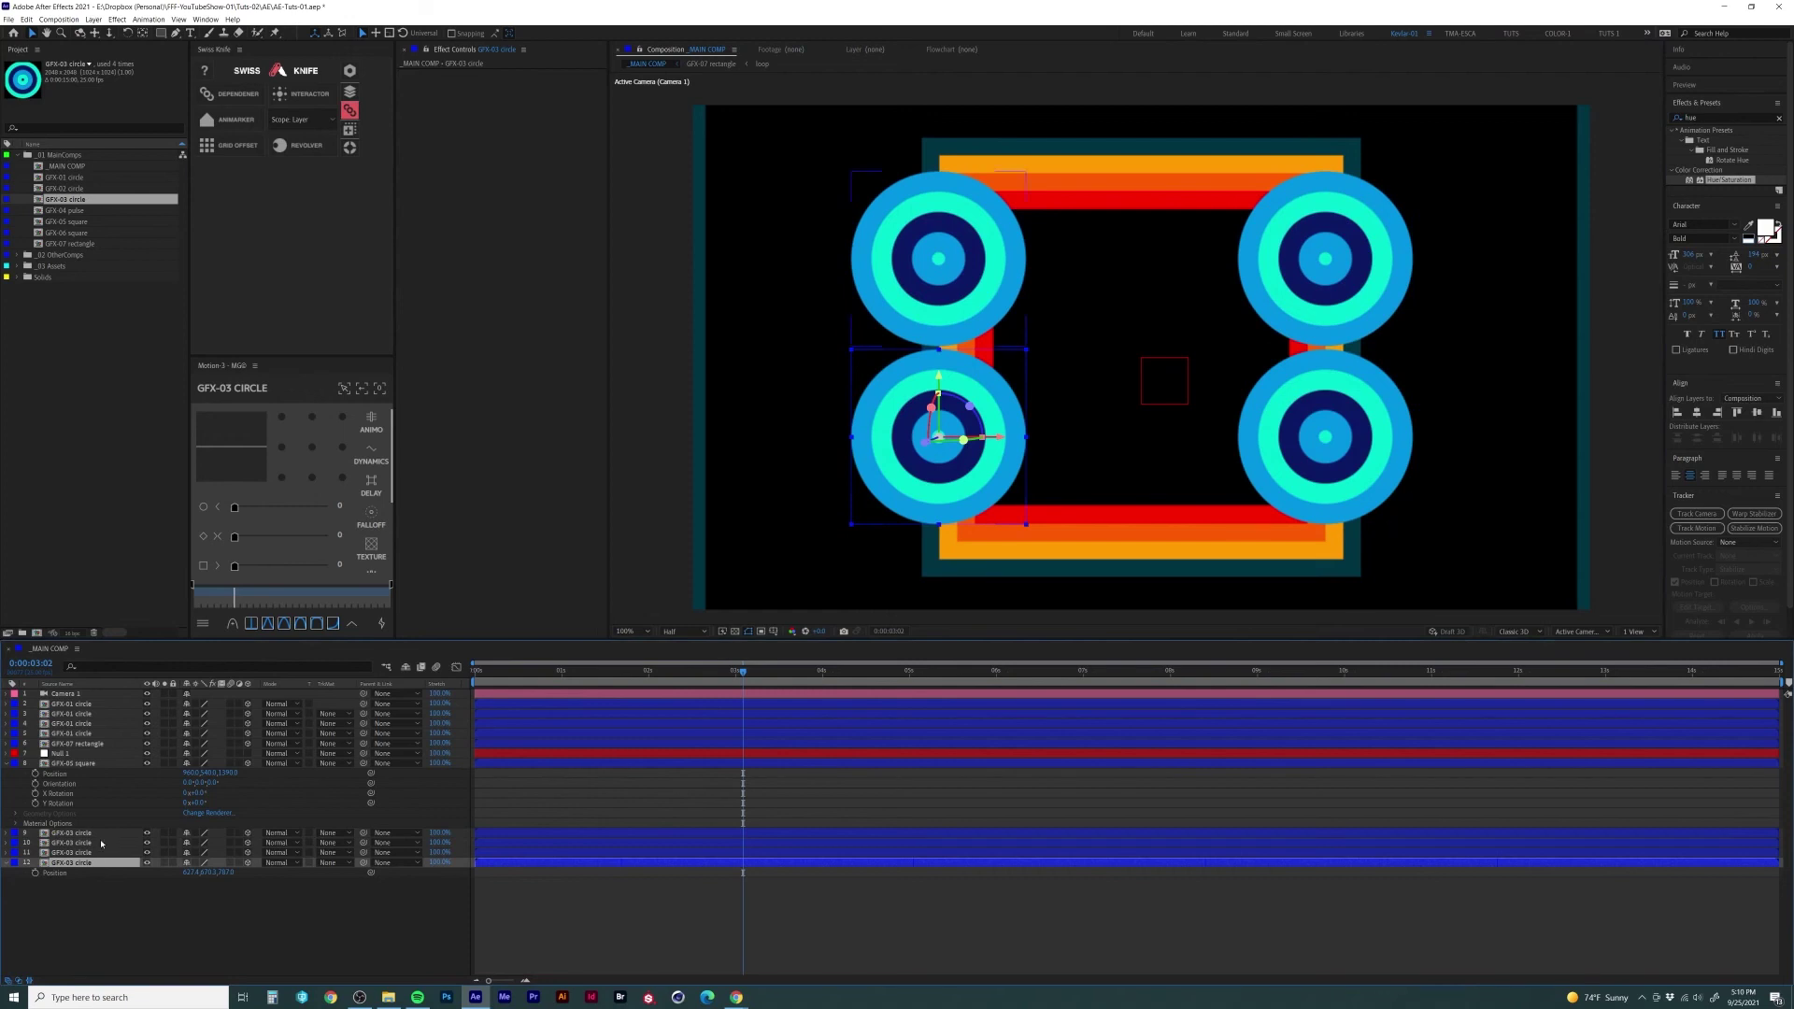
Step: Duplicate a GFX-03 circle to the middle of the square's upper edge and again to the middle of its lower edge
left_click(93, 833)
key("ctrl+d")
left_click_drag(1360, 250, 1172, 581)
key("ctrl+d")
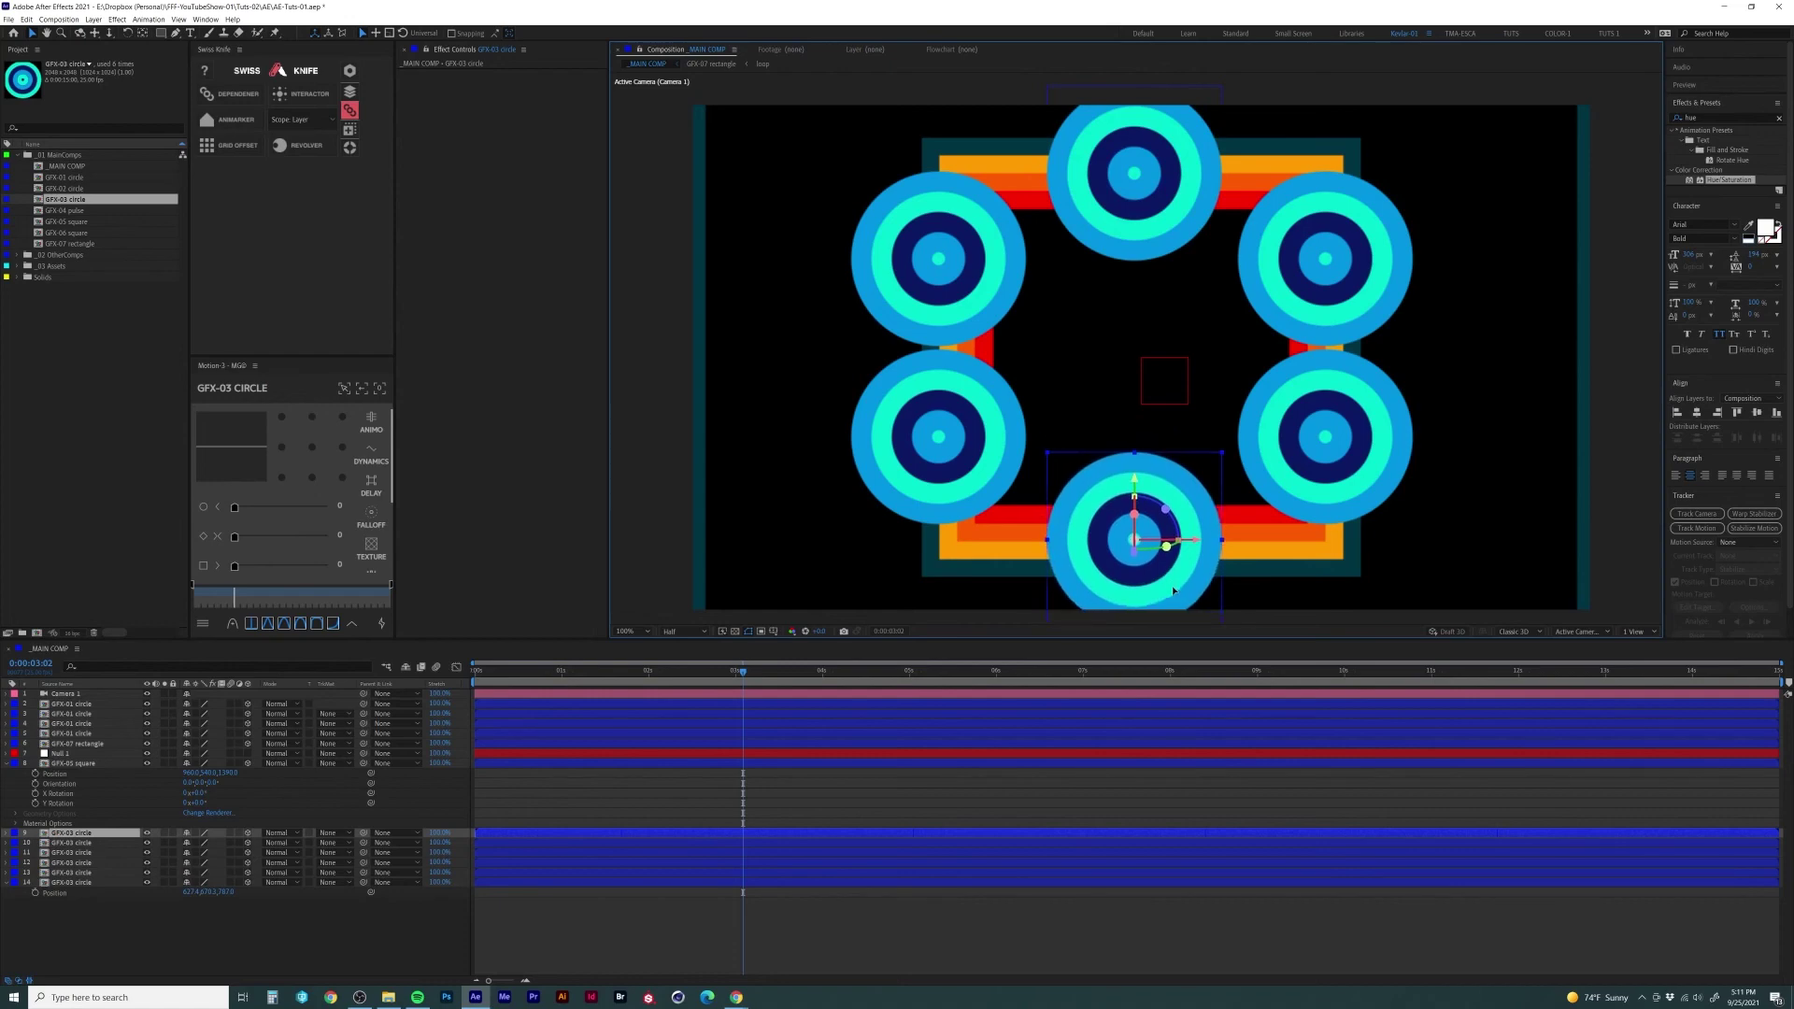
Step: Preview the camera push through the new circles, then show Camera 1's Position at the first frame
key("space")
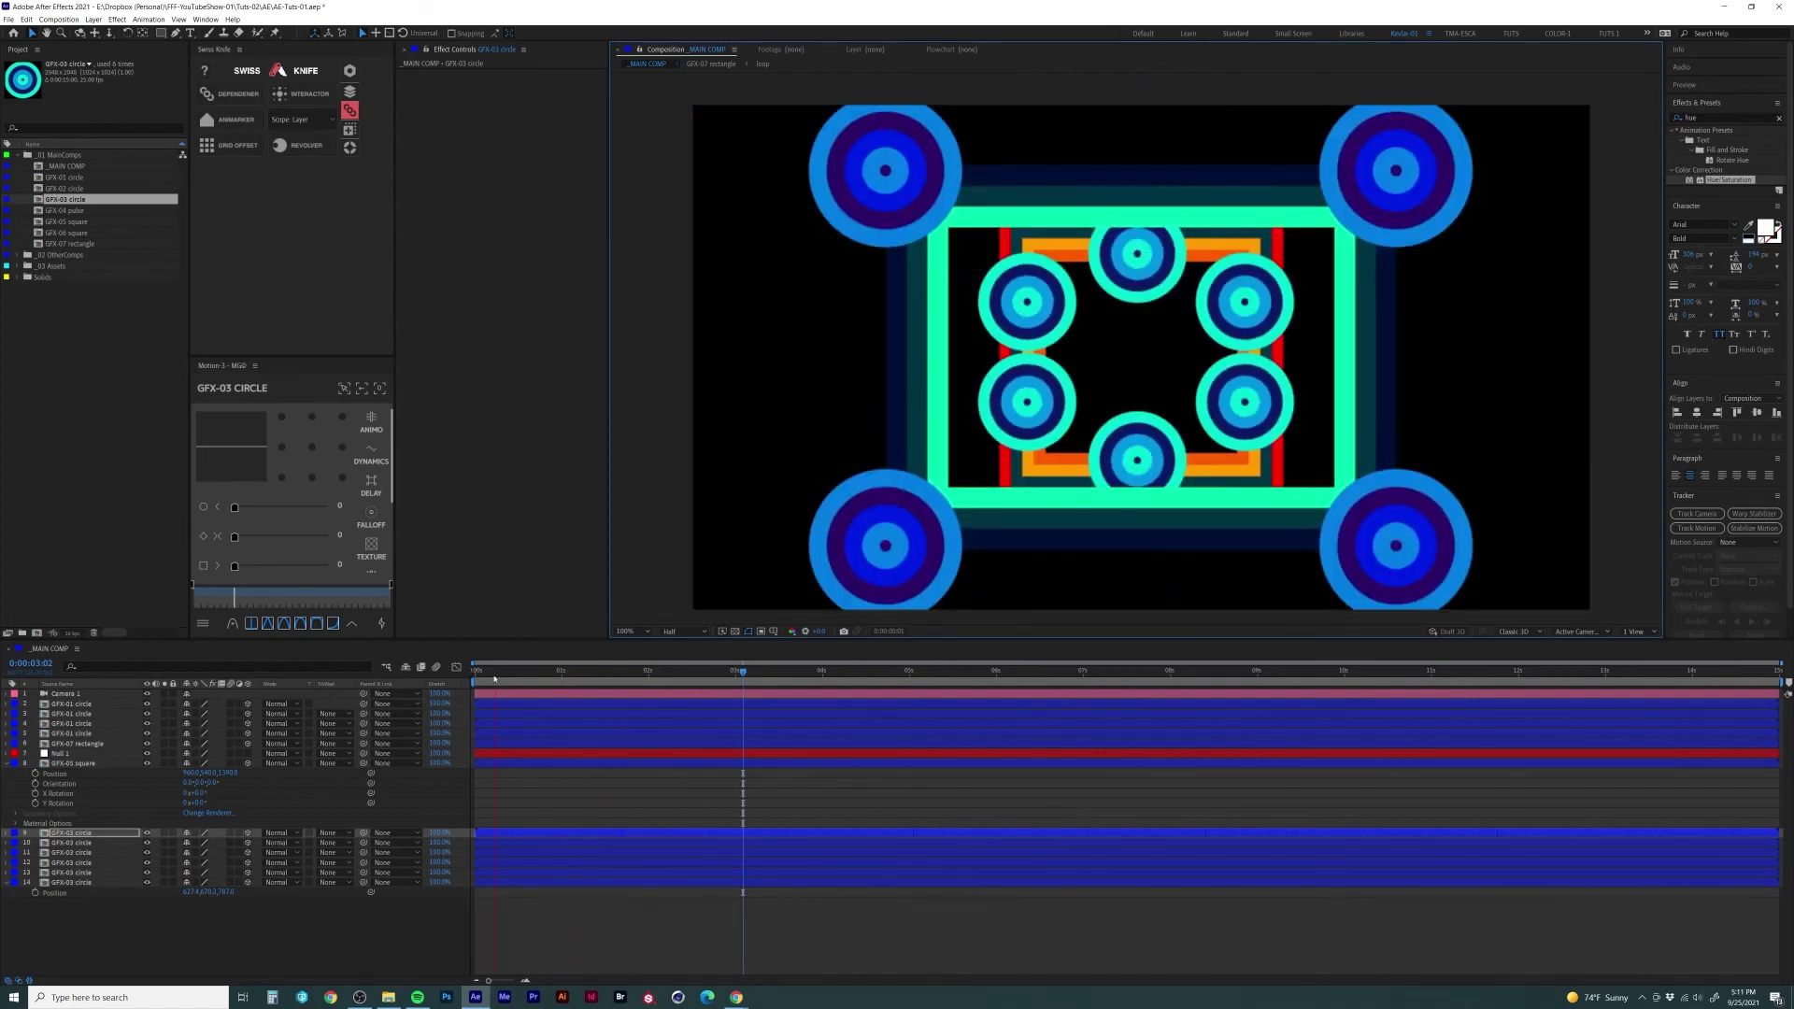
key("space")
left_click(65, 693)
key("p")
key("Home")
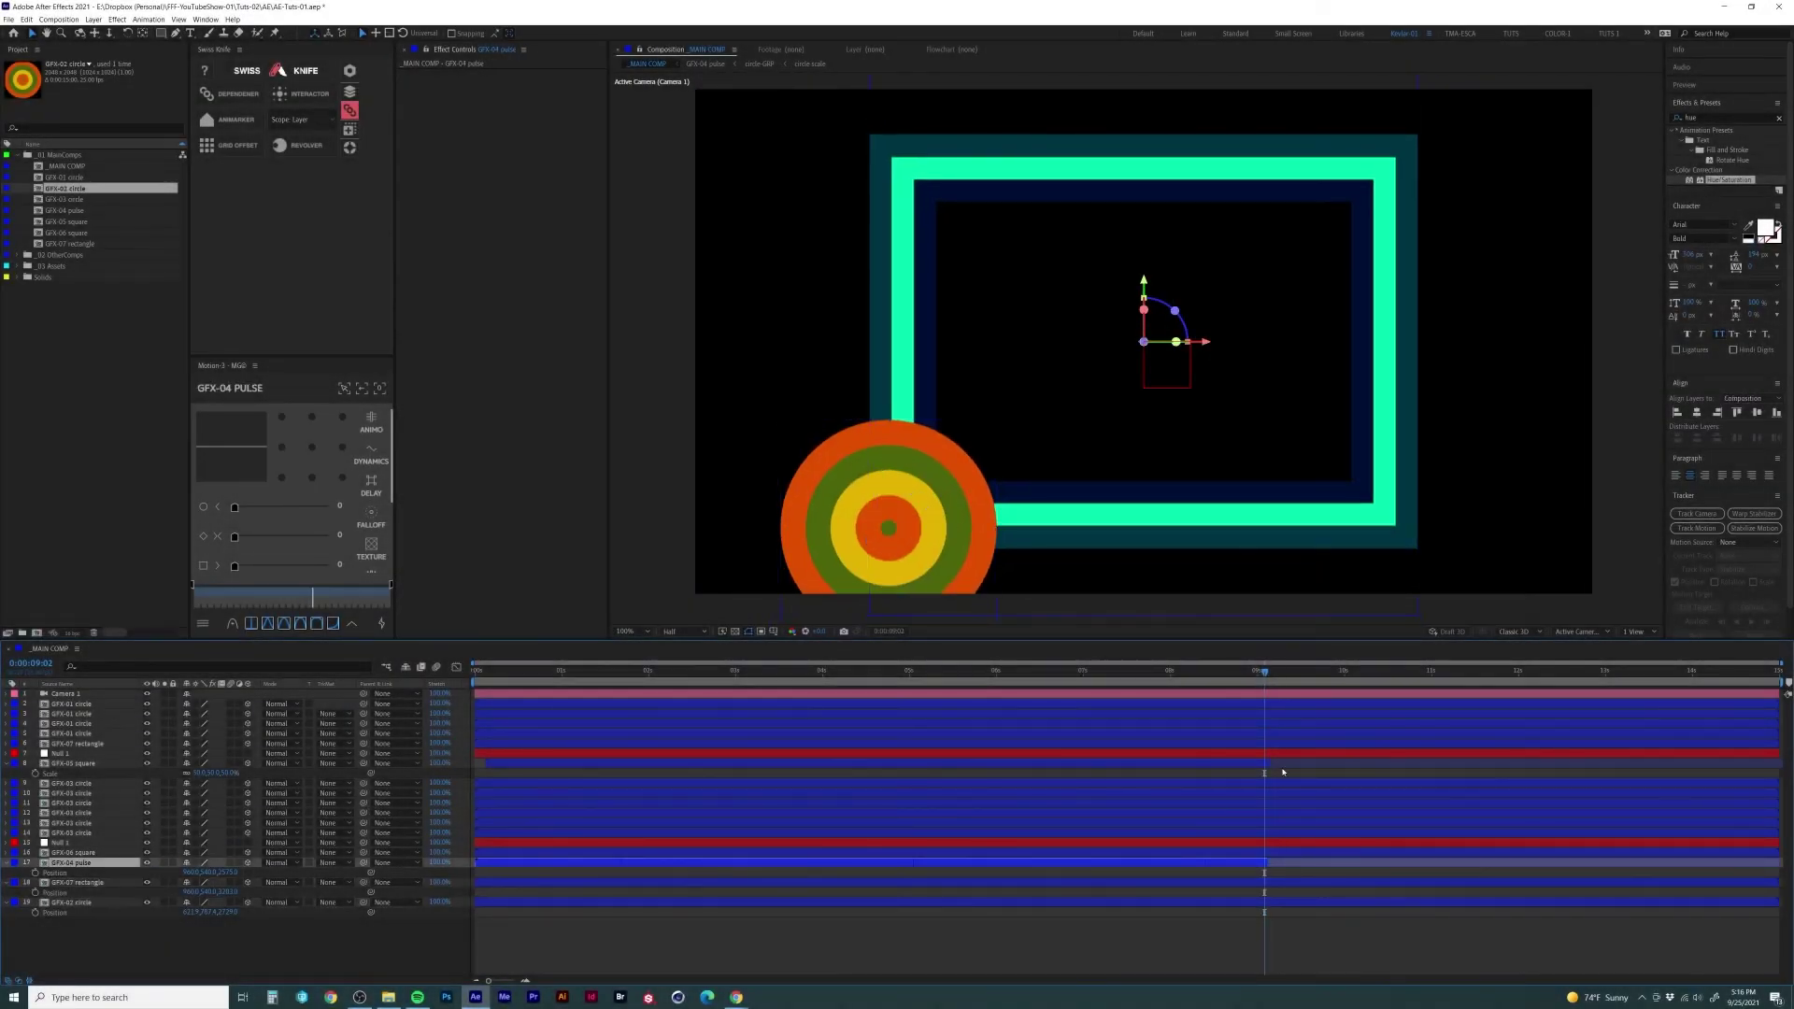
Step: Duplicate the GFX-02 circle onto the rectangle's lower-right corner, then duplicate both circles straight up onto the two upper corners
left_click_drag(1268, 673, 1268, 822)
left_click(1268, 881)
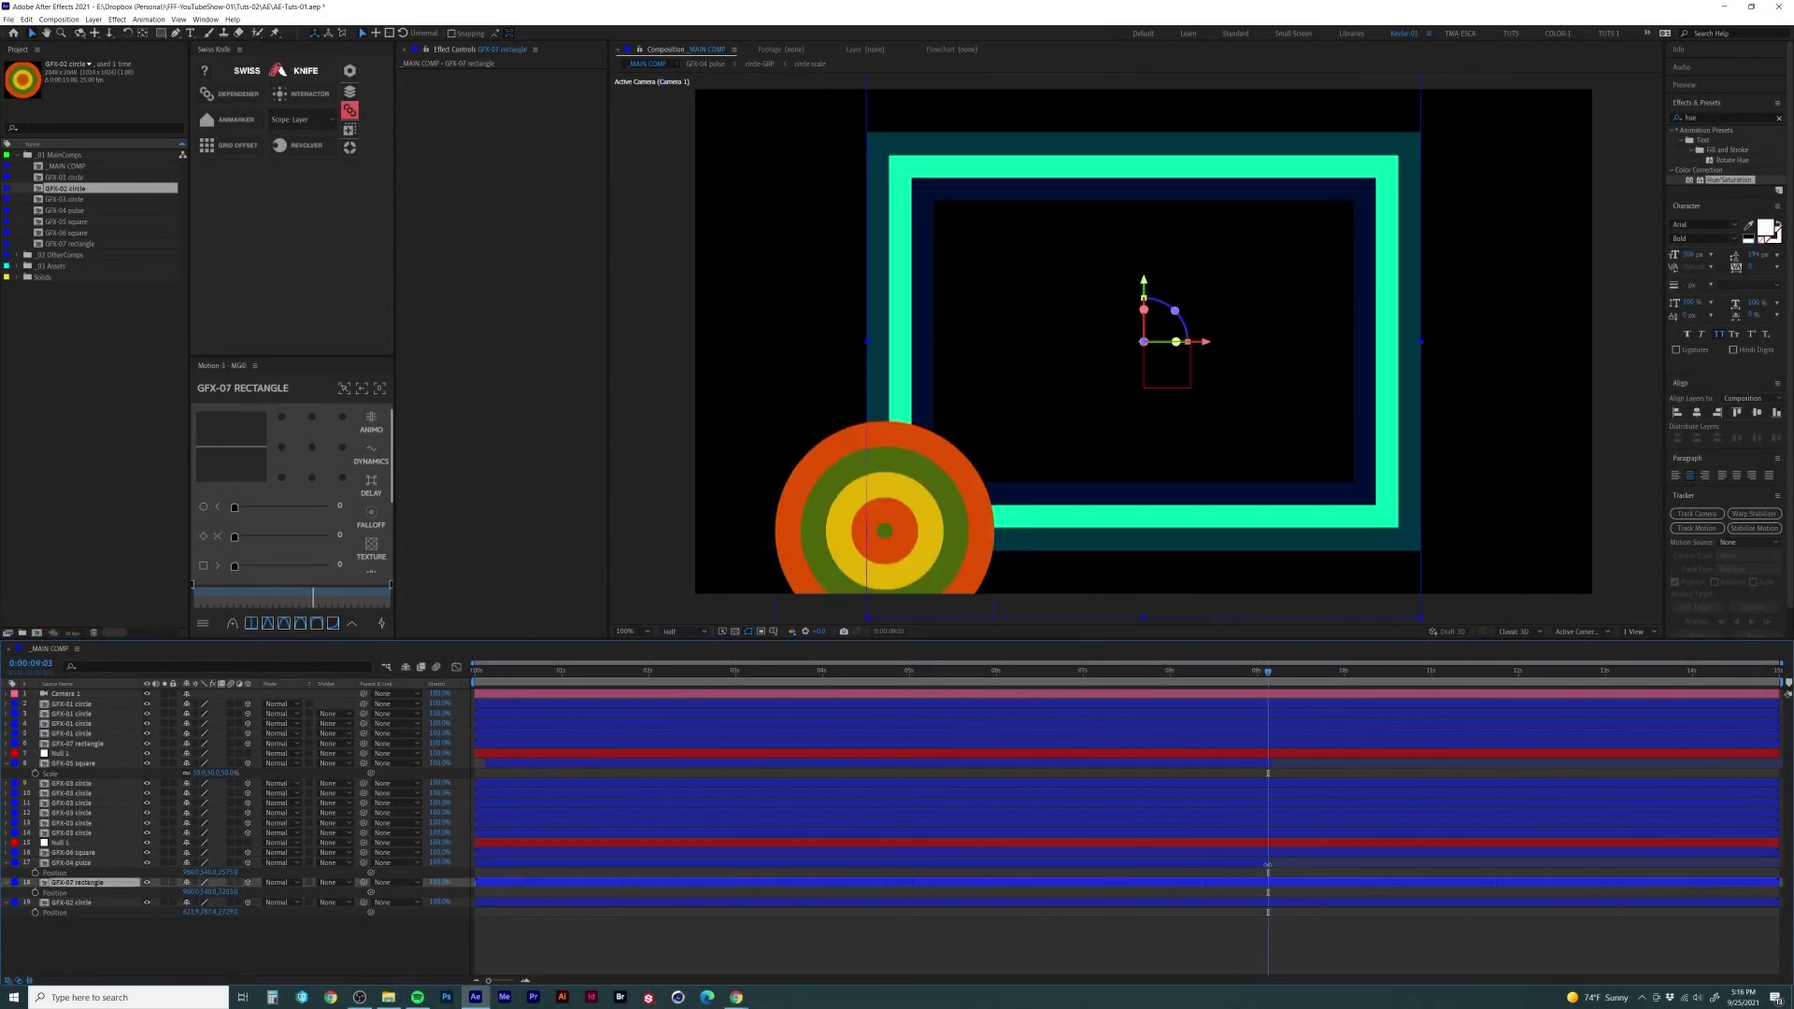
left_click(1284, 902)
key("ctrl+d")
left_click_drag(885, 531, 1399, 531)
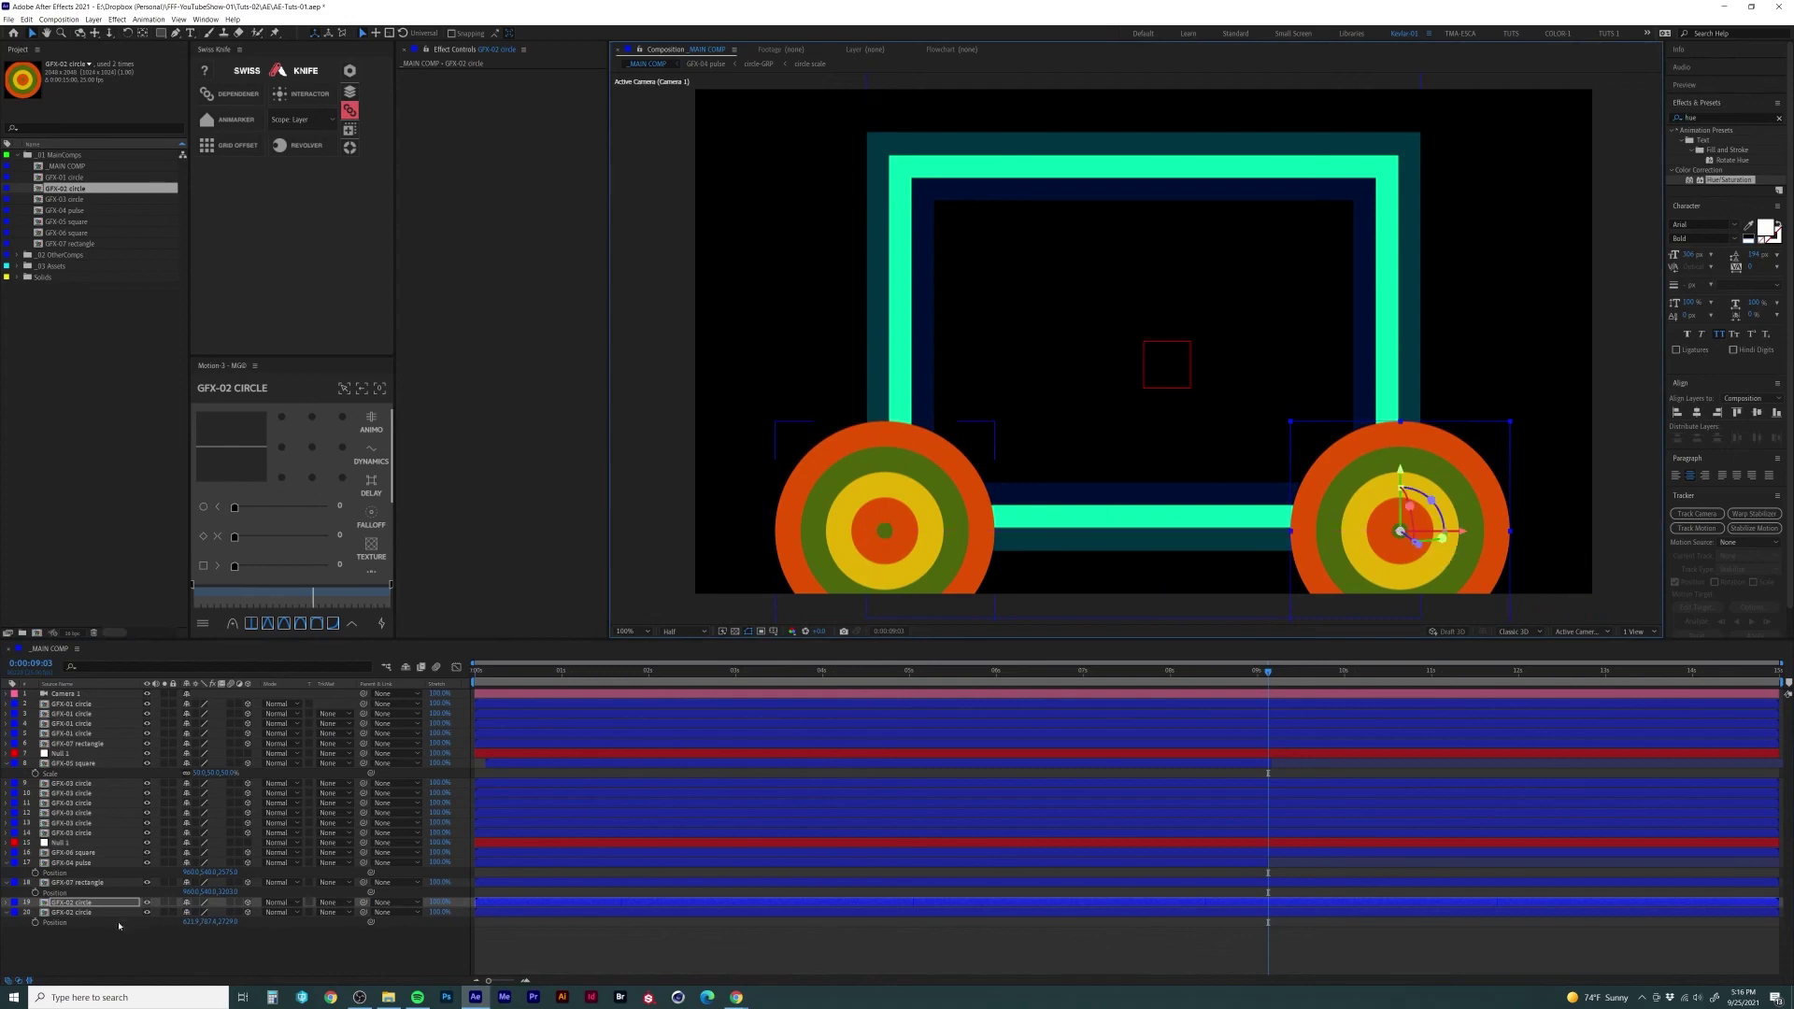
left_click(103, 912, "shift")
key("ctrl+d")
left_click_drag(869, 598, 859, 243)
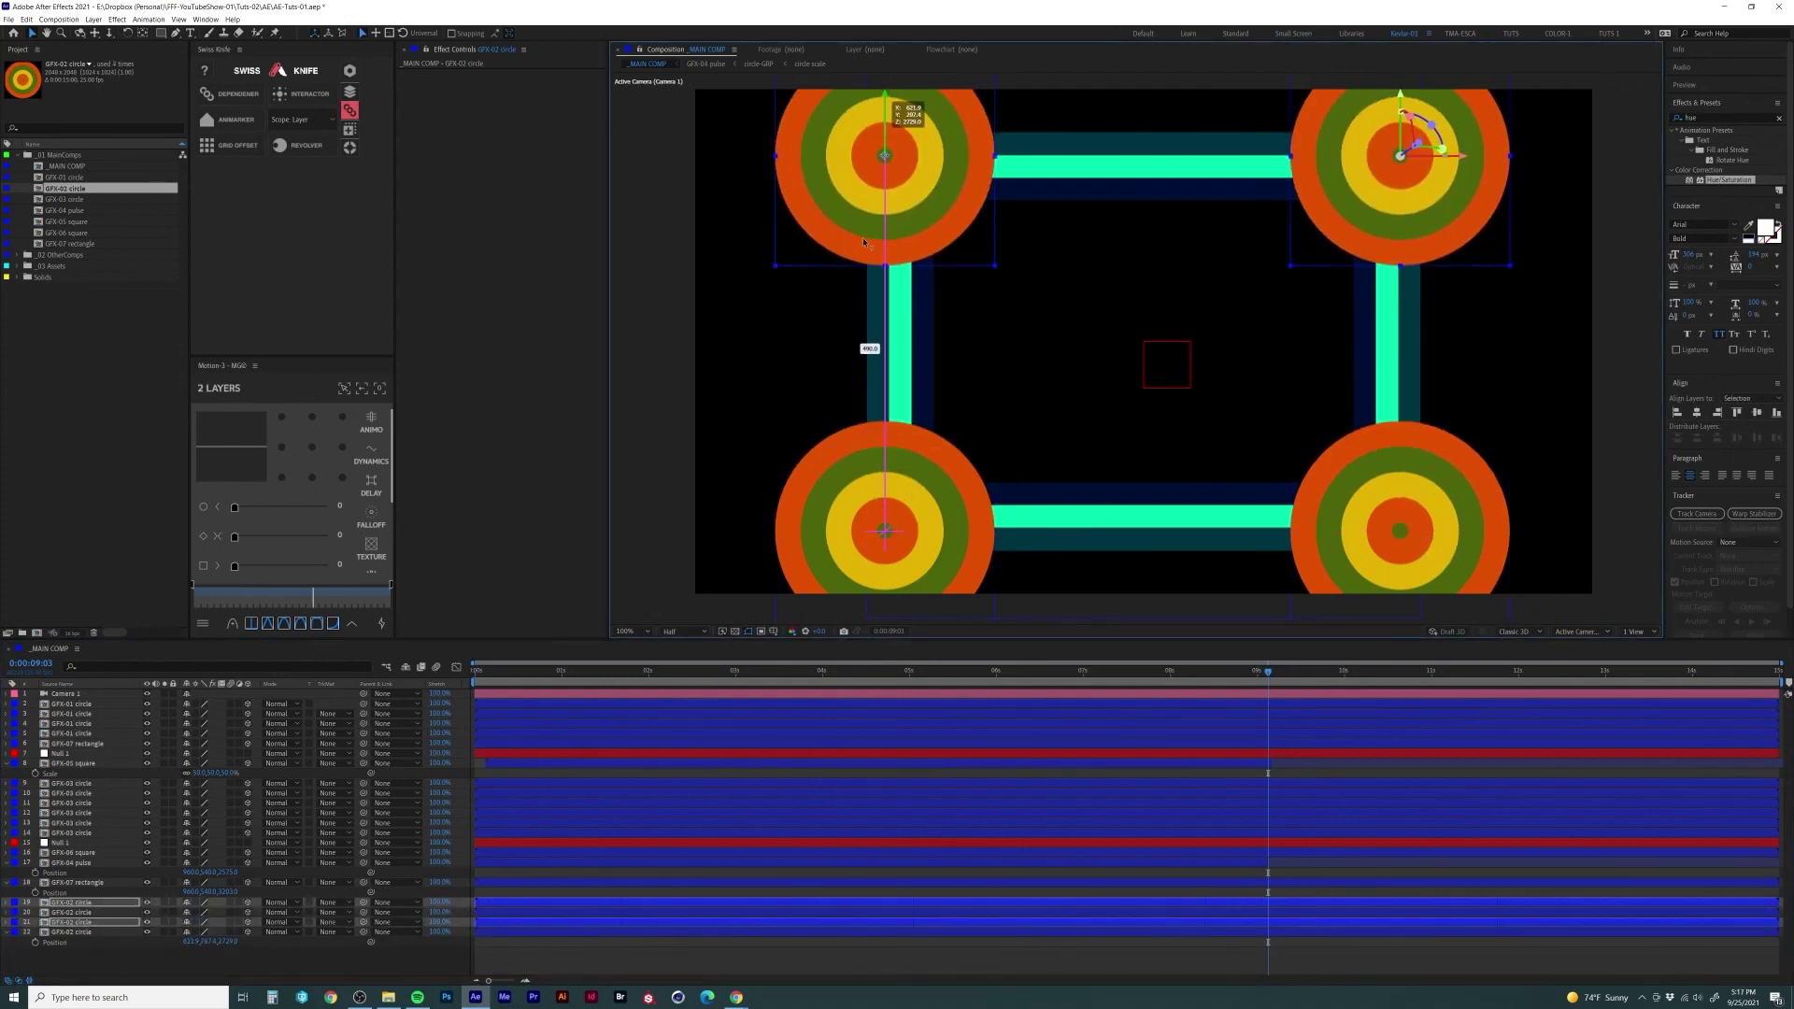
left_click_drag(1016, 377, 1021, 384)
Step: Collapse all layer properties and preview the camera move through the layered graphics
key("ctrl+a")
key("u")
left_click(250, 845)
key("space")
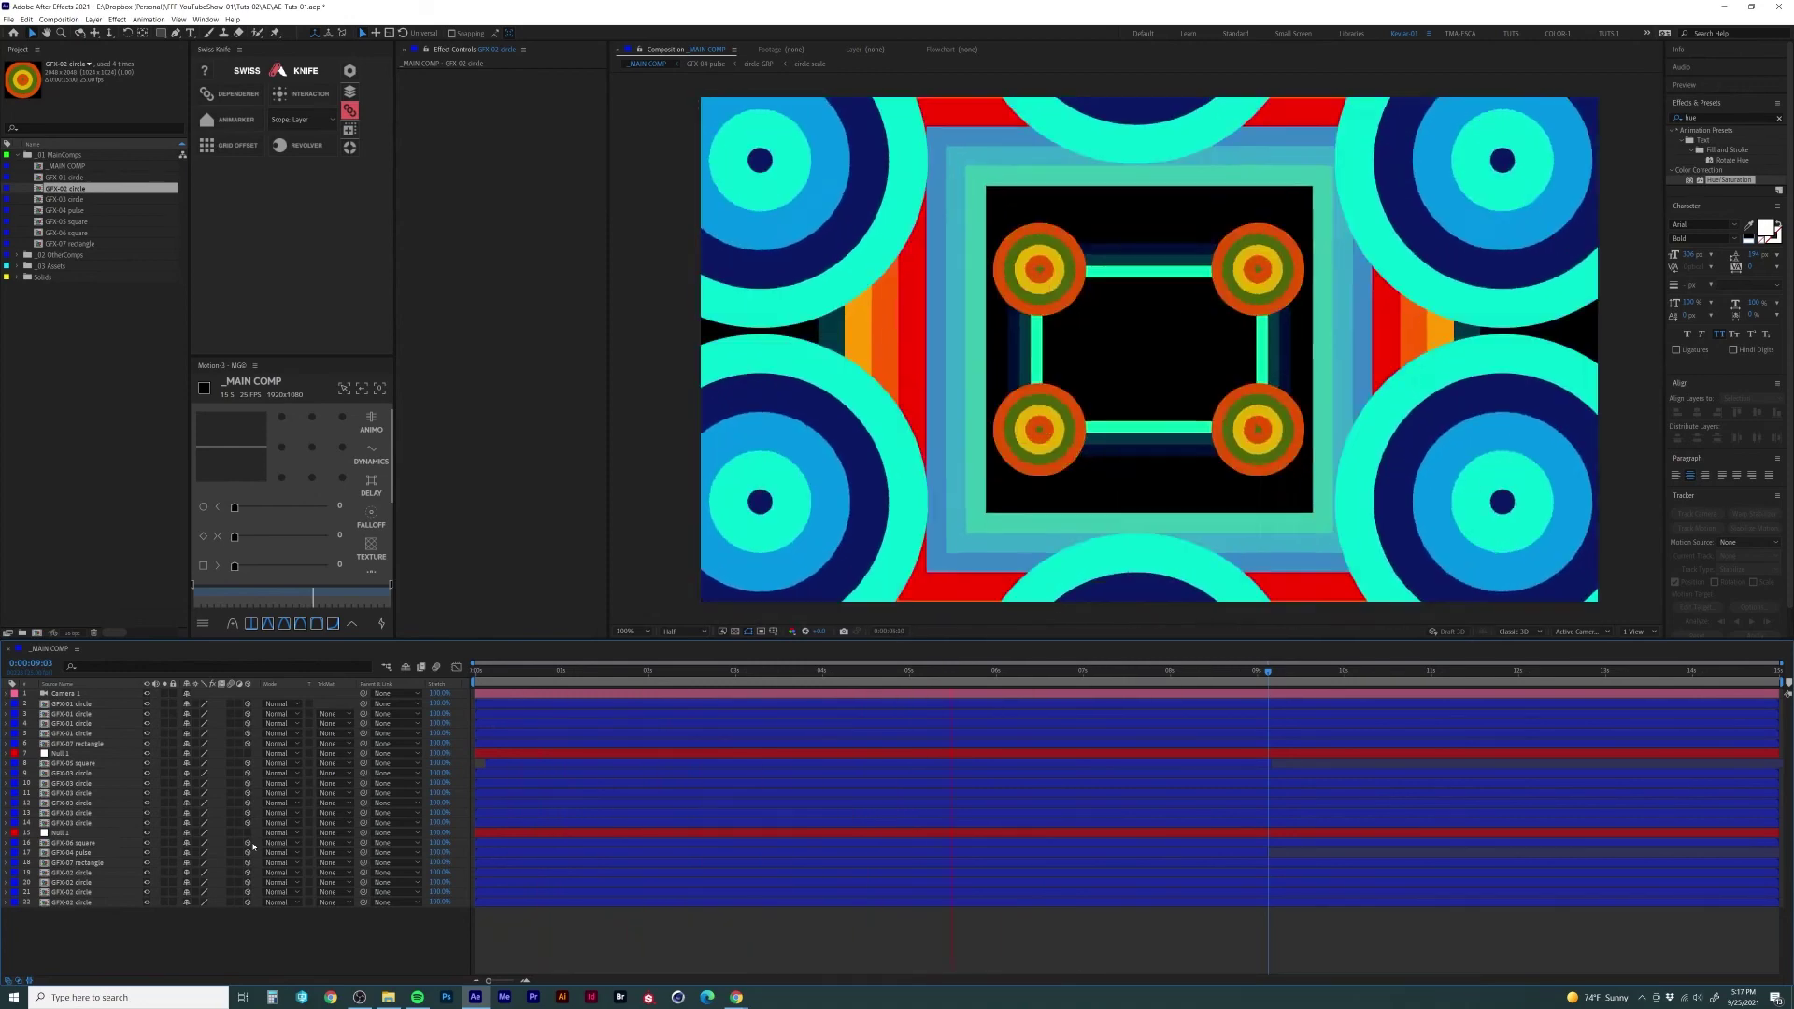
key("space")
Step: Pre-compose all layers, including the camera and nulls, into a new composition named "Anim seq 1"
key("ctrl+a")
key("ctrl+shift+c")
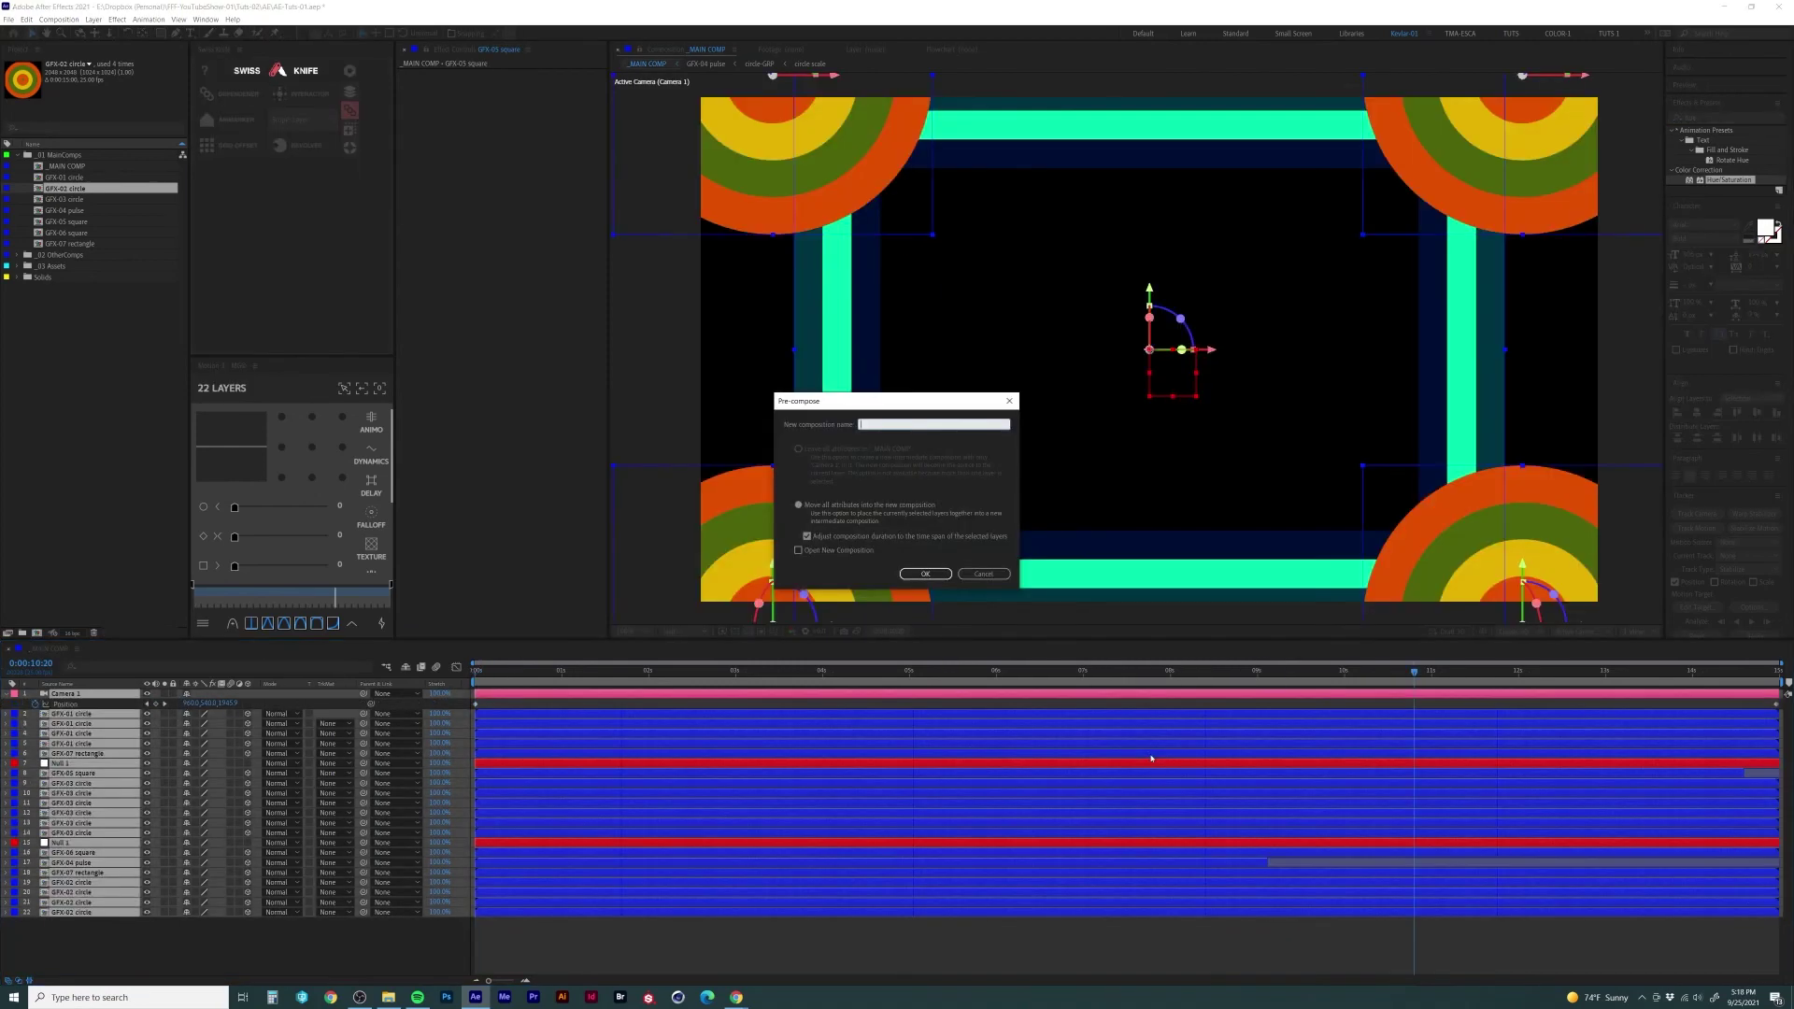
type("Anim seq 1")
key("Return")
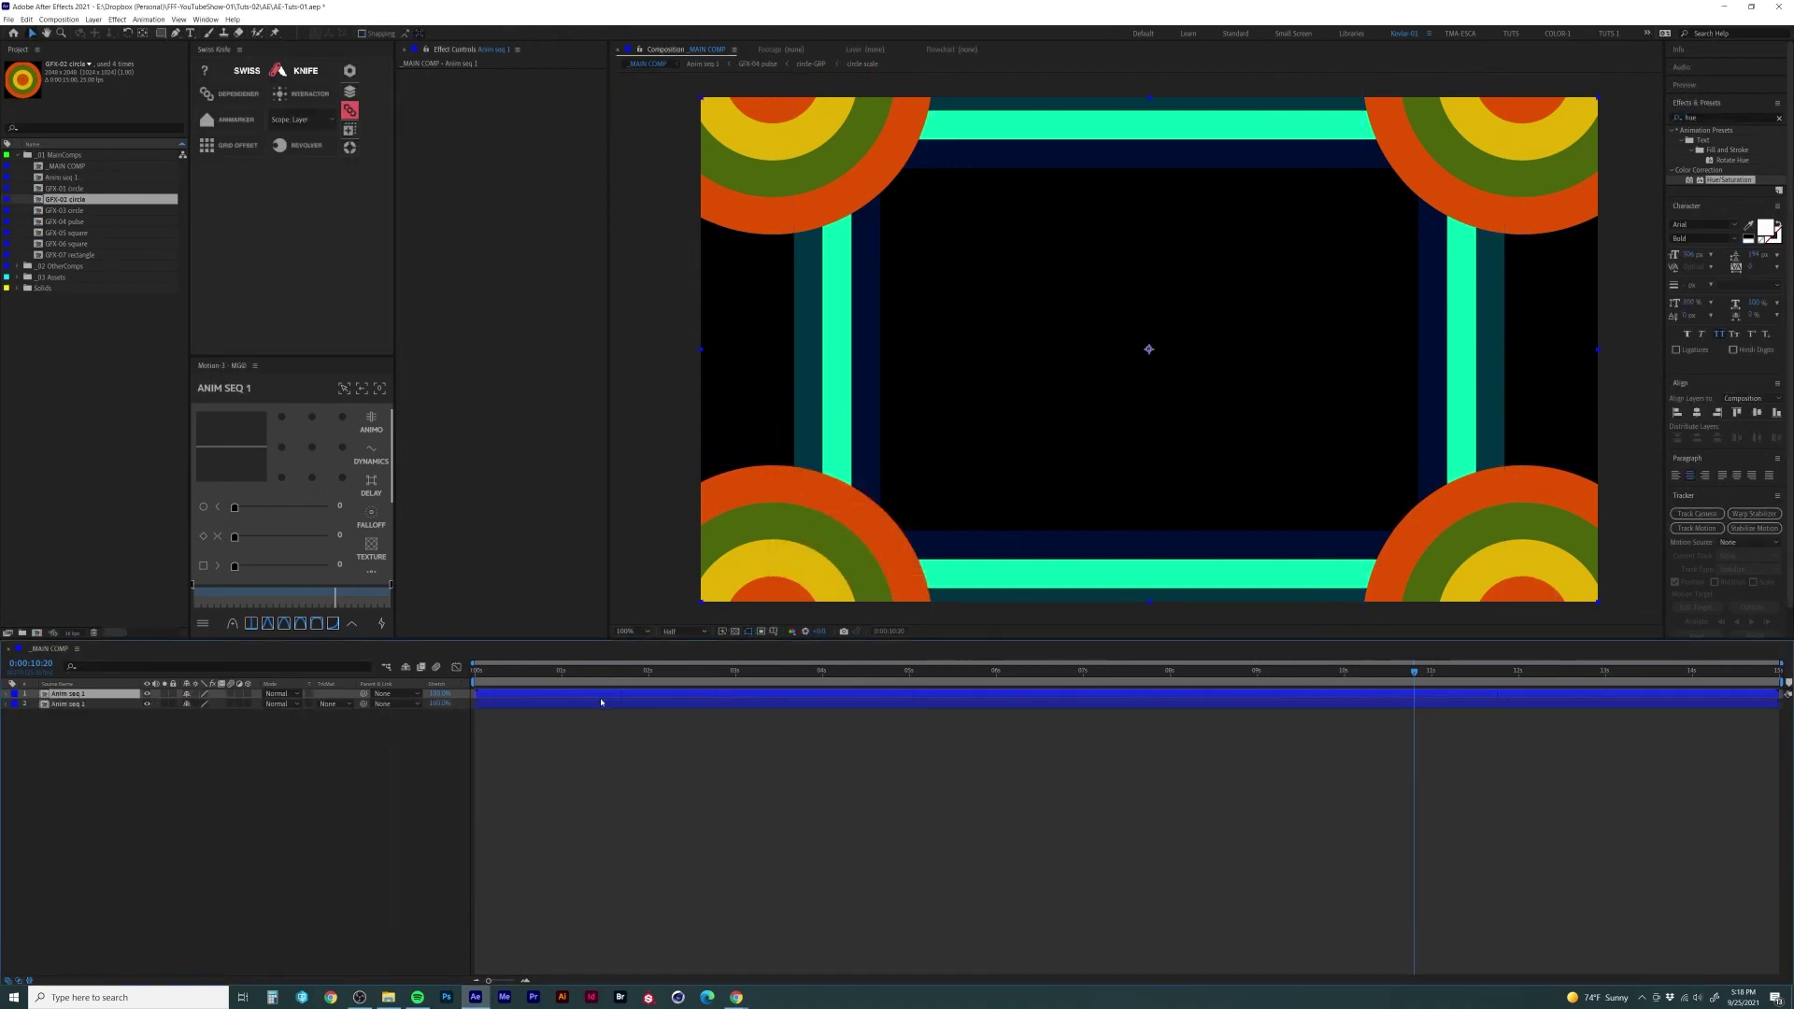
Step: Offset the lower Anim seq 1 copy to start about 9 seconds in, and shift its Master Hue with Hue/Saturation
left_click_drag(601, 702, 1381, 681)
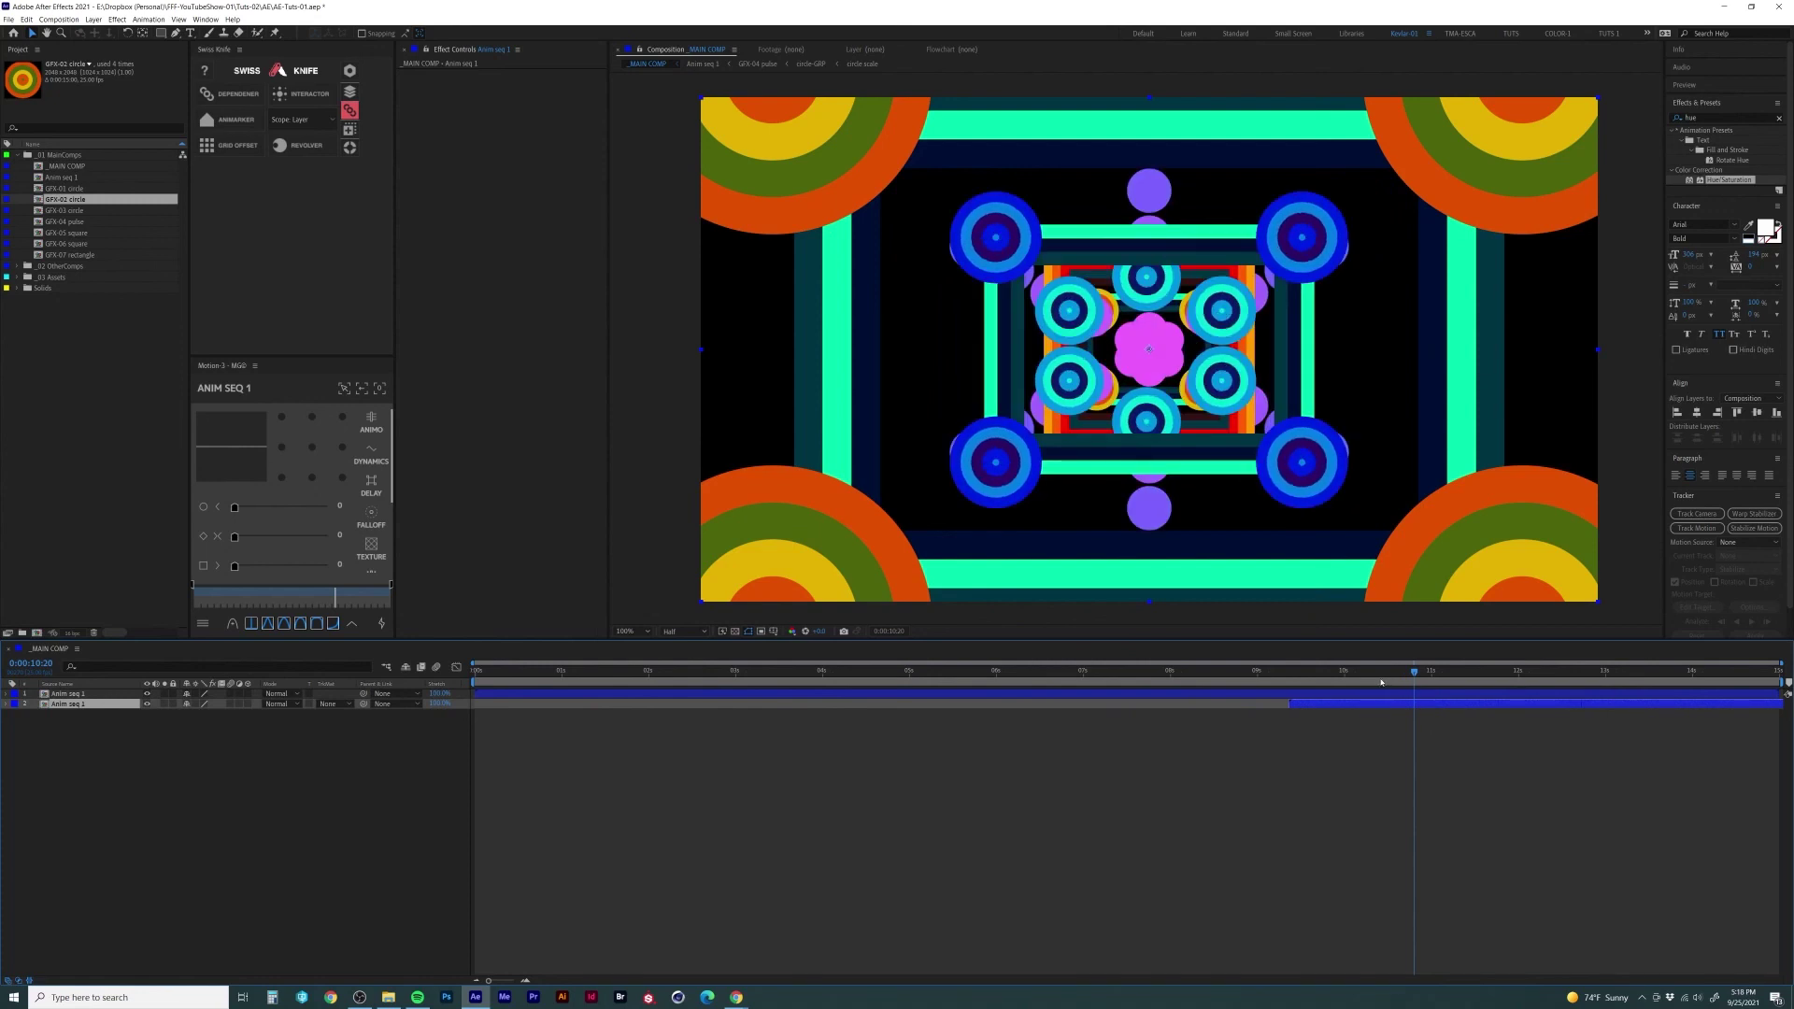
left_click_drag(1717, 181, 563, 139)
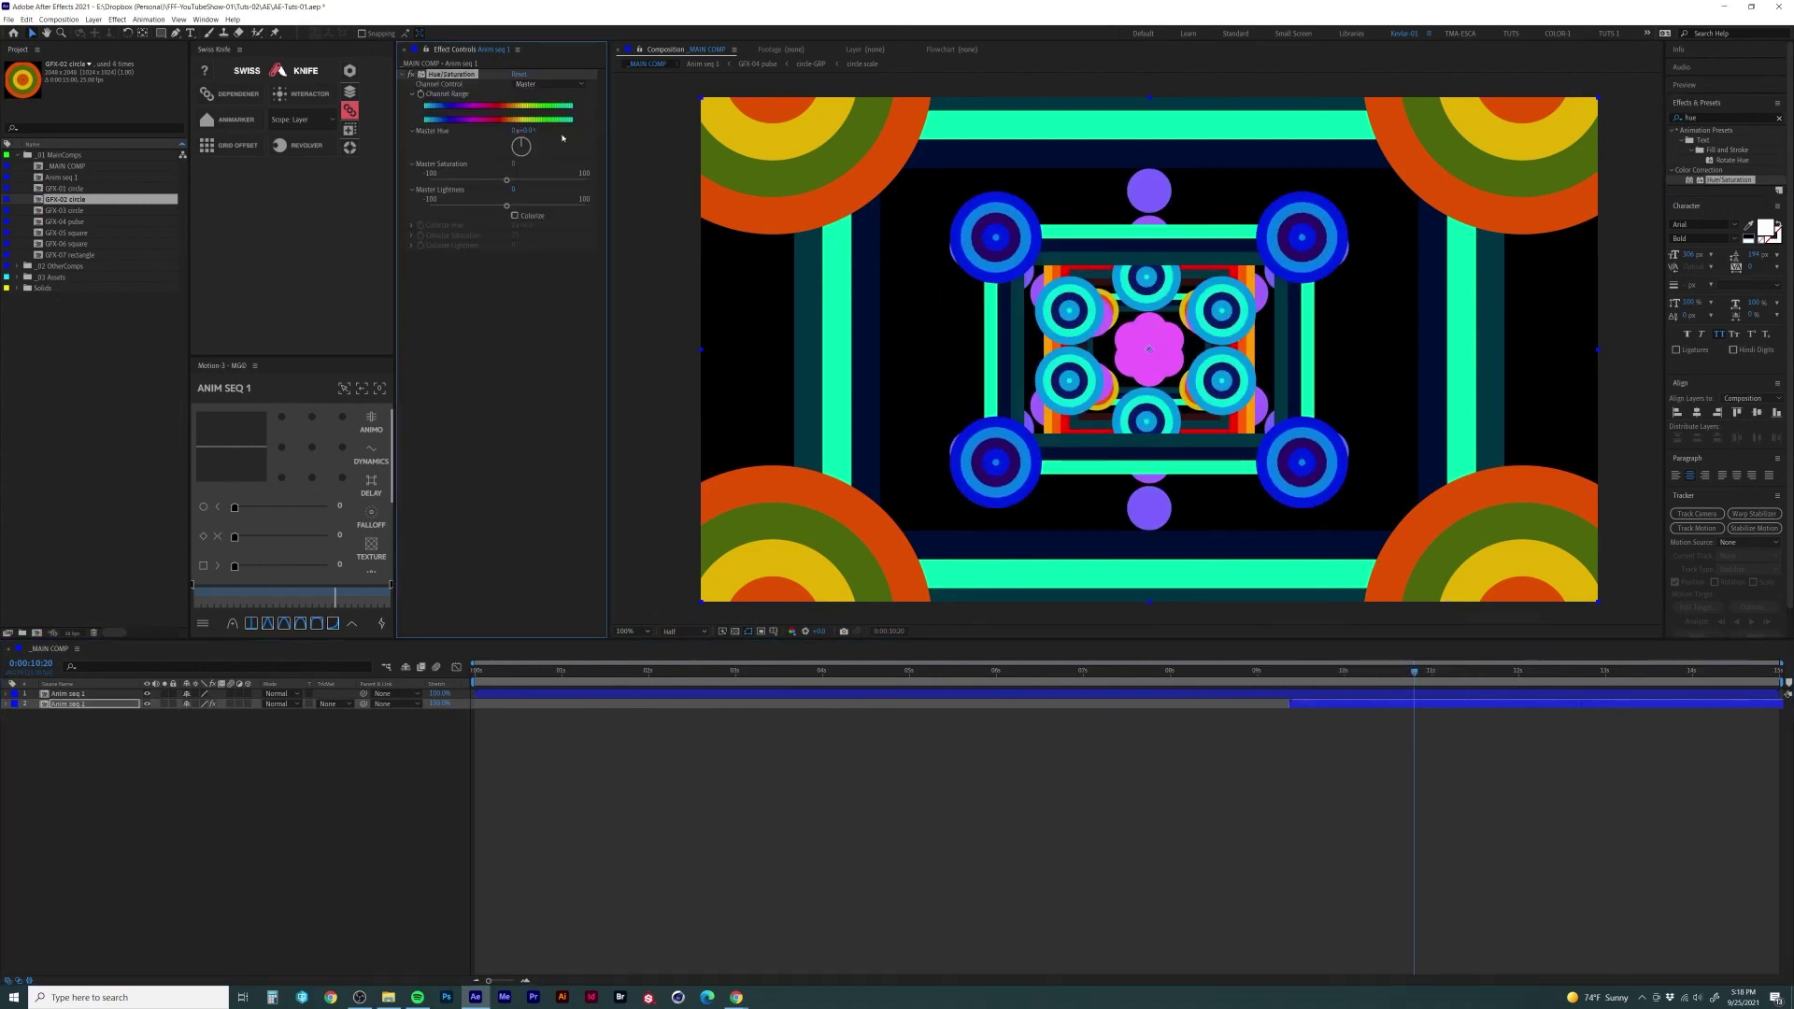
left_click(1294, 675)
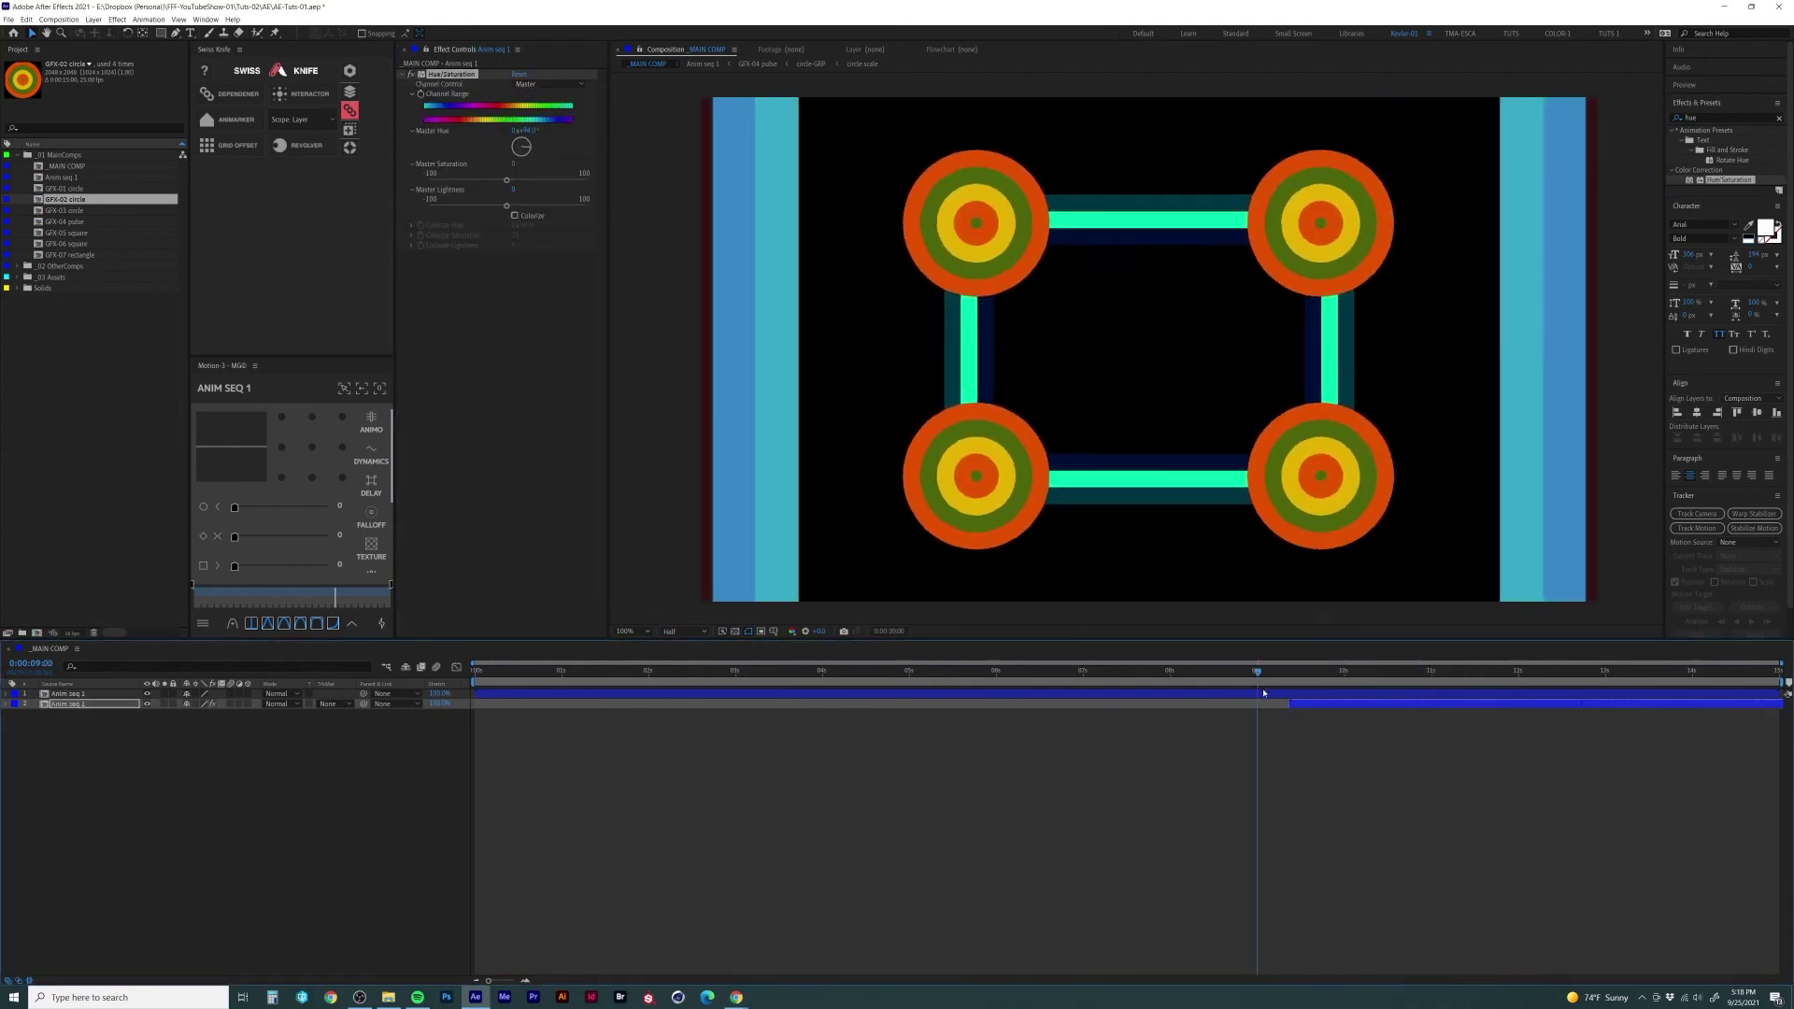
Step: Start the lower Anim seq 1 copy around 0:00:08:11 with a keyframed Opacity fade-in, and preview the transition
left_click(1215, 675)
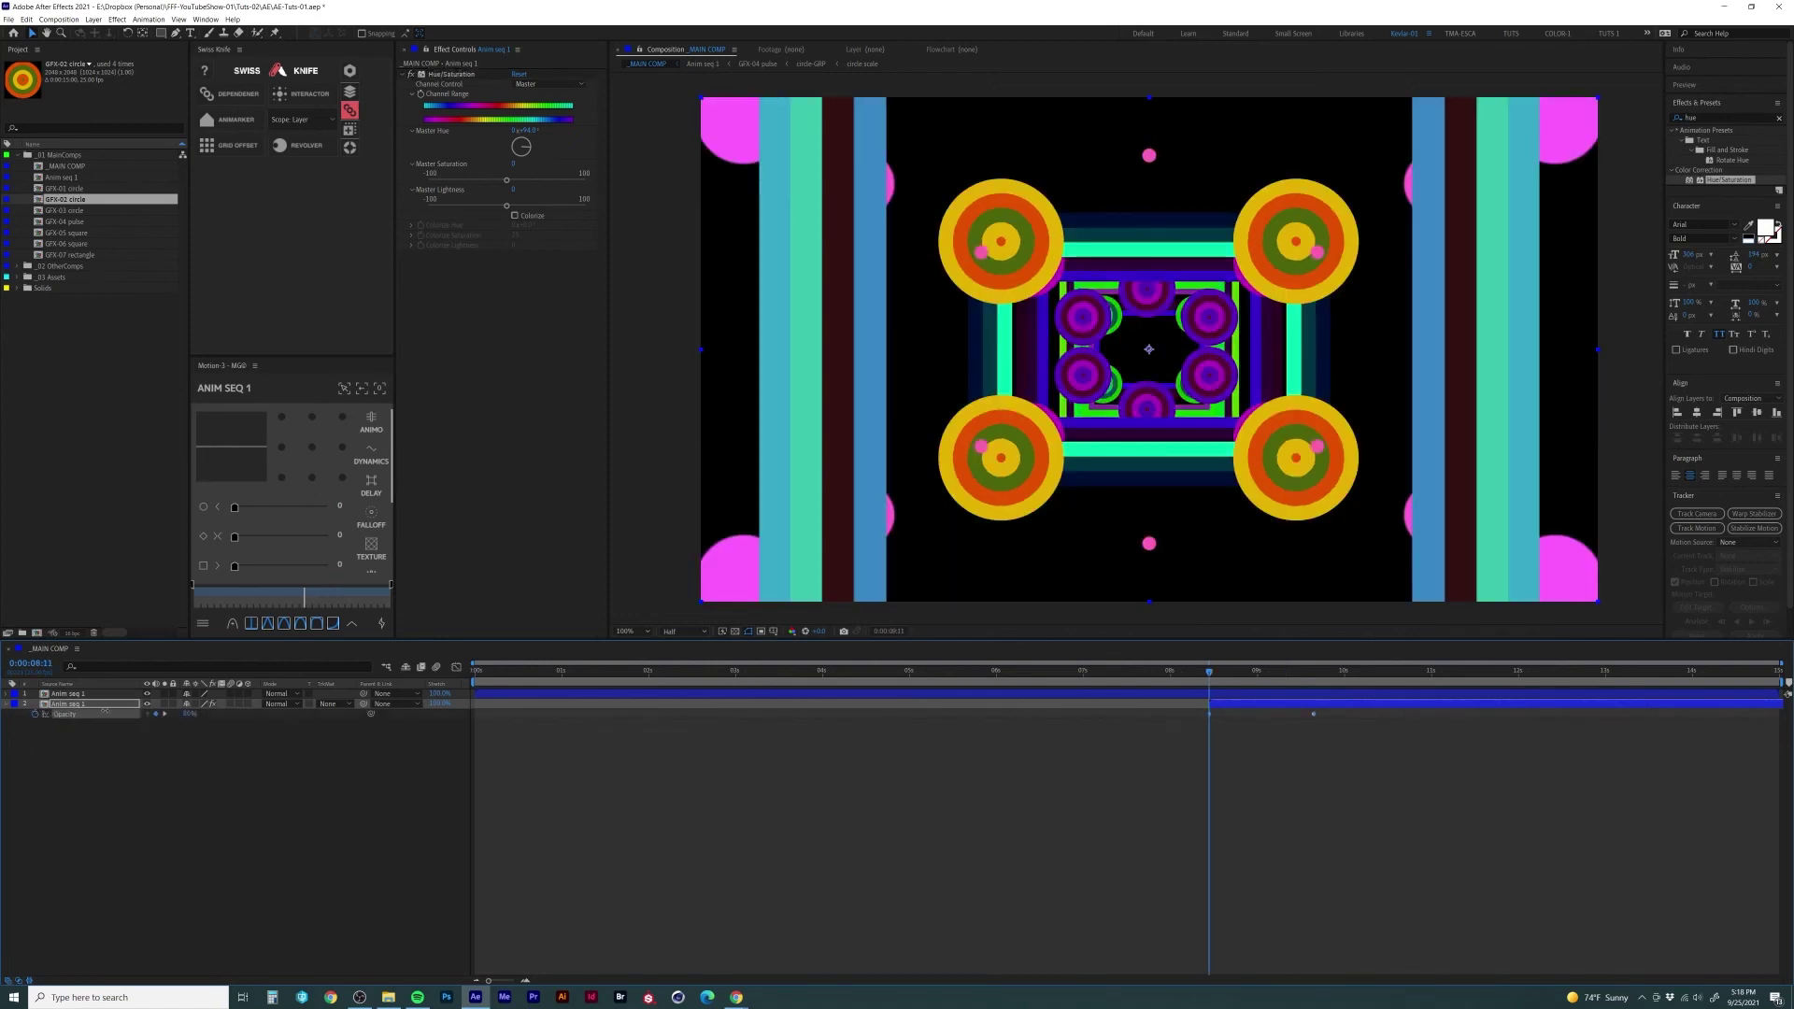
key("space")
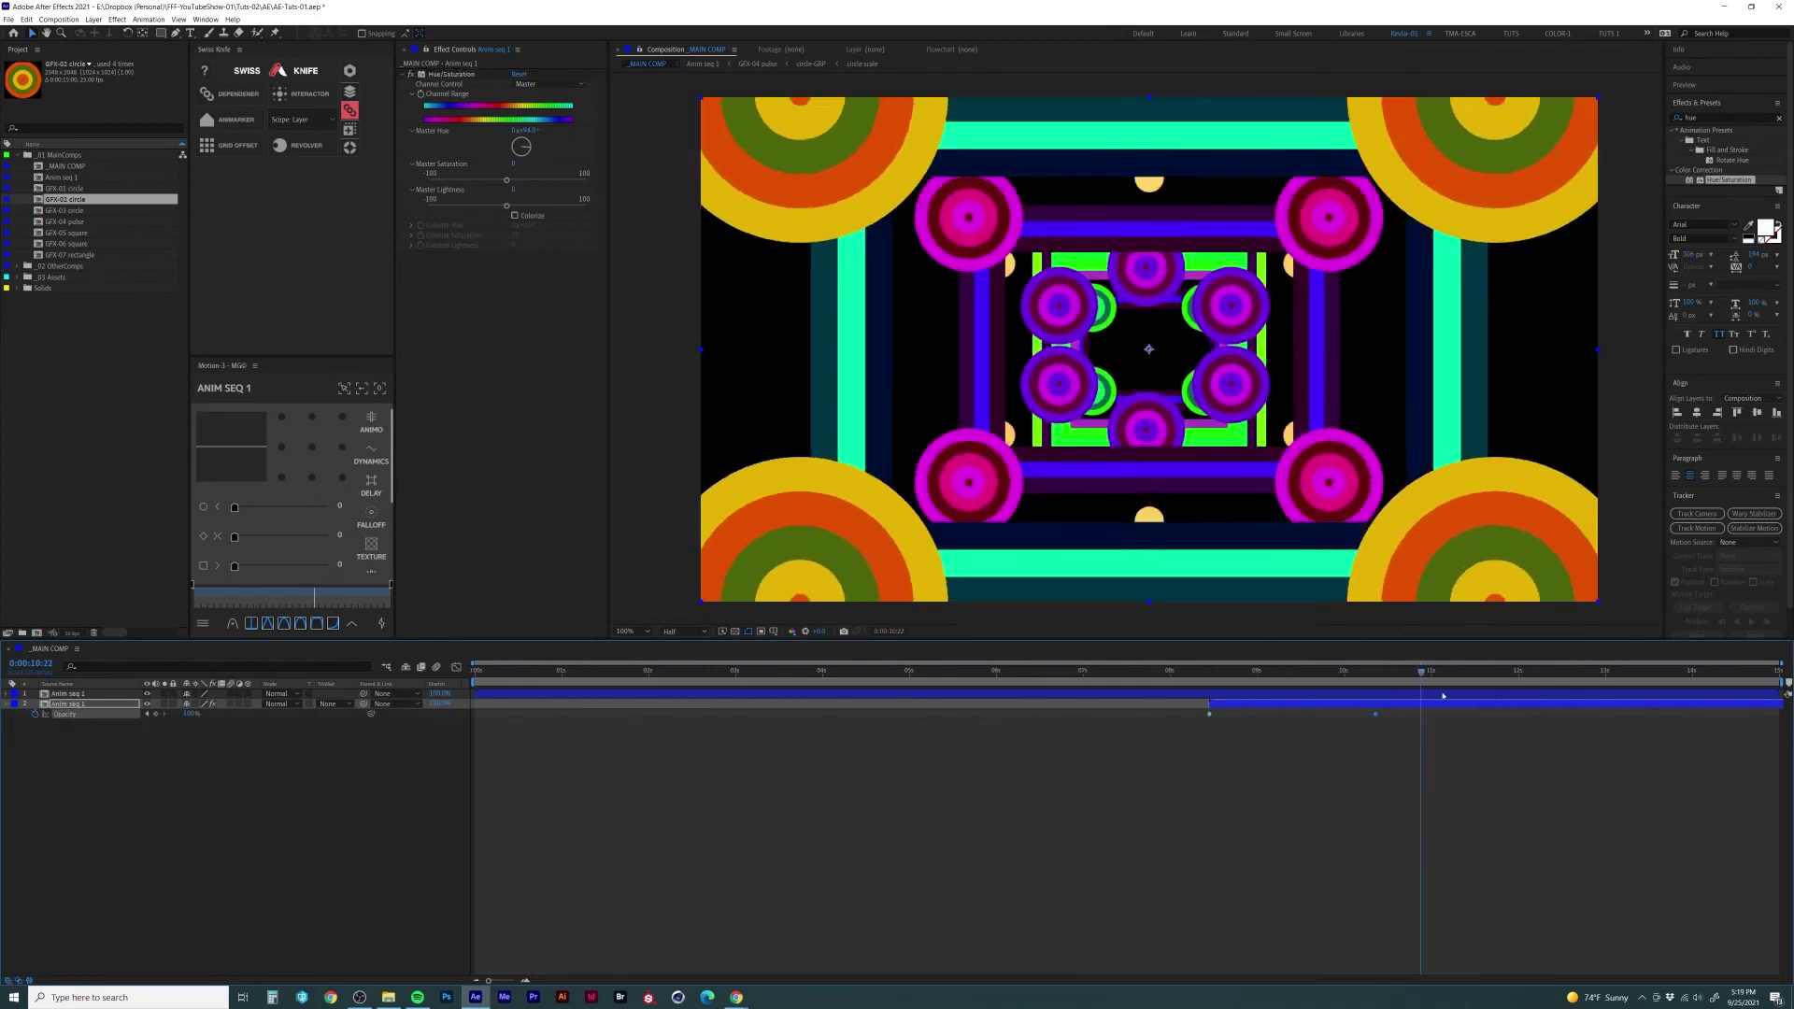
left_click(597, 673)
Step: Slide the lower Anim seq 1 copy earlier to start about 6.6 seconds in, and end the work area around 13 seconds
left_click_drag(1207, 696, 1049, 706)
left_click(1612, 673)
key("space")
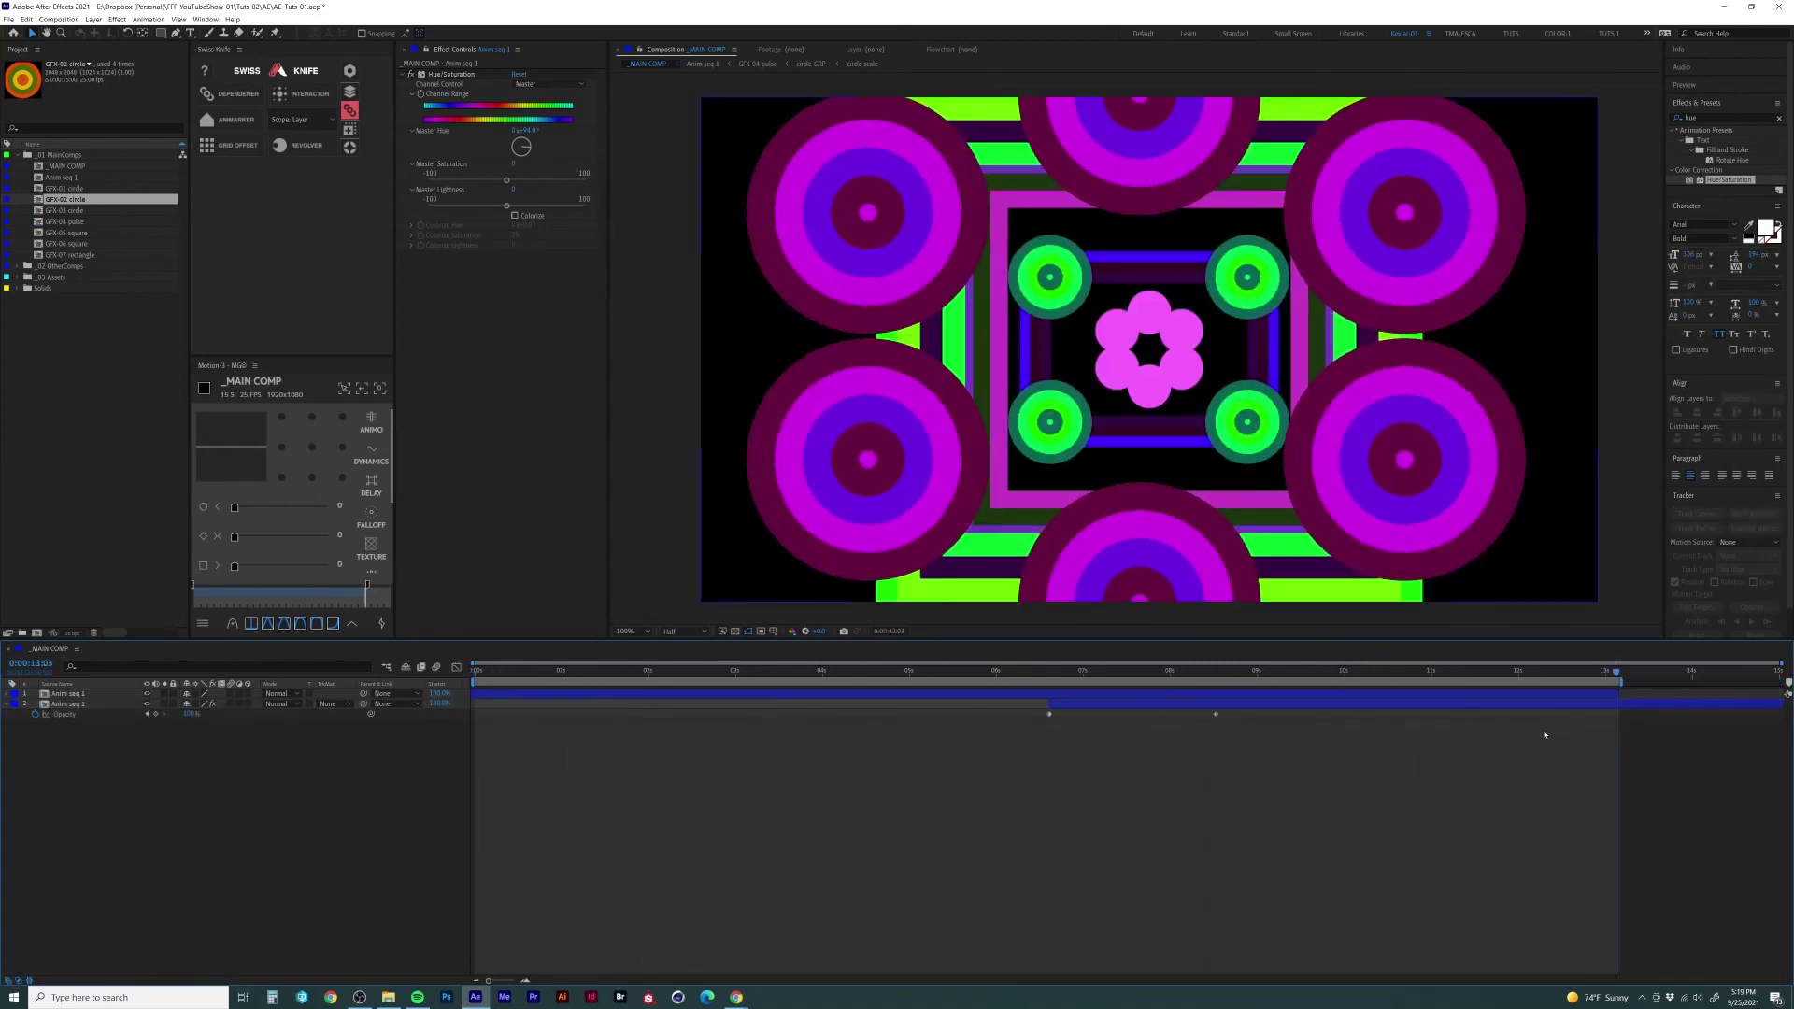